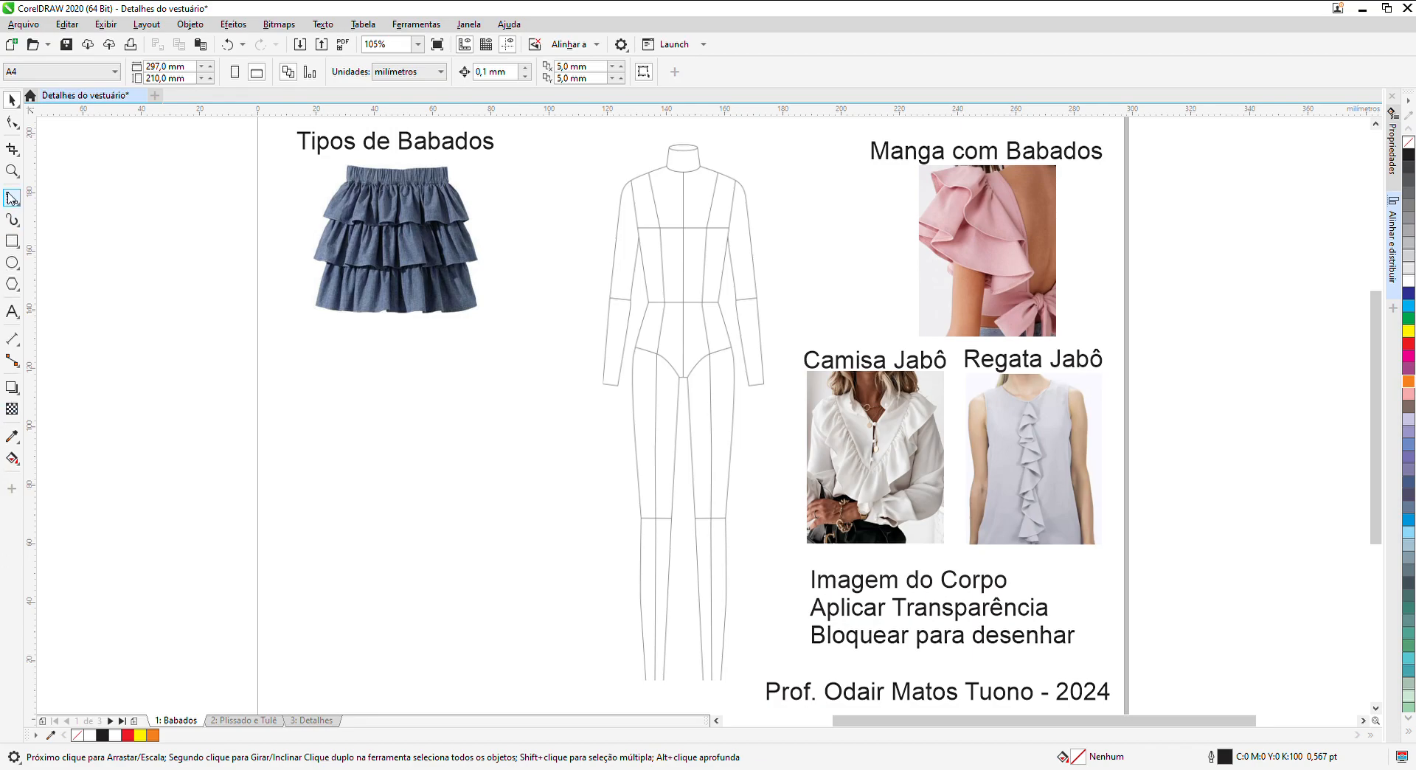
Step: Examine the reference photos of the tiered ruffle skirt, ruffled sleeve, jabot shirt and jabot tank top up close
left_click(12, 174)
left_click_drag(299, 159, 522, 339)
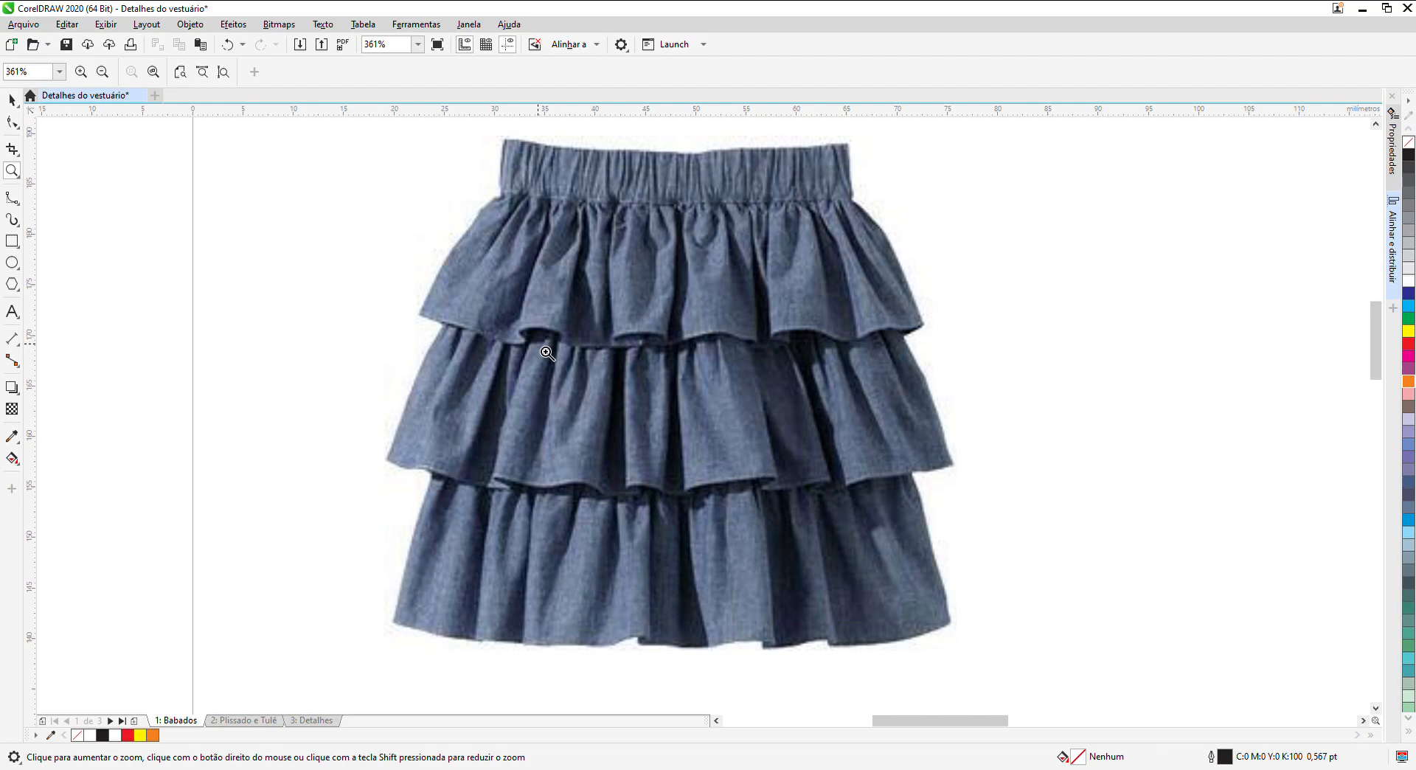
key("F4")
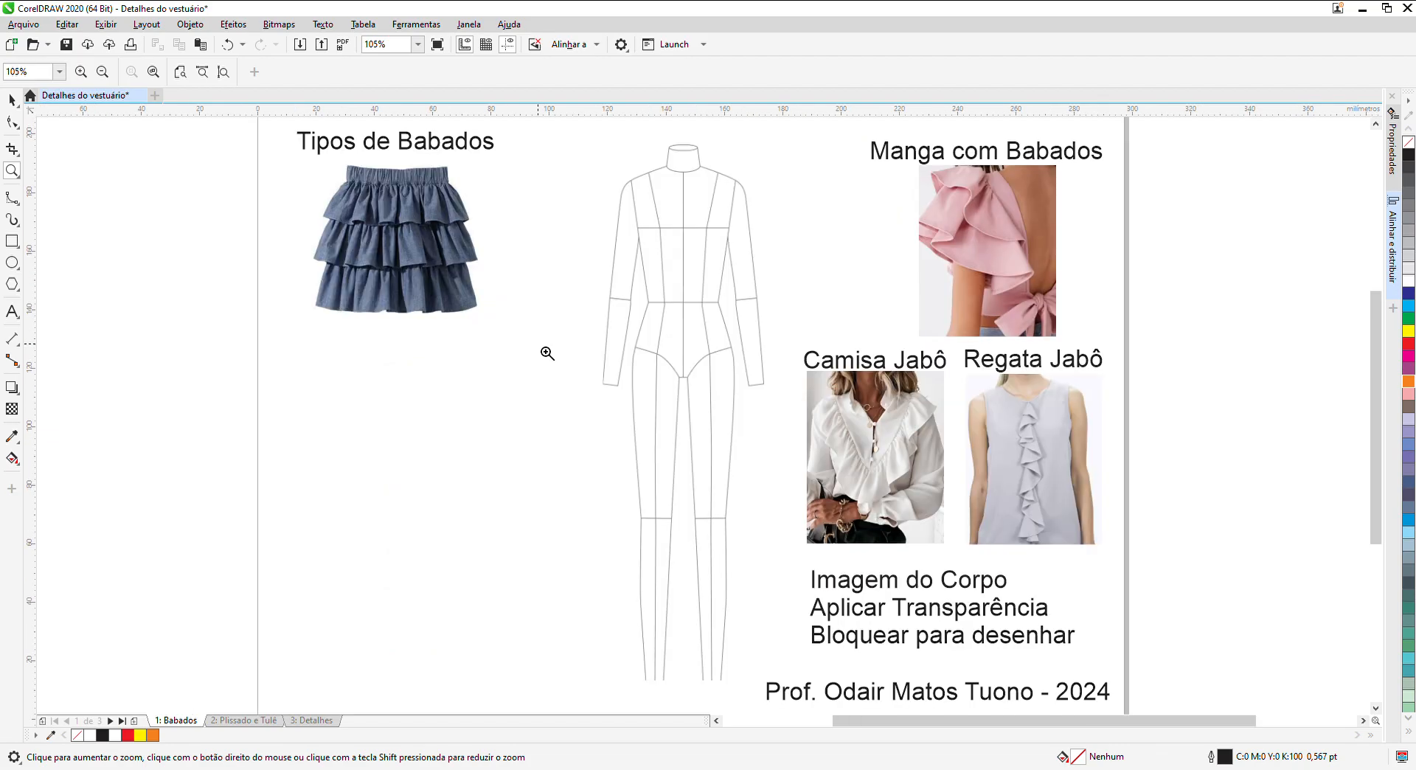
left_click_drag(859, 133, 1115, 352)
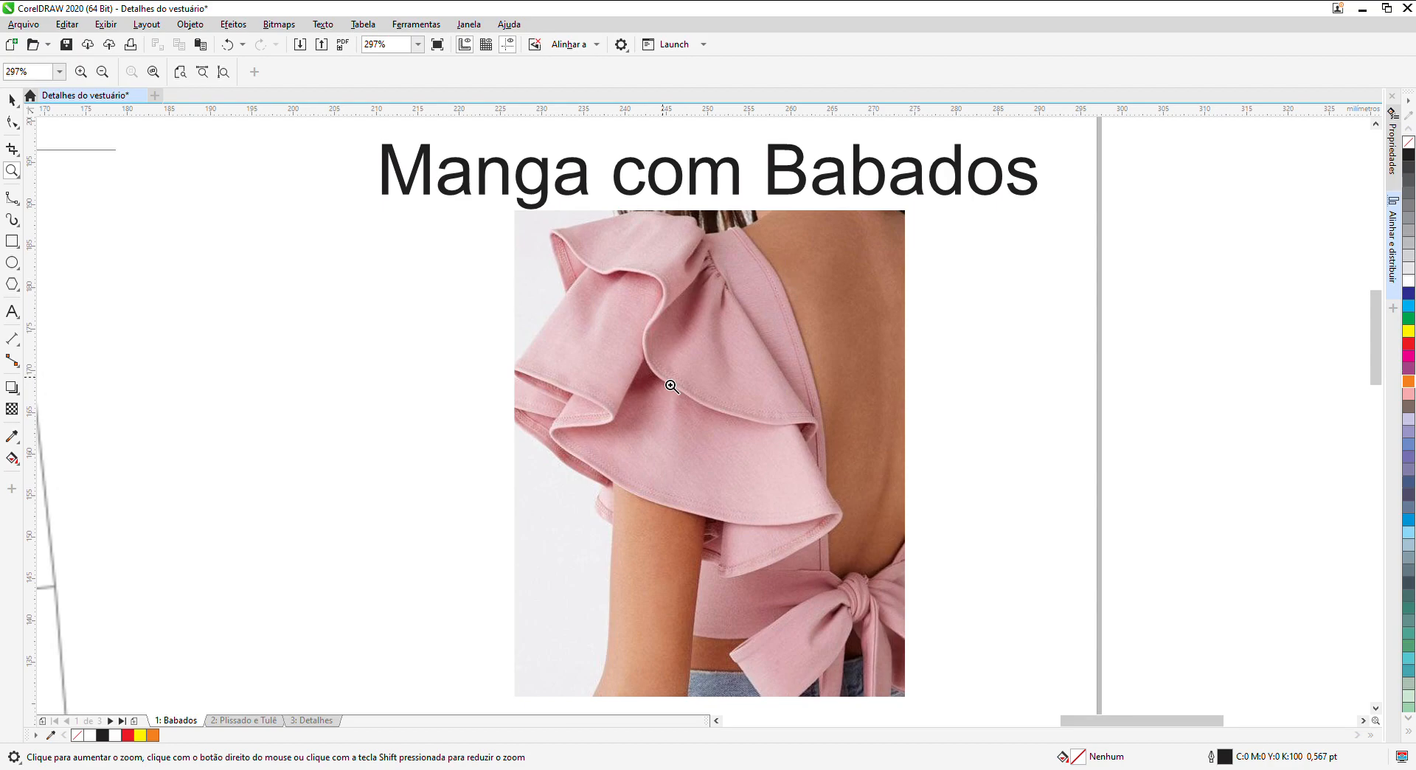
key("F4")
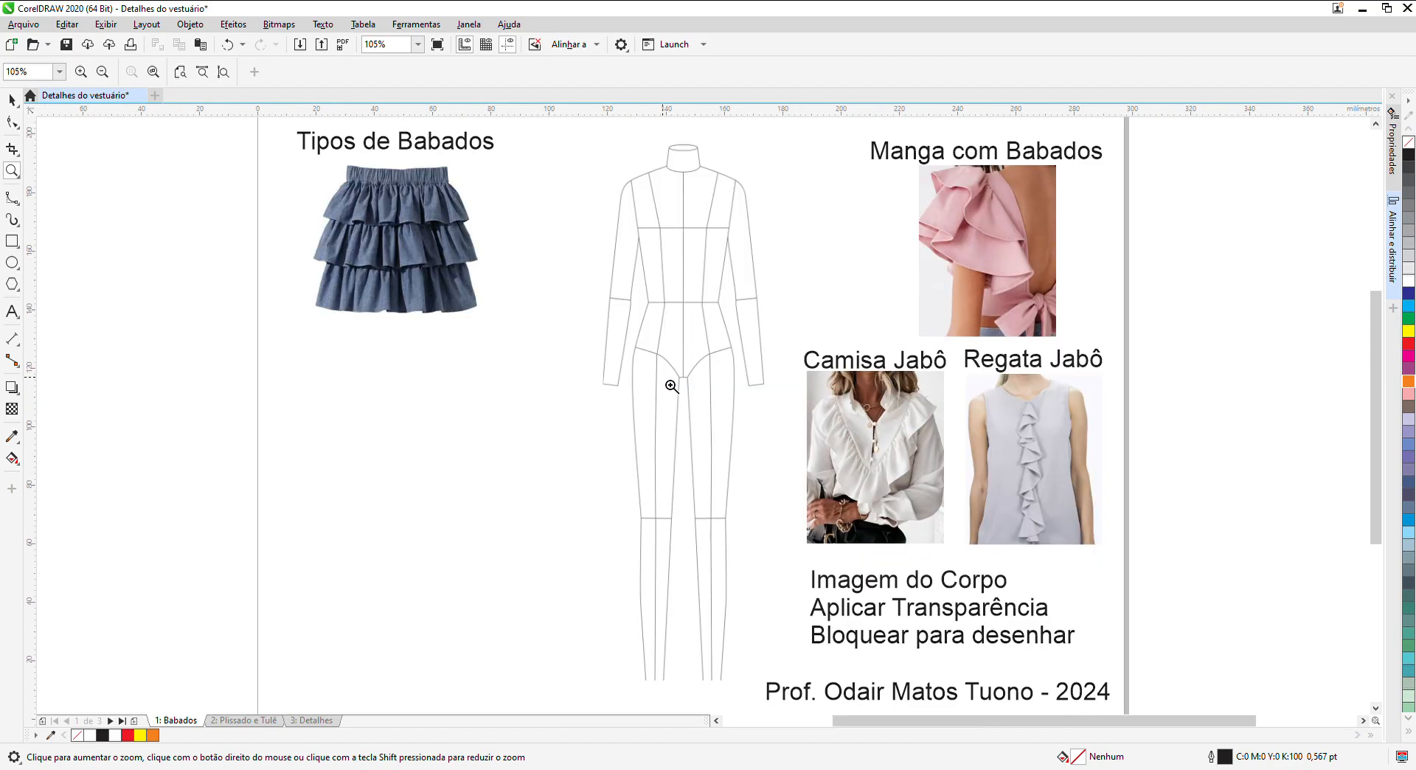
left_click_drag(786, 338, 1136, 559)
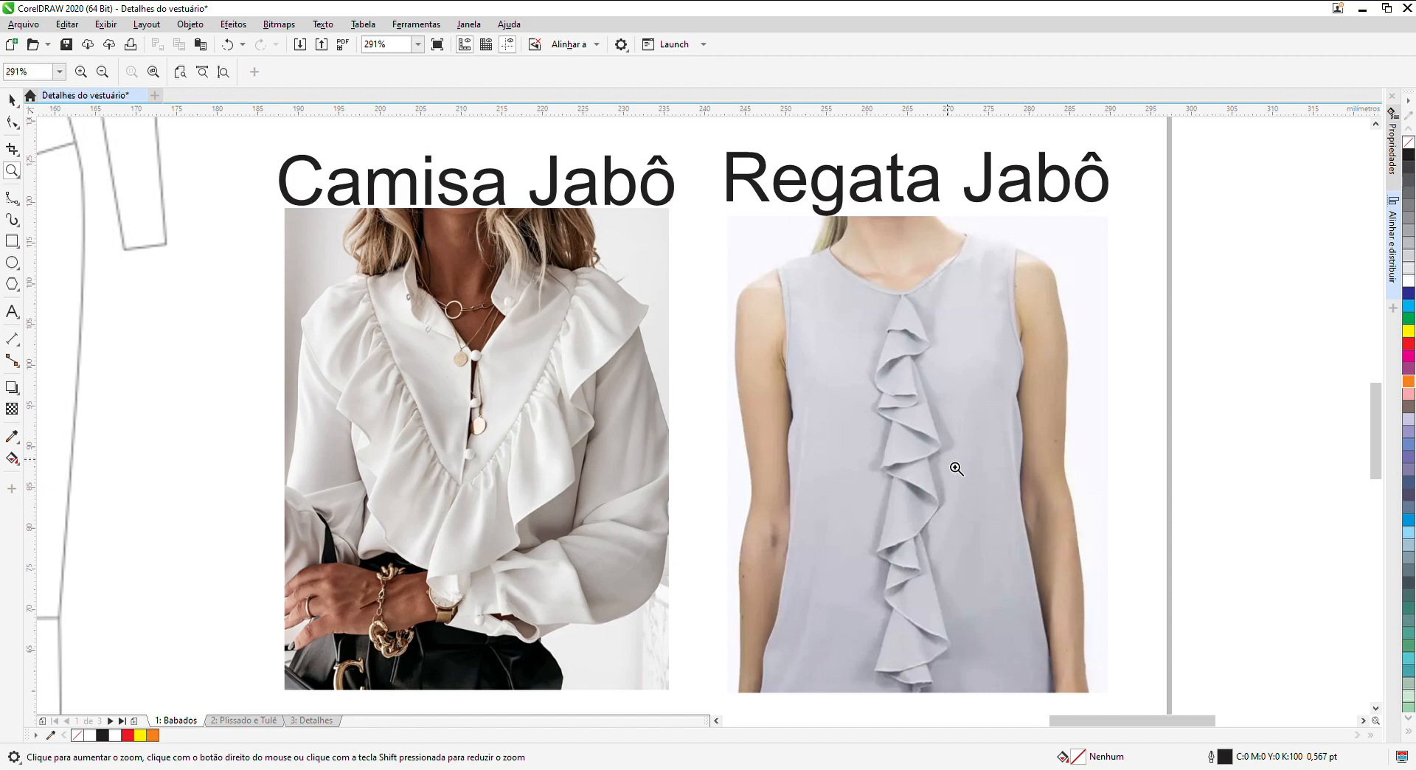
key("F4")
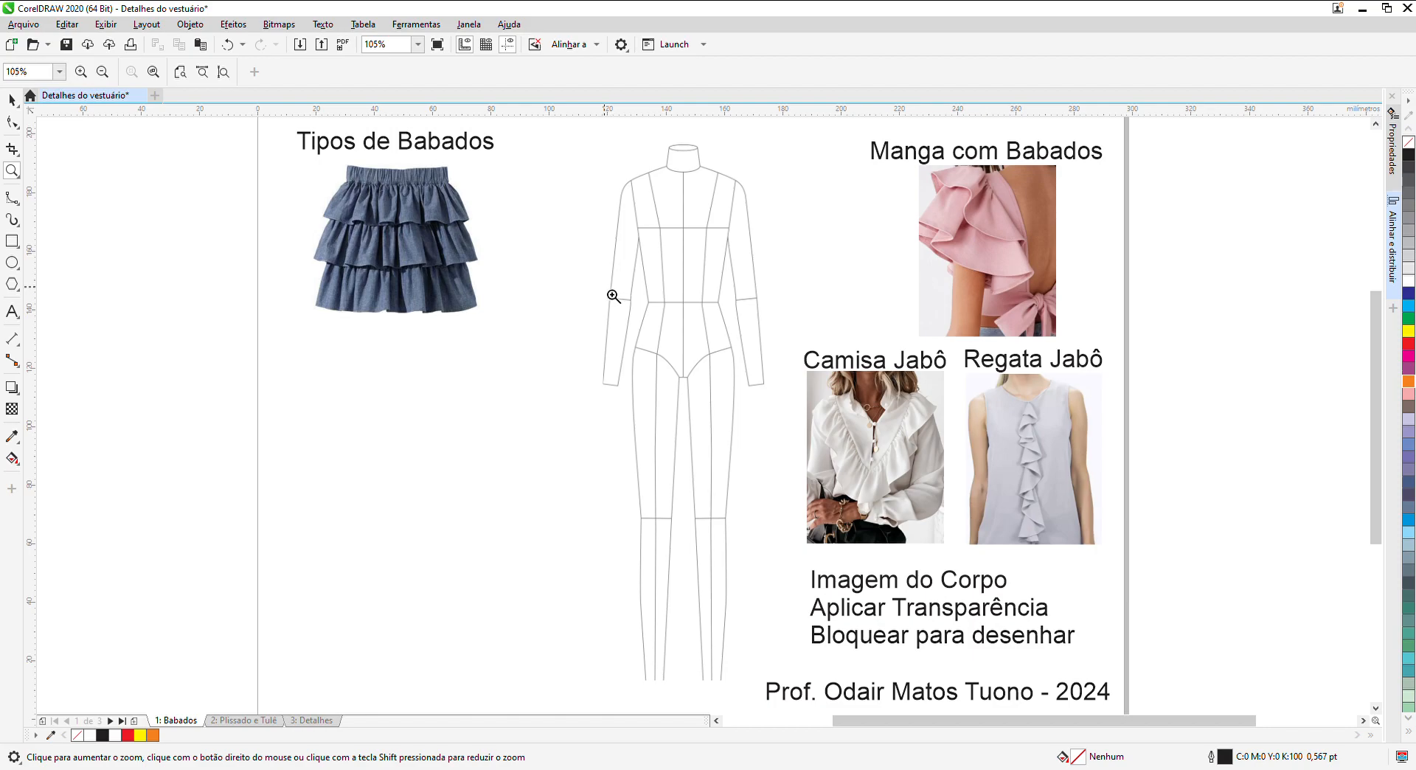
Step: Draw a wavy B-Spline about 7 mm wide and 2 mm high across the body figure's left-hand upper thigh as the start of a ruffle hem
left_click_drag(610, 290, 772, 441)
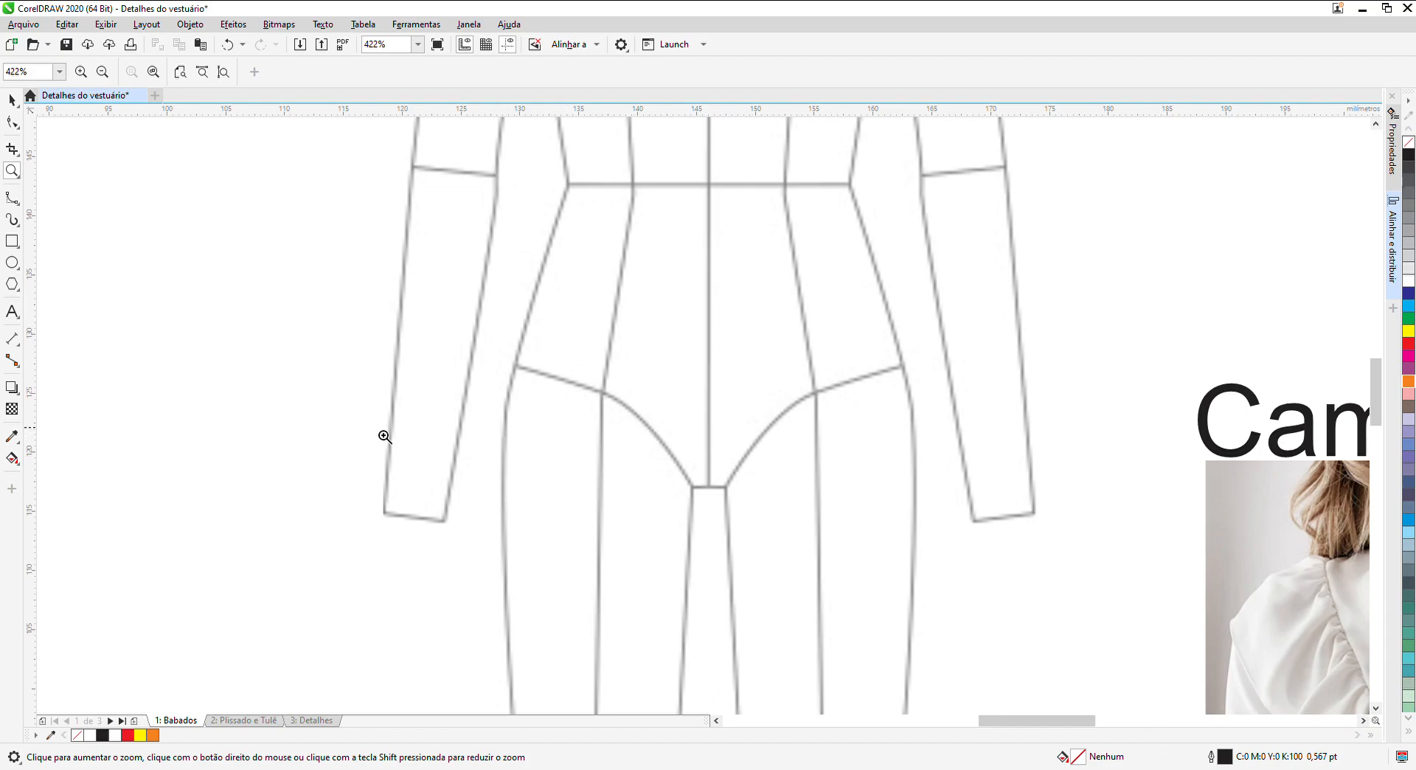
left_click(11, 201)
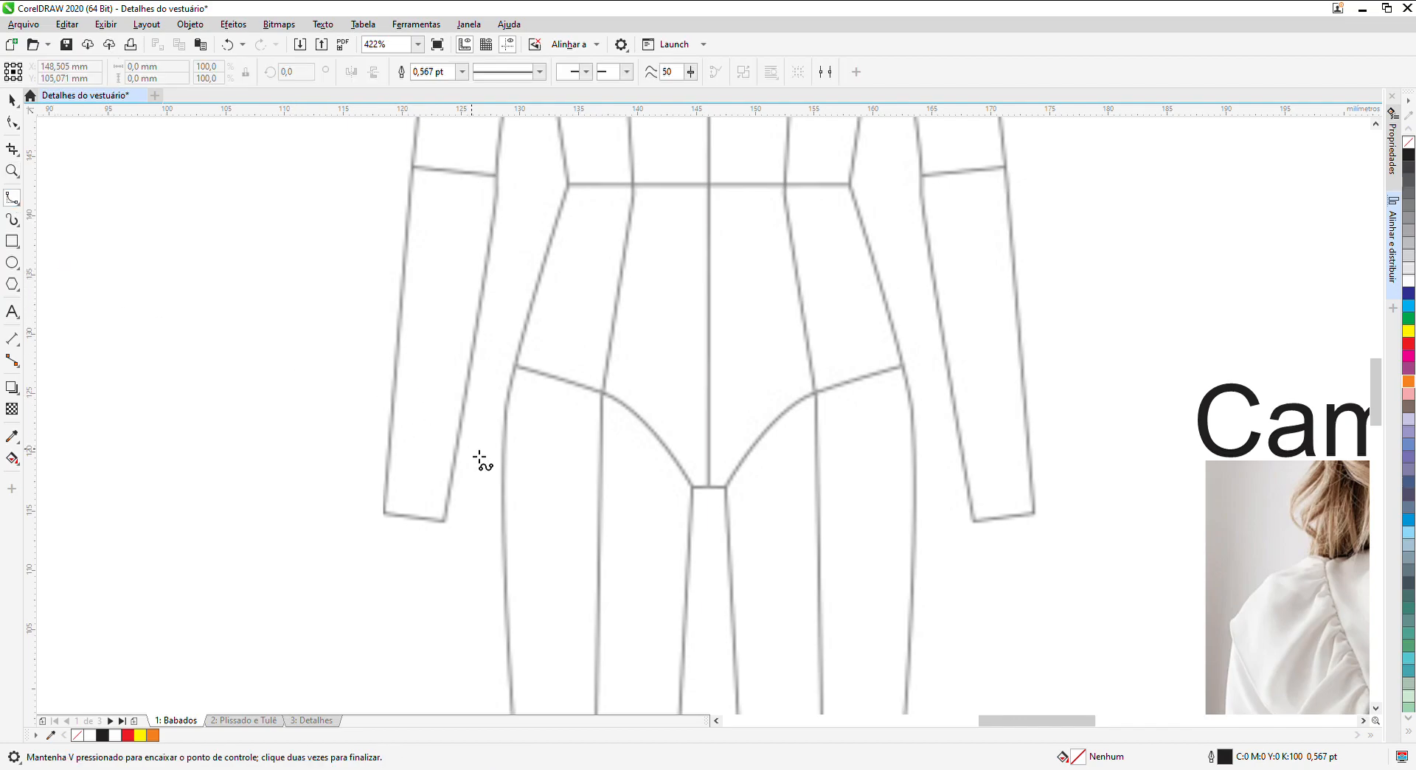
left_click(503, 491)
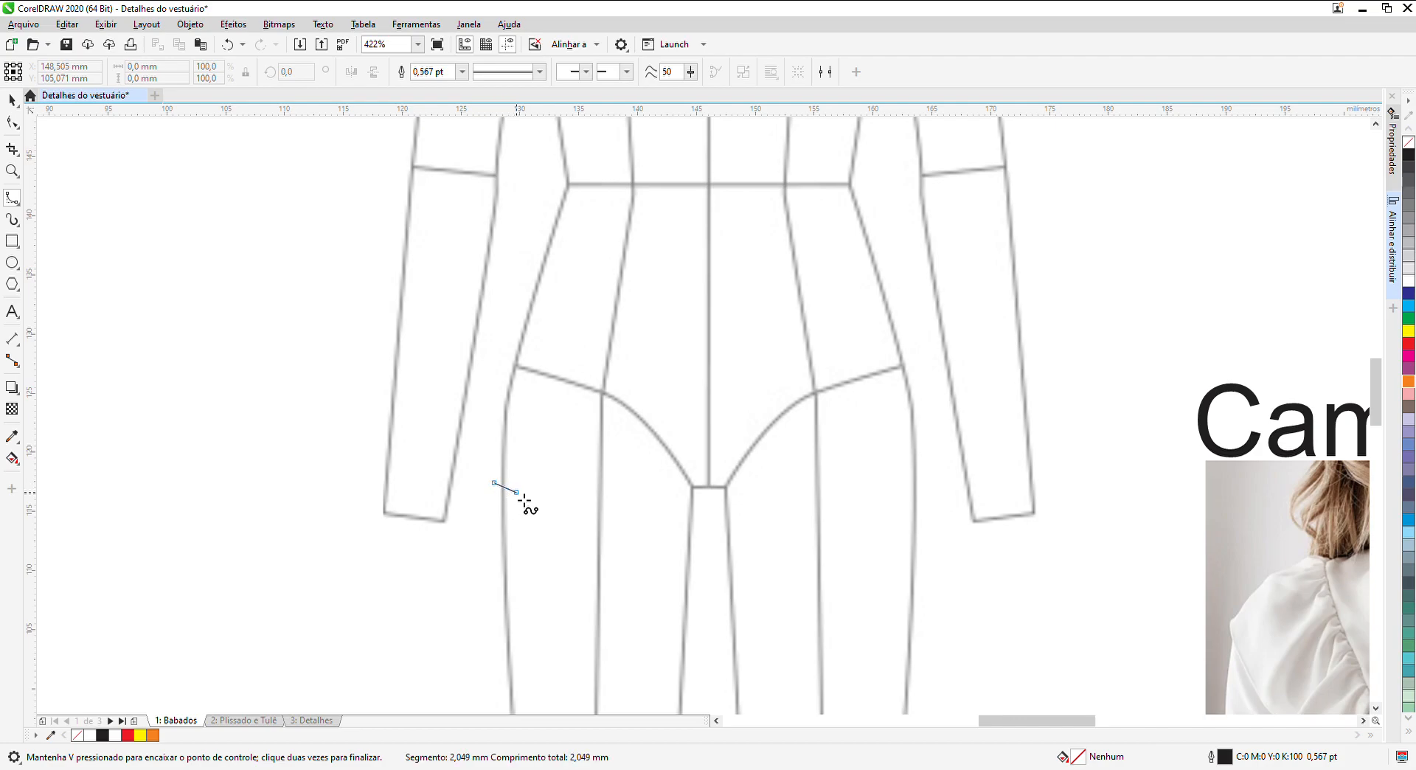
left_click(539, 497)
left_click(524, 486)
left_click(548, 482)
left_click(573, 486)
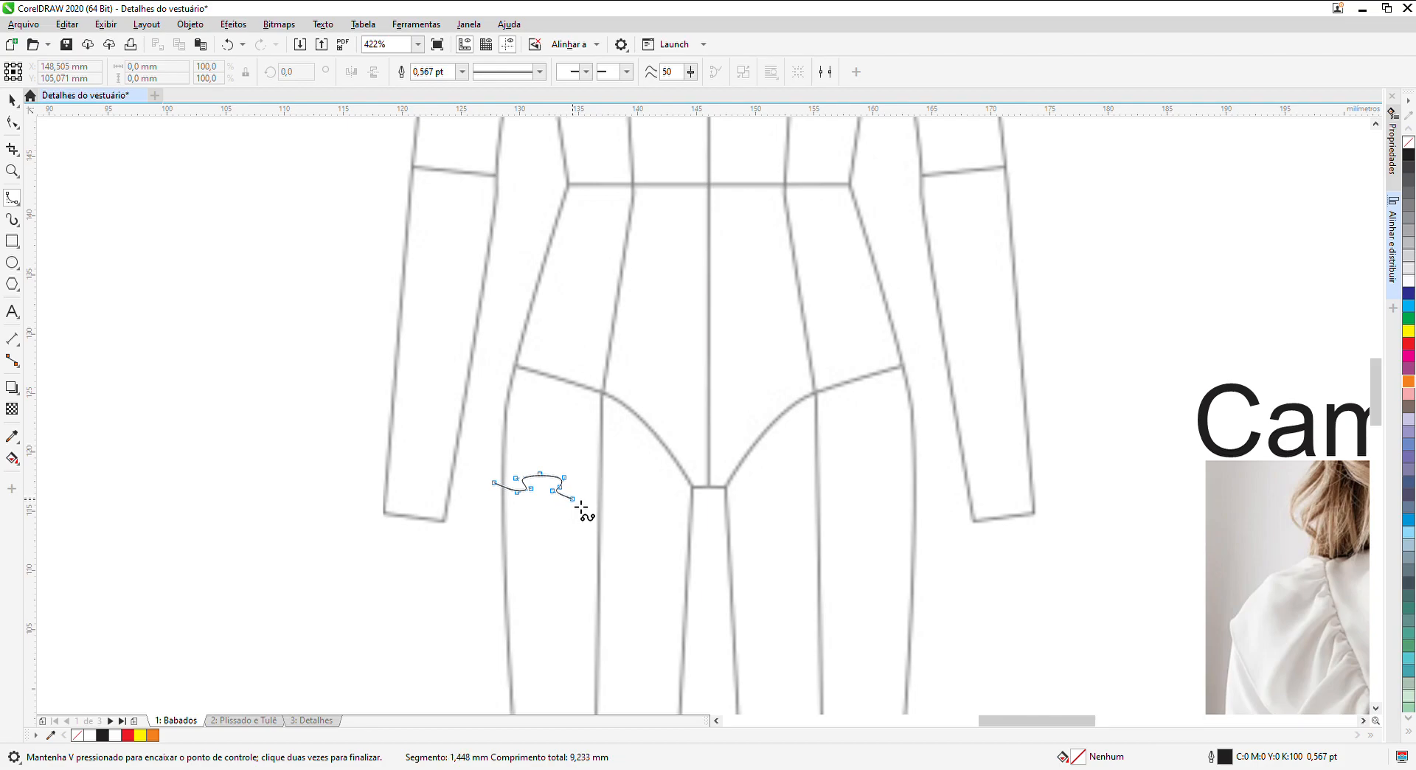
double_click(578, 500)
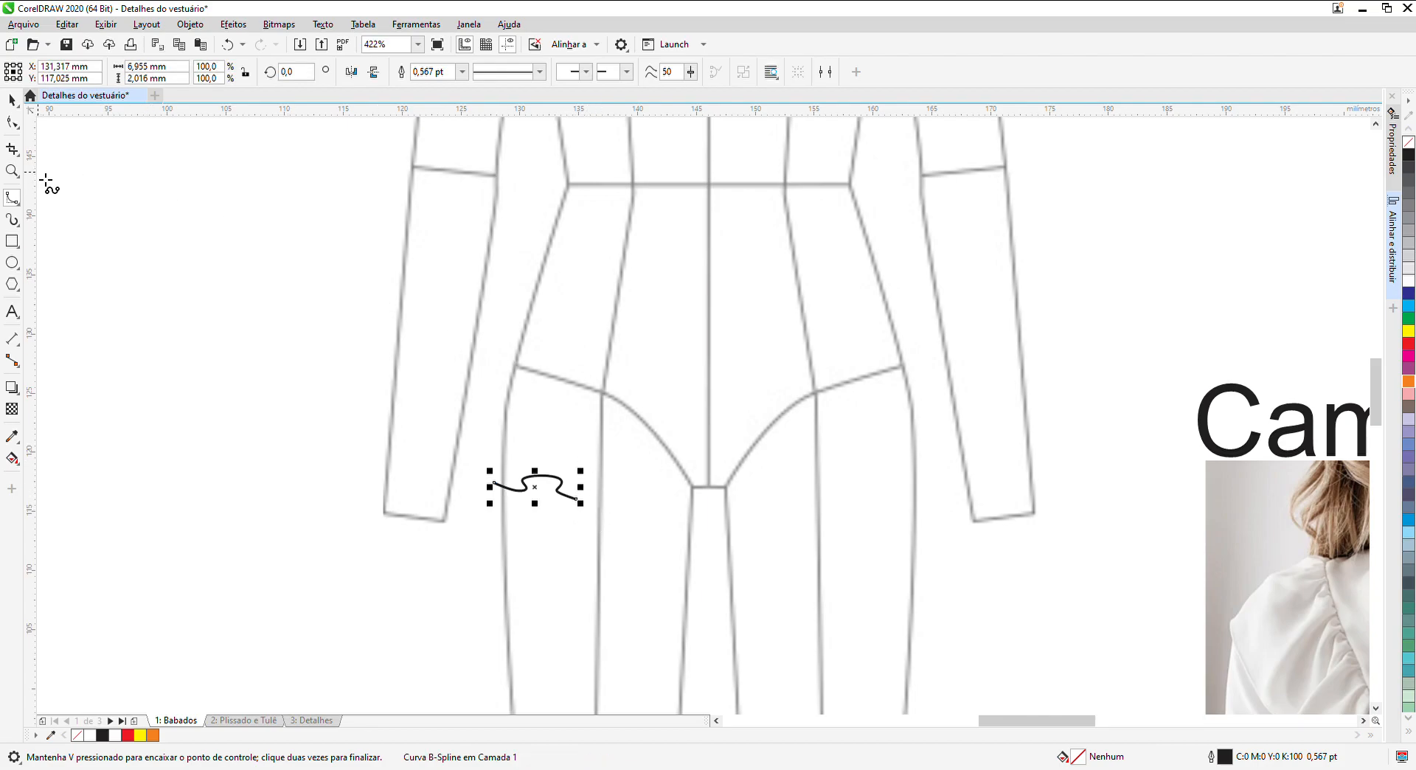
Step: Extend the wavy B-Spline from its open end with another fold, reaching just past the body's centre line, about 19 mm wide overall
left_click(19, 171)
left_click_drag(408, 322, 1046, 625)
left_click(12, 198)
left_click(409, 480)
left_click(482, 483)
left_click(484, 466)
left_click(457, 458)
left_click(468, 439)
left_click(559, 451)
left_click(601, 467)
left_click(581, 483)
left_click(565, 492)
left_click(604, 505)
left_click(636, 505)
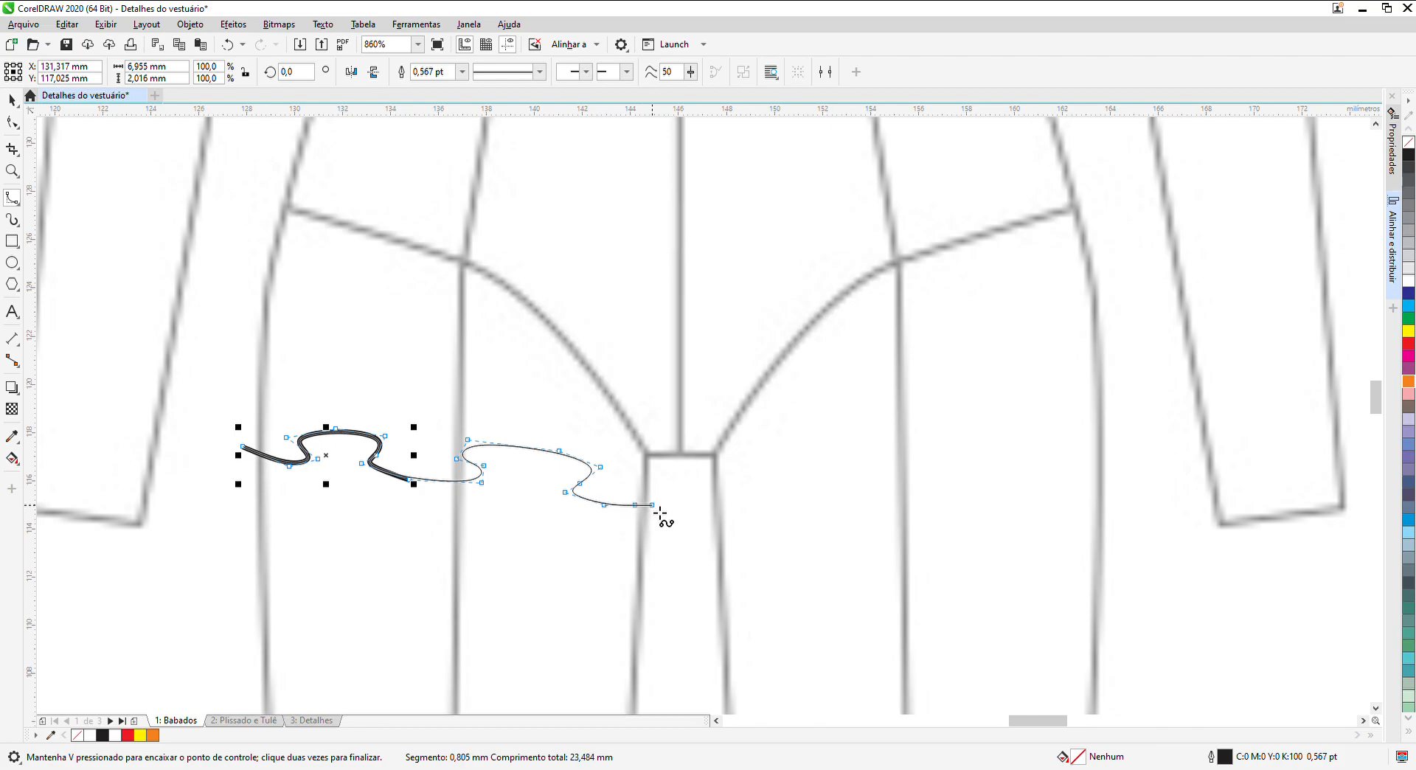
double_click(690, 506)
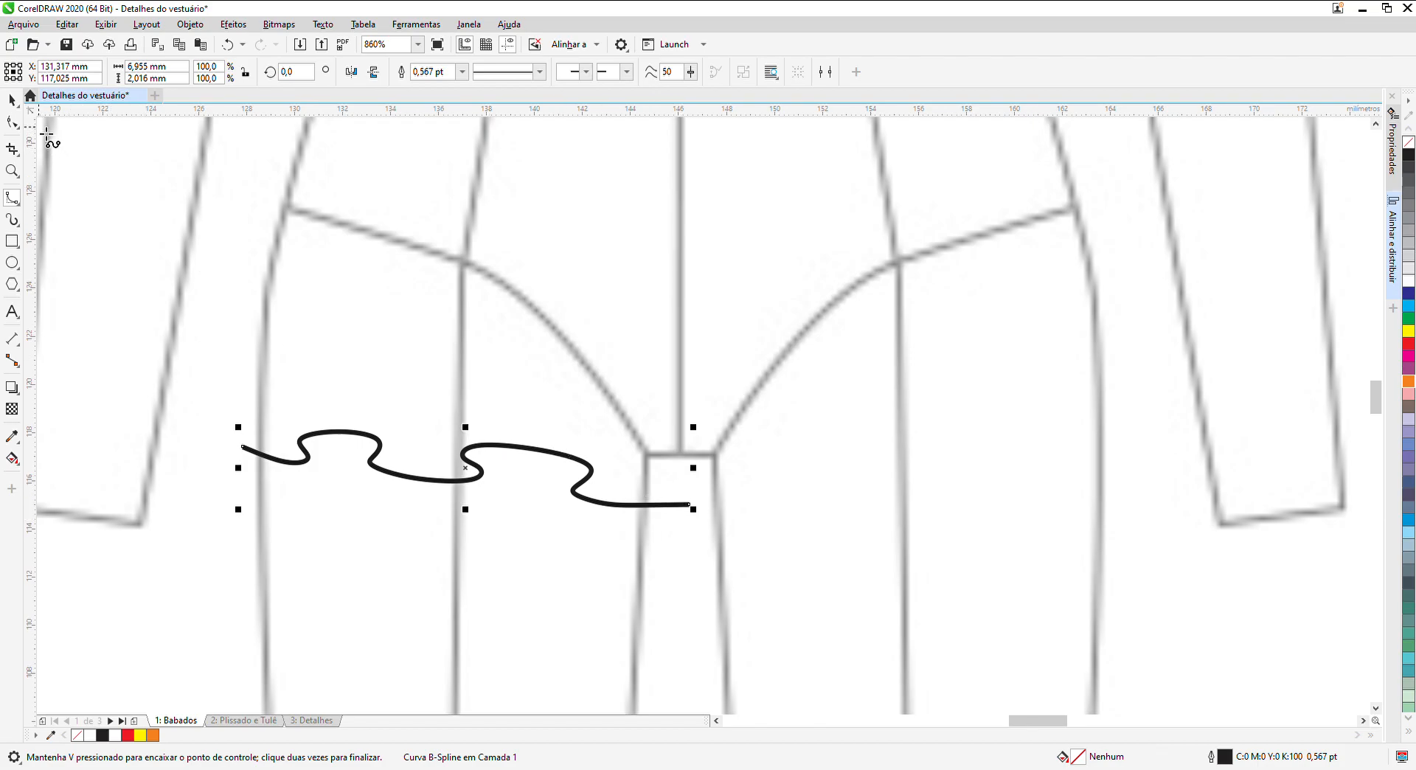
Step: Draw six straight 2-point lines, about 6 to 8 mm long, rising from the ends and outer fold edges of the ruffle hem
left_click(15, 101)
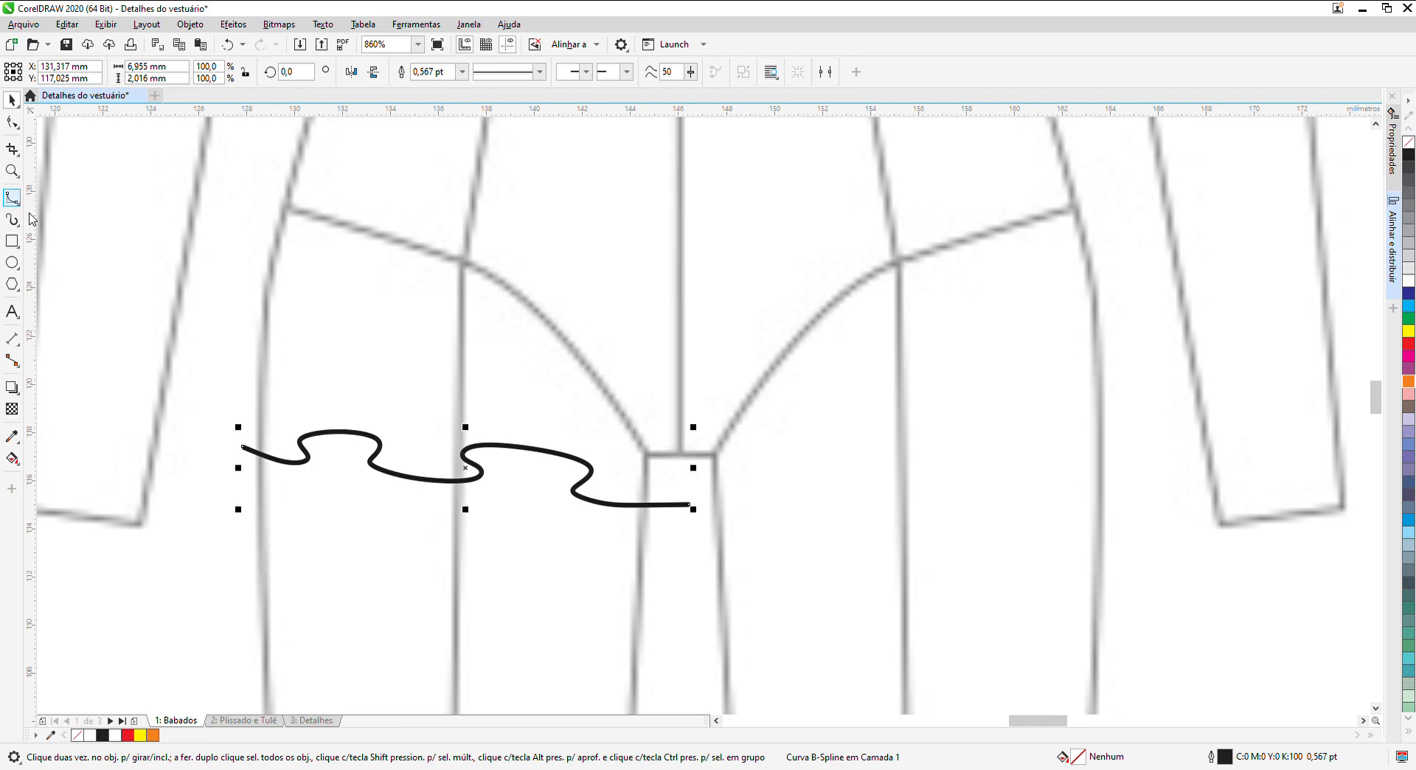
left_click(12, 197)
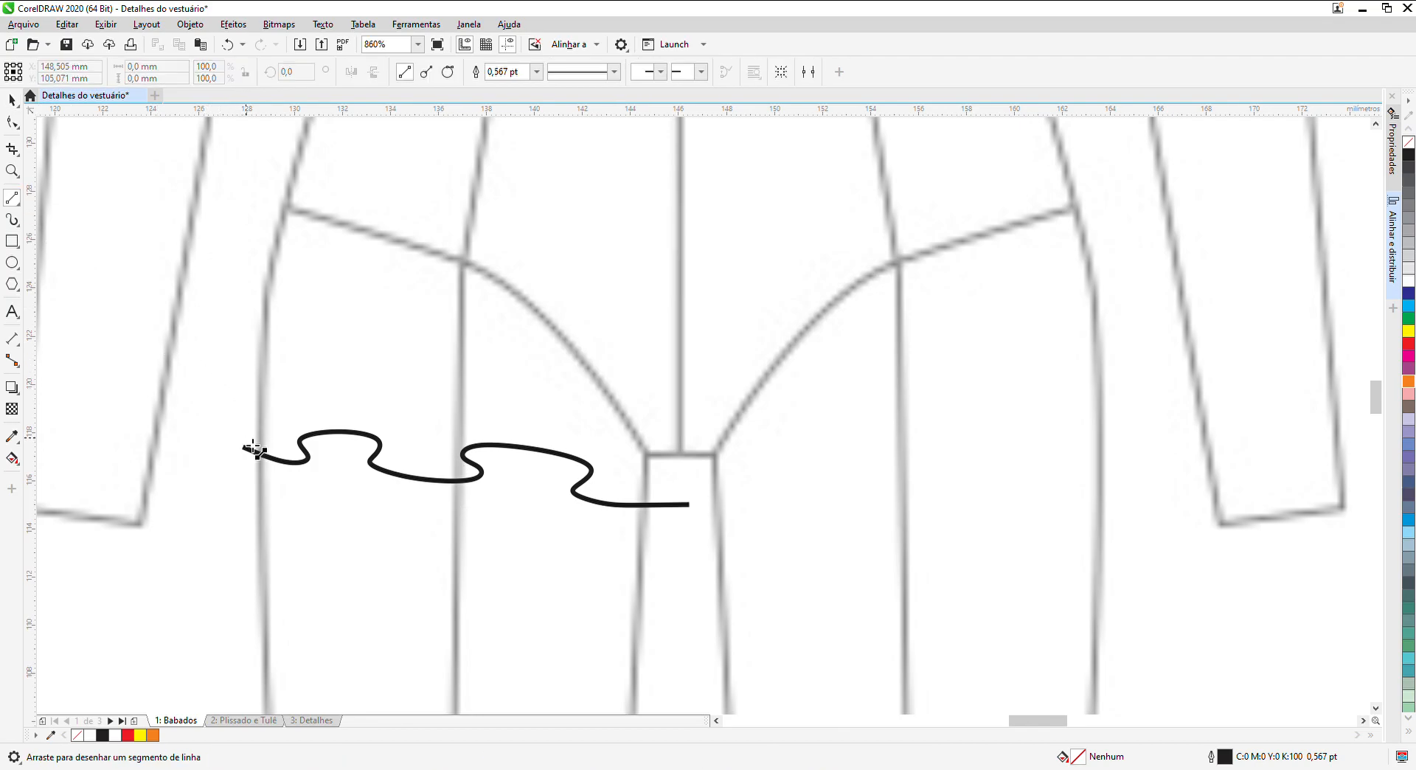
left_click_drag(251, 450, 270, 255)
left_click_drag(300, 441, 325, 273)
mouse_move(380, 443)
left_mouse_down()
mouse_move(384, 325)
mouse_move(370, 302)
left_mouse_up()
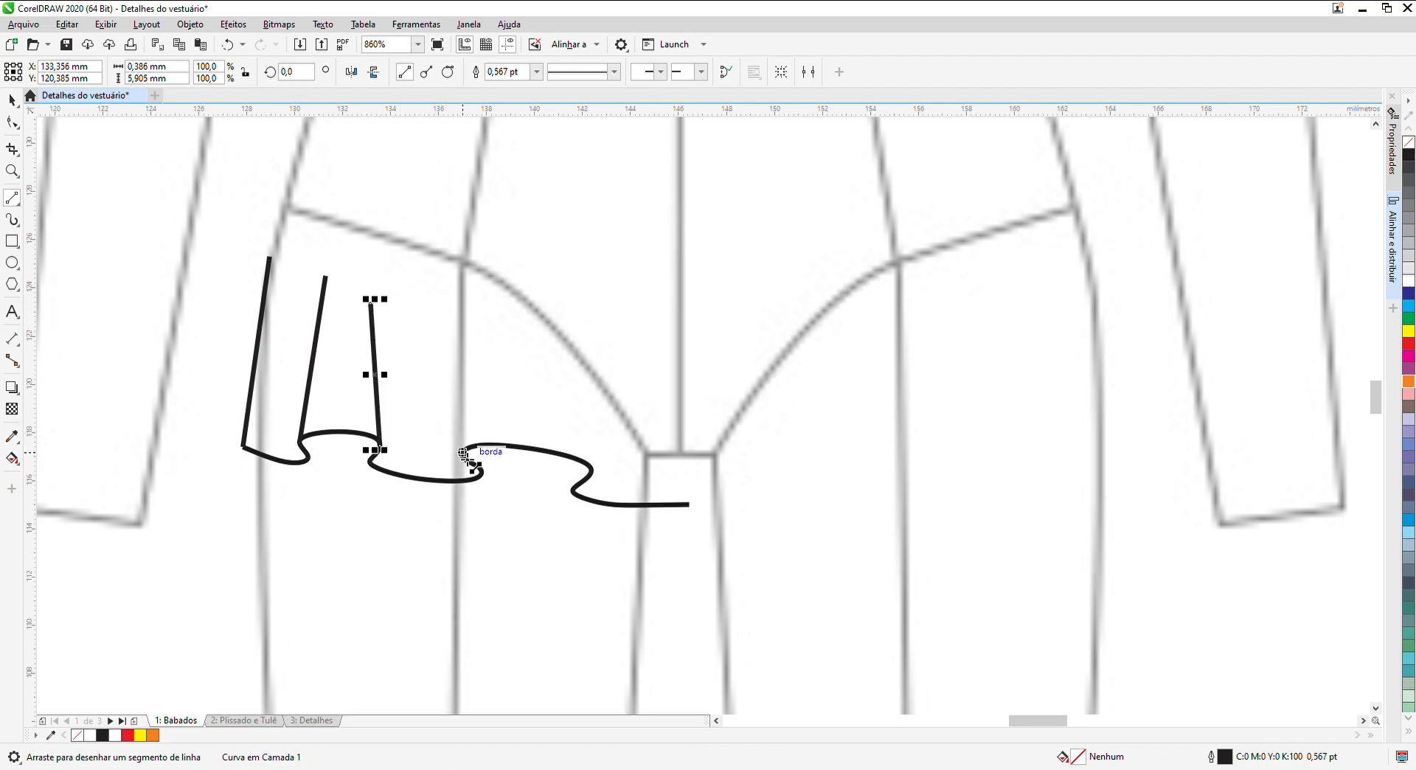
left_click_drag(466, 451, 492, 314)
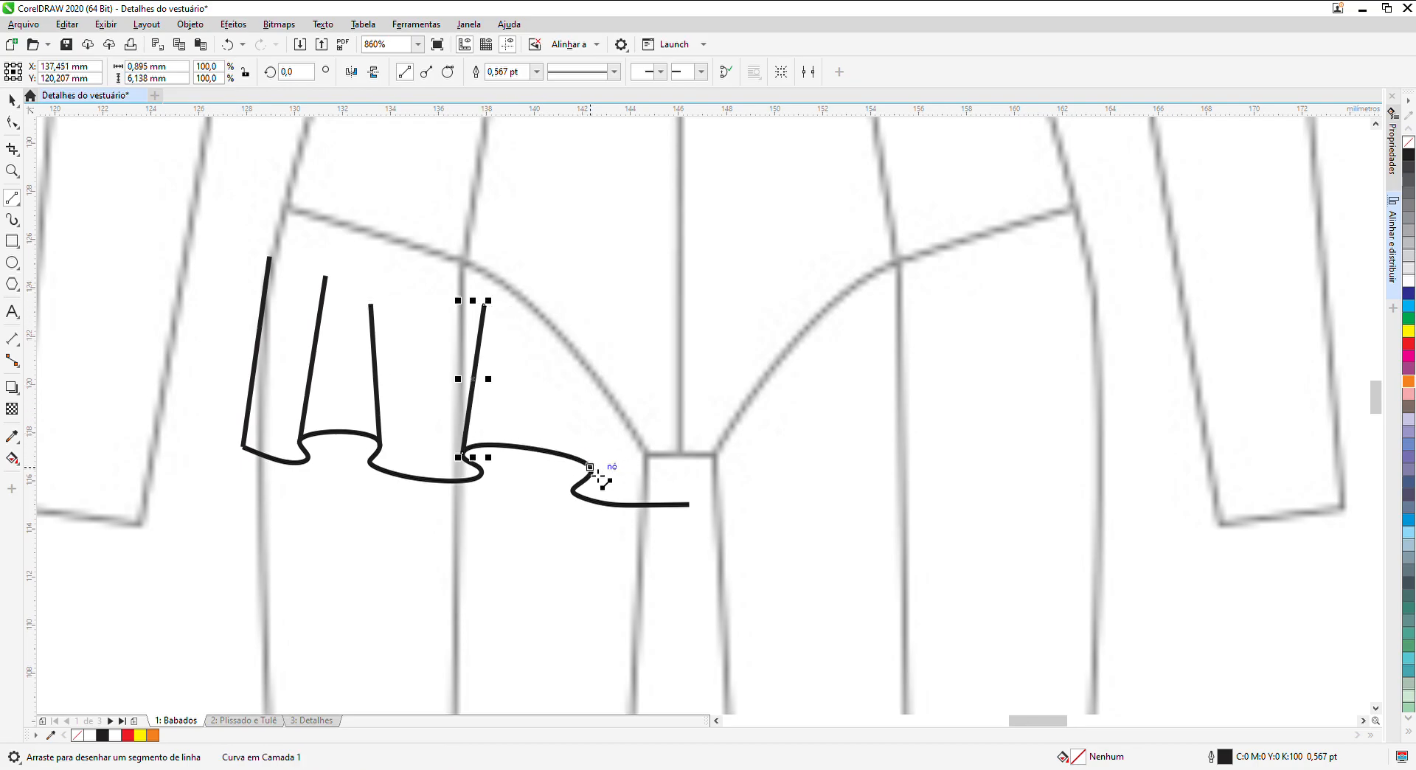
left_click_drag(601, 477, 574, 319)
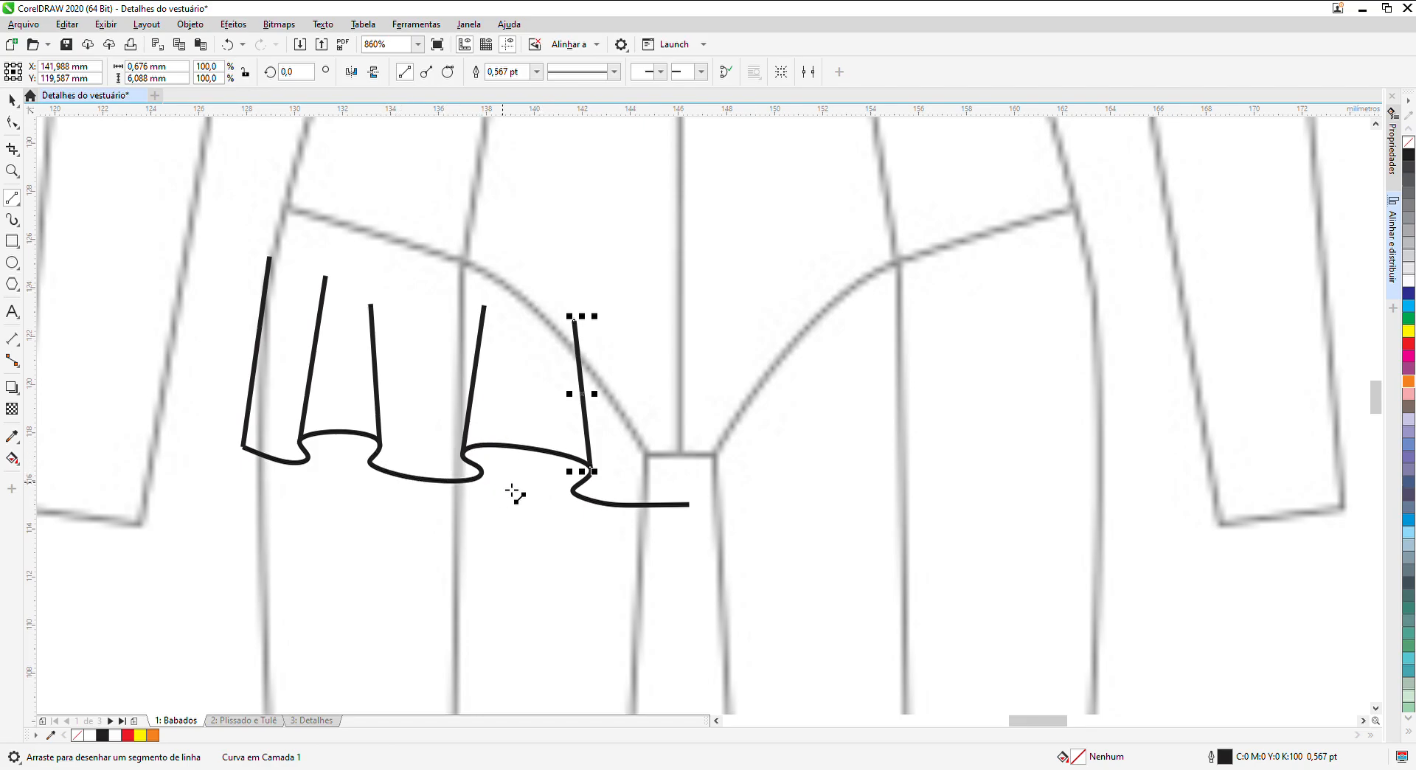
left_click_drag(689, 505, 688, 312)
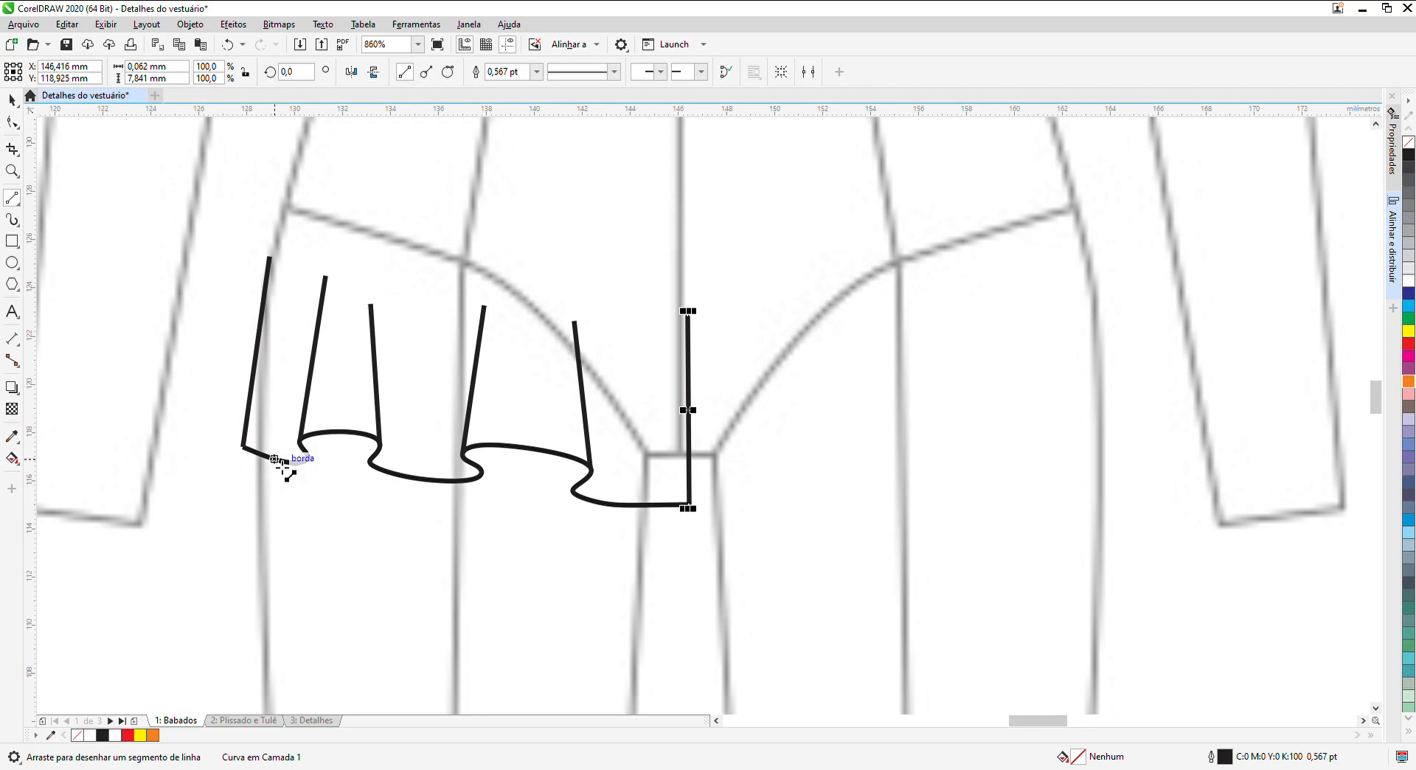
Step: Move the hem curve's starting node slightly upward so it meets the lower end of the outermost side line cleanly
scroll(284, 467, "up", 2)
scroll(284, 468, "up", 2)
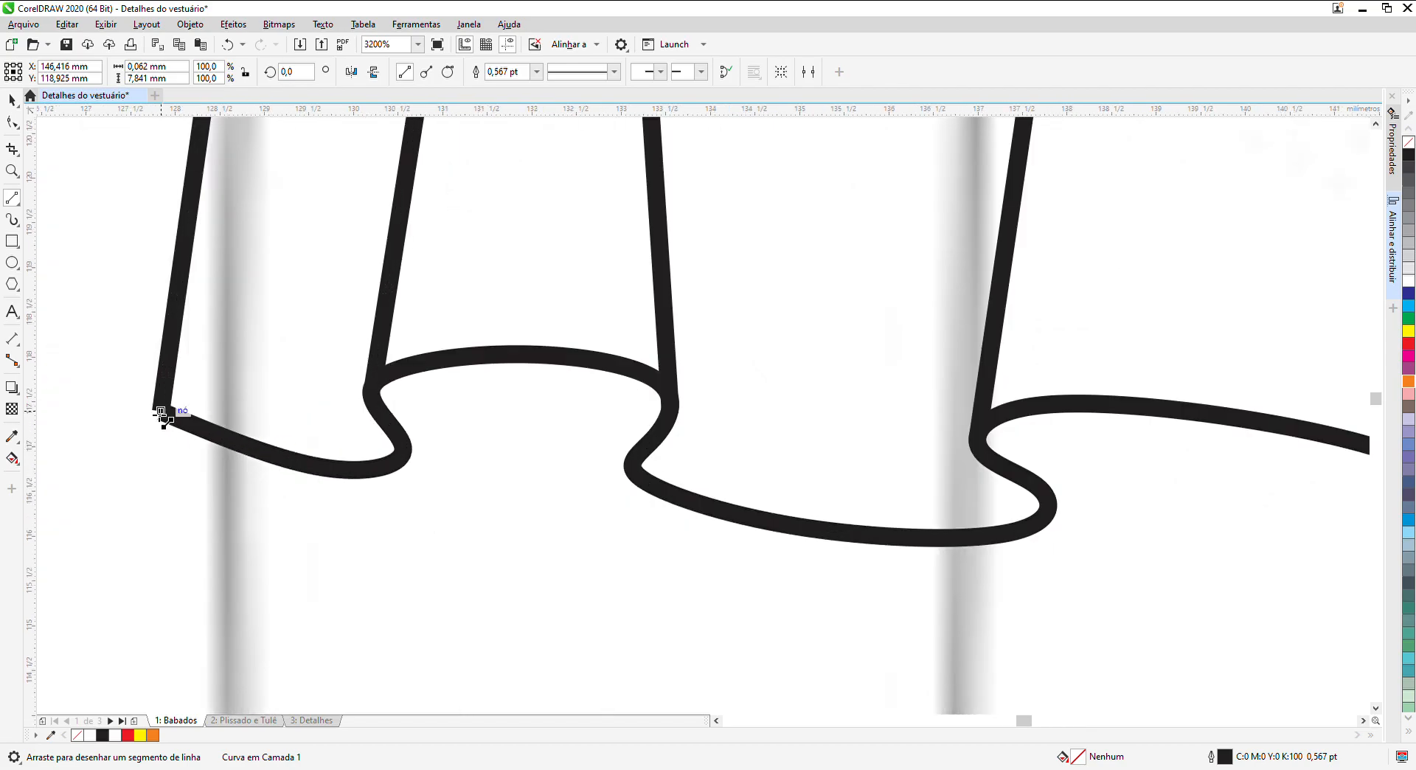
scroll(137, 406, "up", 4)
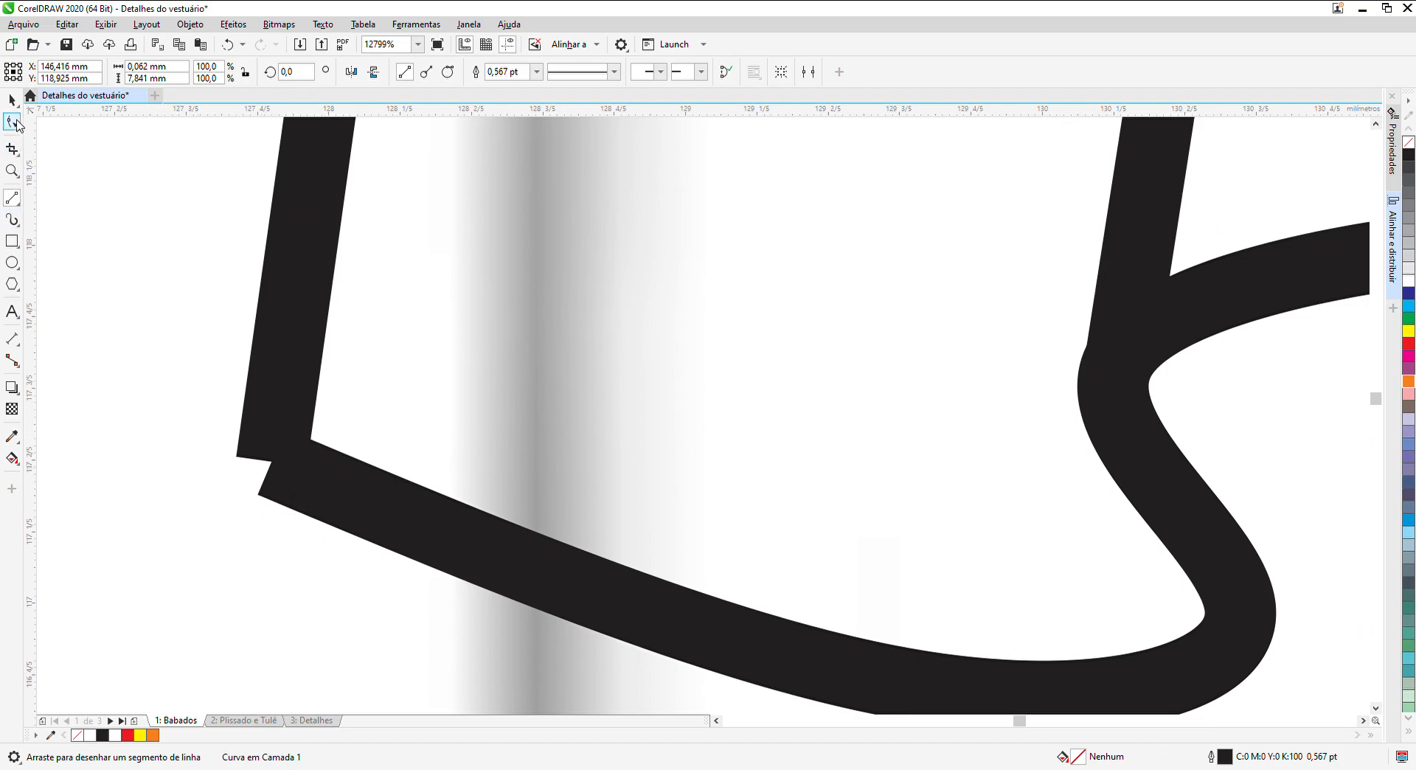
left_click(12, 122)
left_click(310, 488)
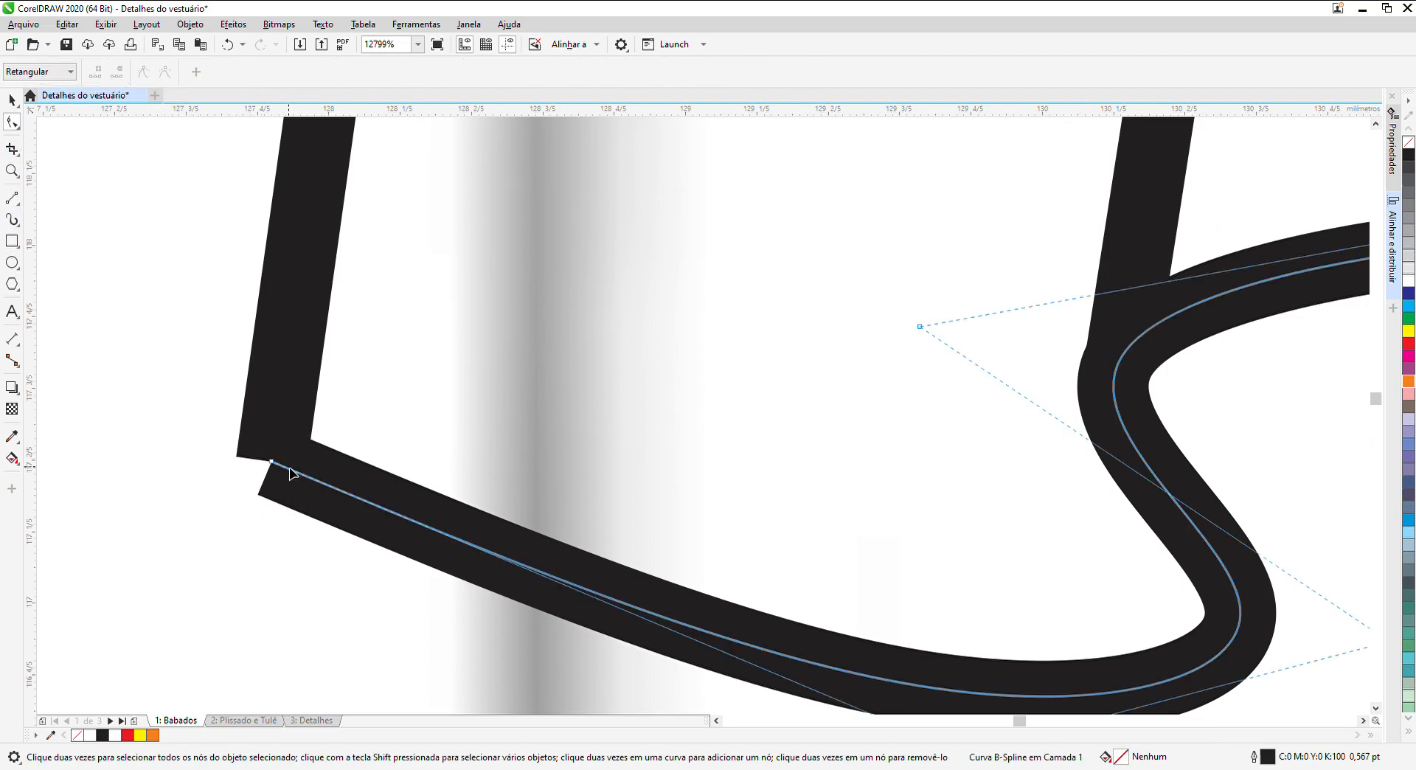
left_click_drag(271, 461, 272, 418)
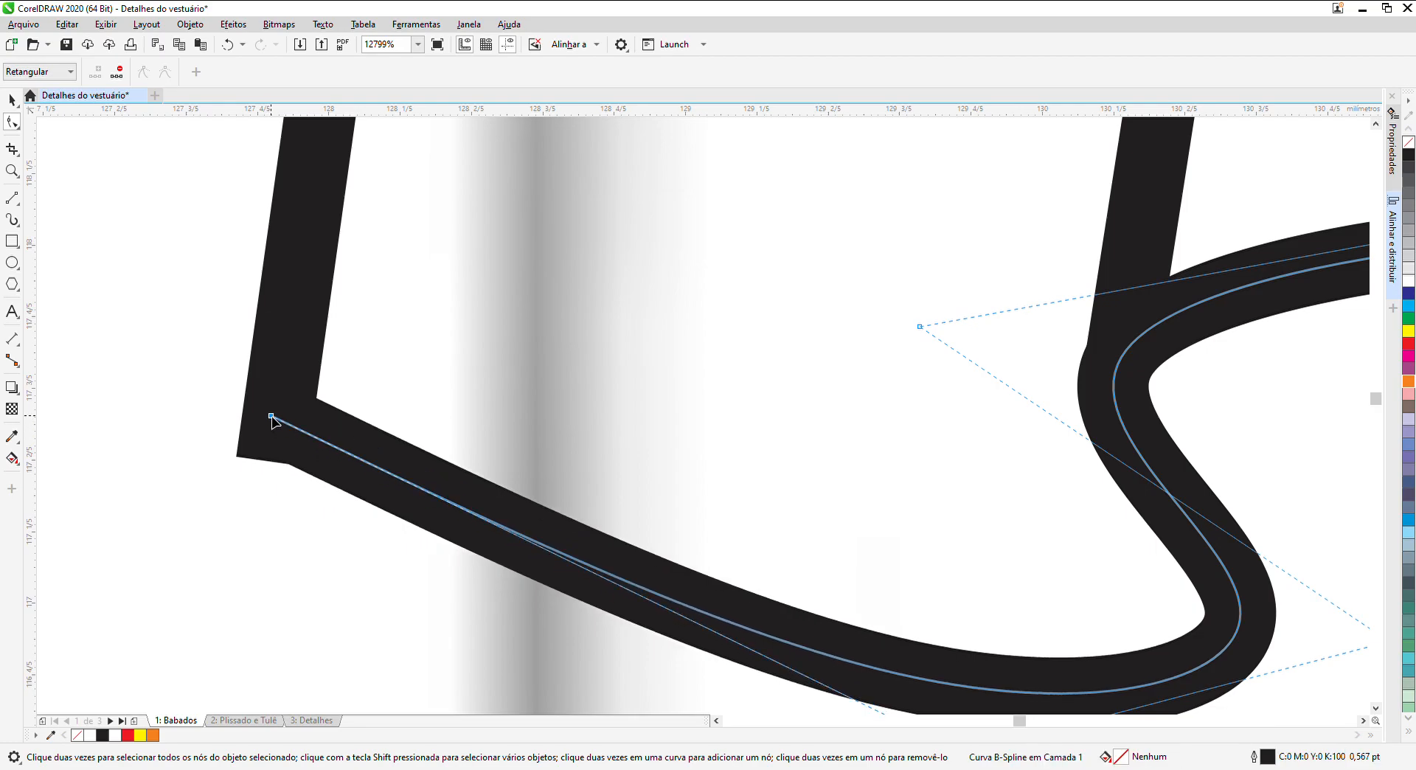
scroll(271, 419, "down", 2)
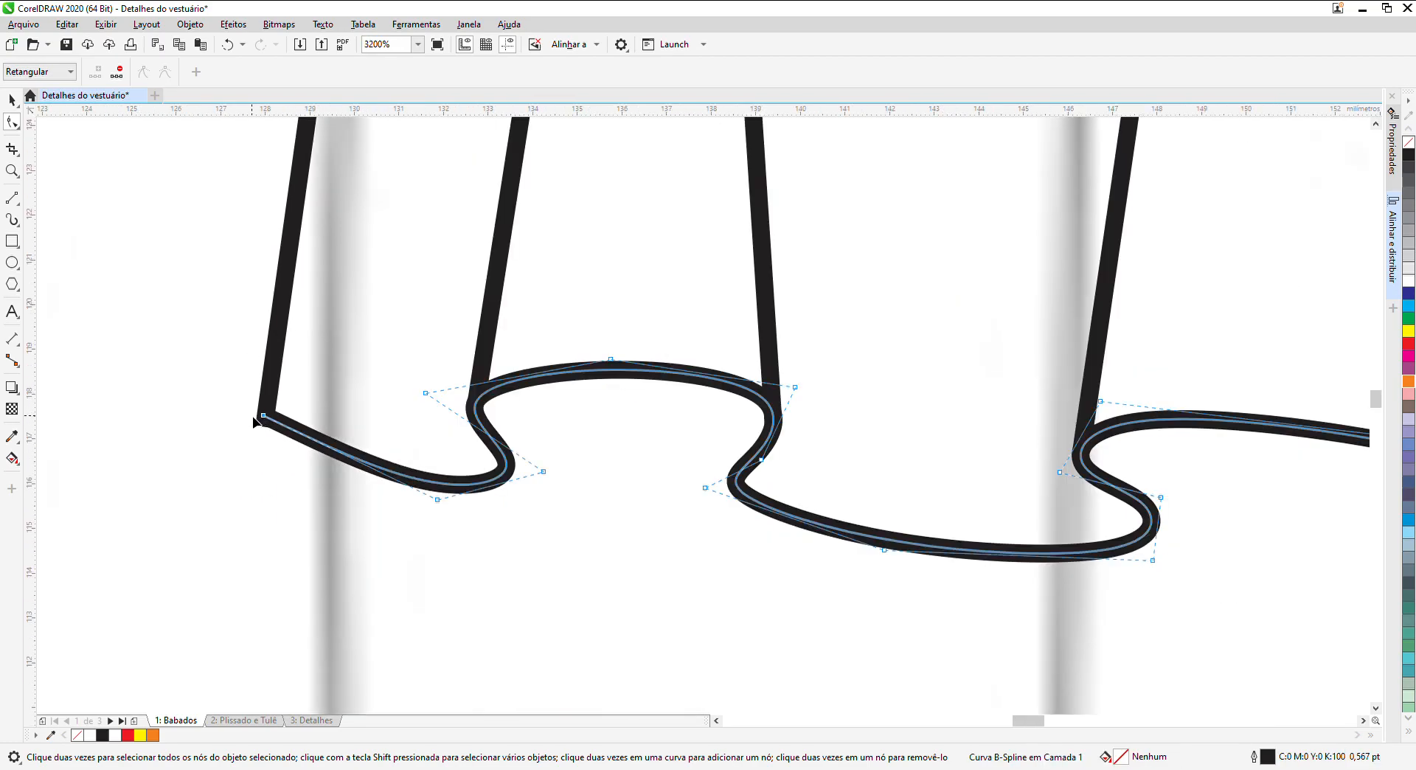
scroll(253, 419, "down", 2)
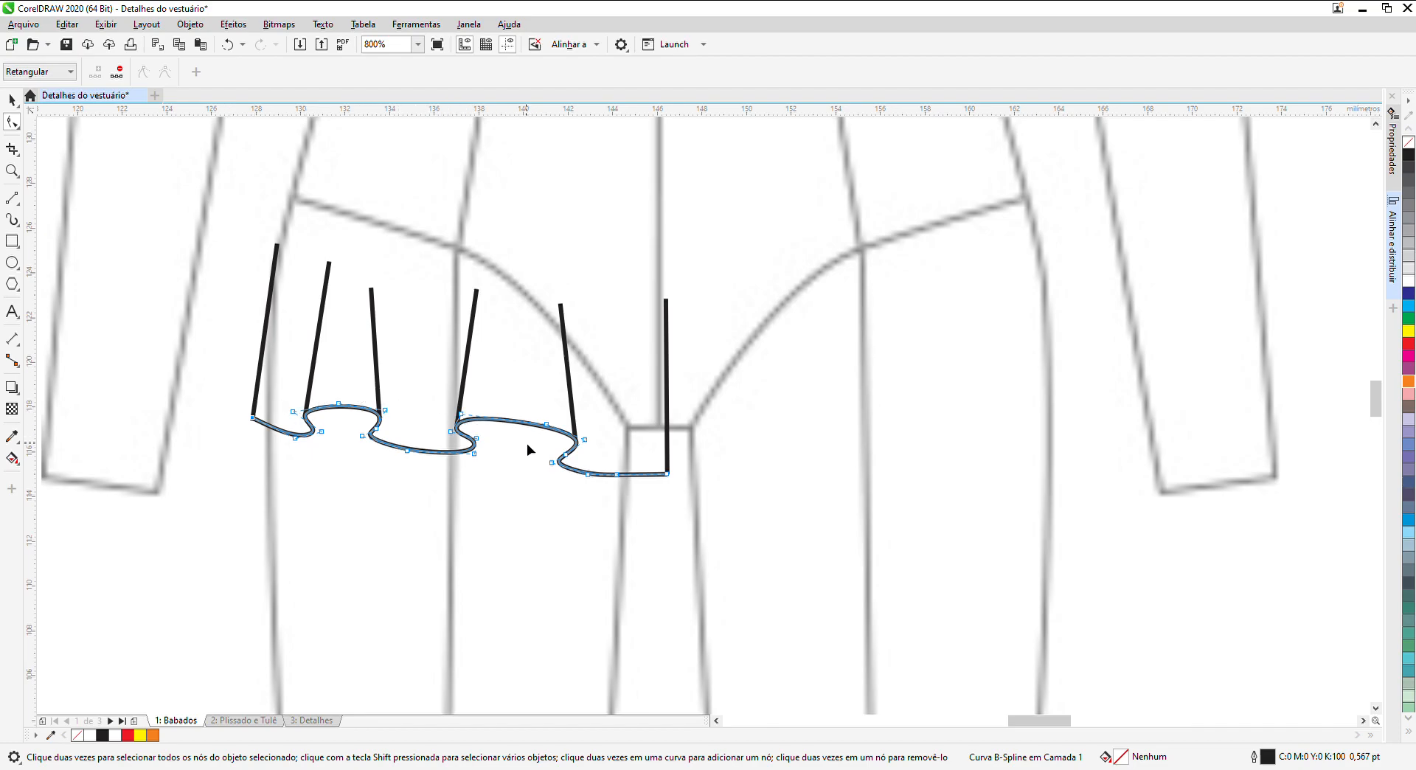
Step: Draw four short 2-point lines, about 1 mm long, inside the hem's folds to show the turned-back fabric
scroll(210, 388, "up", 1)
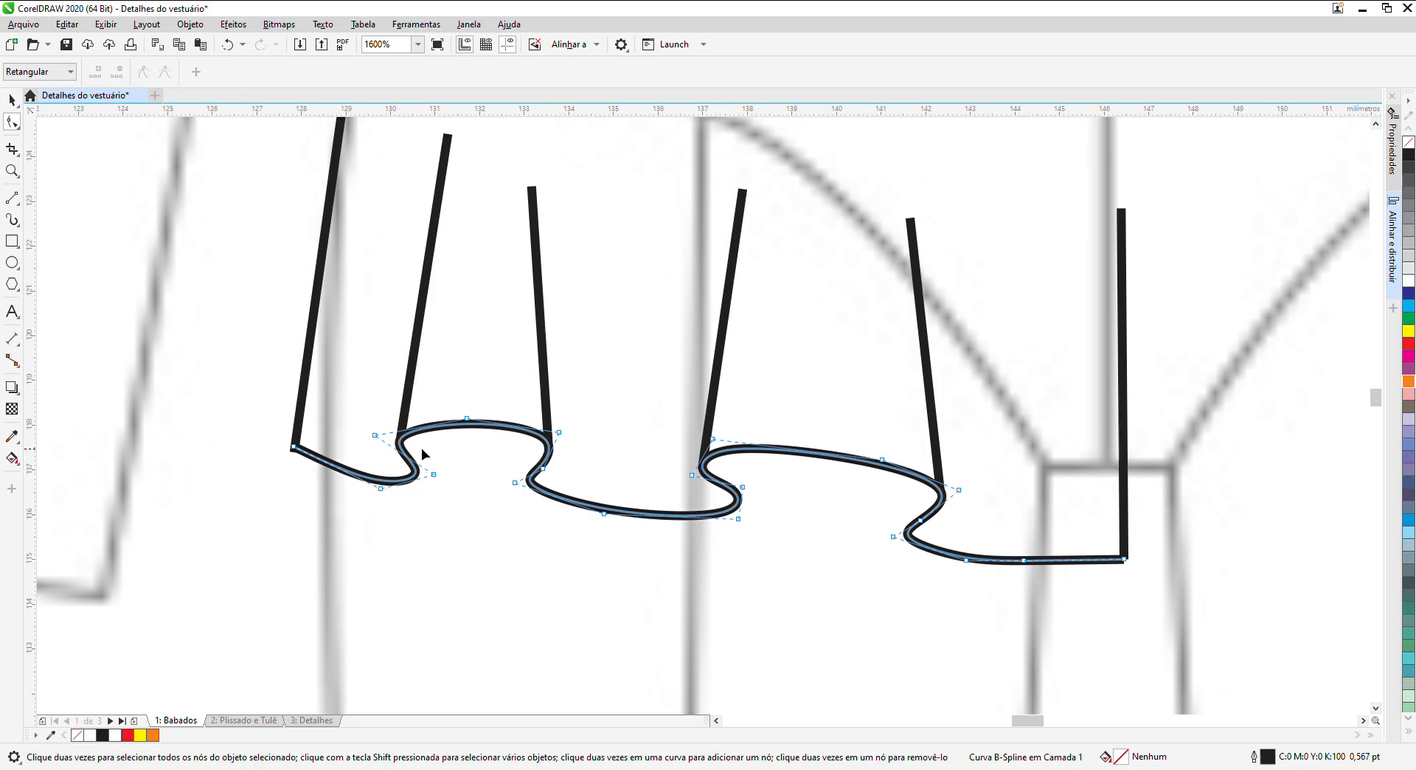
left_click(12, 198)
scroll(446, 496, "up", 1)
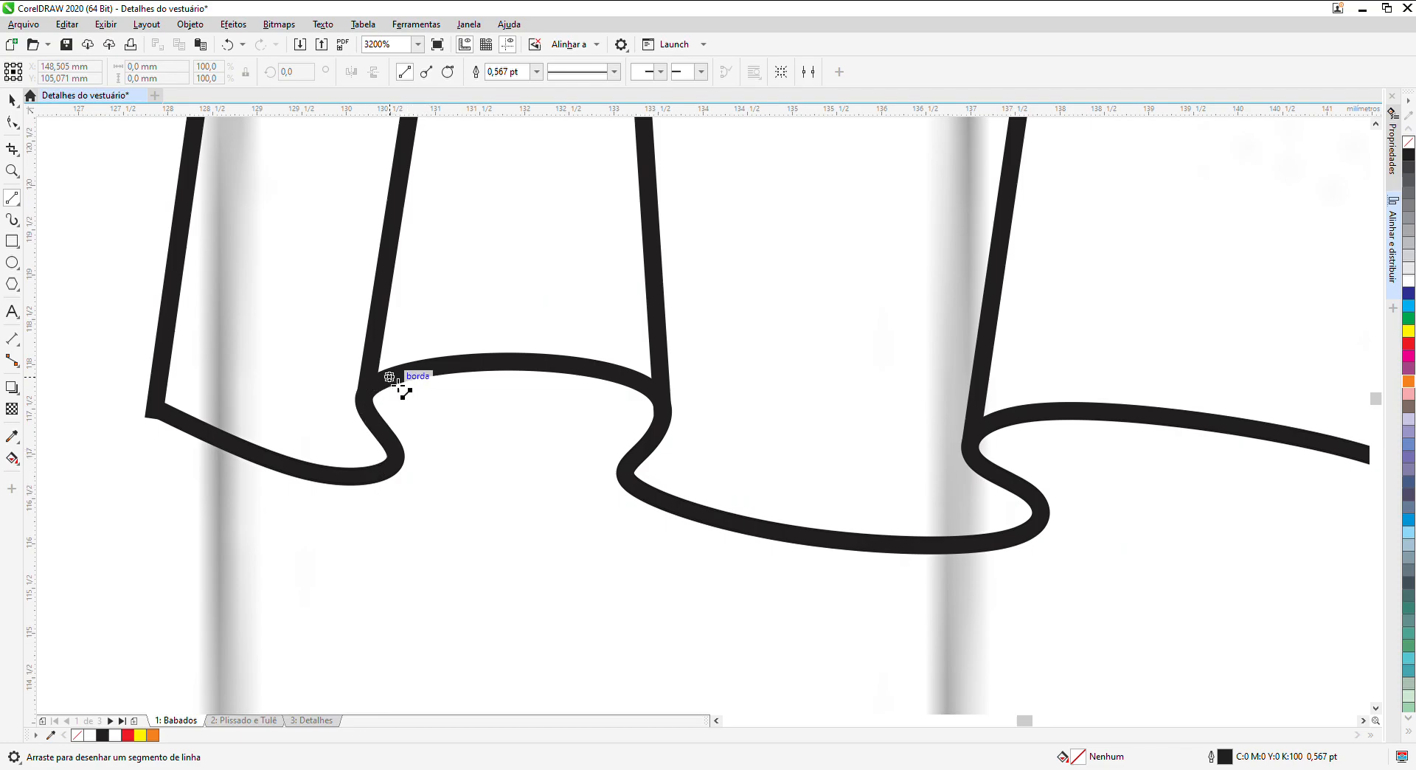
left_click_drag(412, 377, 411, 459)
left_click_drag(612, 375, 629, 473)
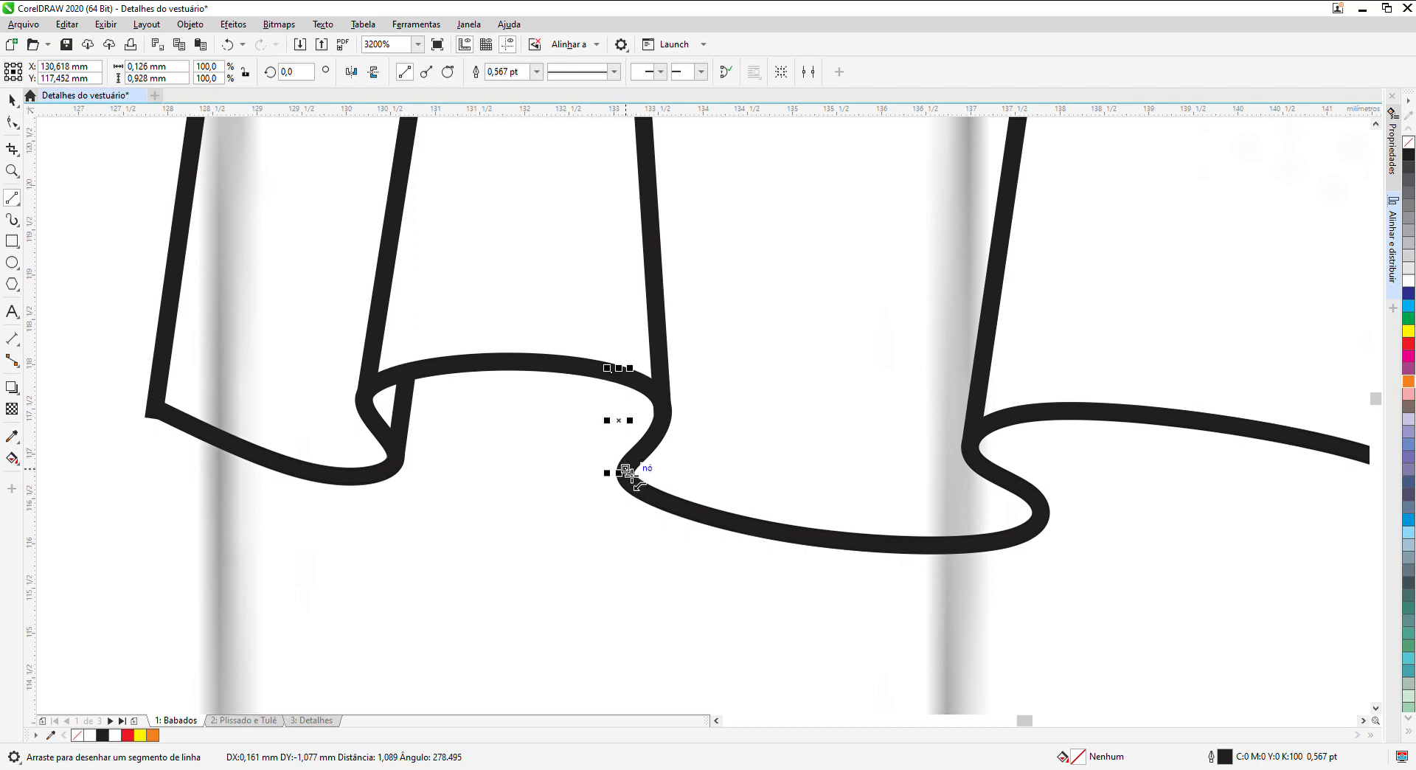
left_click_drag(1053, 412, 1043, 511)
scroll(1043, 511, "down", 1)
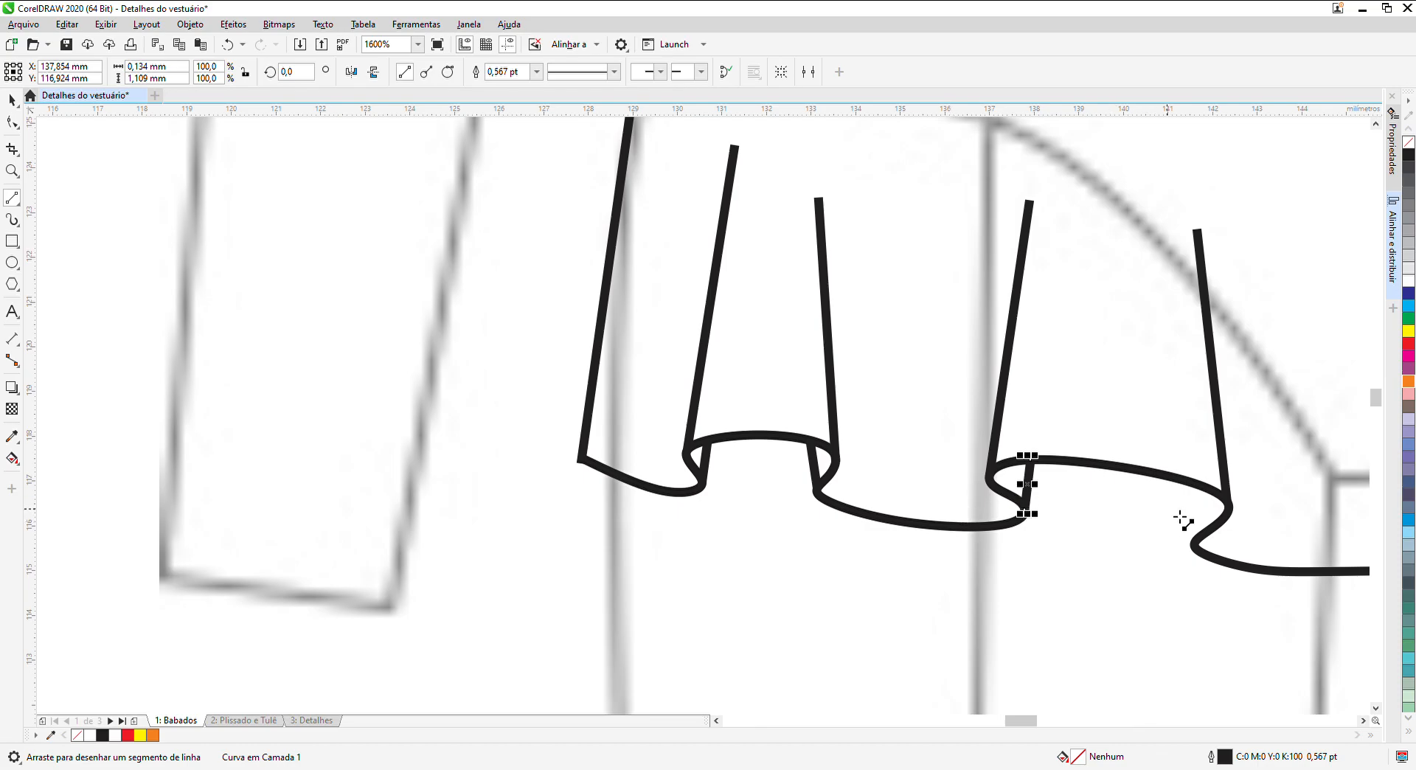
left_click_drag(1201, 487, 1196, 550)
scroll(1196, 554, "down", 1)
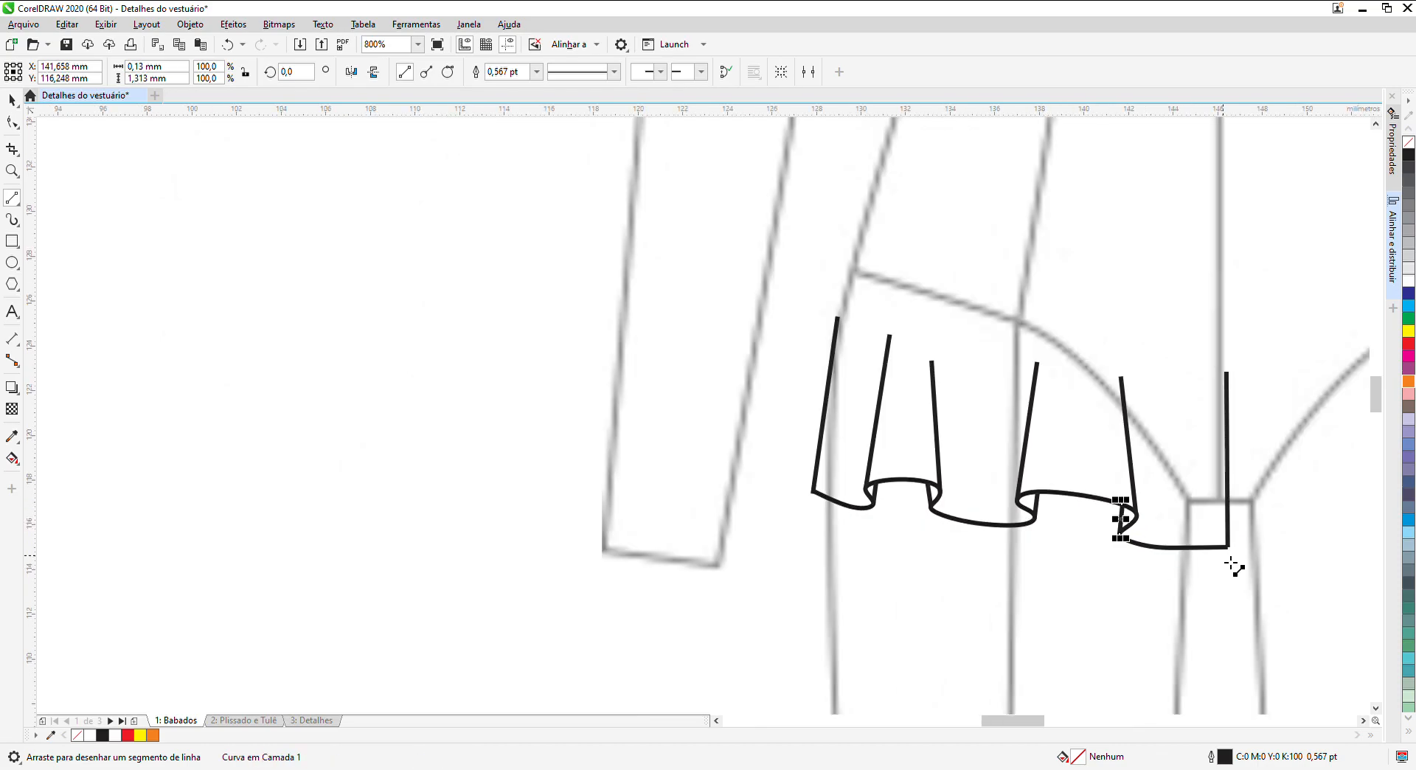
Step: Select all the curves of the ruffle drawing and change their outline colour to red
left_click(12, 100)
left_click(598, 342)
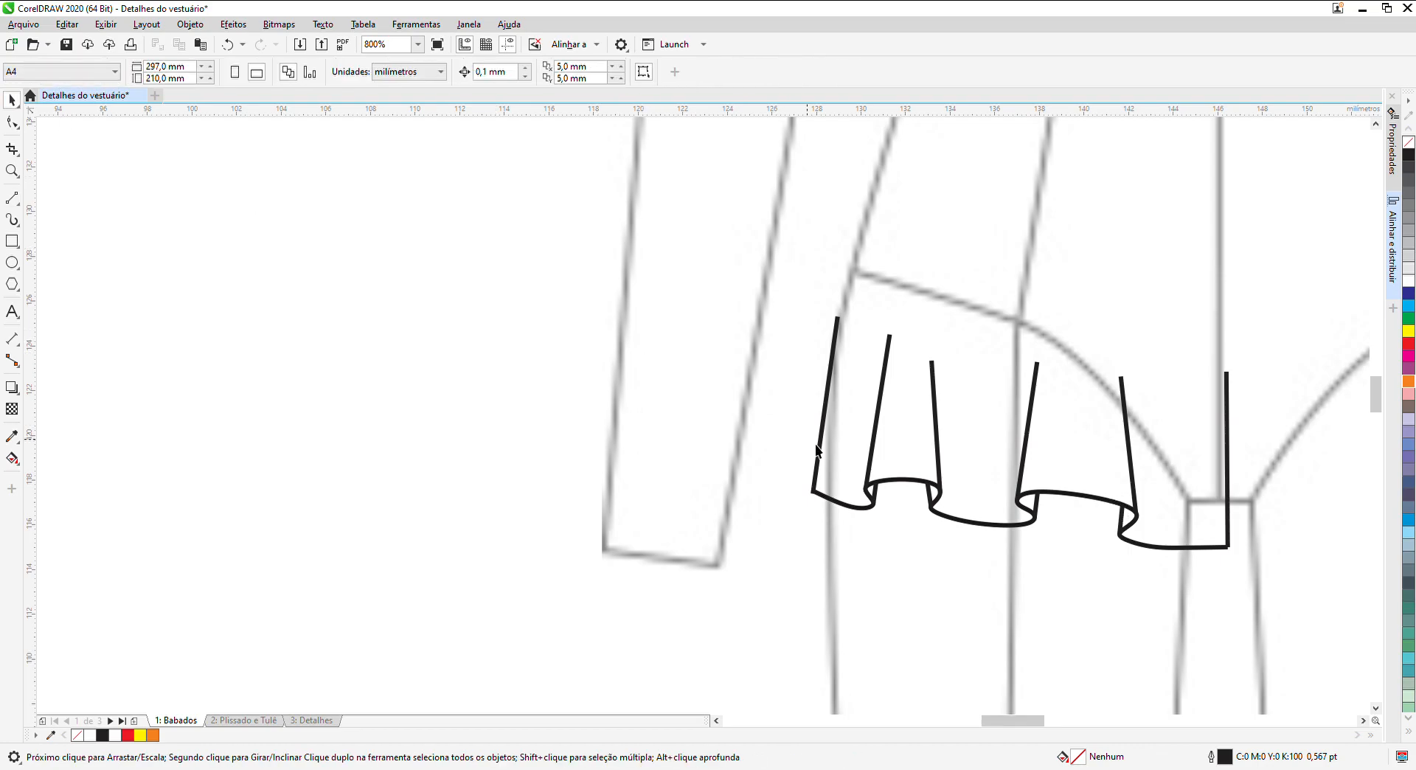
scroll(1008, 521, "up", 1)
scroll(996, 518, "down", 1)
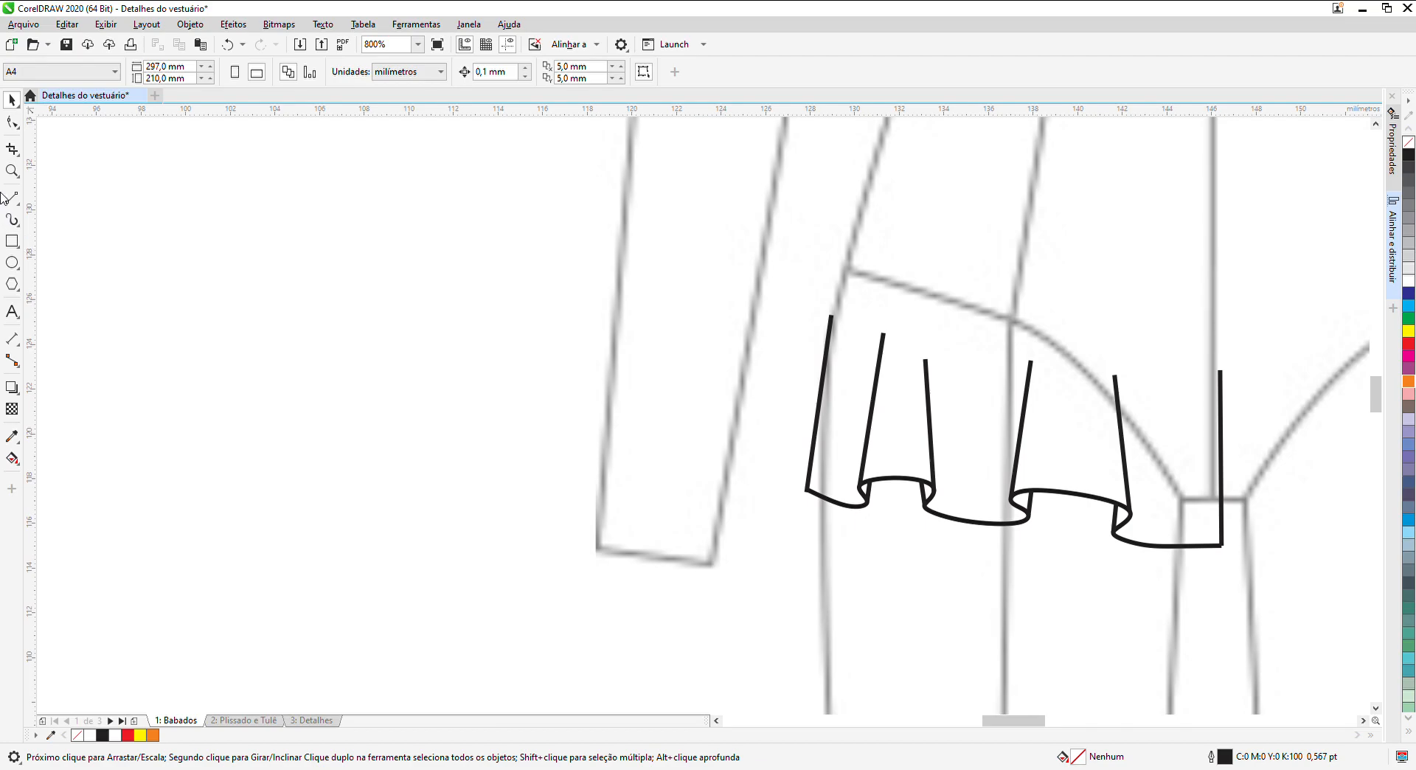
left_click(12, 171)
mouse_move(746, 312)
left_mouse_down()
mouse_move(1123, 555)
mouse_move(1261, 597)
left_mouse_up()
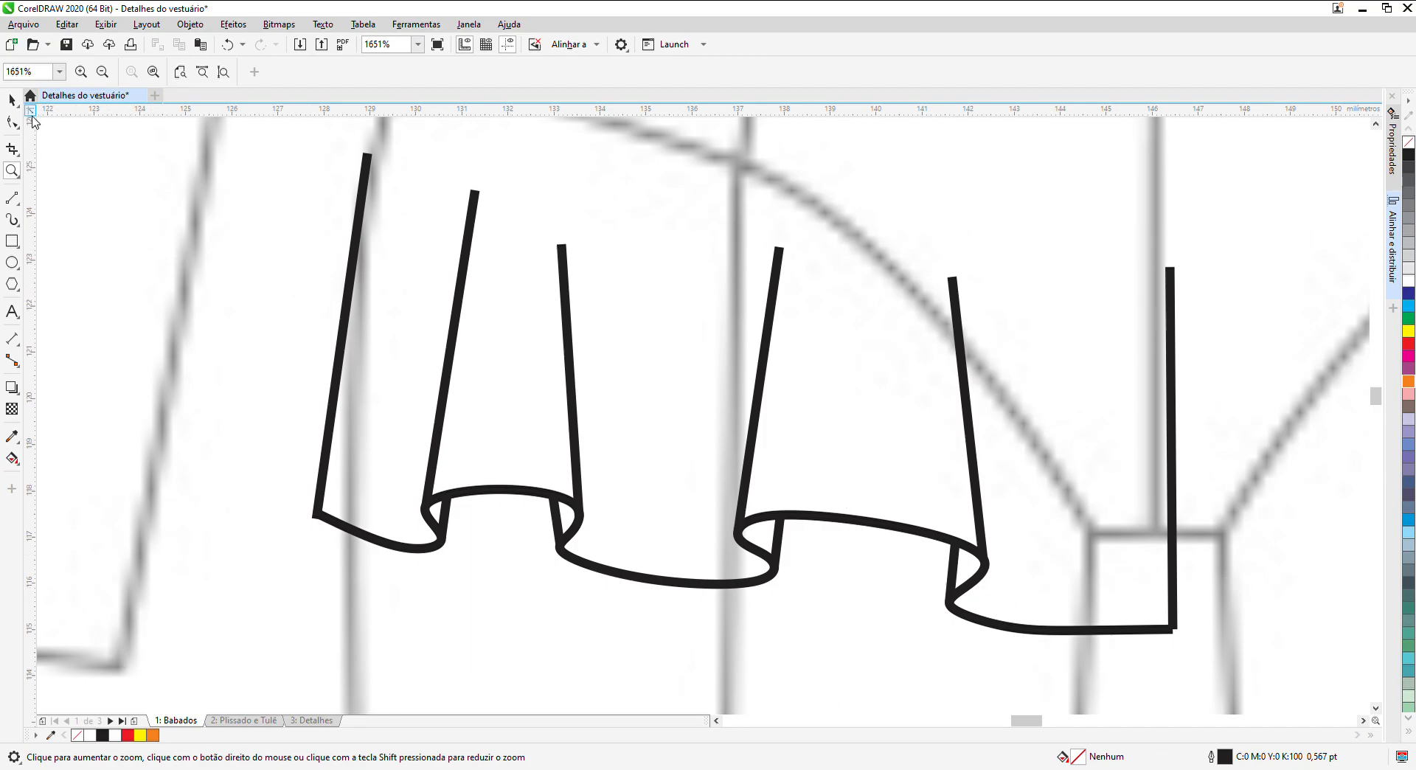
left_click(11, 101)
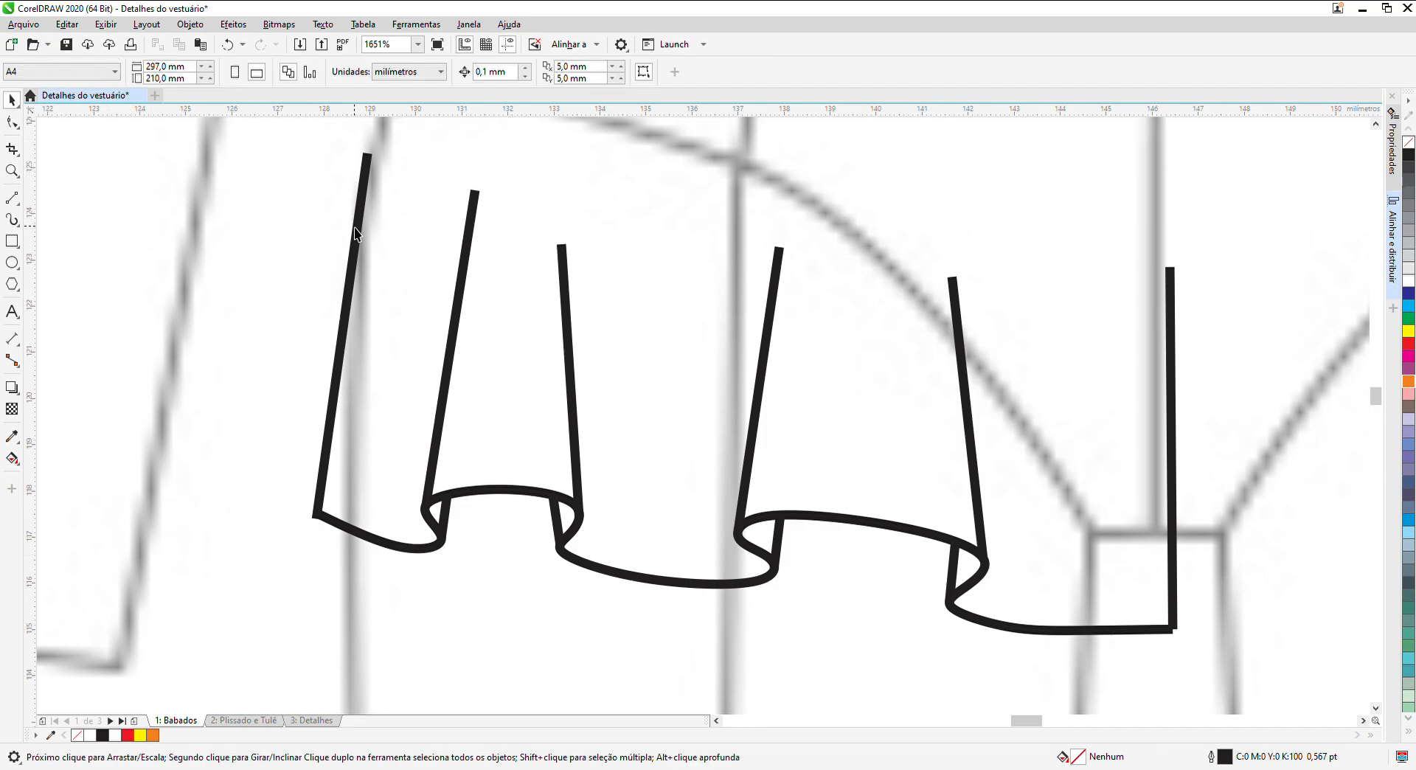
left_click(356, 234)
left_click(259, 183)
left_click_drag(313, 161, 1236, 663)
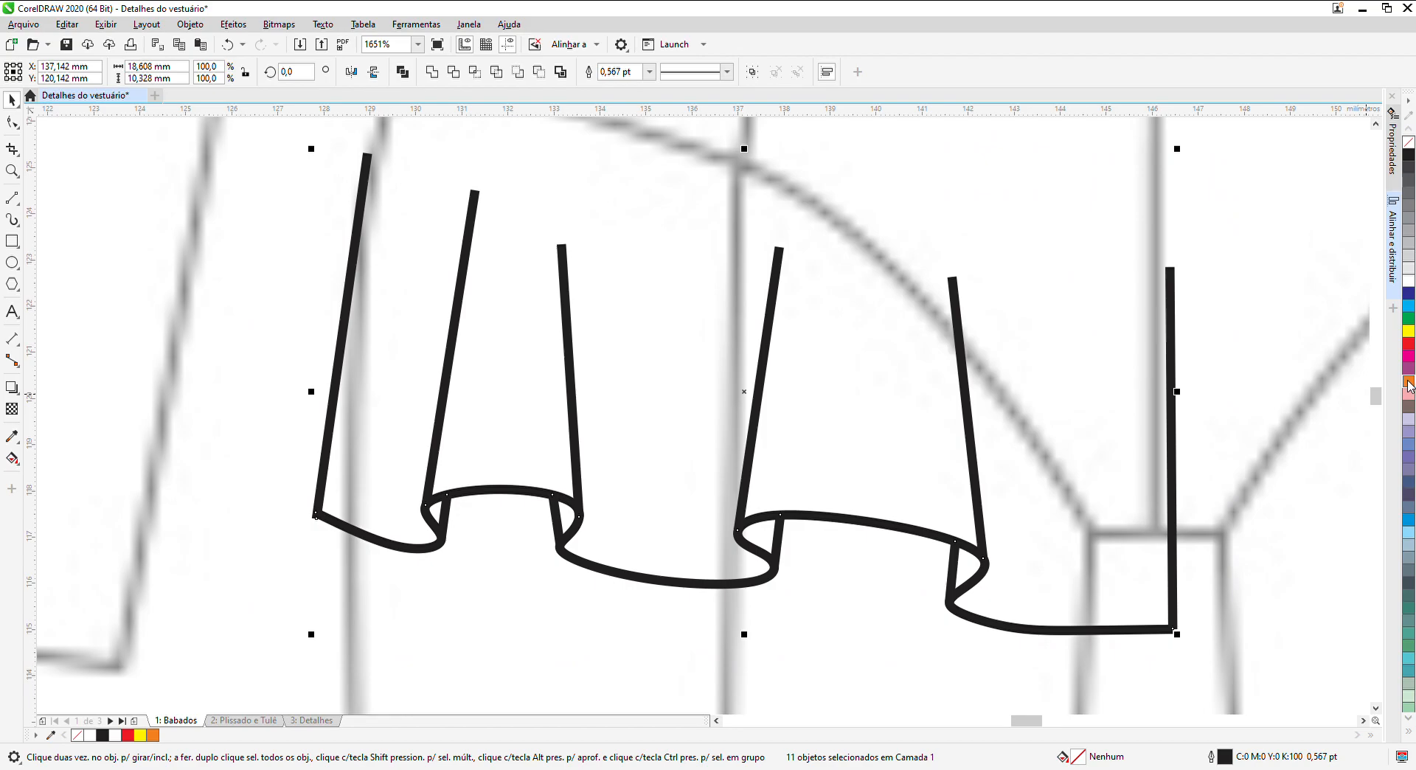
right_click(1409, 344)
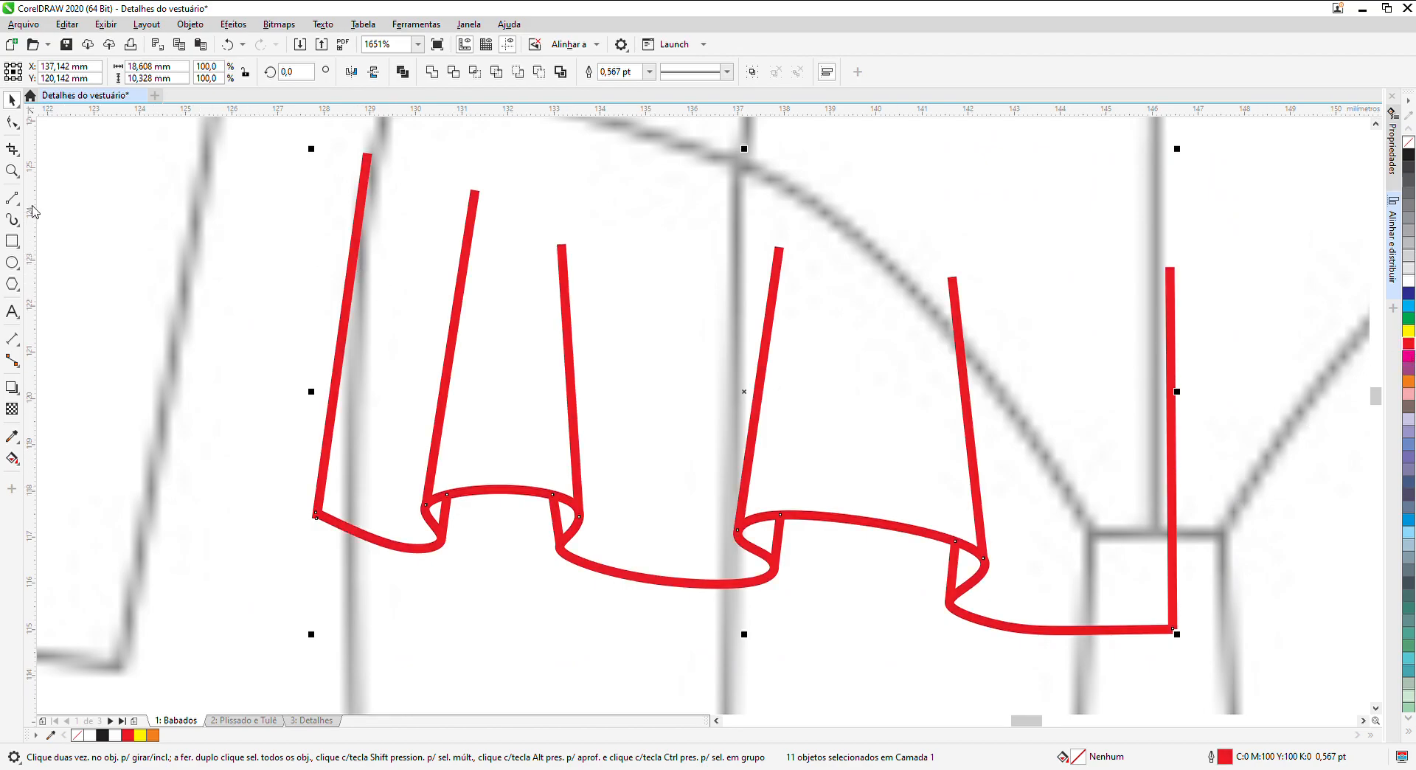
Step: Reposition the lower node of the ruffle's centre-side vertical line so it meets the hem curve's end in a clean corner
left_click(11, 122)
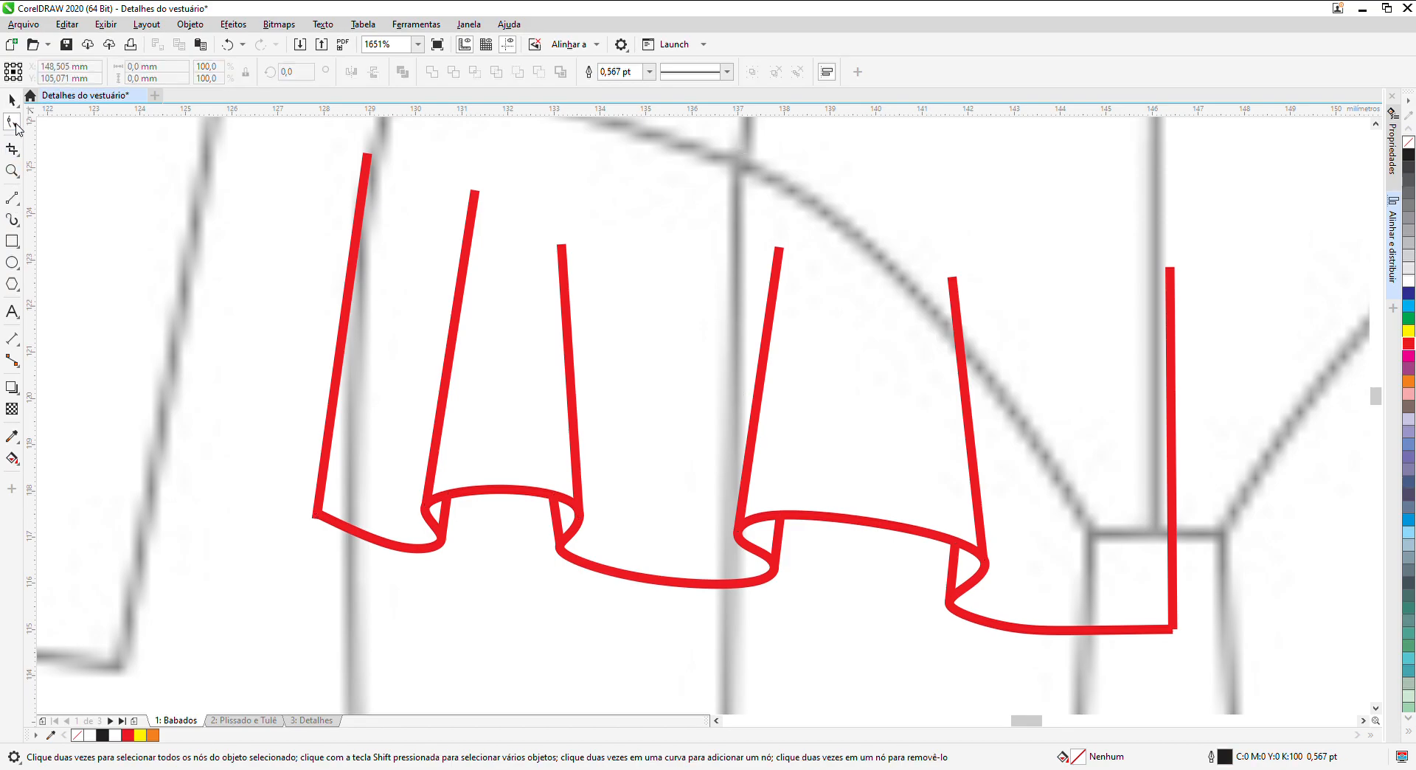
scroll(1188, 623, "up", 2)
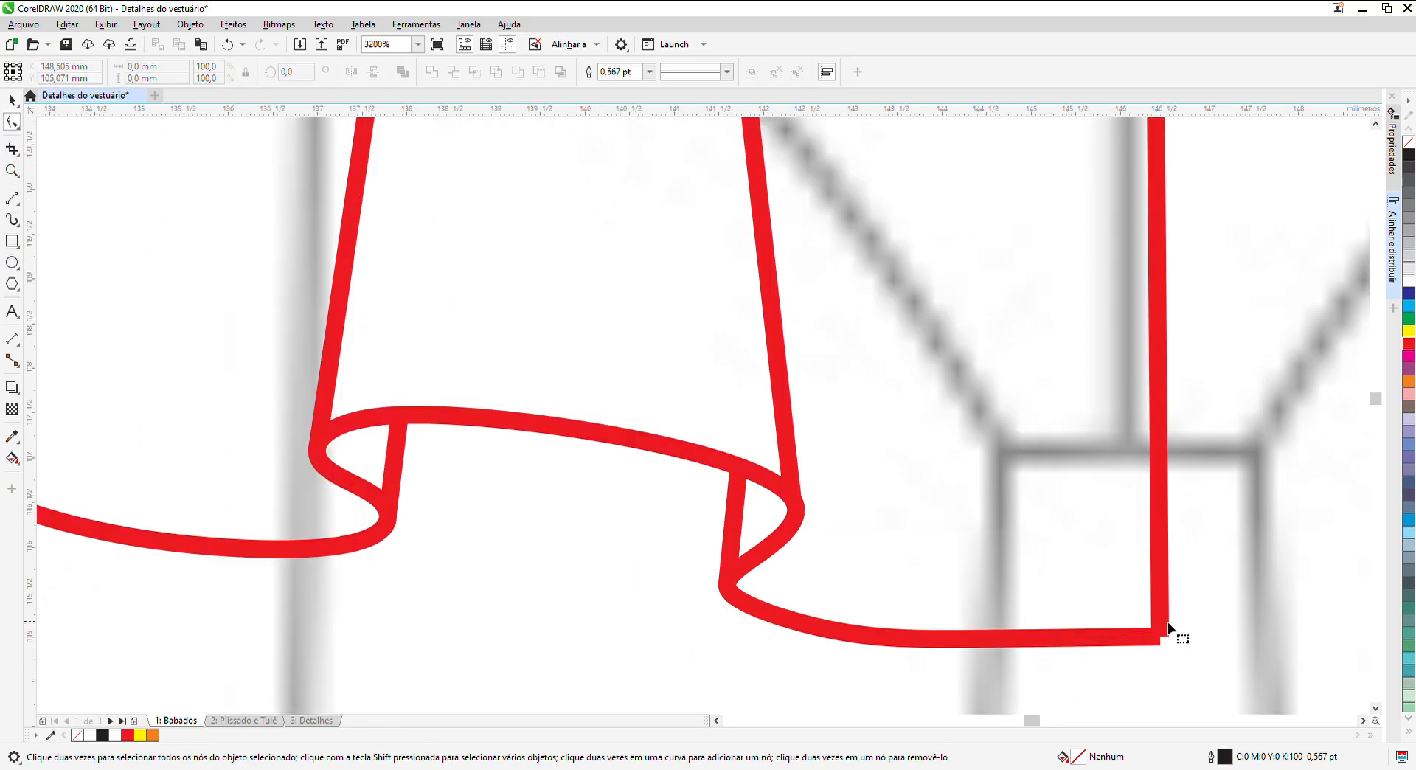
left_click(1161, 636)
mouse_move(1160, 639)
left_mouse_down()
mouse_move(1148, 639)
mouse_move(1162, 646)
left_mouse_up()
scroll(1148, 637, "up", 4)
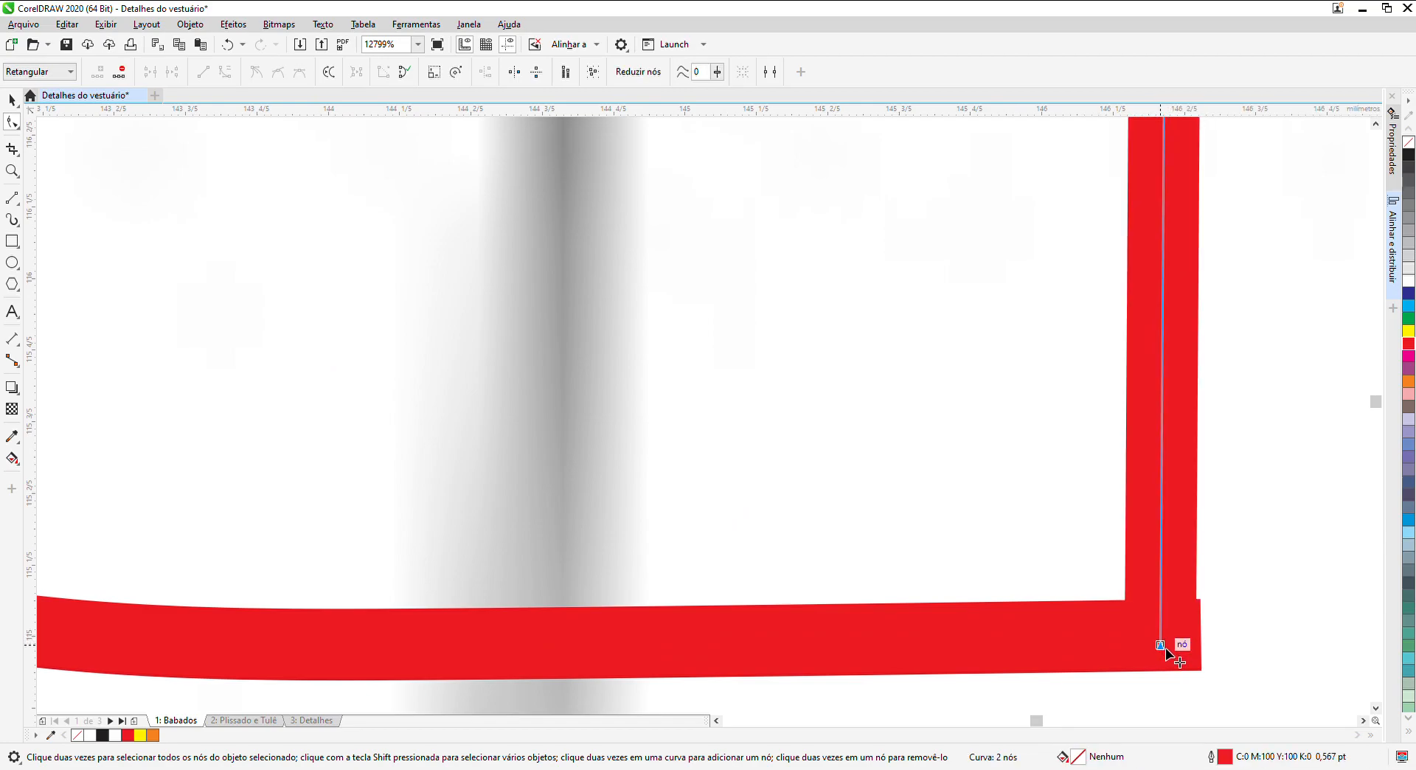
scroll(1164, 650, "up", 4)
left_click_drag(1155, 644, 1177, 648)
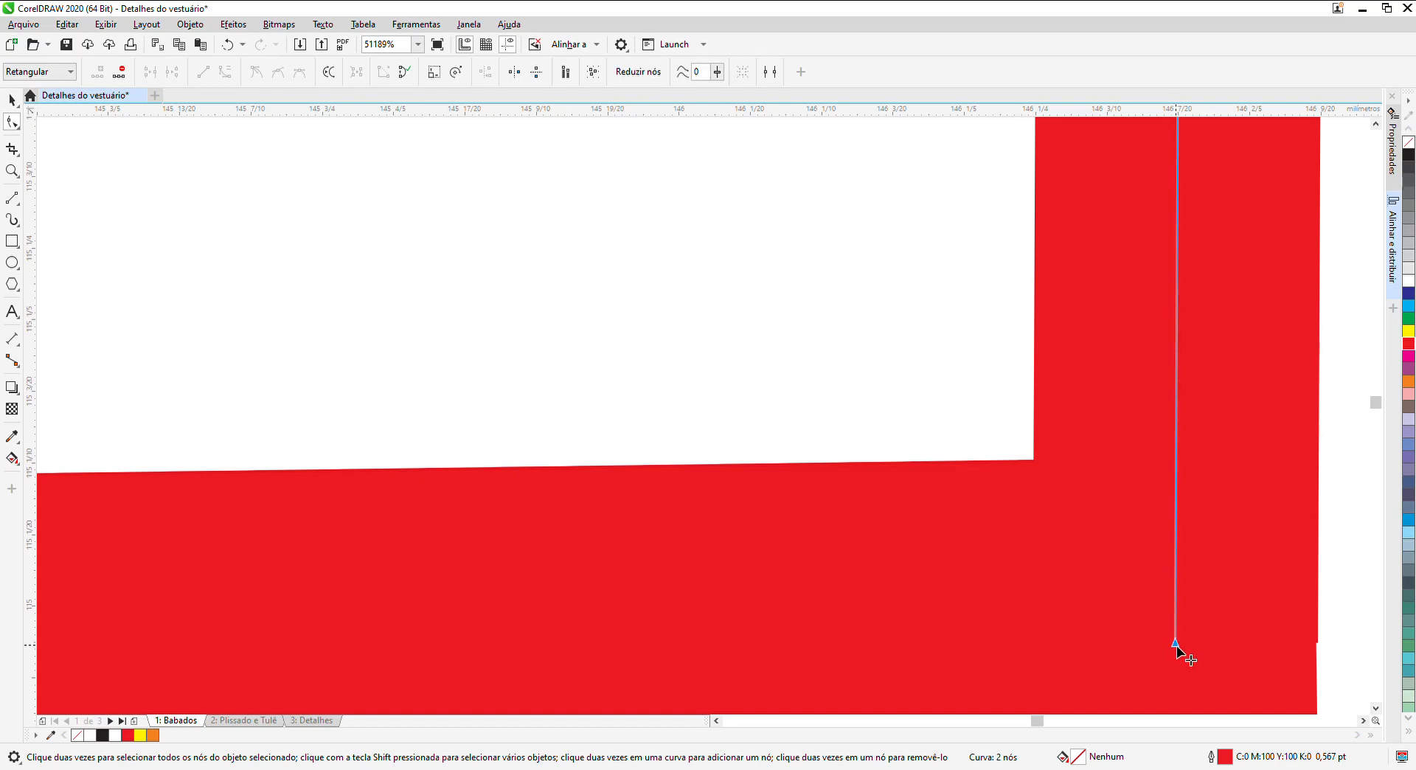
left_click_drag(1176, 647, 1173, 659)
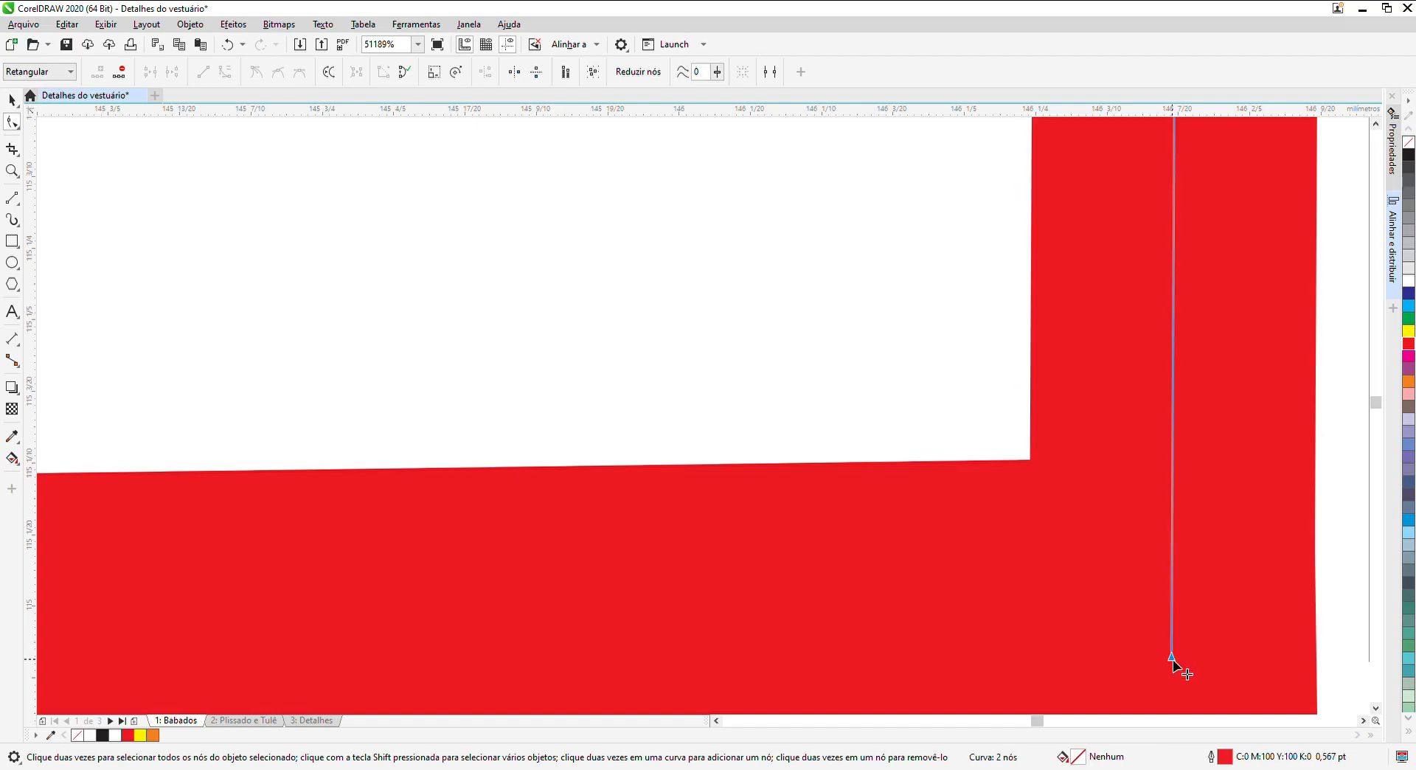
scroll(1172, 660, "down", 5)
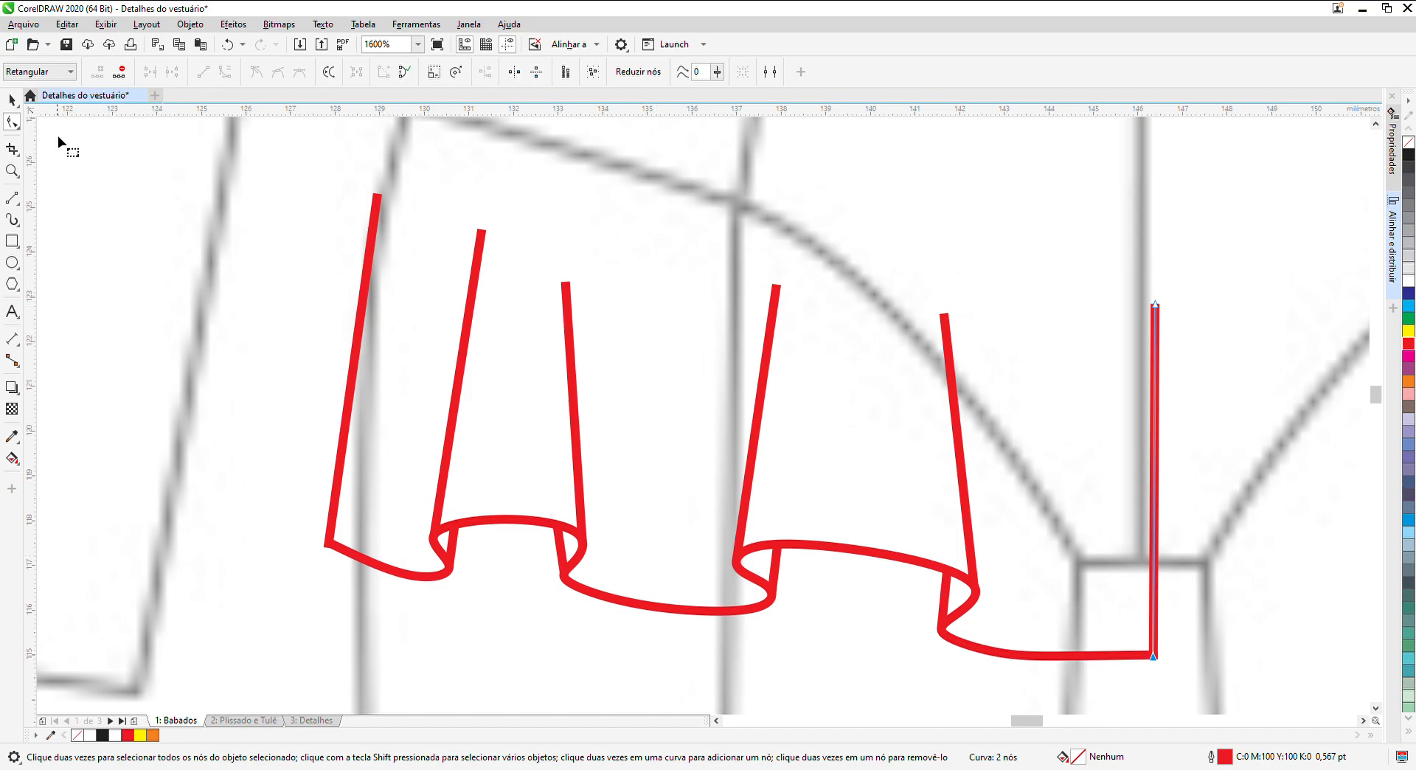
left_click(12, 99)
left_click(285, 383)
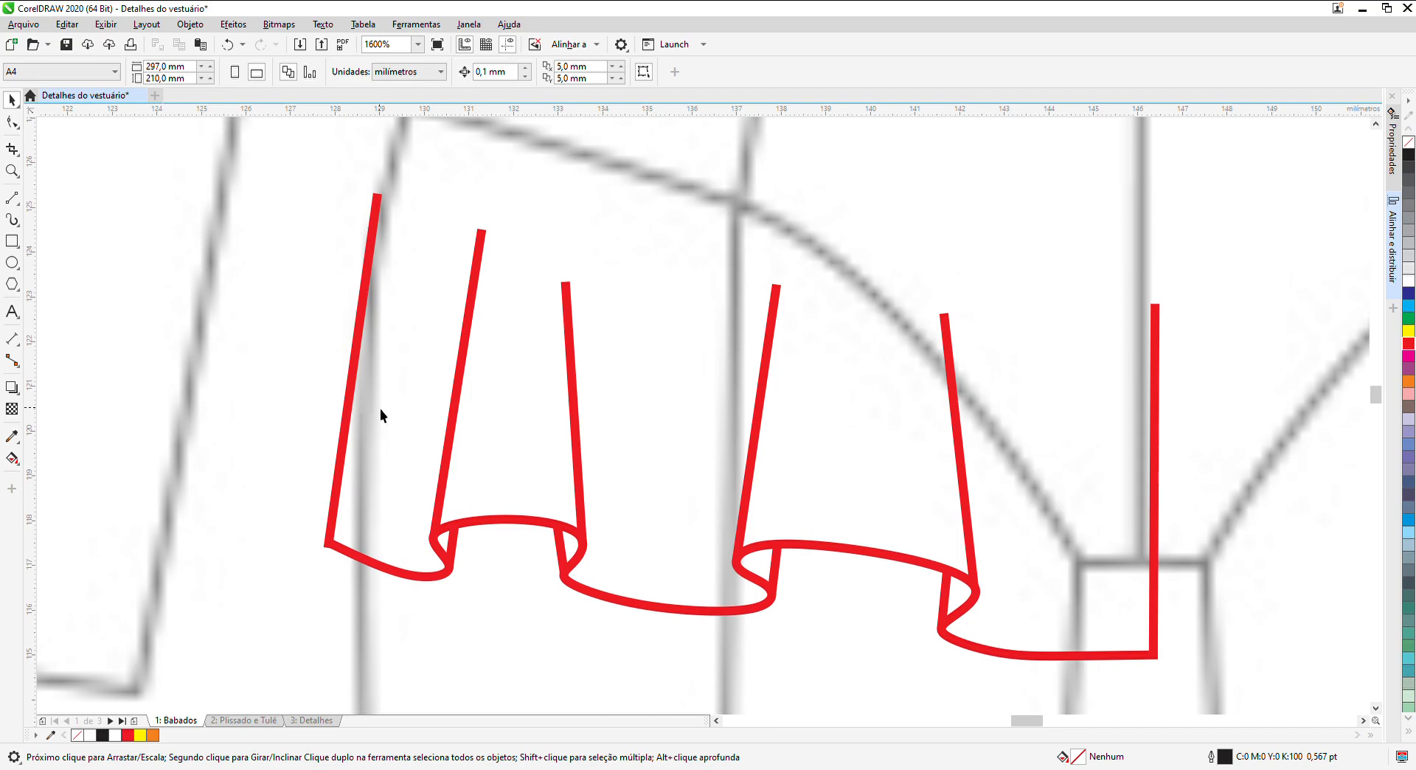
Step: Examine closely how the fold lines and short inner lines join the hem curve at the ruffle's folds
scroll(406, 425, "up", 2)
scroll(476, 658, "up", 1)
scroll(472, 653, "down", 1)
scroll(480, 664, "down", 1)
scroll(492, 678, "up", 1)
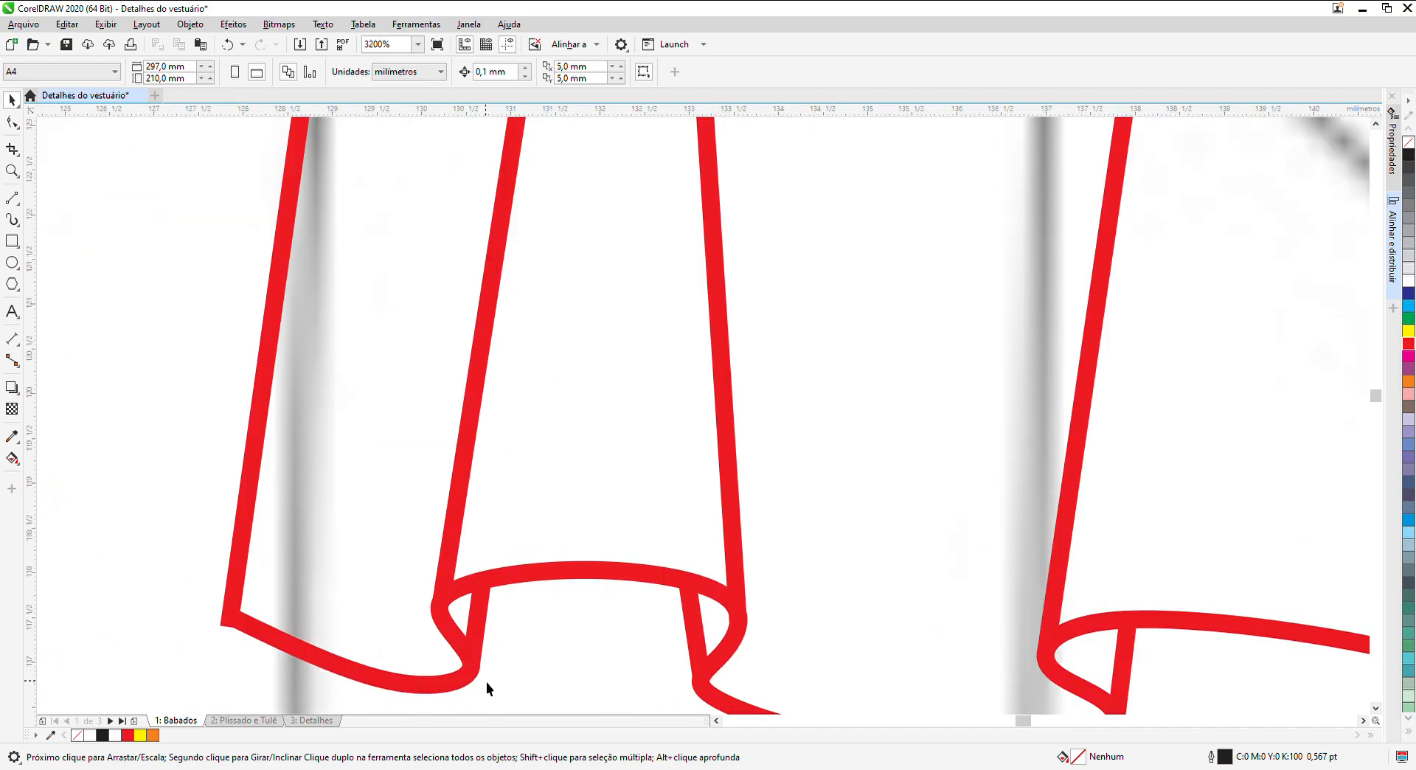
scroll(485, 682, "up", 1)
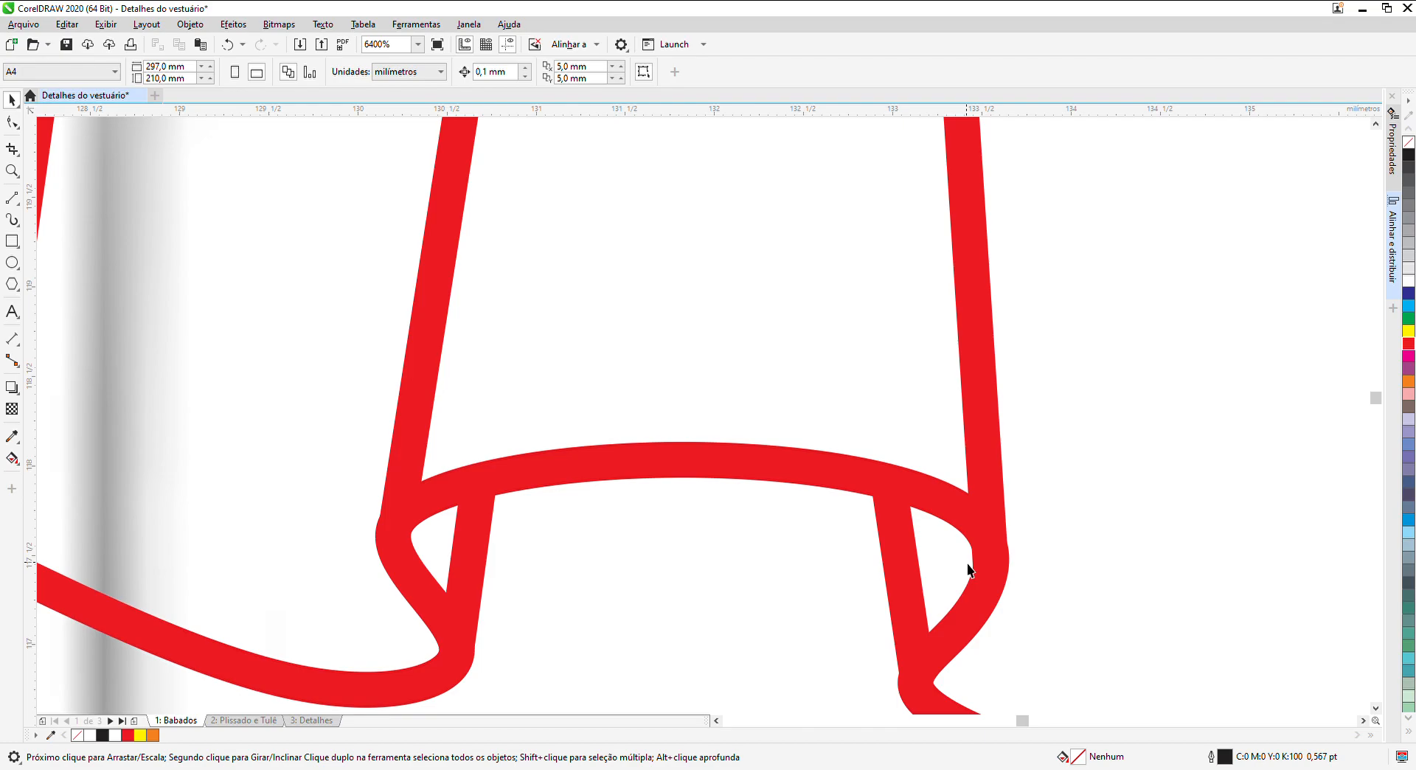
scroll(969, 570, "down", 3)
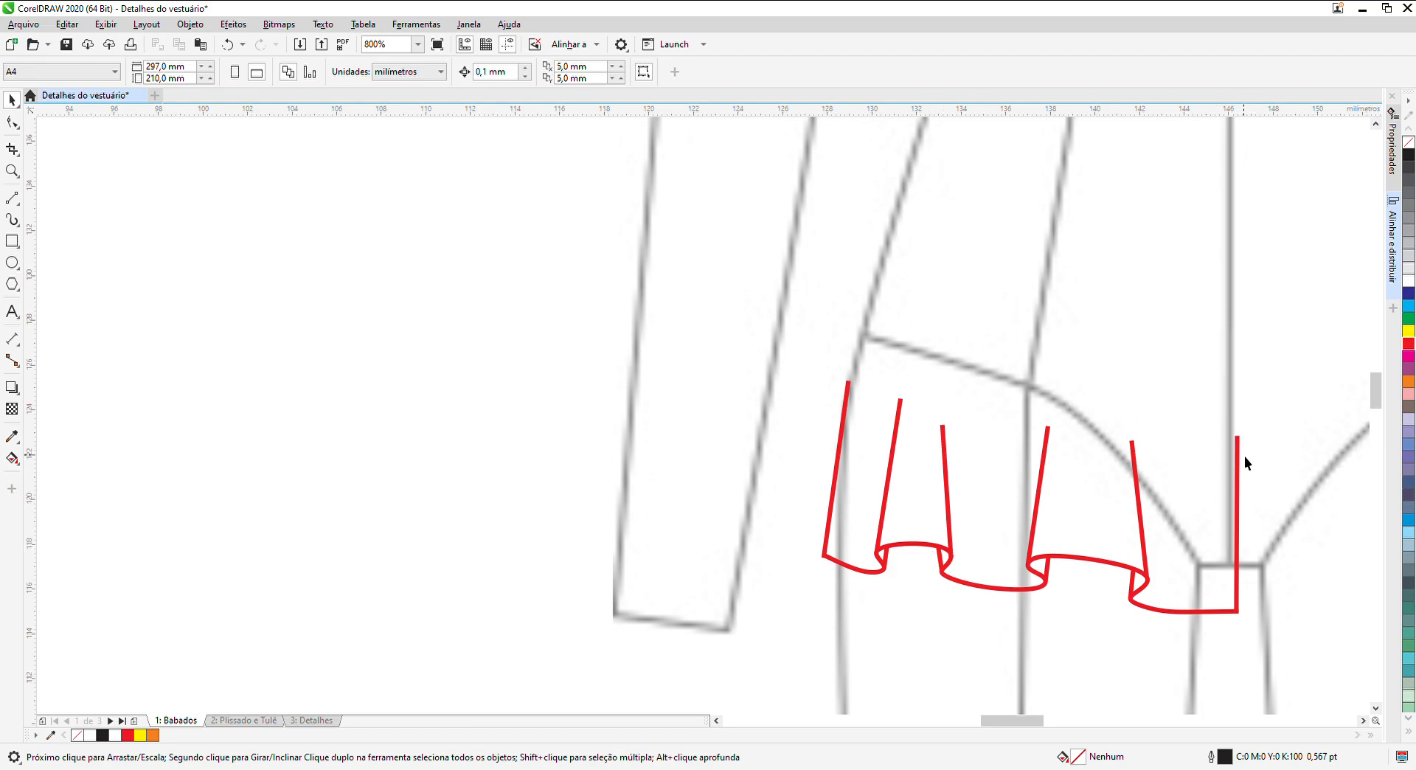
Step: Lengthen the ruffle's centre-side vertical line by moving its top node straight up, keeping its lower end at the hem
scroll(1246, 456, "up", 2)
left_click(1222, 457)
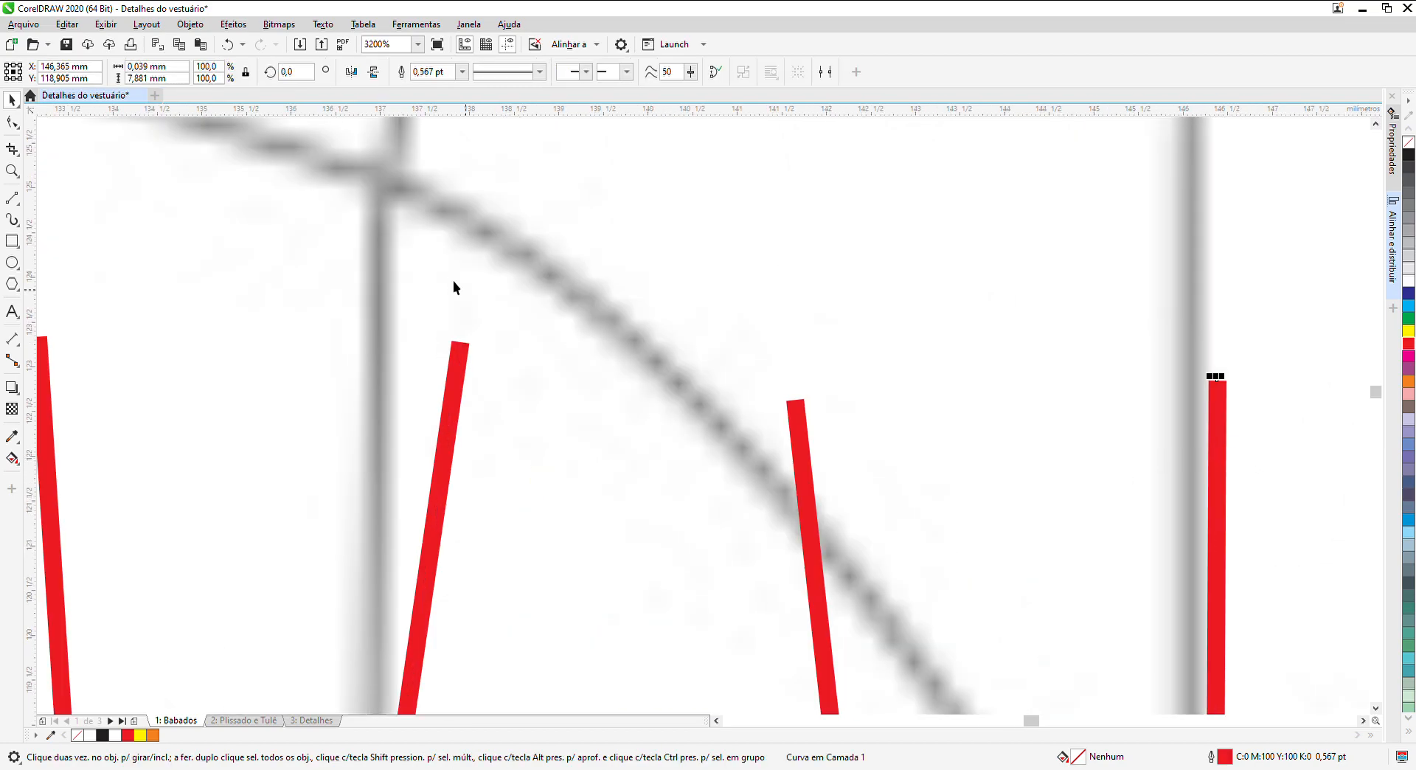
left_click(12, 122)
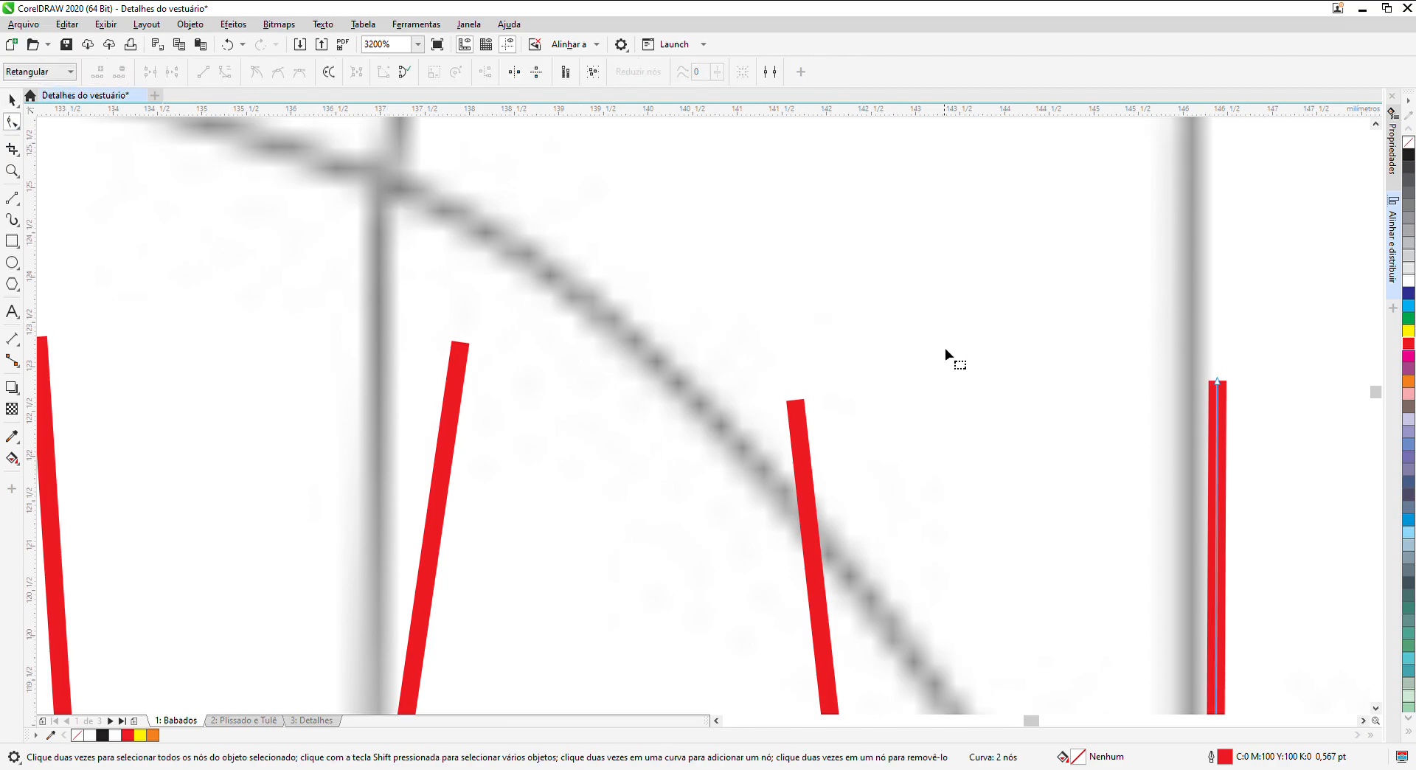
left_click_drag(1217, 387, 1215, 314)
scroll(1216, 318, "down", 2)
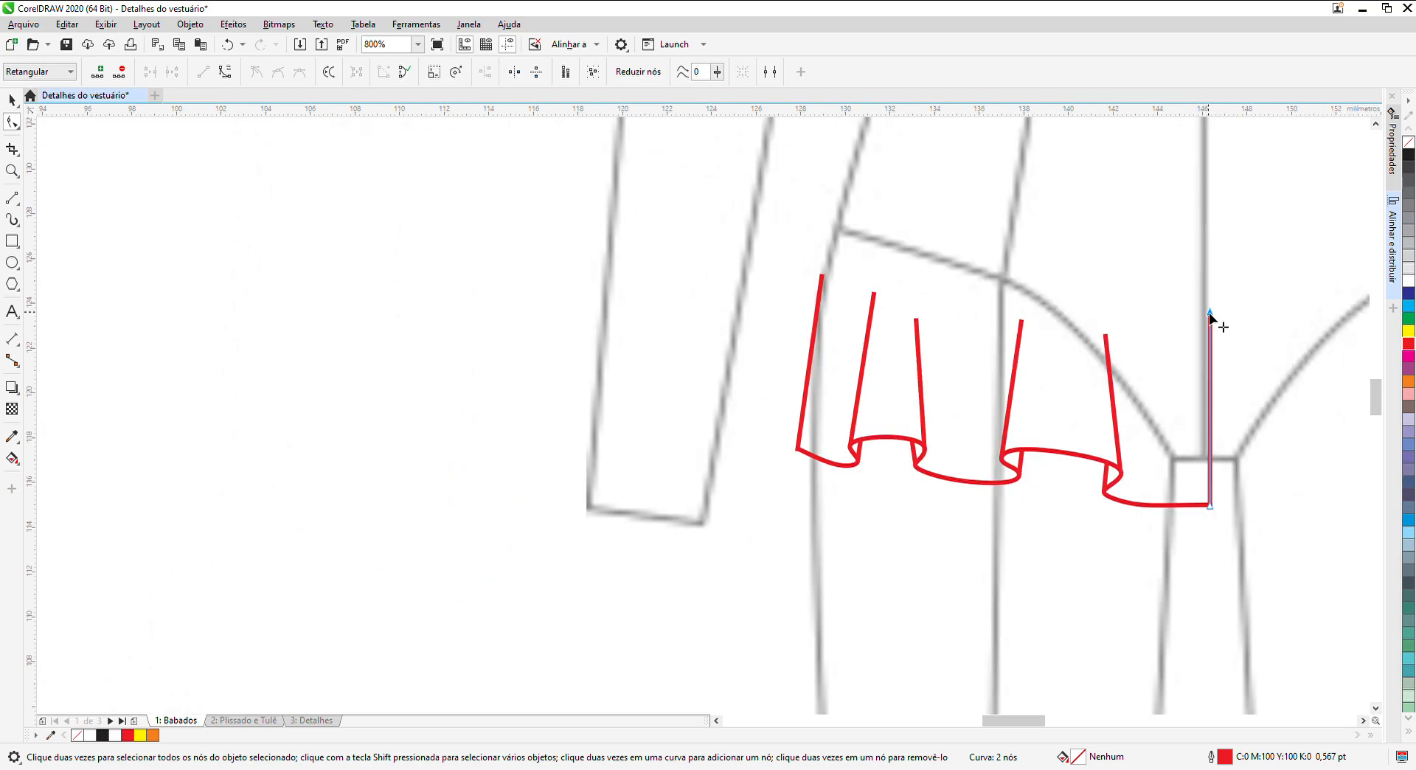
left_click(11, 99)
left_click(710, 283)
Step: Group all the ruffle curves and move the group off the body figure to the empty area beneath the tiered skirt photo
left_click_drag(1011, 425, 1315, 549)
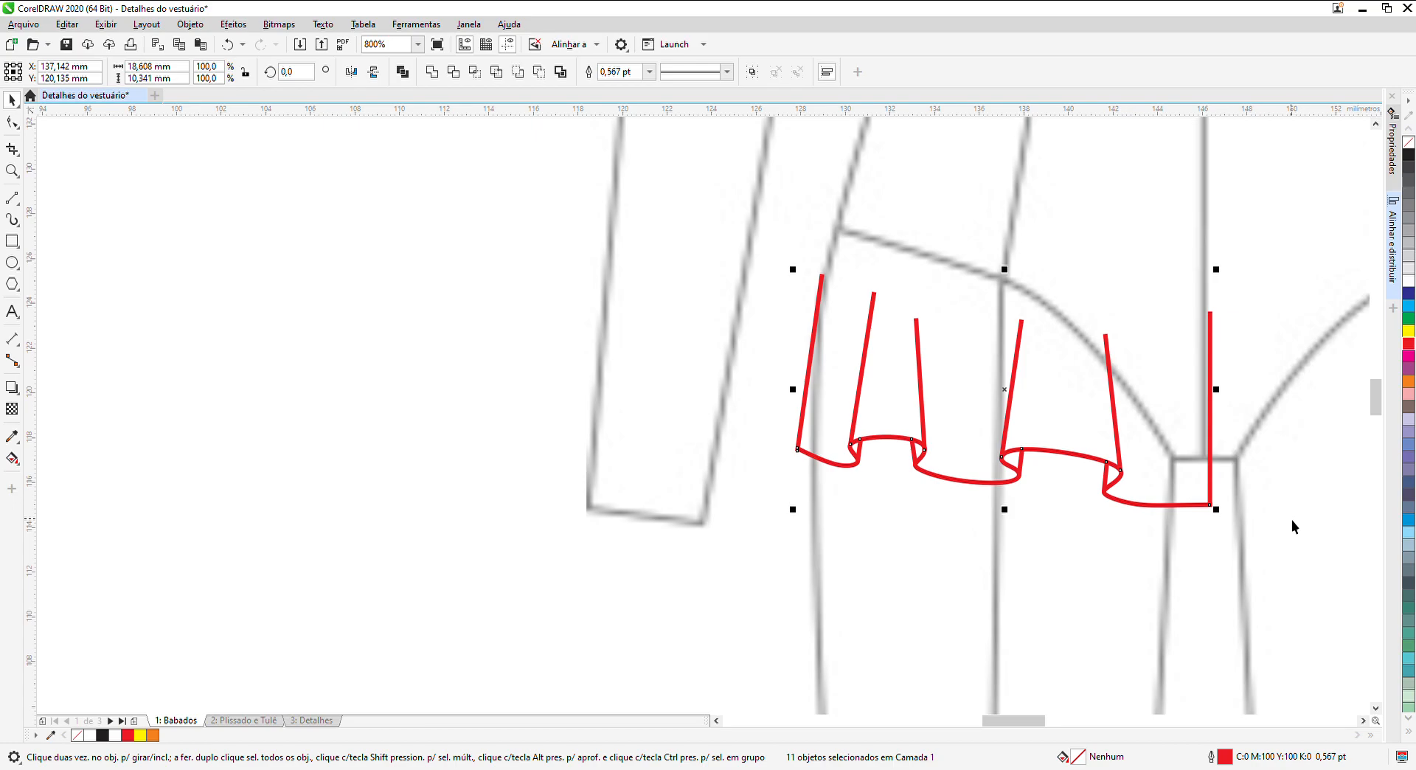
left_click(753, 71)
scroll(1032, 430, "down", 1)
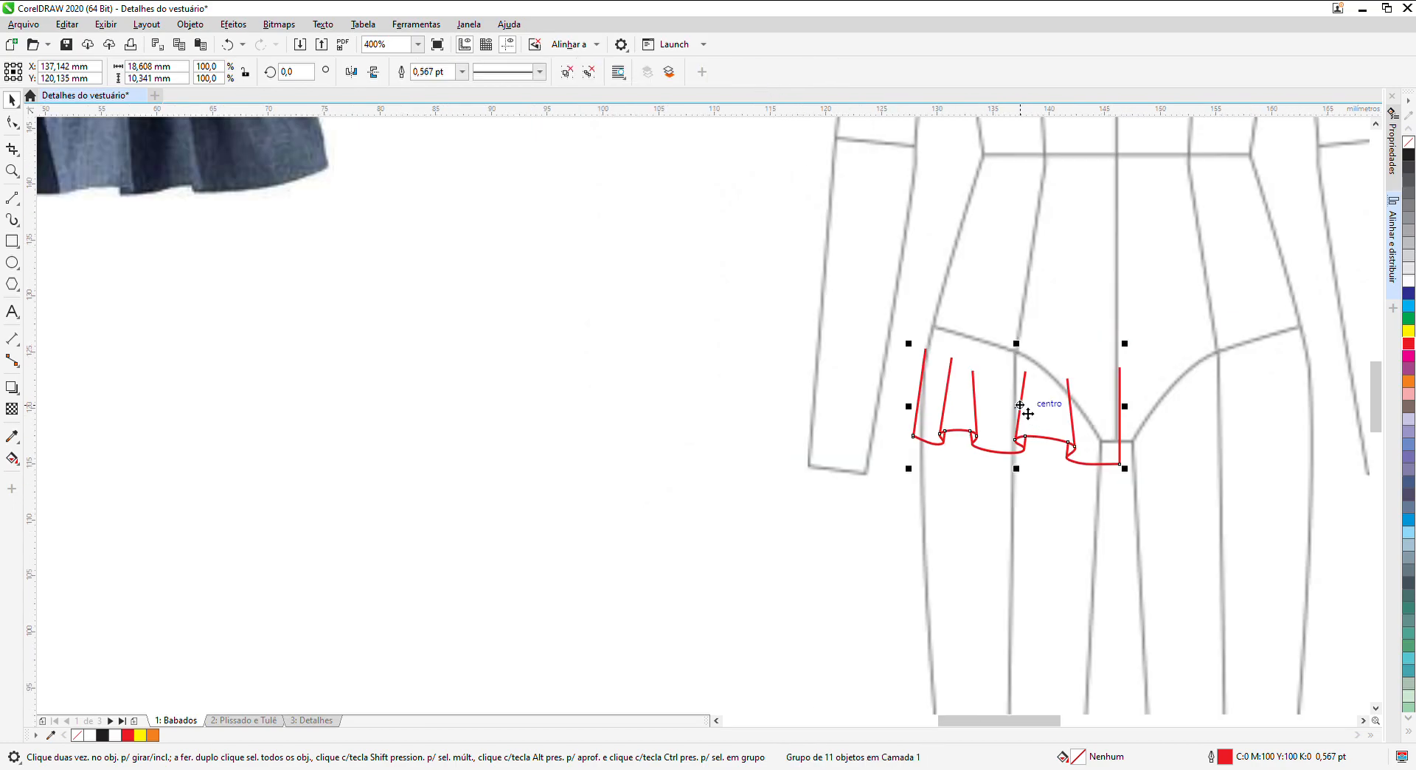
left_click_drag(1028, 414, 215, 375)
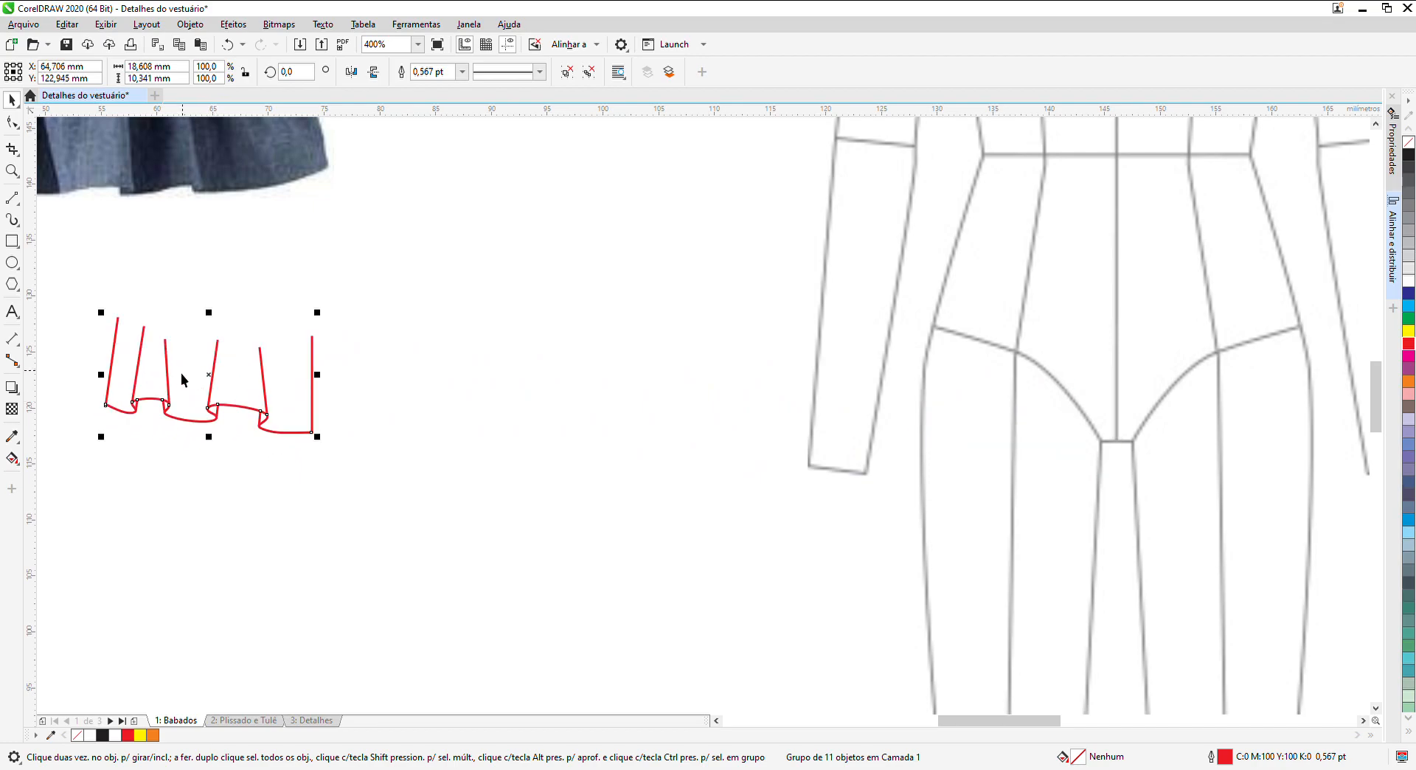
Step: Enlarge the ruffle group proportionally to about 153%, about 28.5 by 15.9 mm, and place it under the middle of the skirt photo
scroll(212, 385, "down", 2)
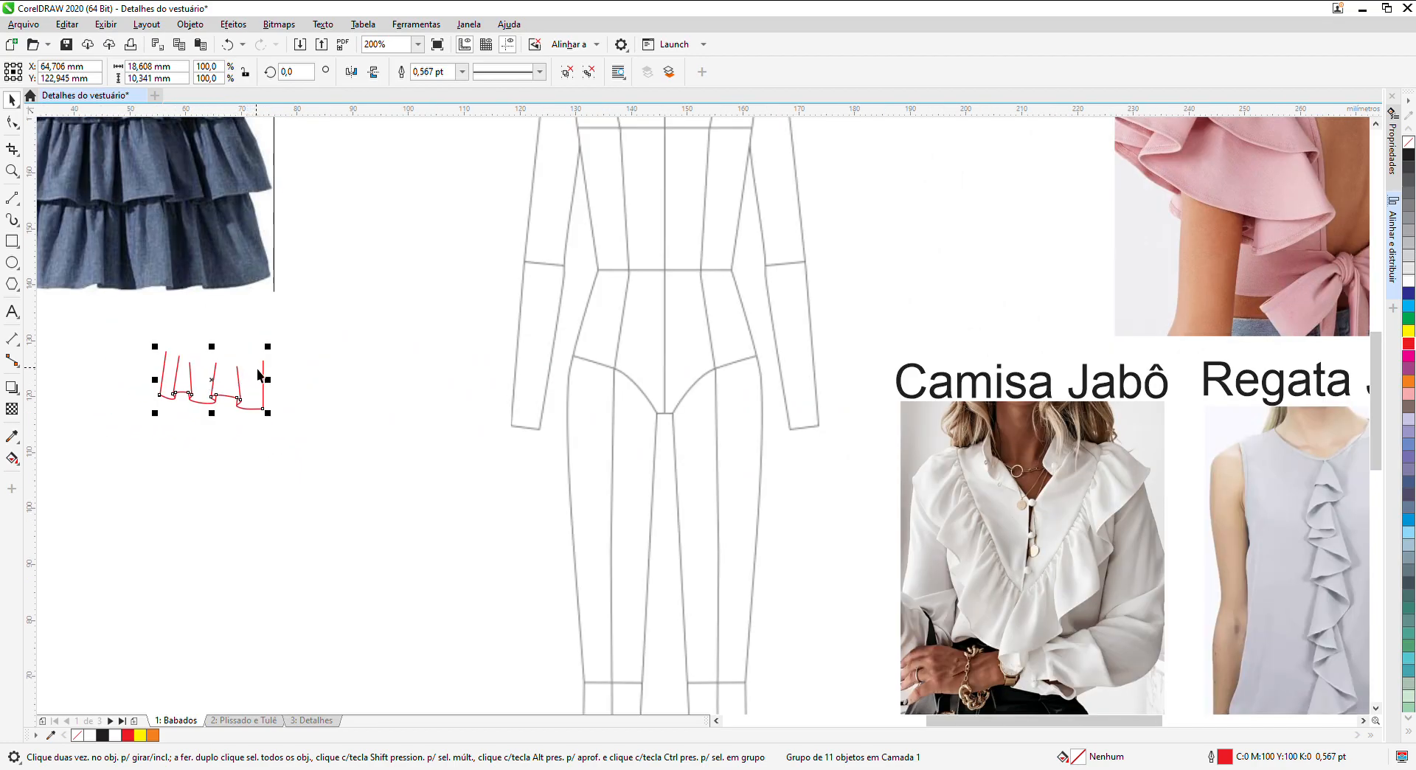
scroll(280, 326, "down", 2)
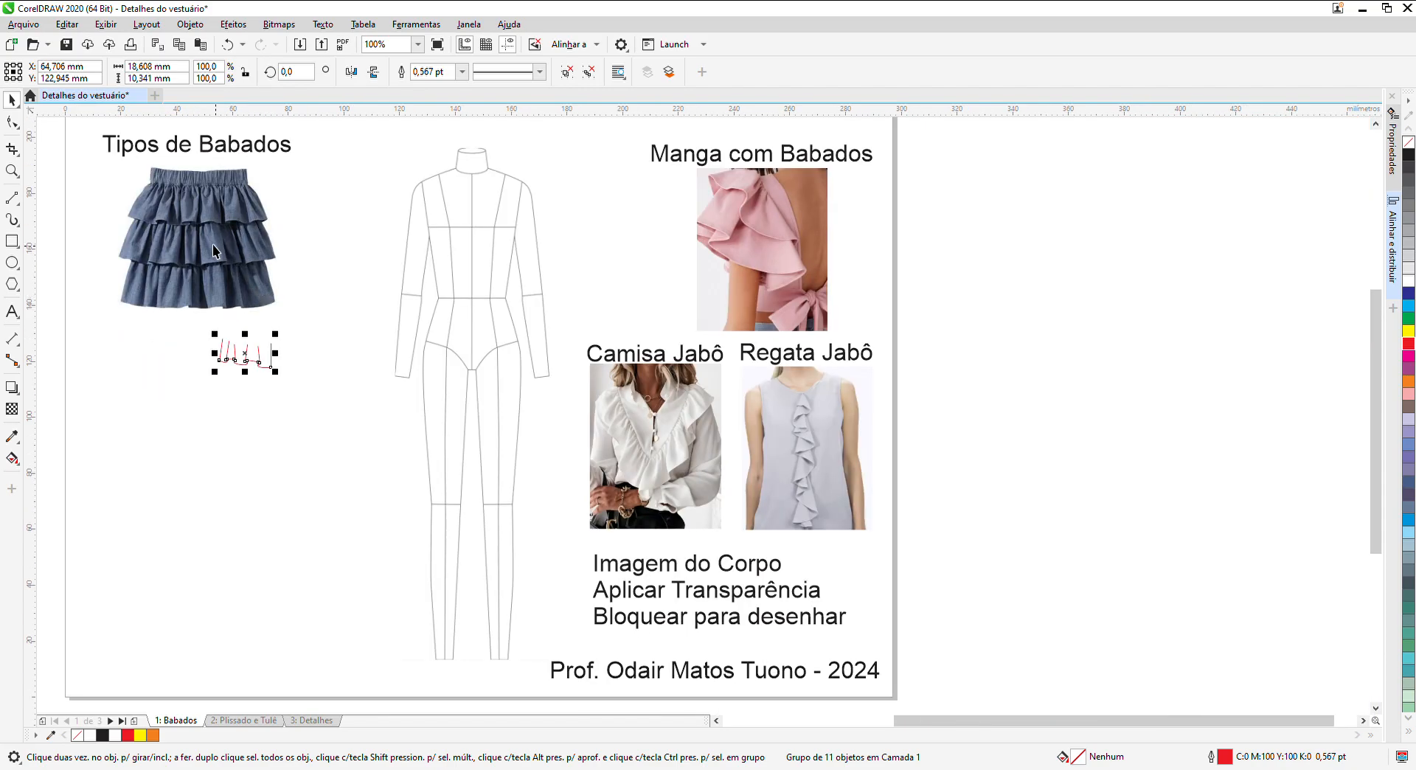
scroll(165, 201, "up", 2)
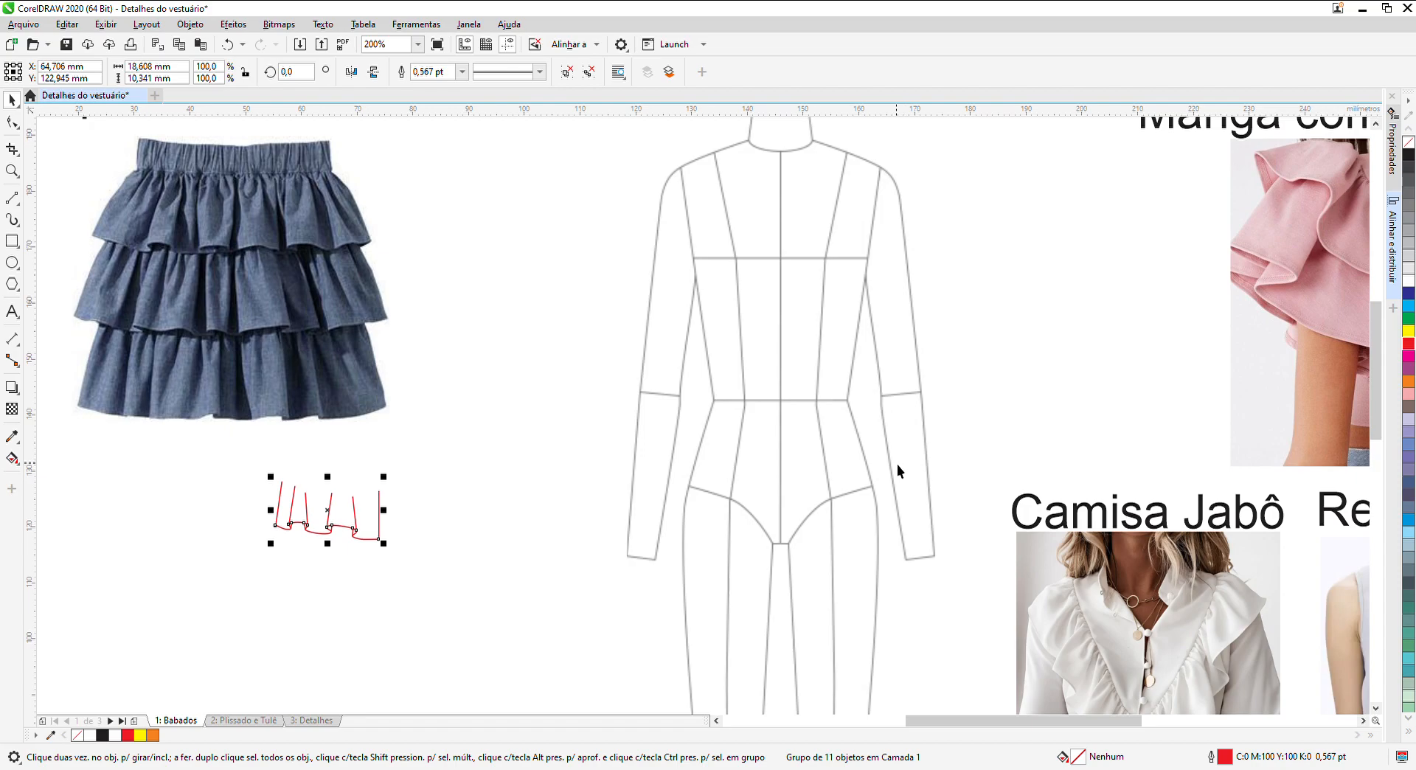
scroll(897, 463, "up", 1)
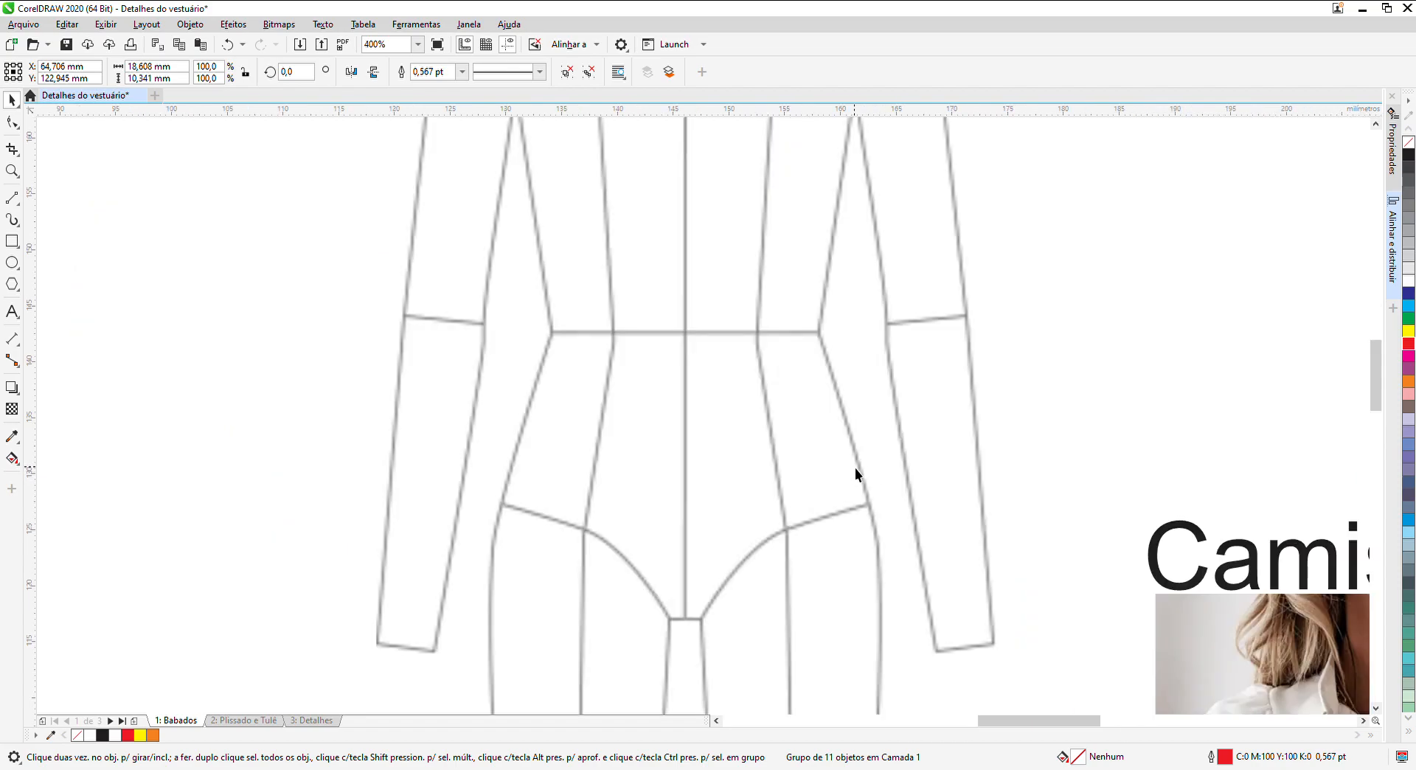
scroll(856, 466, "up", 1)
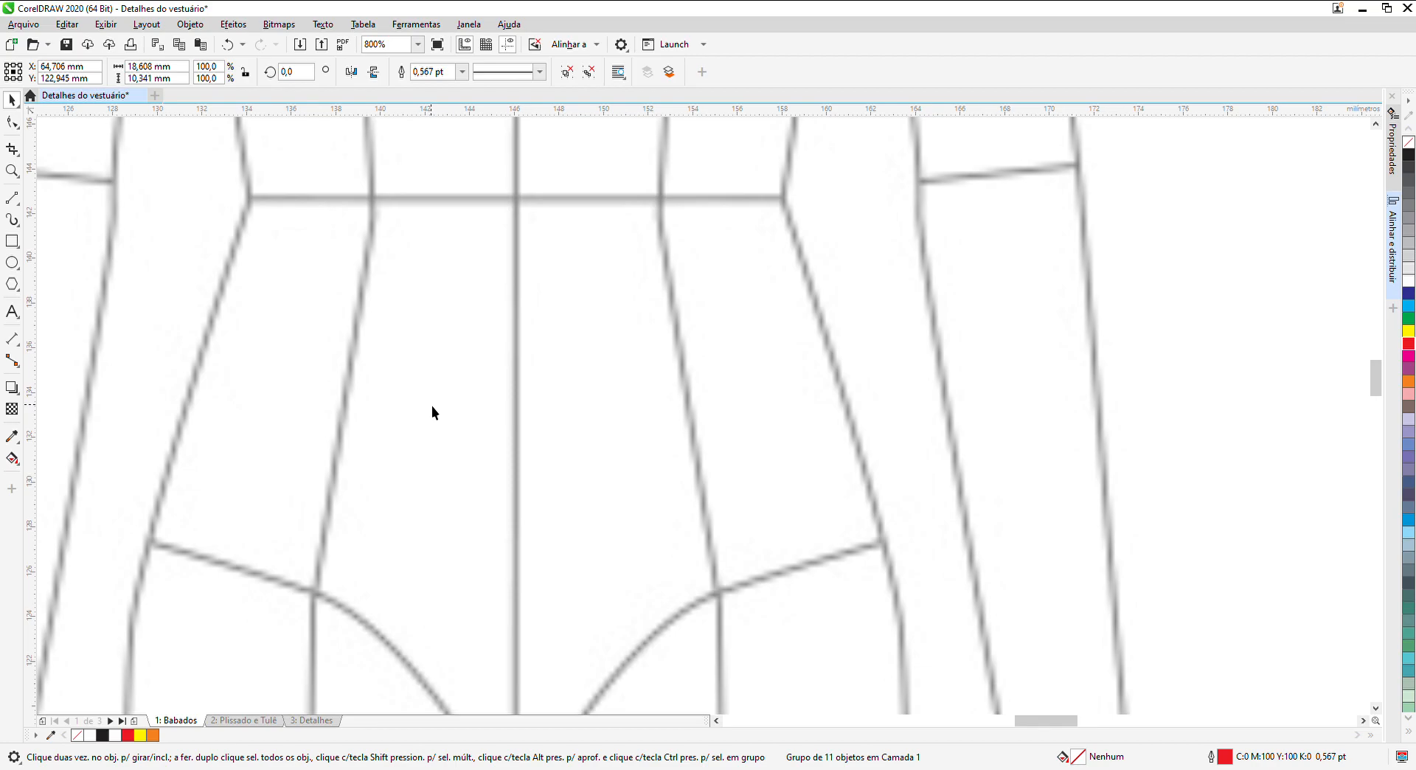
key("F4")
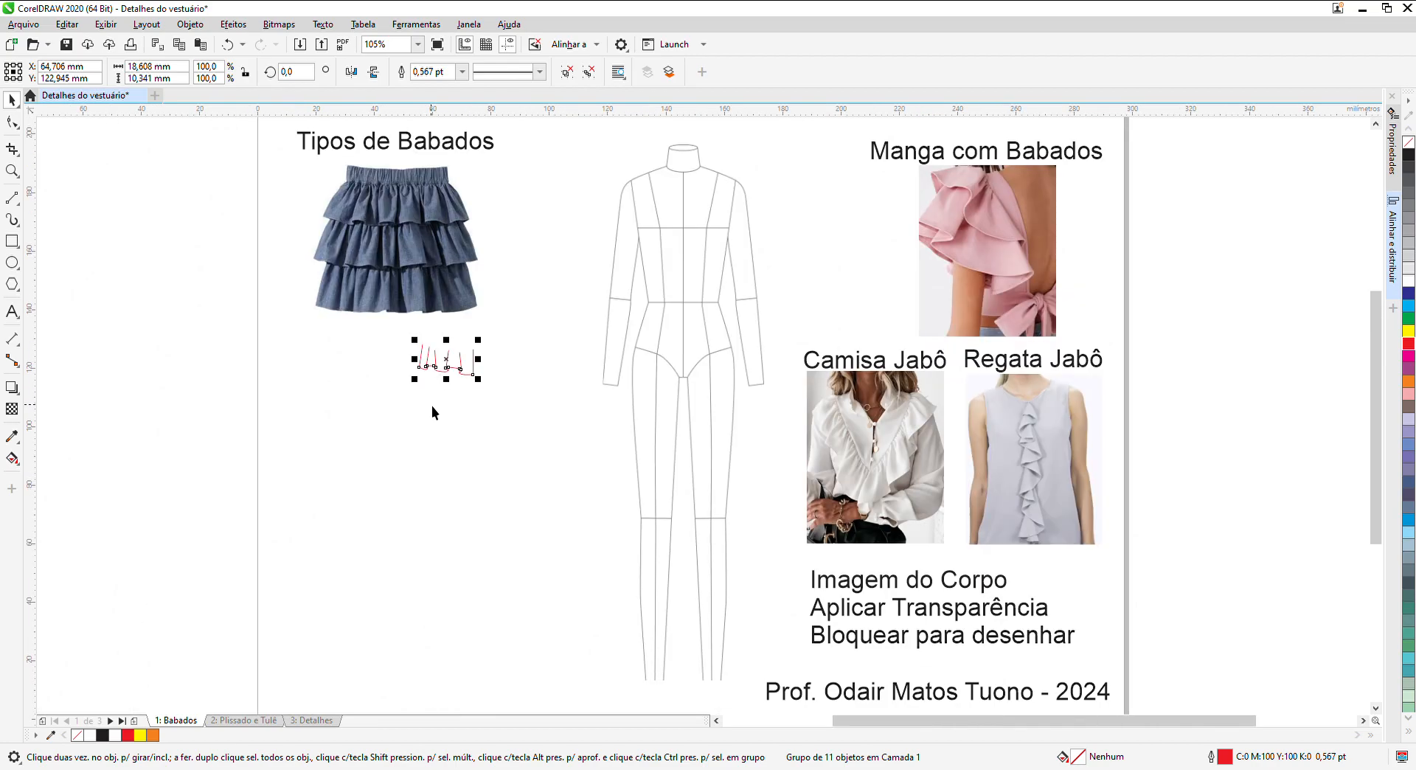
scroll(406, 211, "up", 2)
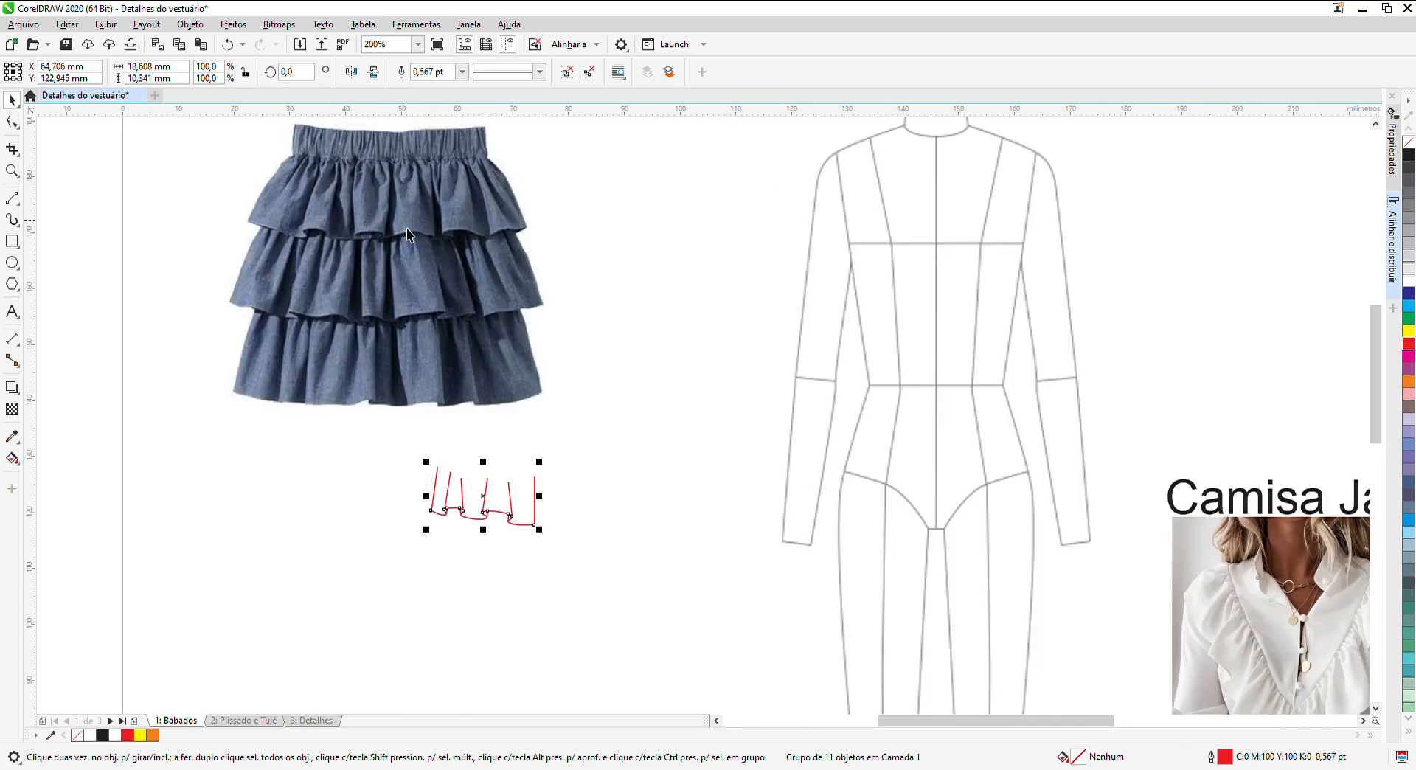
left_click_drag(540, 529, 596, 591)
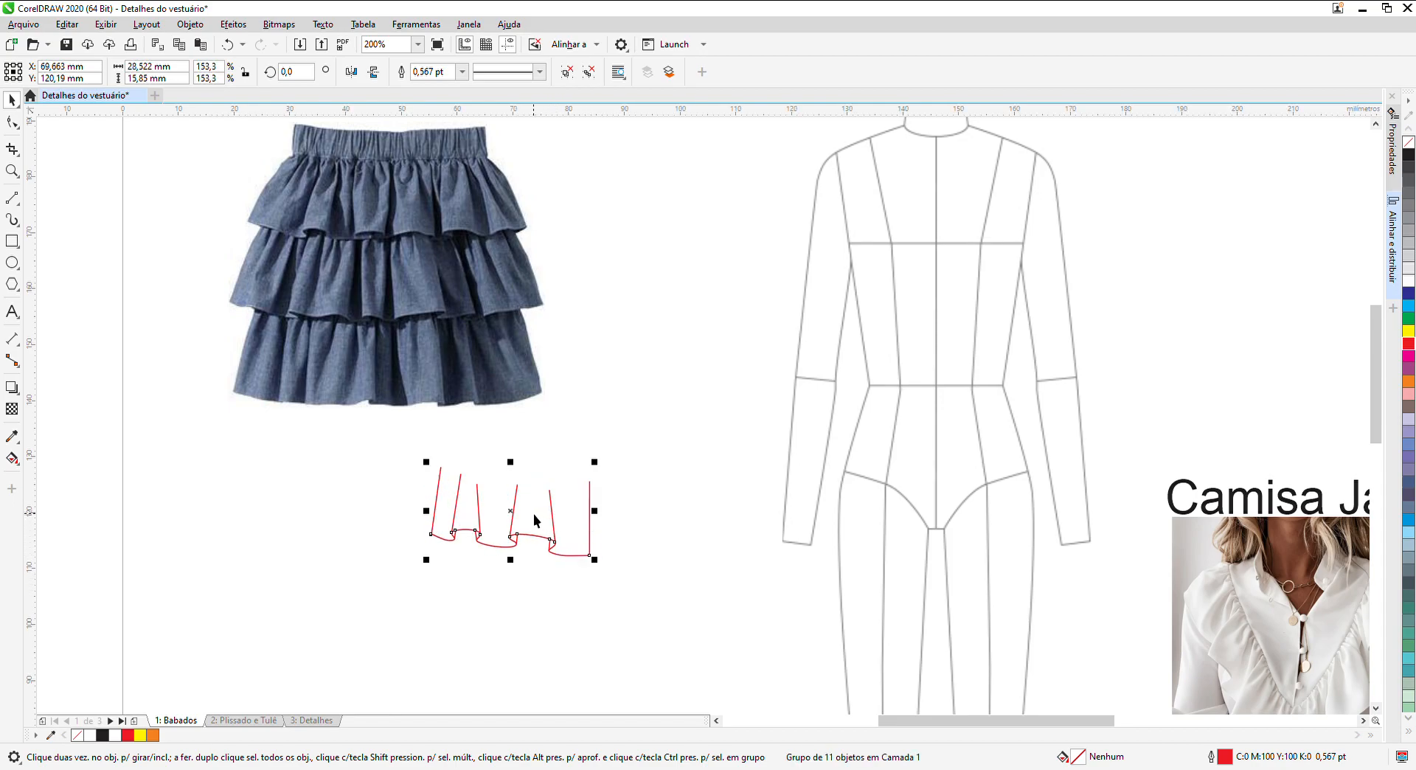
left_click_drag(521, 519, 352, 508)
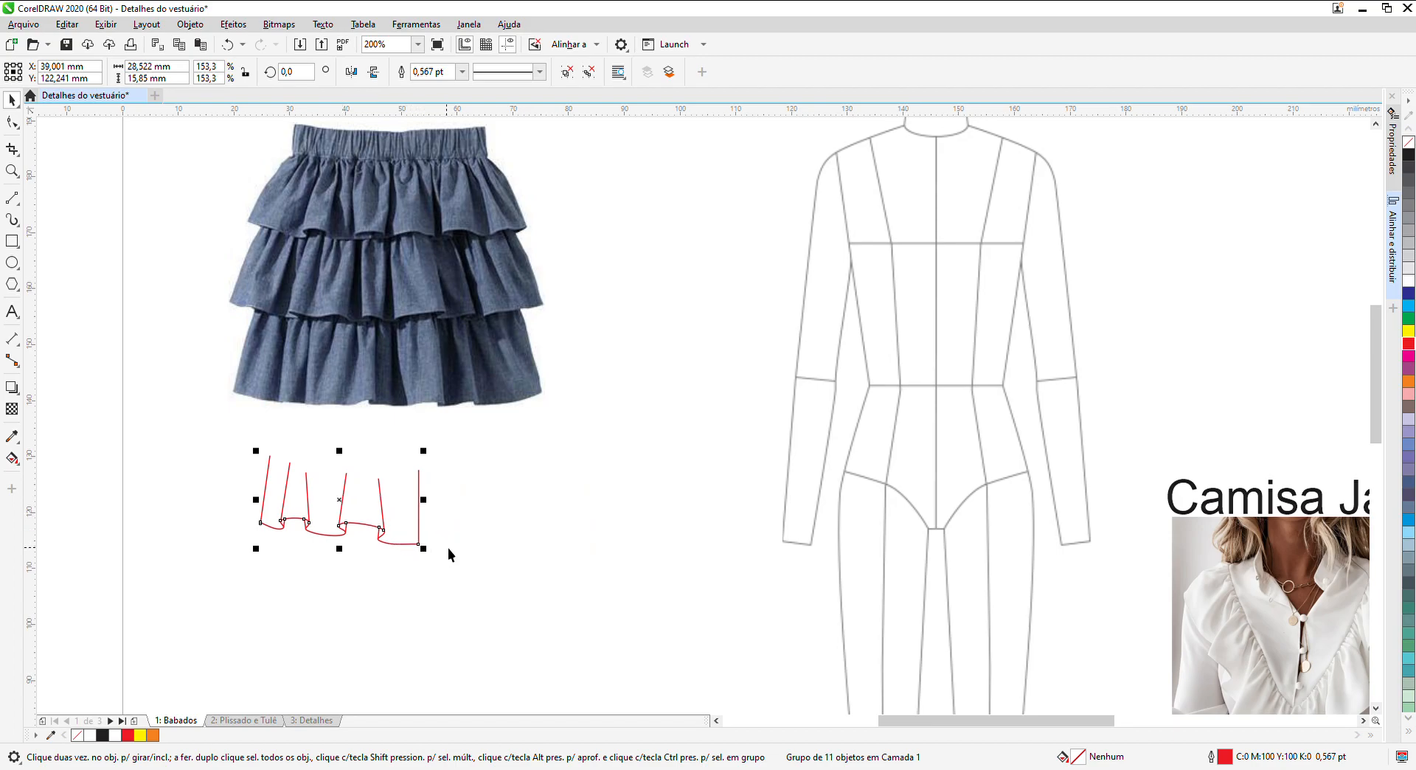
left_click(449, 547)
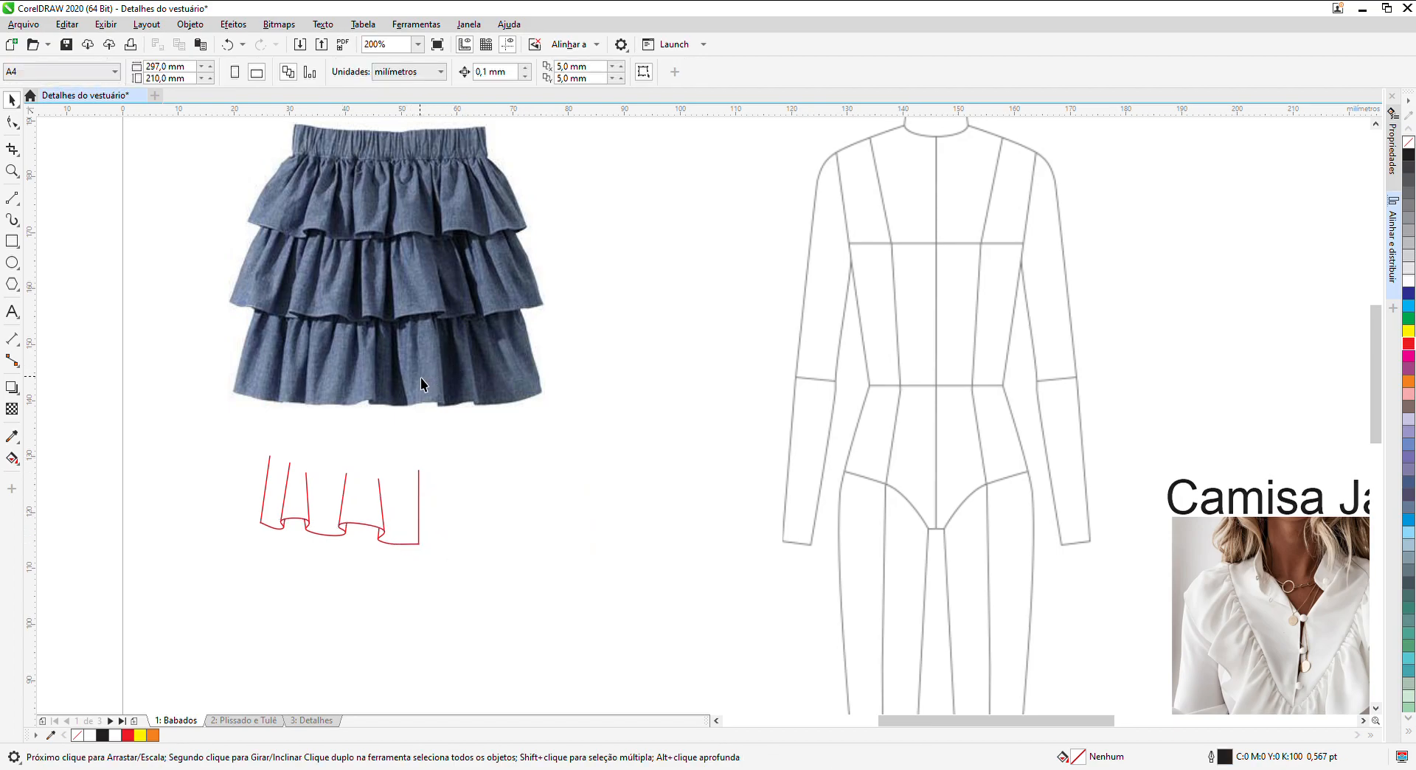
Step: Examine the Camisa Jabô, Regata Jabô and Manga com Babados reference photos up close, returning to the whole page
scroll(420, 378, "down", 2)
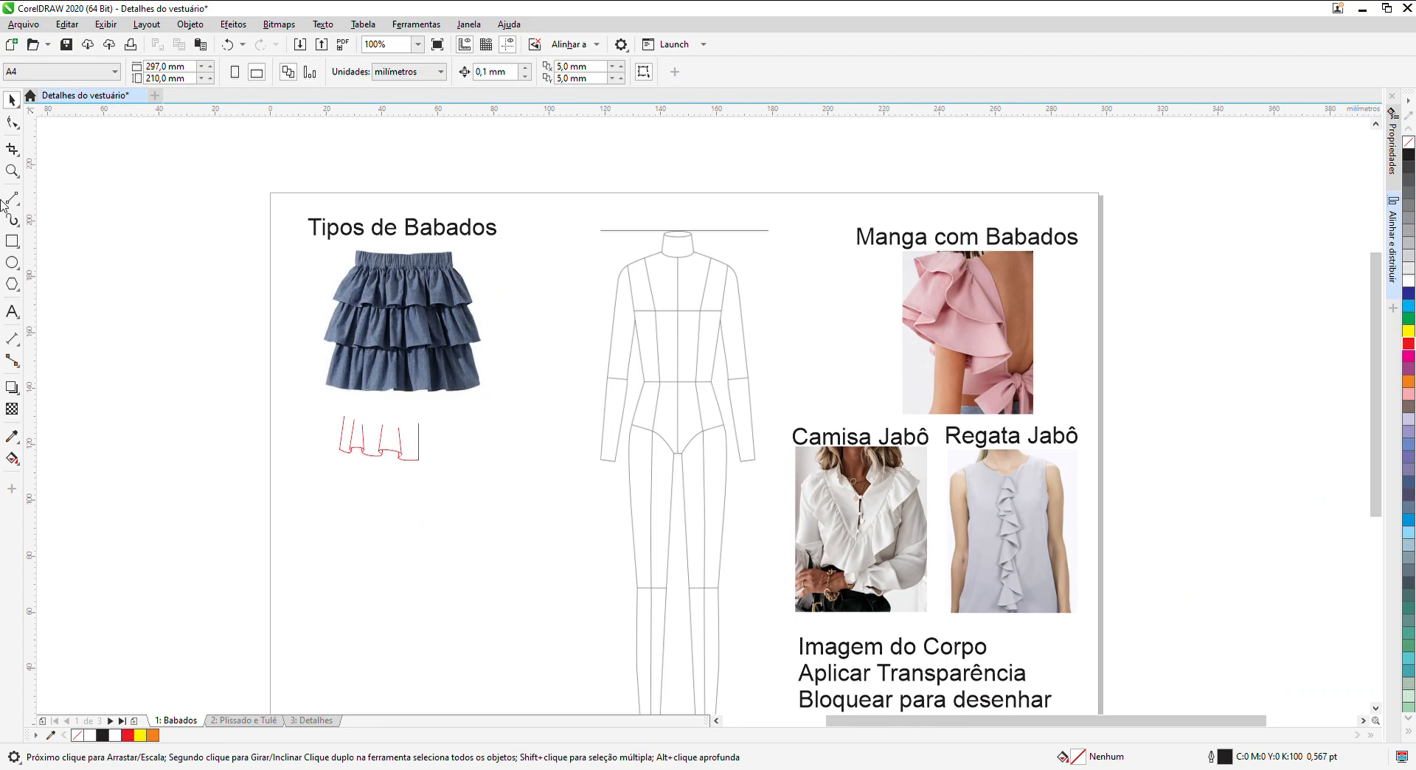
left_click(12, 171)
left_click_drag(775, 445, 1079, 627)
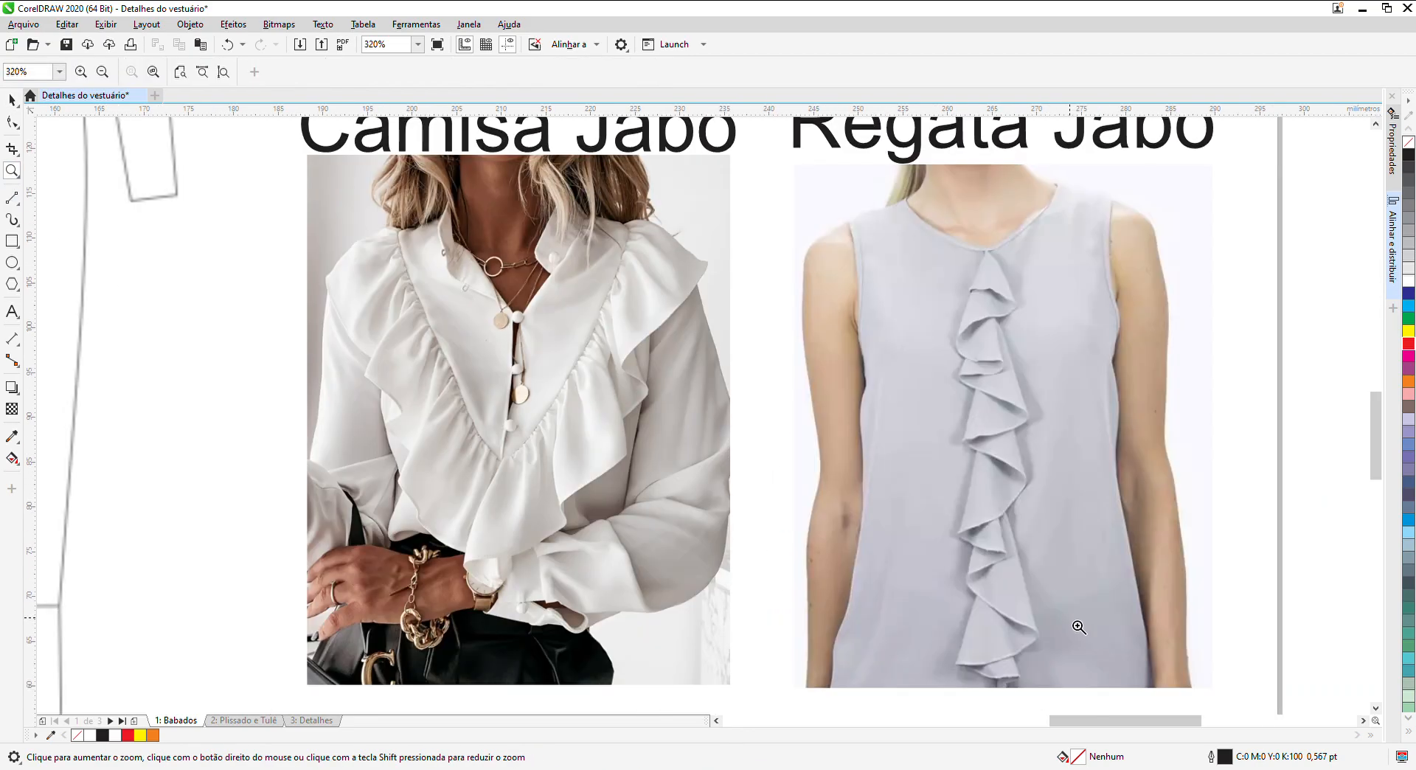
key("F4")
left_click_drag(906, 160, 1091, 349)
key("F4")
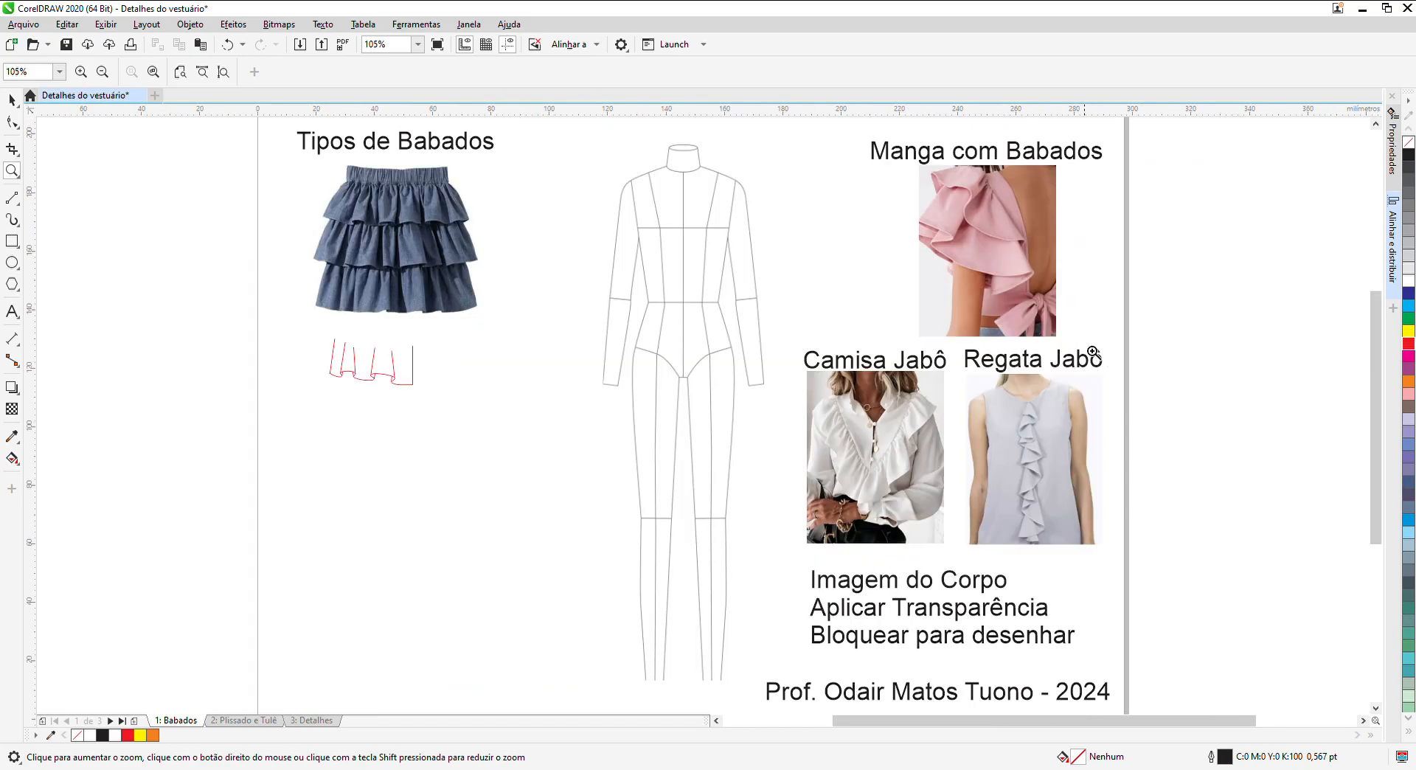
Step: Start a B-Spline ruffle outline along the waistline from just past centre front to the side waist, with a slanted edge down the hip
left_click_drag(895, 146, 1105, 350)
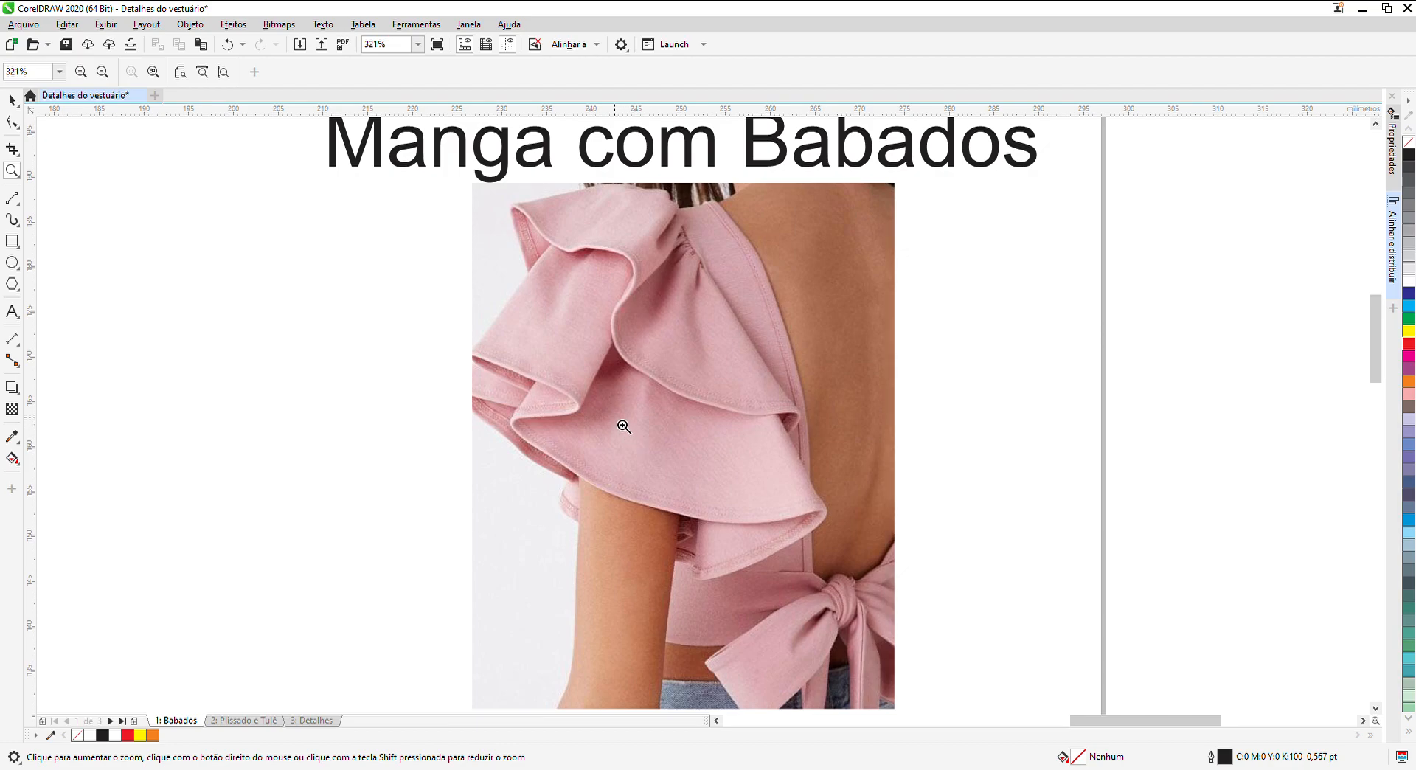
key("F3")
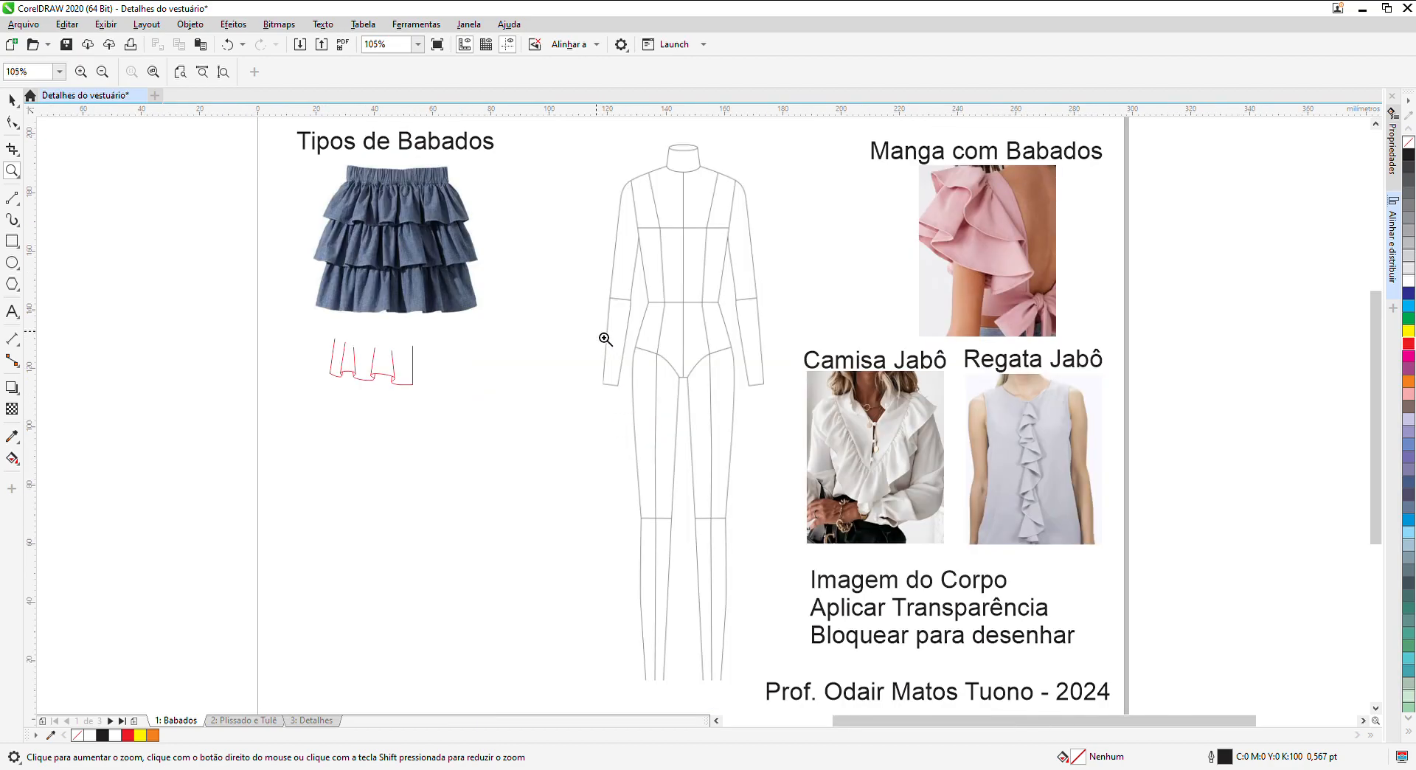
left_click_drag(585, 285, 786, 467)
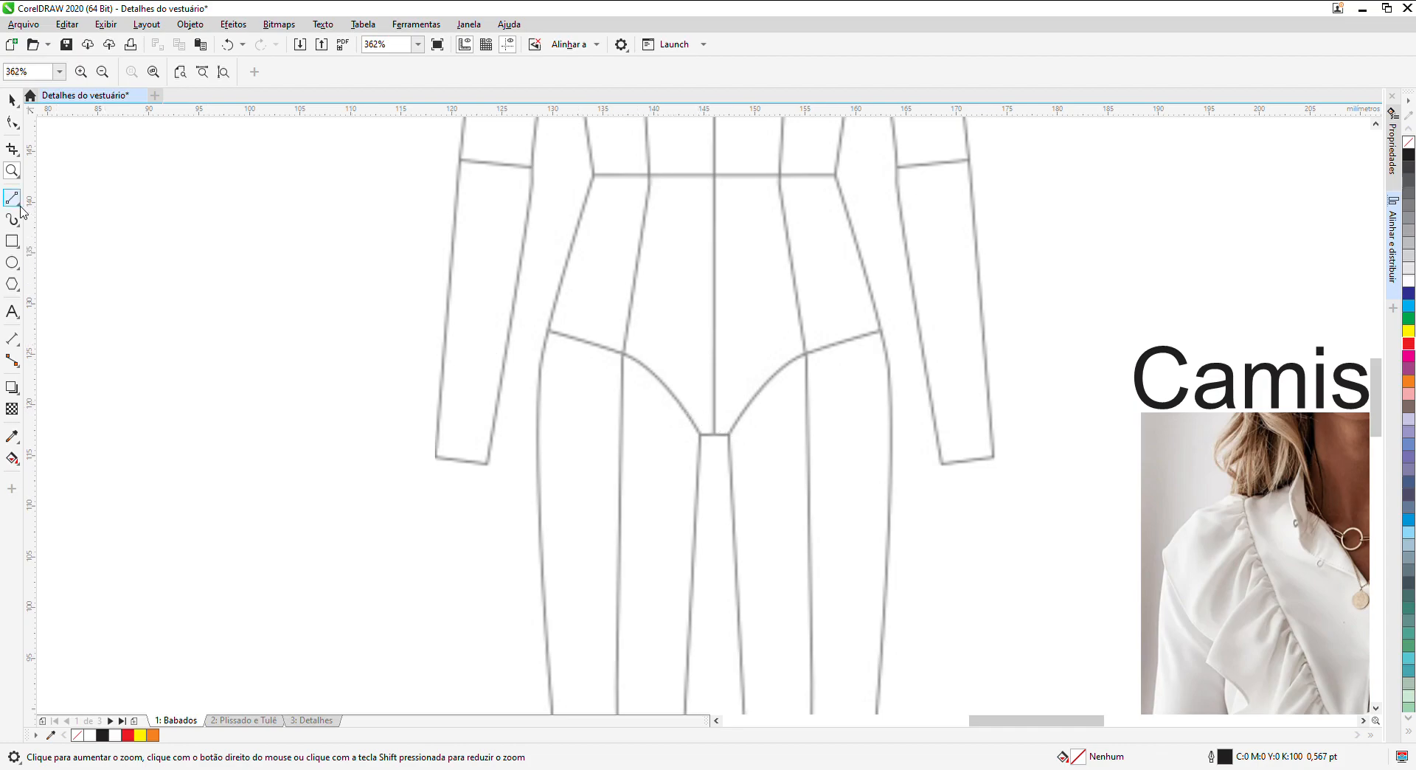
left_click(48, 259)
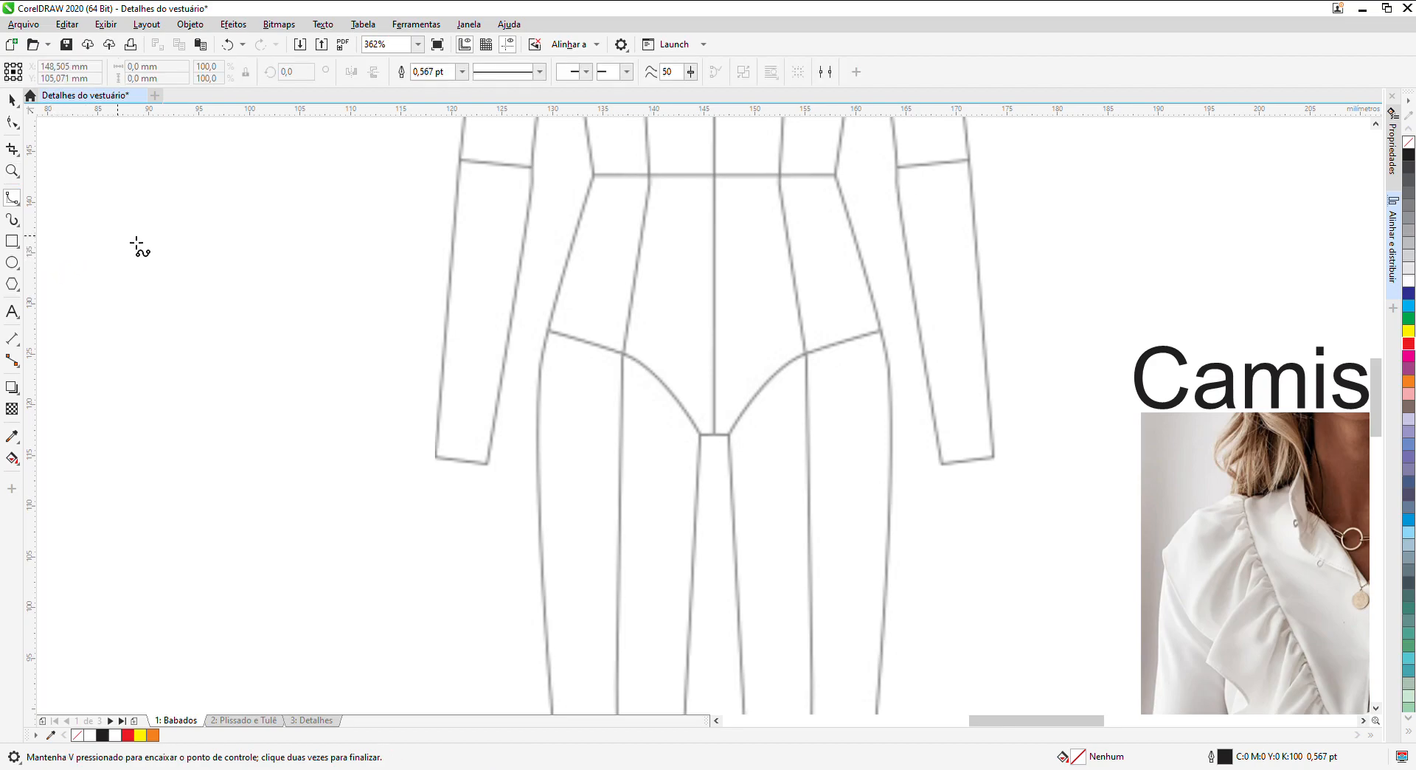
left_click(743, 173)
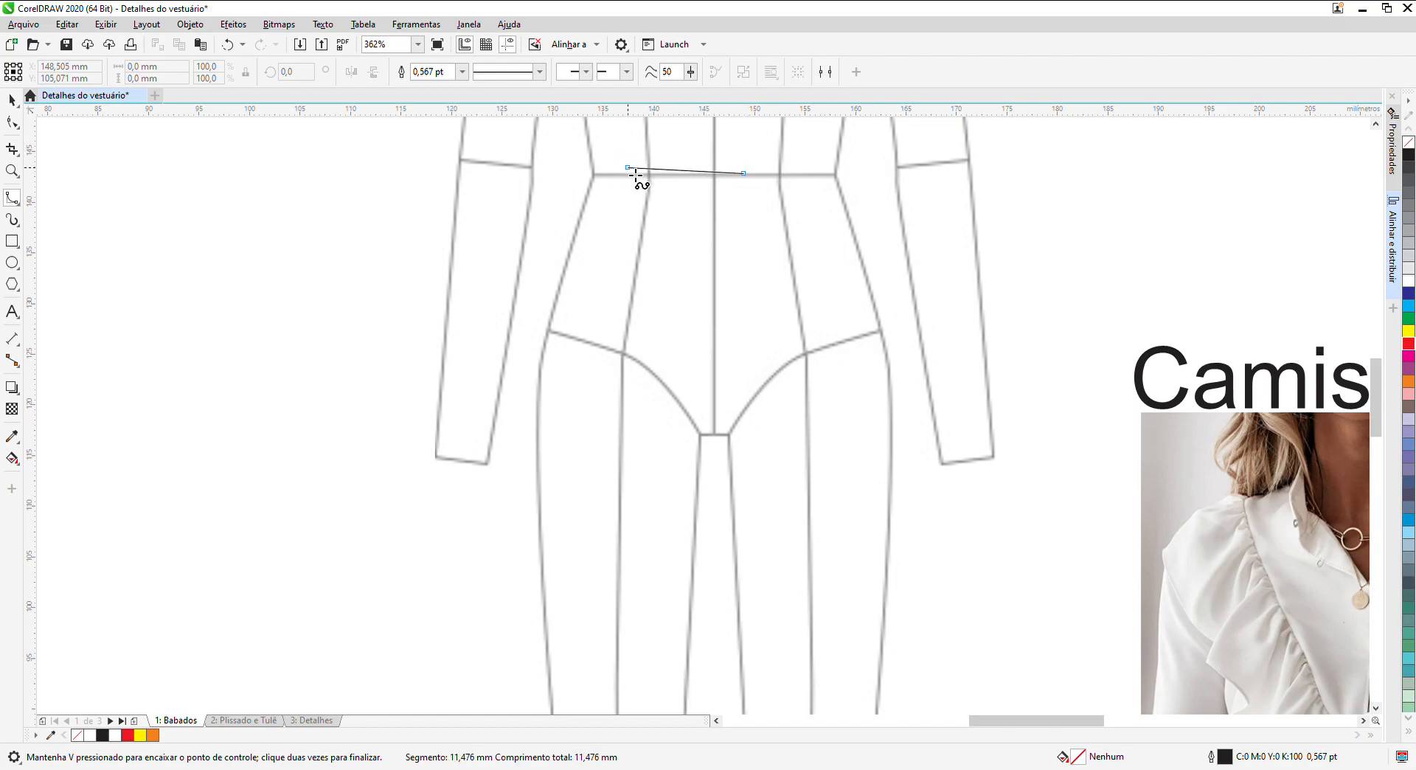
left_click(596, 178)
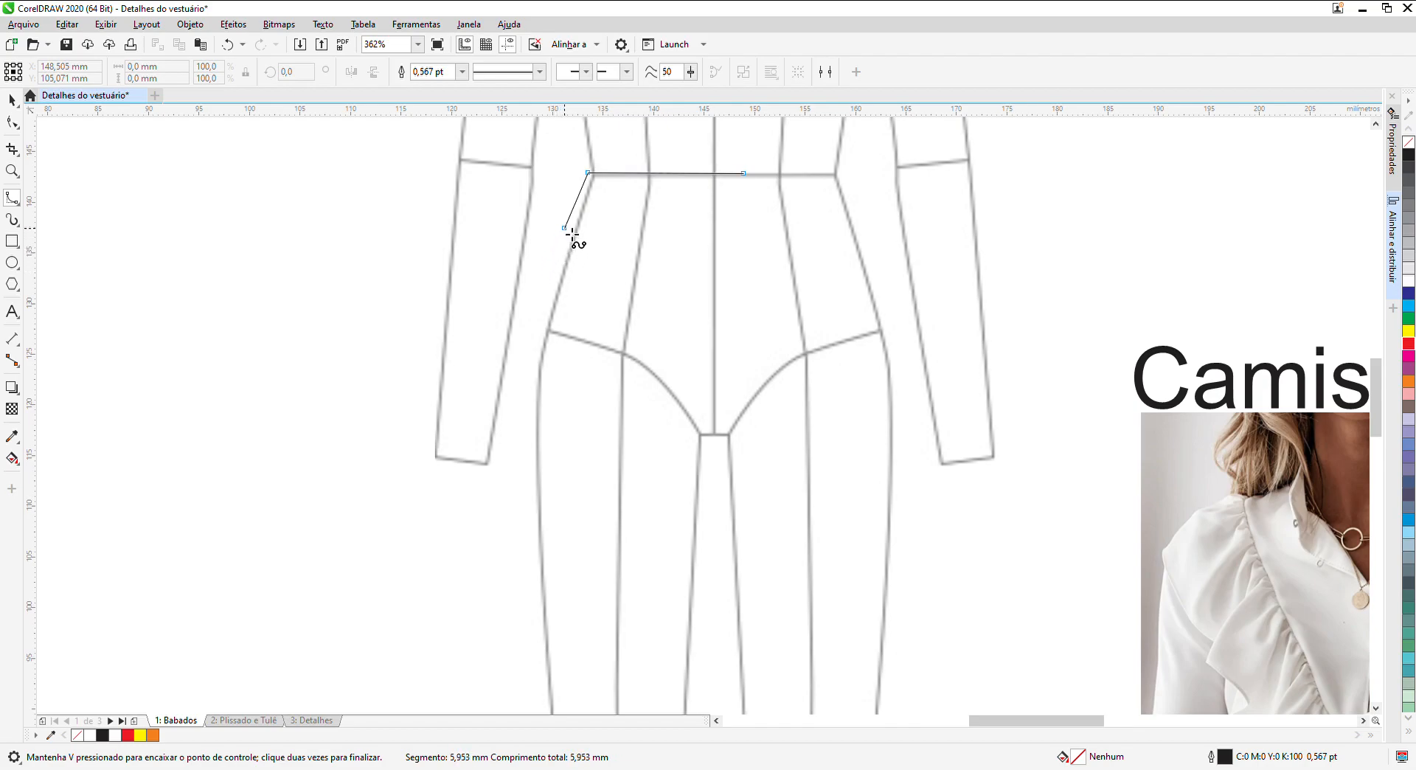
left_click(571, 210)
left_click(568, 253)
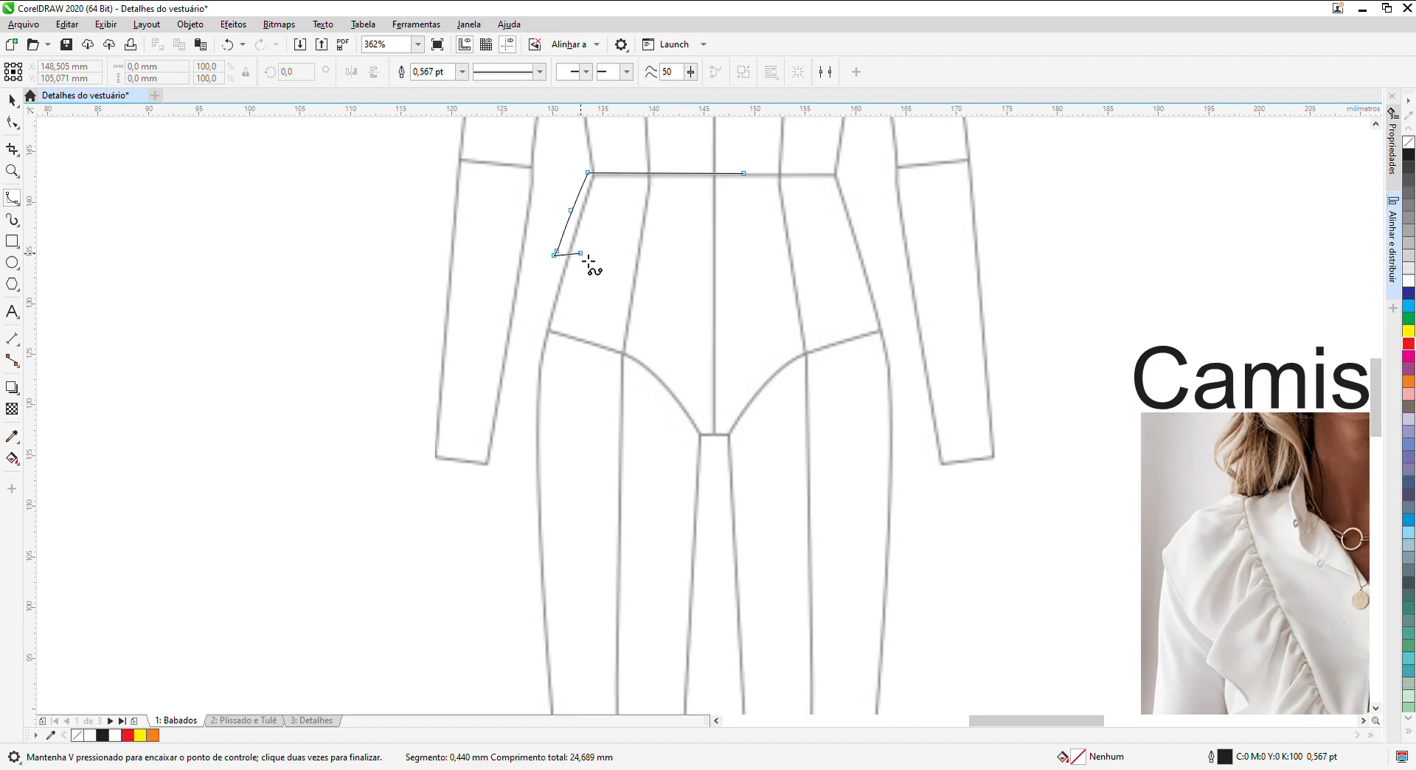
Step: Continue the B-Spline as a wavy hem from the side edge towards the centre line, curving in and out to form rounded folds
left_click(610, 252)
left_click(615, 258)
left_click(594, 269)
left_click(632, 279)
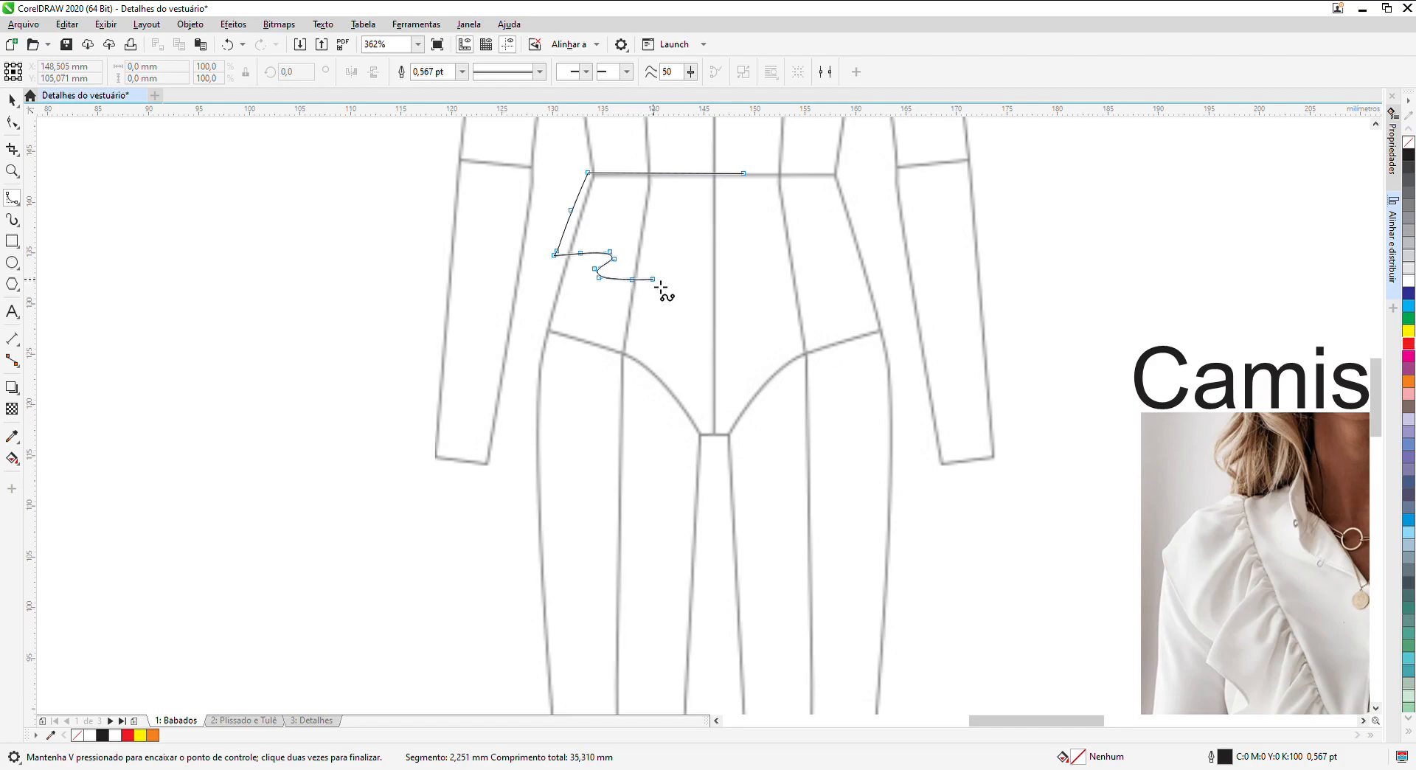
left_click(658, 279)
left_click(647, 262)
left_click(678, 252)
left_click(690, 251)
left_click(696, 255)
left_click(695, 265)
left_click(687, 273)
left_click(698, 280)
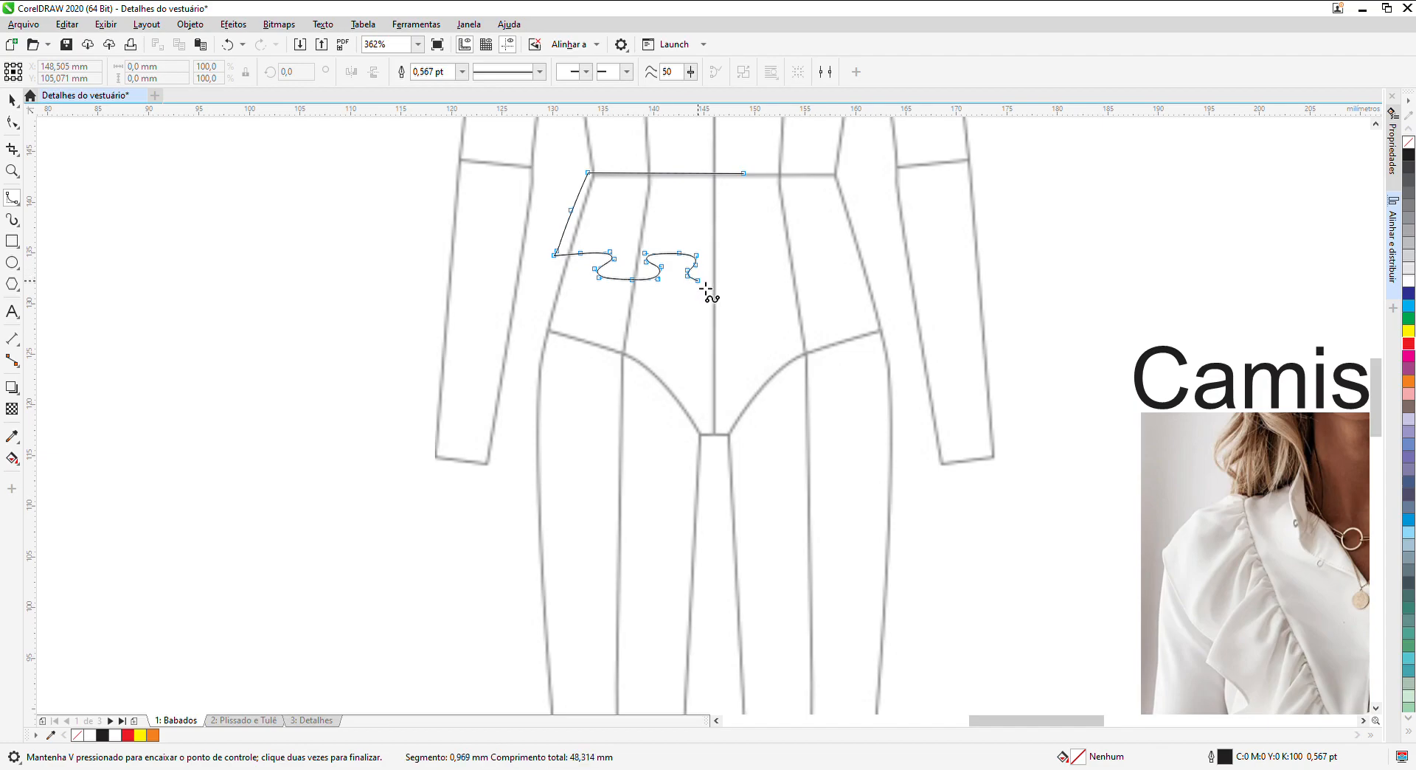
Step: Extend the hem past the centre line, close the outline at its waistline start, about 19.1 by 10.6 mm, and test a blue fill, undoing it
left_click(712, 280)
left_click(715, 279)
left_click(756, 288)
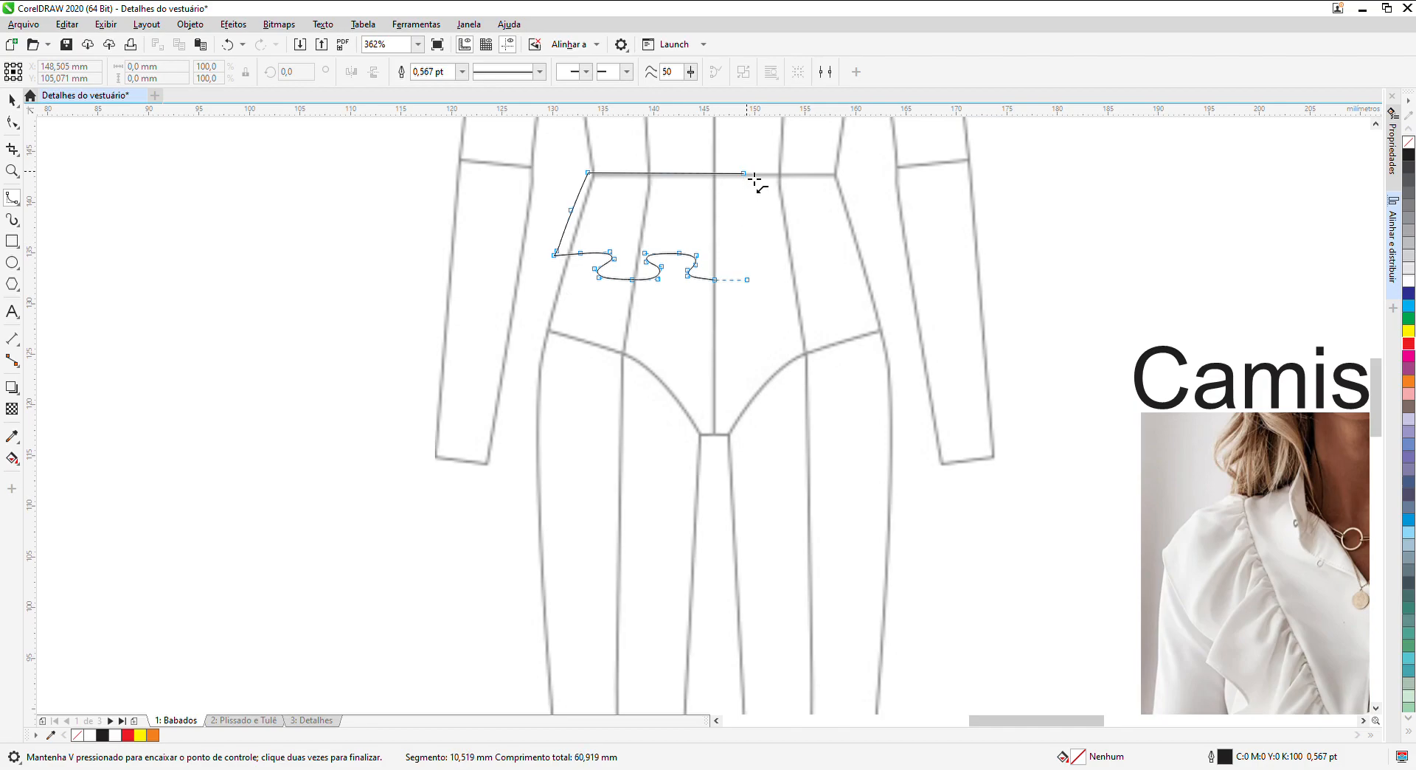
left_click(754, 178)
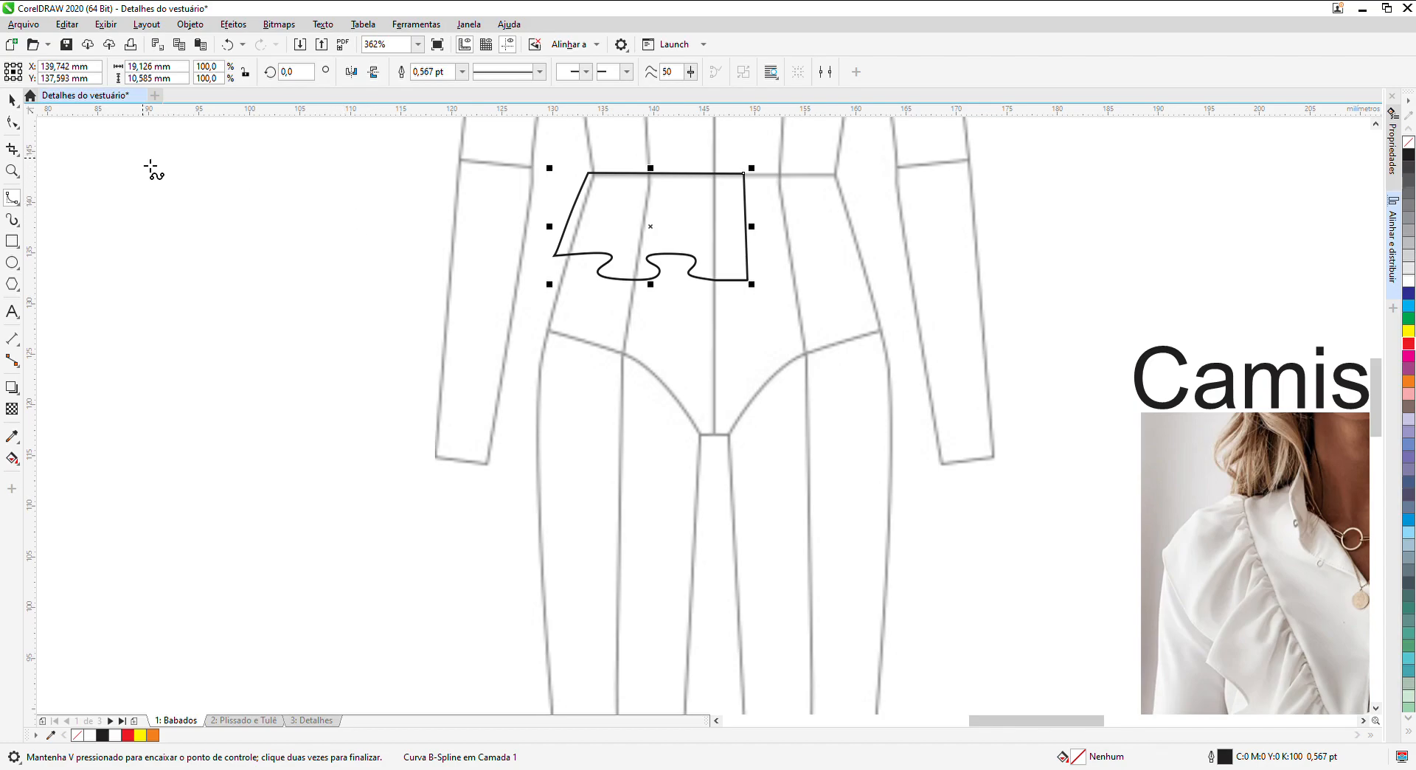
left_click(1410, 294)
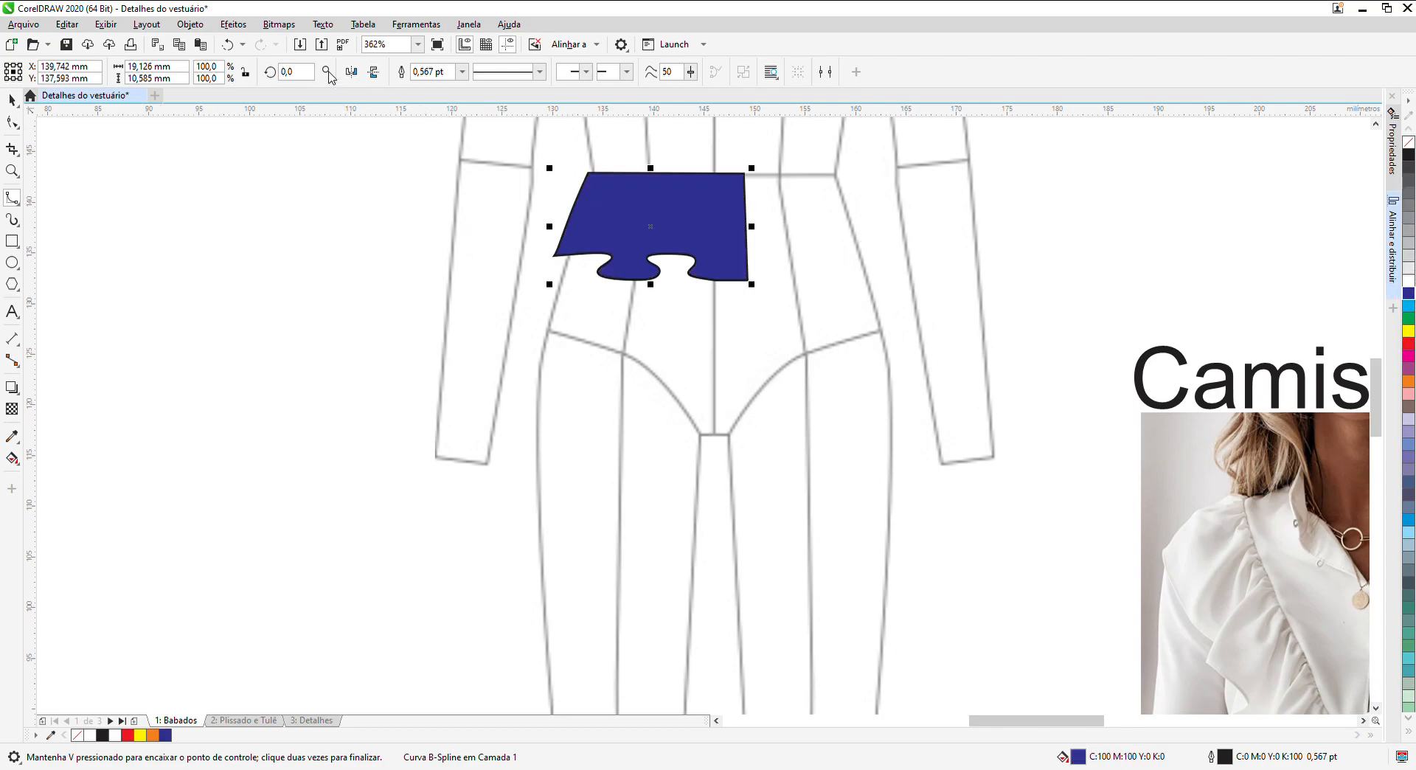
left_click(227, 45)
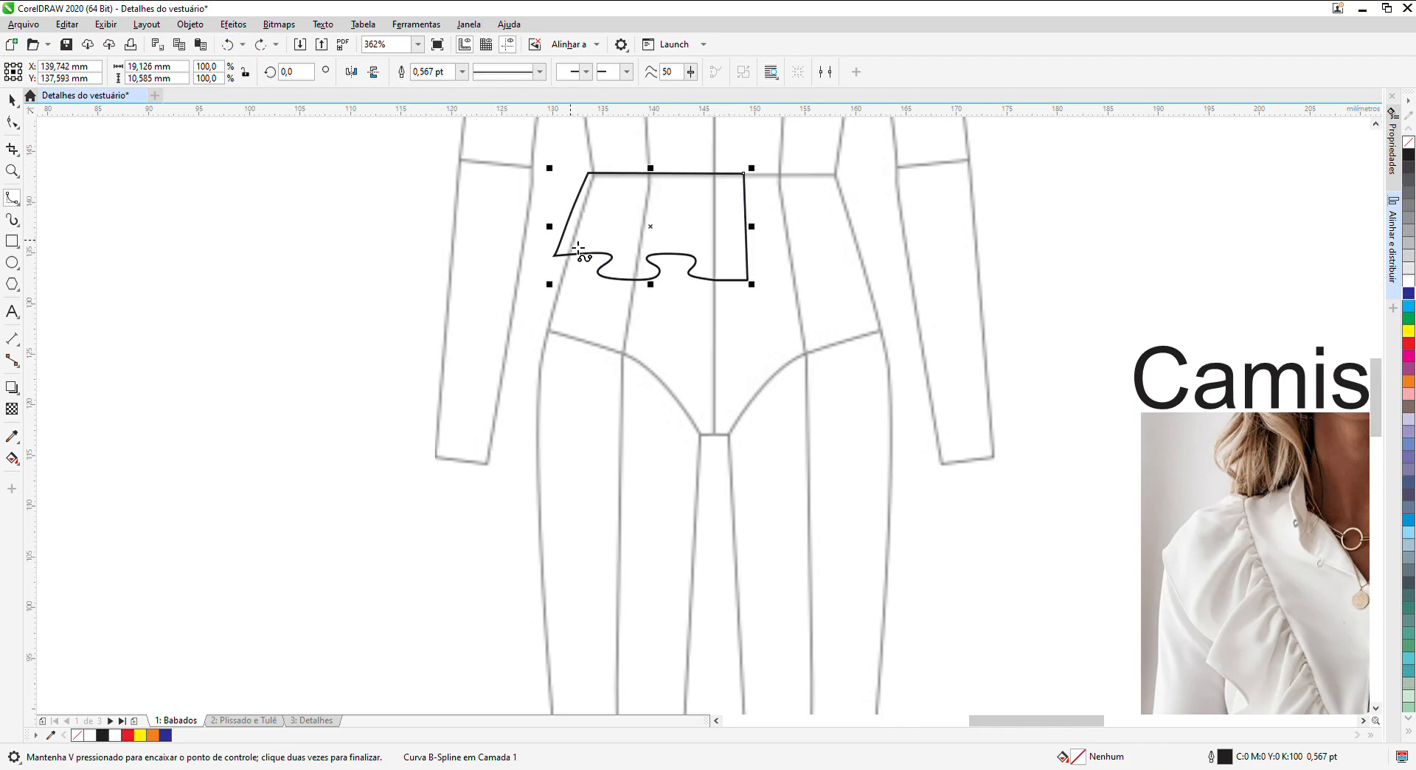
Step: Delete the extra control point above the ruffle's lower side corner, arch the adjoining hem upward and reshape the first fold's curves
left_click(13, 124)
scroll(601, 258, "up", 2)
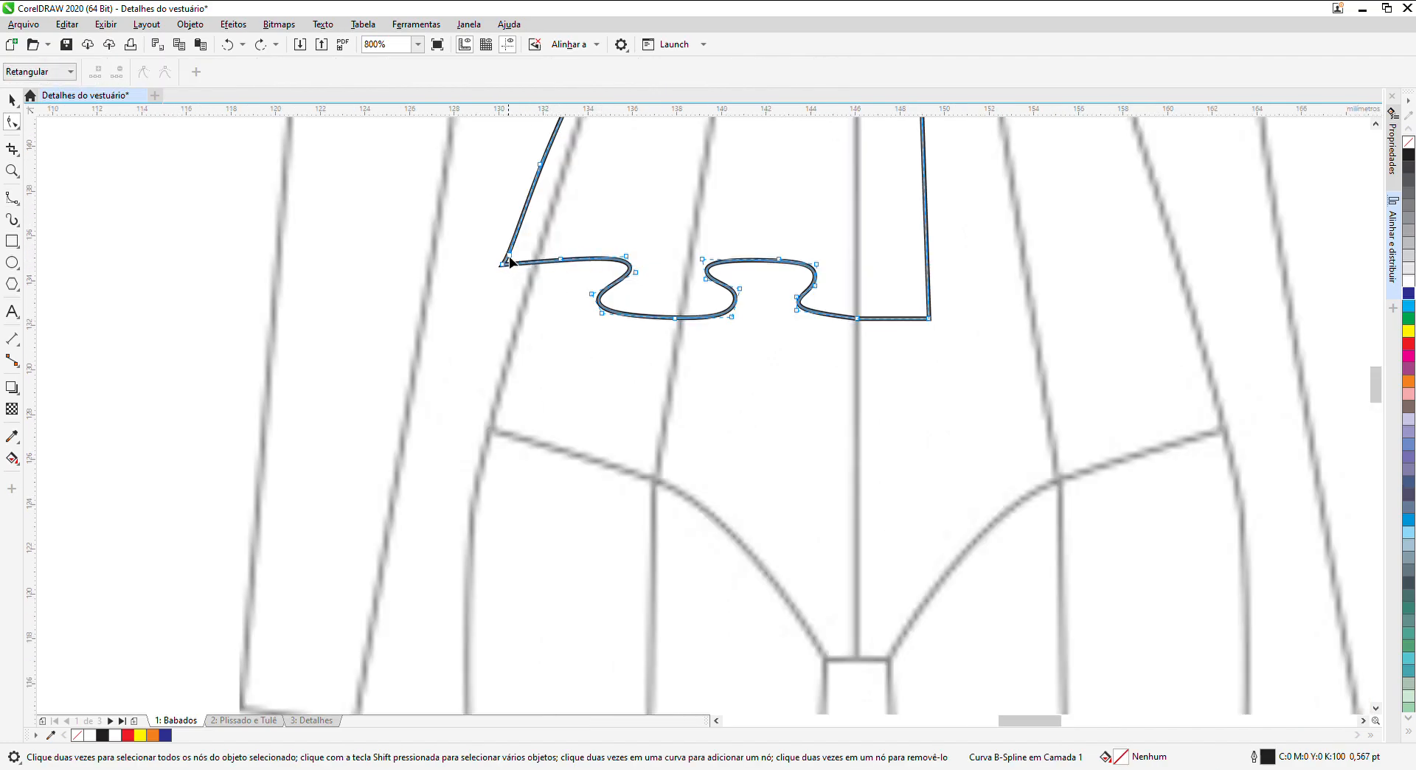
scroll(509, 261, "up", 3)
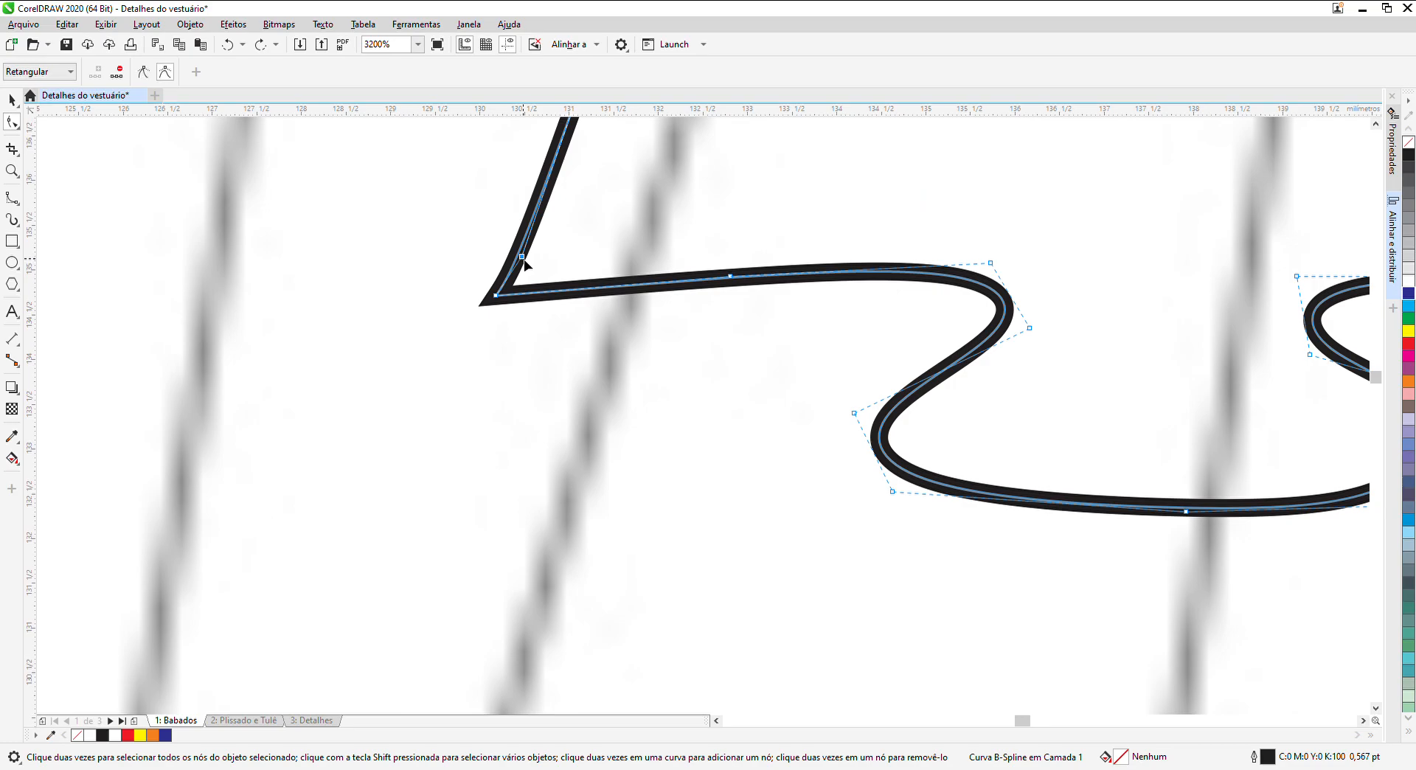
double_click(522, 257)
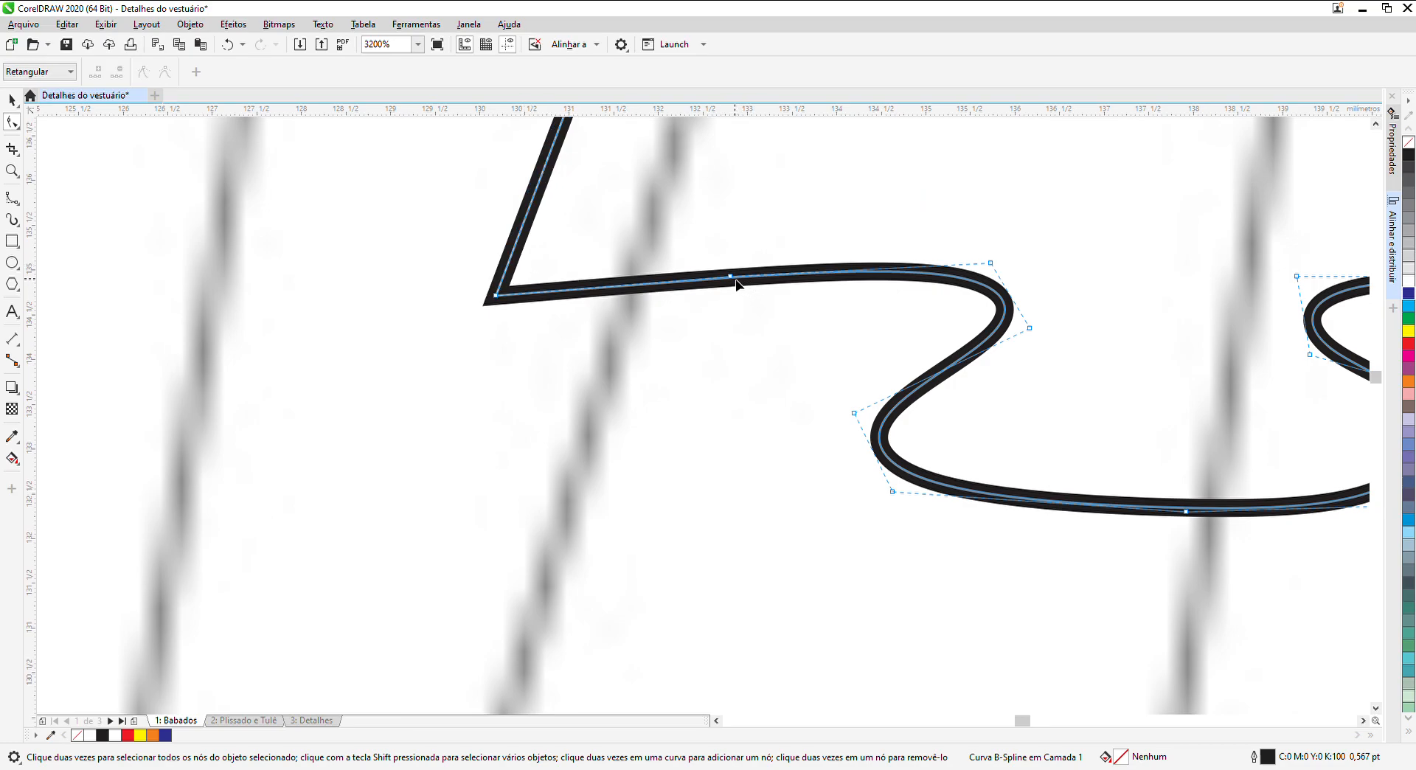
left_click_drag(733, 278, 736, 246)
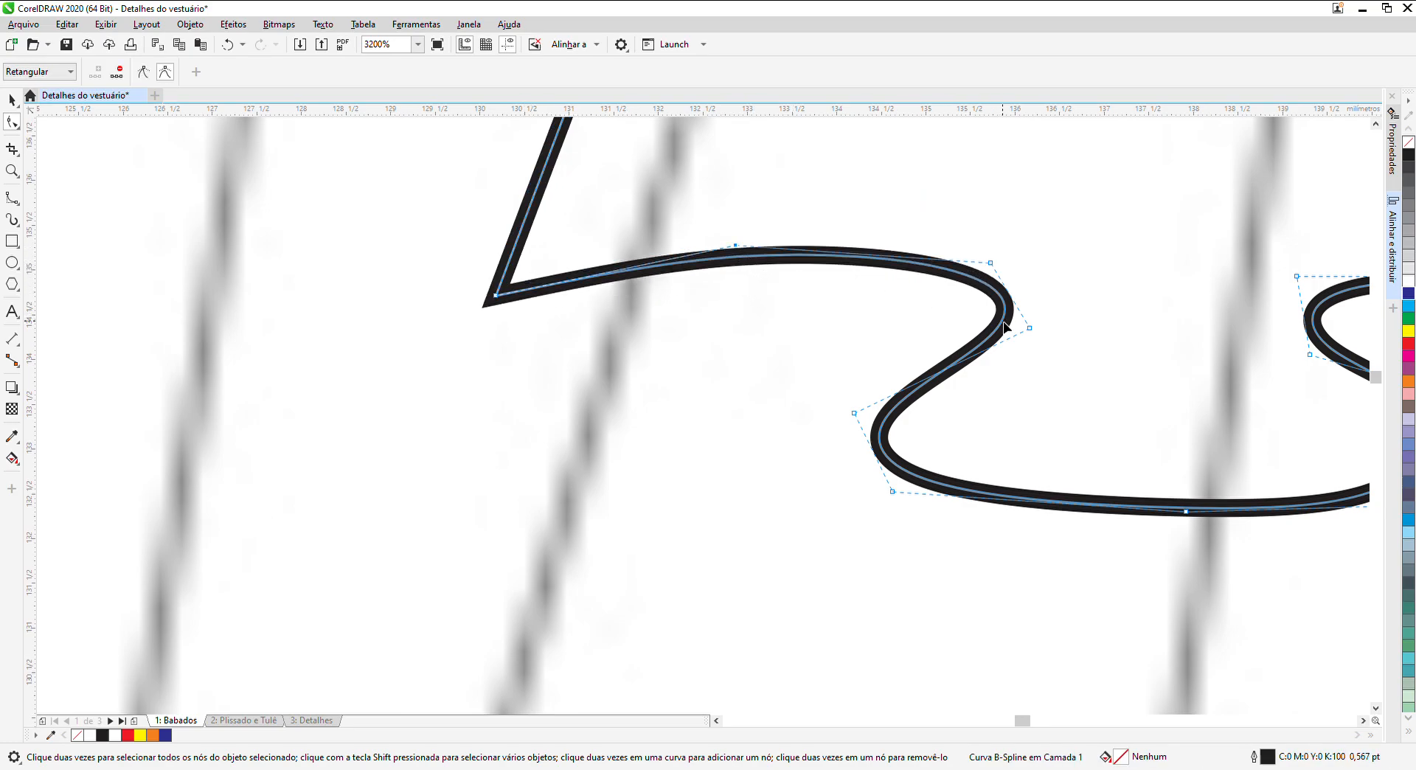
left_click_drag(1030, 329, 1021, 357)
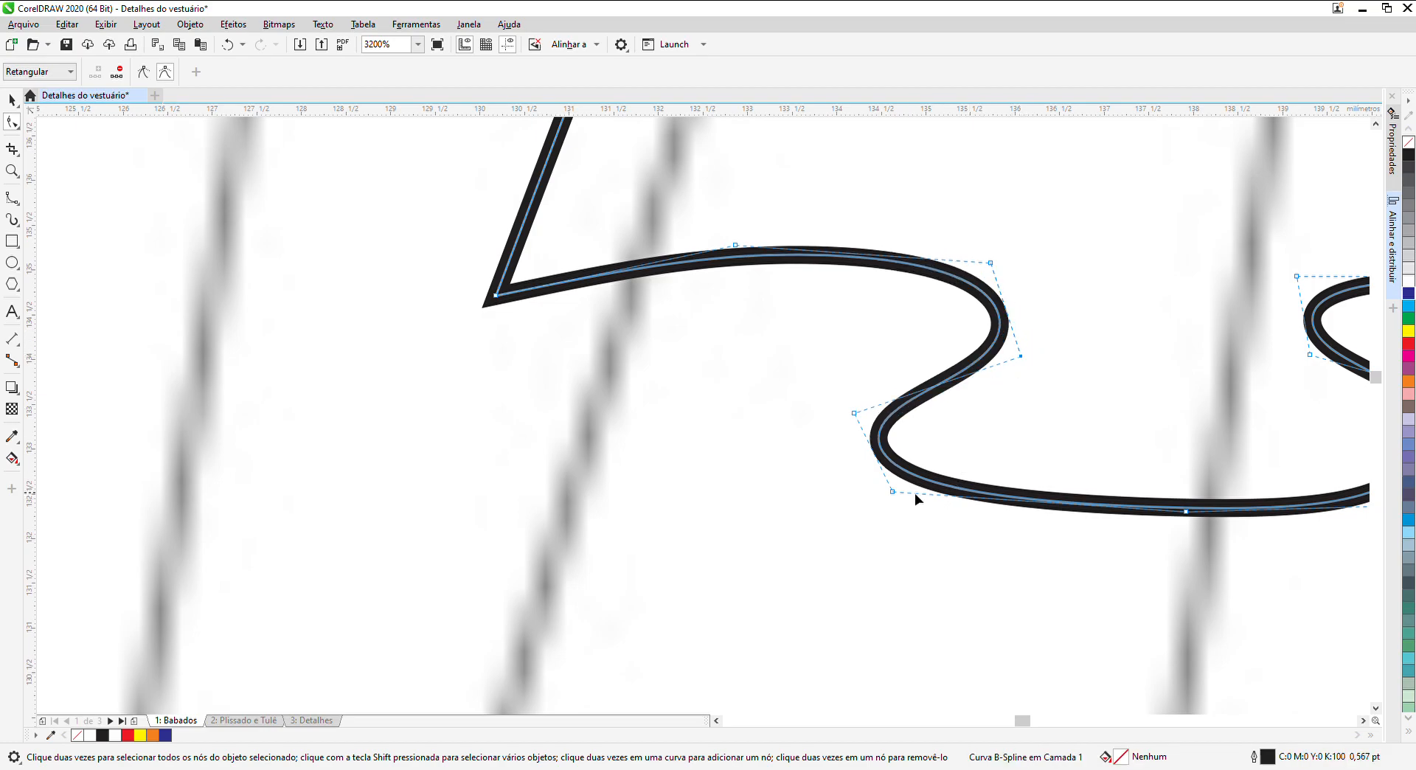
left_click_drag(892, 493, 869, 488)
scroll(869, 488, "down", 1)
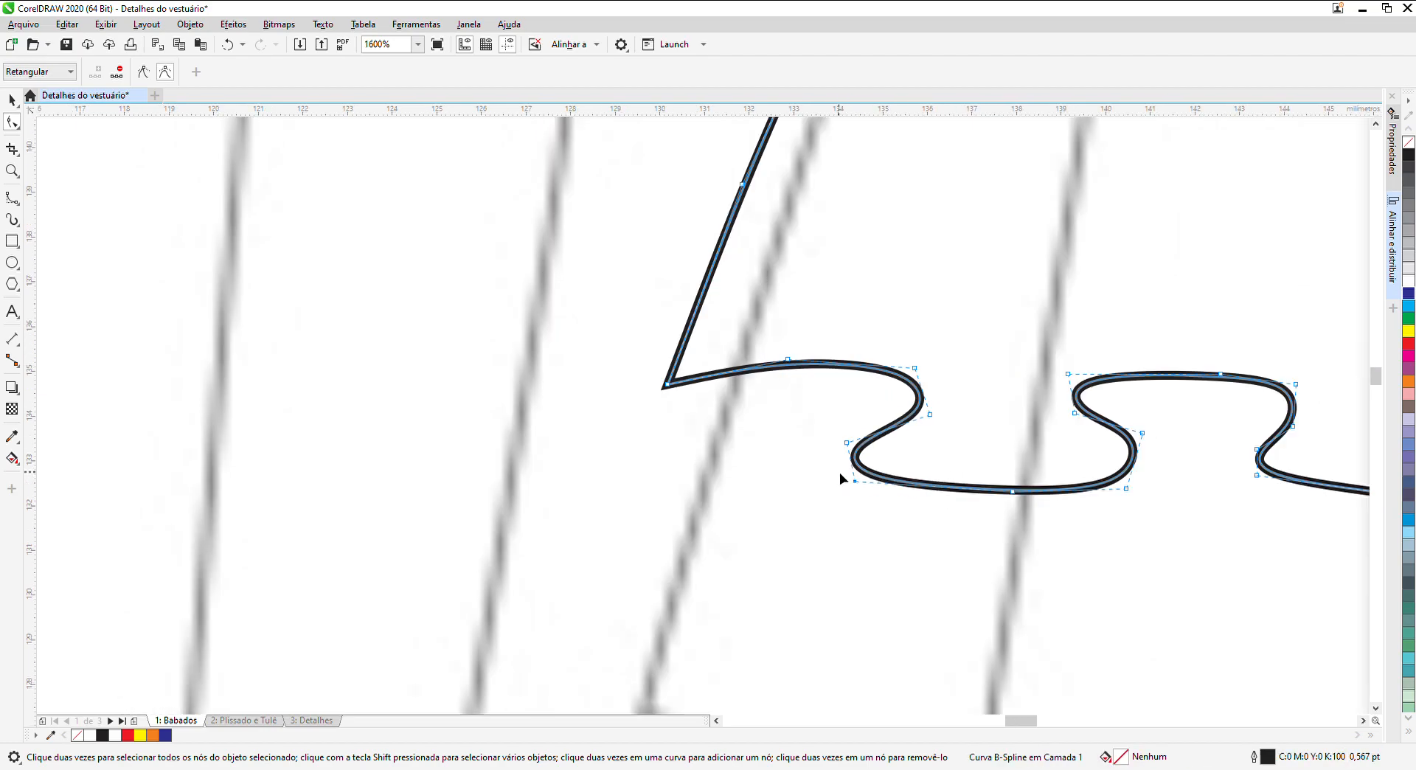
Step: Round out the remaining hem folds, delete the control point on the centre line and flatten the last hem stretch
left_click_drag(1126, 490, 1133, 490)
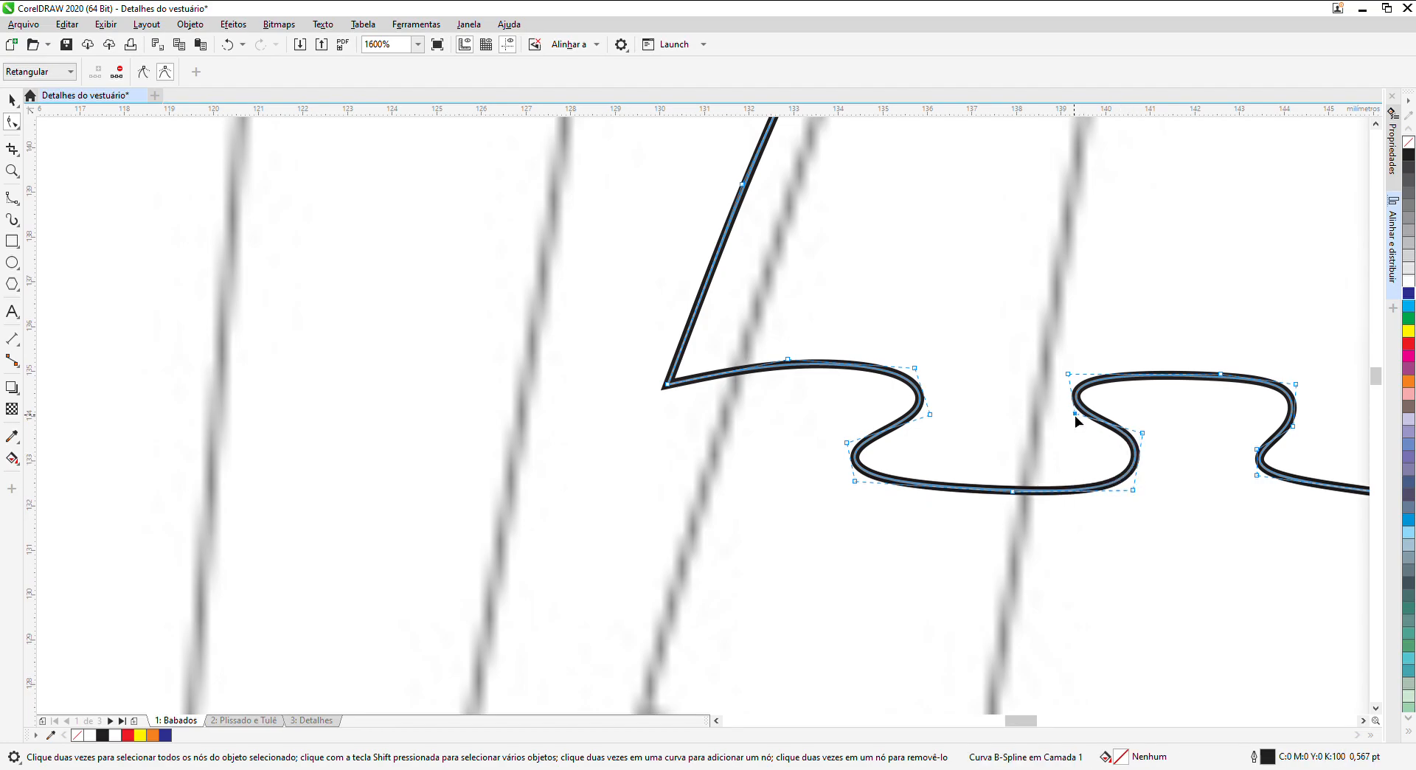
scroll(1077, 378, "up", 1)
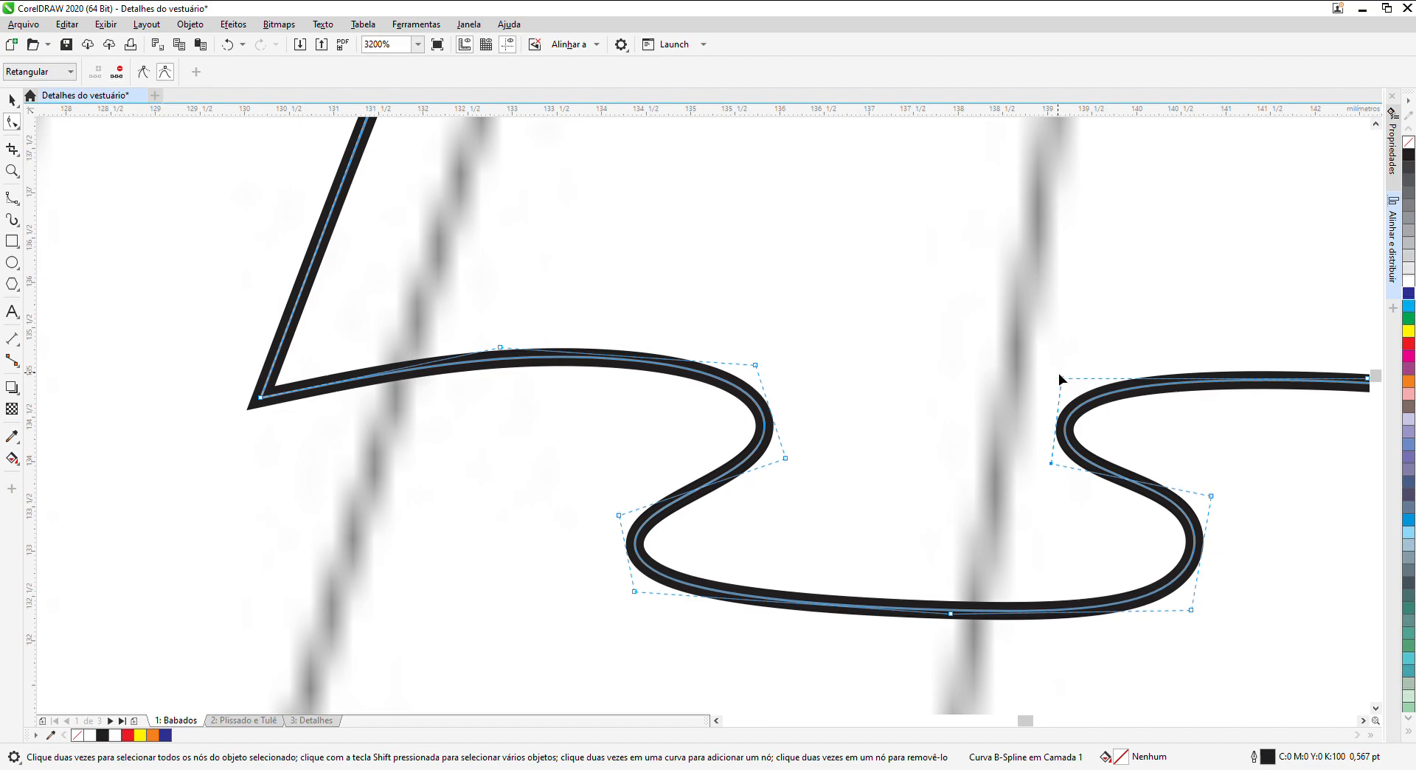
scroll(1060, 380, "down", 1)
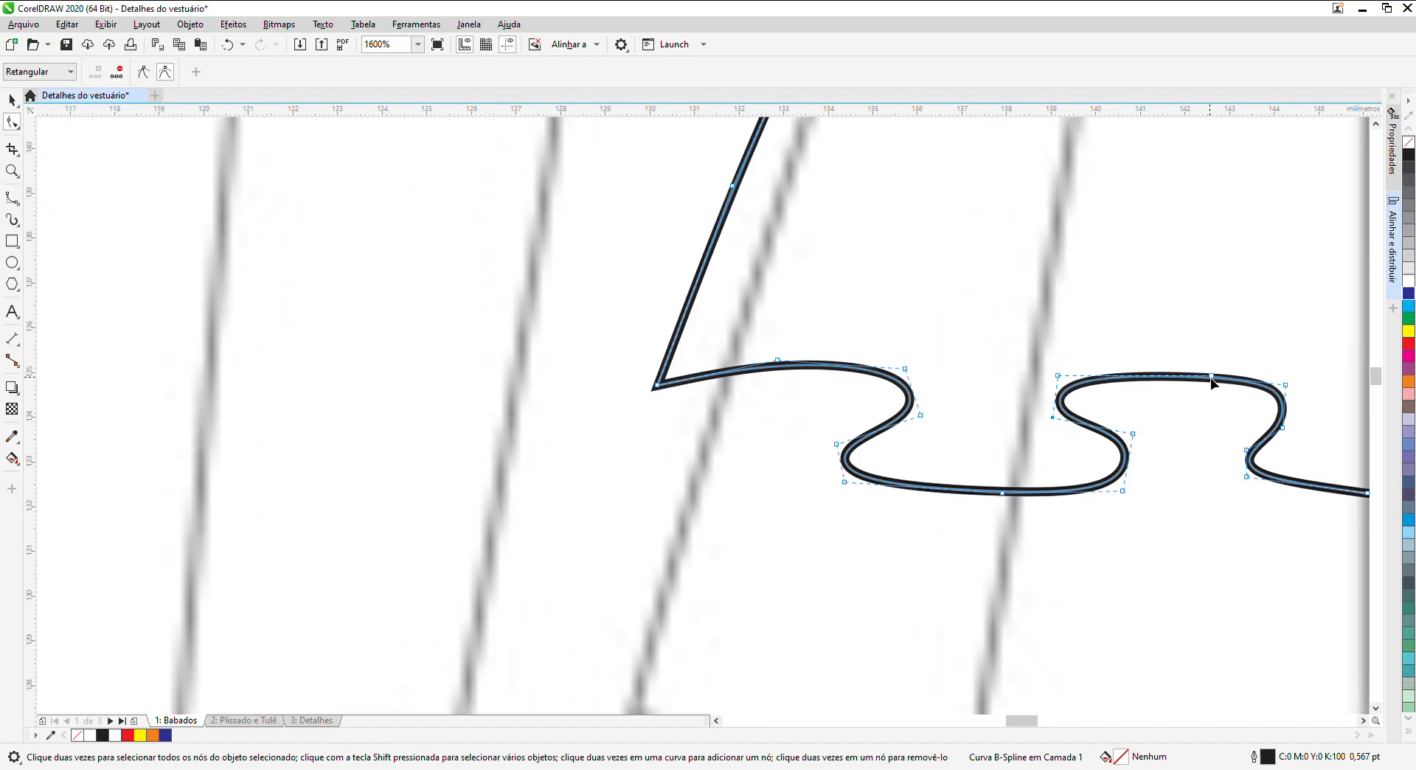
scroll(1191, 424, "down", 1)
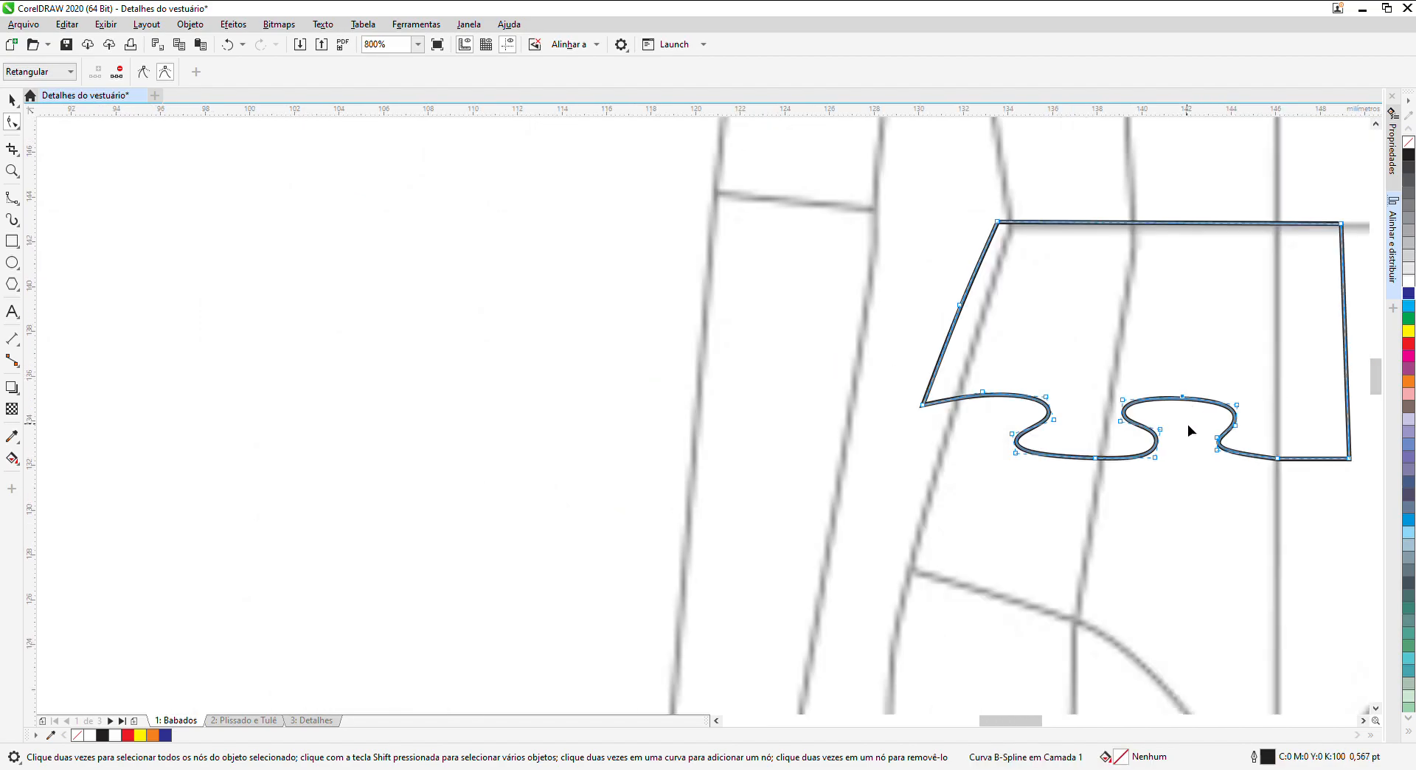
scroll(1280, 458, "up", 1)
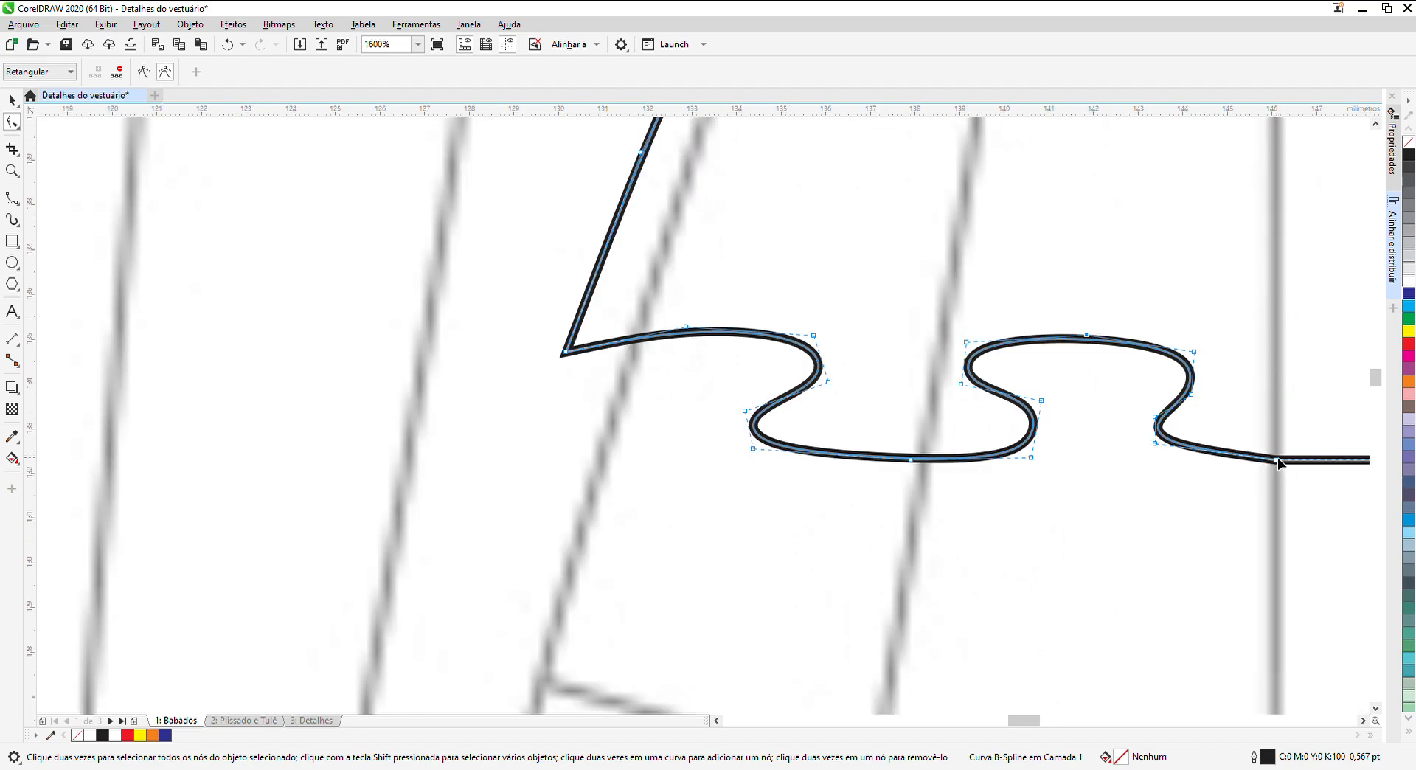
scroll(1243, 461, "down", 1)
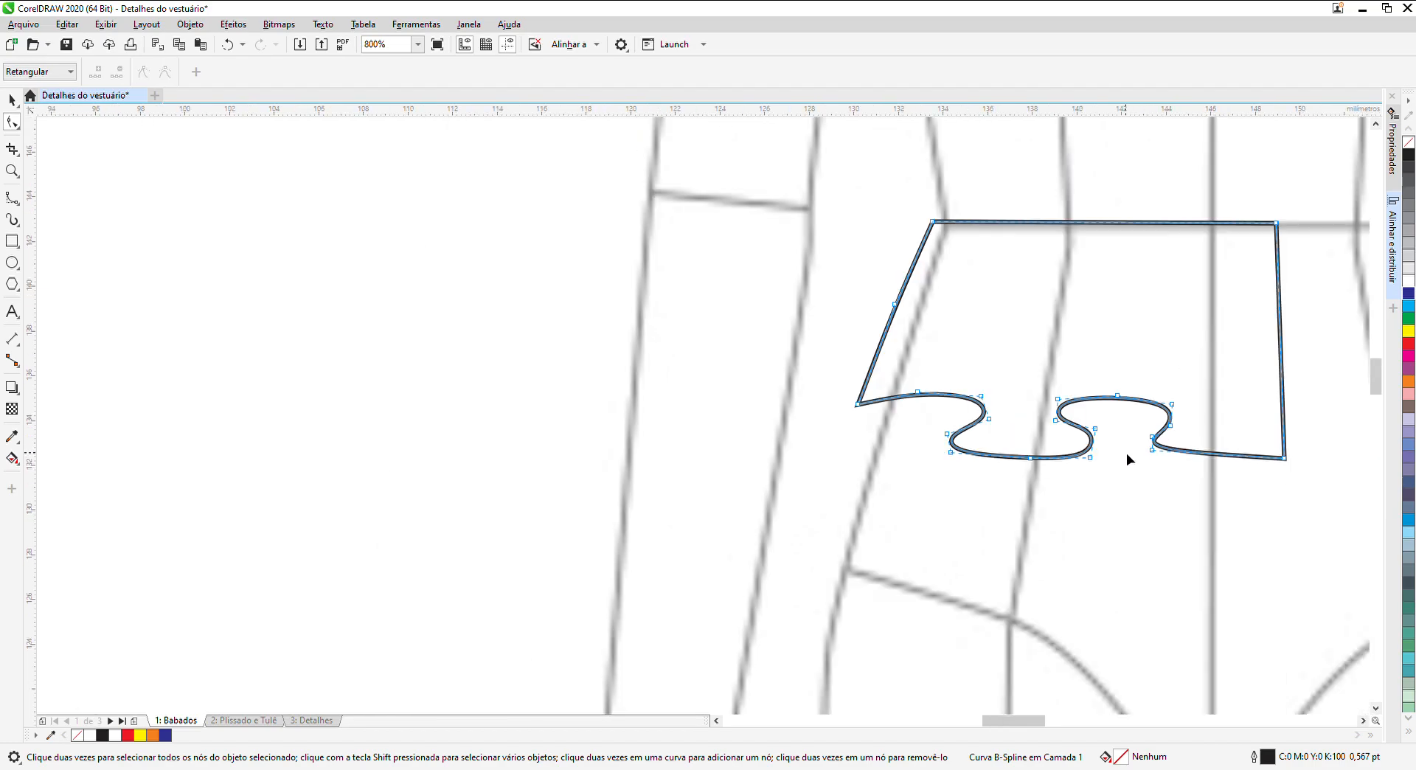
left_click(1285, 460)
left_click_drag(1154, 450, 1178, 427)
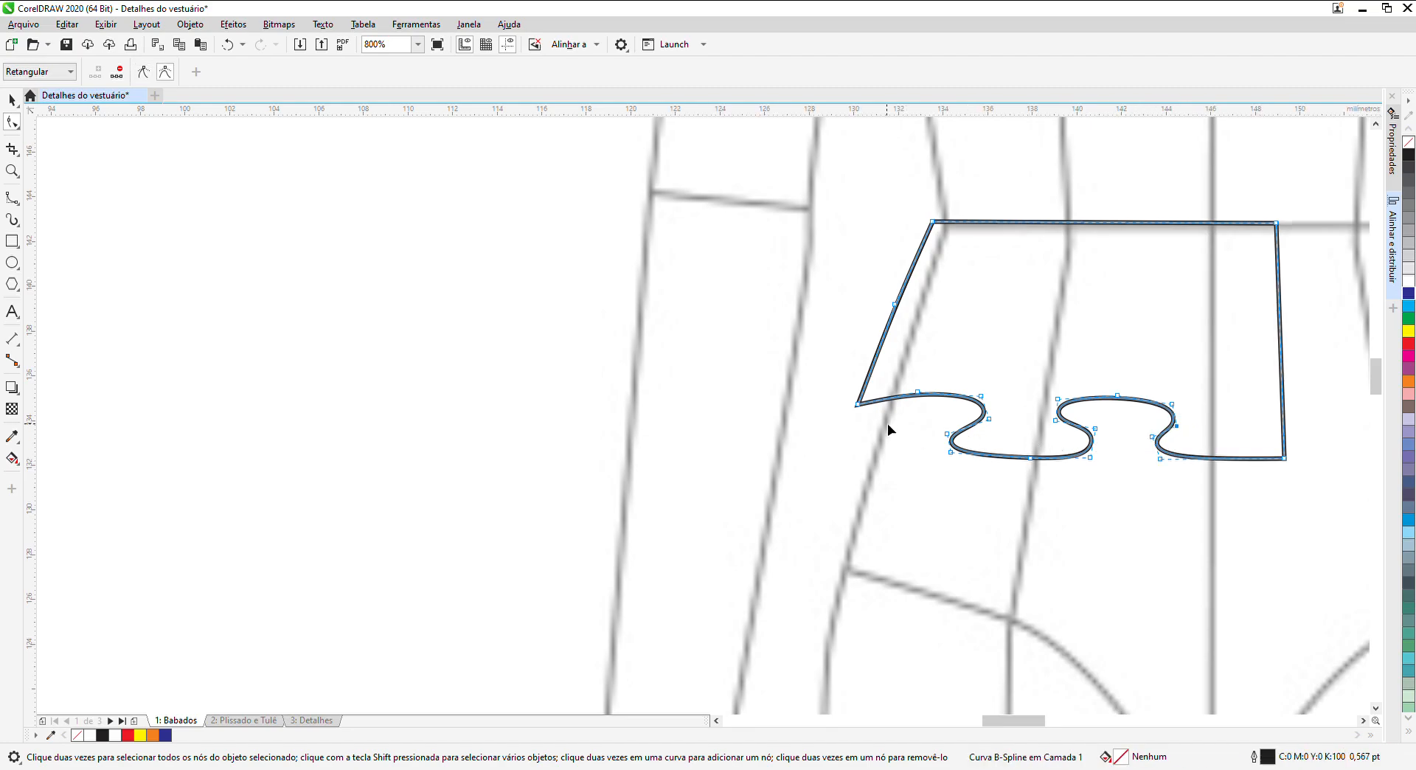
Step: Draw a closed B-Spline shape inside the first hem fold, about 1.3 by 2 mm, and fill it with 20% black
left_click(11, 99)
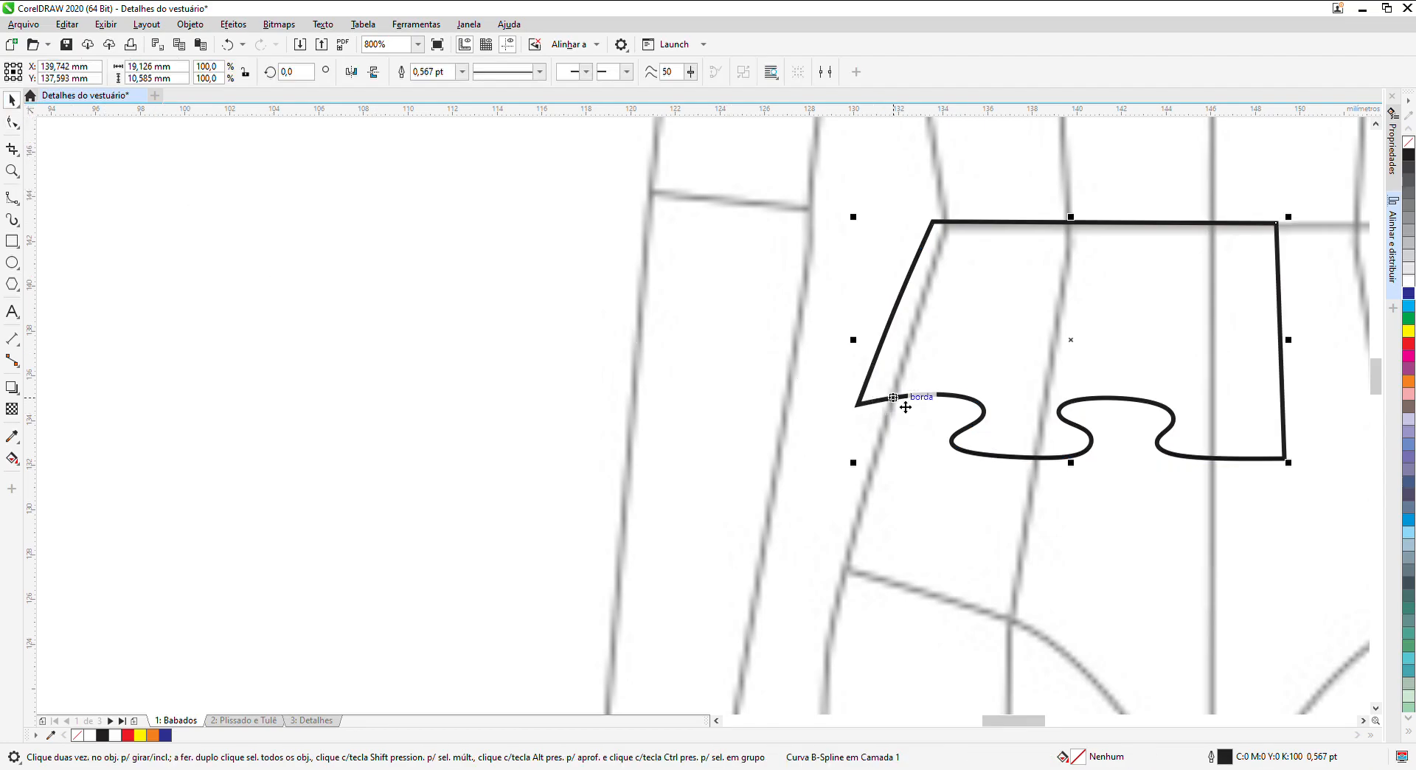
scroll(973, 415, "up", 2)
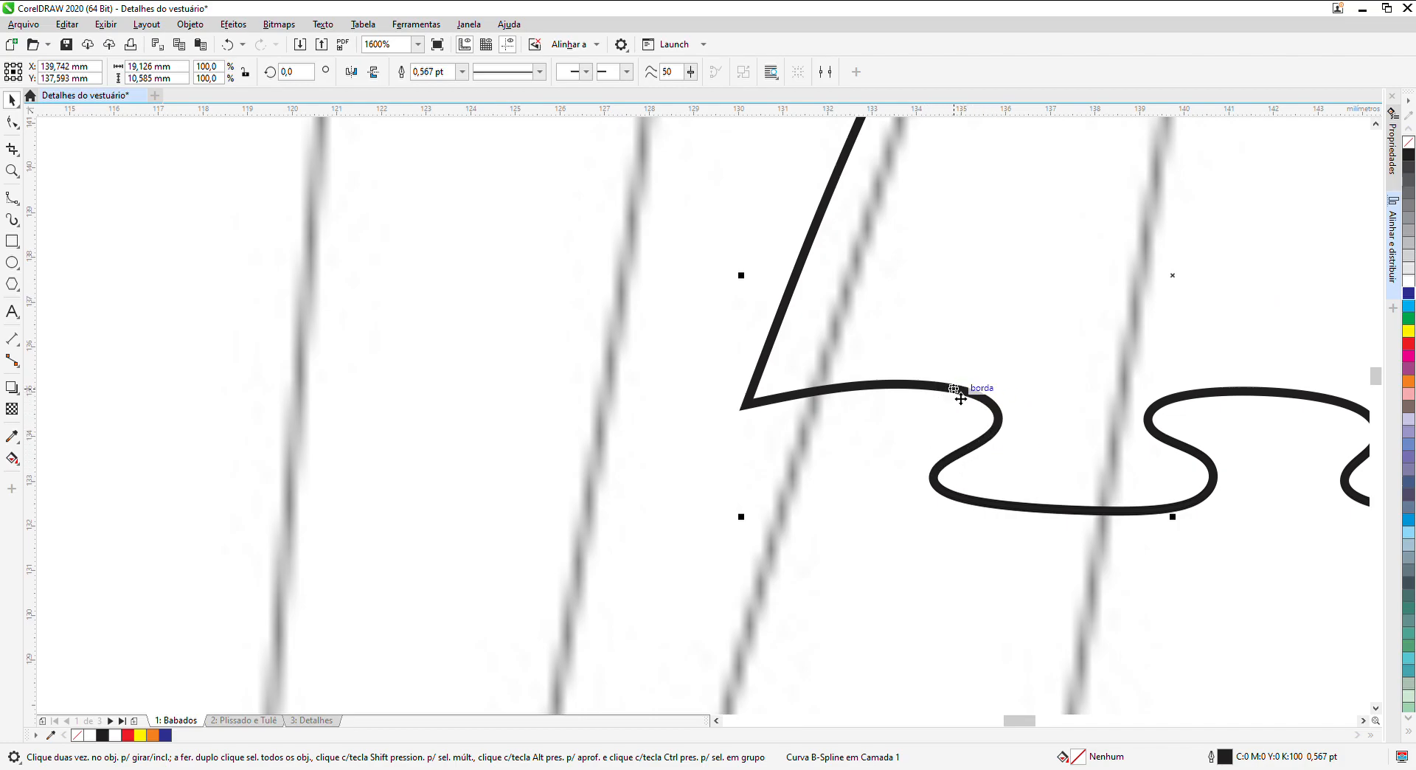
left_click(627, 438)
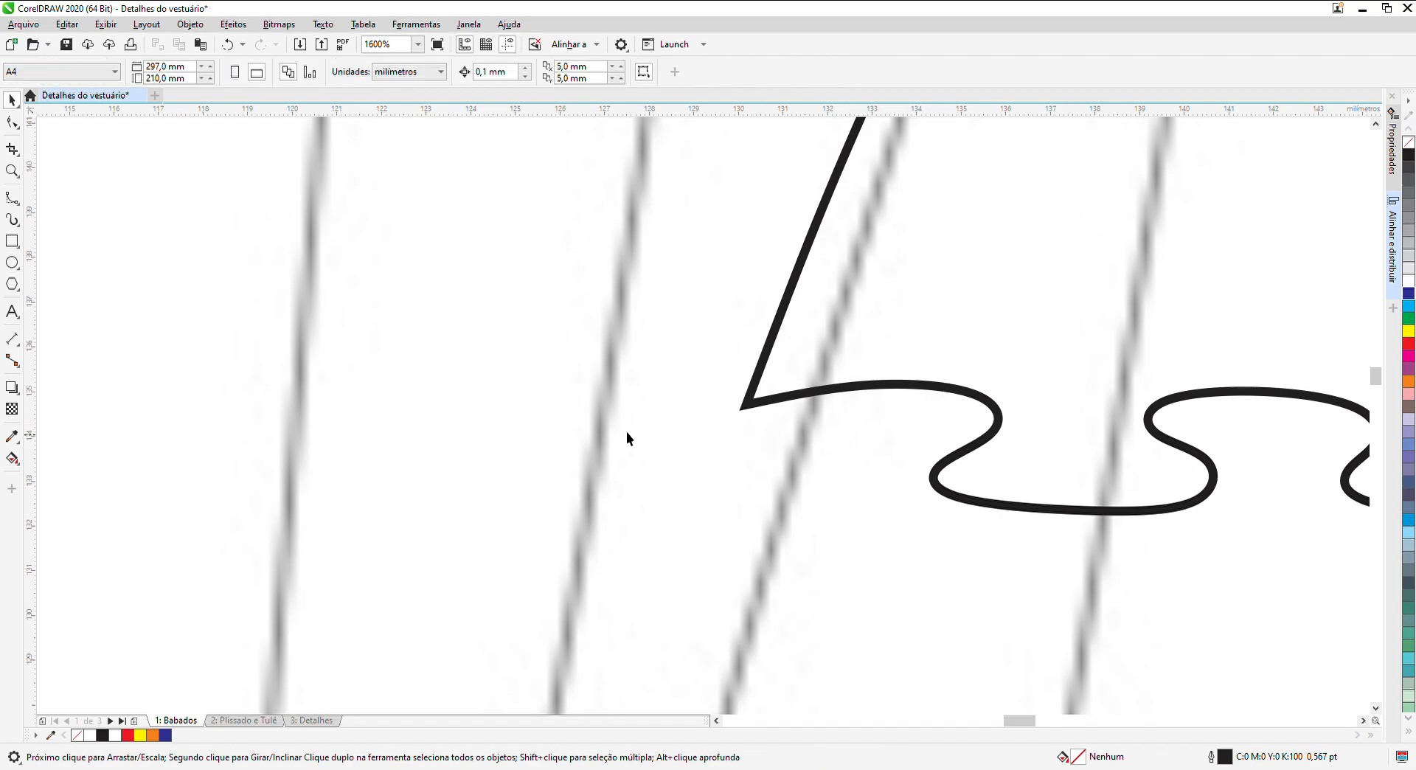
left_click(12, 199)
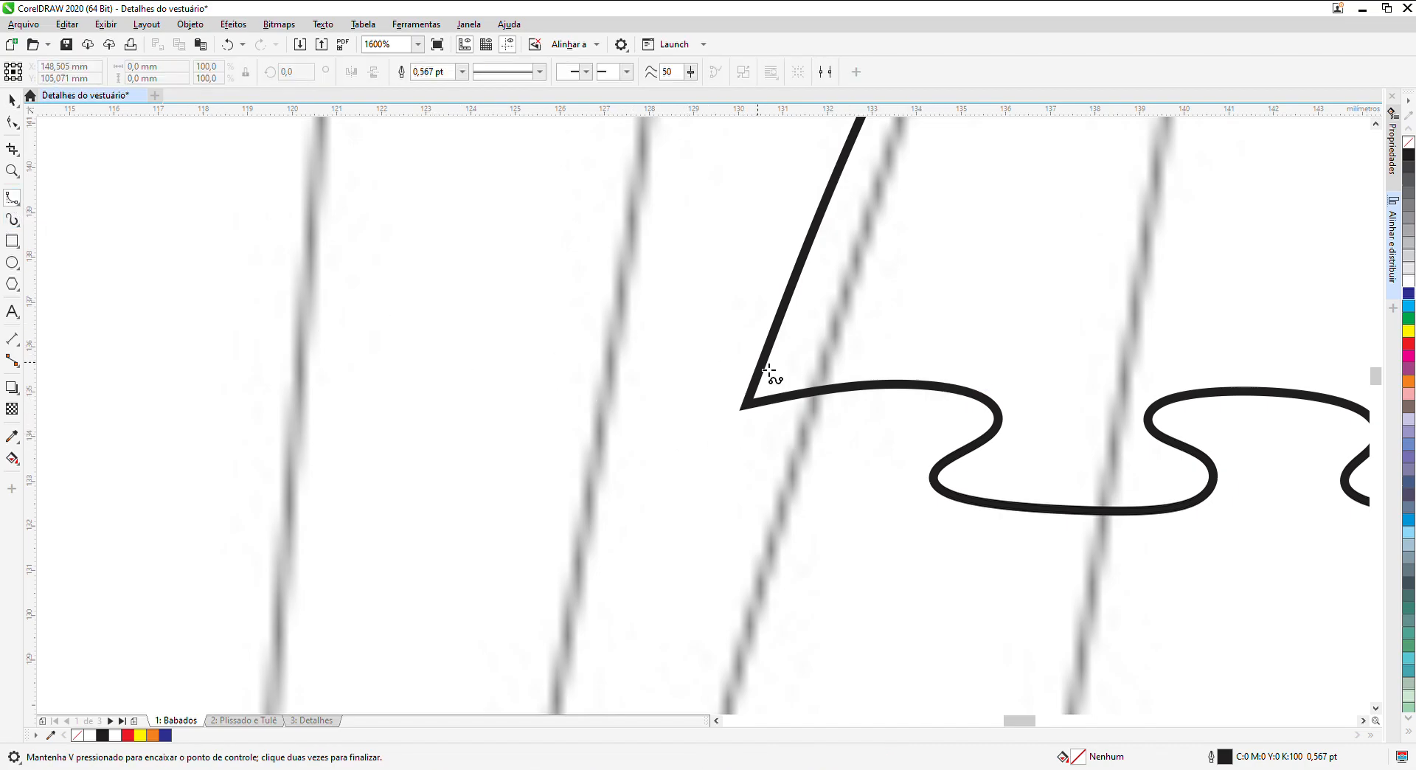
left_click(934, 478)
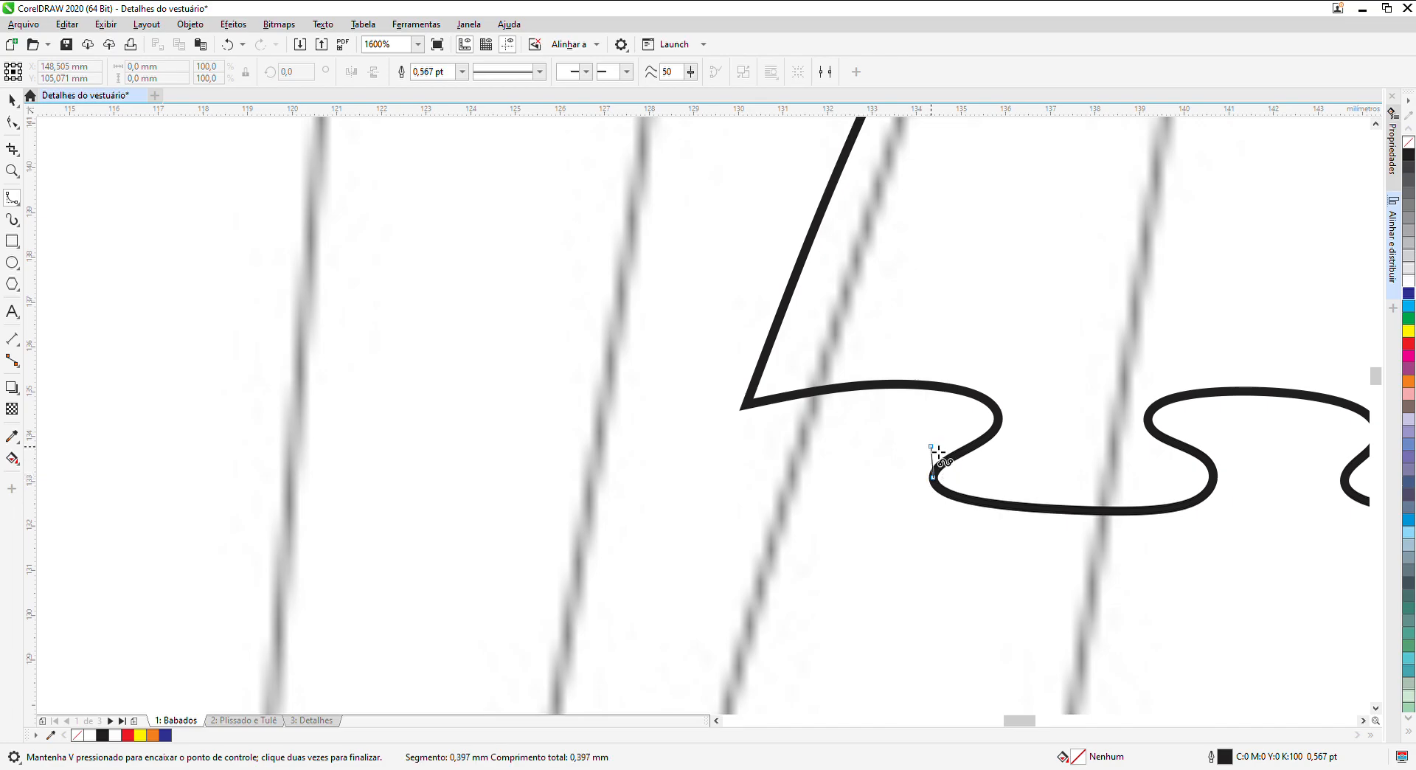
left_click(941, 387)
left_click(976, 395)
left_click(995, 408)
left_click(993, 432)
left_click(974, 445)
left_click(956, 454)
double_click(944, 471)
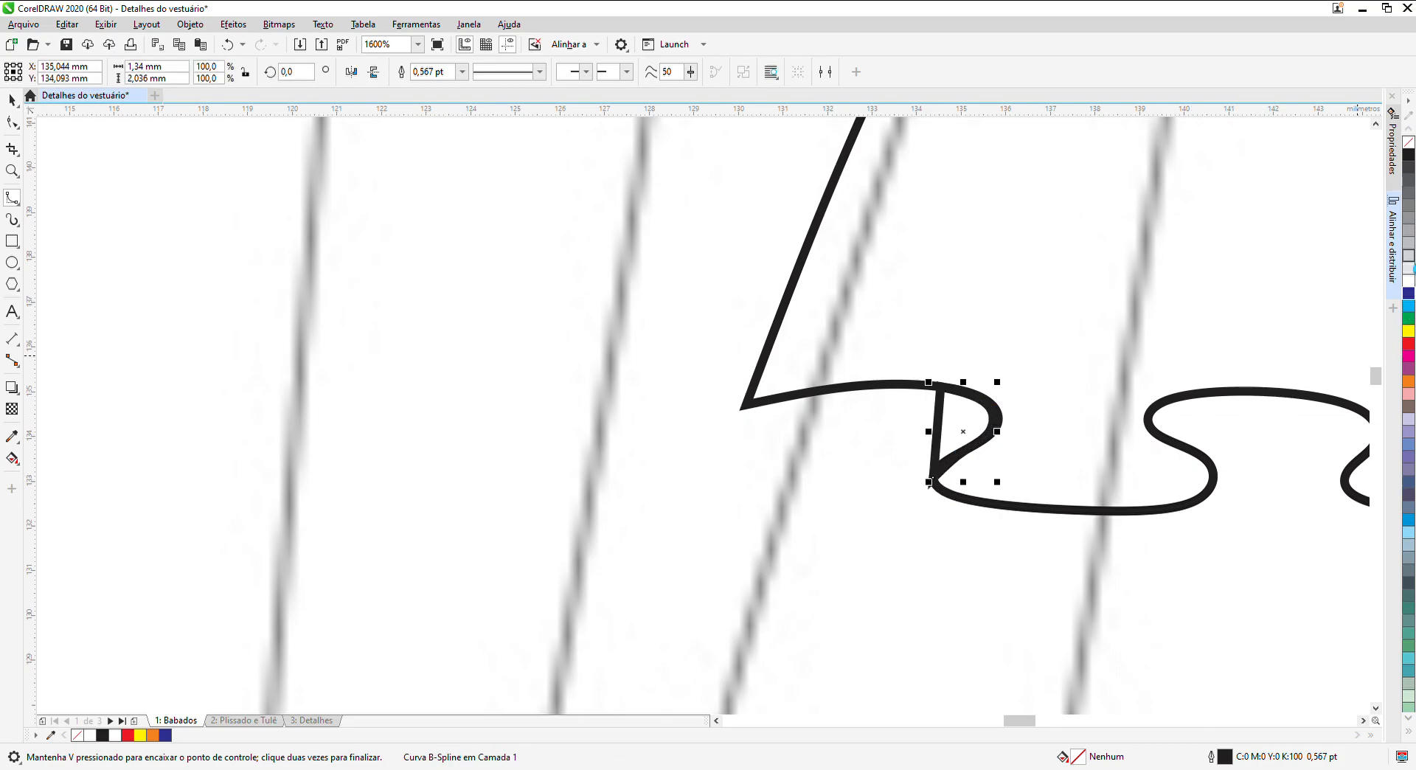
left_click(1407, 261)
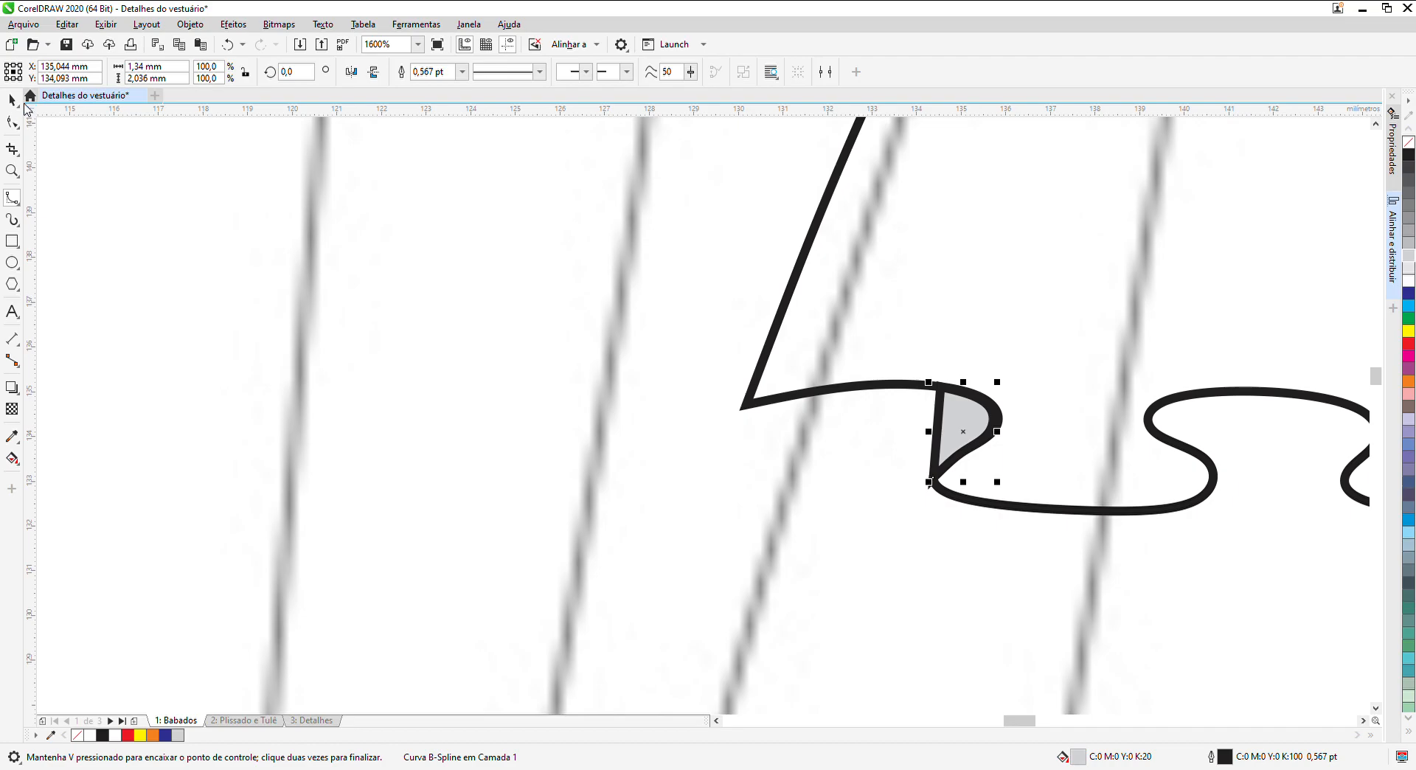
Step: Nudge the control points of the first fold's grey shape so its curve follows the hem outline
left_click(12, 170)
left_click_drag(667, 307, 1055, 543)
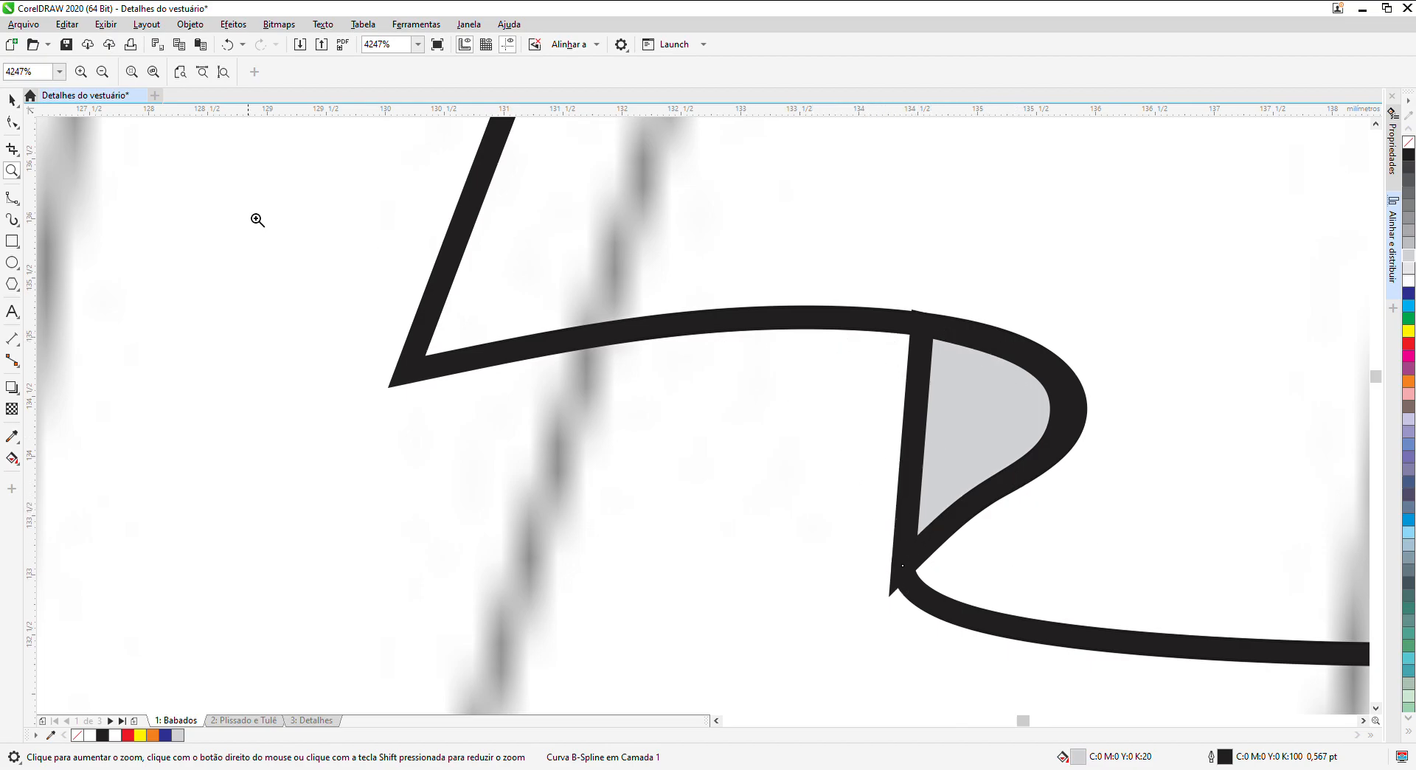
left_click(16, 122)
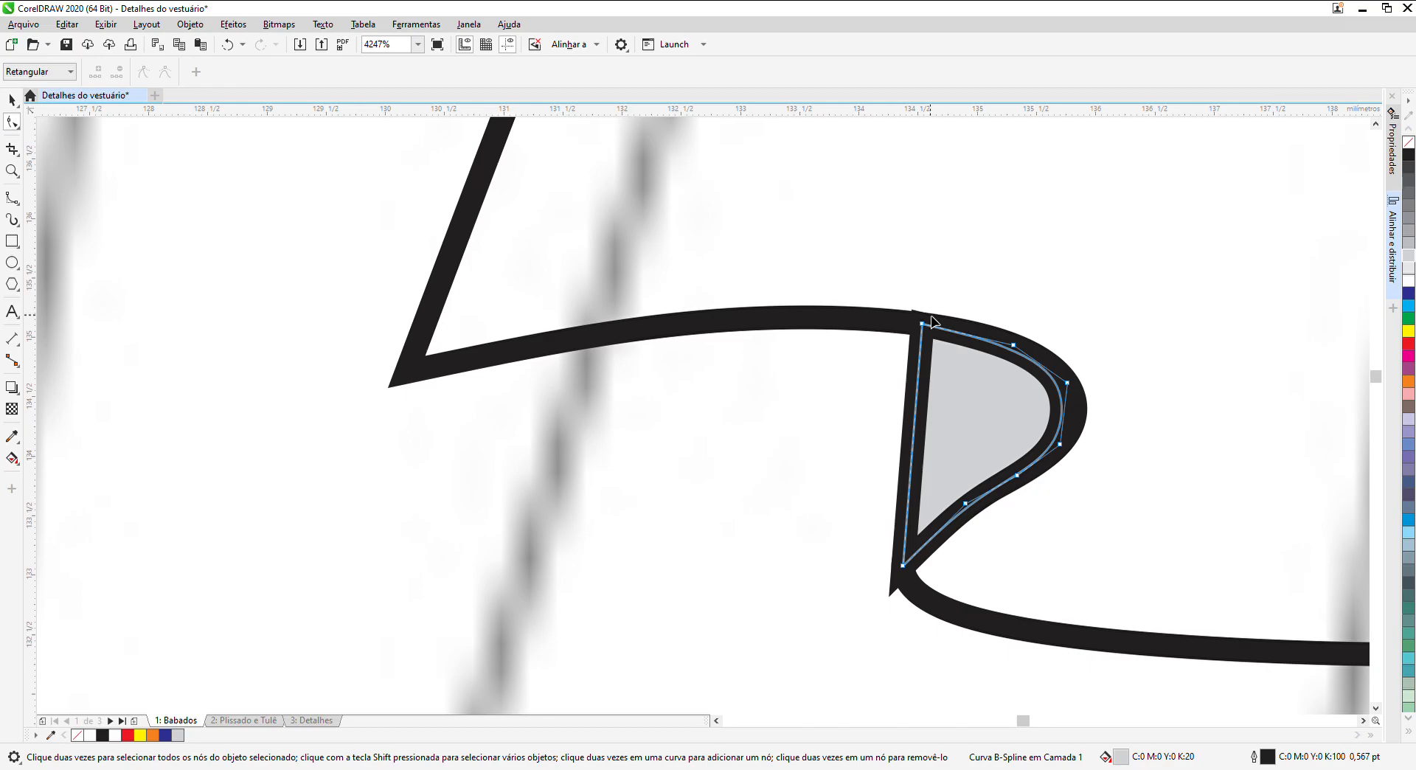
scroll(917, 319, "up", 2)
left_click_drag(916, 333, 910, 339)
left_click_drag(1087, 372, 1095, 366)
left_click_drag(1194, 445, 1202, 450)
scroll(1055, 398, "down", 1)
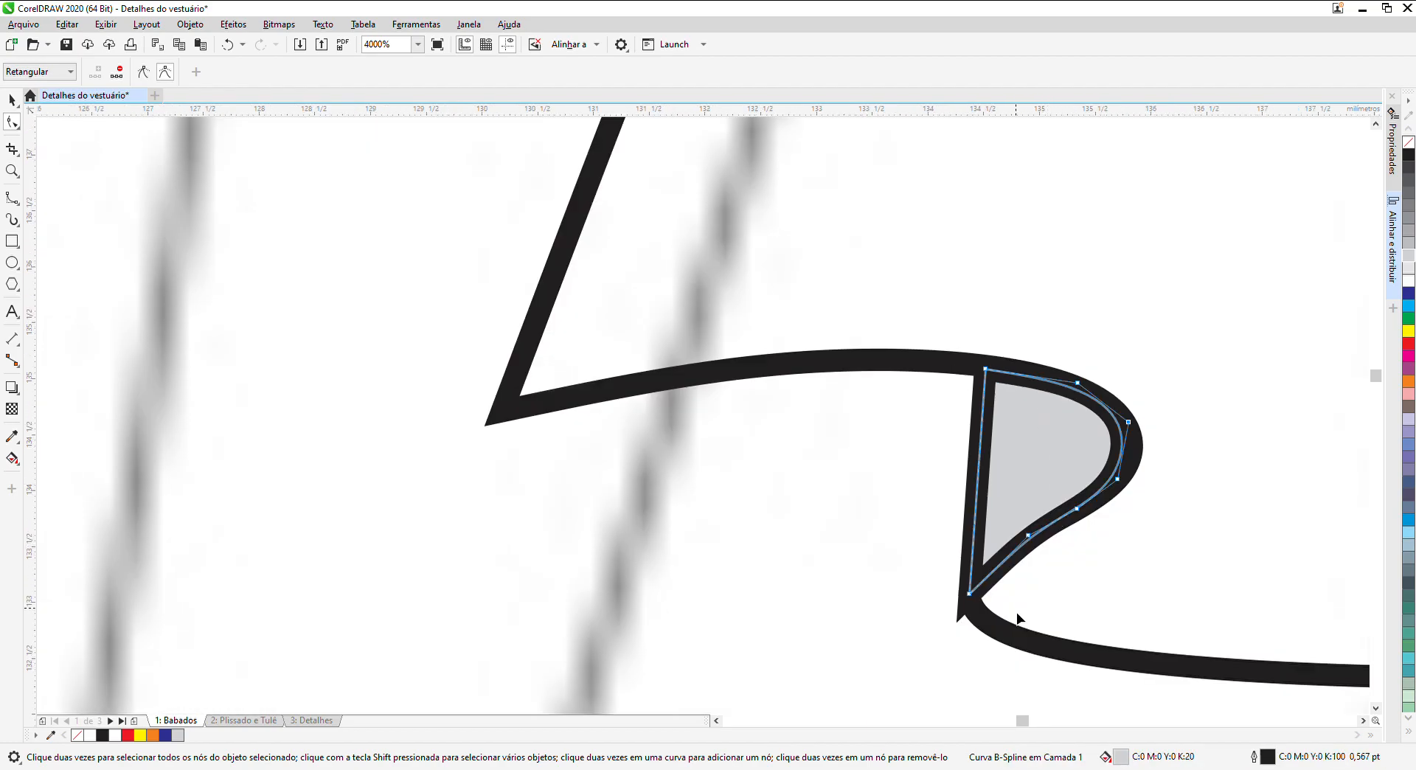
scroll(969, 654, "up", 1)
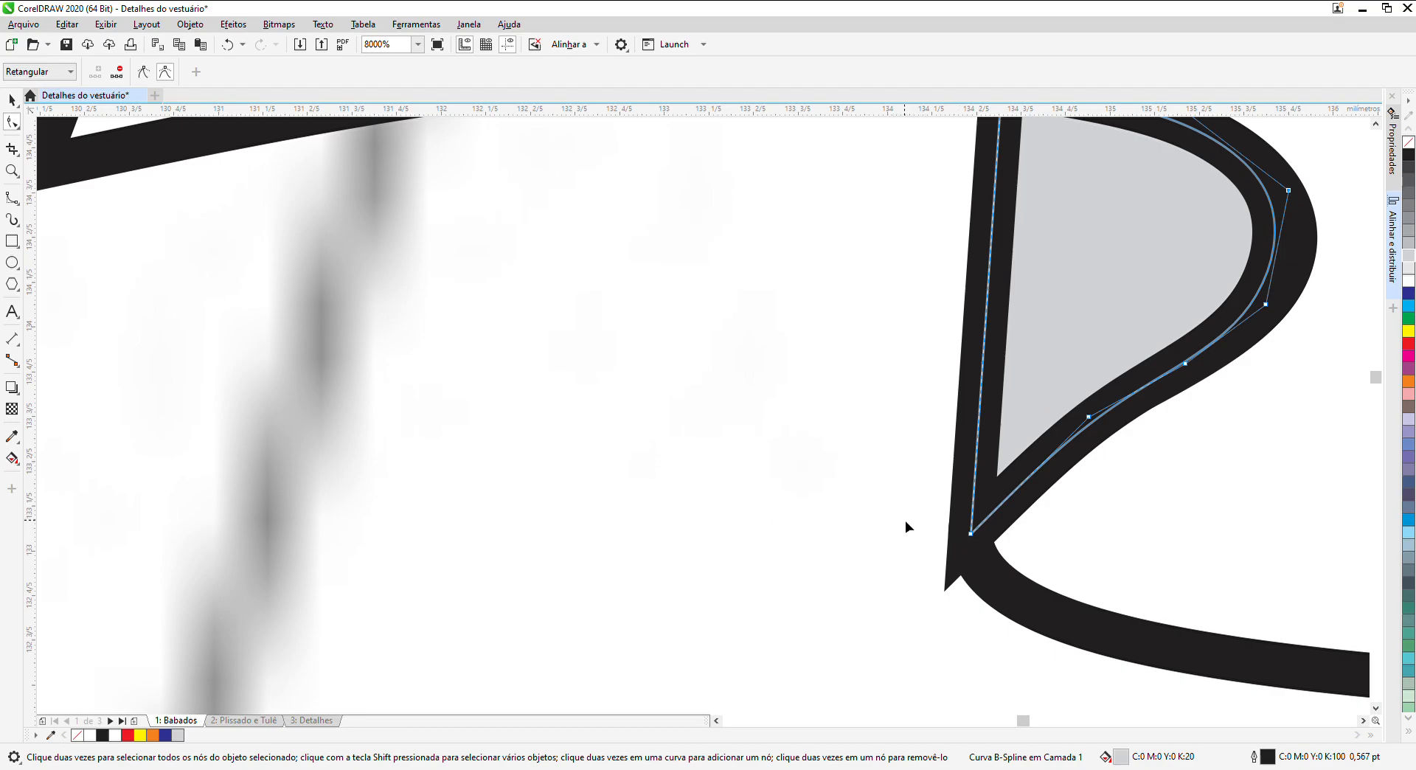
Step: Set the outline corners of the grey fold shape to rounded
key("alt+Return")
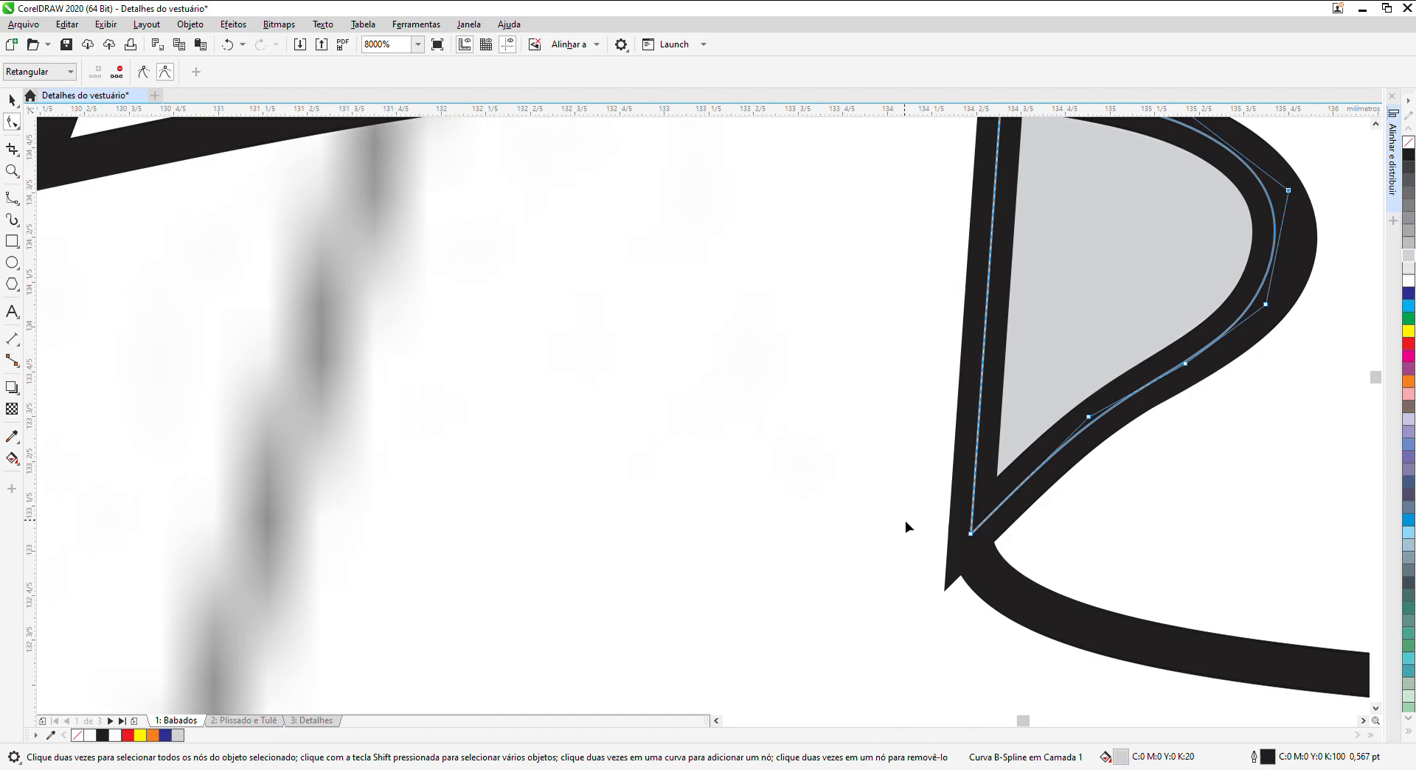
key("alt+Return")
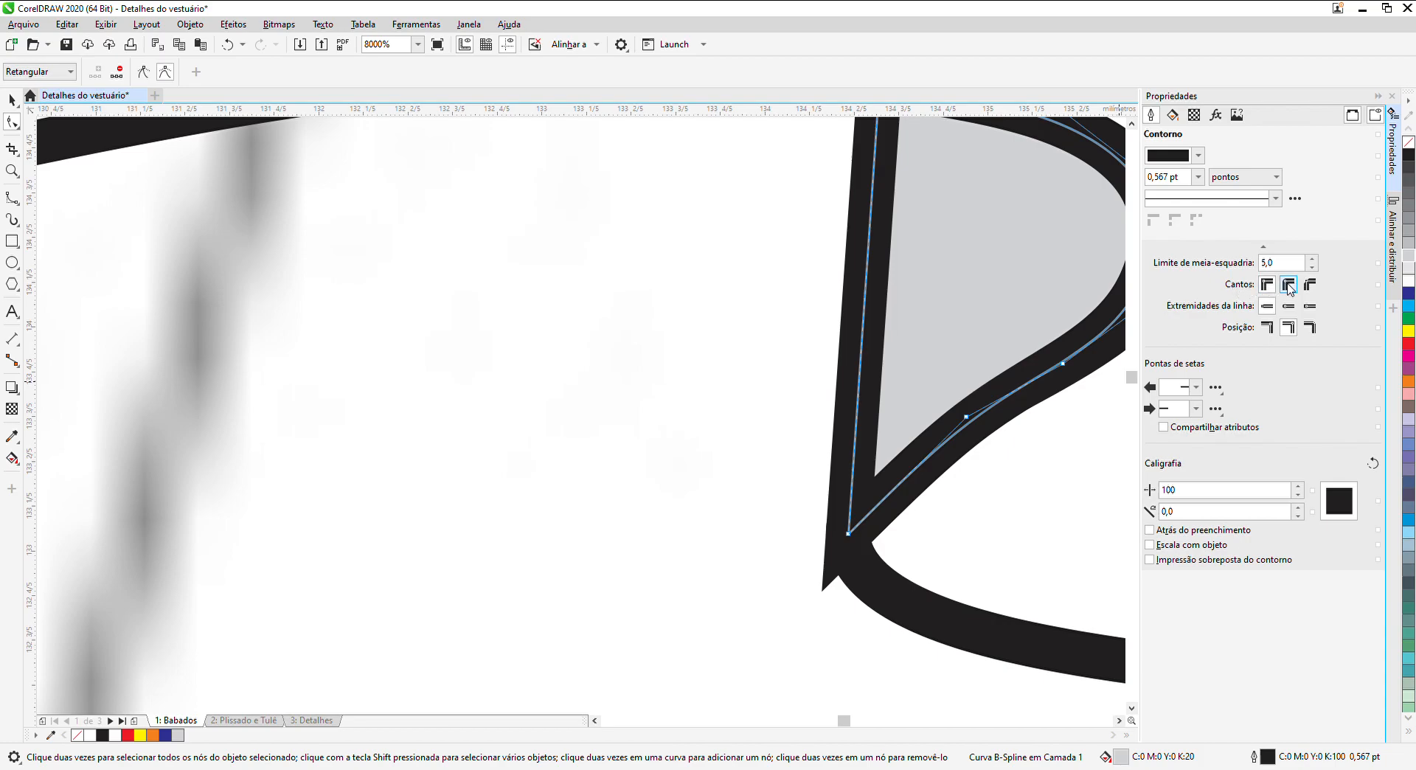
left_click(1289, 286)
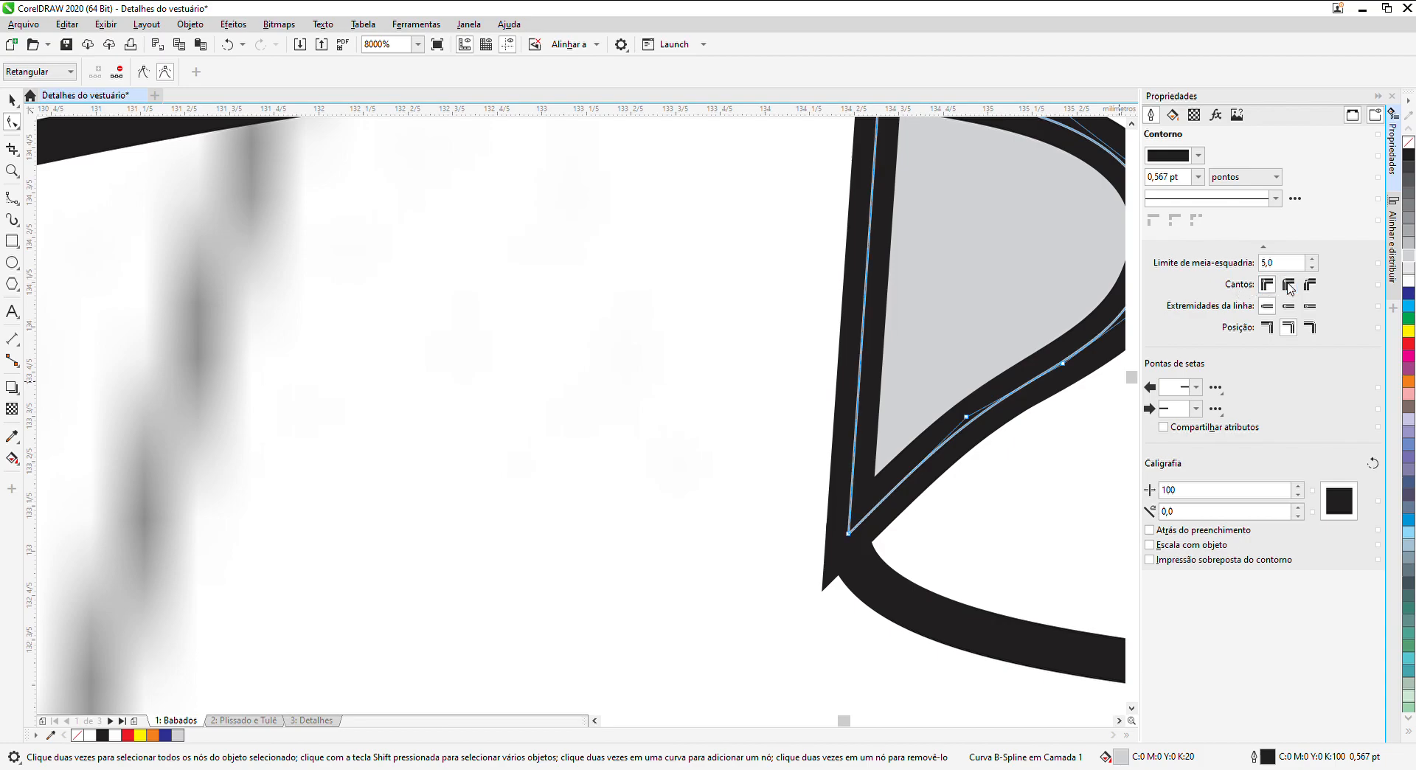
left_click(1290, 287)
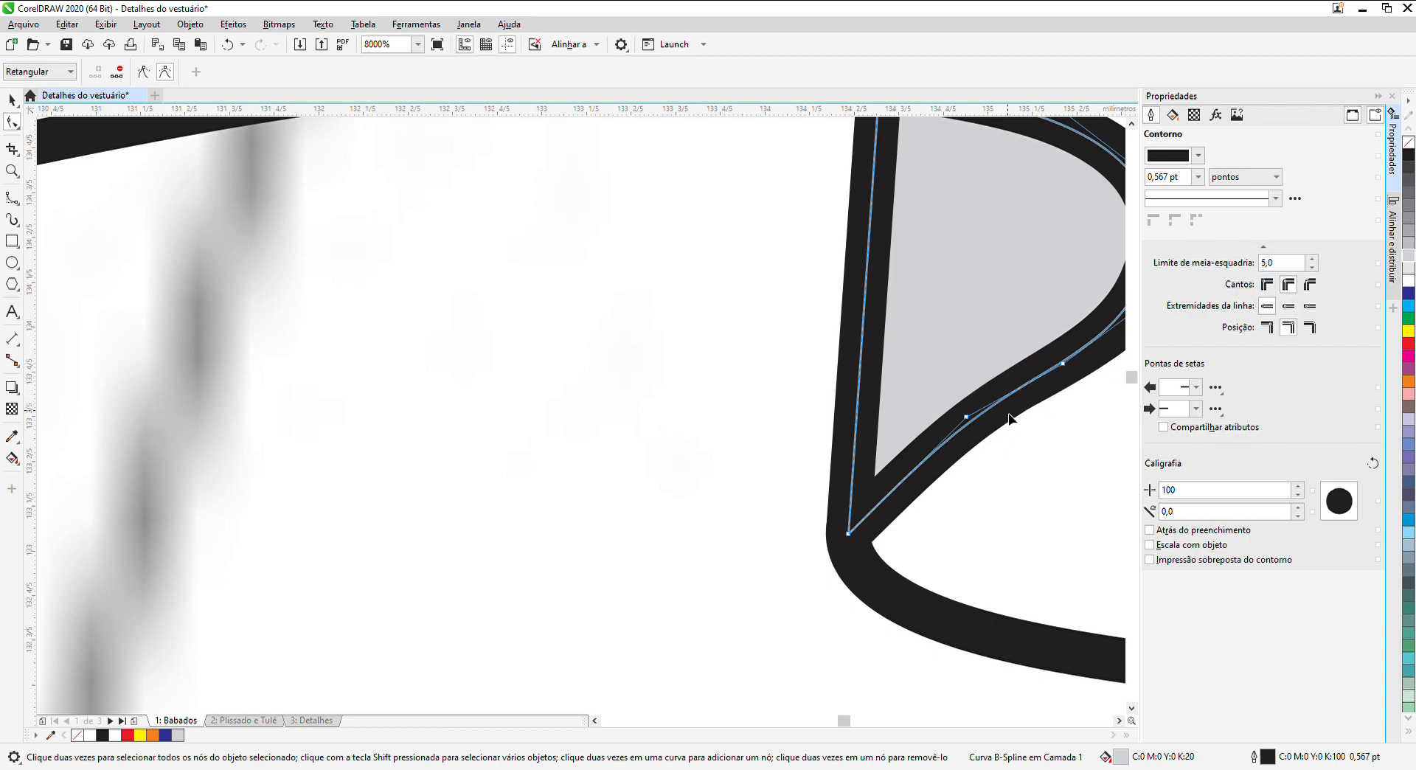
scroll(944, 442, "down", 2)
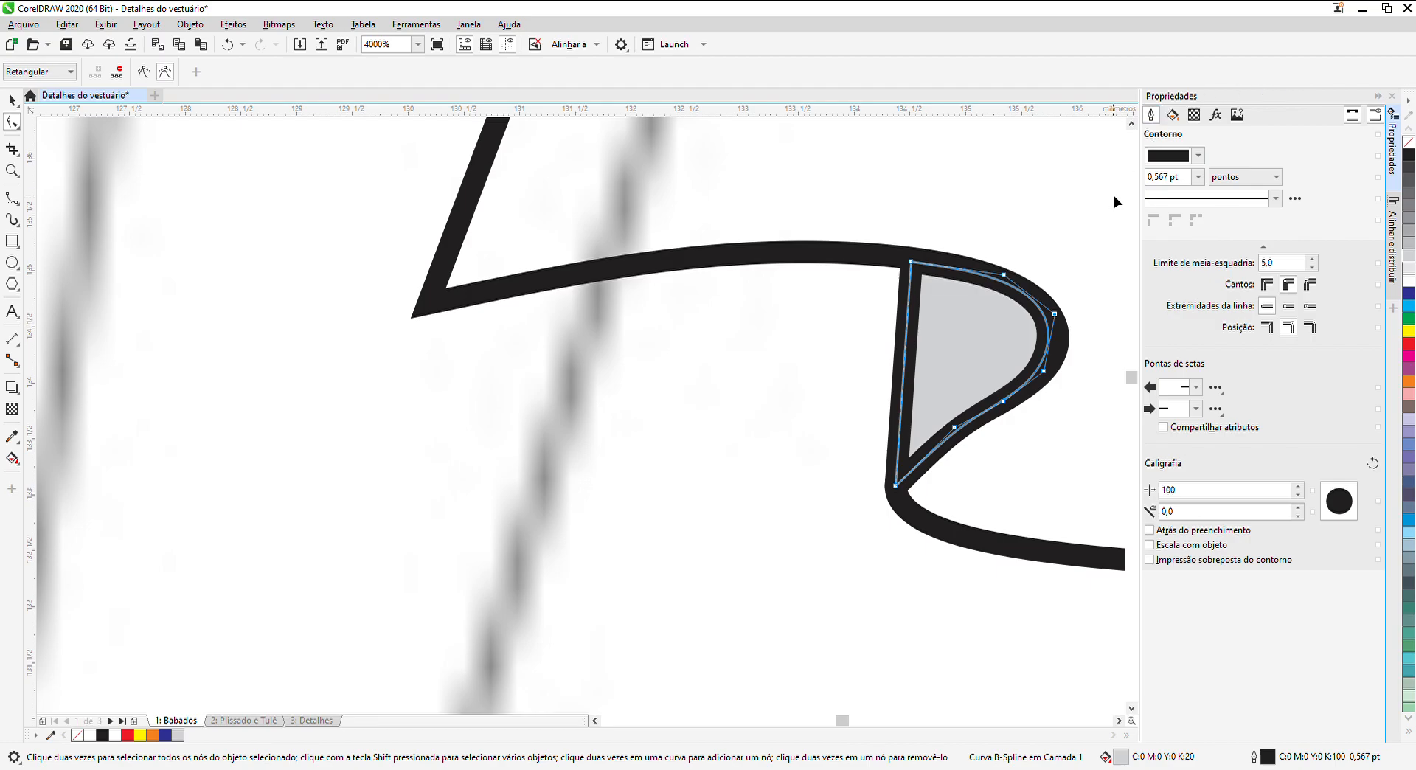
key("ctrl+shift+a")
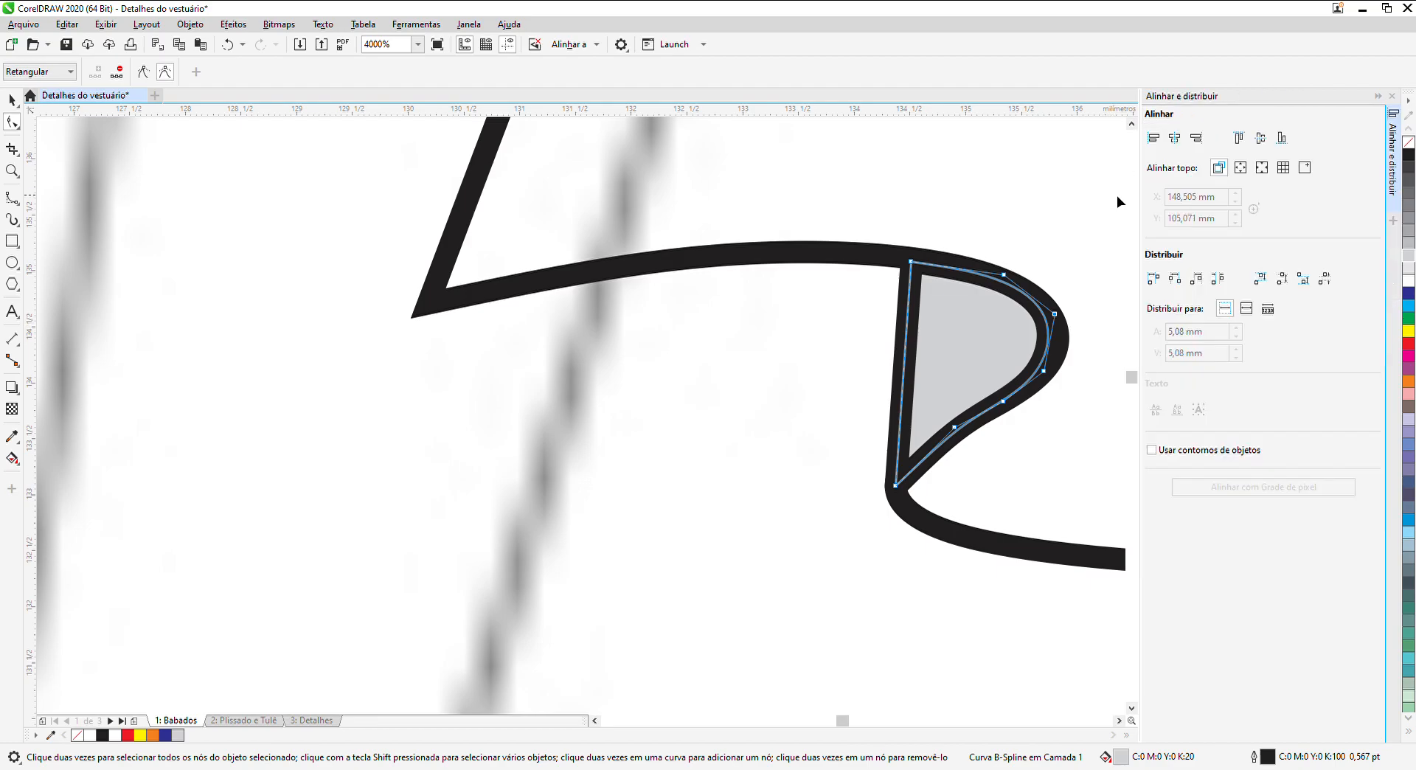
scroll(1103, 202, "down", 2)
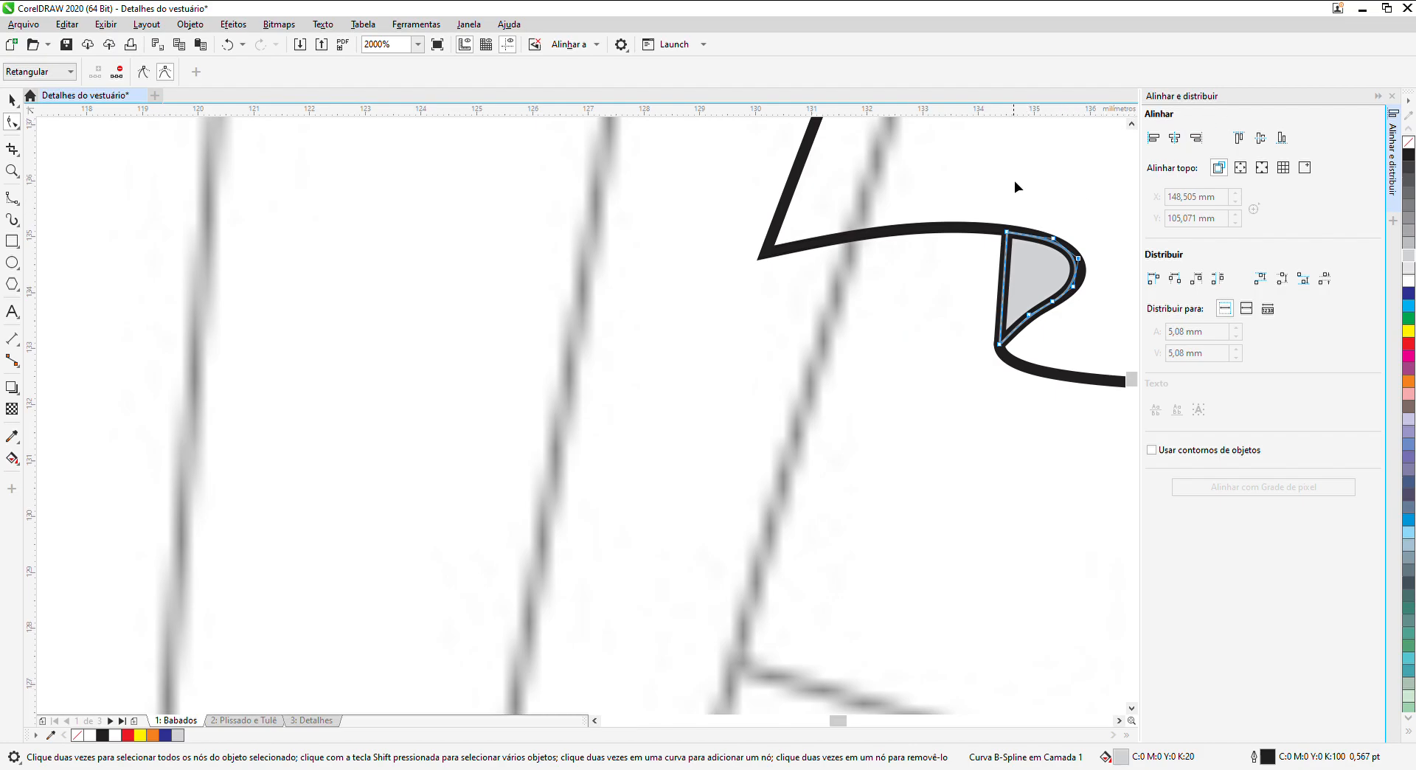
Step: Place a copy of the grey fold shape inside the hem fold nearest the centre line
key("shift+F4")
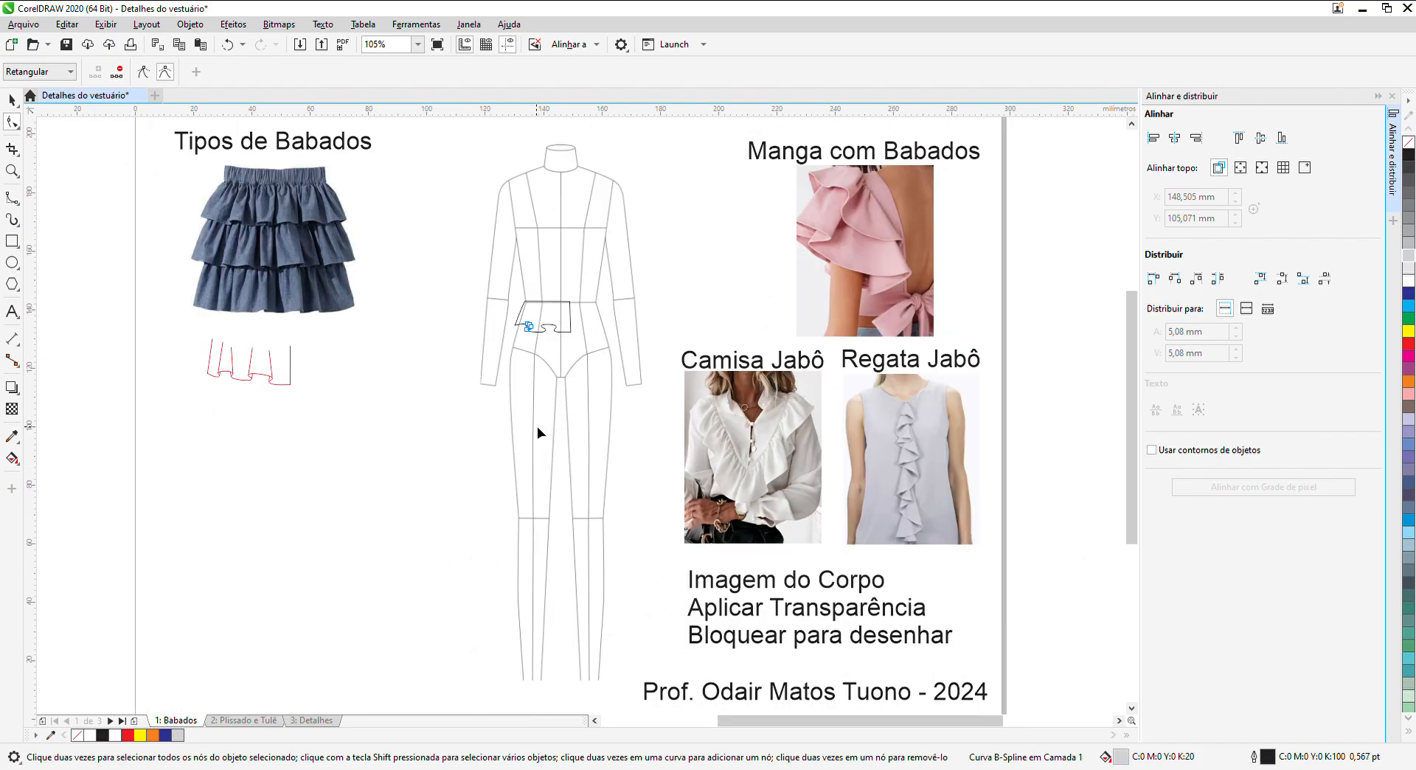
left_click(14, 174)
left_click_drag(481, 299, 599, 361)
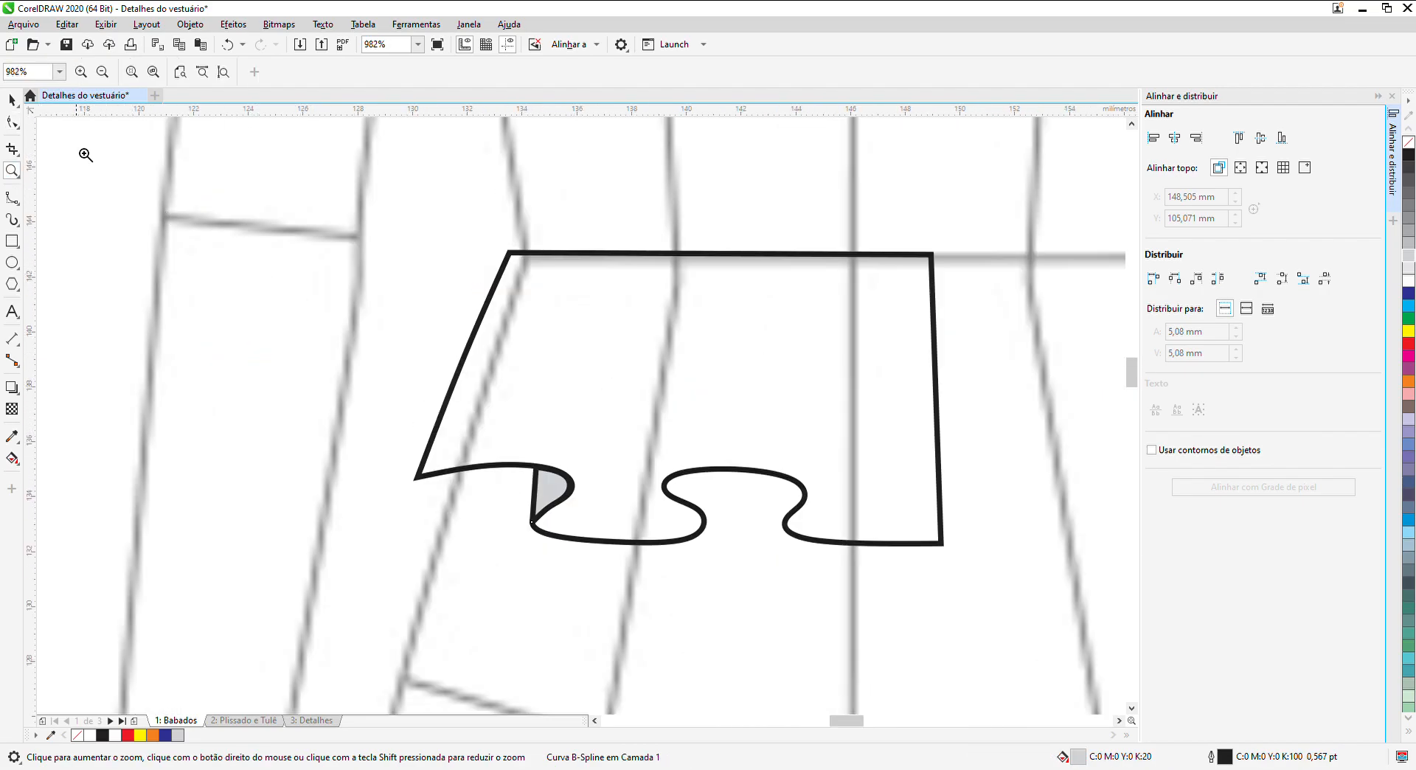
left_click(12, 100)
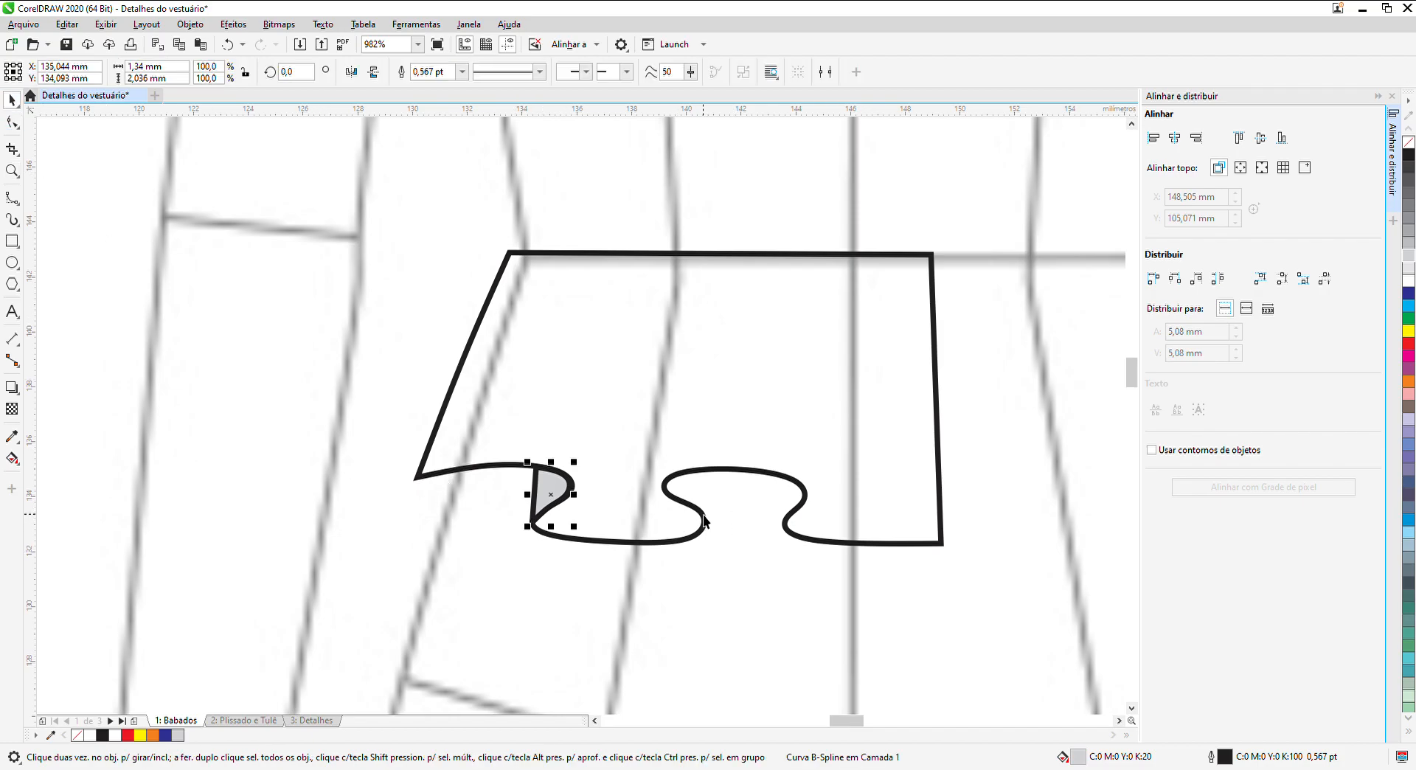
scroll(701, 502, "up", 2)
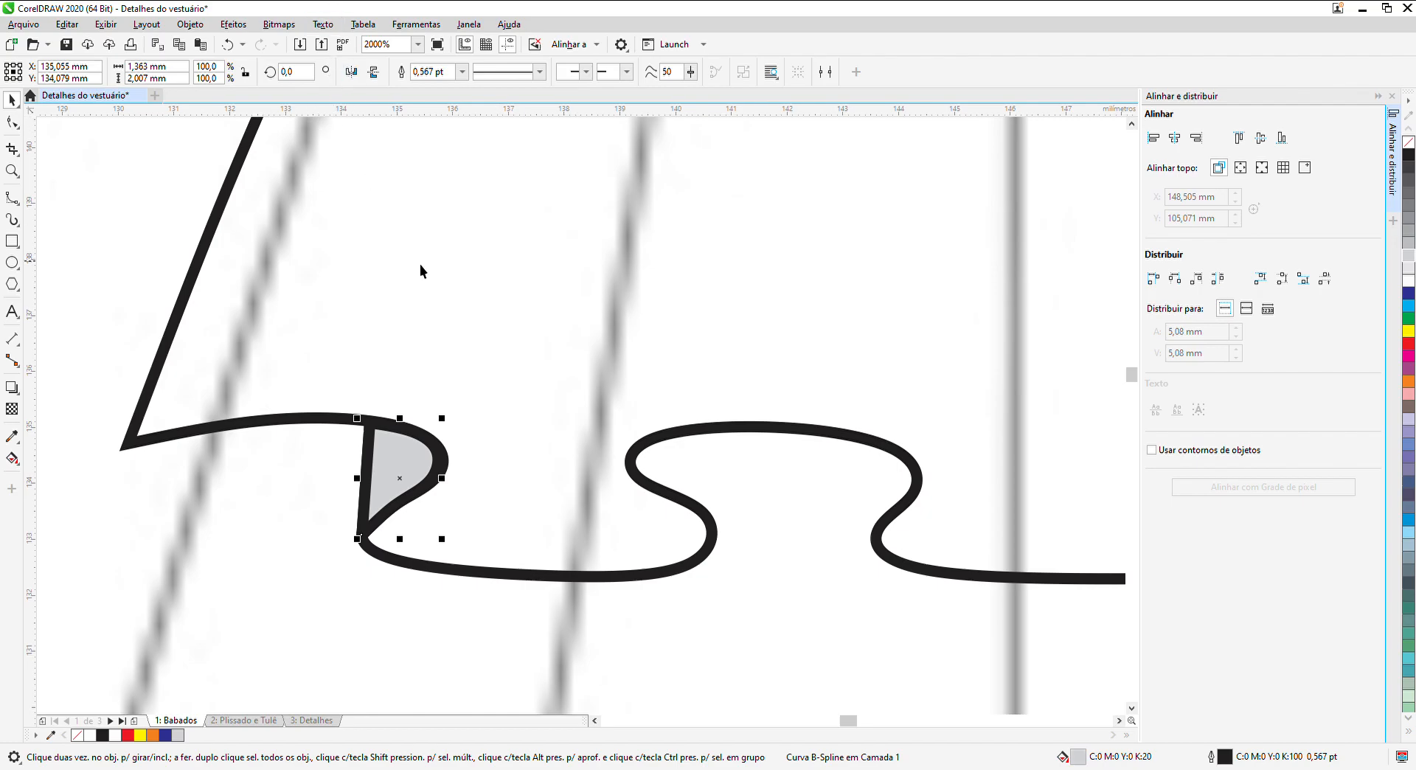
left_click_drag(401, 479, 885, 503)
left_click(12, 197)
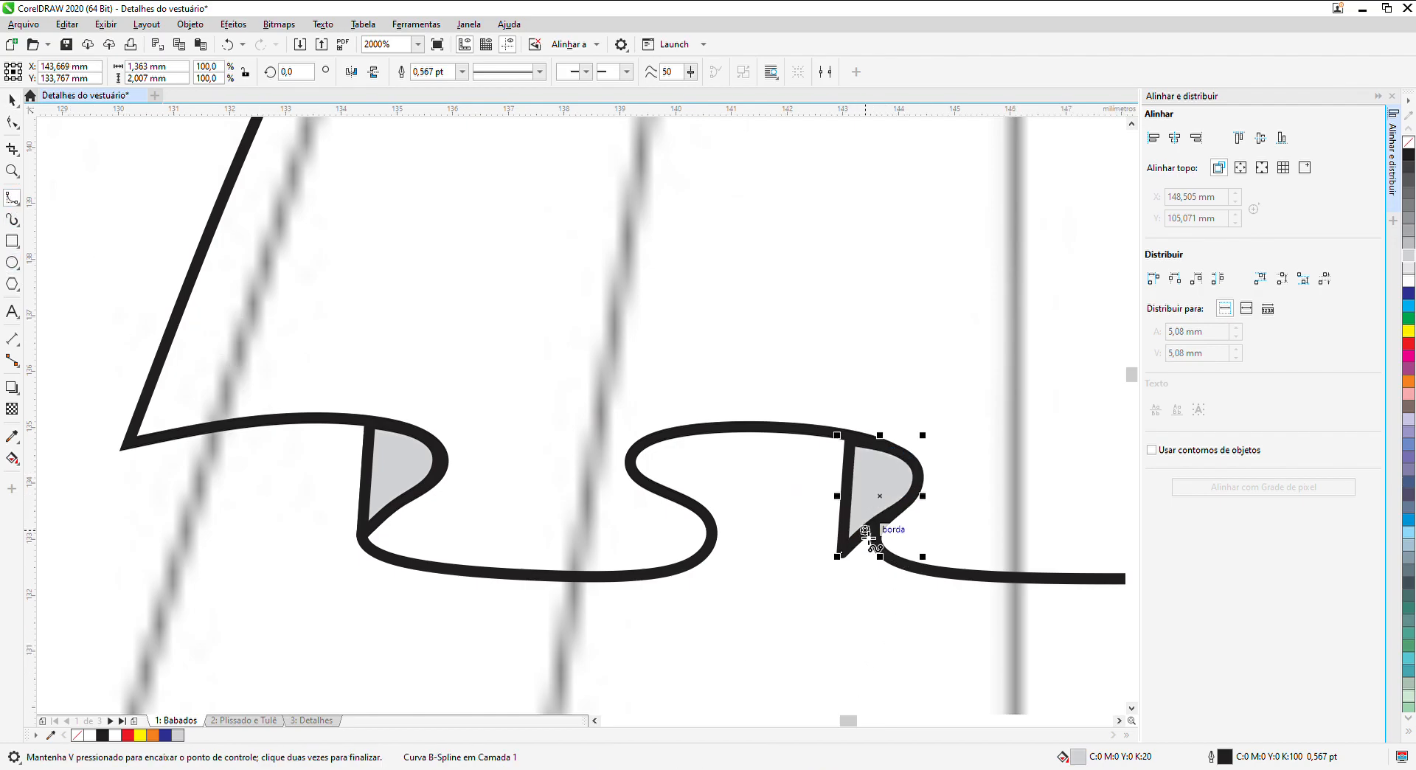
Step: Delete two control points from the copied fold shape's lower curve and move its lower tip onto the hem outline
left_click(13, 124)
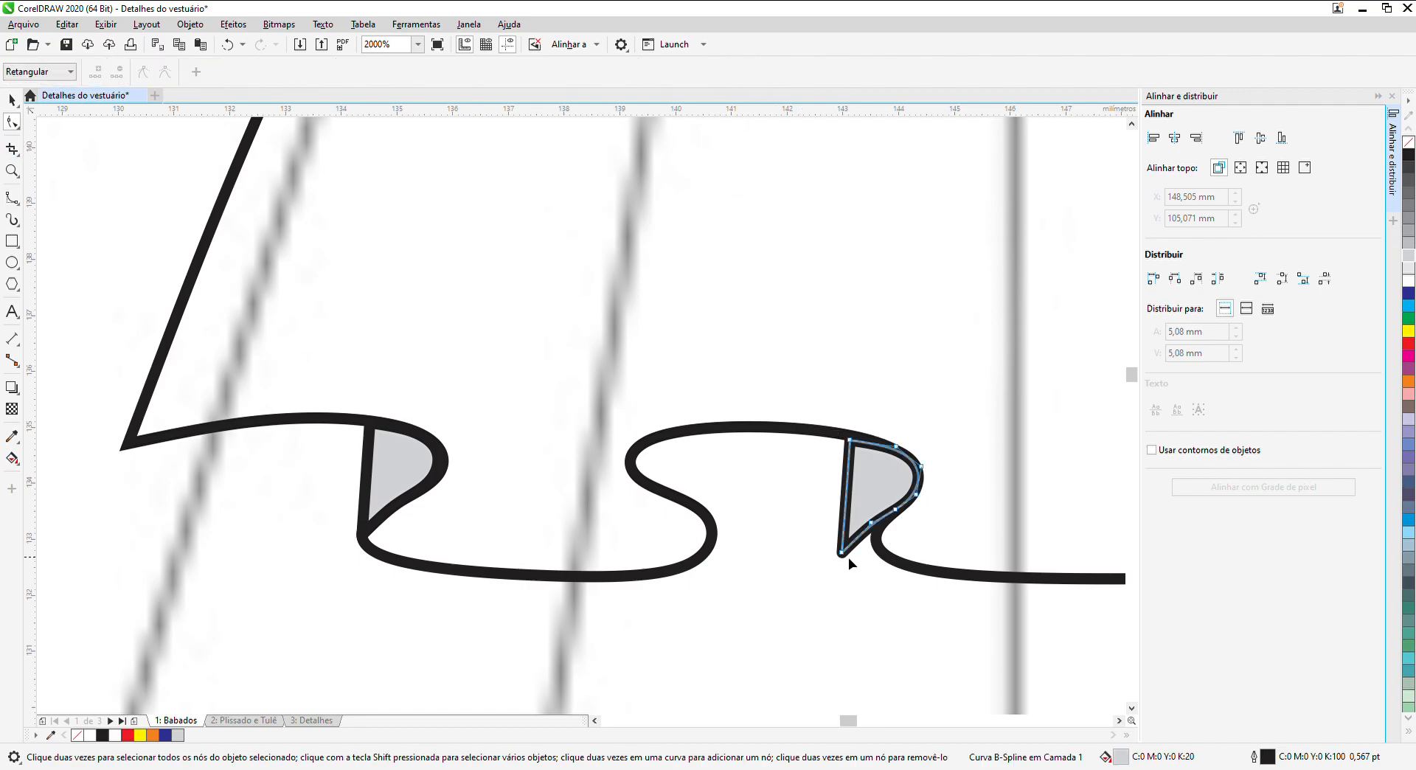
scroll(848, 557, "up", 2)
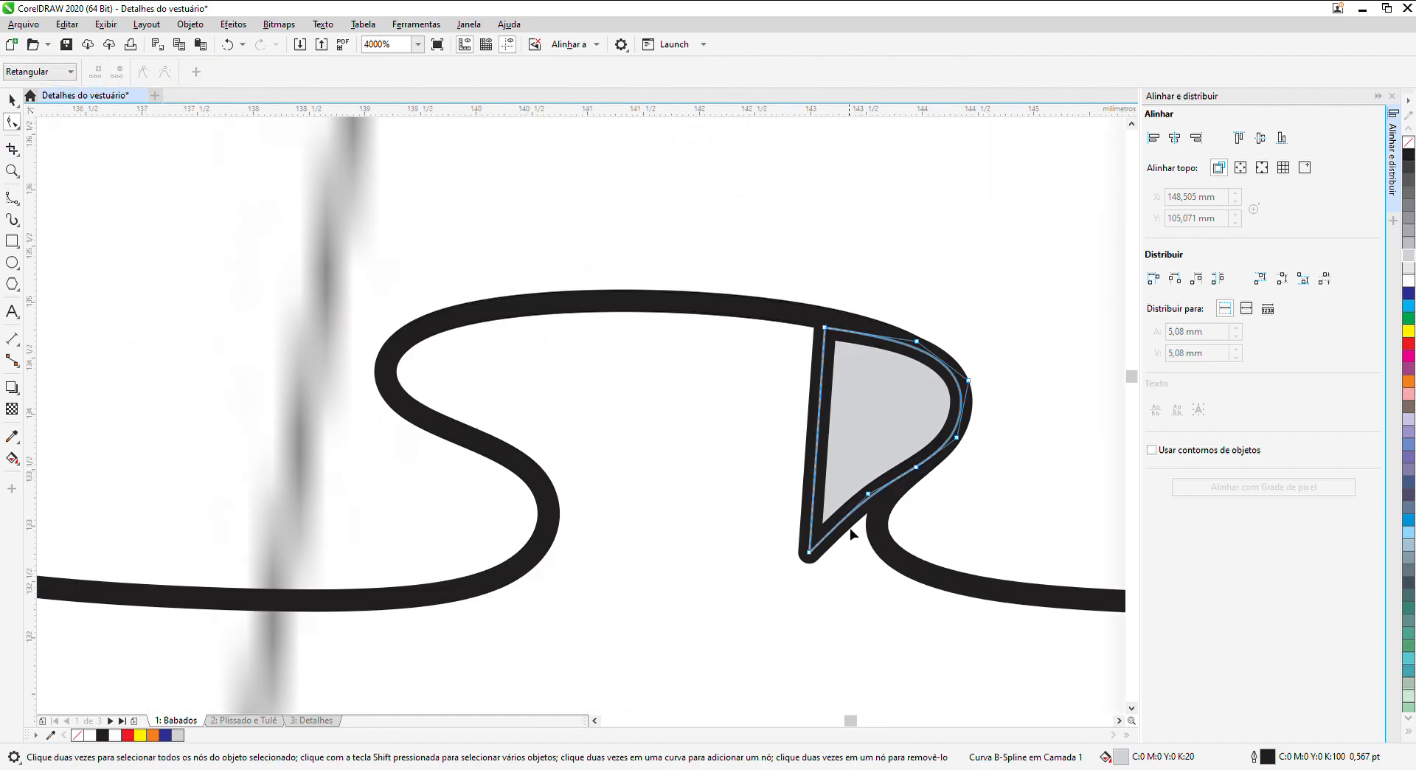
double_click(868, 493)
left_click_drag(810, 552, 876, 546)
left_click(916, 467)
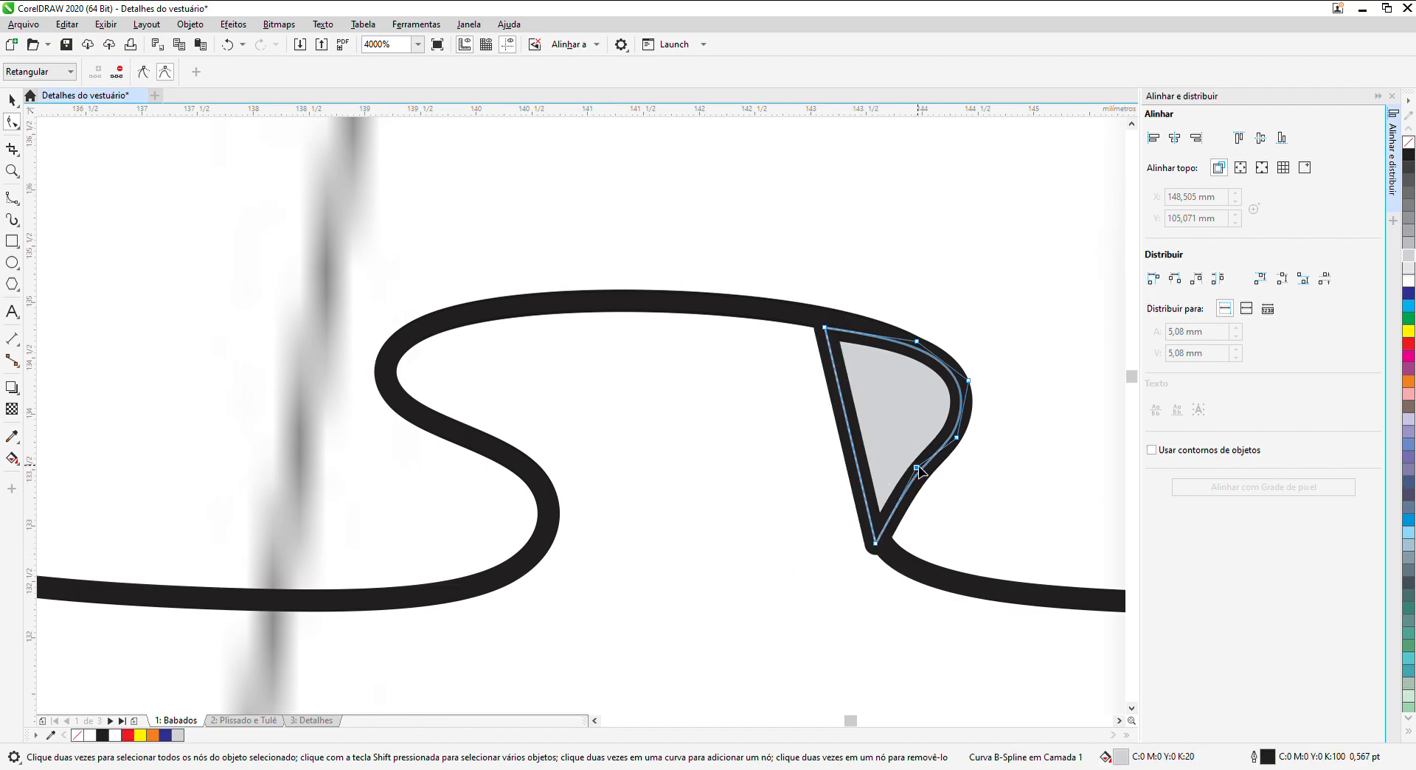
key("Delete")
left_click_drag(955, 439, 951, 434)
left_click_drag(876, 546, 878, 533)
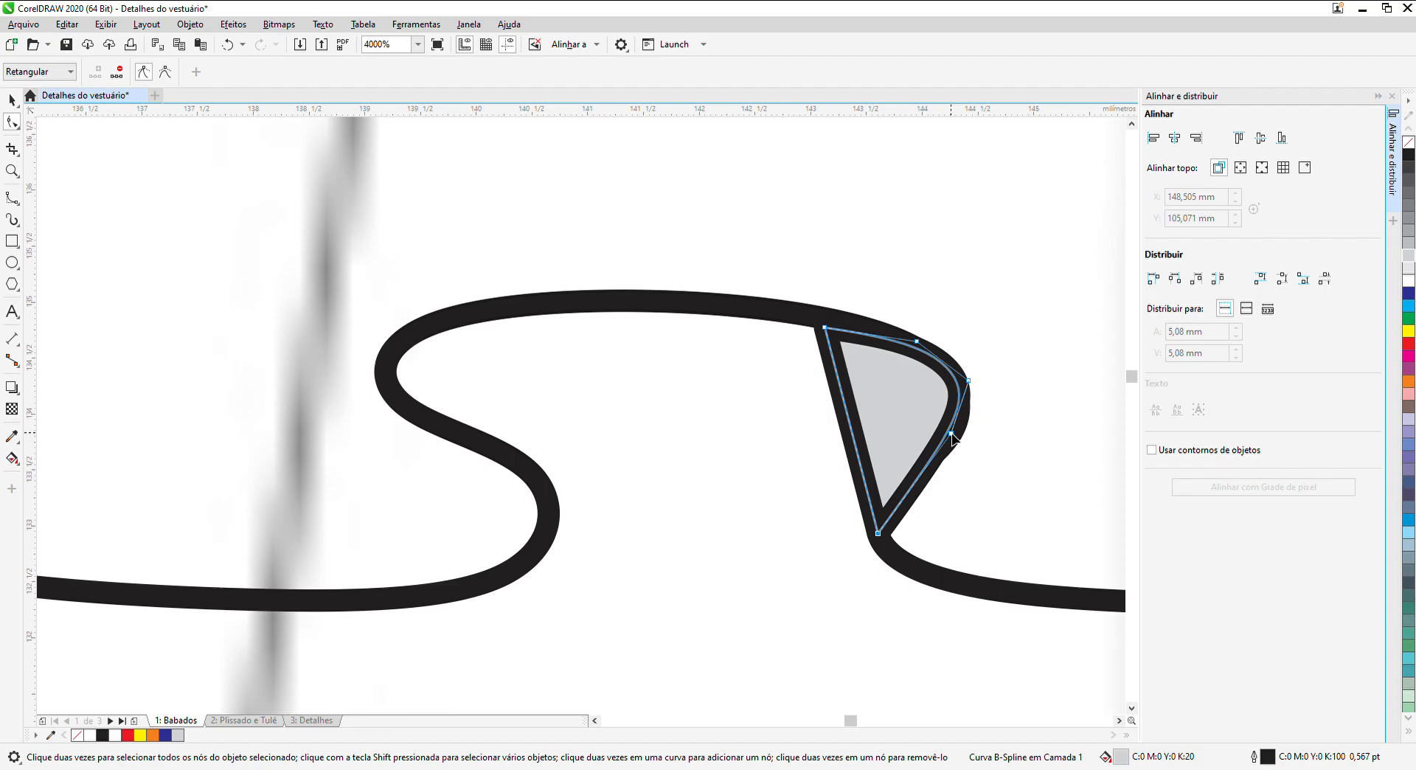
Step: Fit the copied shape to its fold by adding a lower control point and adjusting the side curve and upper corner
left_click(917, 344)
left_click_drag(916, 344, 908, 335)
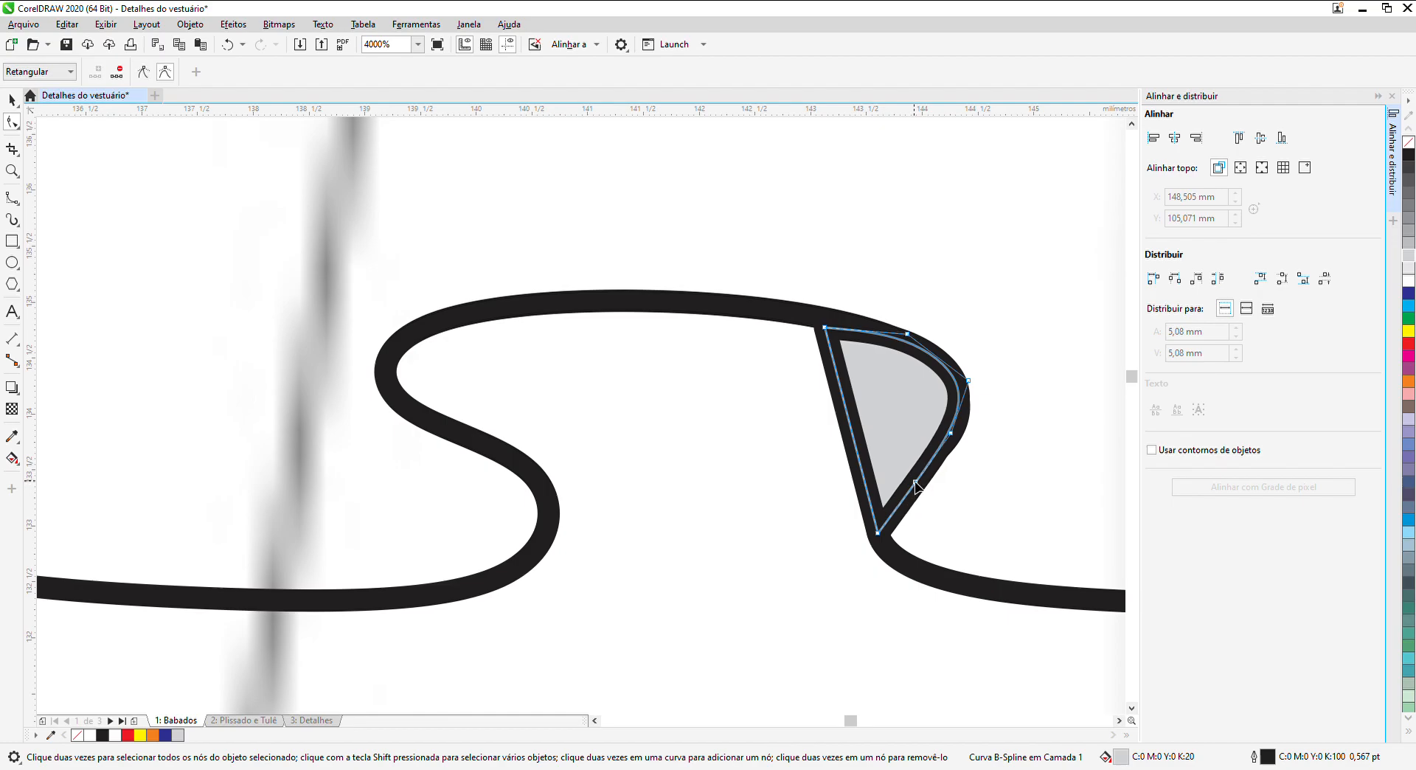
left_click_drag(914, 479, 910, 484)
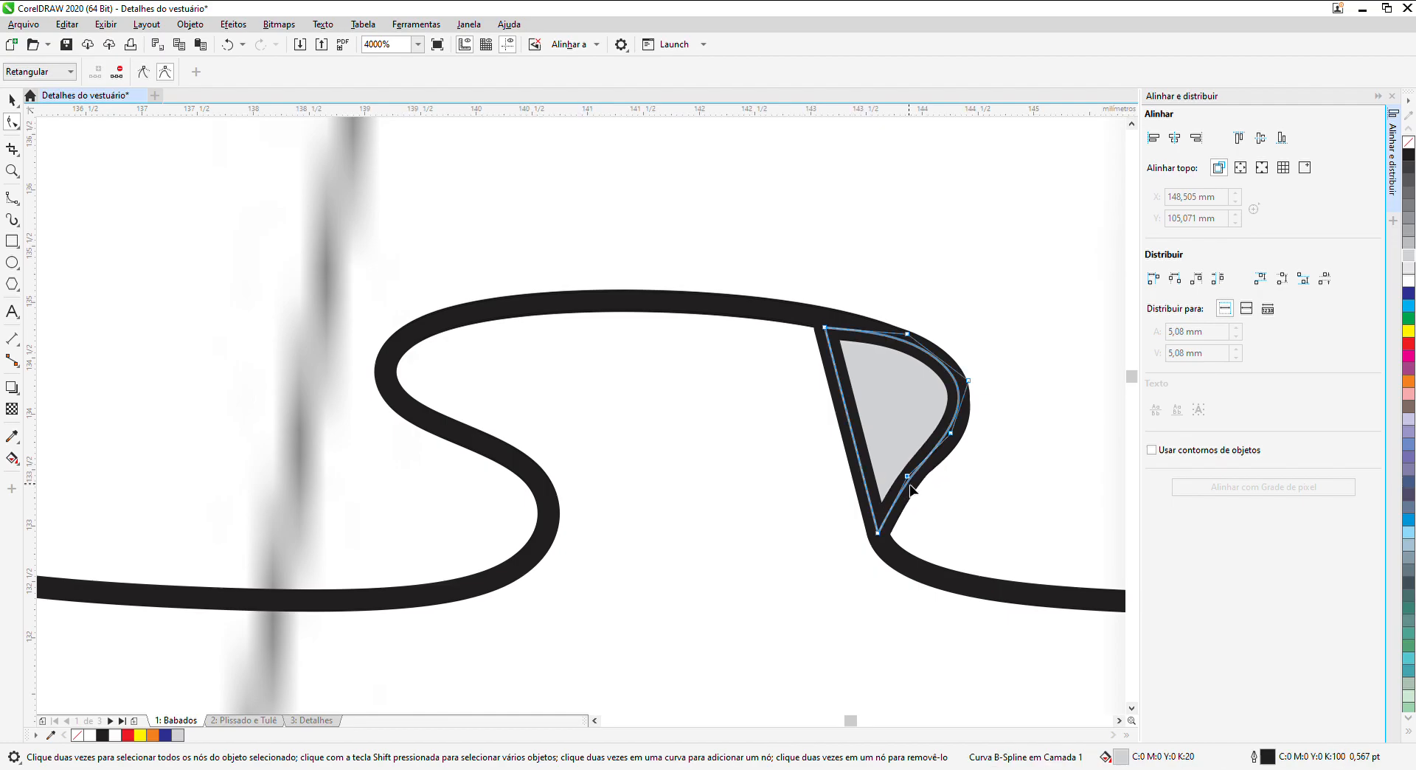
left_click(949, 438)
left_click_drag(950, 435, 962, 438)
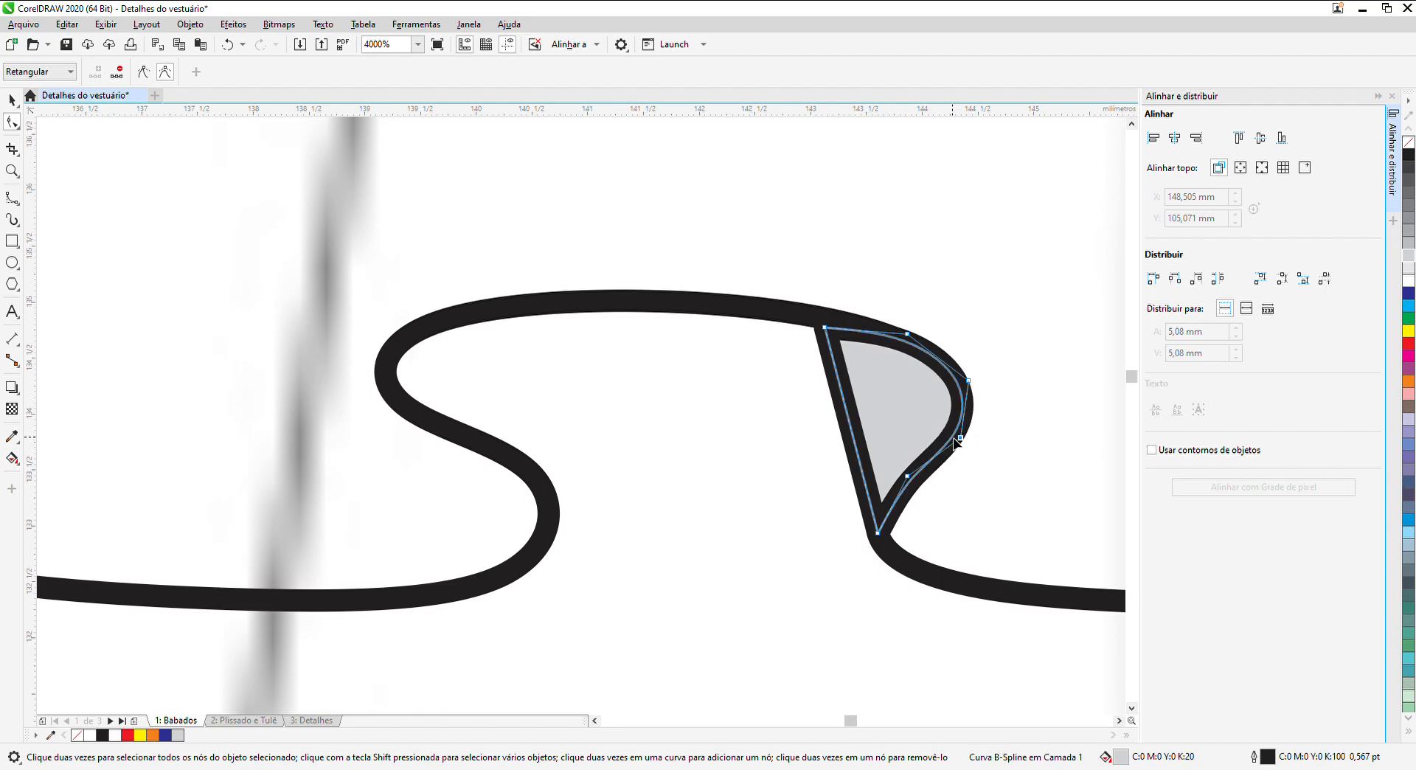
left_click(13, 99)
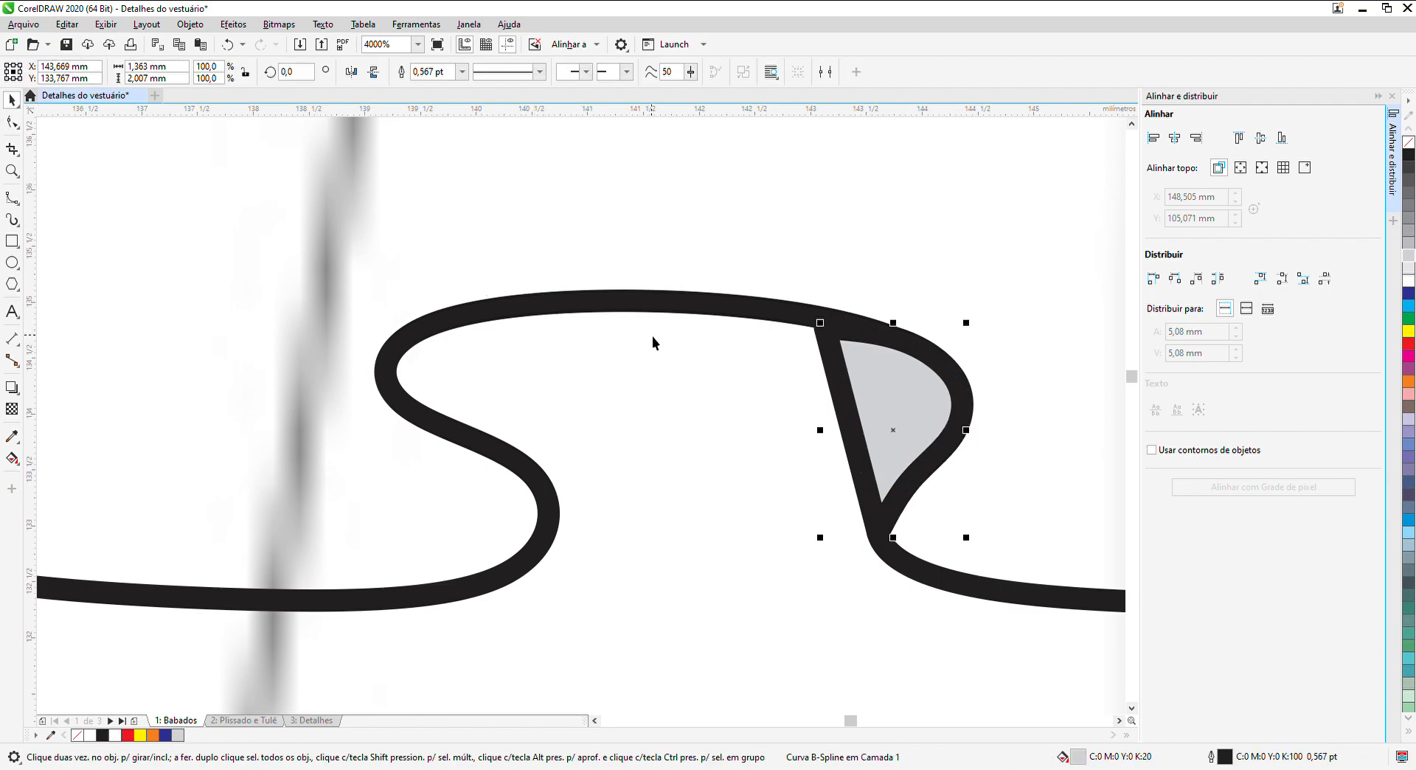
left_click(12, 122)
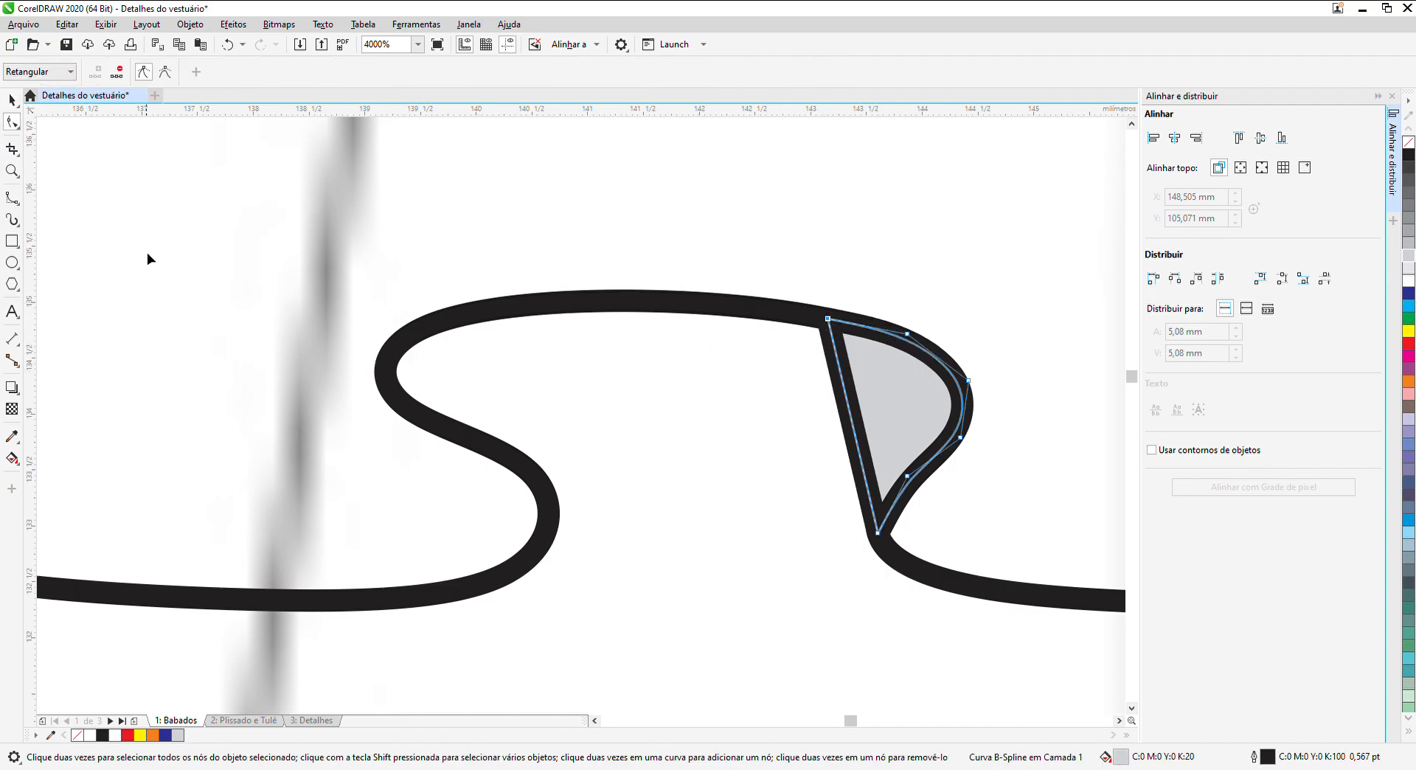
Step: Make a horizontally mirrored copy of the grey fold shape and move it into the middle hem fold
left_click(13, 100)
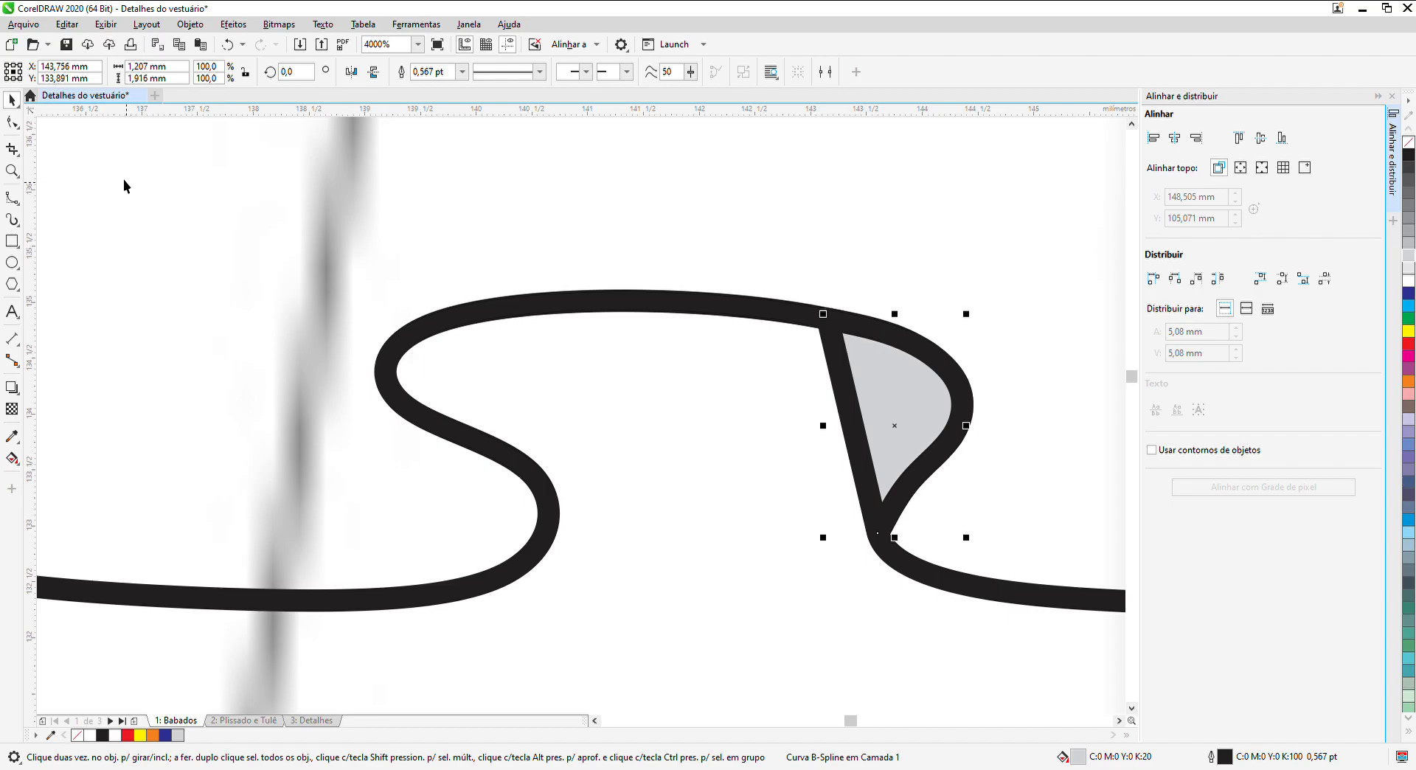
left_click(349, 75)
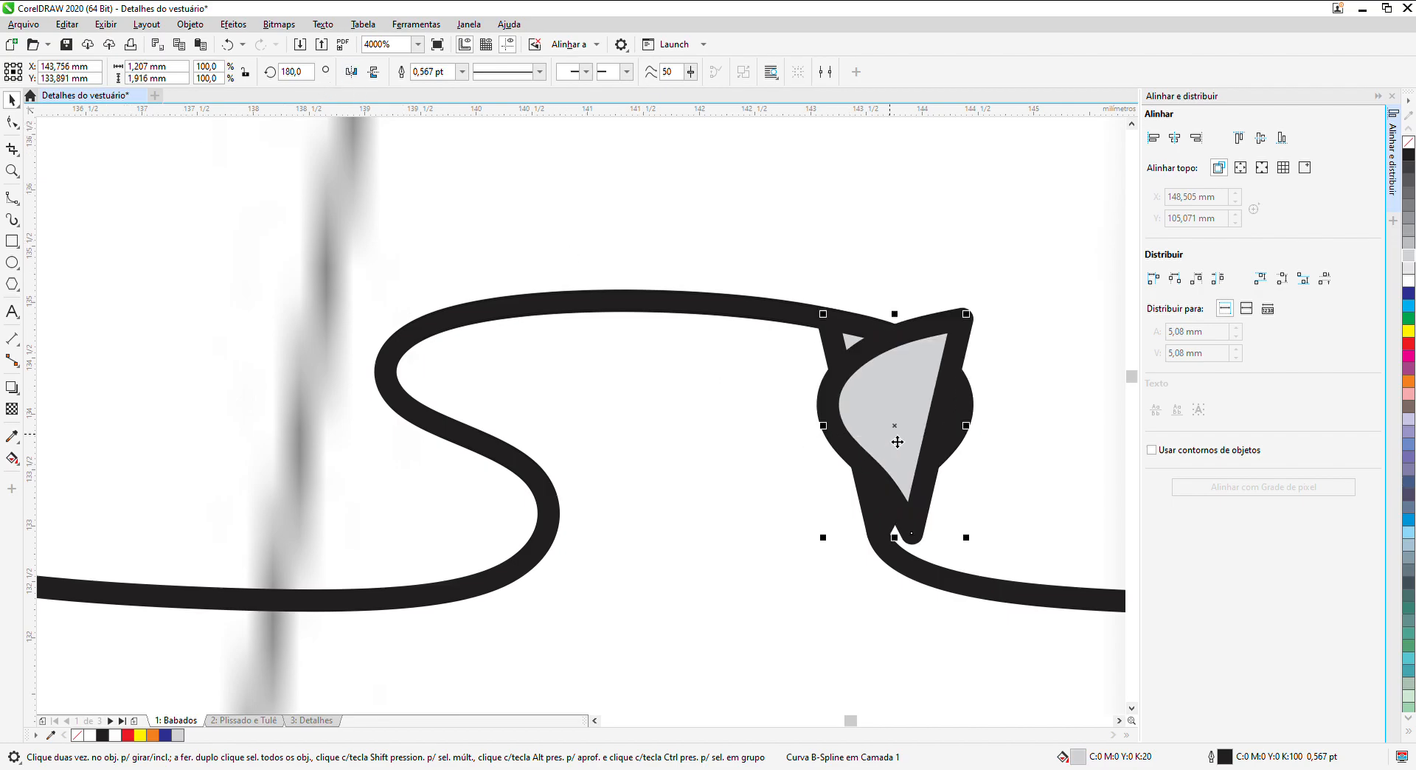
left_click_drag(845, 456, 491, 431)
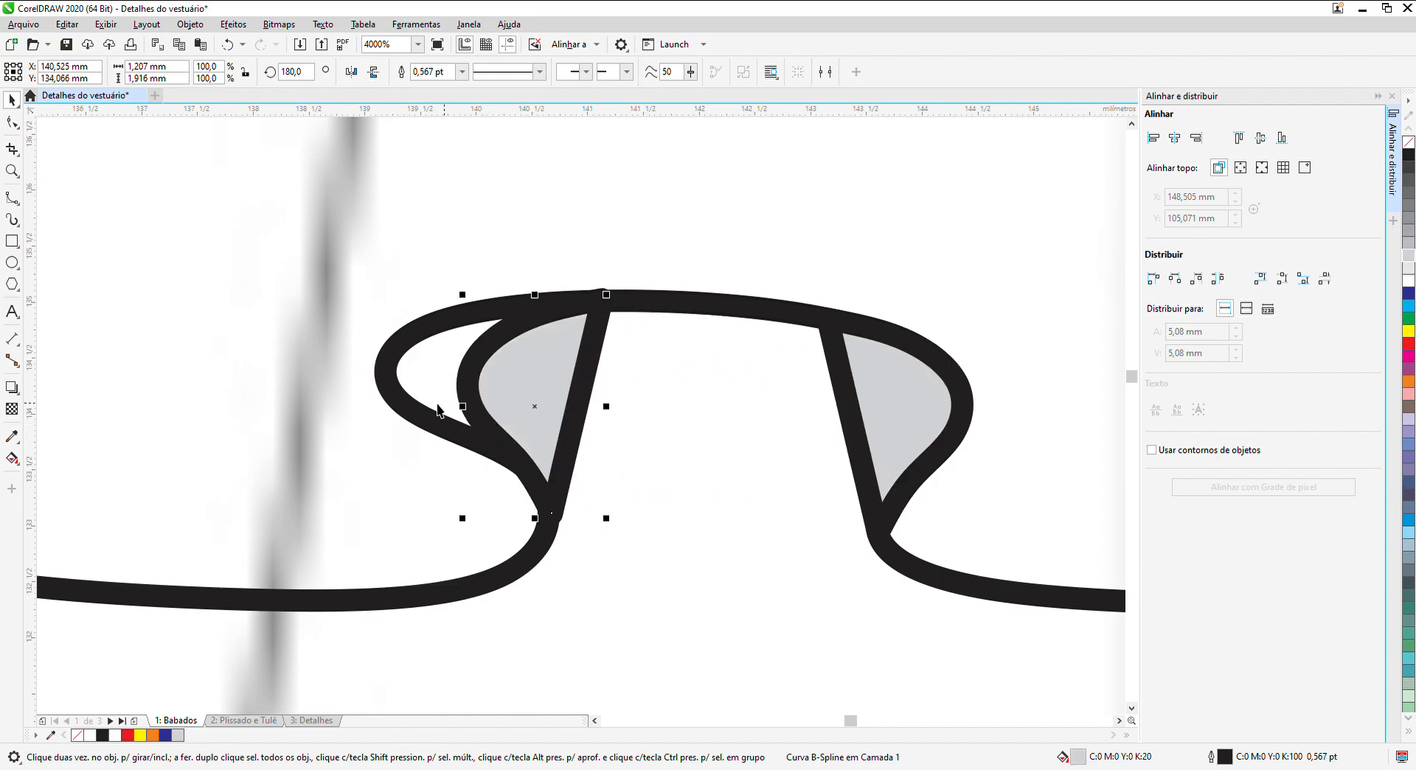
Step: Reshape the mirrored copy to fill the middle fold, stretching its curve outward and aligning both corners with the hem, and deselect it
left_click(9, 124)
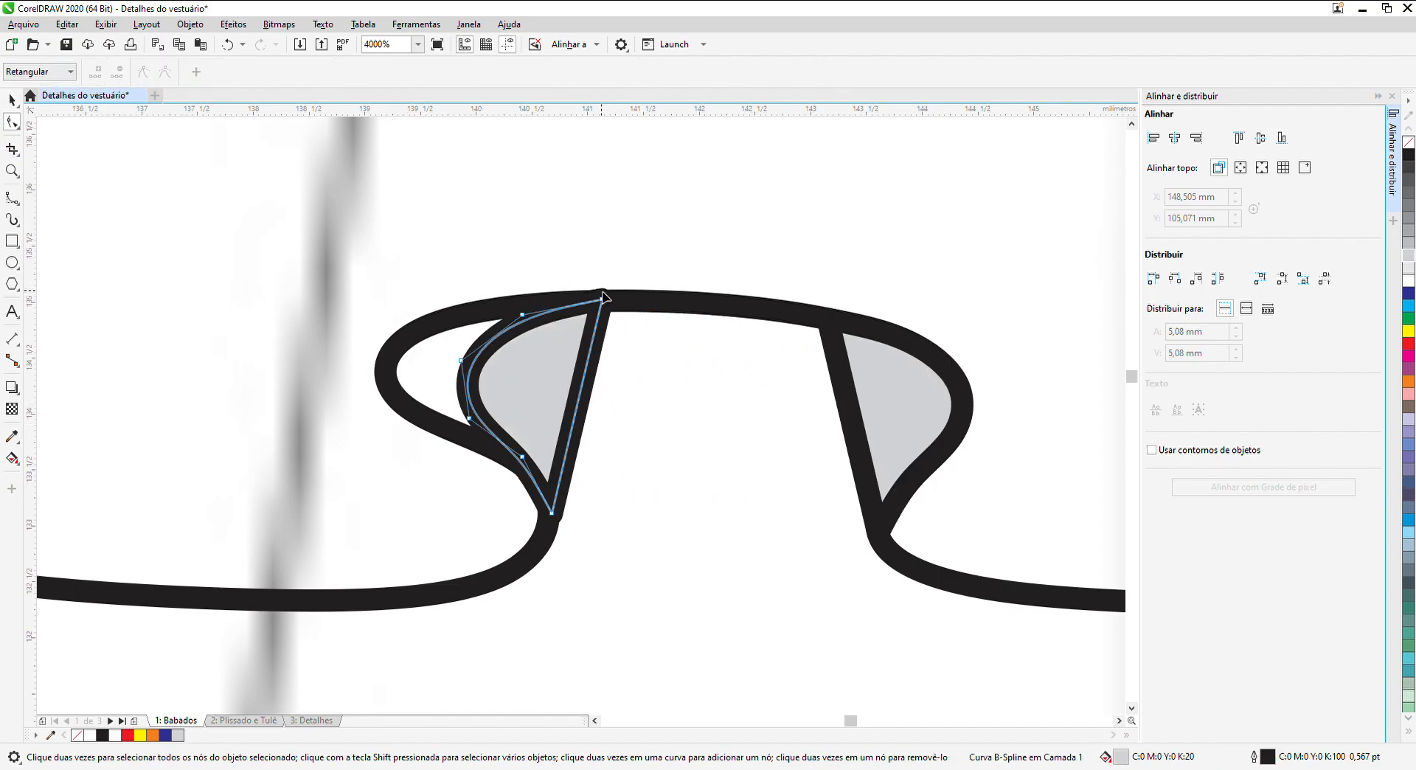
left_click_drag(604, 298, 559, 303)
left_click_drag(463, 362, 345, 351)
left_click_drag(522, 316, 504, 307)
left_click_drag(468, 420, 449, 432)
left_click_drag(555, 512, 549, 519)
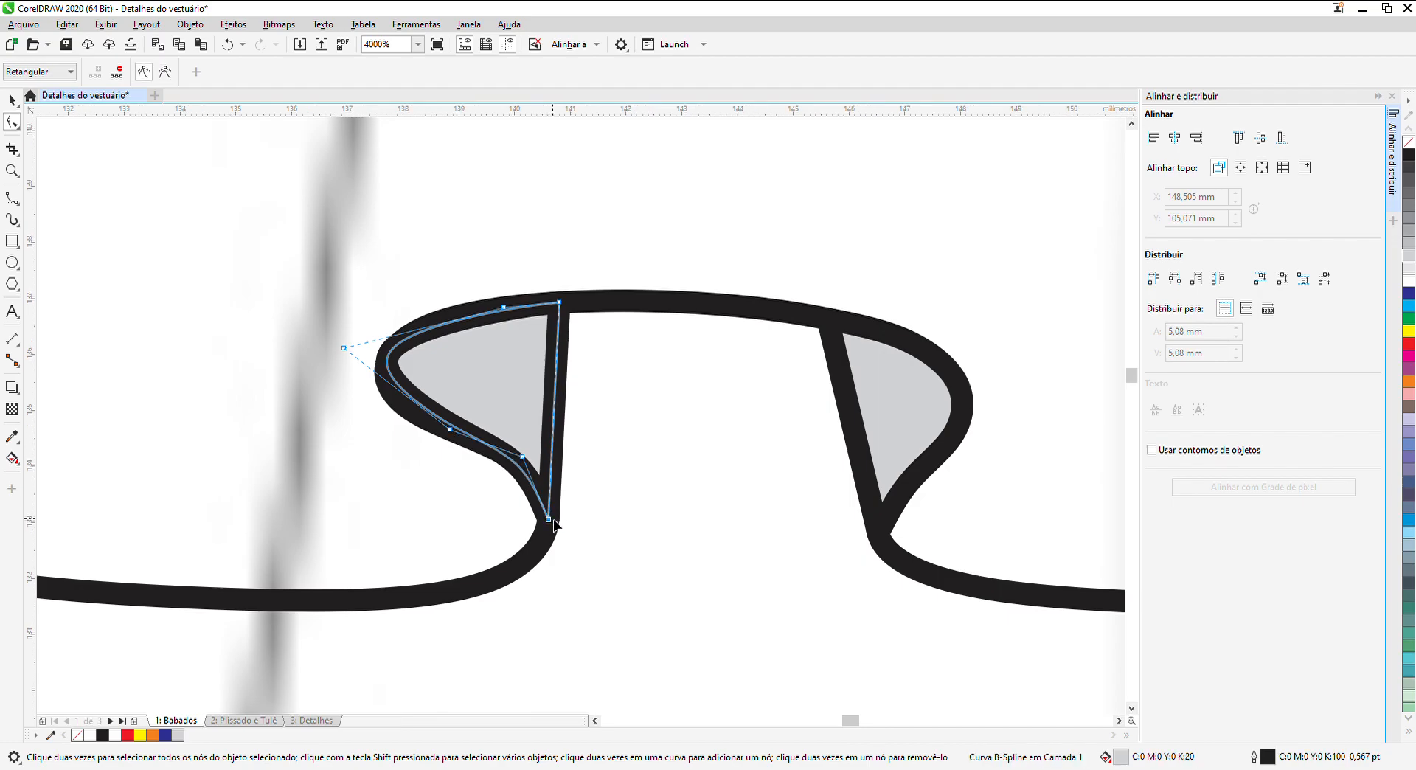
scroll(549, 518, "down", 3)
left_click(12, 99)
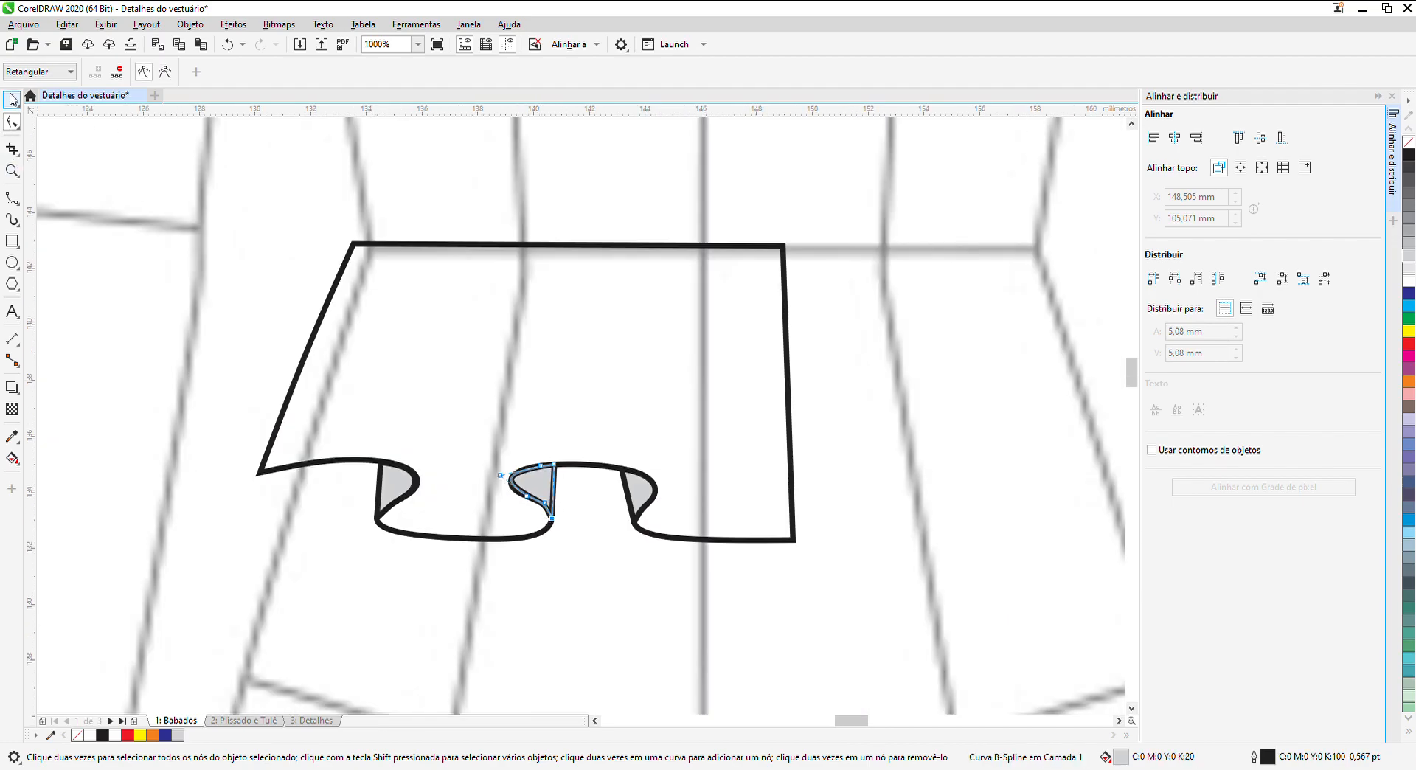
left_click(135, 321)
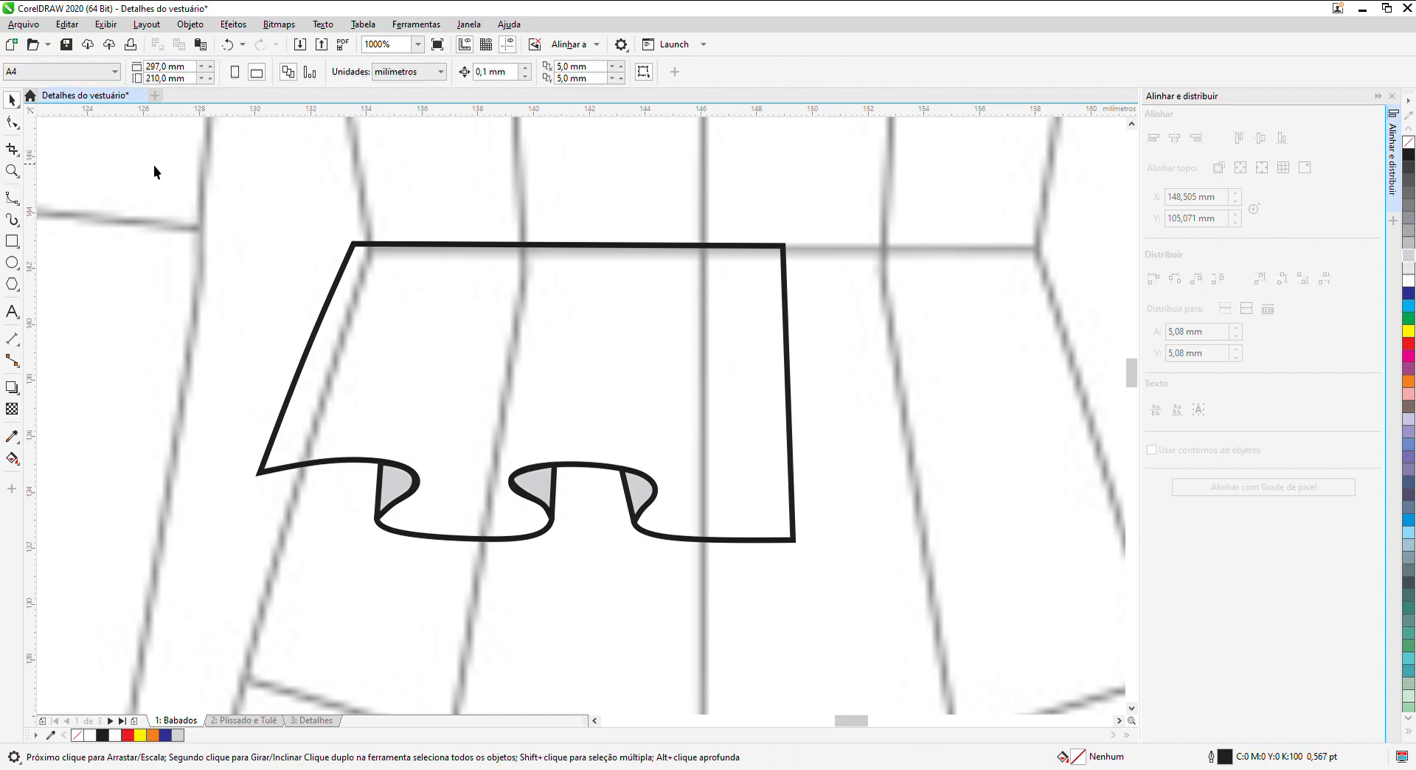
Step: Fine-tune the lower curve of the middle fold's grey shape to match the hem outline
left_click(13, 123)
scroll(503, 471, "up", 1)
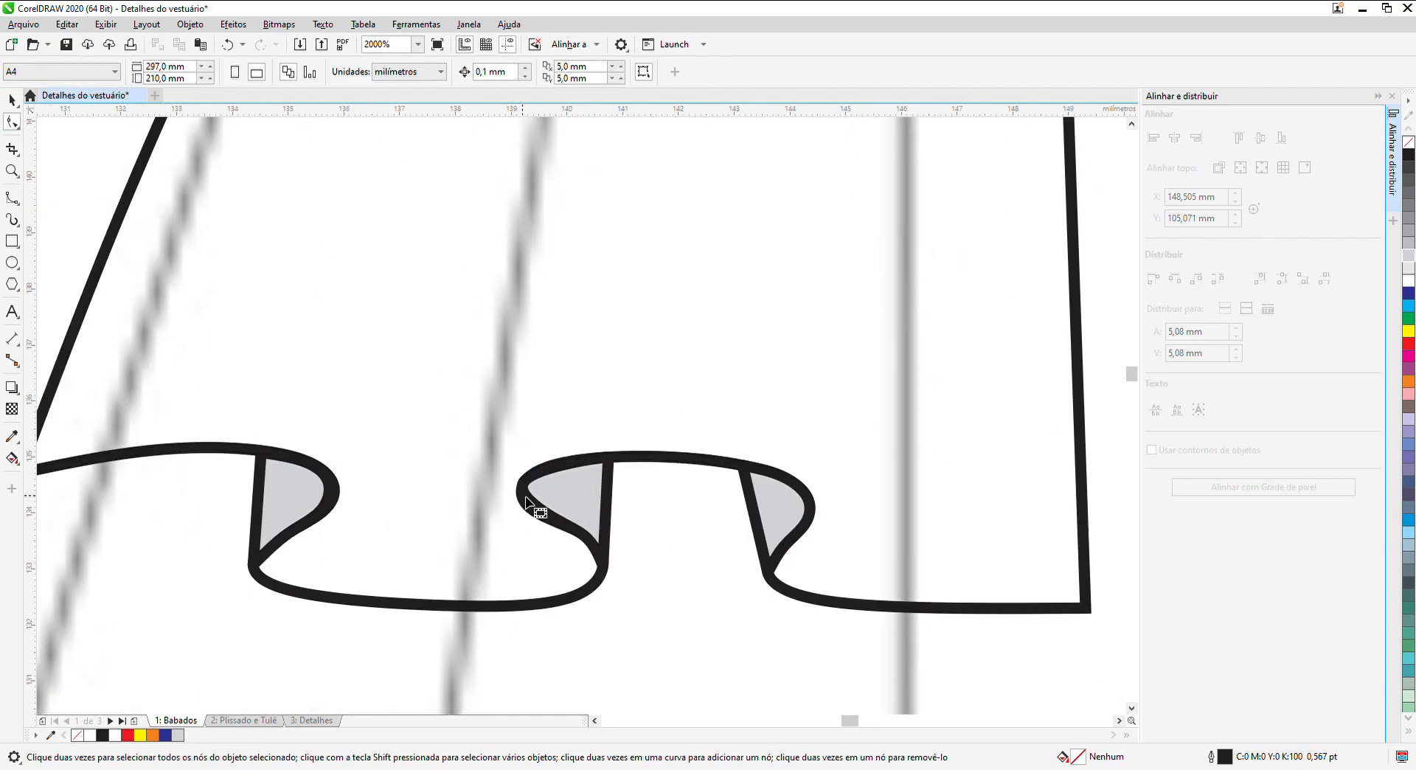
left_click(535, 505)
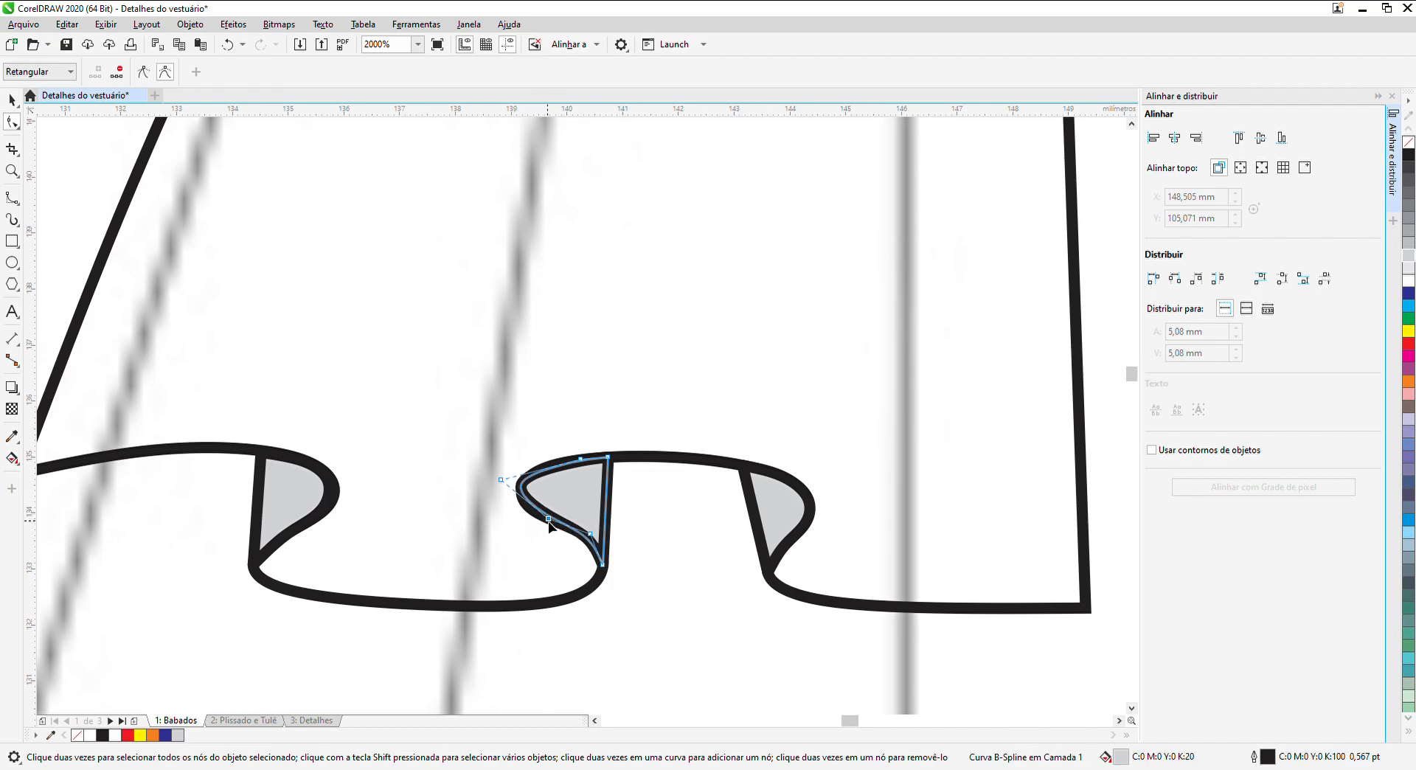
scroll(554, 527, "down", 1)
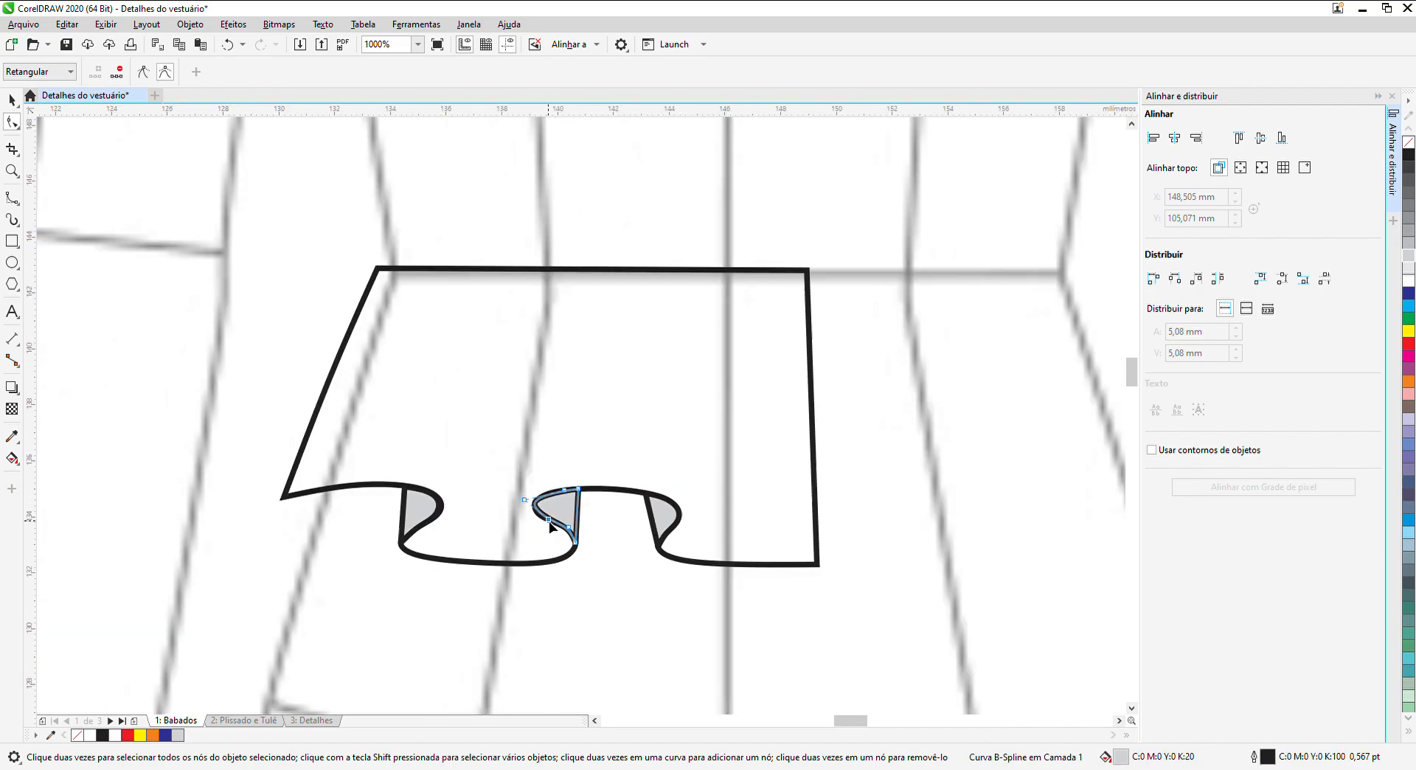
left_click(12, 99)
left_click(118, 279)
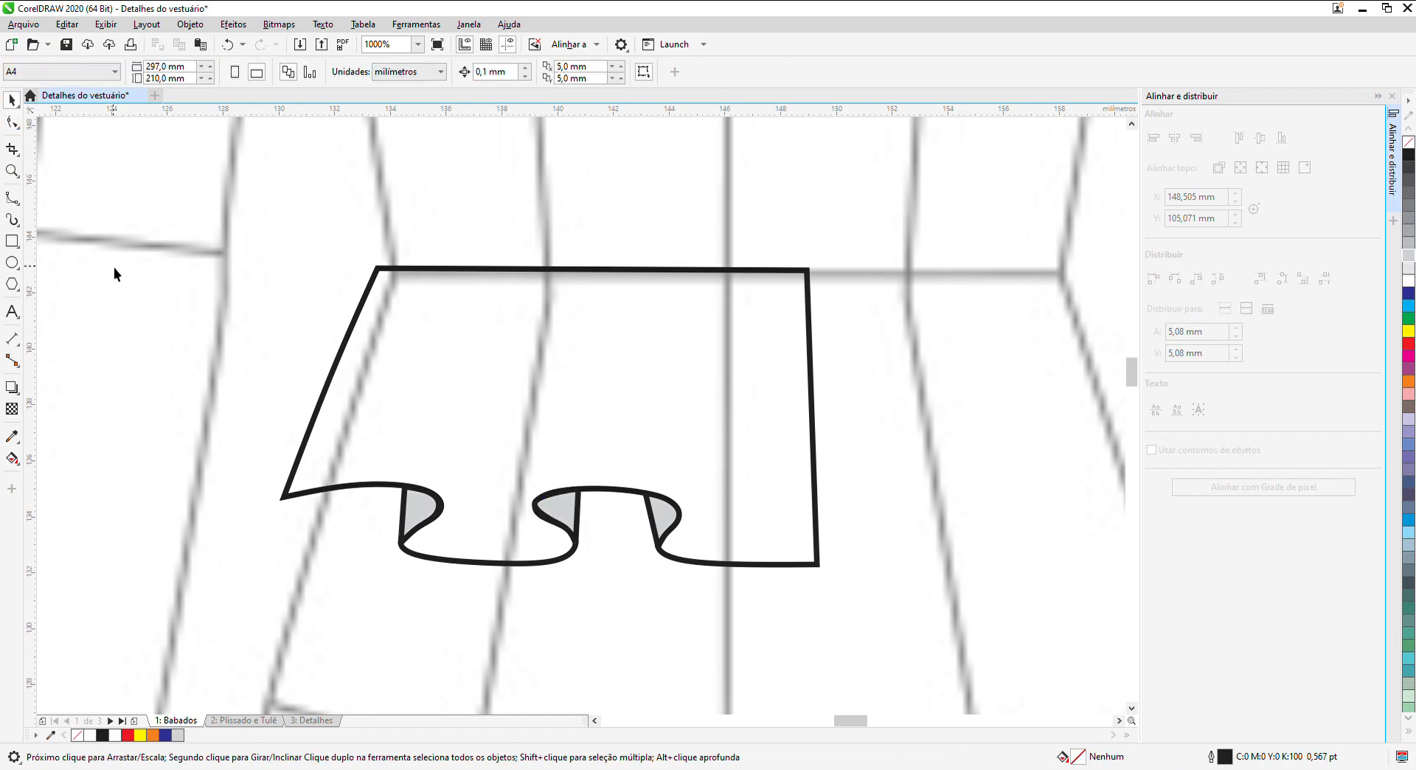
left_click(413, 271)
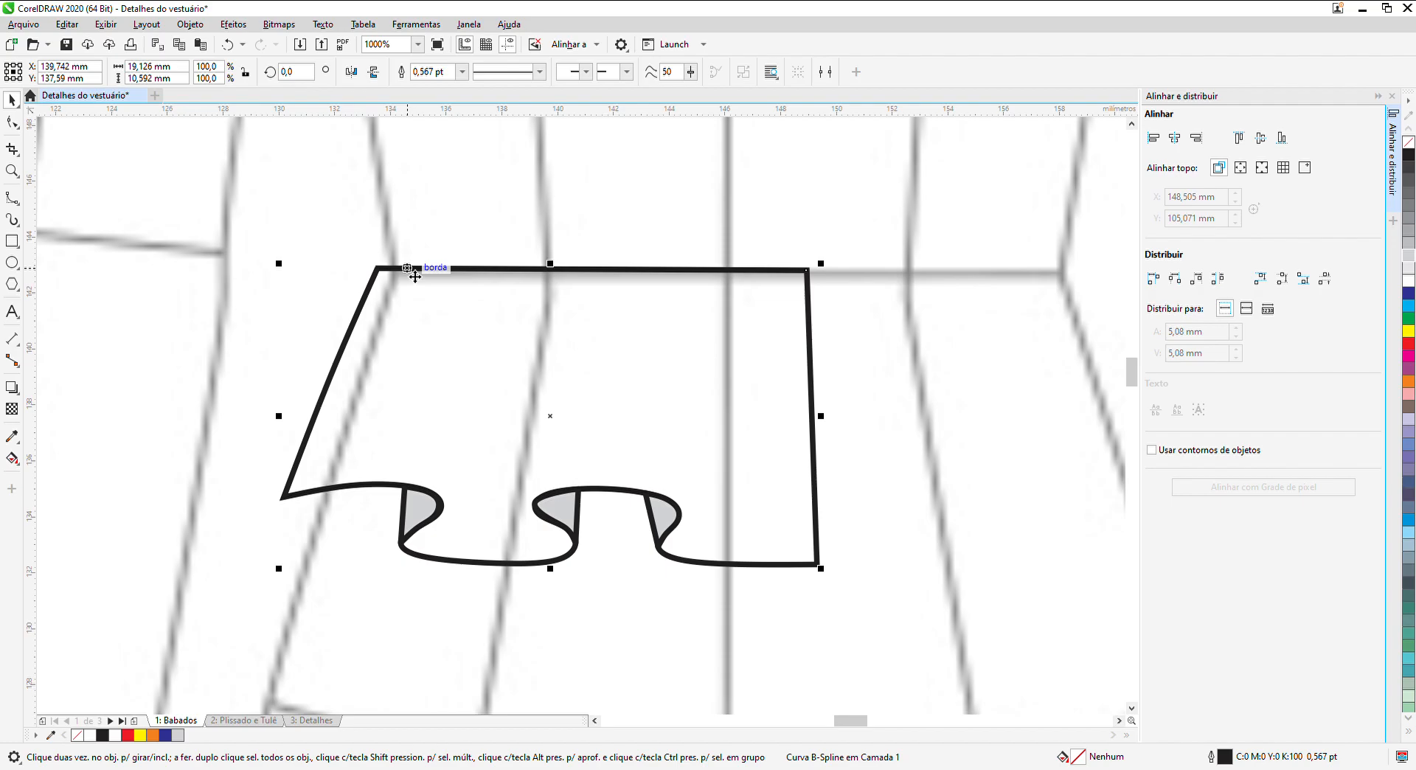
left_click(84, 179)
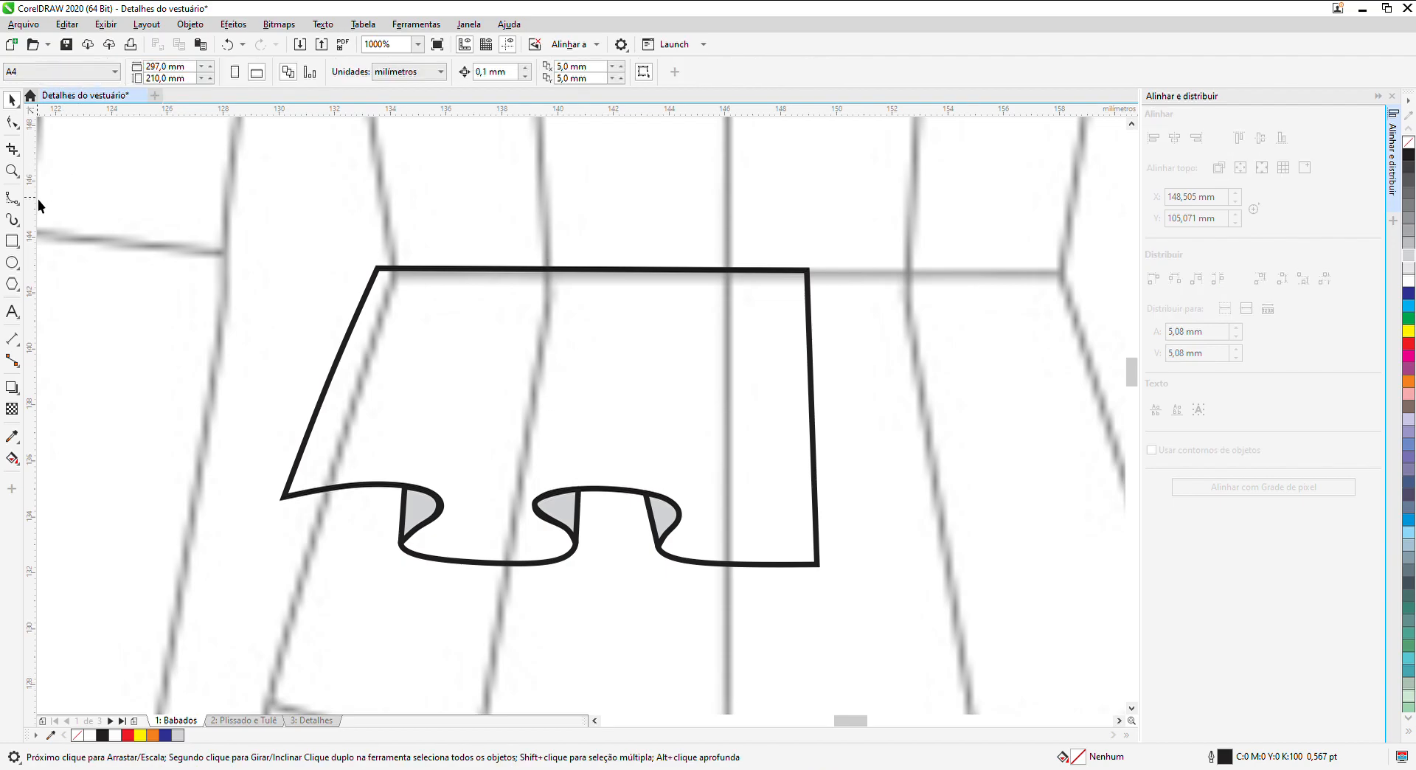
Step: Draw three straight fold lines with the 2-Point Line tool, each running upward from the outer curve of a hem fold, and deselect
left_click(13, 201)
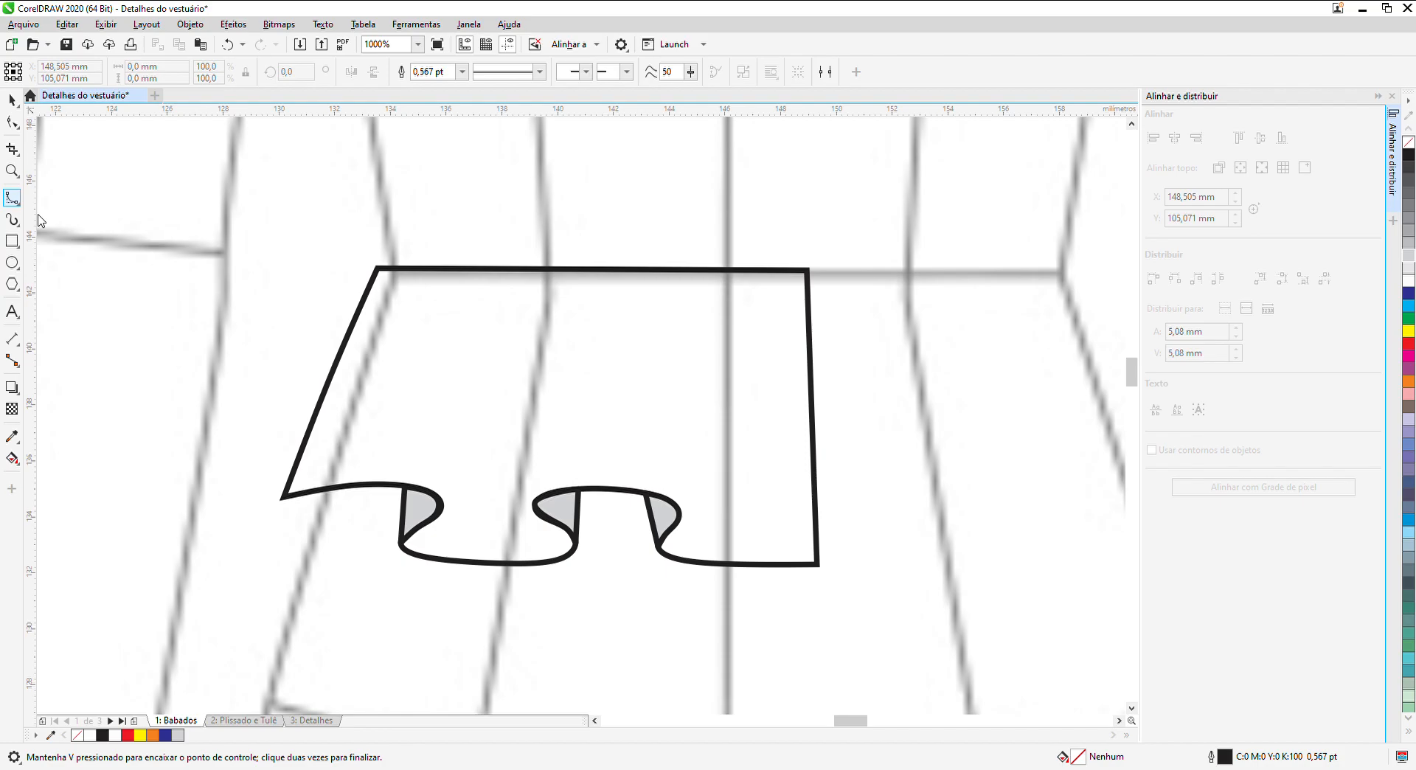
left_click(39, 222)
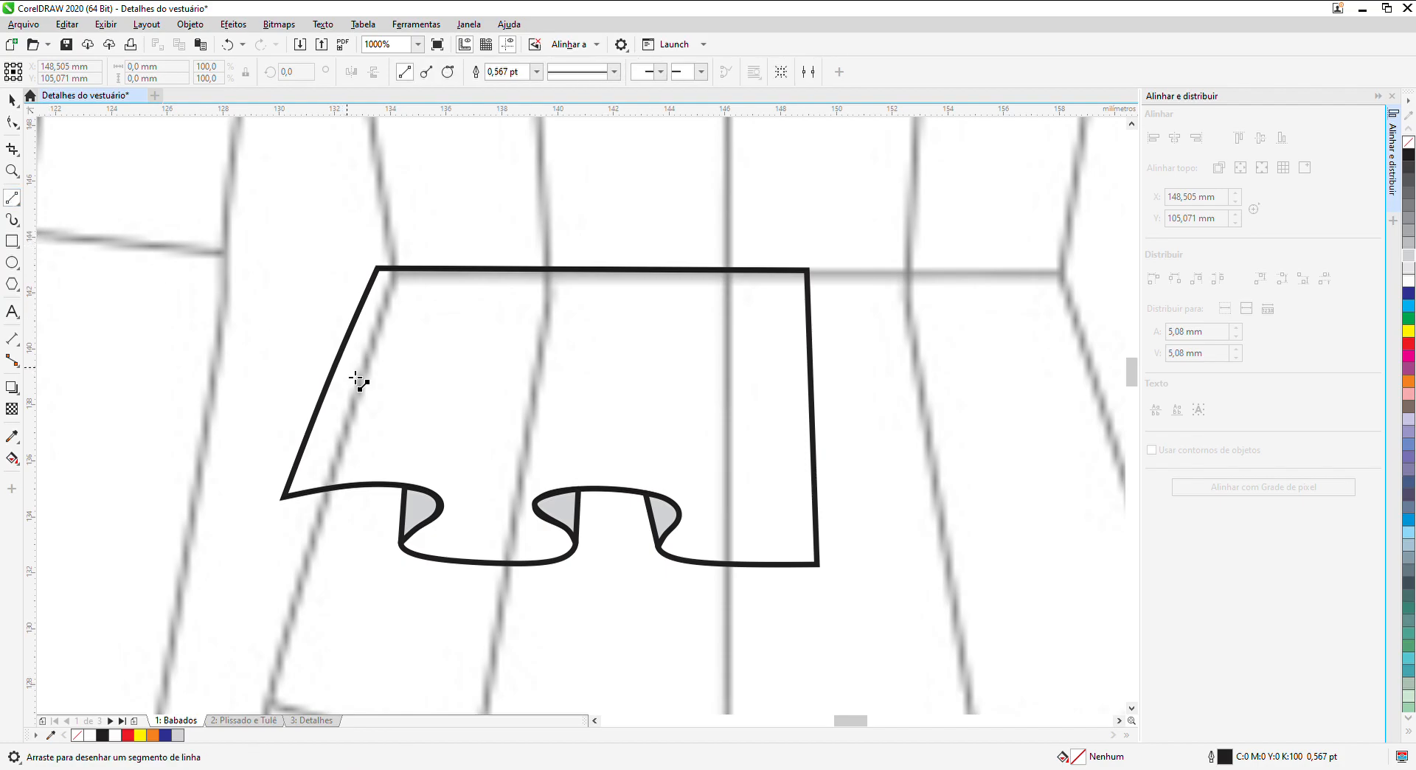
left_click_drag(441, 505, 441, 353)
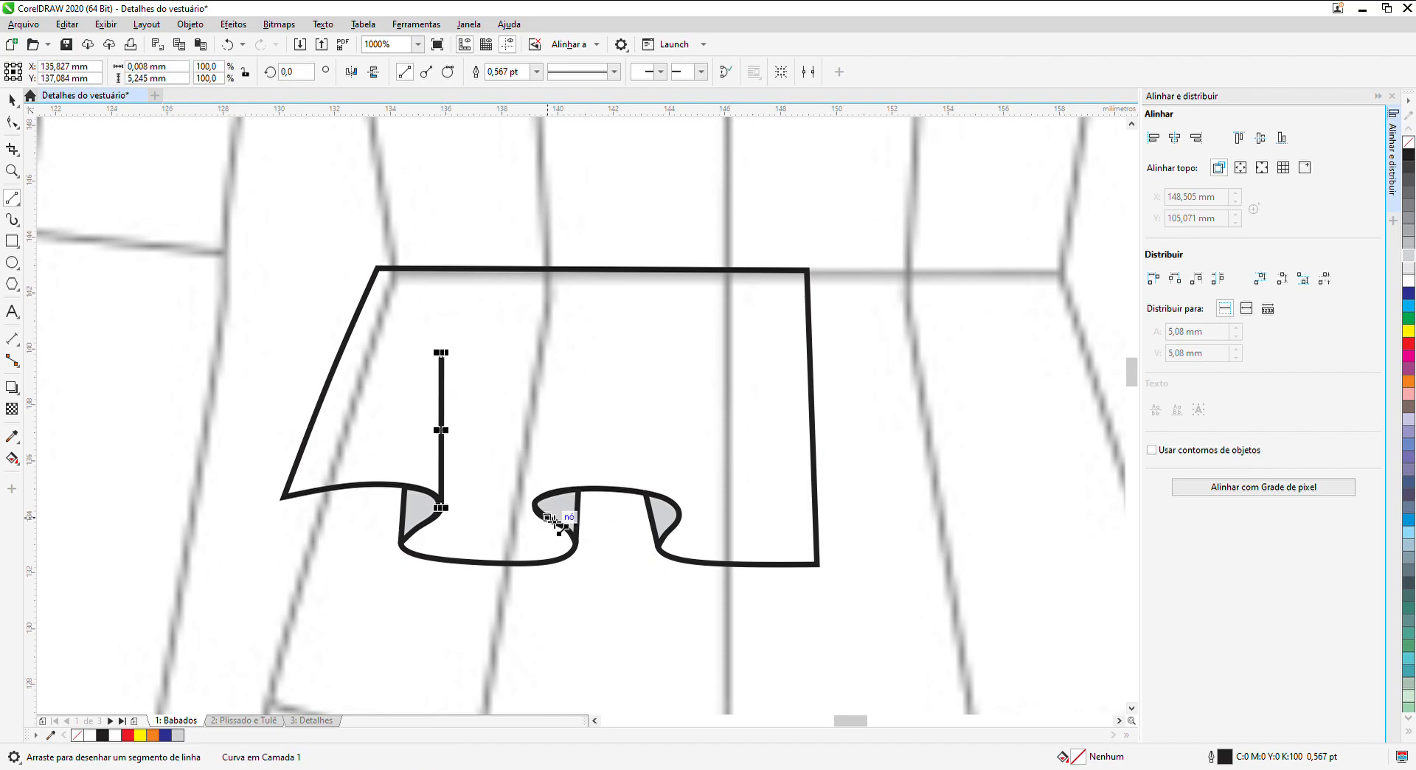
left_click_drag(534, 501, 567, 341)
left_click_drag(677, 507, 648, 349)
left_click(12, 101)
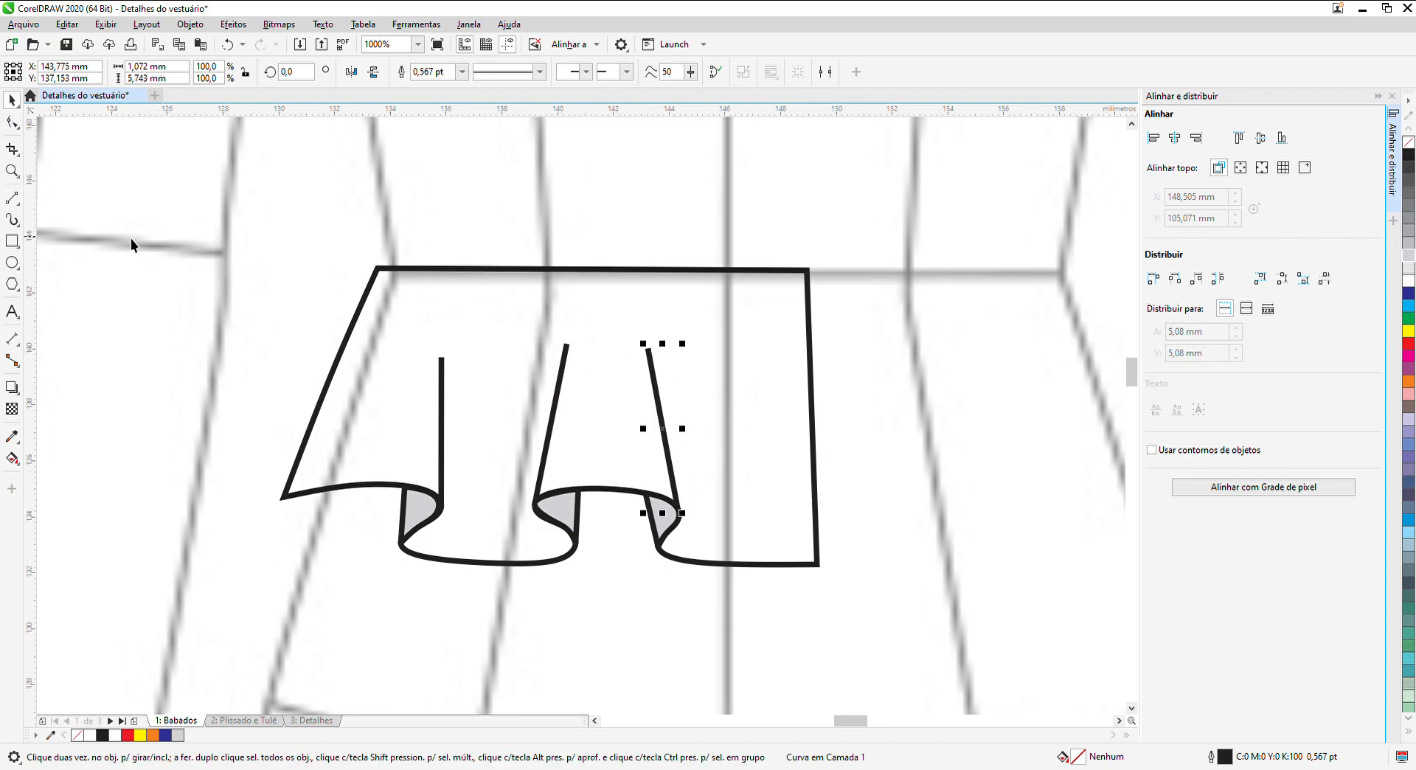
left_click(130, 242)
Step: Make a horizontally mirrored copy of the ruffle outline and place it over the other half of the body, overlapping the original
left_click(582, 313)
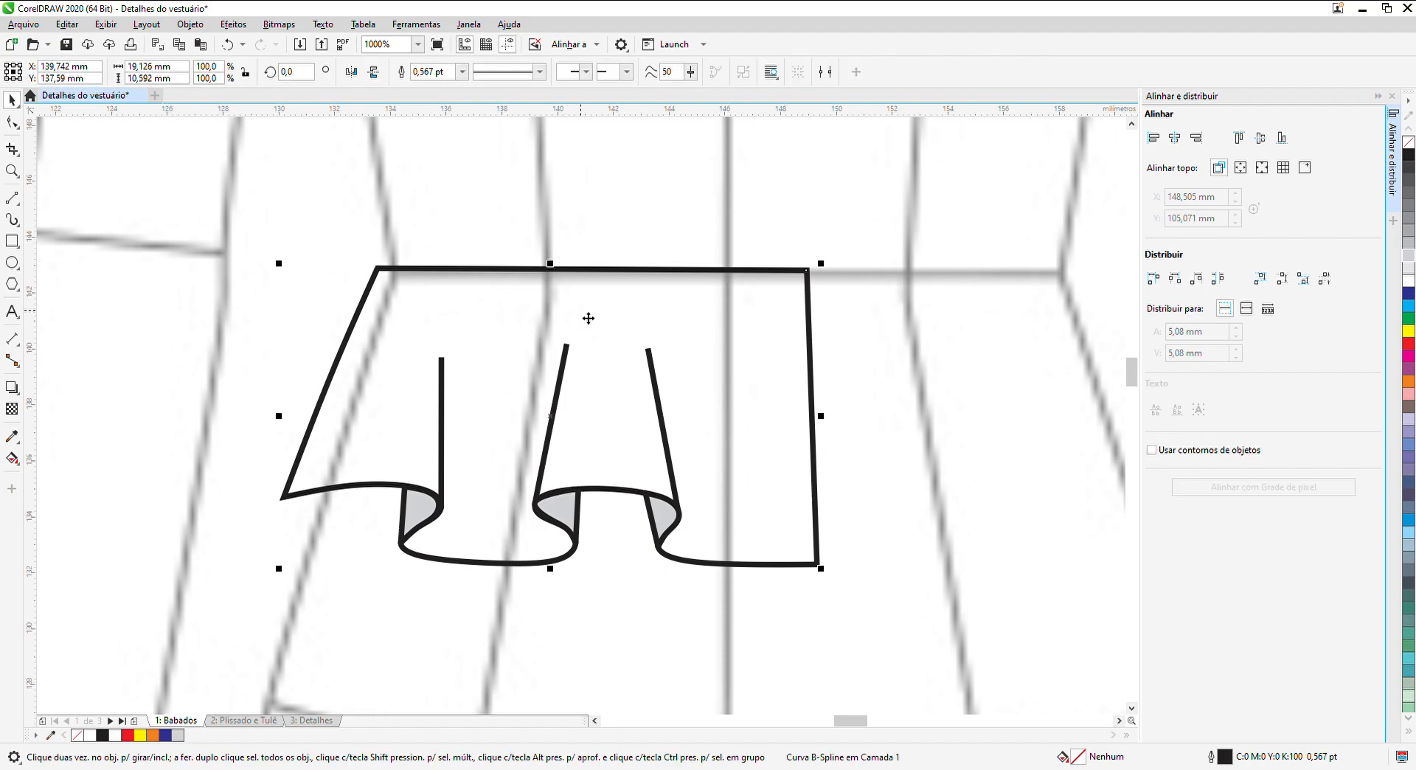
key("ctrl+c")
key("ctrl+v")
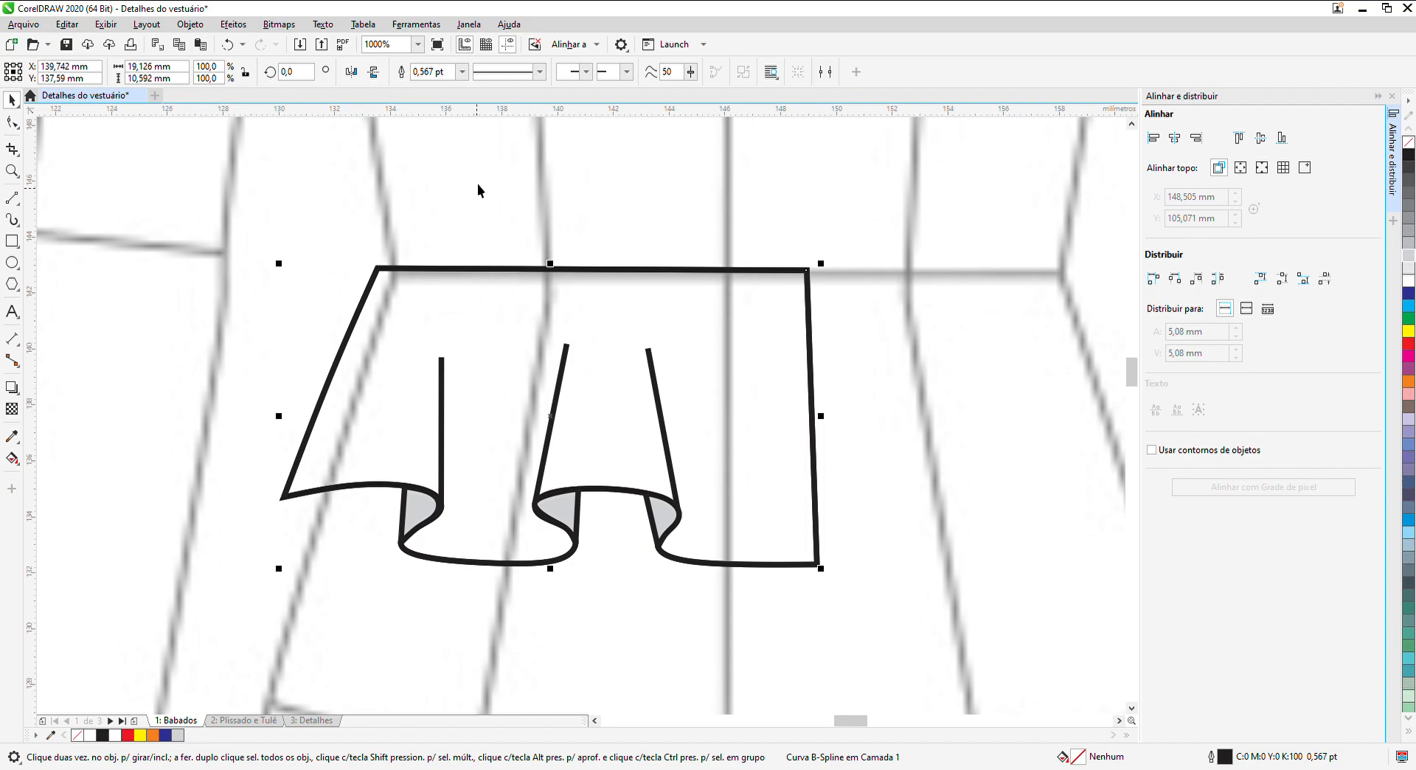
left_click(352, 71)
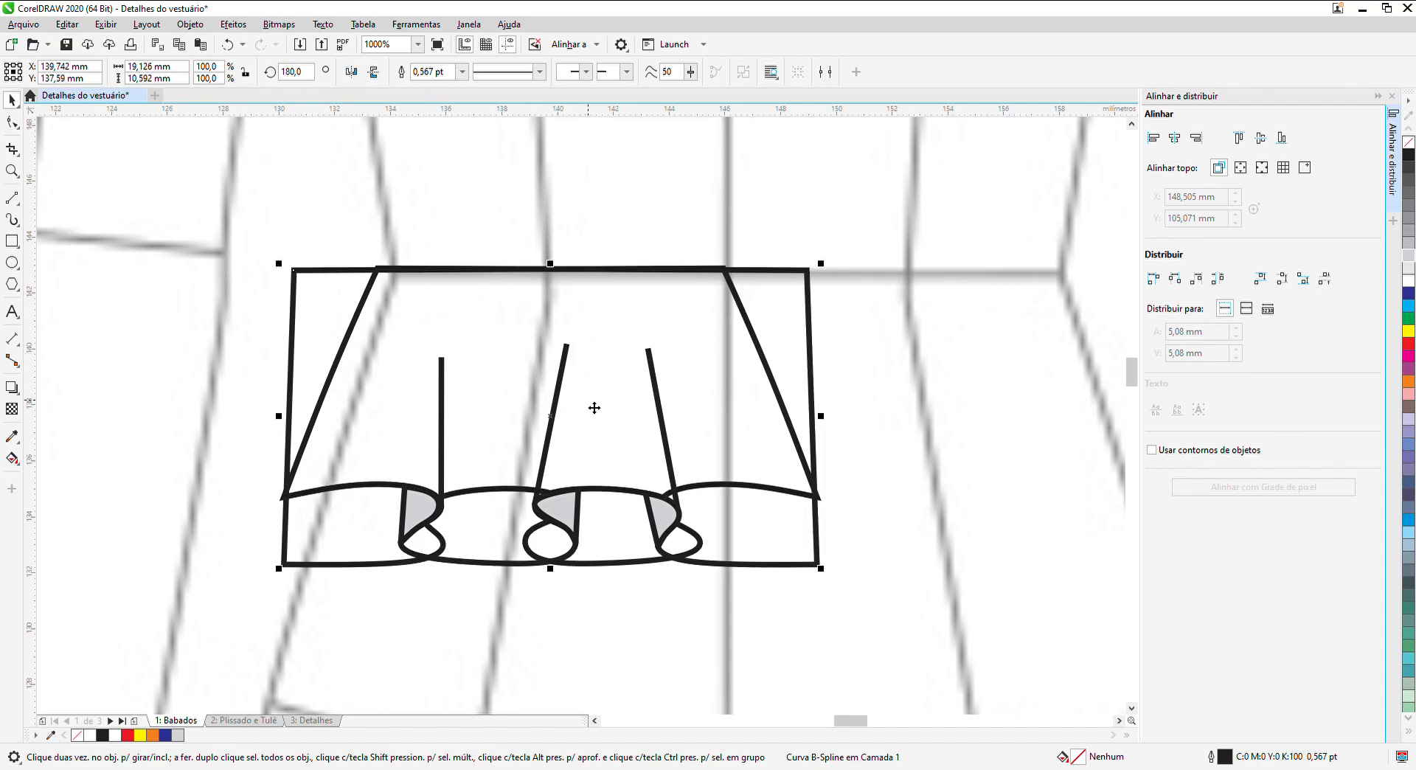
left_click_drag(564, 419, 894, 435)
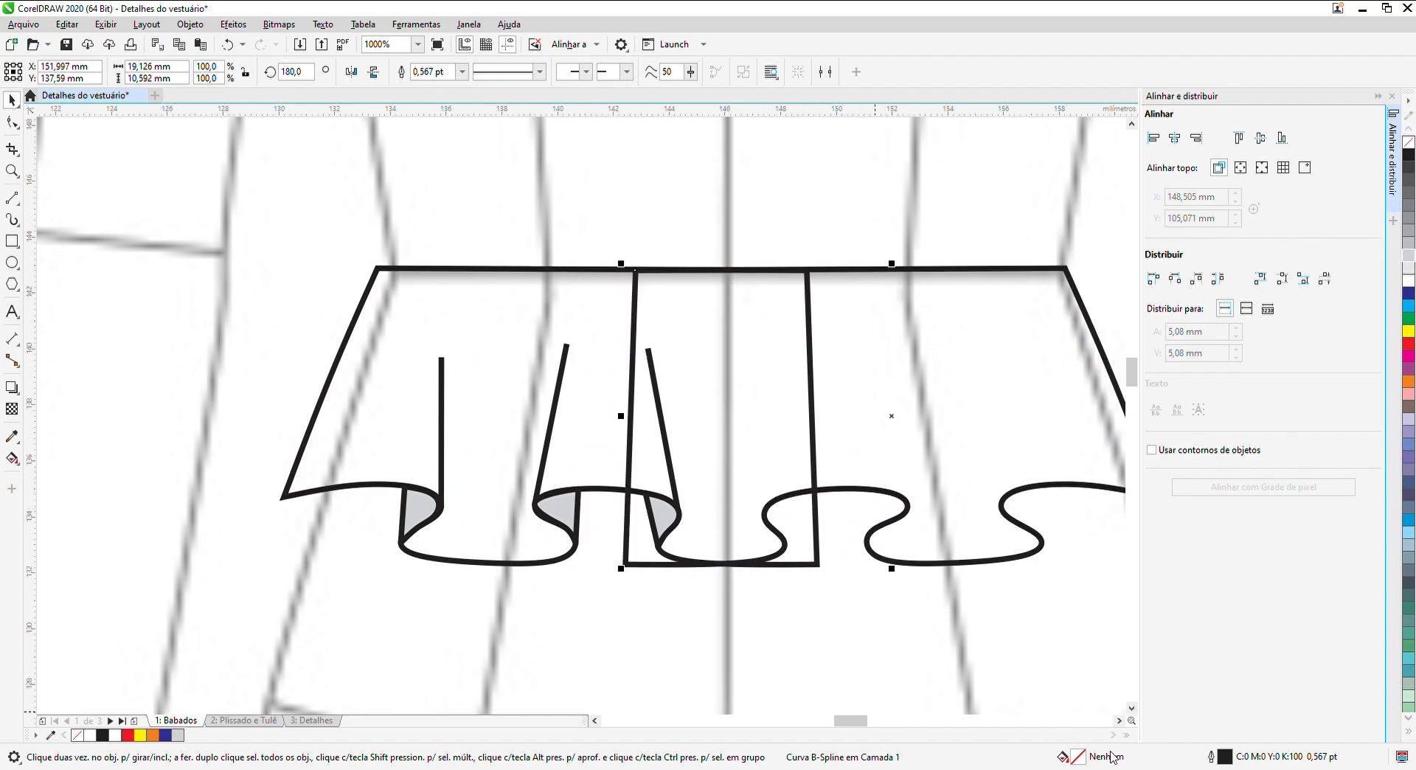
left_click(1119, 721)
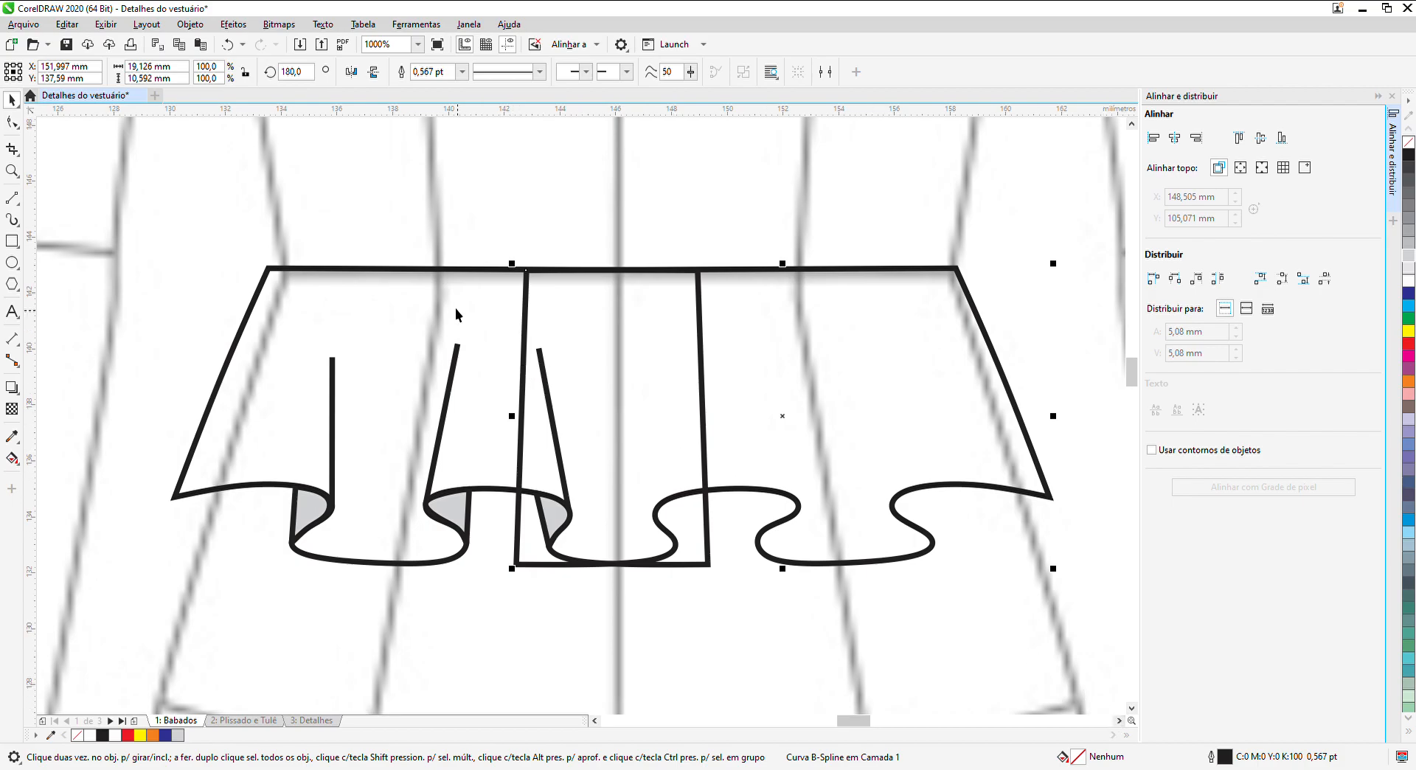
Step: Try to weld the two overlapping ruffle outlines, undo the weld and delete the mirrored copy
left_click(422, 268, "shift")
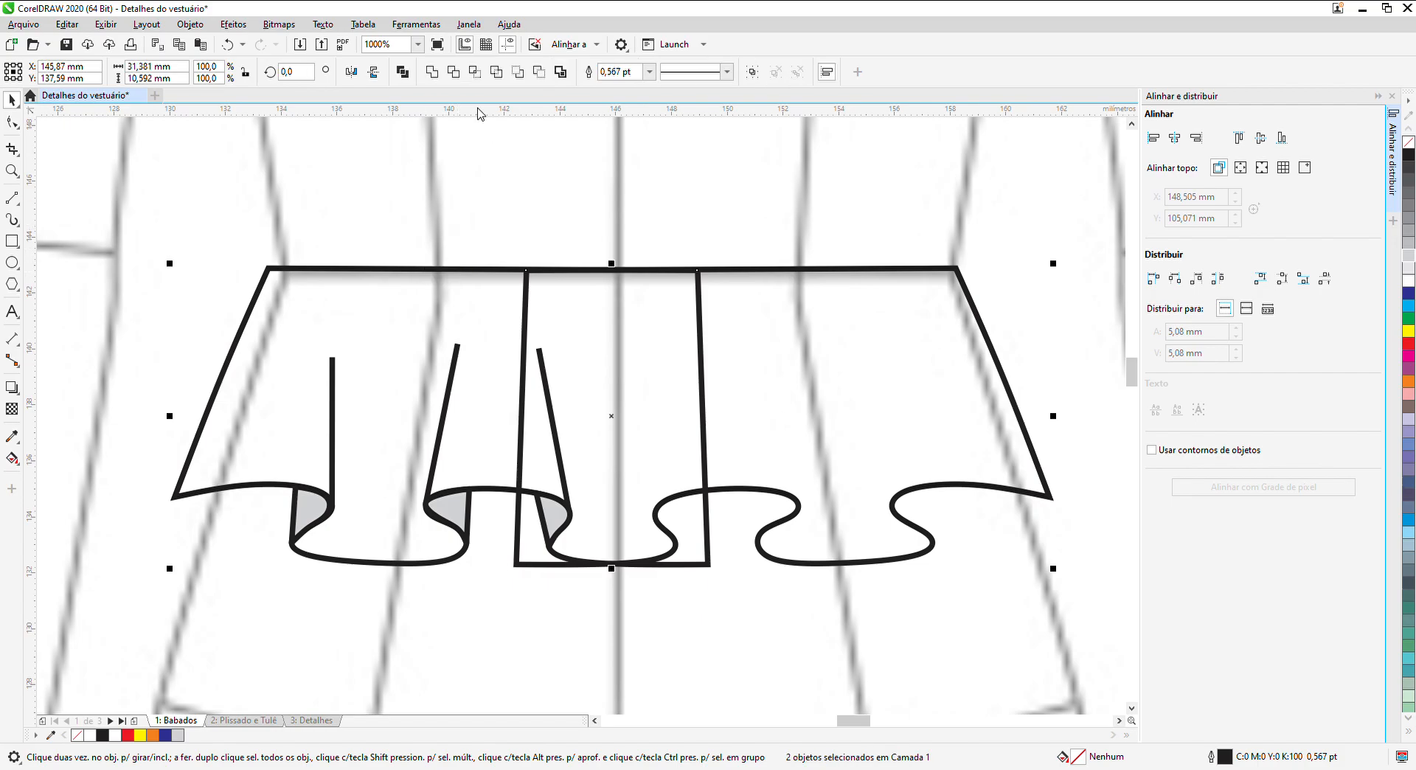
left_click(432, 71)
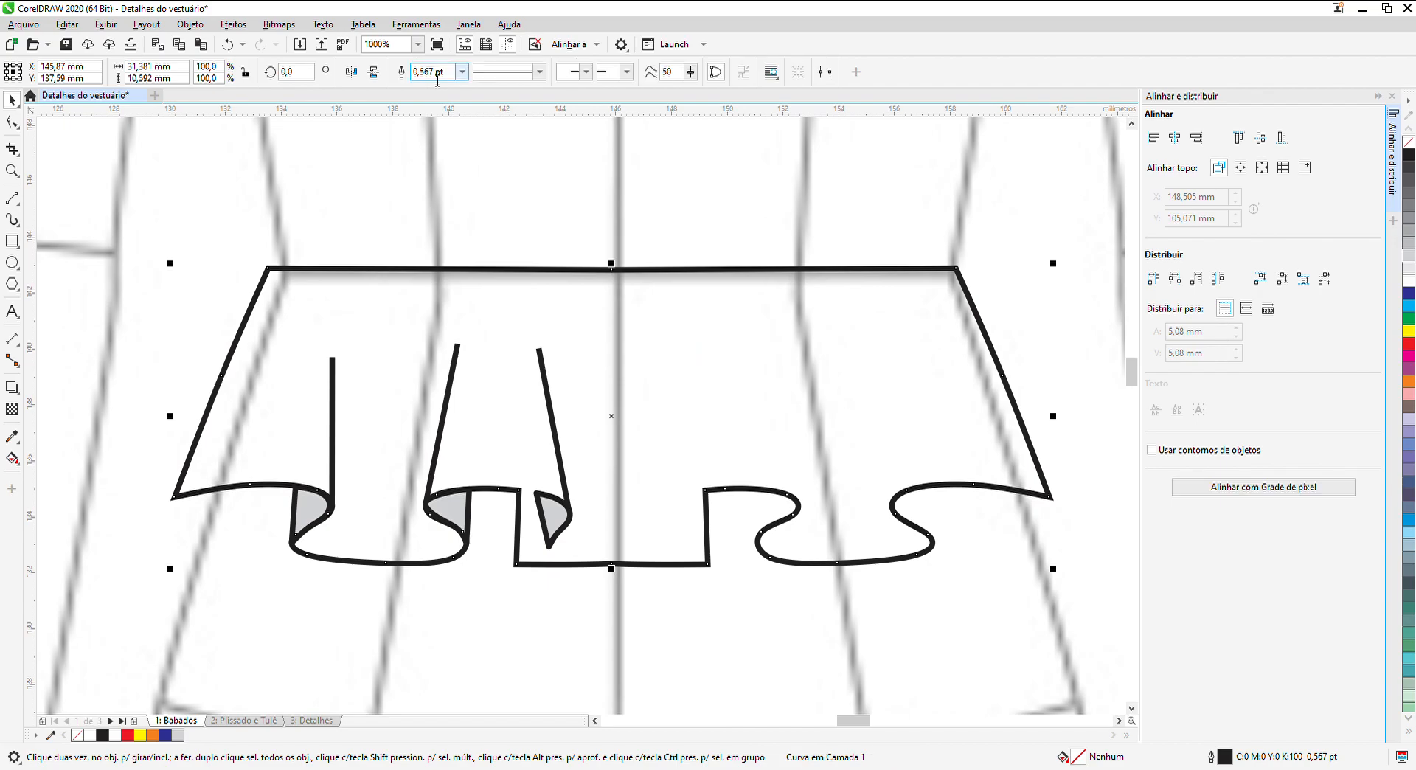
left_click(228, 46)
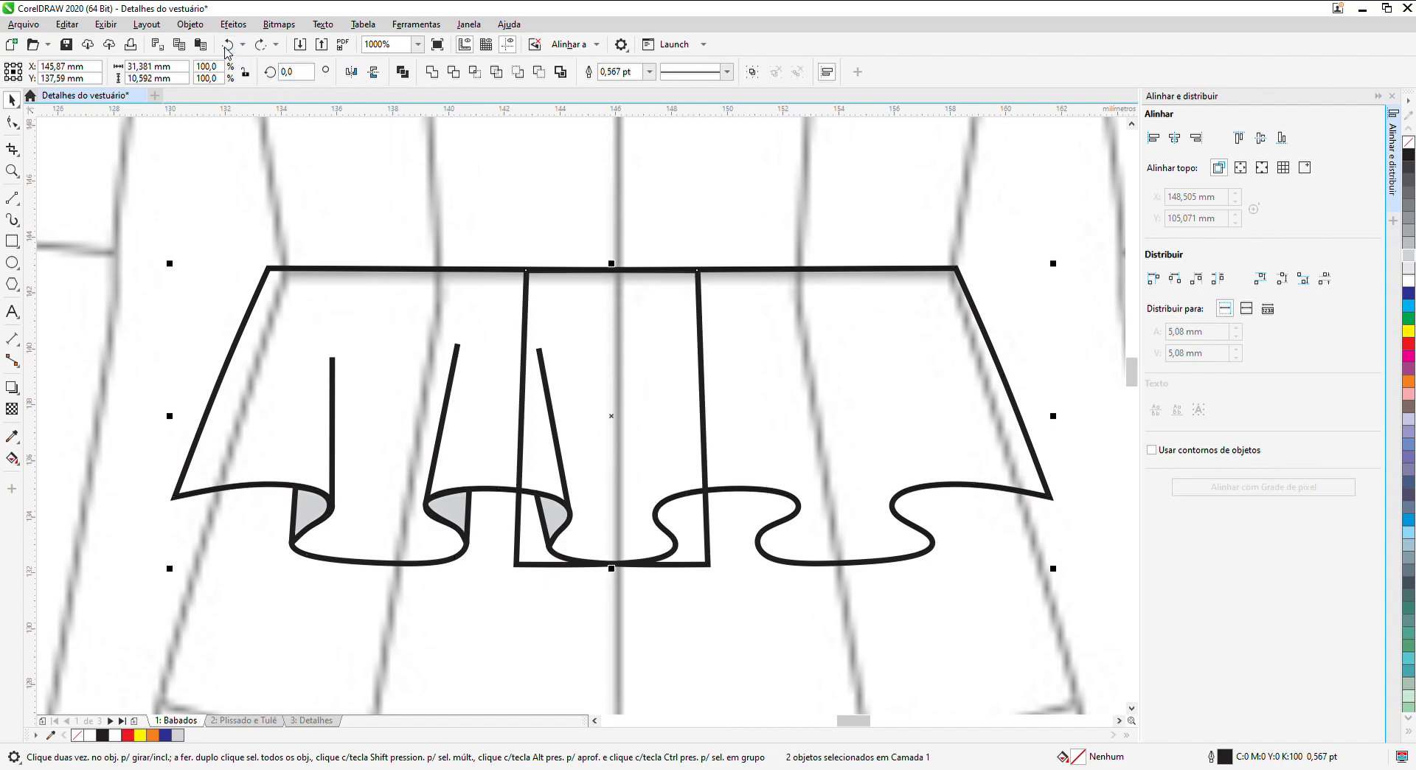
left_click(843, 270)
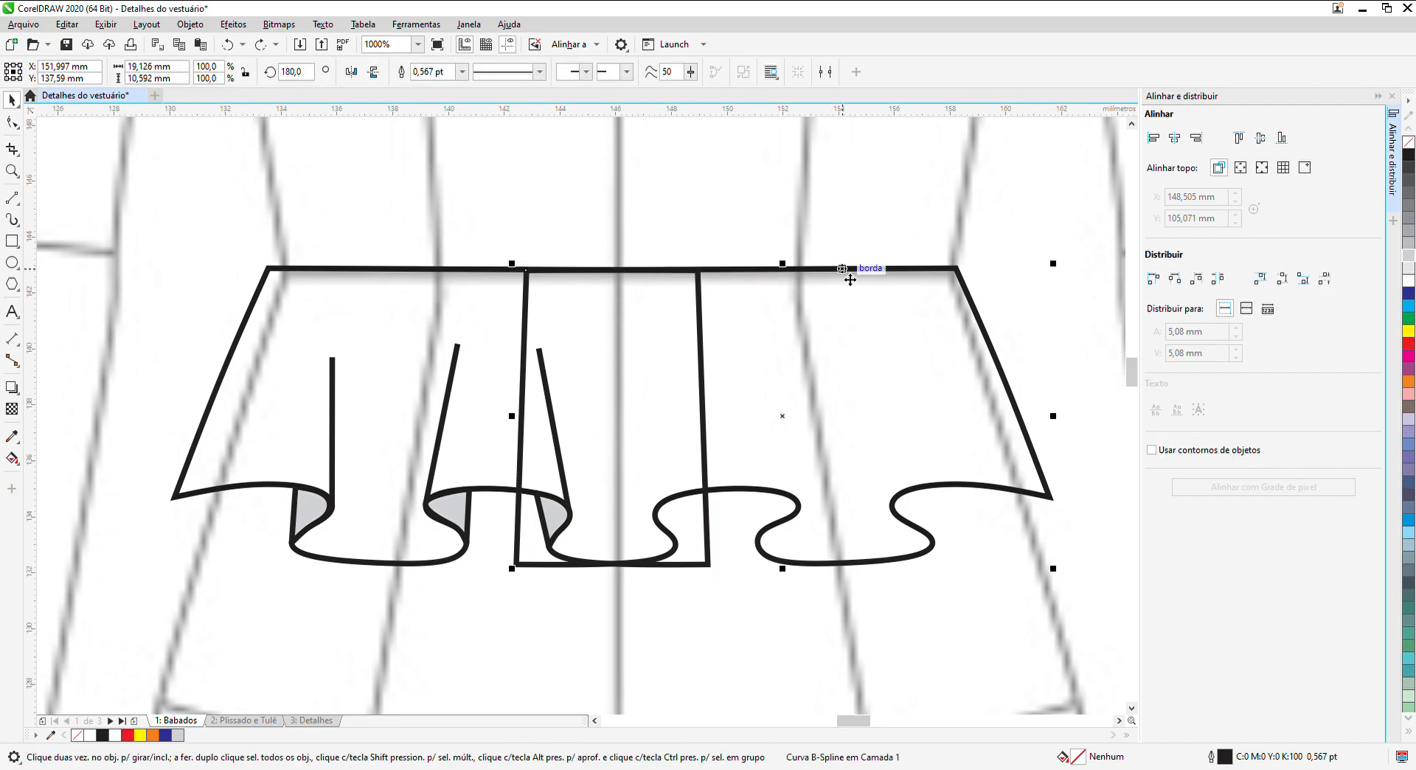
key("Delete")
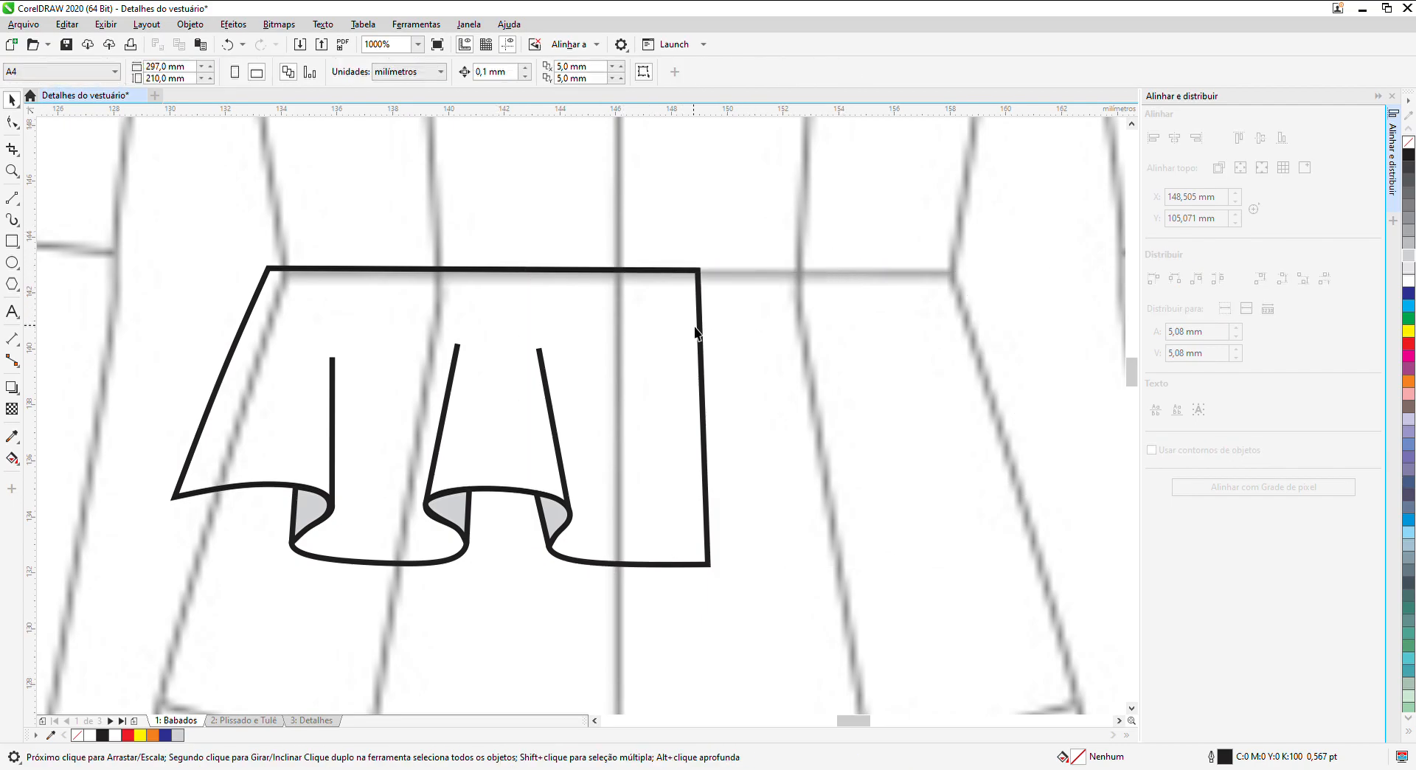
Step: Narrow the ruffle outline by nudging the two corner nodes of its straight inner edge towards the body's centre line
left_click(12, 121)
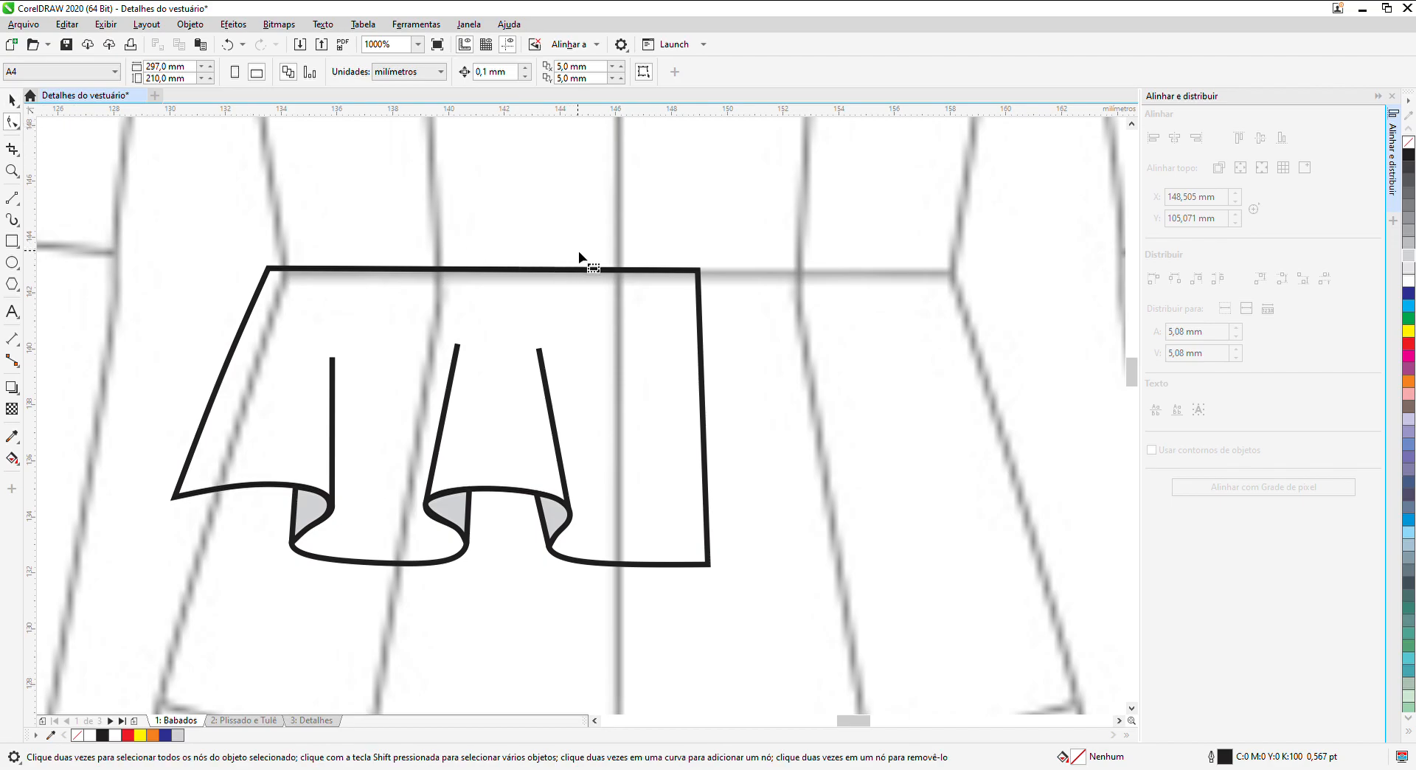
left_click(619, 269)
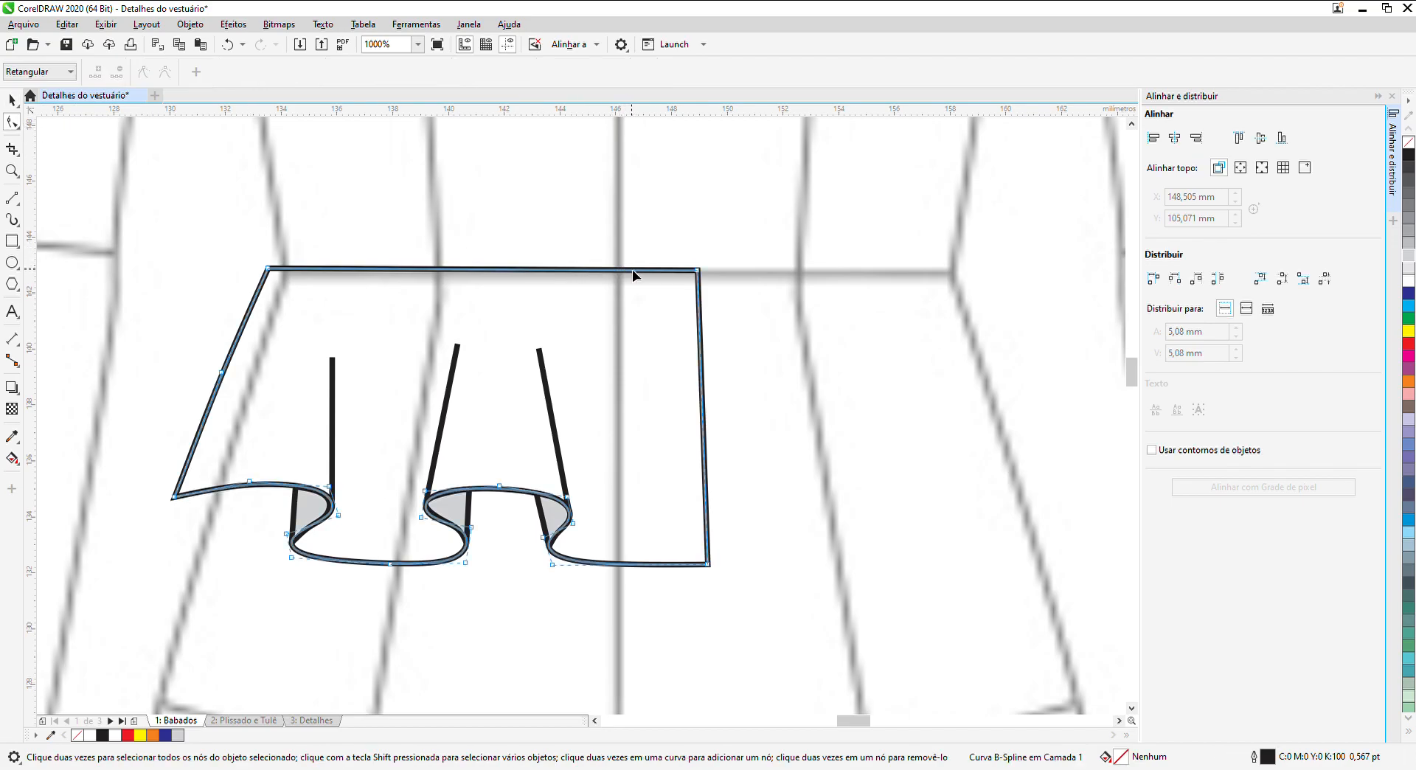
left_click_drag(684, 247, 748, 595)
key("Left")
key("Left")
key("Left")
key("Left")
key("Left")
key("Left")
key("Left")
key("Left")
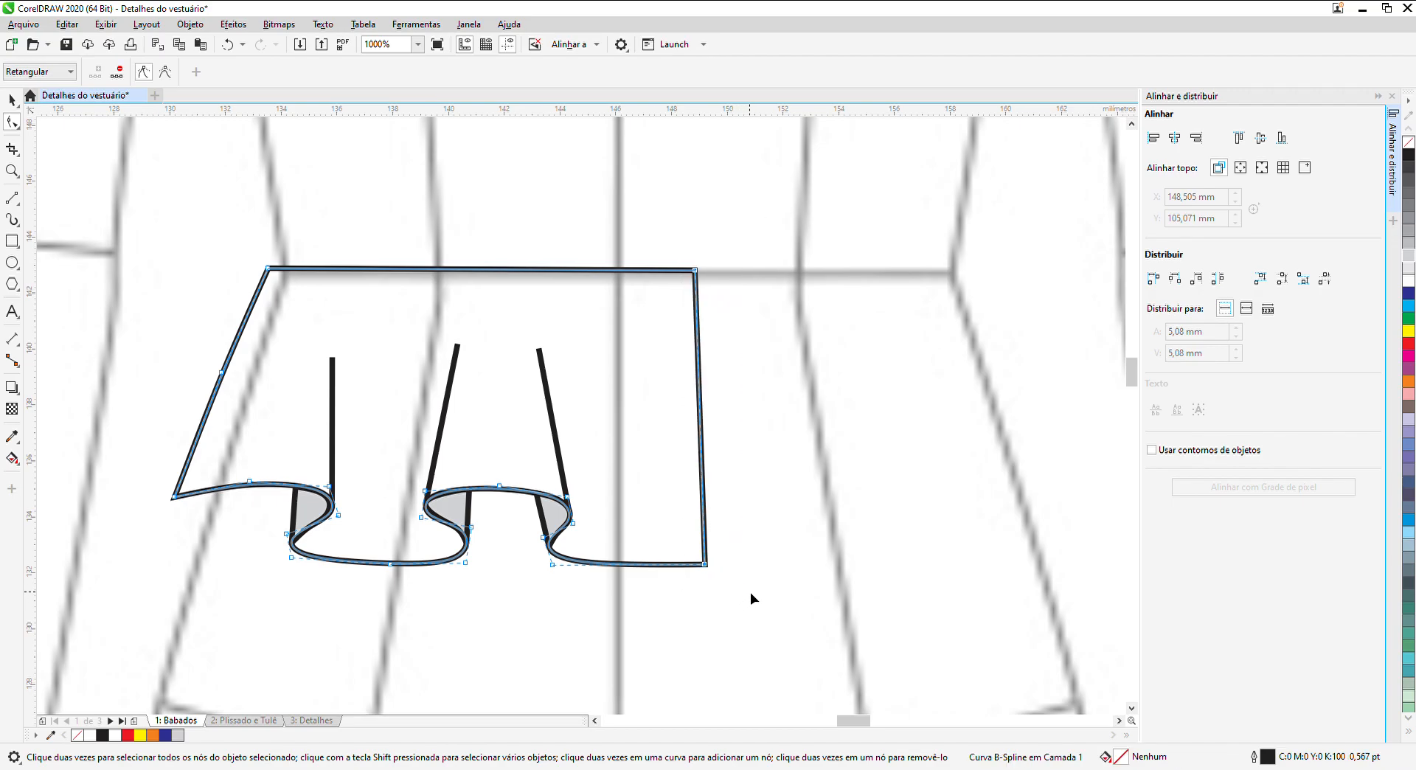
key("Left")
key("Left")
key("Left")
key("Left")
key("Left")
key("Left")
key("Left")
key("Left")
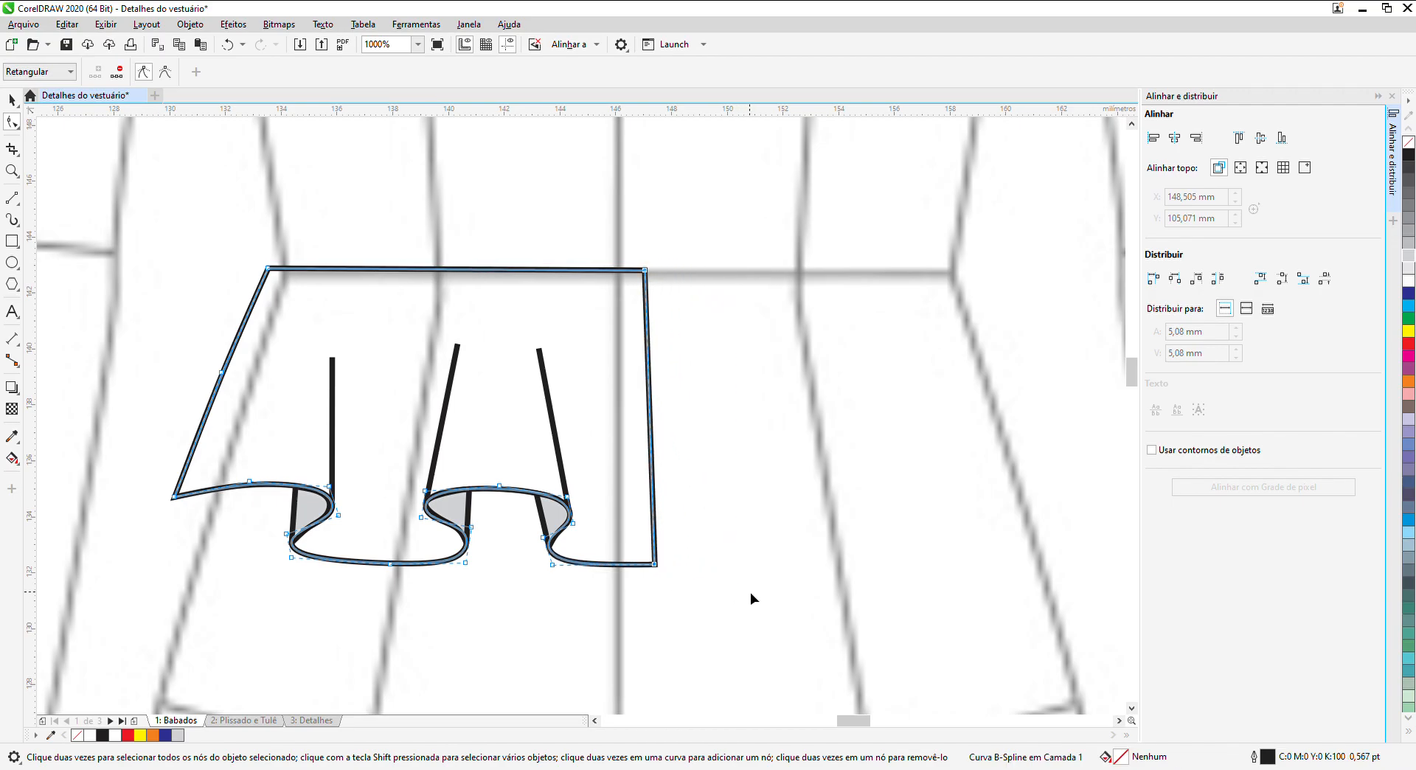
key("Left")
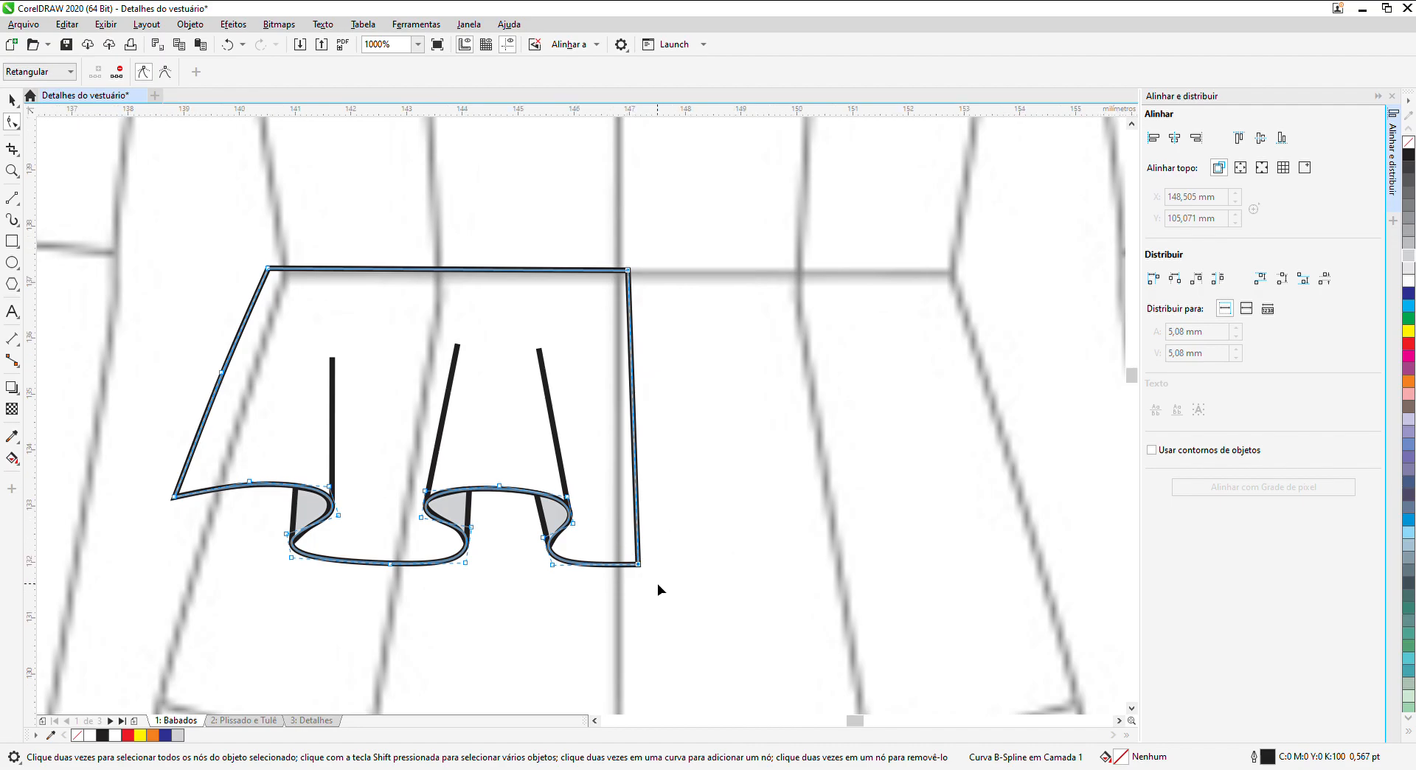
Step: Fine-tune the lower and upper corners of the inner edge so it sits slightly past the body's centre line
scroll(627, 564, "up", 2)
left_click_drag(618, 545, 604, 550)
scroll(611, 558, "down", 2)
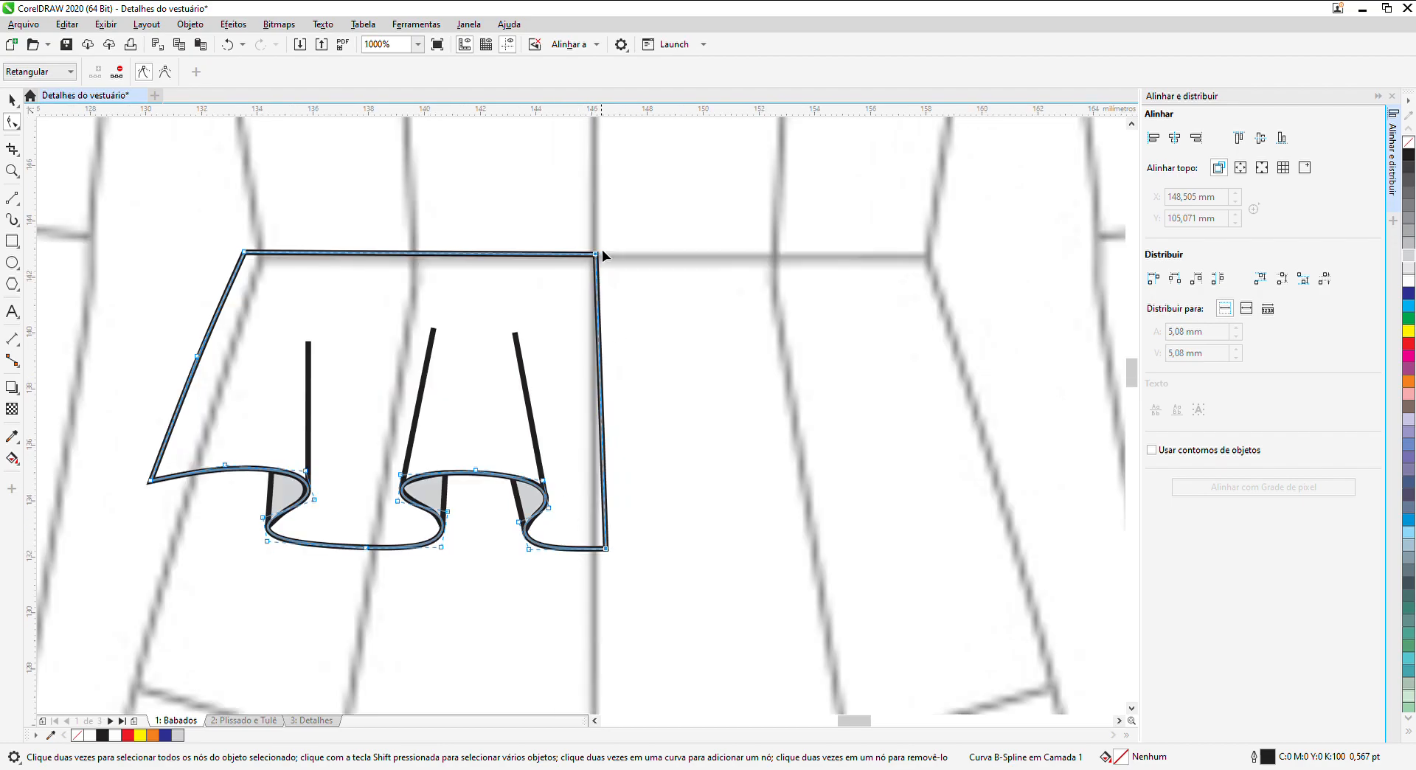
scroll(591, 256, "up", 2)
left_click_drag(603, 257, 624, 255)
scroll(624, 255, "down", 2)
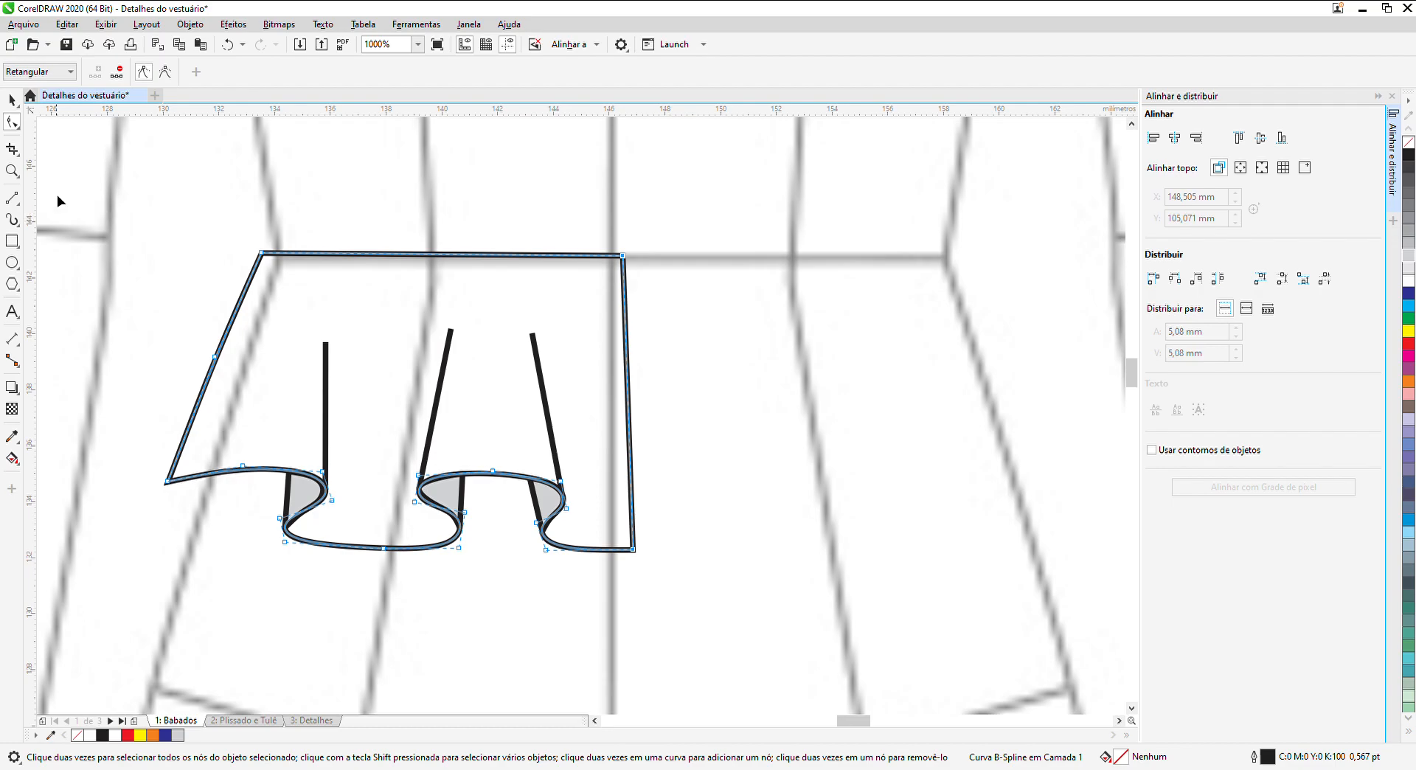
Step: Place a horizontally mirrored copy of the narrowed ruffle outline on the other half of the body and weld both outlines into one shape
left_click(12, 100)
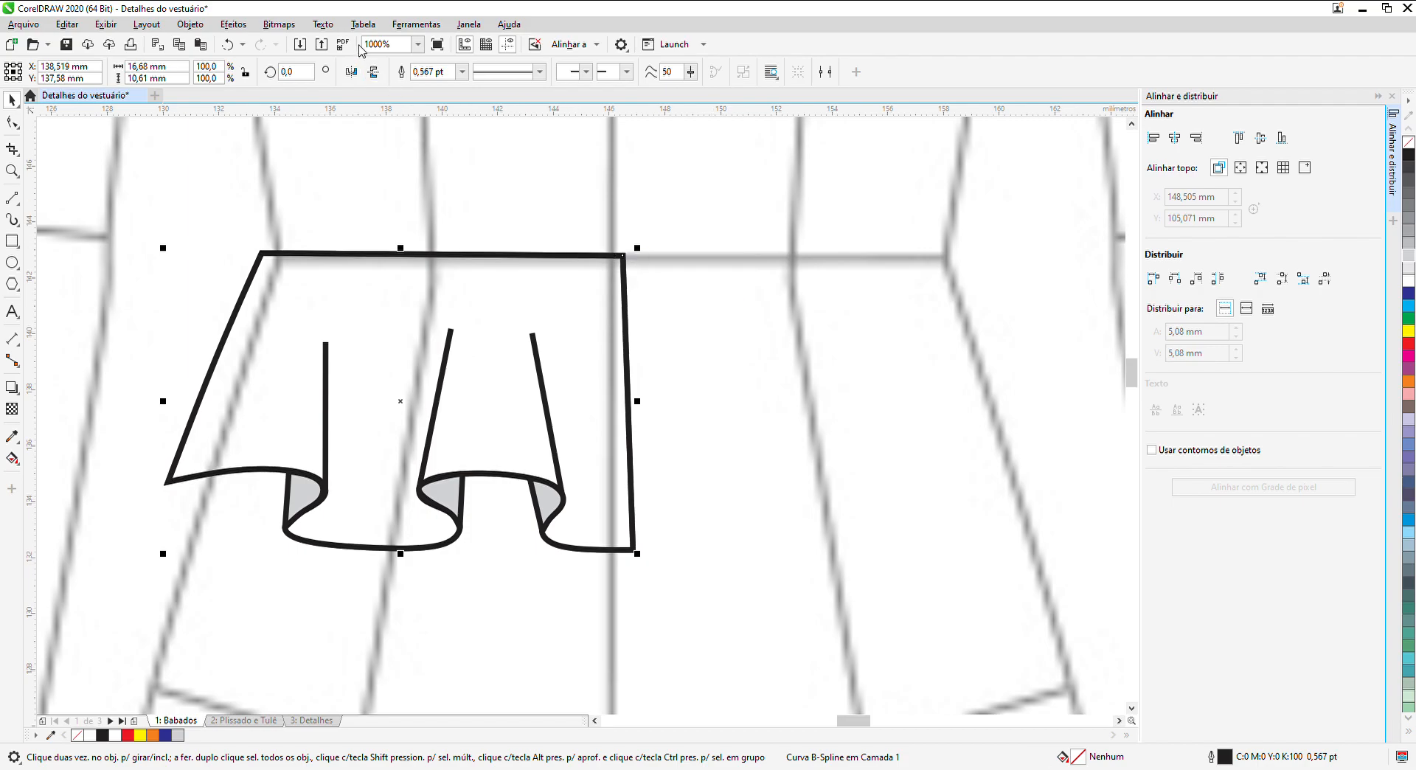
left_click(356, 73)
left_click_drag(405, 402, 813, 400)
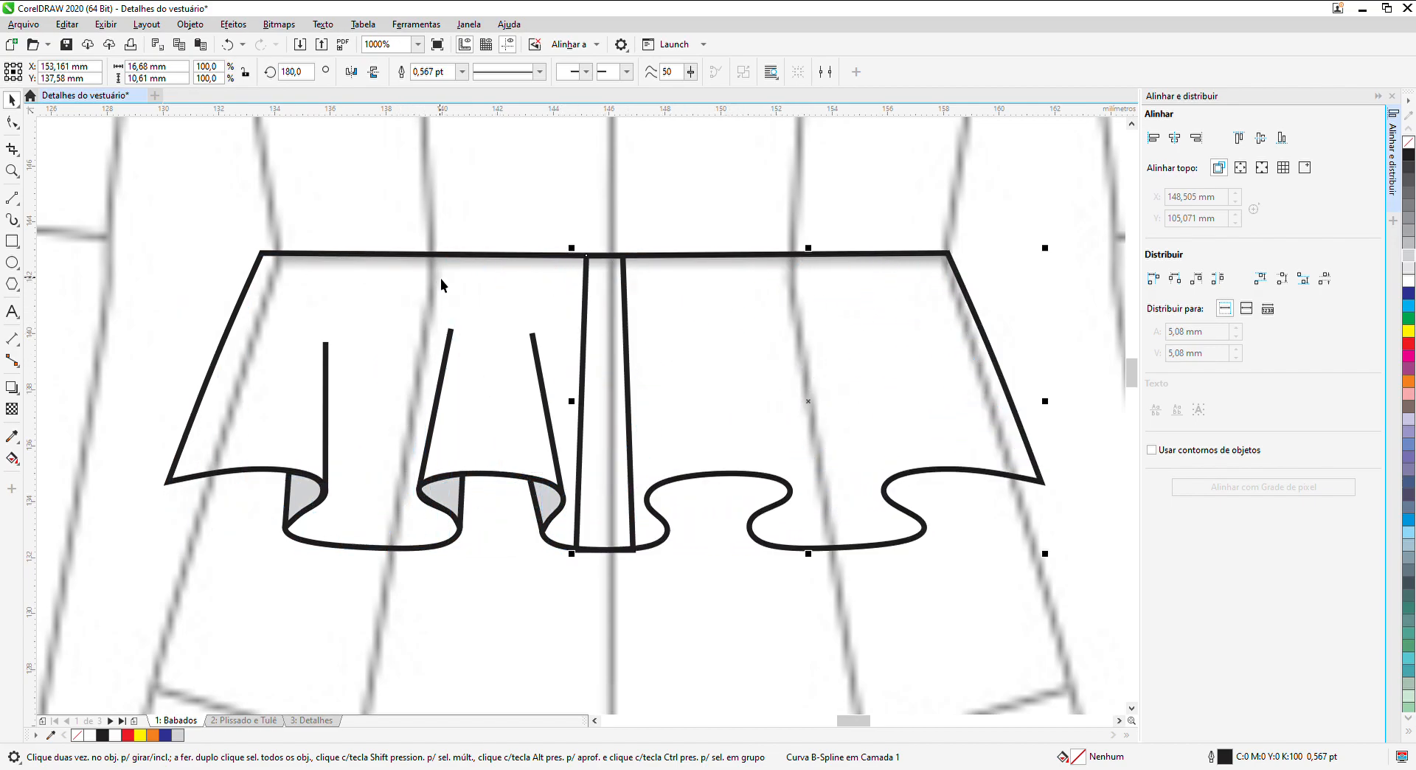
left_click(443, 284, "shift")
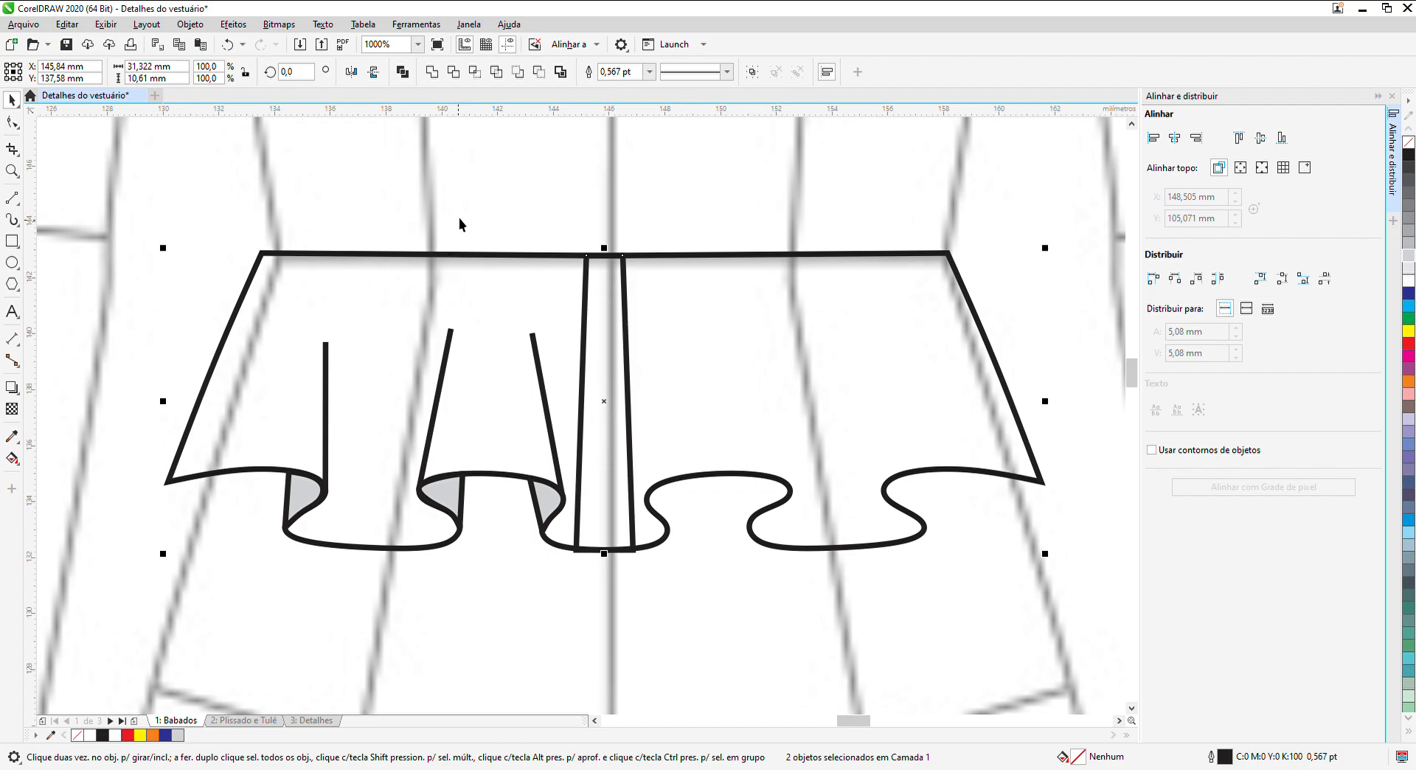
left_click(433, 74)
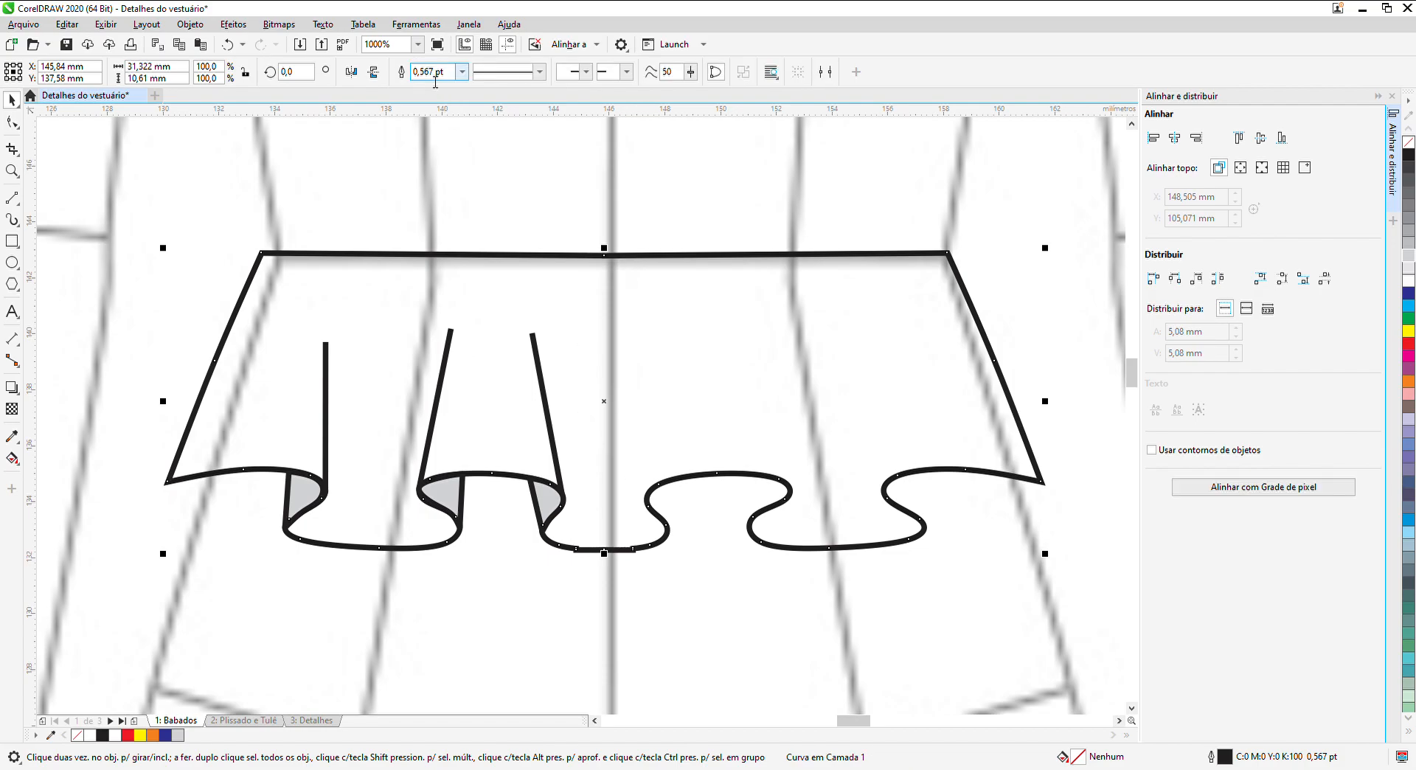
Step: Smooth the hem at the central weld seam by deleting the surplus nodes on both sides of the centre line
left_click(12, 123)
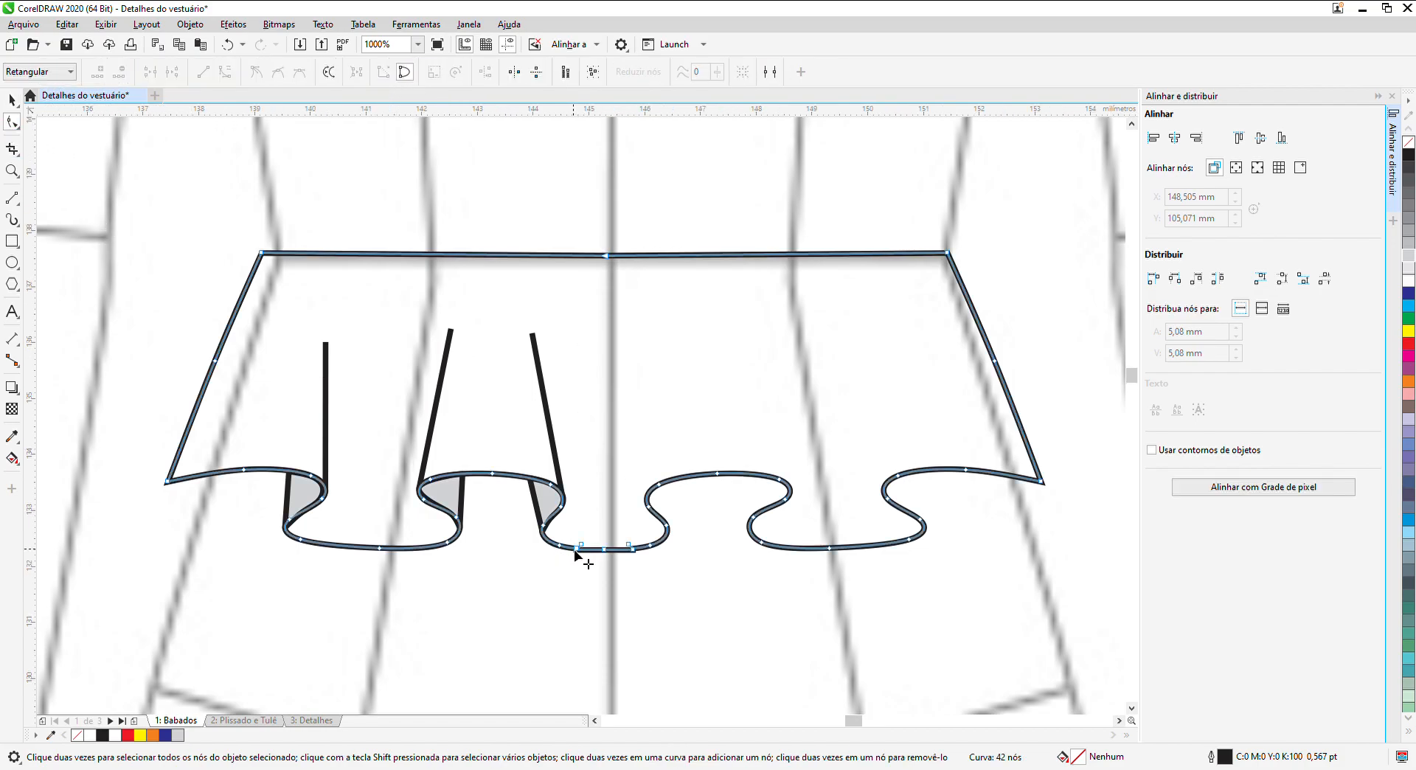
scroll(578, 550, "up", 5)
left_click(596, 553)
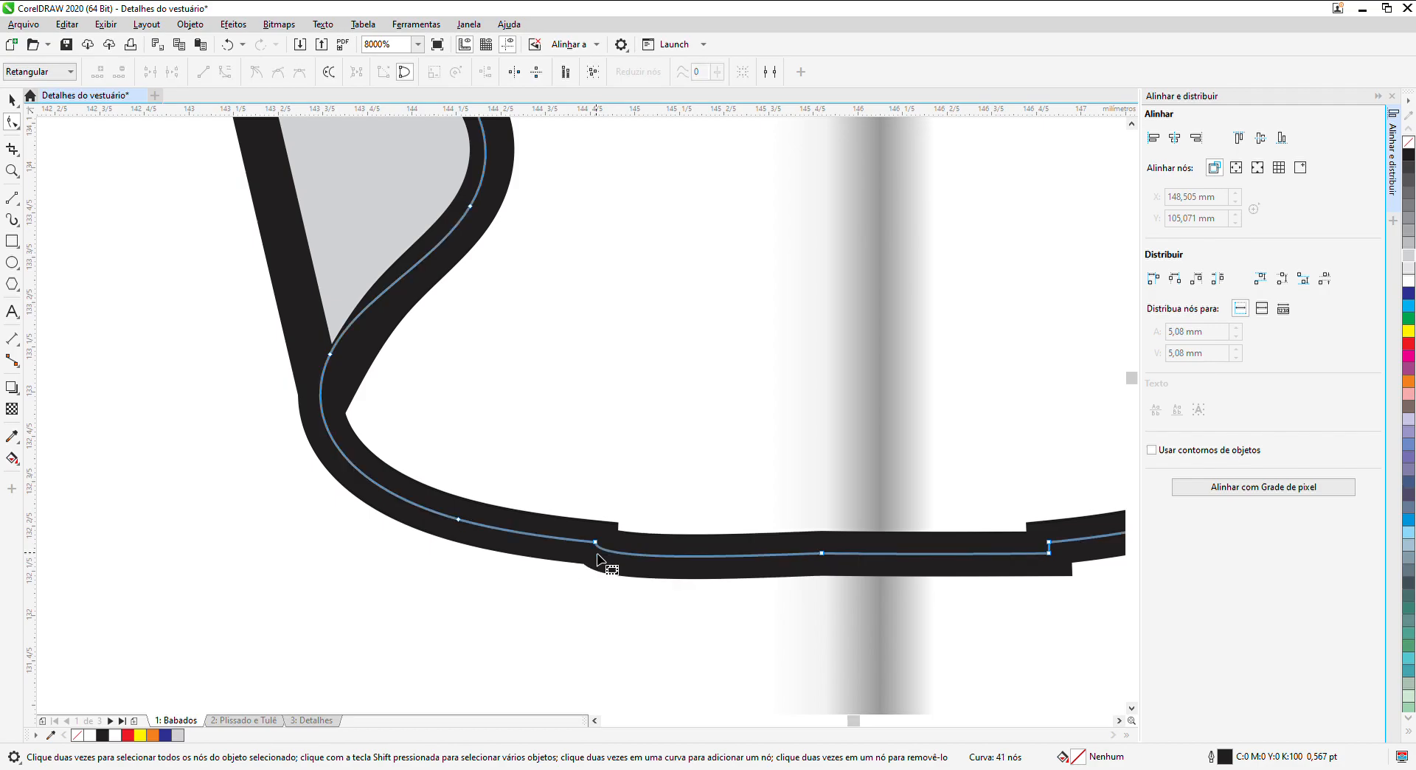
key("Delete")
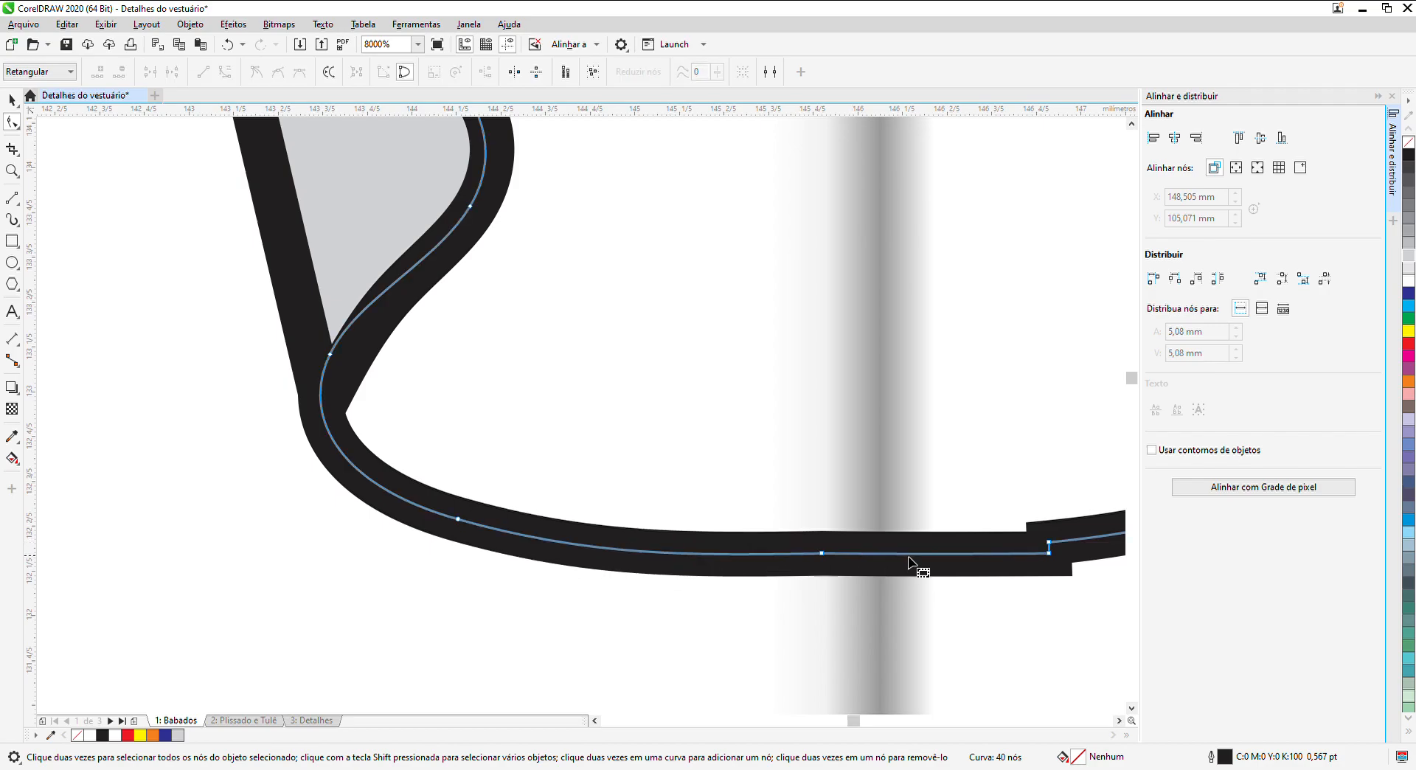
left_click(1050, 554)
key("Delete")
left_click(1049, 543)
key("Delete")
scroll(985, 545, "down", 2)
scroll(924, 550, "down", 3)
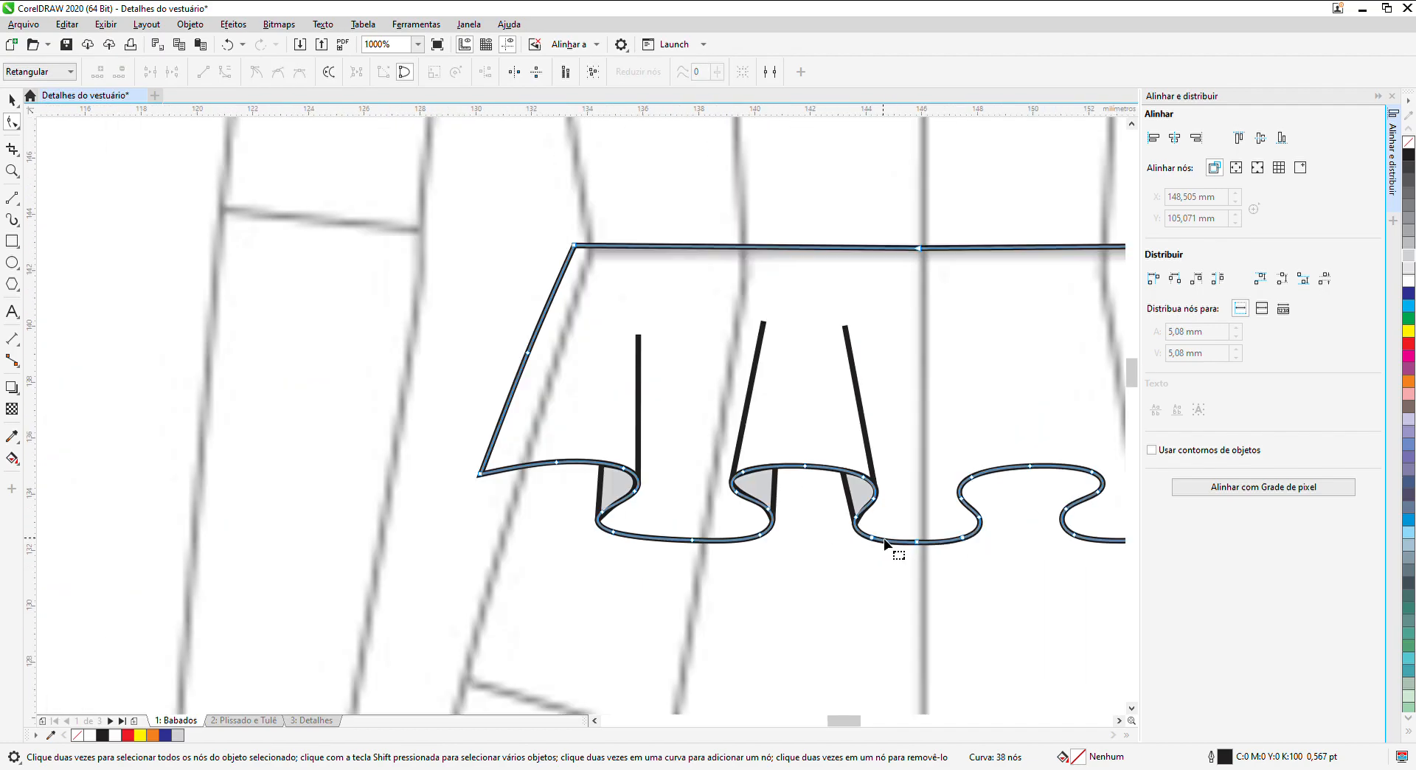
Step: Select the three fold lines together with the three grey fold shapes and group them
left_click(11, 100)
scroll(53, 237, "down", 1)
left_click(242, 333)
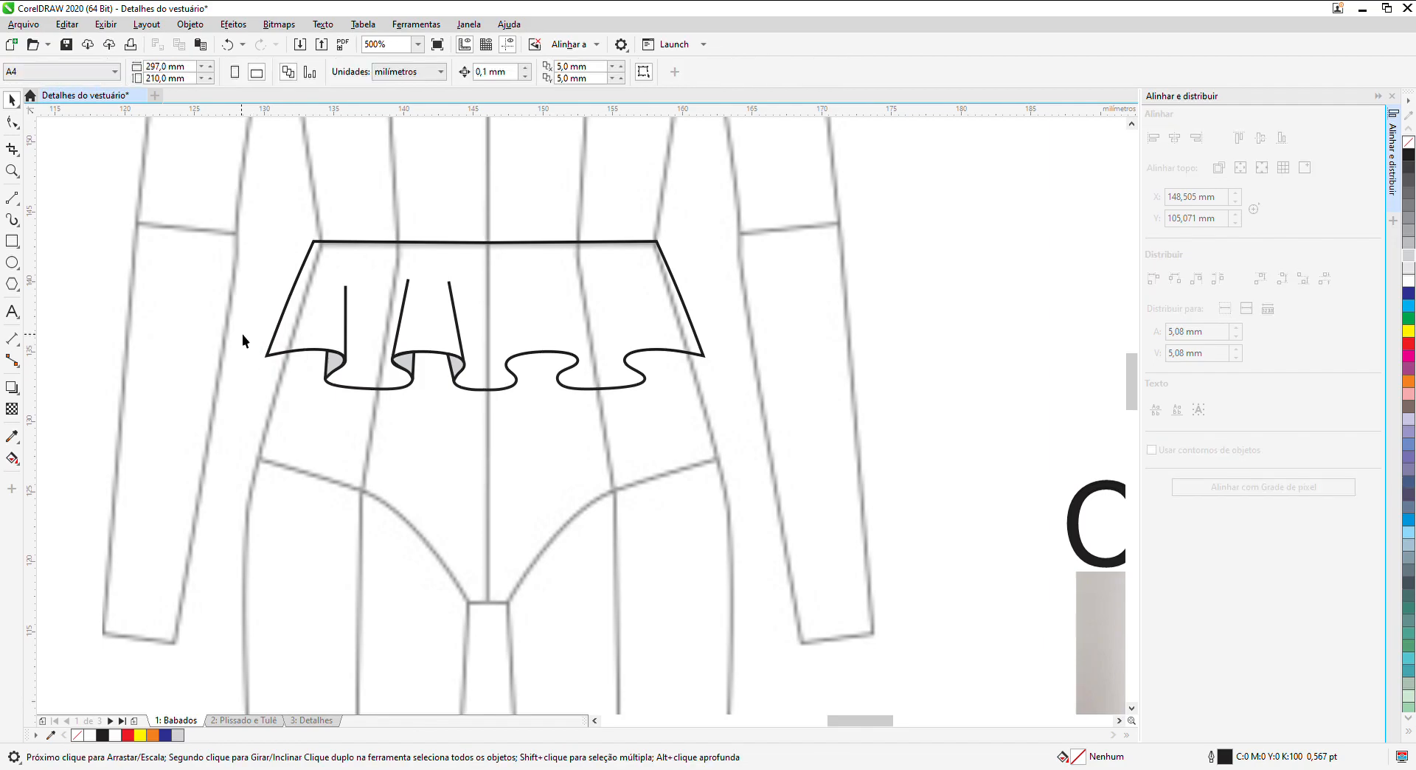
left_click_drag(231, 262, 480, 405)
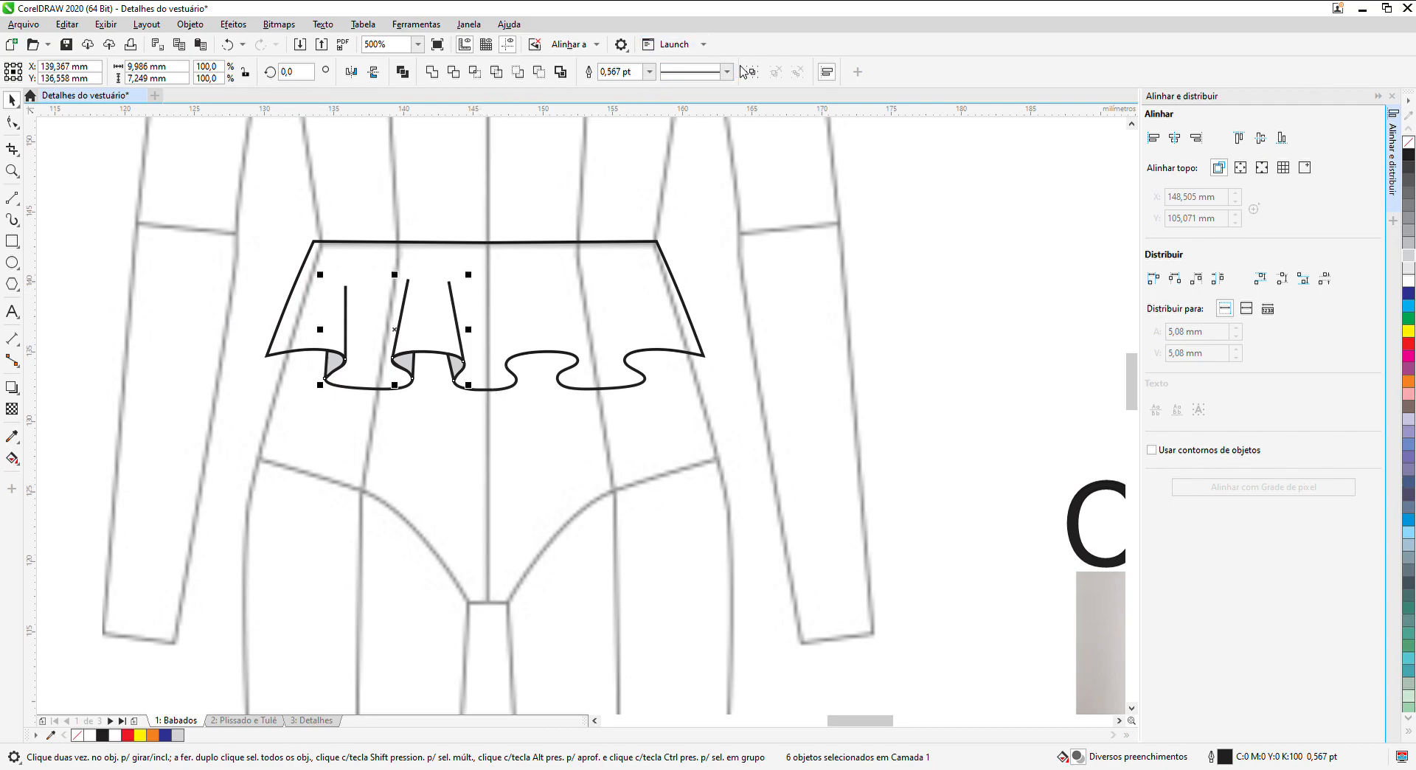
left_click(749, 77)
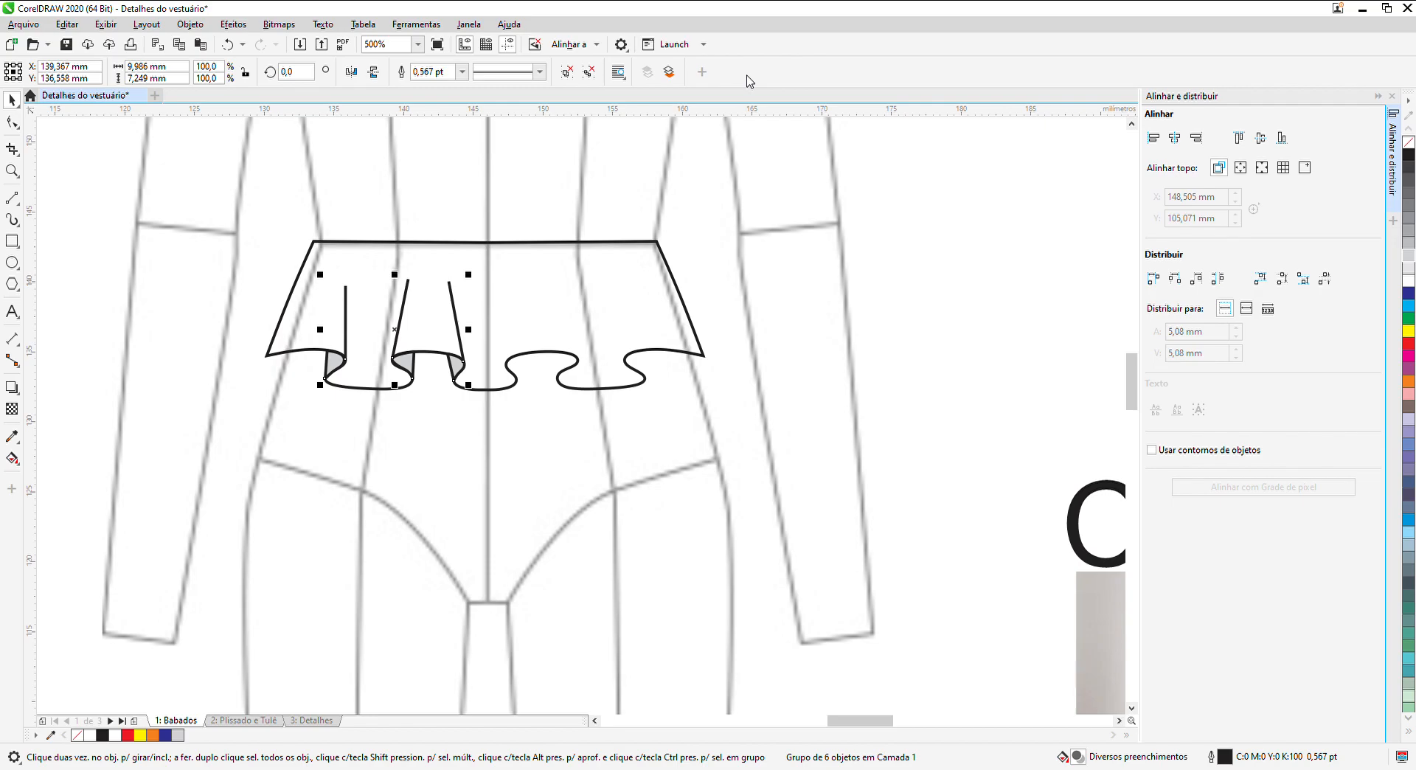
Step: Mirror a copy of the grouped fold lines and grey fold shapes horizontally and position it on the other half of the ruffle
left_click(354, 73)
left_click_drag(395, 338, 577, 329)
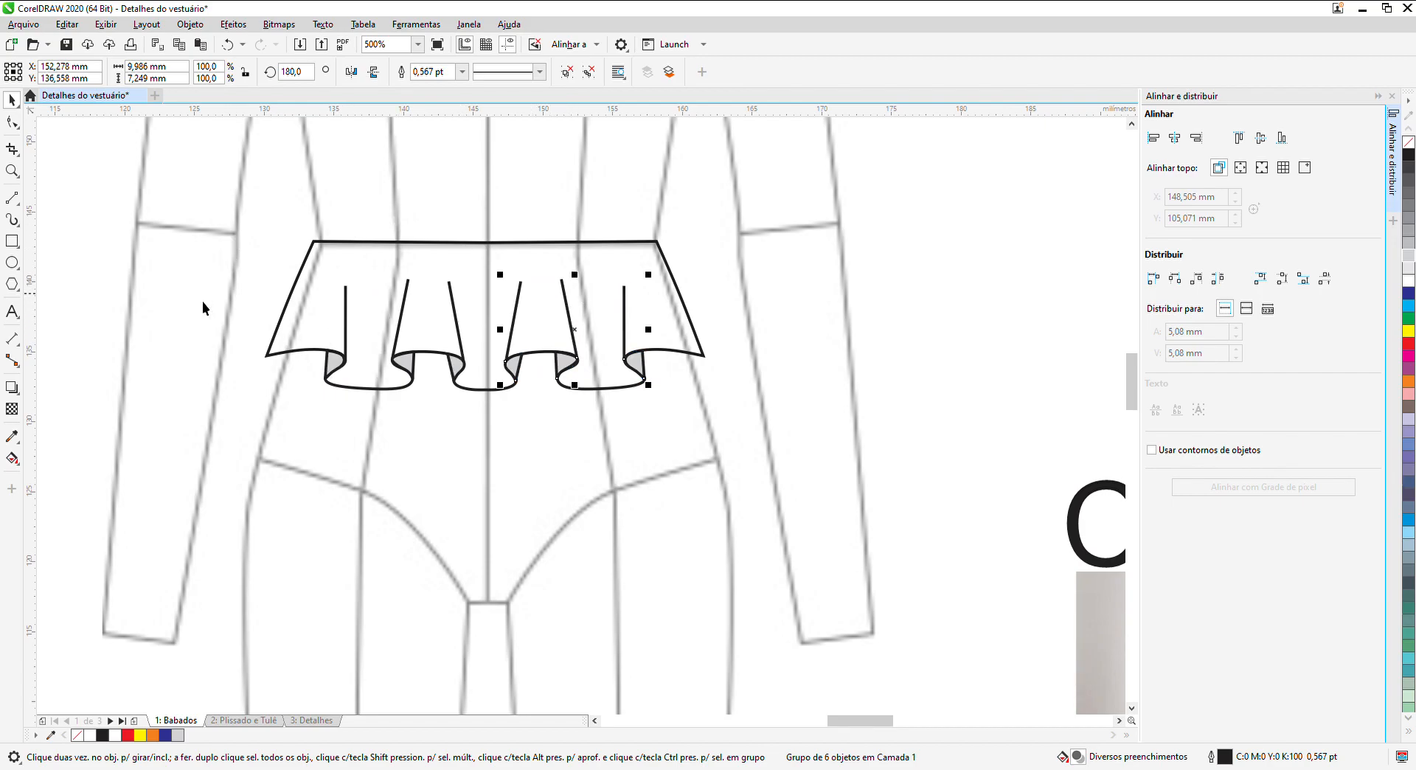
left_click(227, 362)
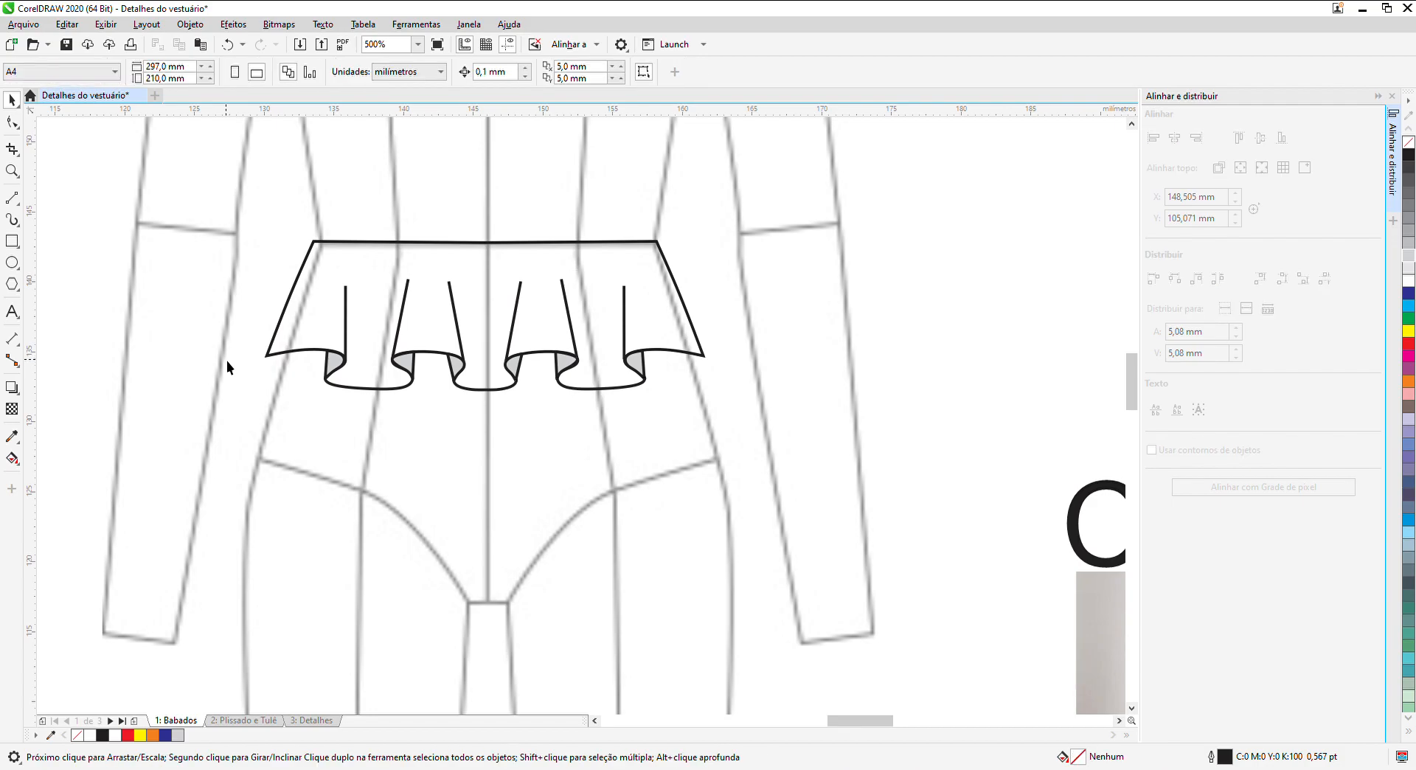
left_click_drag(611, 406, 718, 406)
left_click(672, 248)
left_click(634, 242)
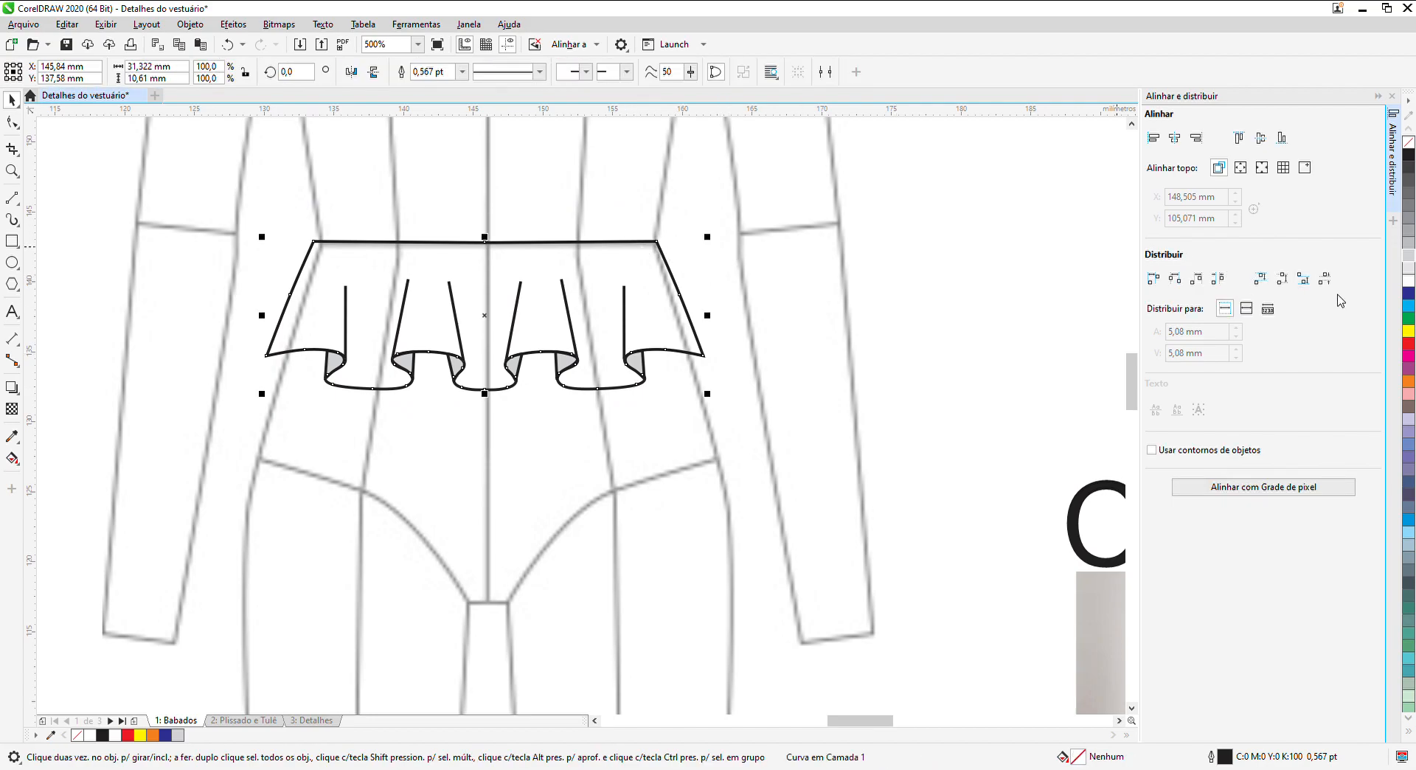
left_click(1409, 360)
left_click(893, 341)
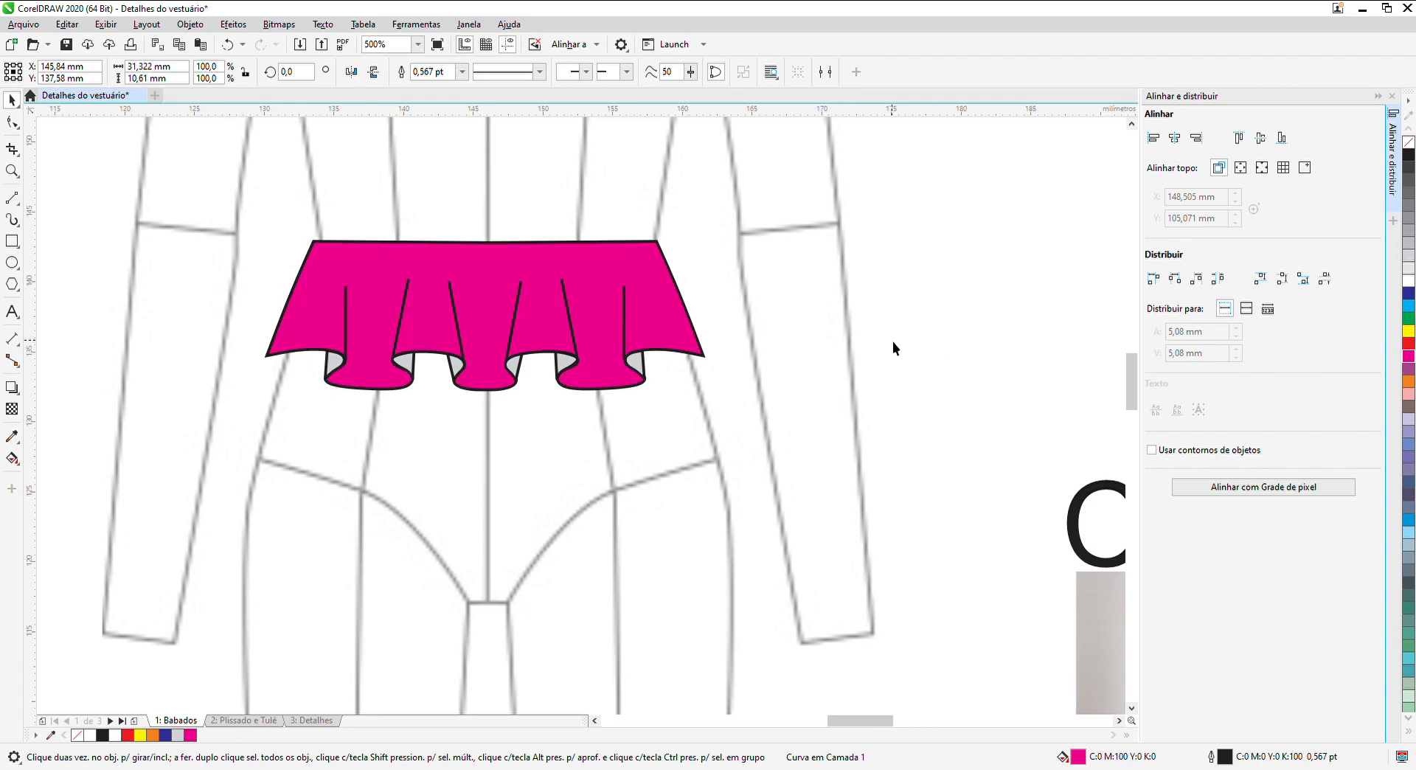
scroll(347, 369, "up", 1)
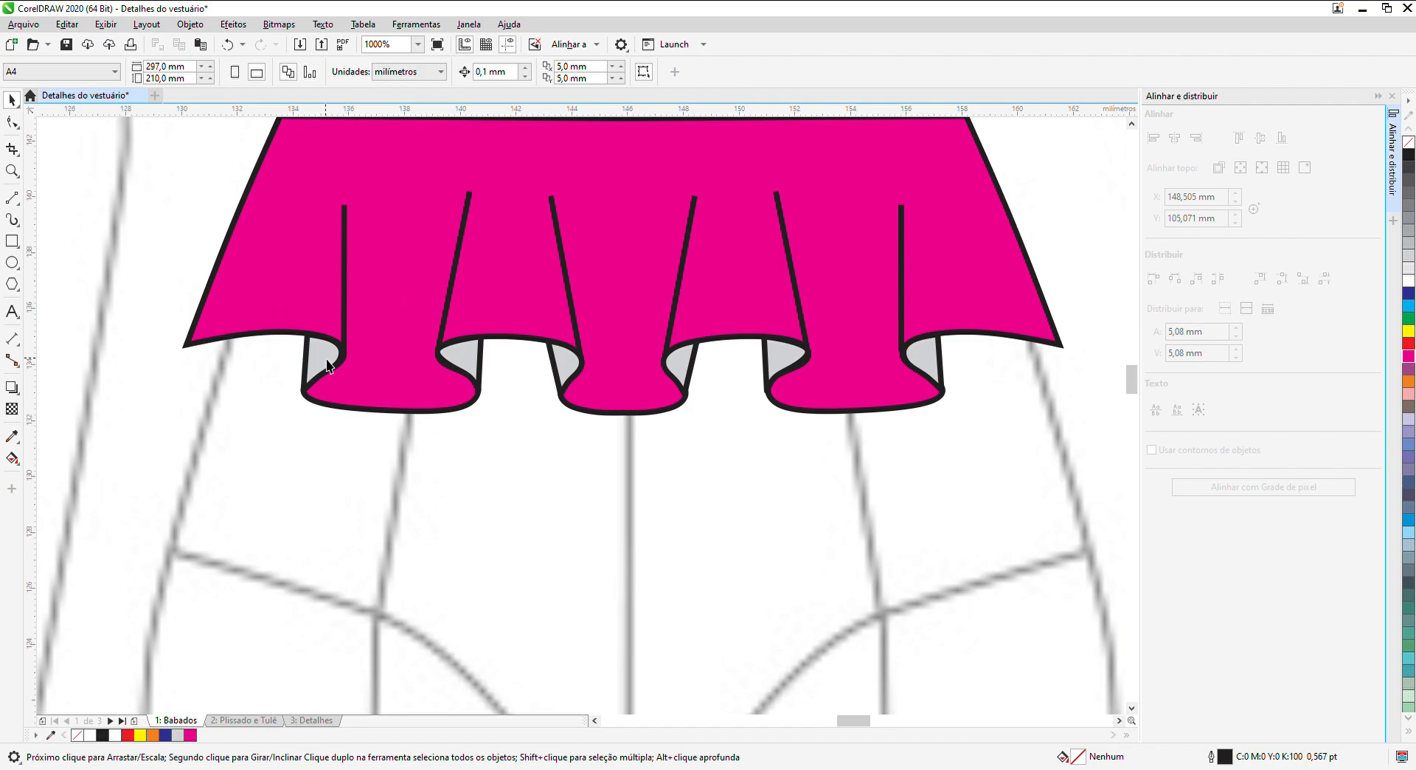
left_click(228, 44)
Step: Place a copy of the complete unfilled ruffle beside the body figure, below the red ruffle sketch under the denim skirt photo
scroll(563, 348, "down", 1)
left_click_drag(346, 199, 361, 220)
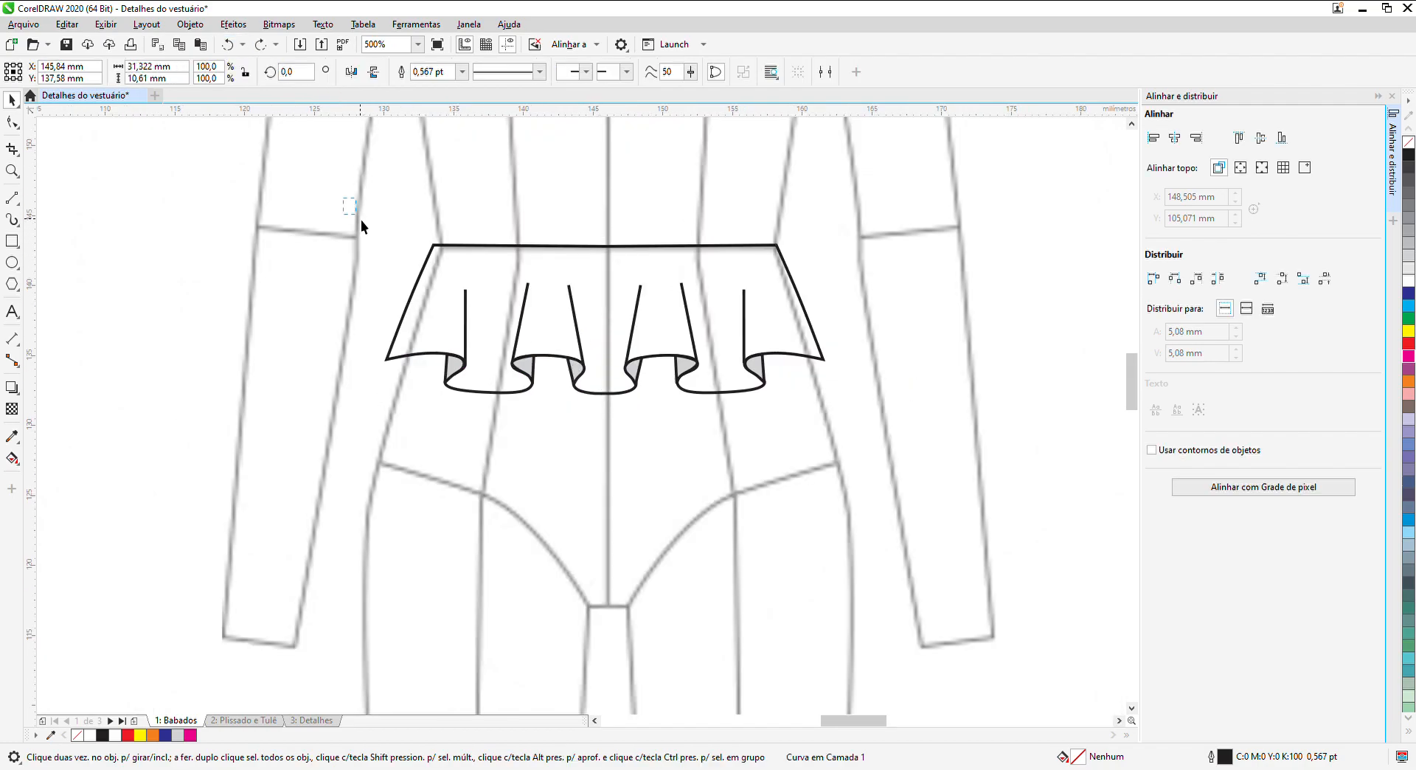
left_click_drag(843, 440, 862, 441)
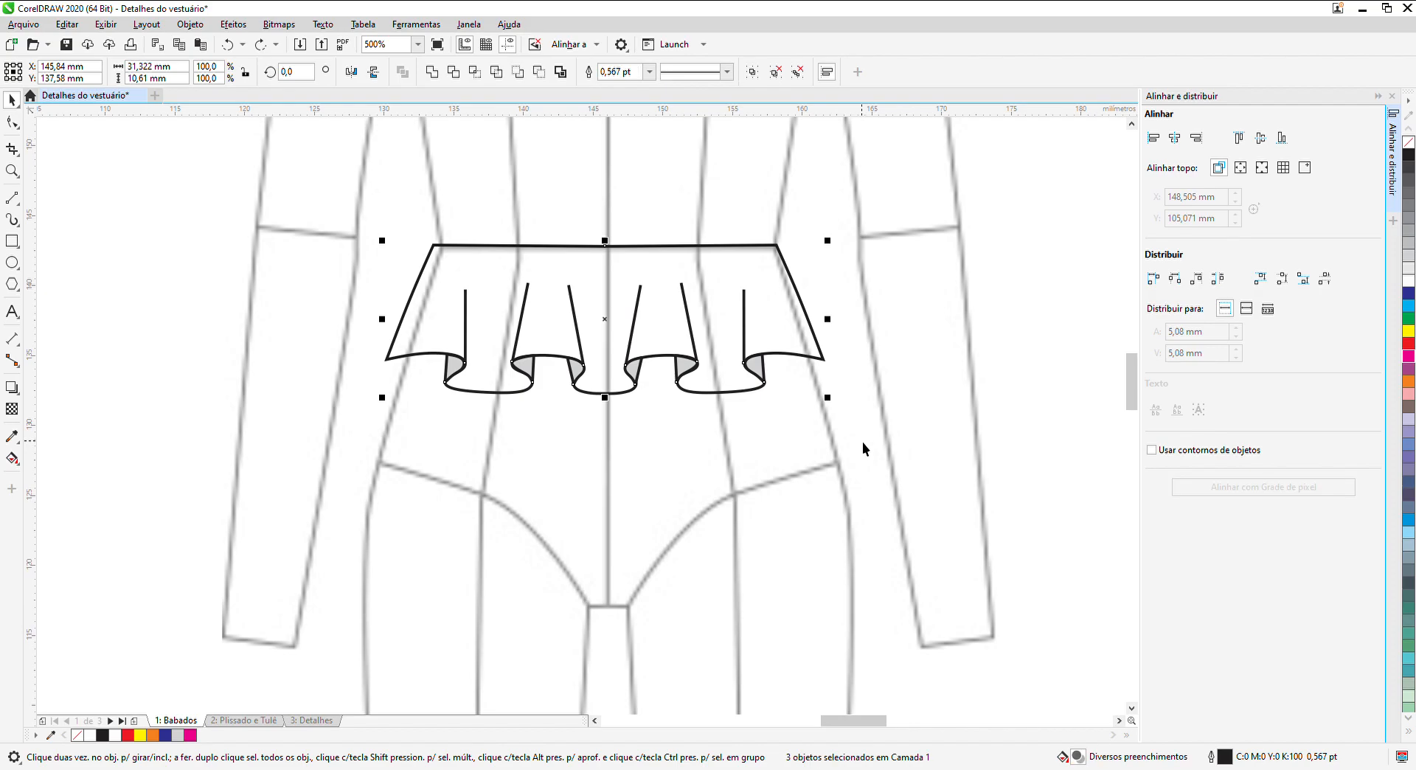
scroll(861, 441, "down", 1)
scroll(733, 389, "down", 1)
left_click_drag(733, 388, 367, 516)
scroll(771, 399, "up", 1)
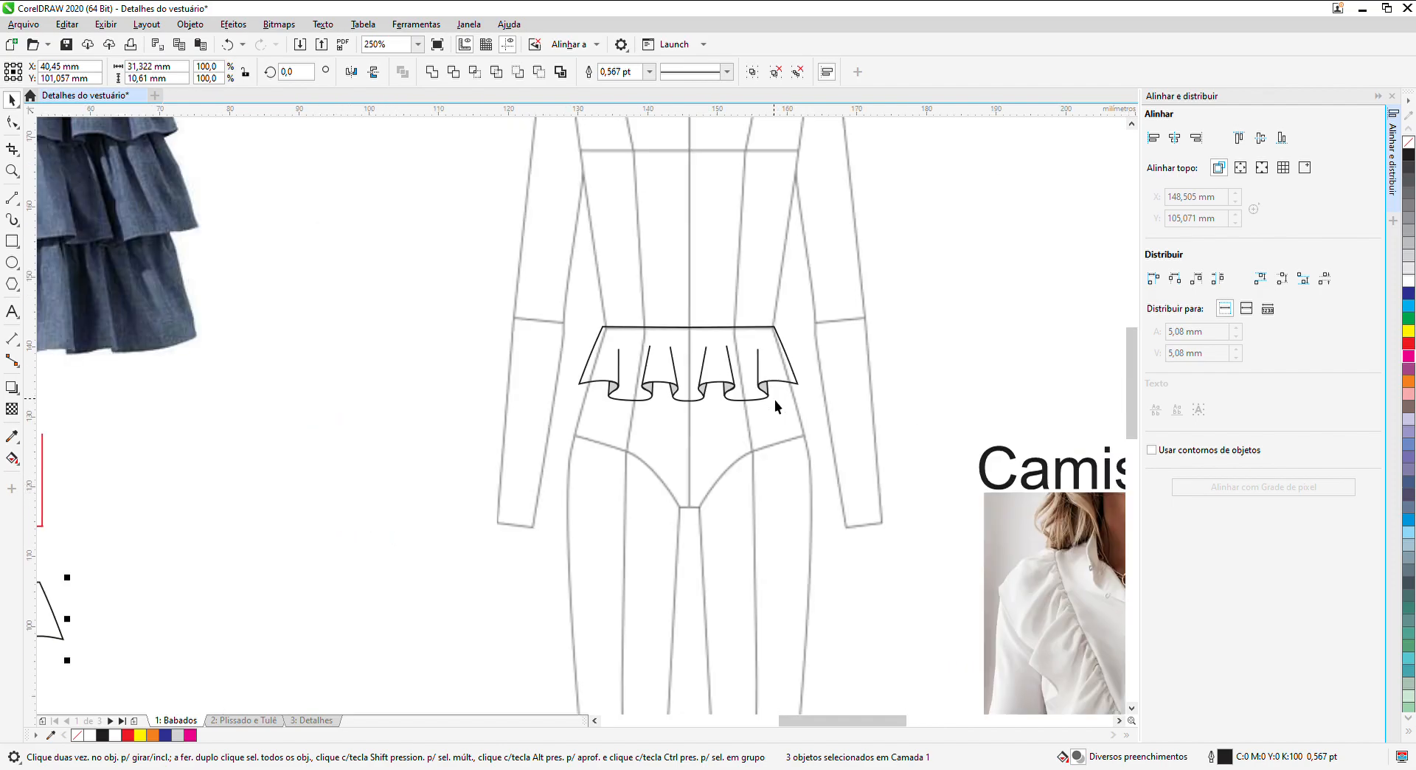
Step: Fill the ruffle outline on the body figure with magenta (M100)
scroll(772, 347, "up", 1)
left_click(769, 324)
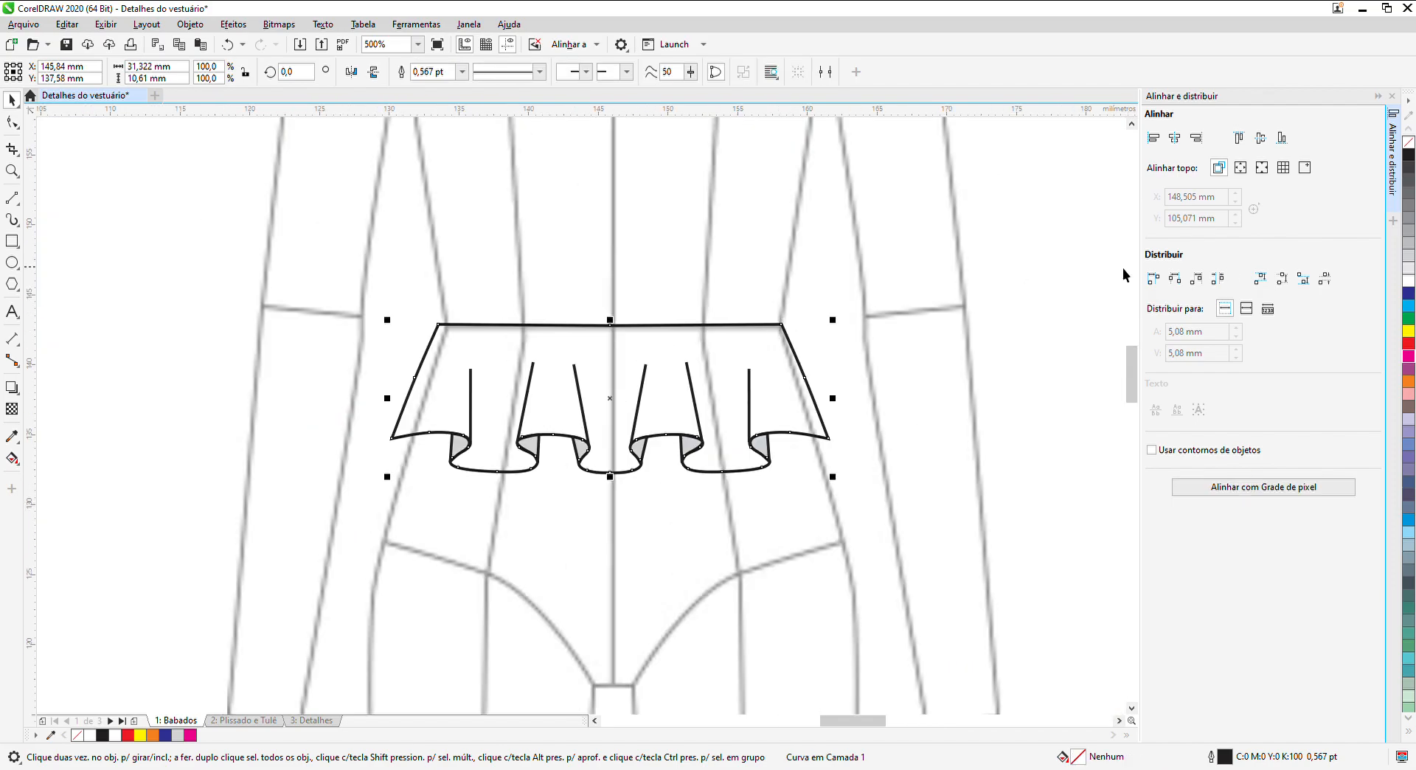
left_click(1409, 356)
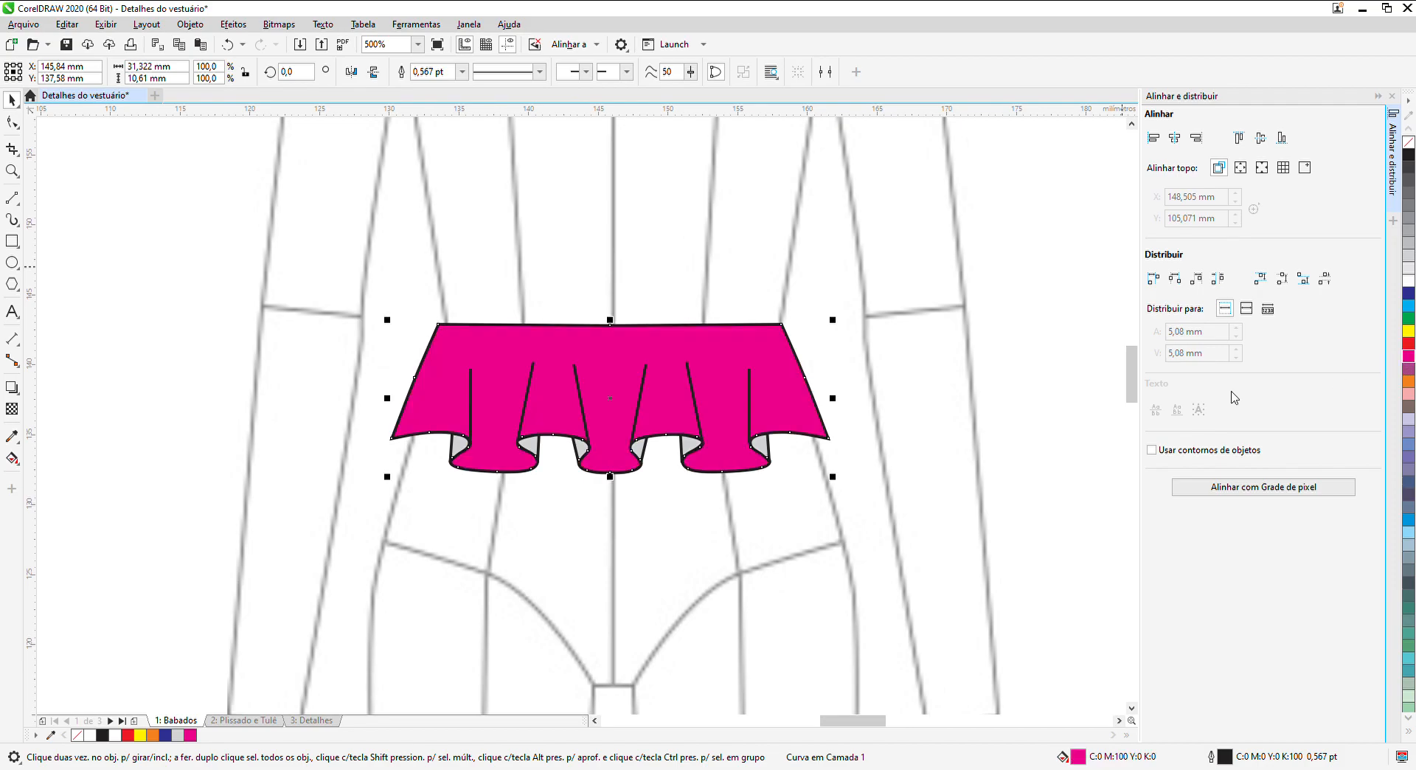
Step: Ungroup the first half's fold details and fill the outermost hem fold with dark magenta
scroll(449, 538, "up", 1)
left_click(470, 362)
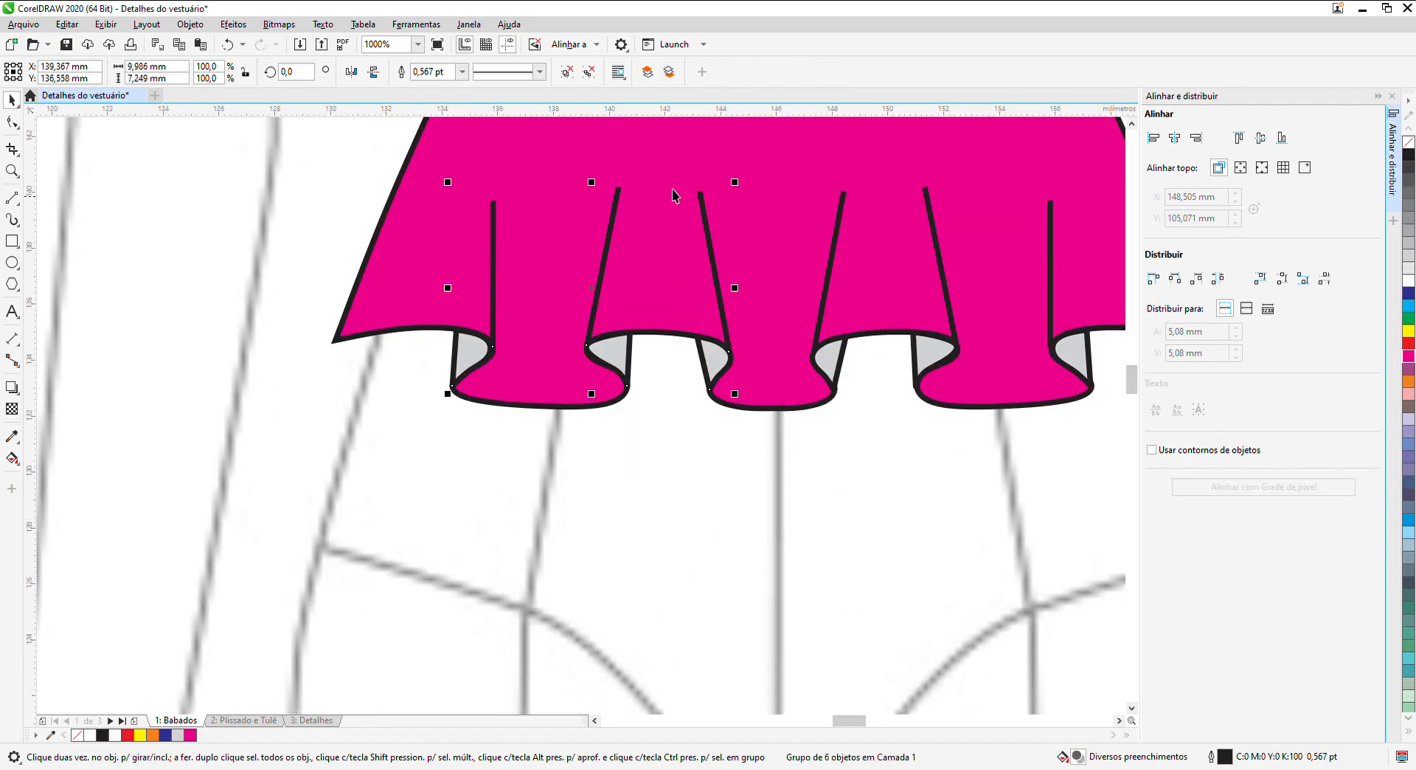
left_click(619, 503)
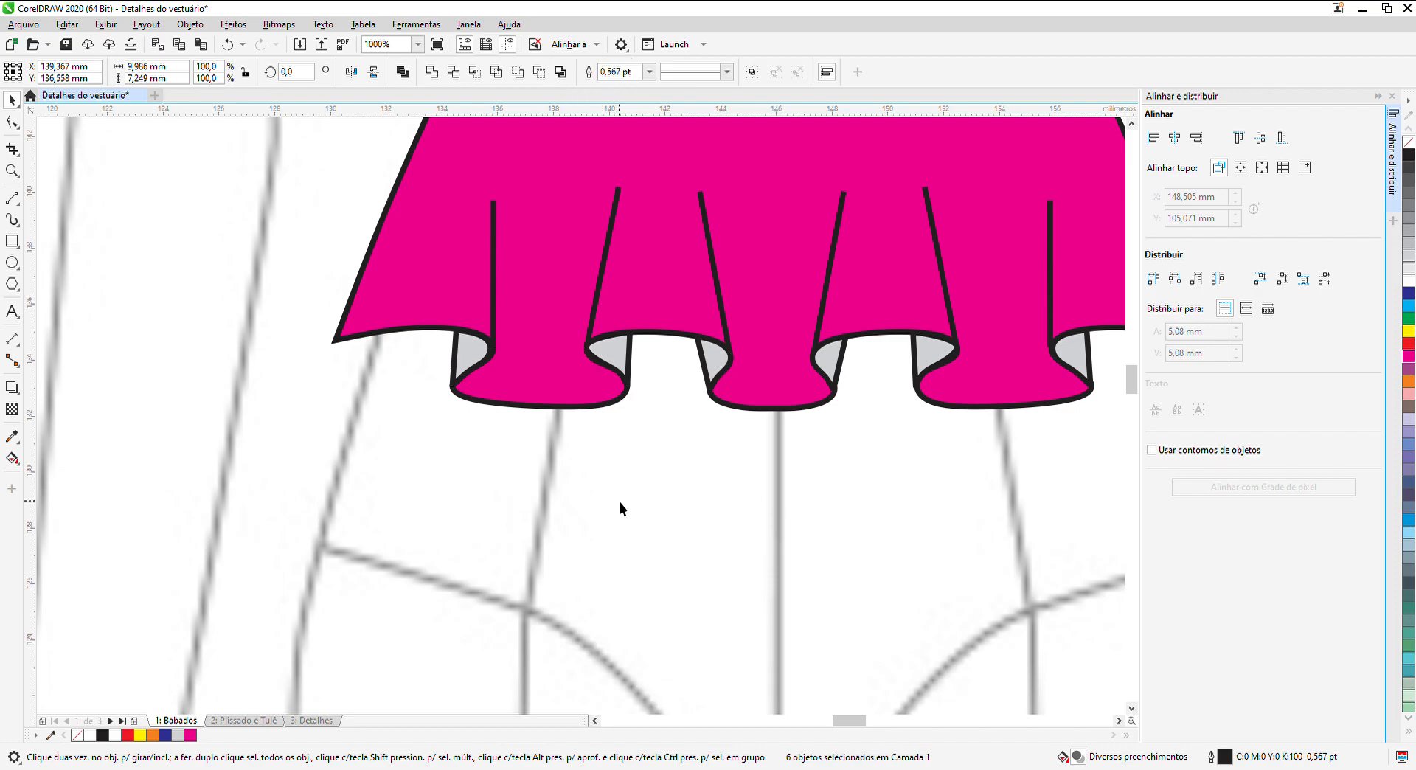
left_click(474, 357)
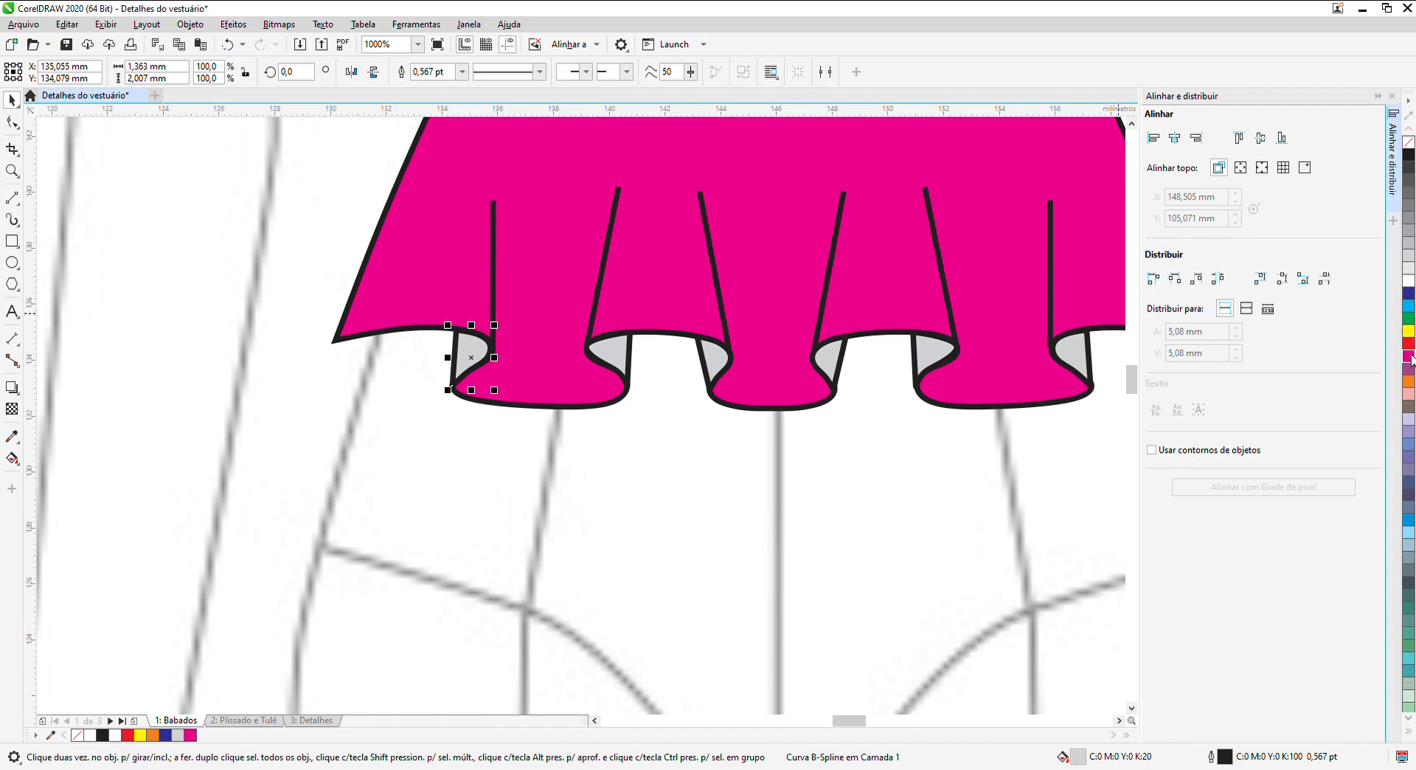
left_click(1395, 389)
left_click(643, 566)
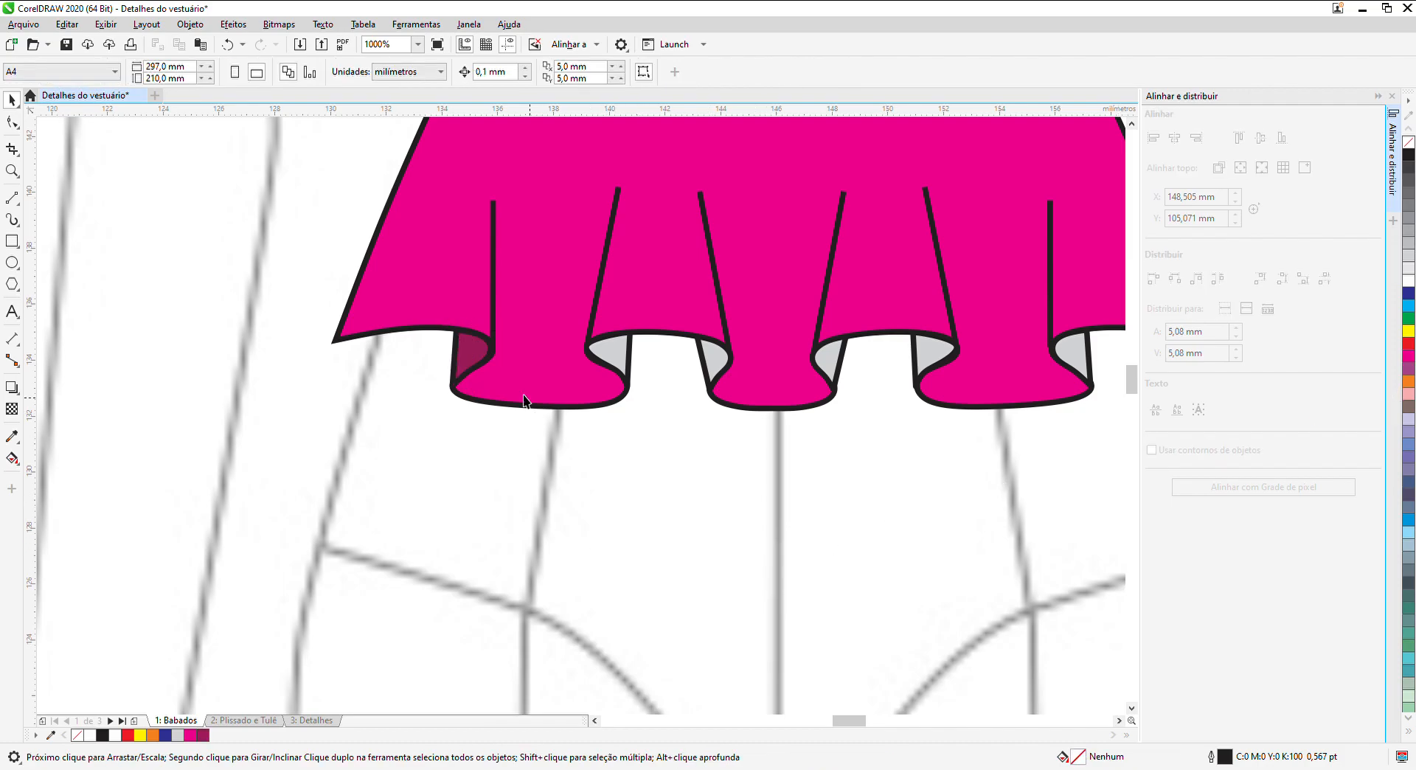
Step: Sample the dark magenta with the Color Eyedropper and apply it to the five remaining grey hem folds
left_click(12, 437)
left_click(469, 376)
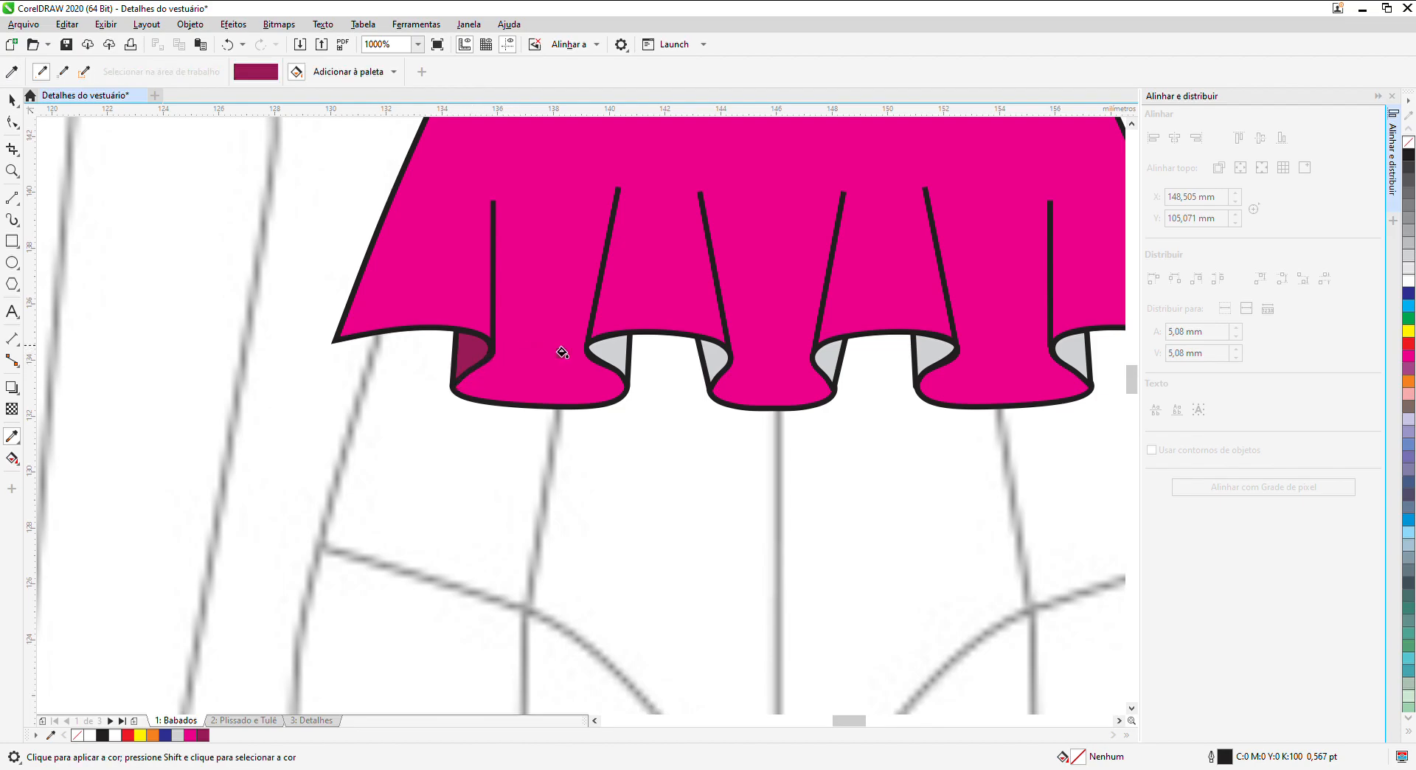
left_click(612, 354)
left_click(714, 359)
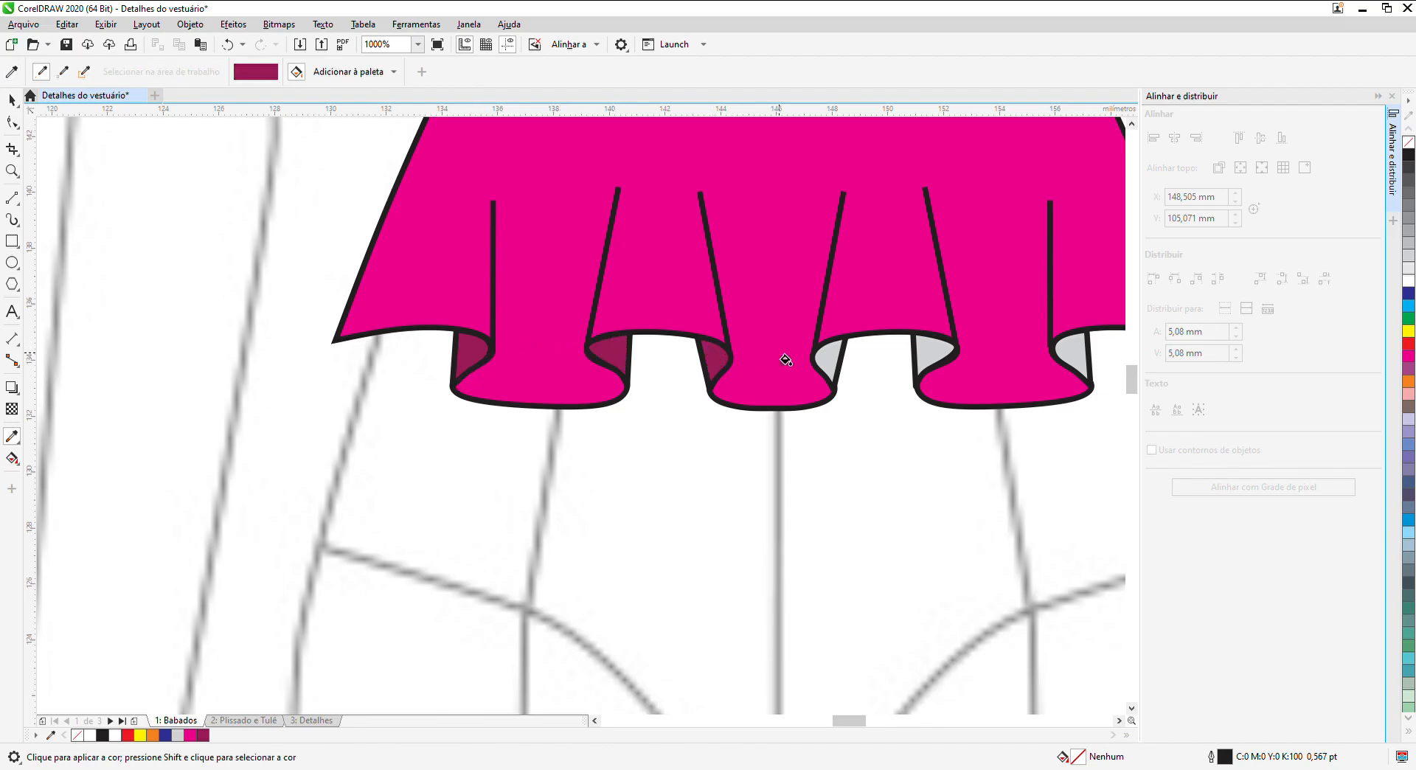
left_click(827, 356)
left_click(936, 354)
left_click(1071, 356)
scroll(1021, 366, "down", 2)
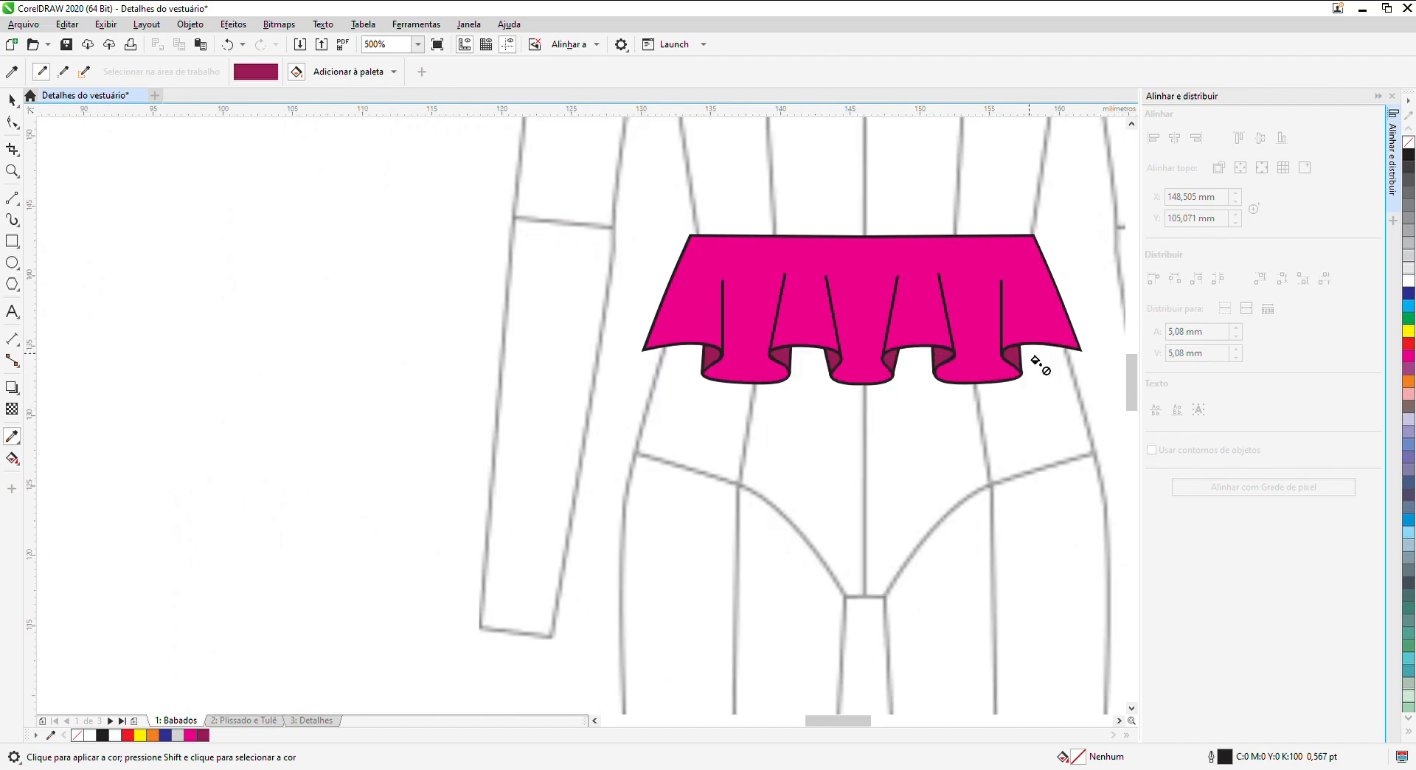
Step: Select the magenta ruffle with all its fold details and group everything
left_click(12, 100)
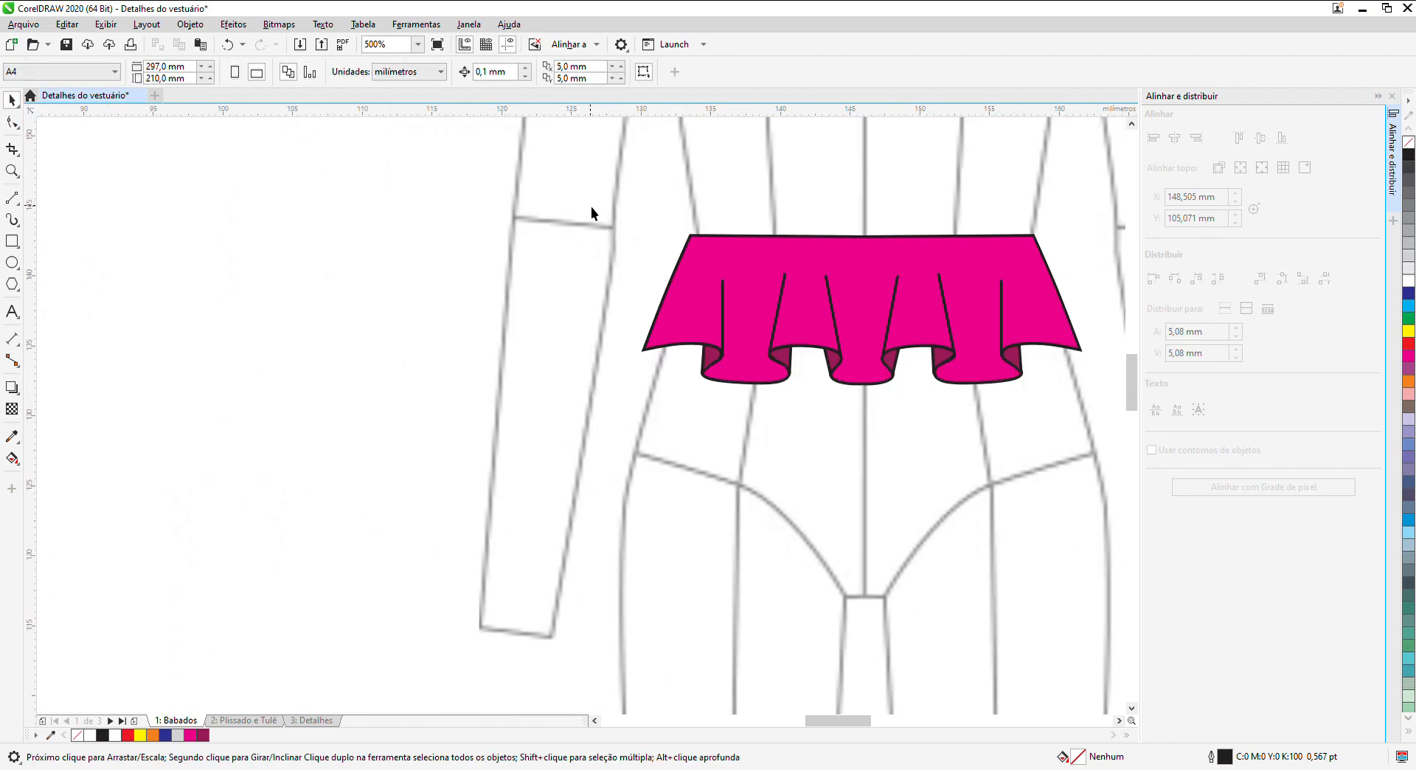
left_click_drag(634, 245, 1104, 440)
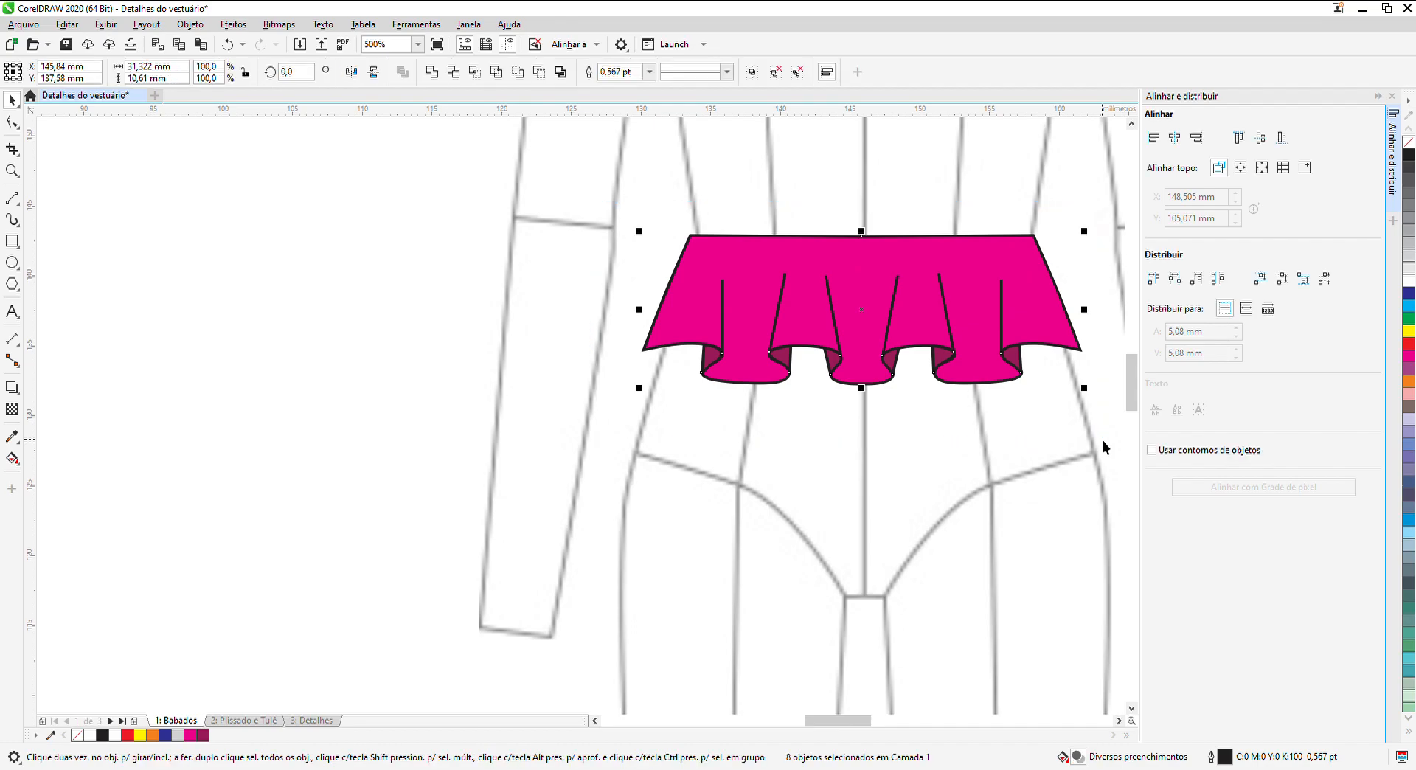
left_click(753, 72)
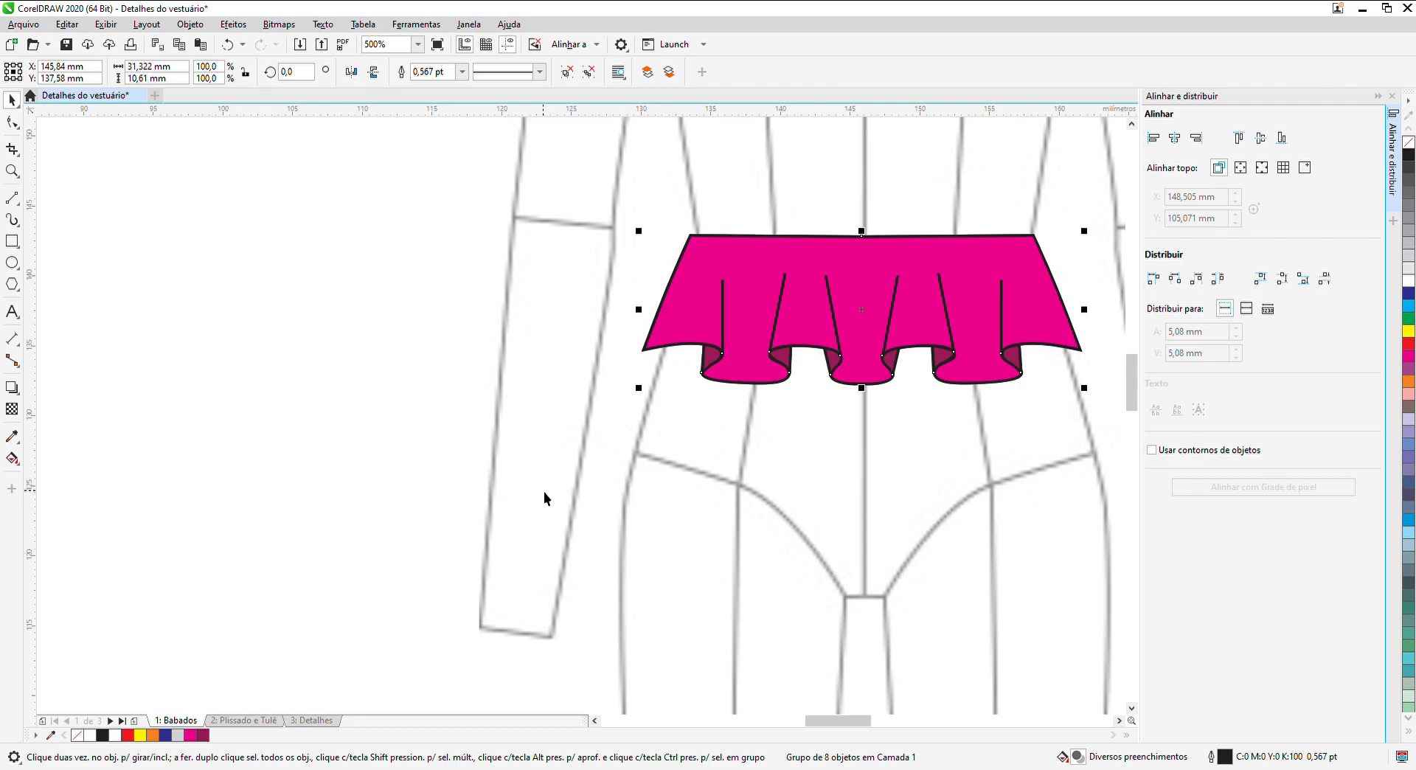
Step: Add a second tier about 34.5 mm wide from a lowered copy of the ruffle and order it behind the first tier
left_click_drag(862, 308, 865, 384)
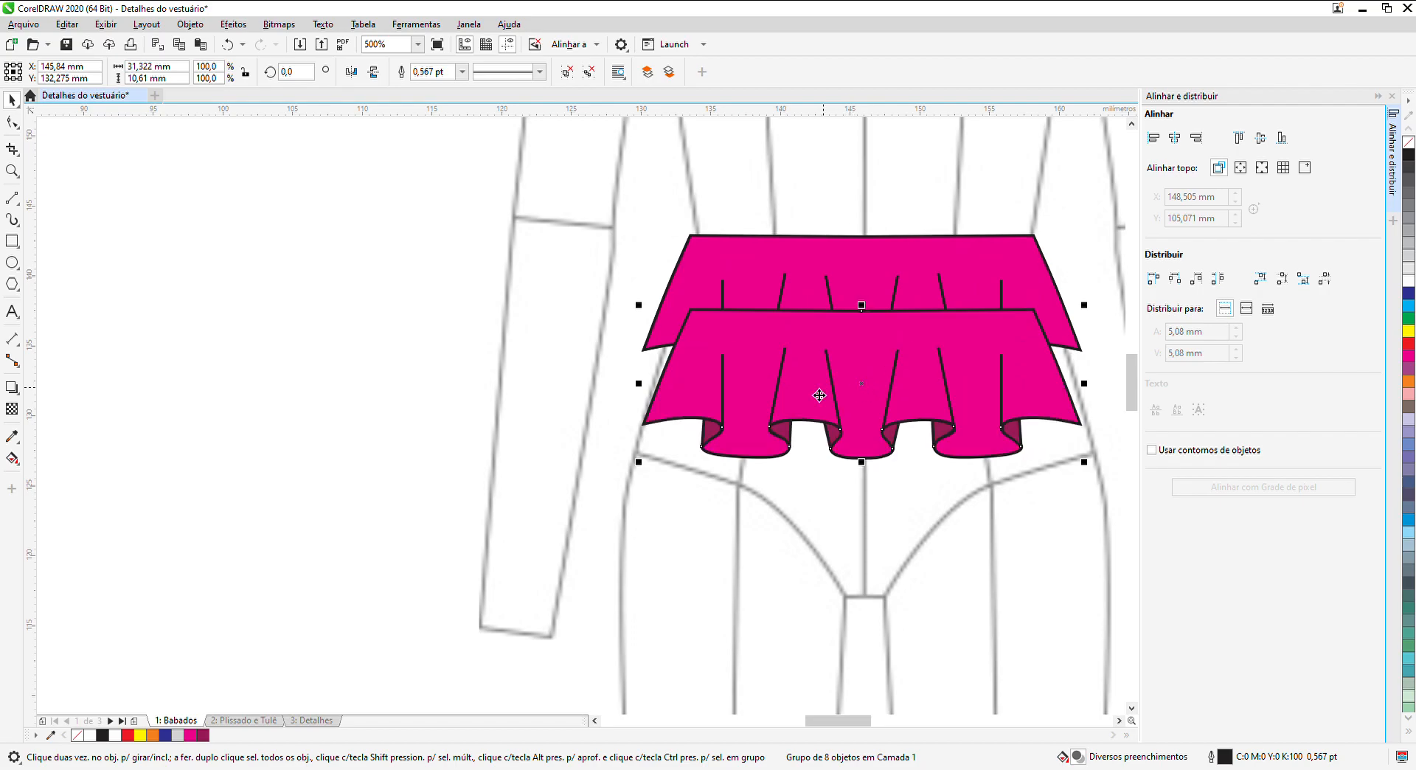
left_click_drag(639, 383, 626, 389)
left_click_drag(1090, 387, 1108, 390)
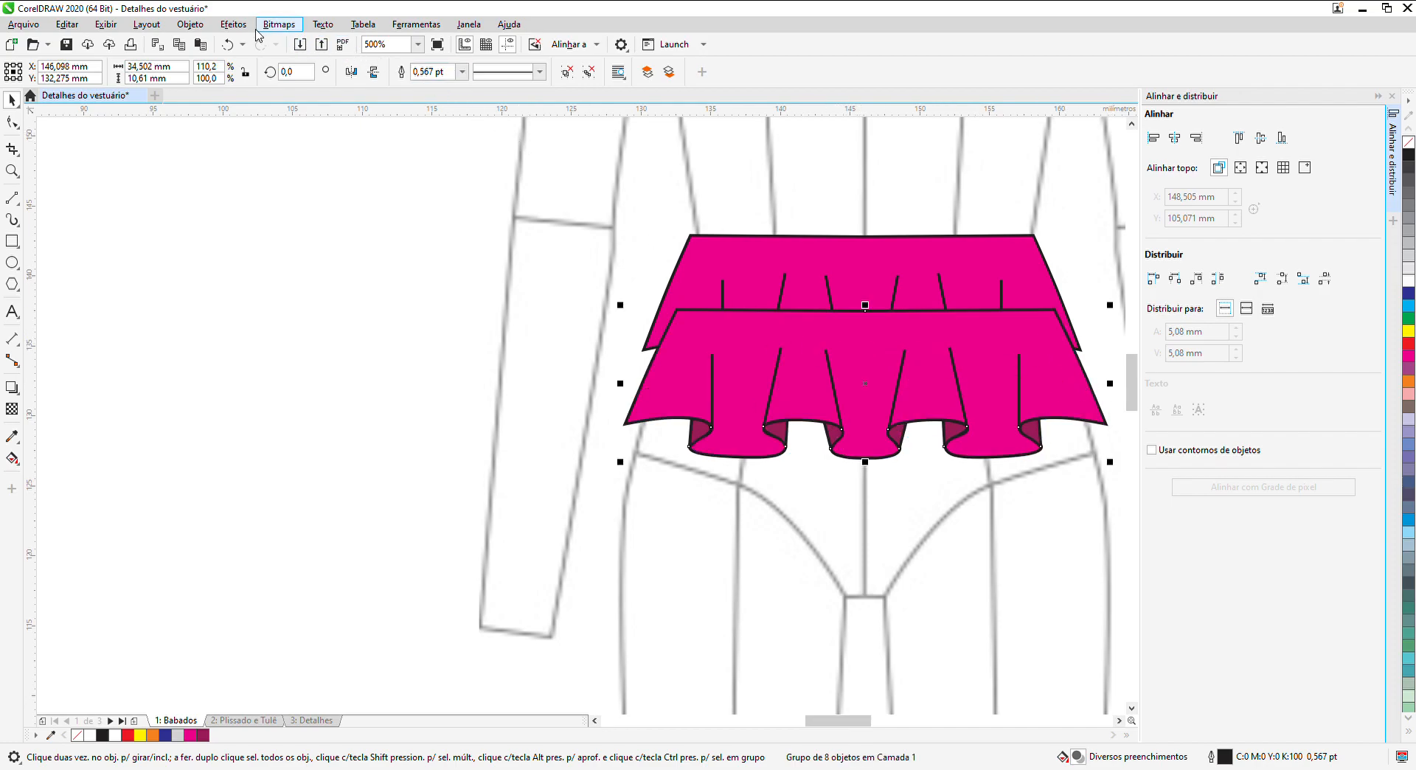
left_click(197, 25)
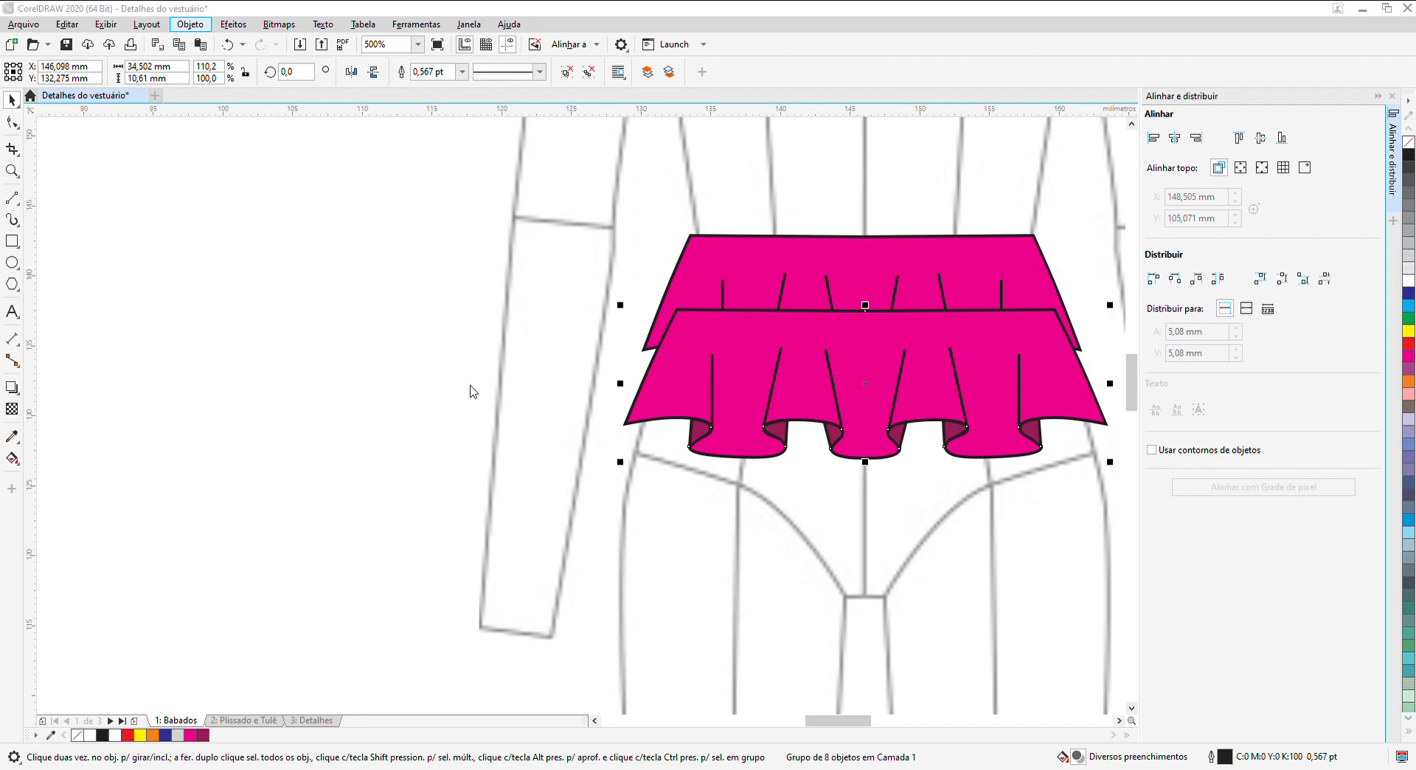
left_click(531, 372)
left_click(706, 250)
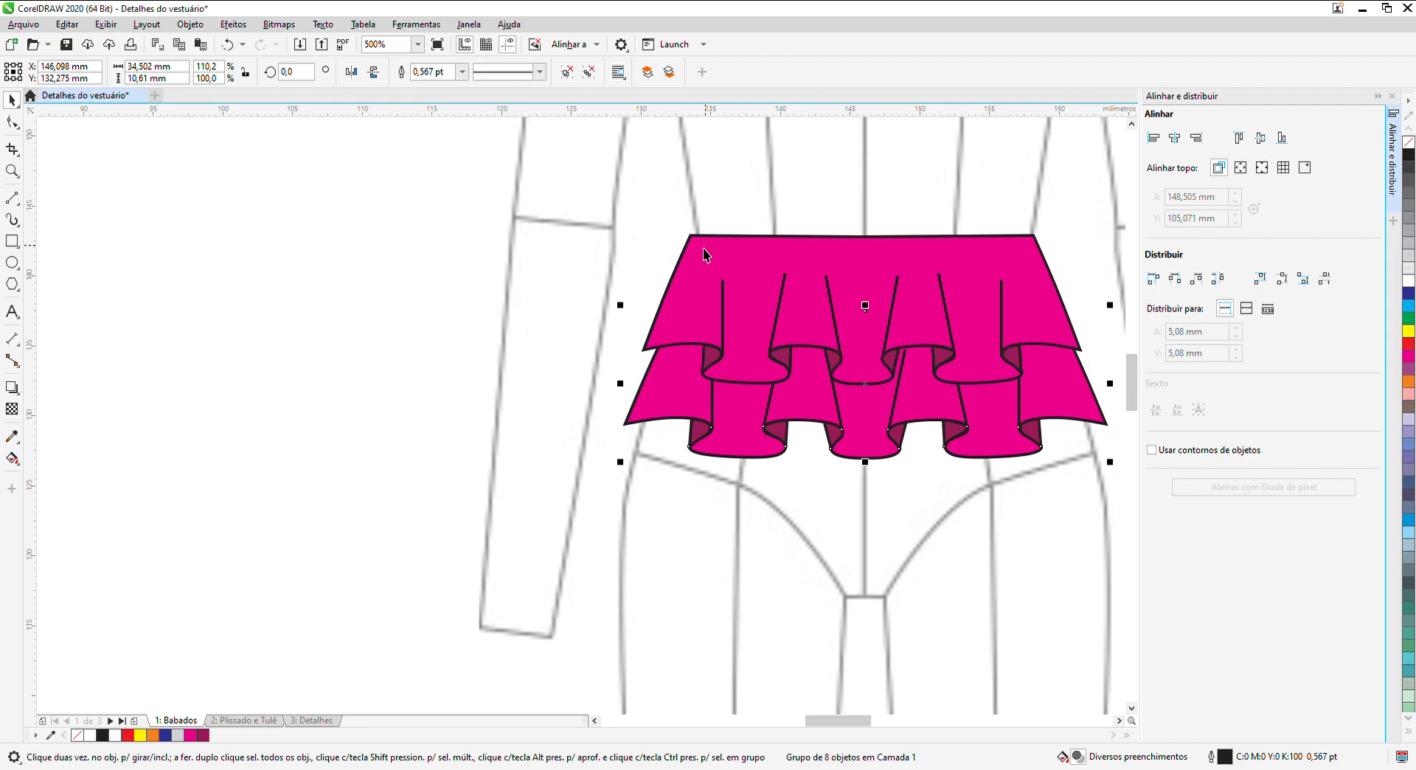
left_click(423, 376)
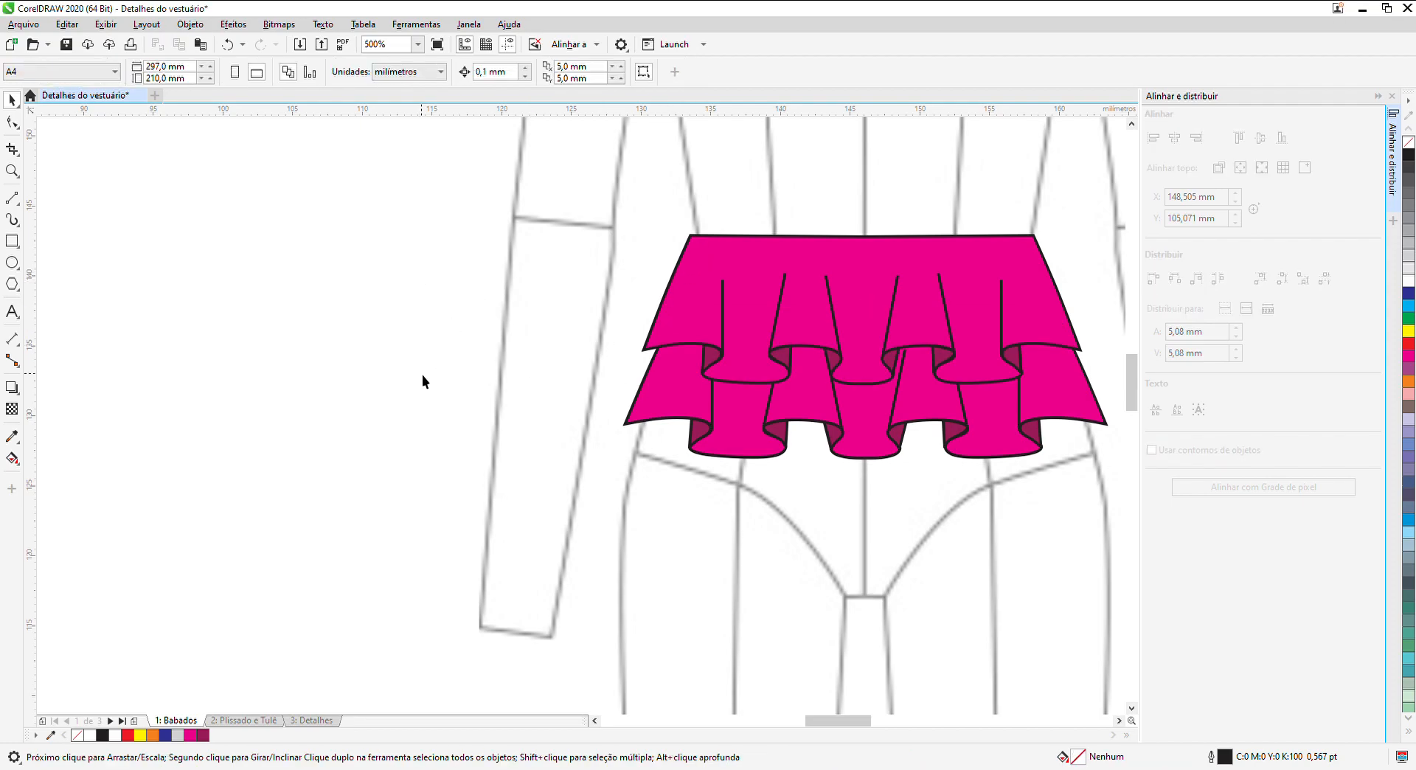
Step: Add a third tier about 38.4 mm wide from a lowered copy of the second and order it behind the second tier
left_click(665, 402)
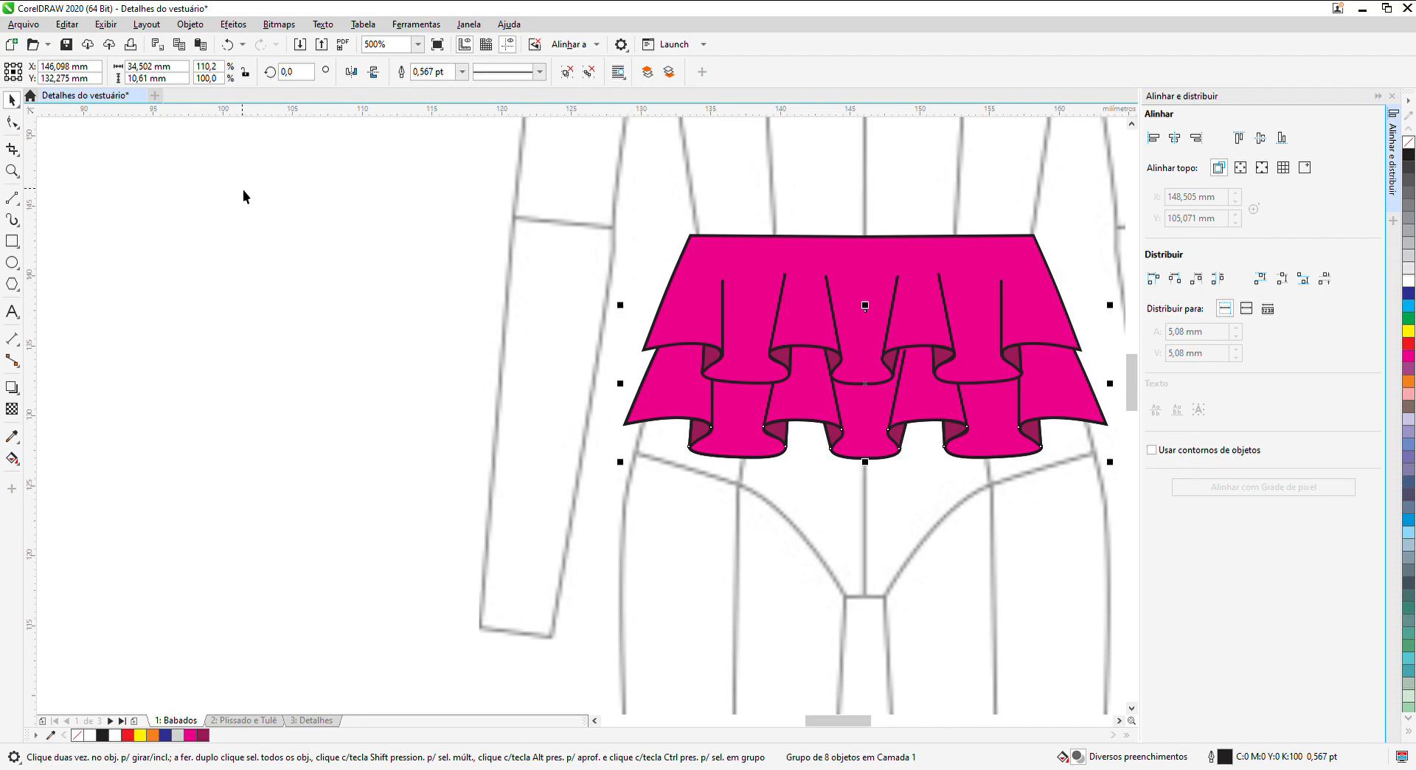
left_click_drag(867, 436, 866, 522)
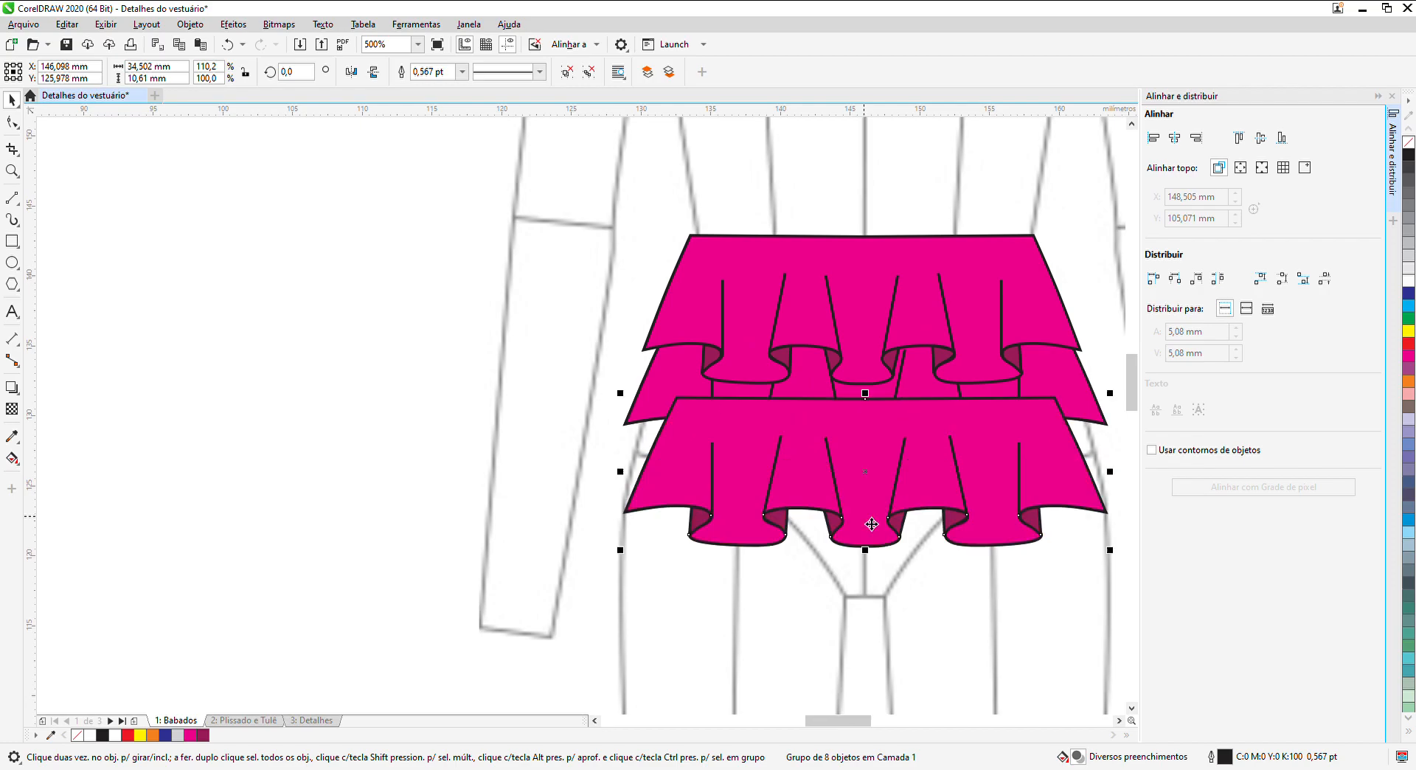
left_click_drag(620, 472, 600, 477)
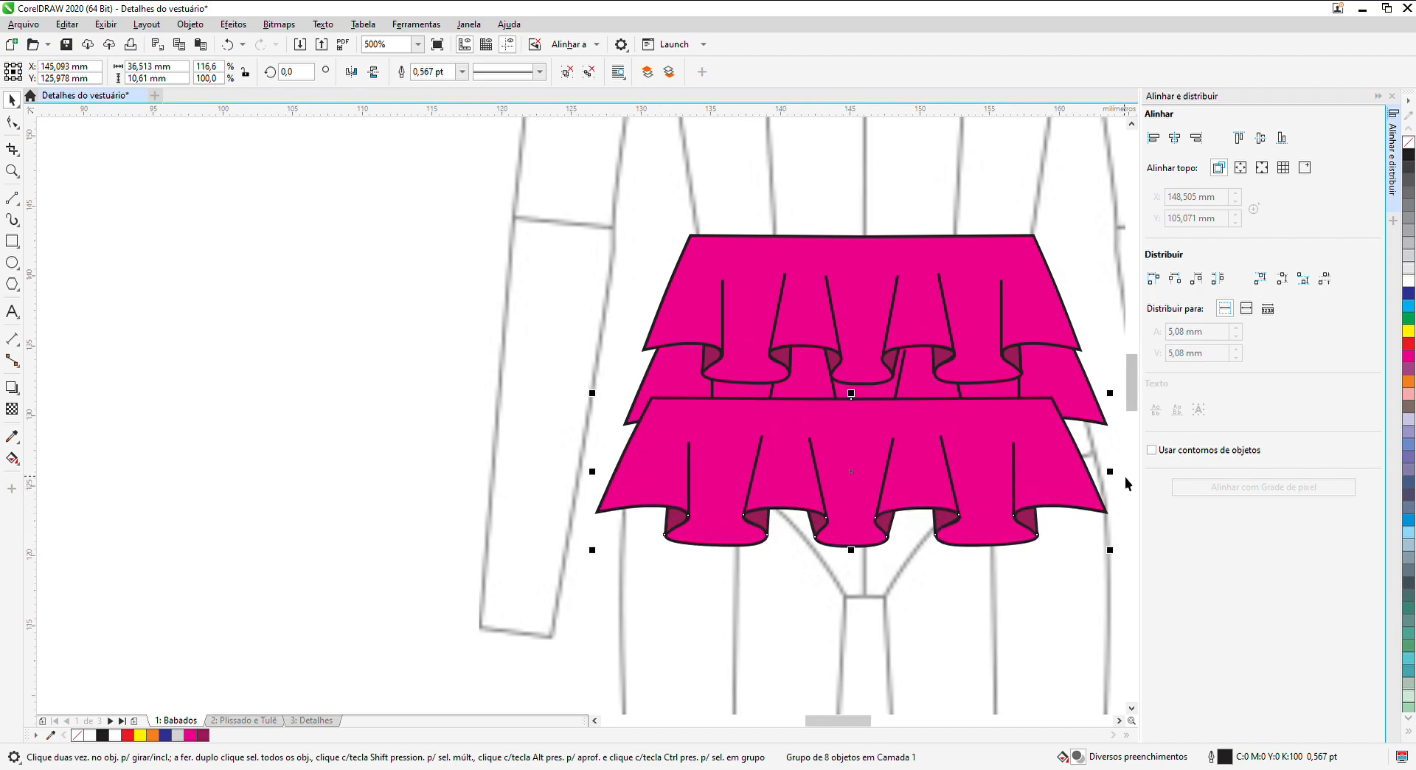
left_click_drag(1121, 477, 949, 483)
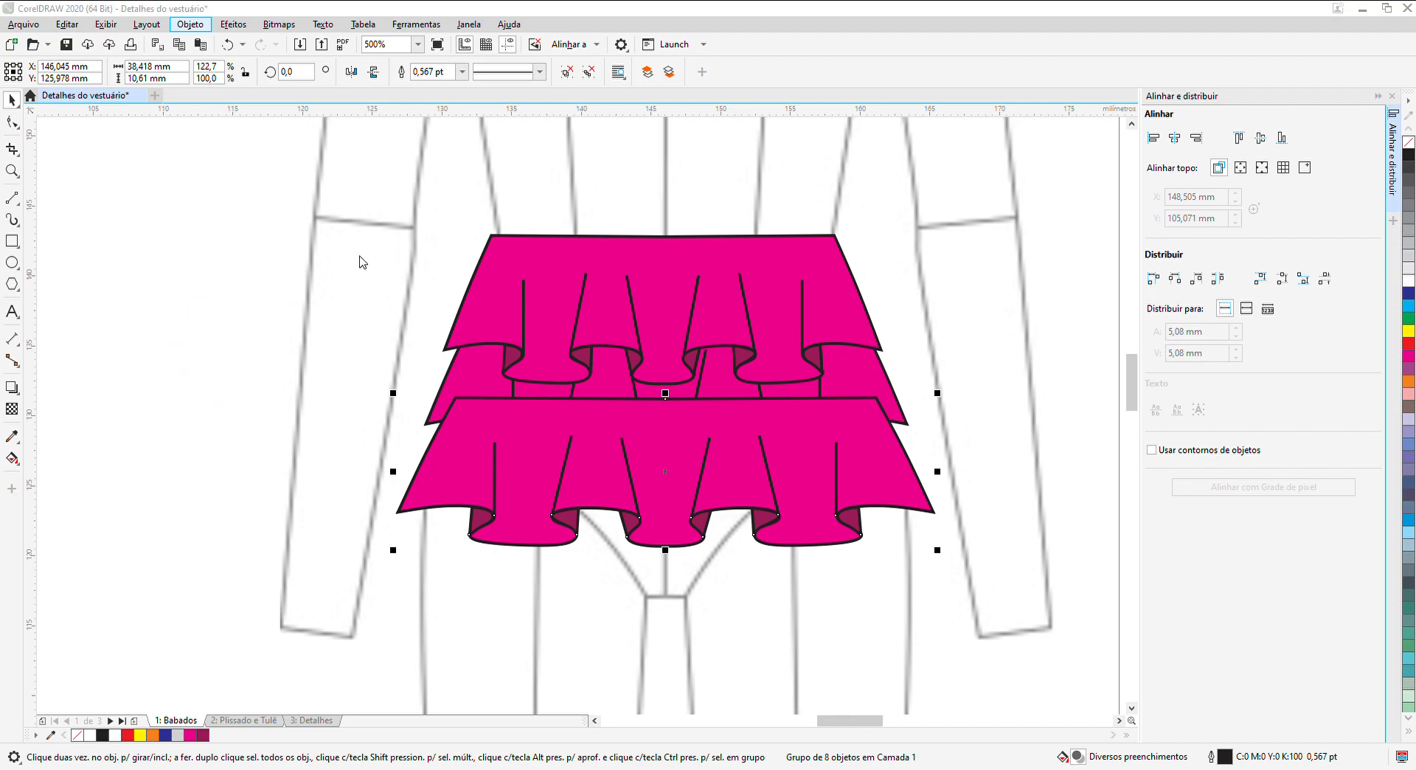
left_click(441, 379)
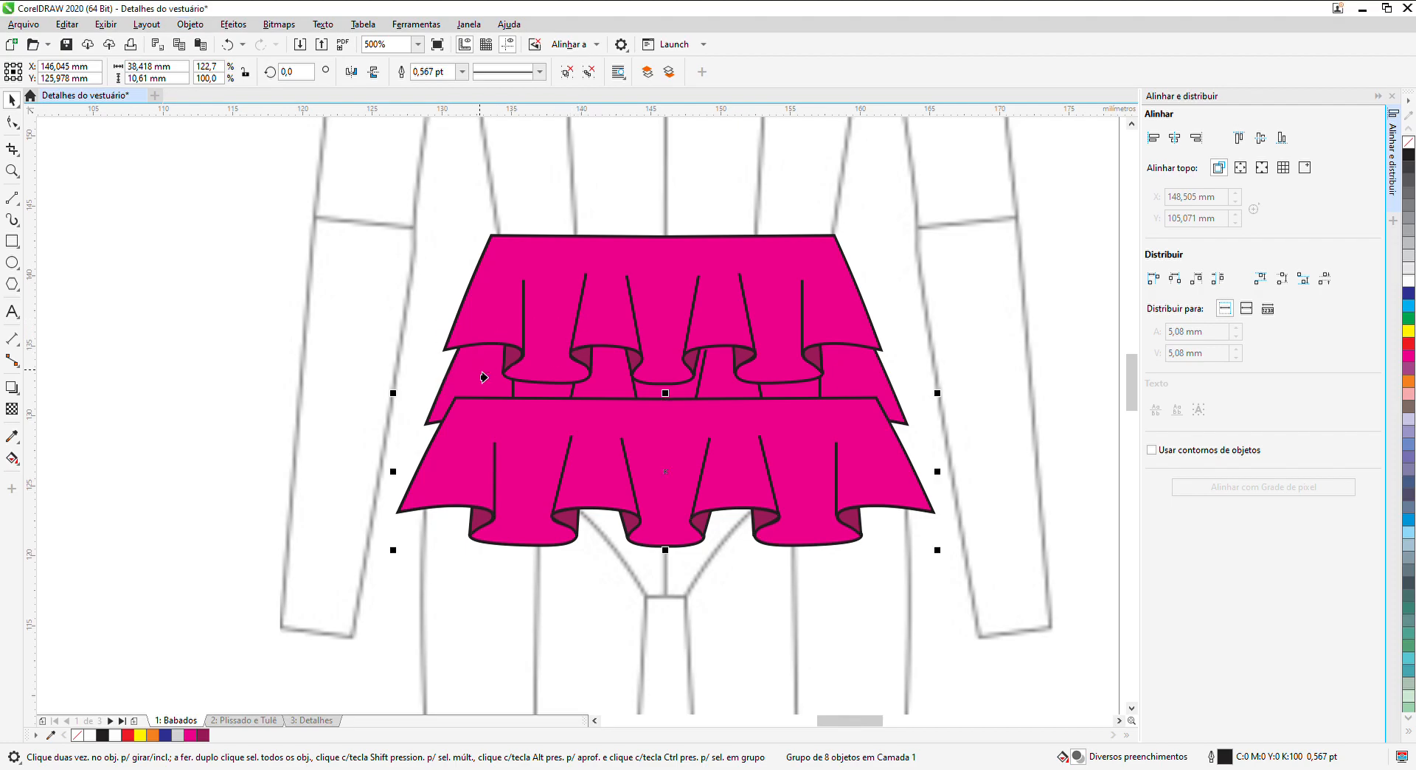
left_click(480, 365)
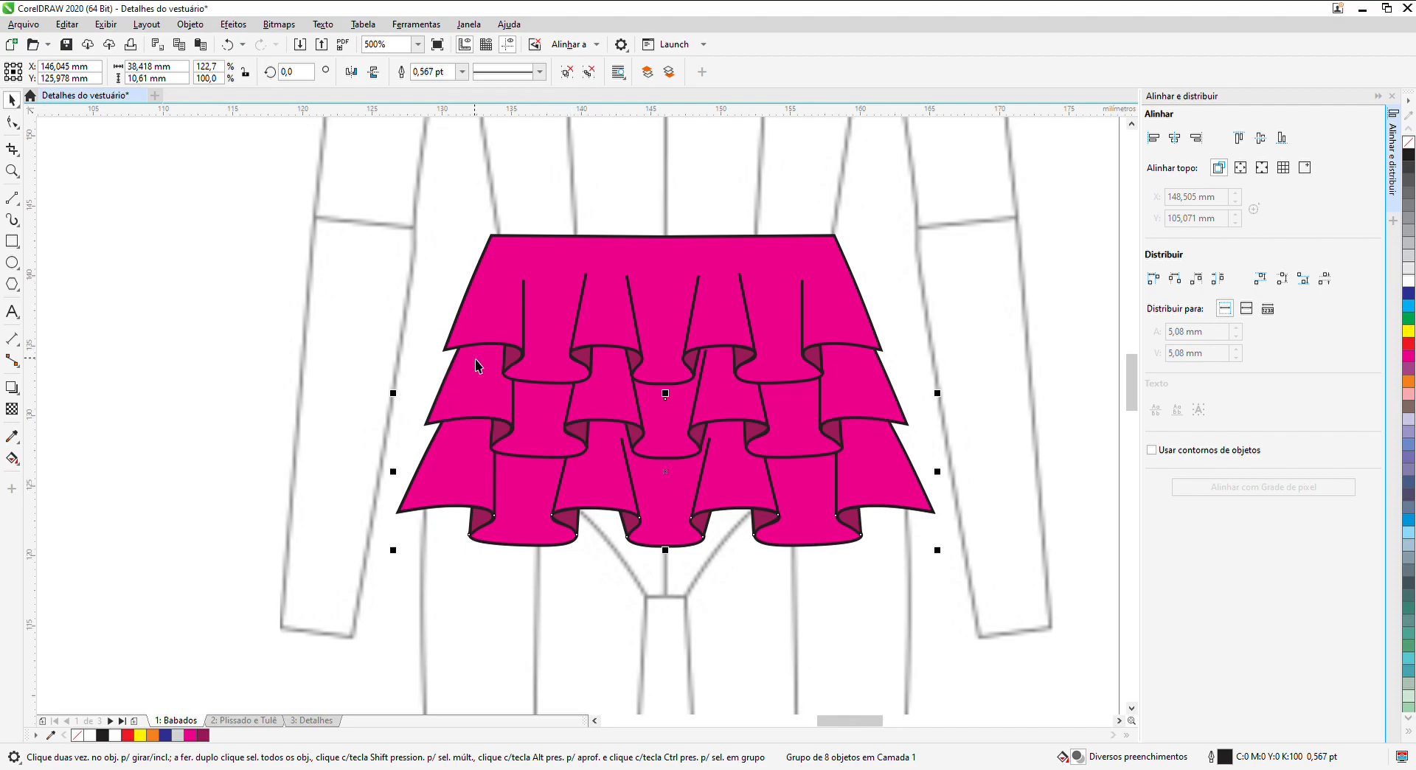
Step: Select the three ruffle tiers and group them into one object
scroll(478, 366, "down", 2)
left_click(410, 286)
left_click_drag(410, 288, 728, 494)
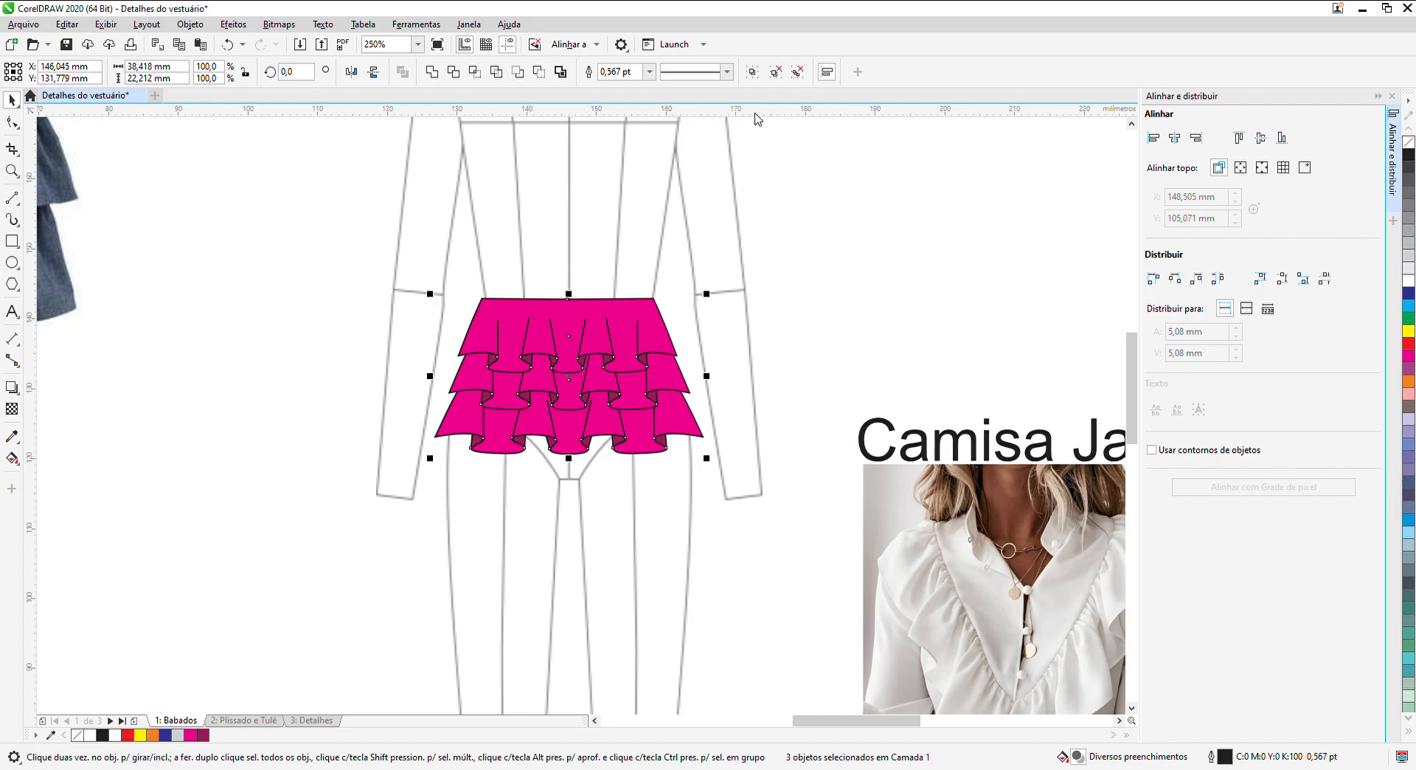
left_click(752, 72)
Step: Move the three-tier magenta ruffle off the body figure to the space below the unfilled ruffle copy
scroll(737, 131, "down", 3)
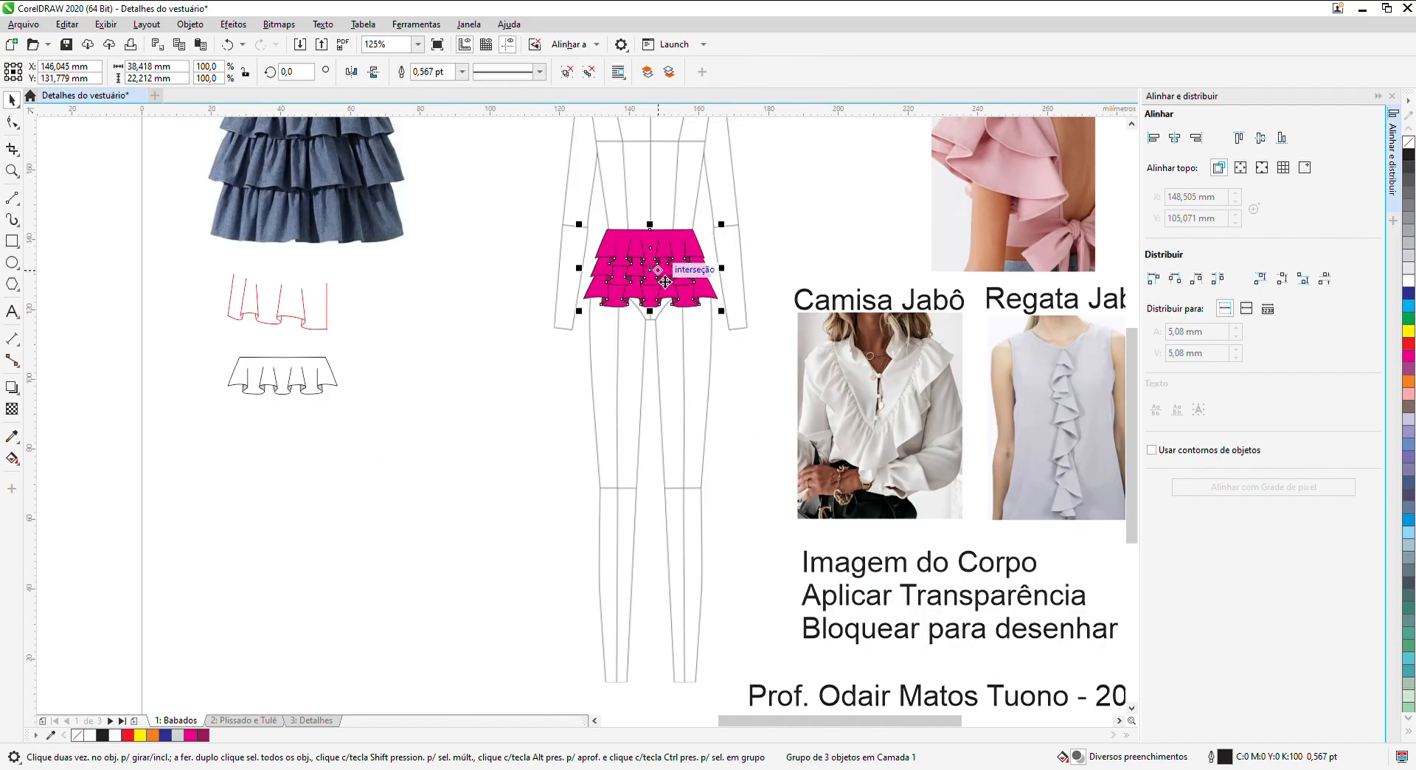
left_click_drag(661, 279, 286, 494)
left_click(413, 452)
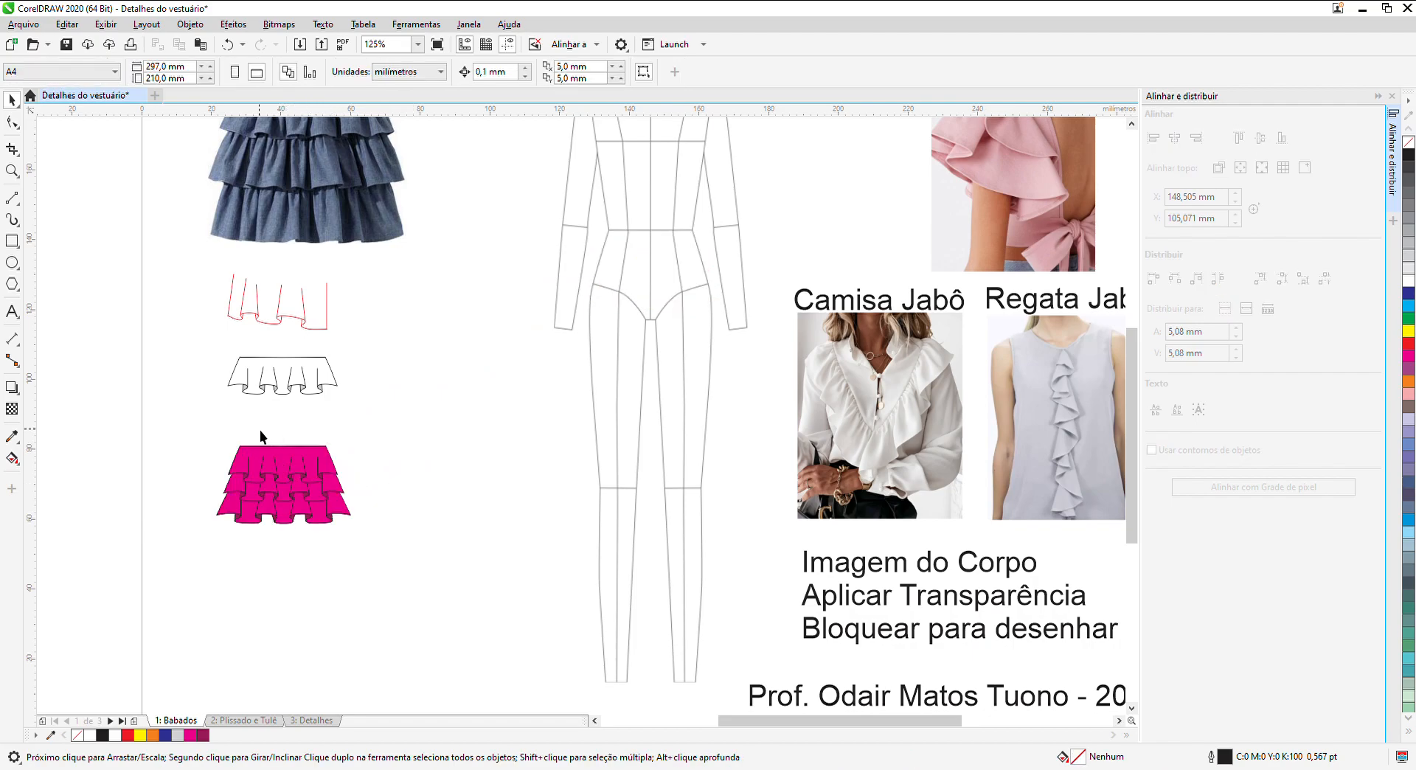
scroll(494, 436, "down", 2)
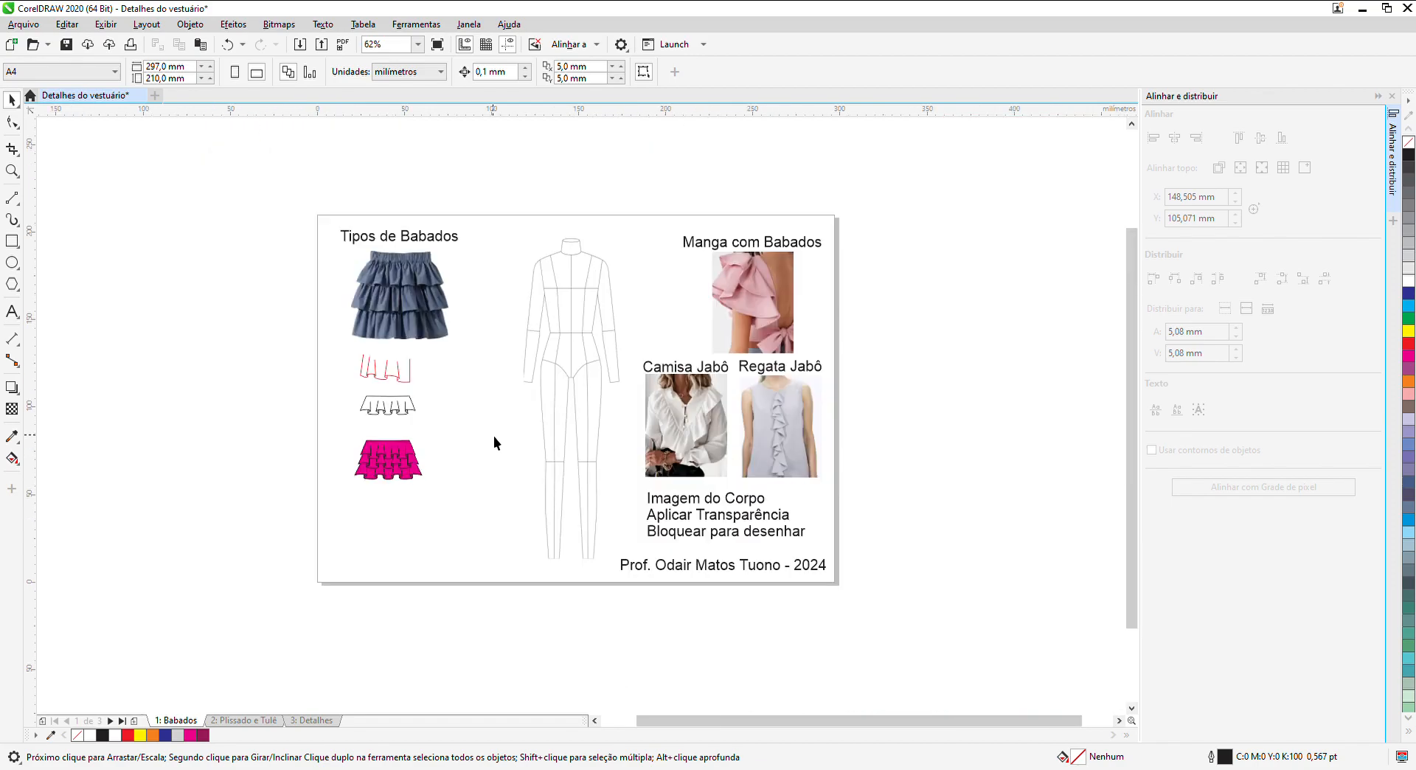
Step: Apply a uniform transparency of 53 to the grouped "Manga com Babados" title and sleeve photo, and lock the group
scroll(780, 264, "up", 4)
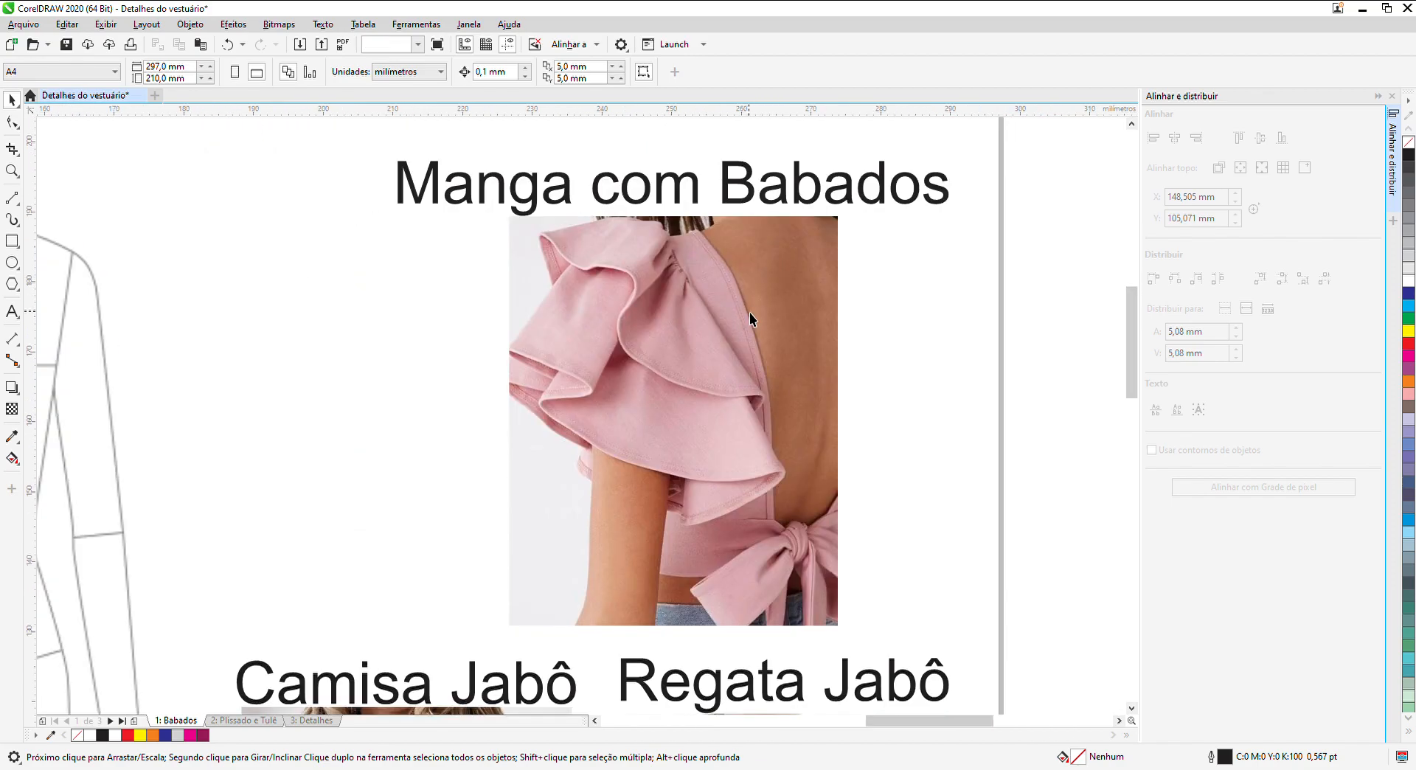
left_click(749, 312)
left_click(12, 409)
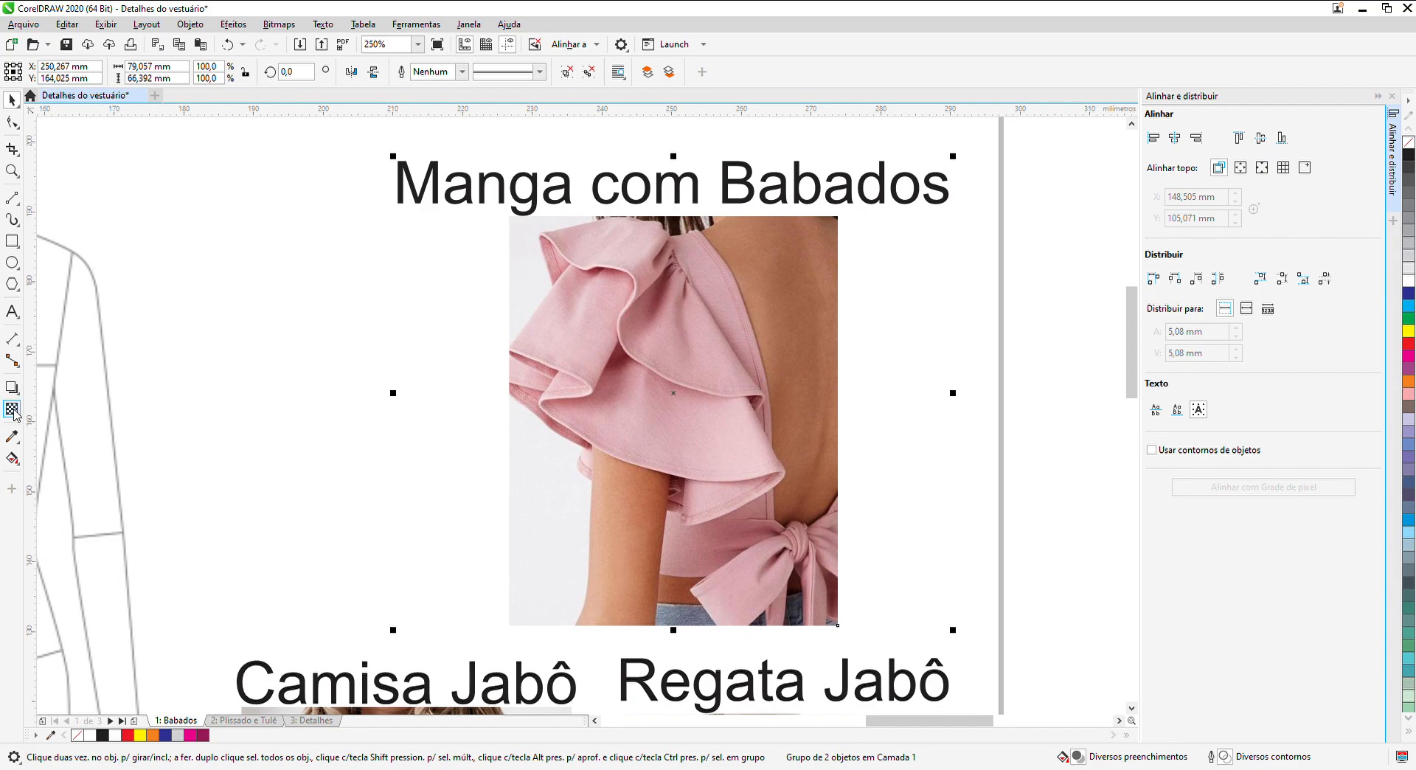
left_click_drag(639, 642, 659, 643)
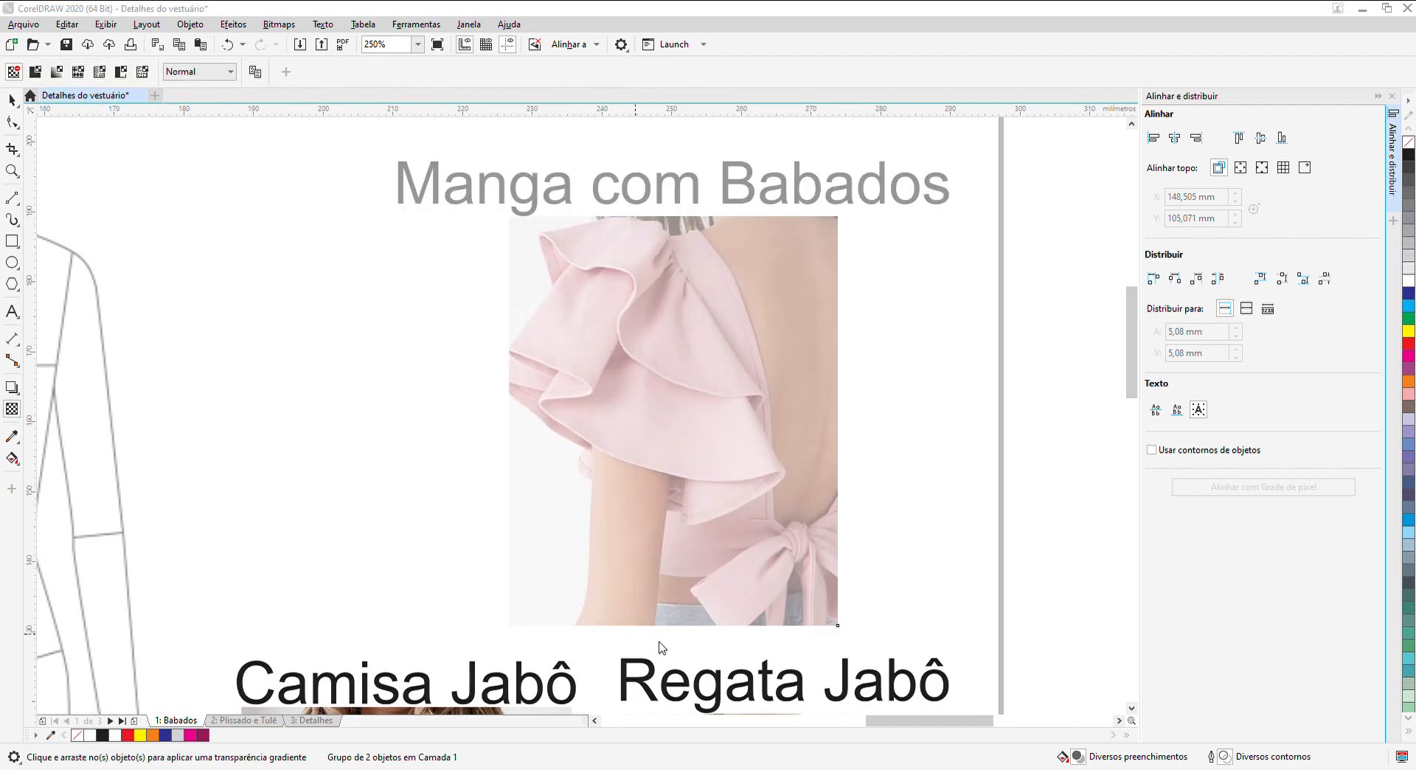
left_click(684, 431)
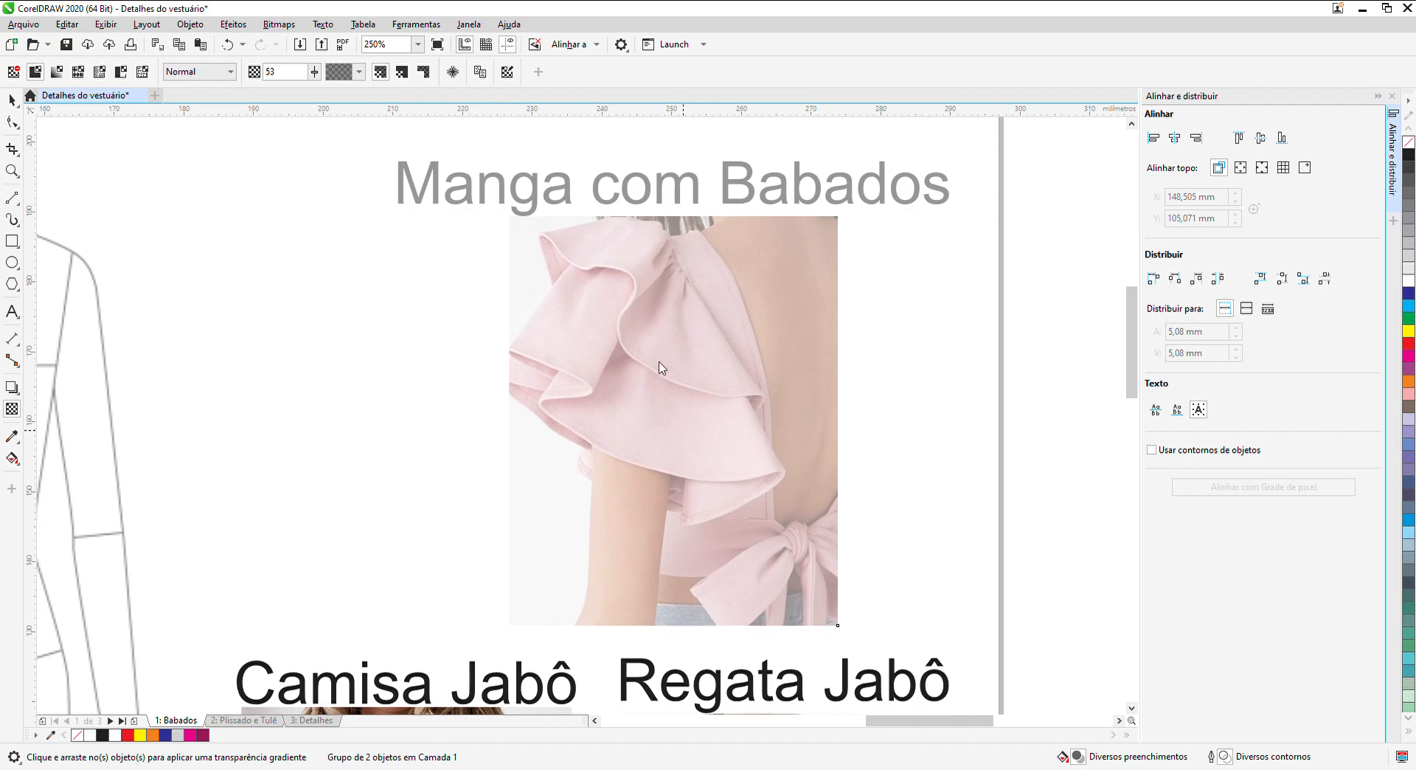
left_click(230, 49)
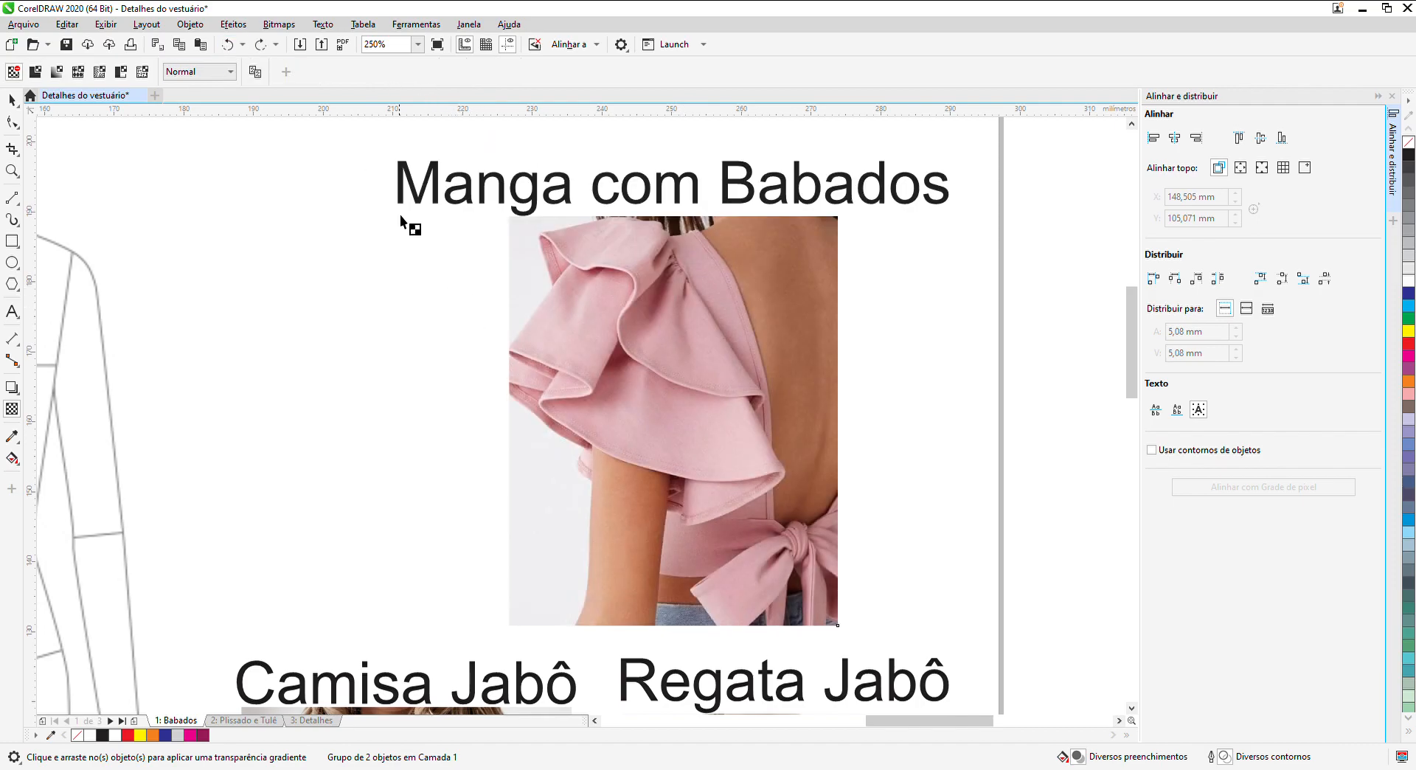
left_click(256, 45)
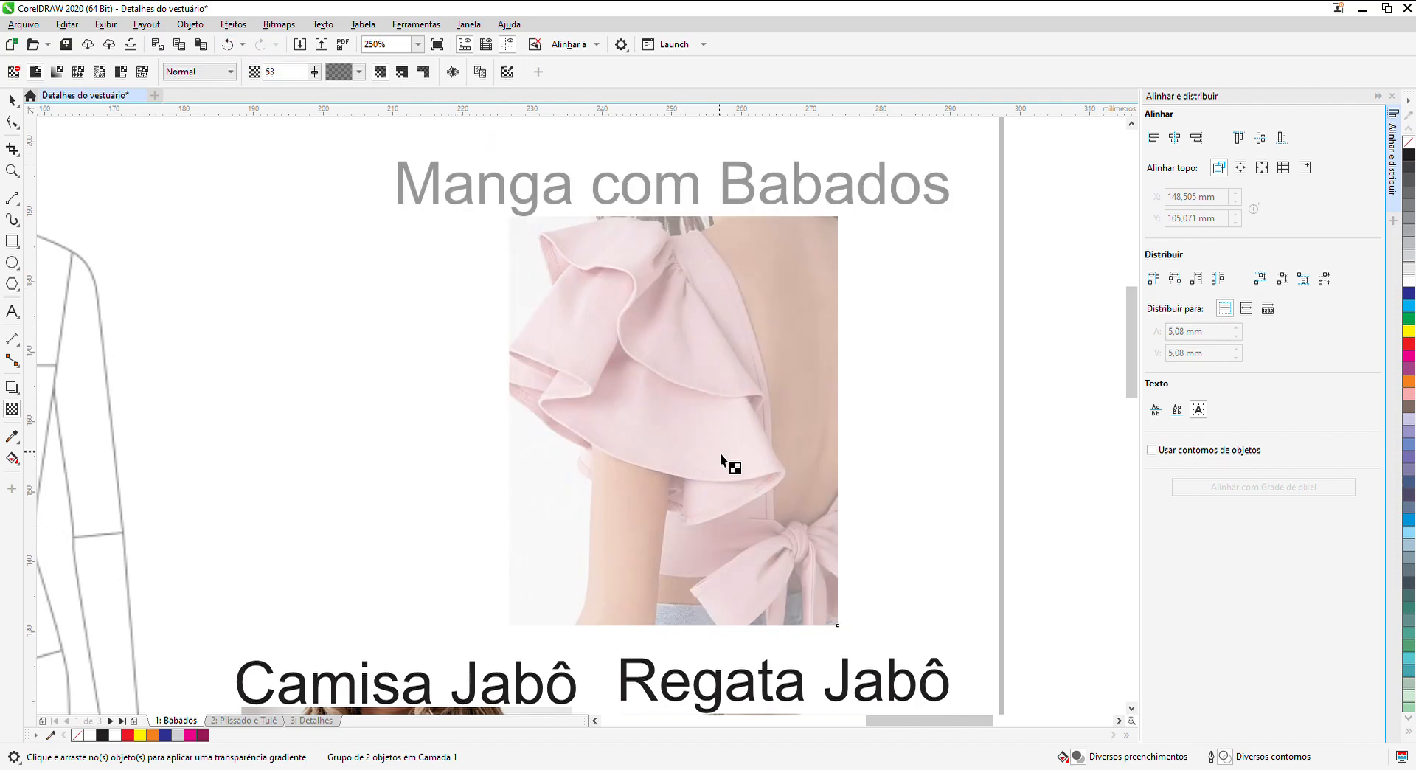
key("space")
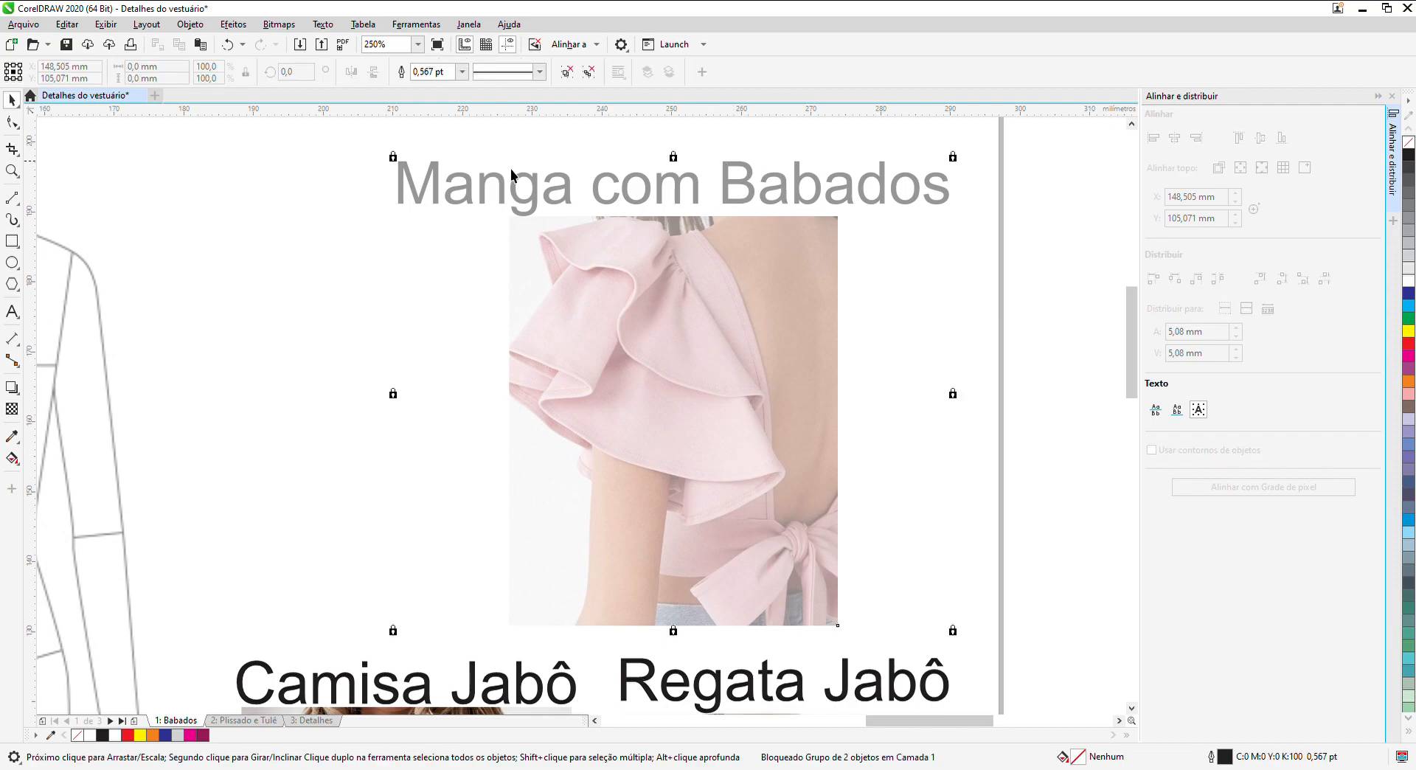
Step: Trace the upper sleeve ruffle over the faded photo as a closed B-Spline outline about 33 mm wide and 25 mm tall
left_click(15, 201)
left_click(37, 261)
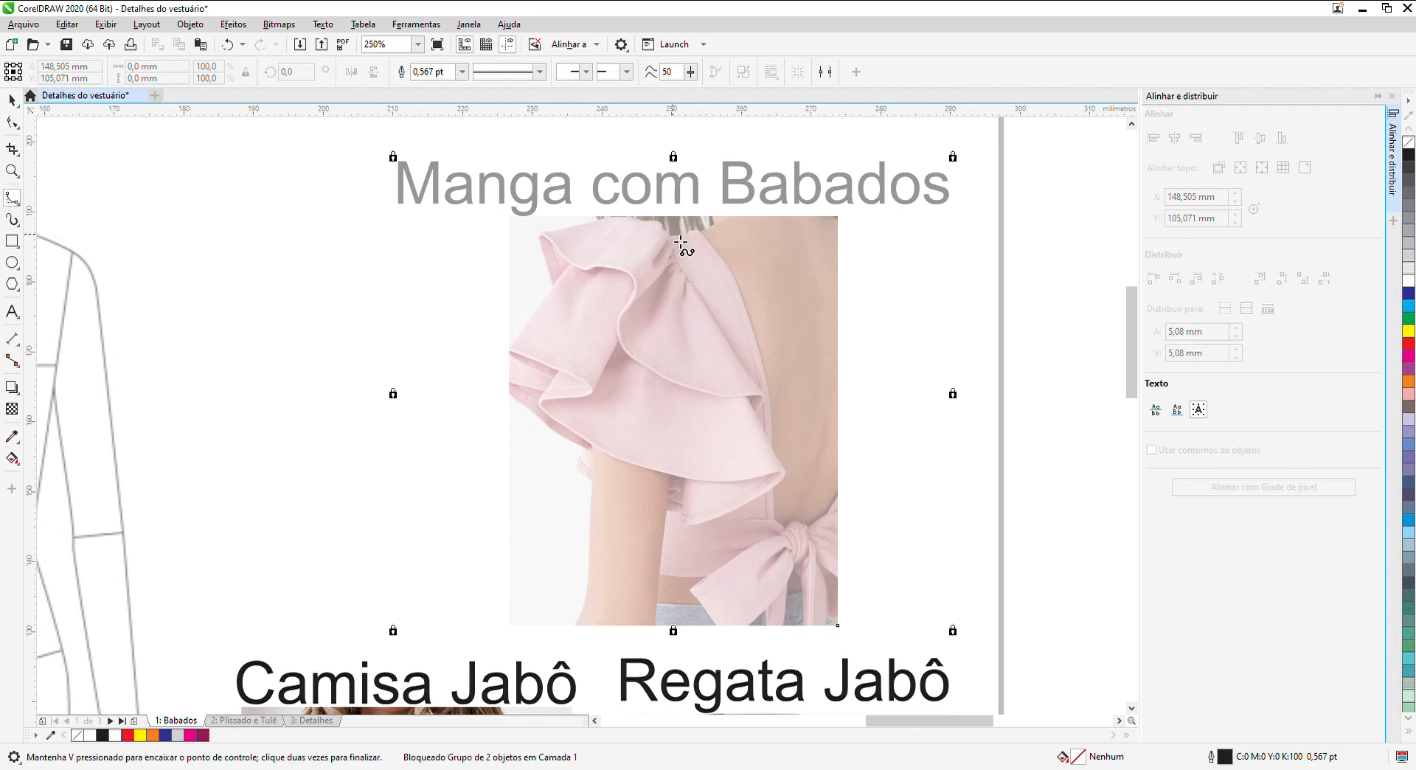
left_click(673, 234)
left_click(649, 224)
left_click(618, 230)
left_click(574, 237)
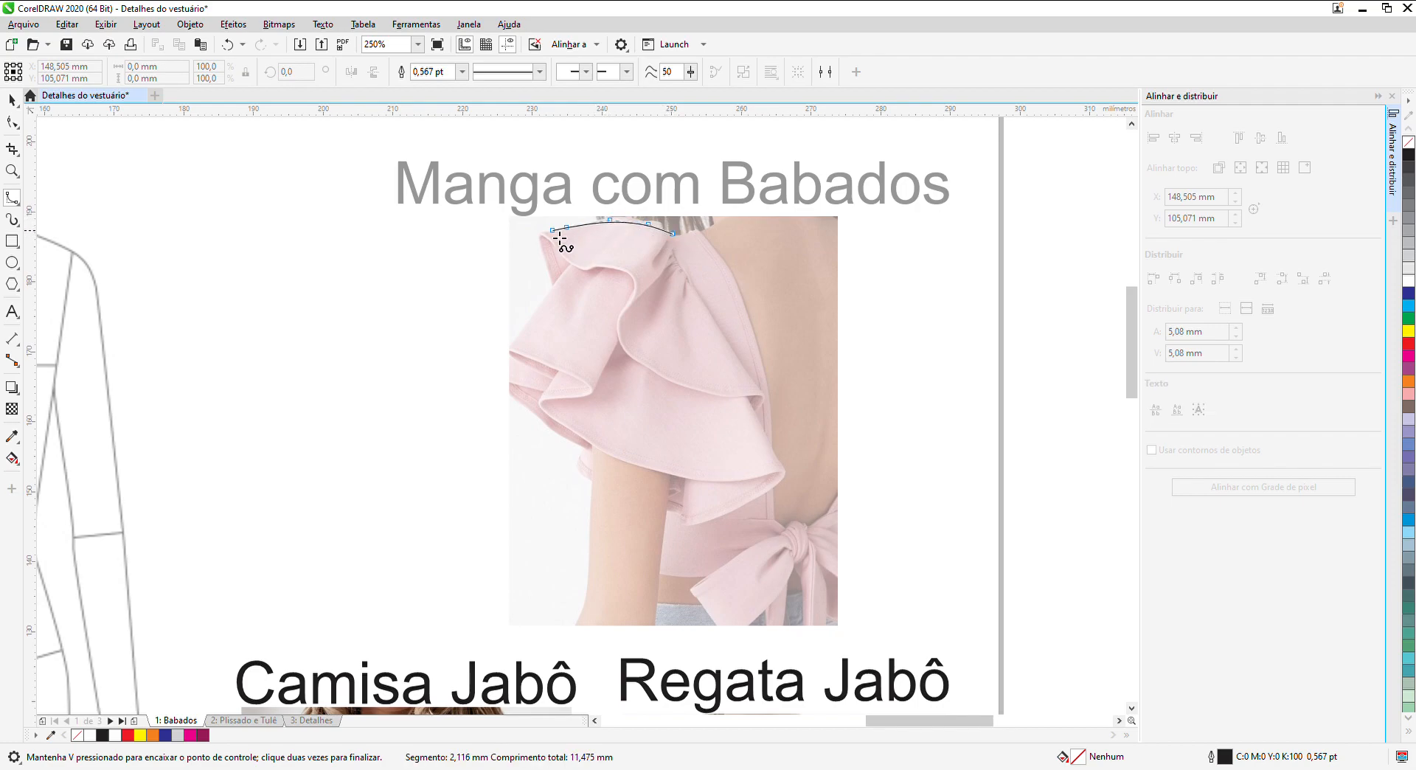
left_click(542, 242)
left_click(570, 258)
left_click(585, 276)
left_click(609, 274)
left_click(639, 283)
left_click(641, 302)
left_click(629, 324)
left_click(631, 353)
left_click(662, 378)
left_click(709, 398)
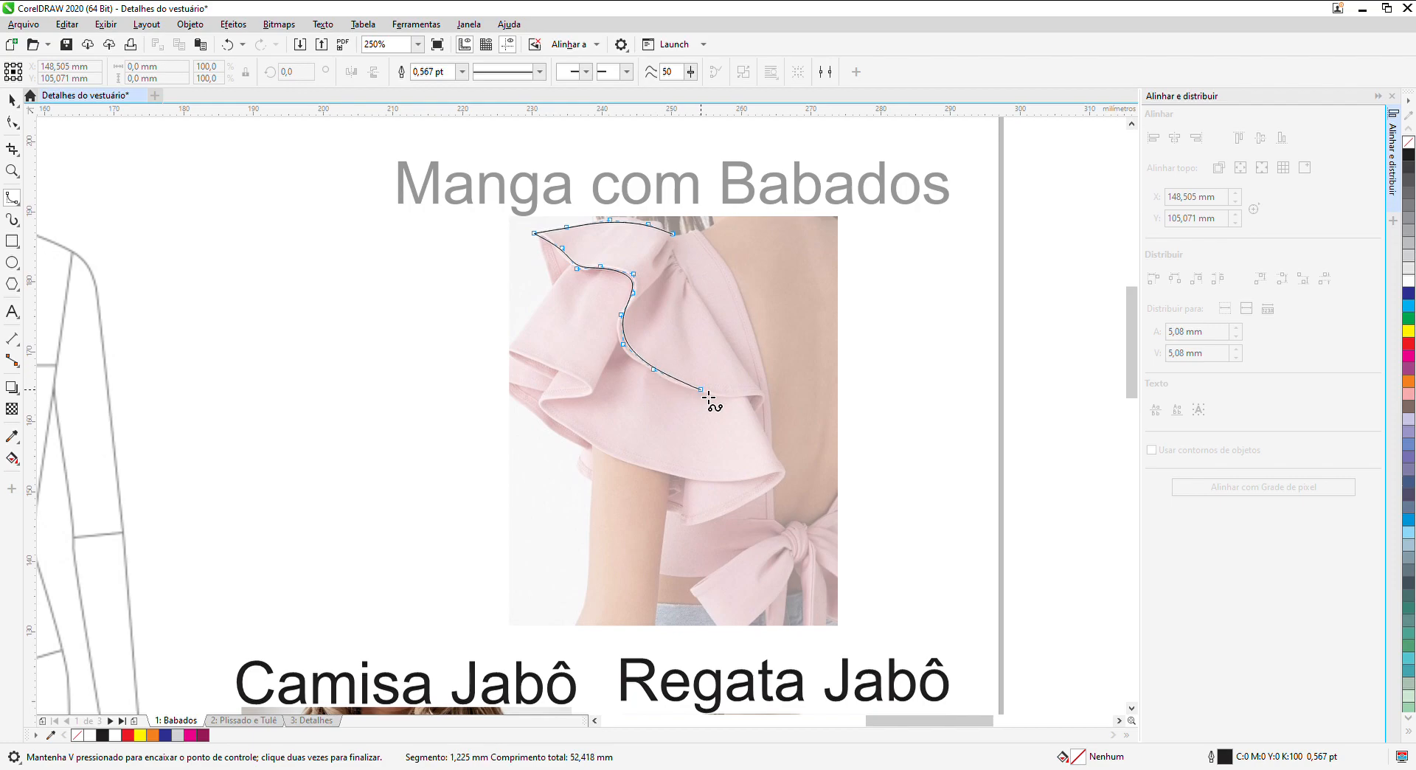
left_click(748, 405)
left_click(767, 404)
left_click(774, 408)
left_click(719, 328)
left_click(685, 274)
double_click(679, 240)
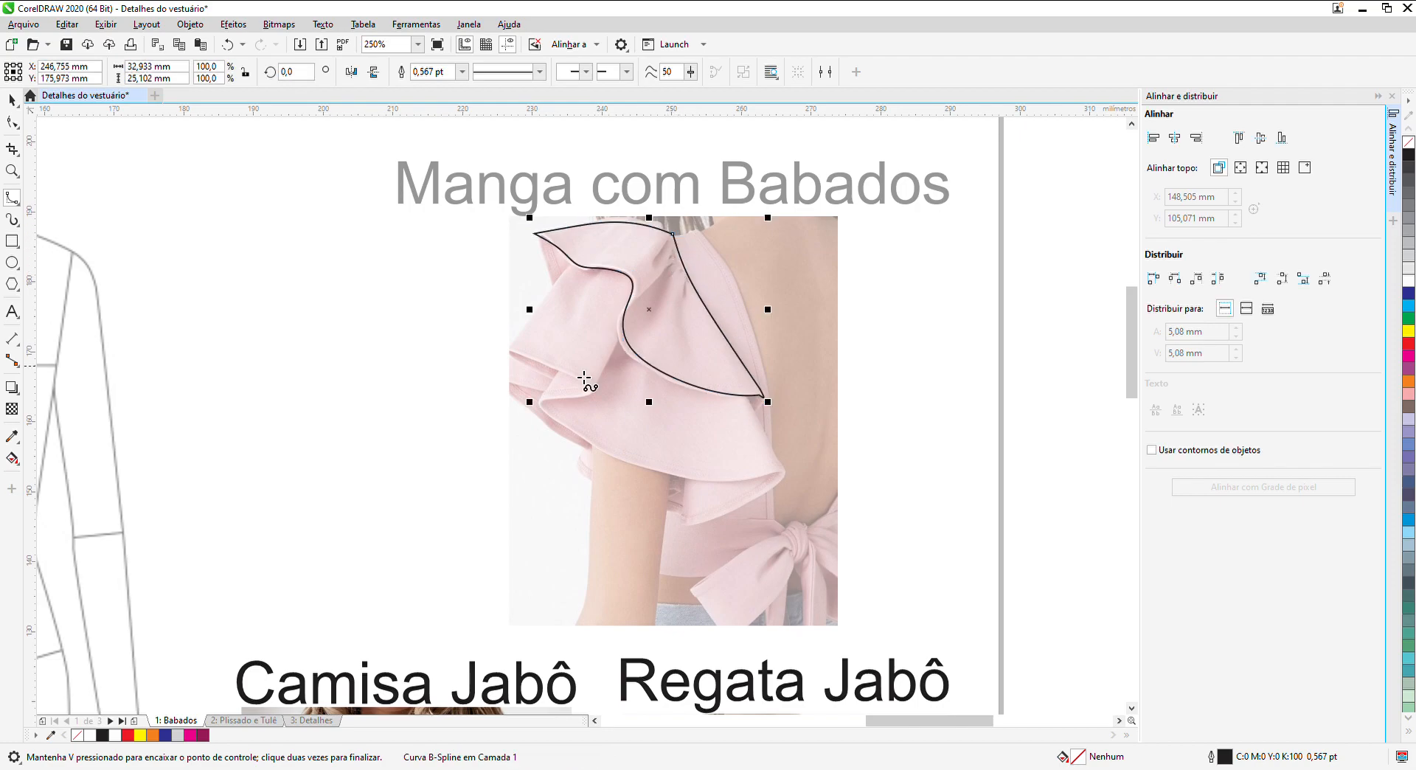
Step: Open the upper sleeve ruffle outline for control-point editing with the Shape tool
left_click(12, 122)
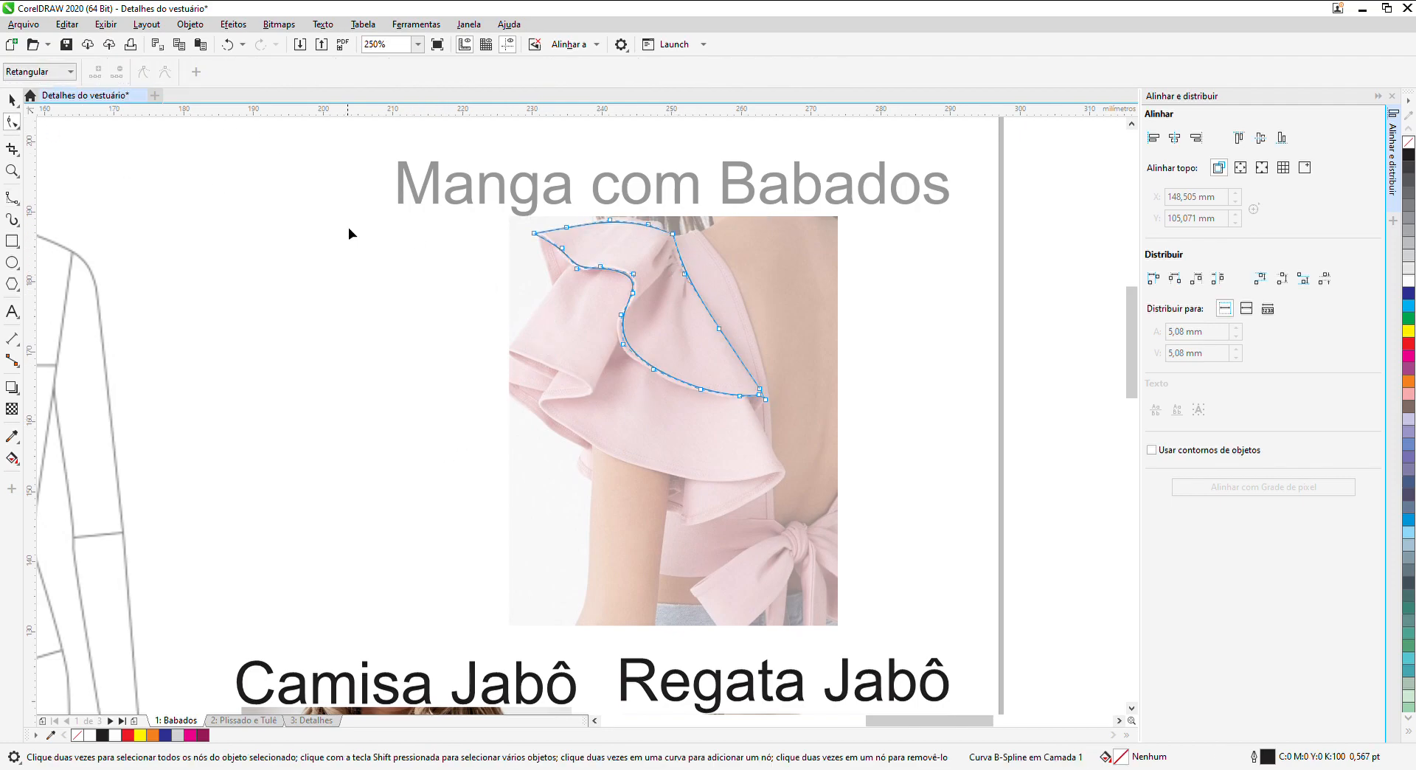
Step: Delete the ruffle curve traced over the pink sleeve photo under "Manga com Babados"
left_click_drag(564, 249, 570, 247)
left_click(13, 98)
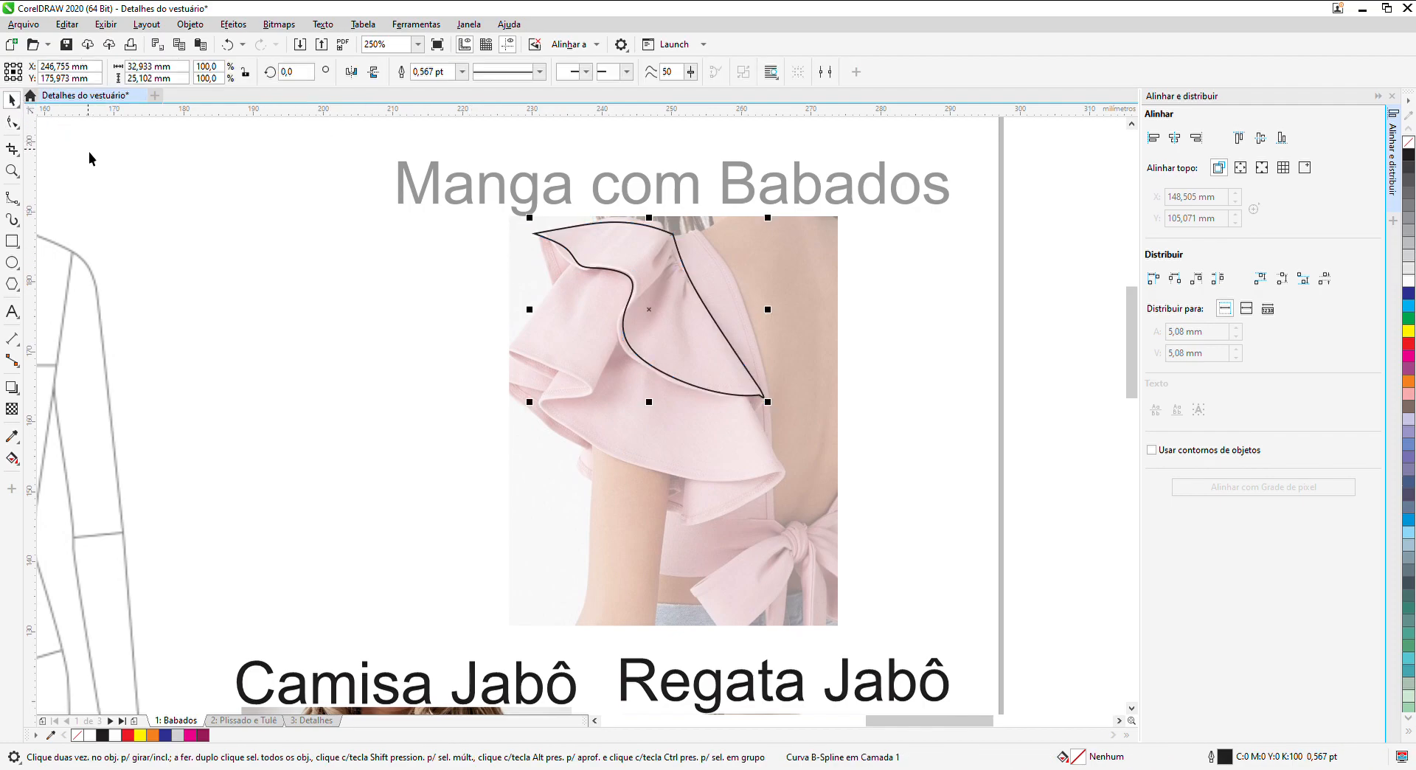
key("Delete")
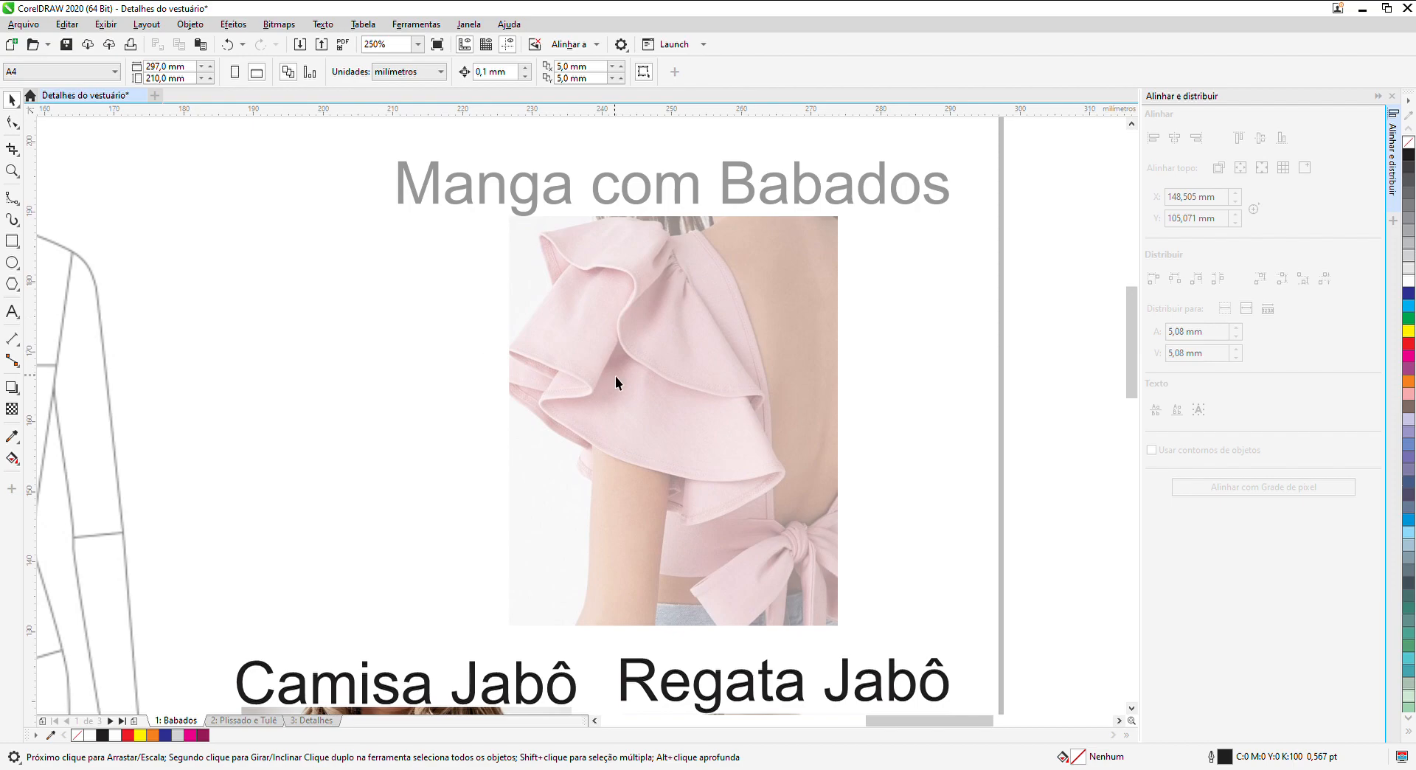
Step: Set the transparency of the "Manga com Babados" title and photo group to 0
left_click(616, 377)
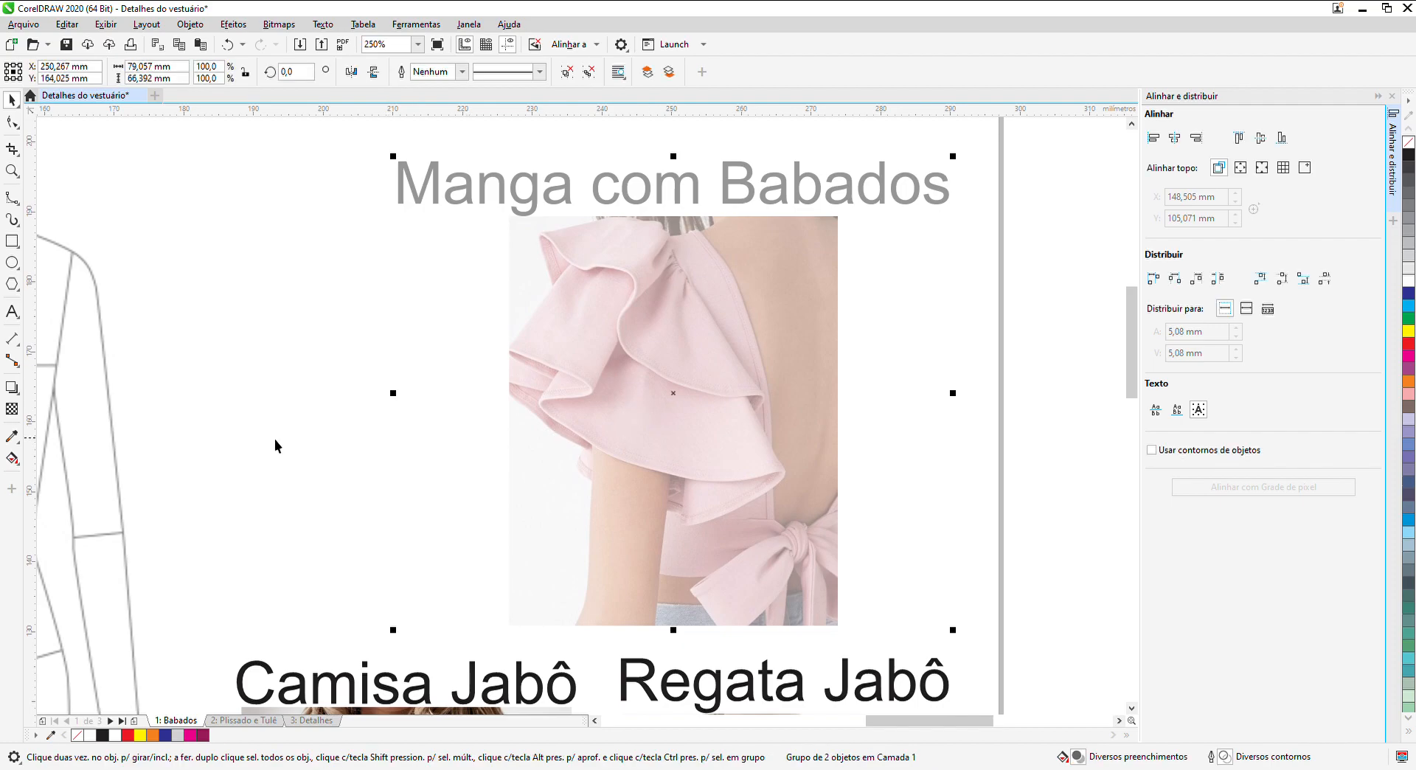
left_click(15, 408)
left_click_drag(658, 648, 630, 646)
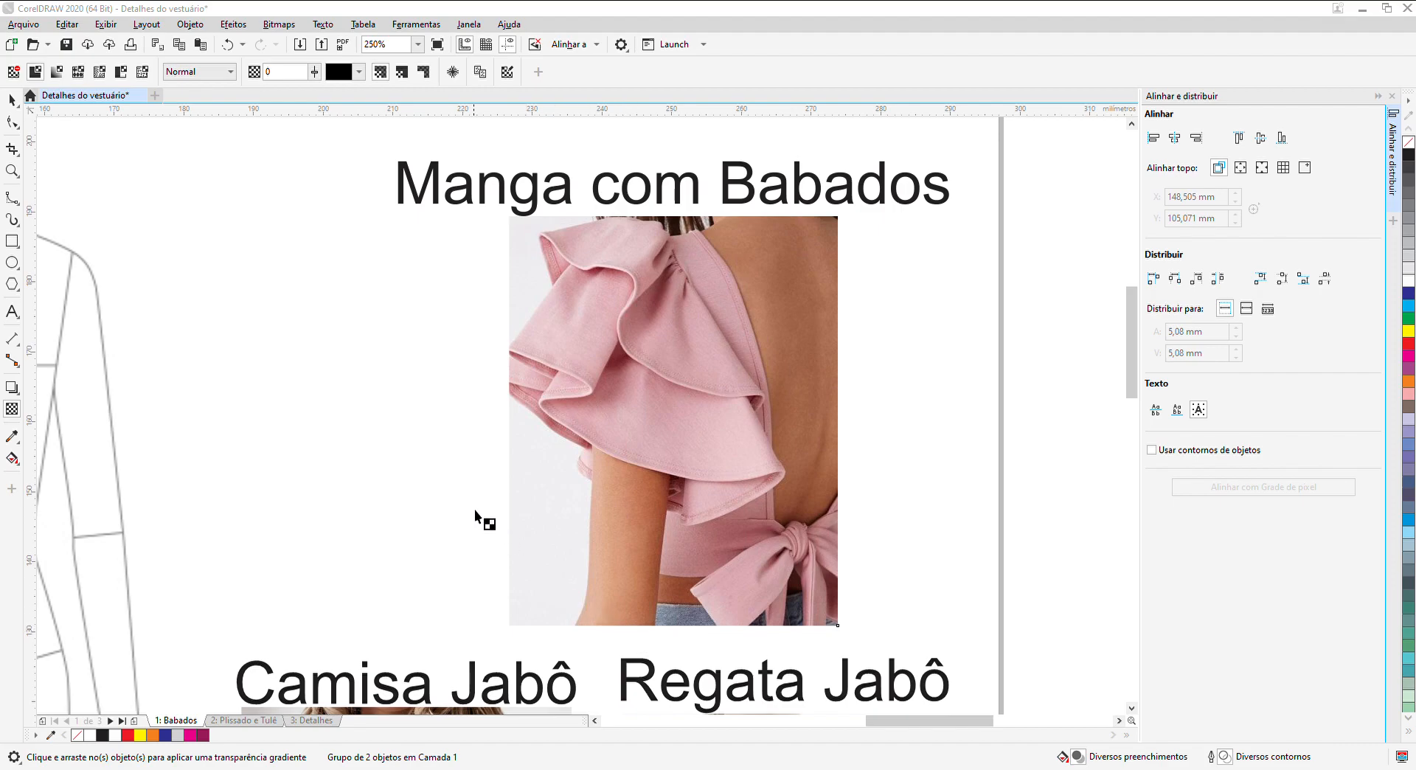
left_click(12, 99)
key("shift+F4")
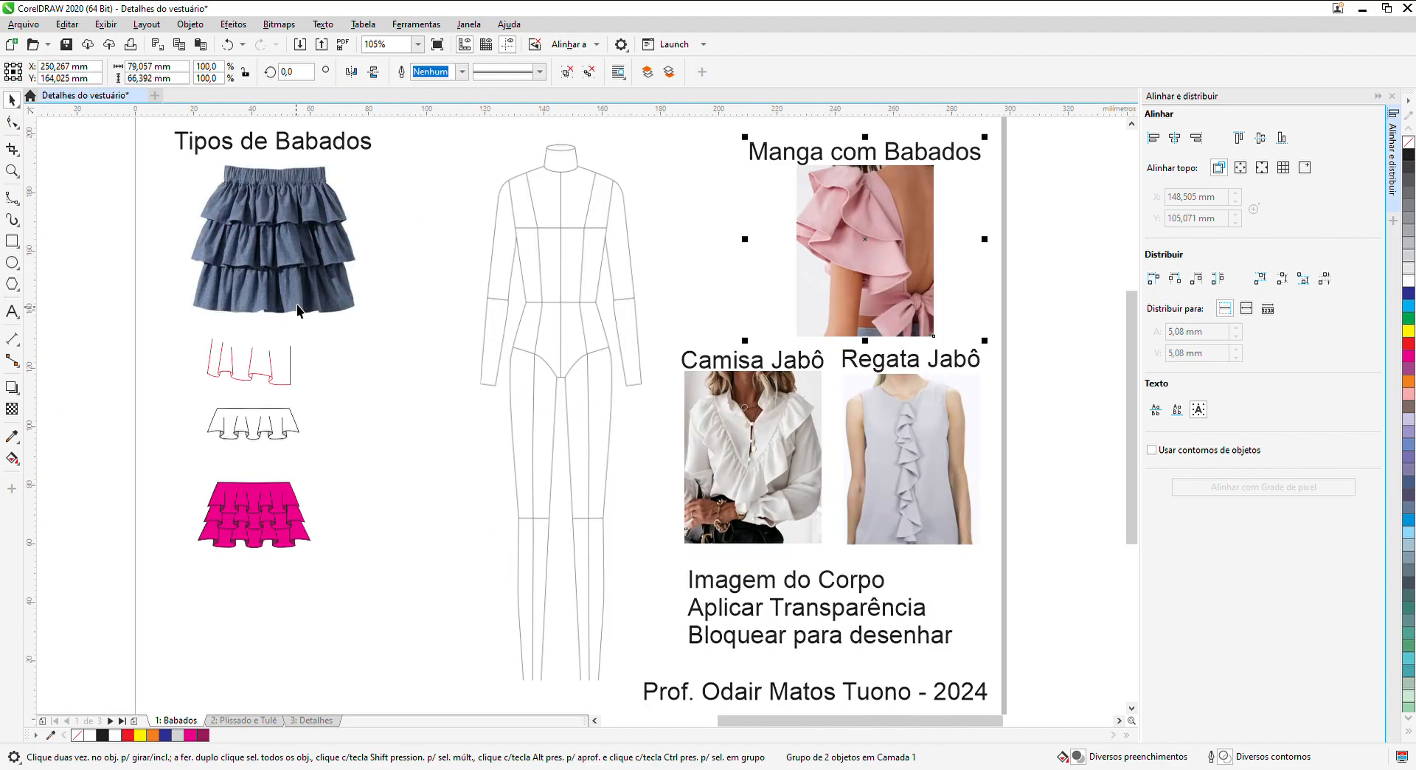
Step: Examine the red, outlined and magenta ruffle drawings below the denim skirt photo
scroll(207, 334, "up", 5)
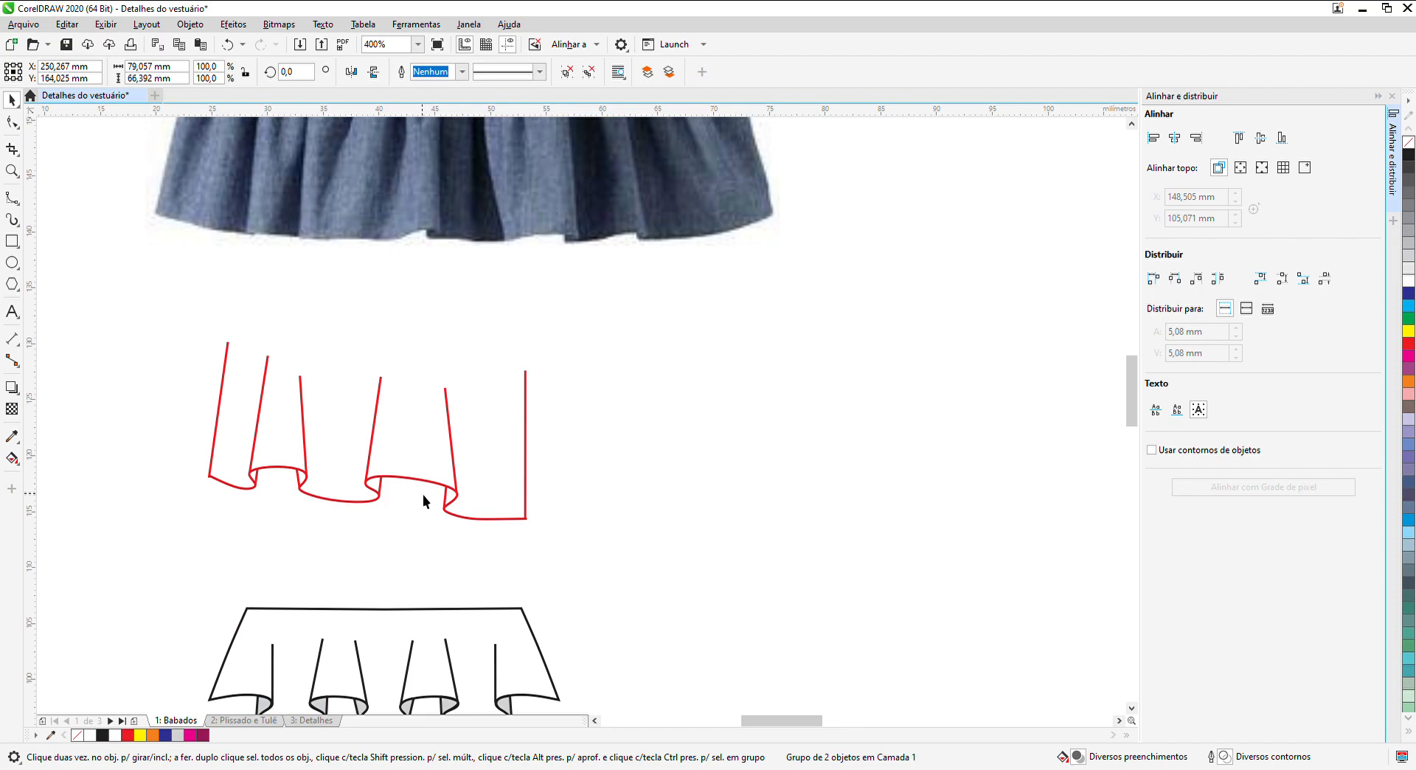
scroll(414, 486, "down", 2)
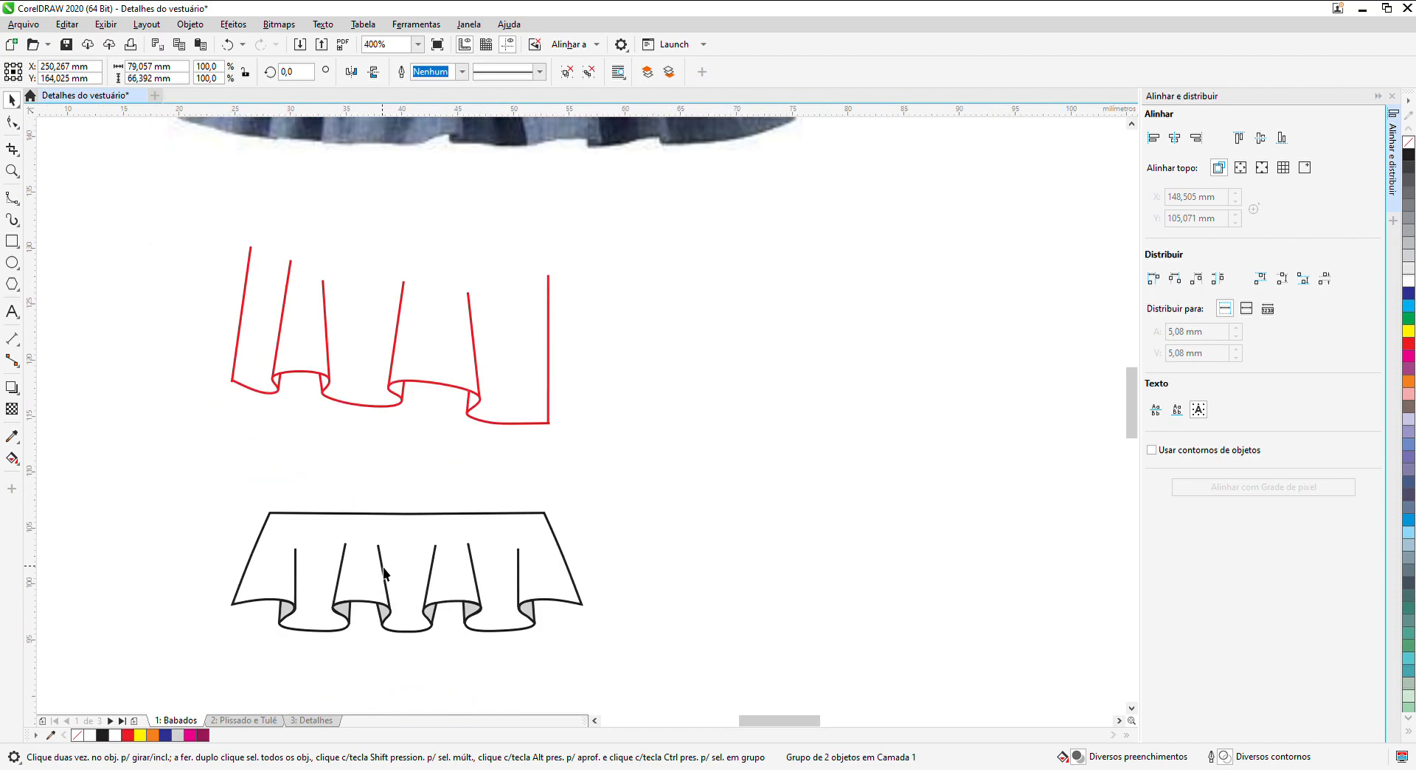
scroll(387, 565, "down", 2)
scroll(385, 673, "up", 1)
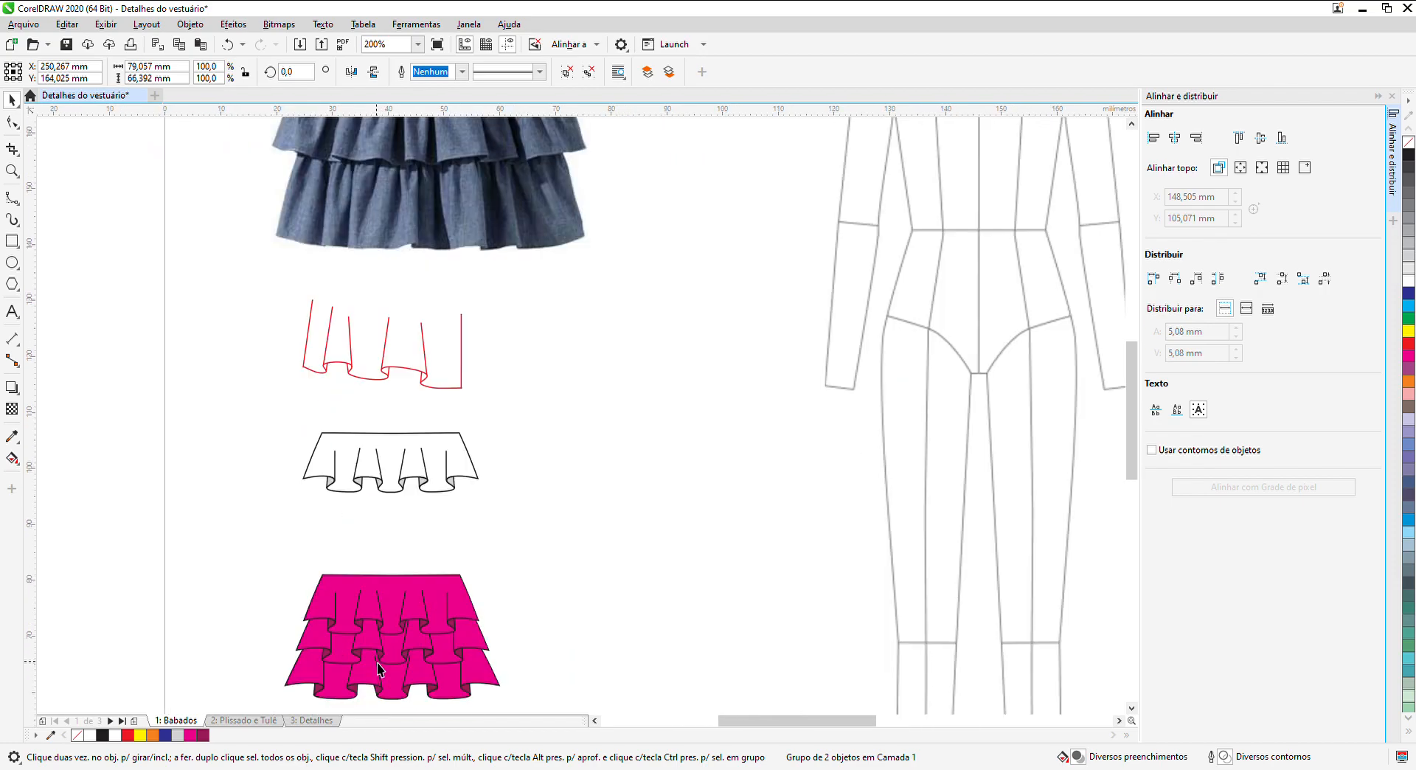
key("F4")
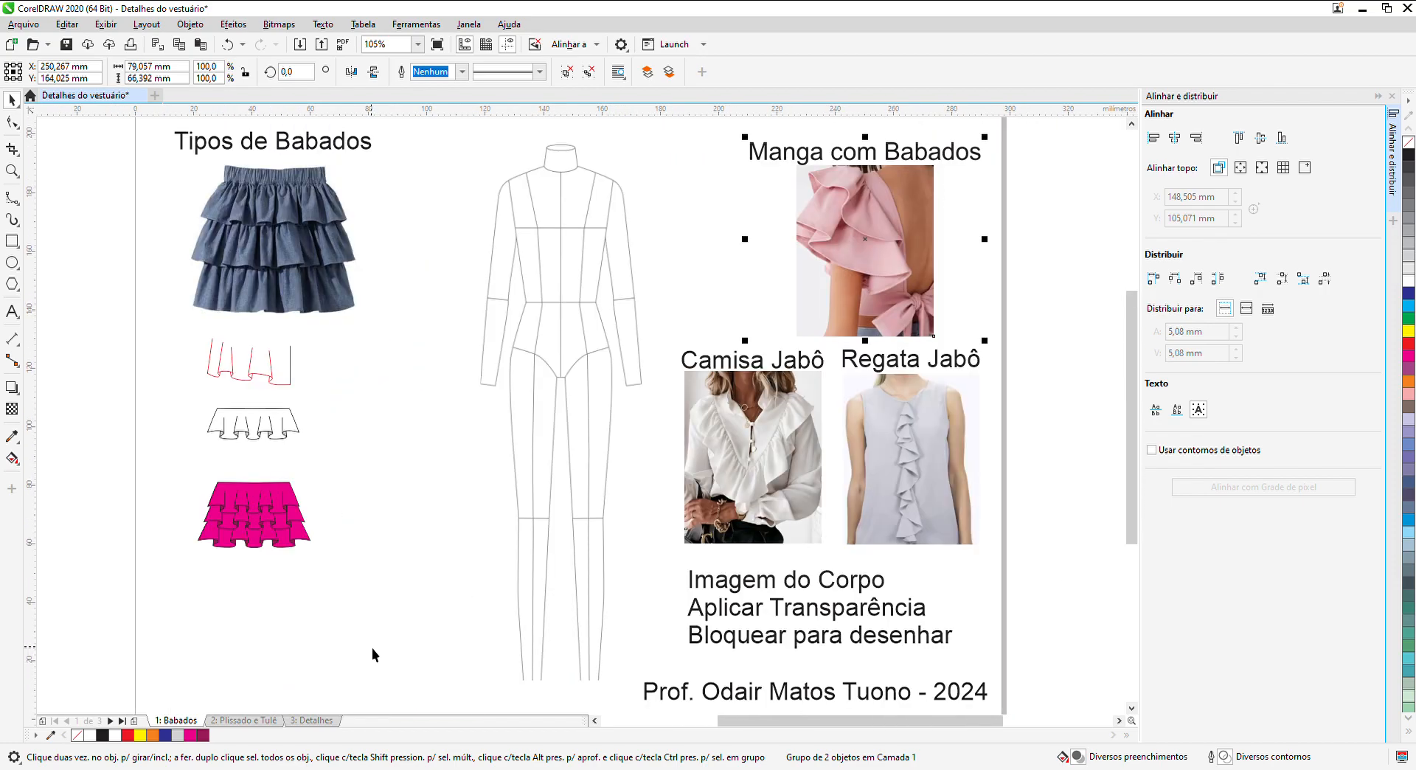
left_click(1000, 560)
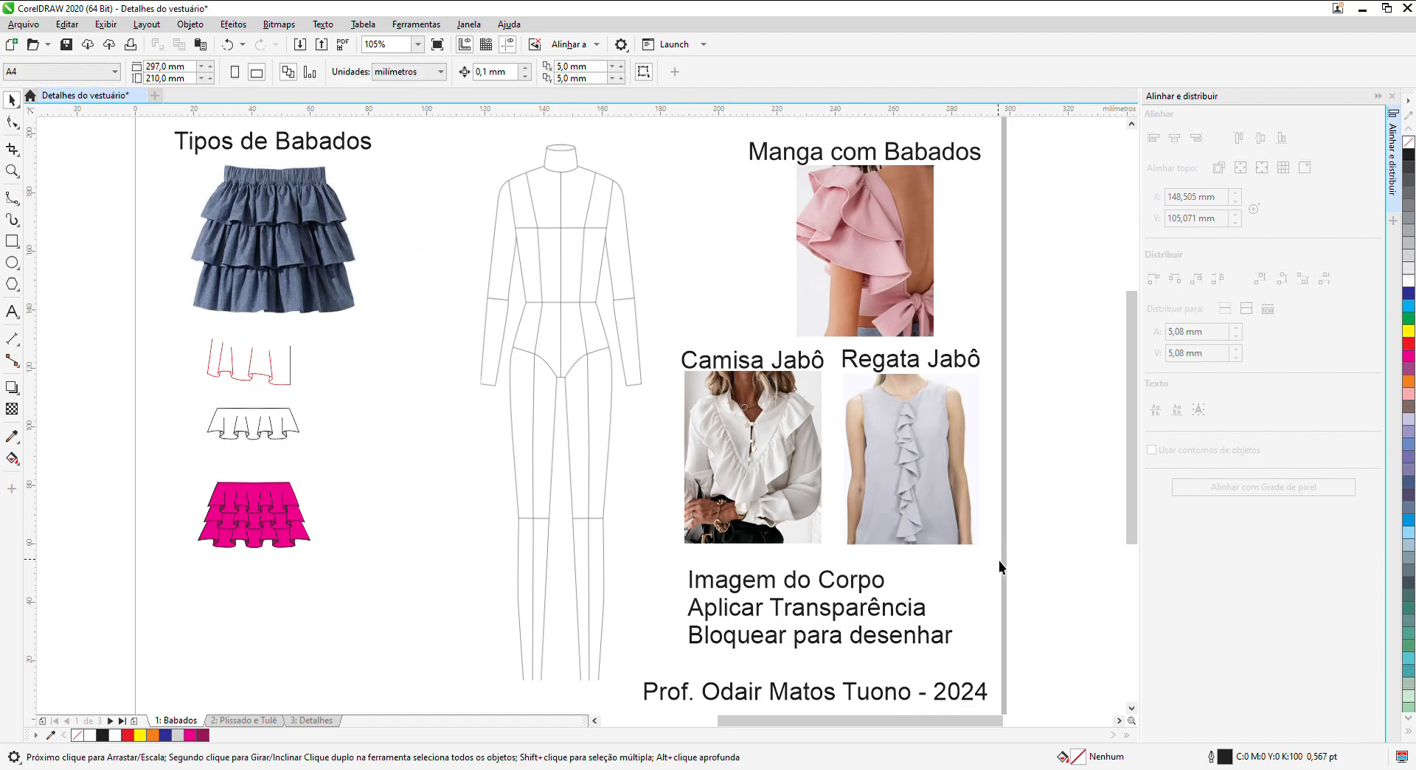
Step: Go to the "Plissado e Tulê" page and examine the tulle fabric photo and the blue dress's sleeve and hem up close
left_click(265, 722)
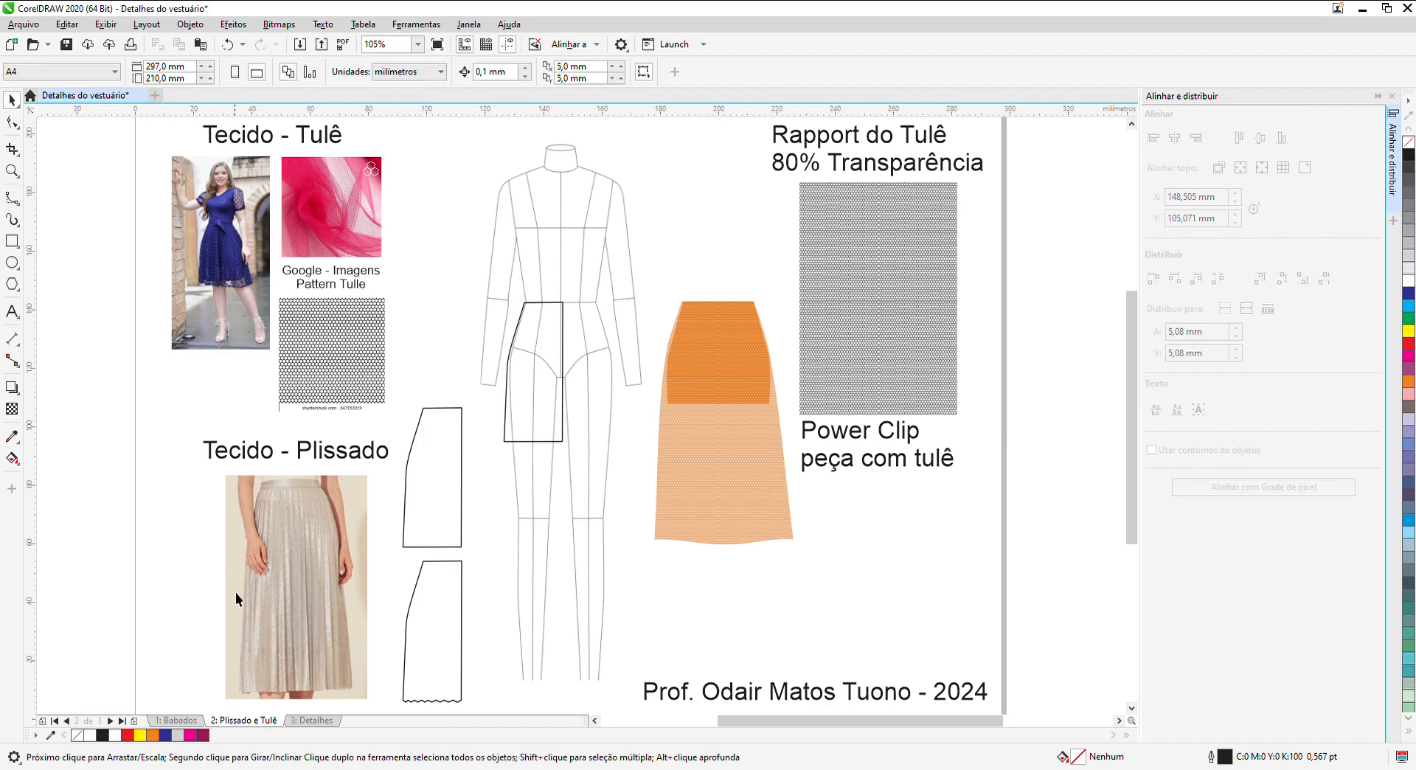
left_click(12, 171)
left_click_drag(158, 152, 407, 424)
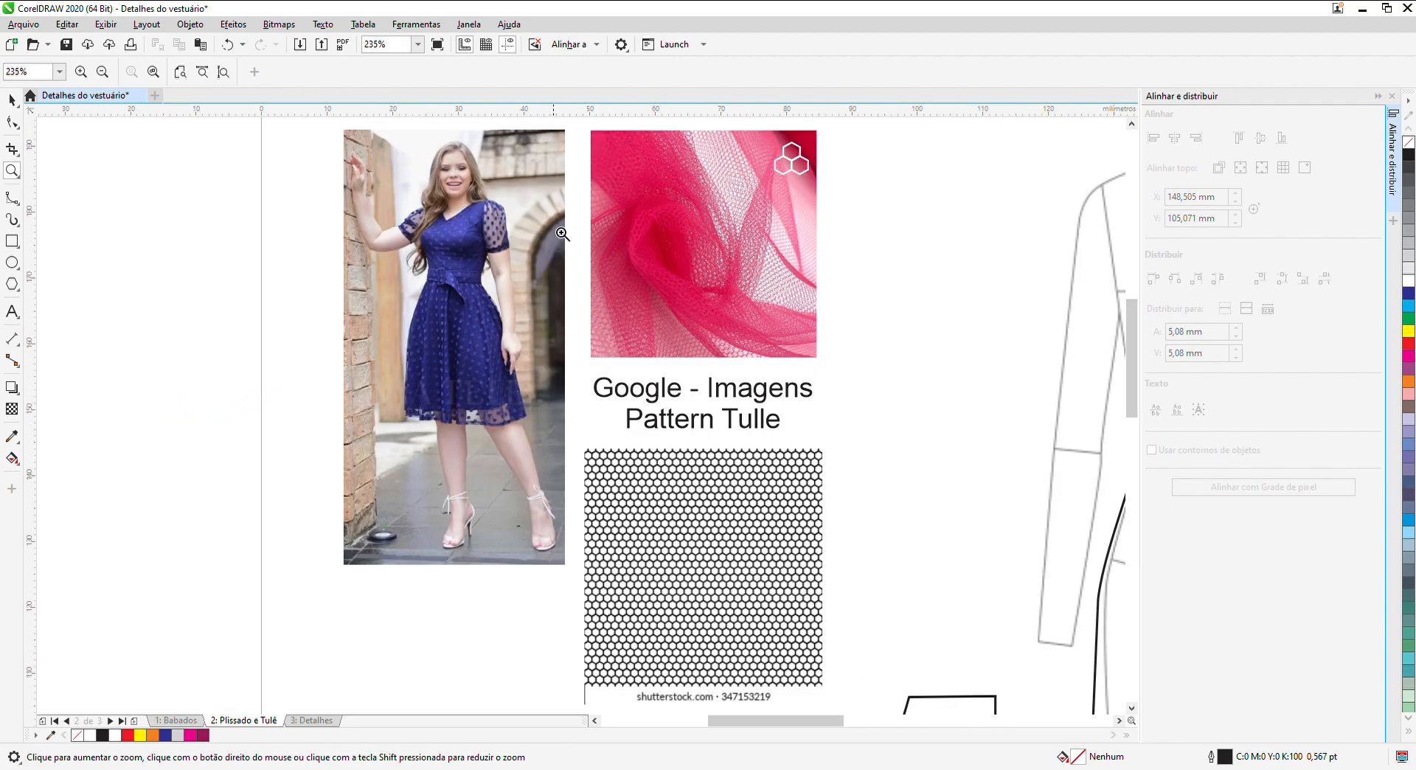
left_click_drag(595, 130, 844, 373)
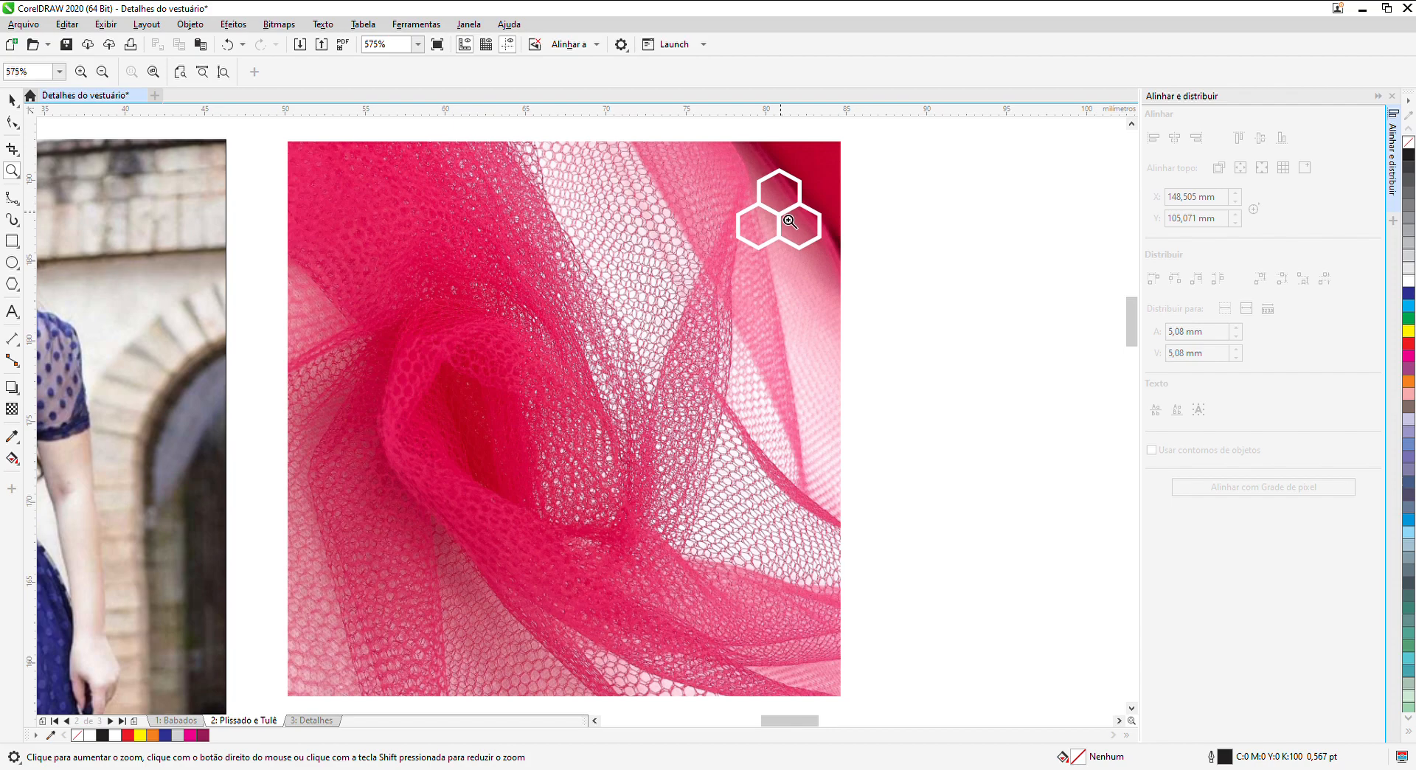
scroll(789, 221, "down", 2)
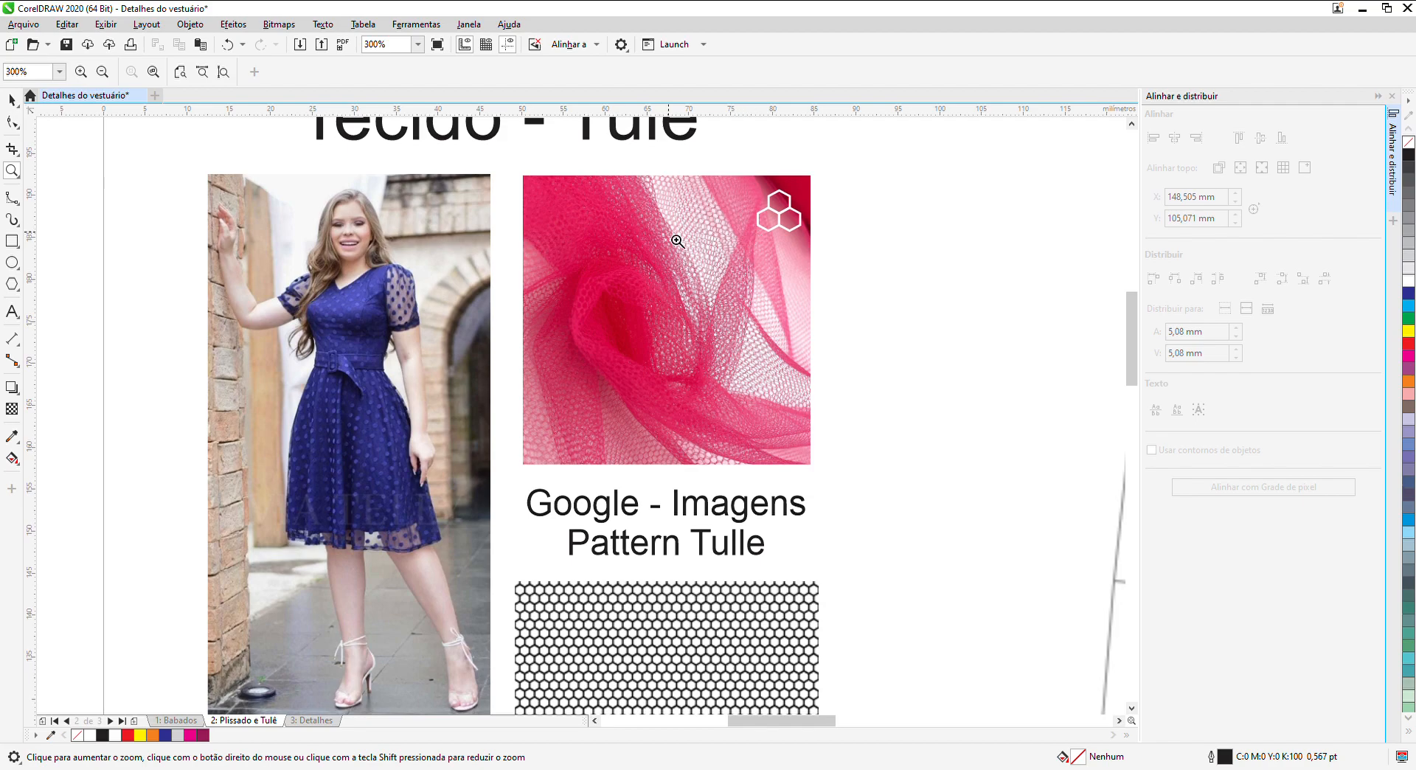
left_click_drag(262, 254, 459, 572)
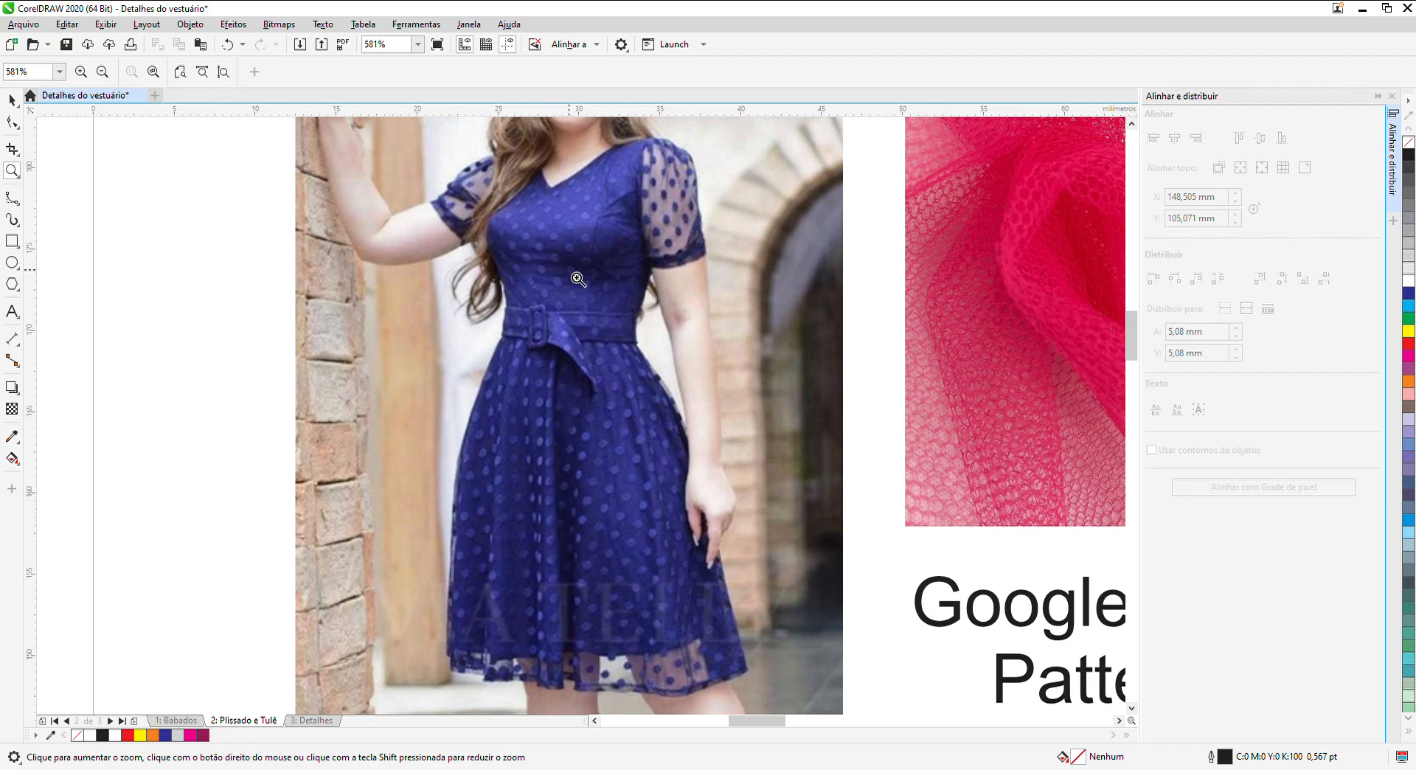
left_click_drag(629, 135, 746, 289)
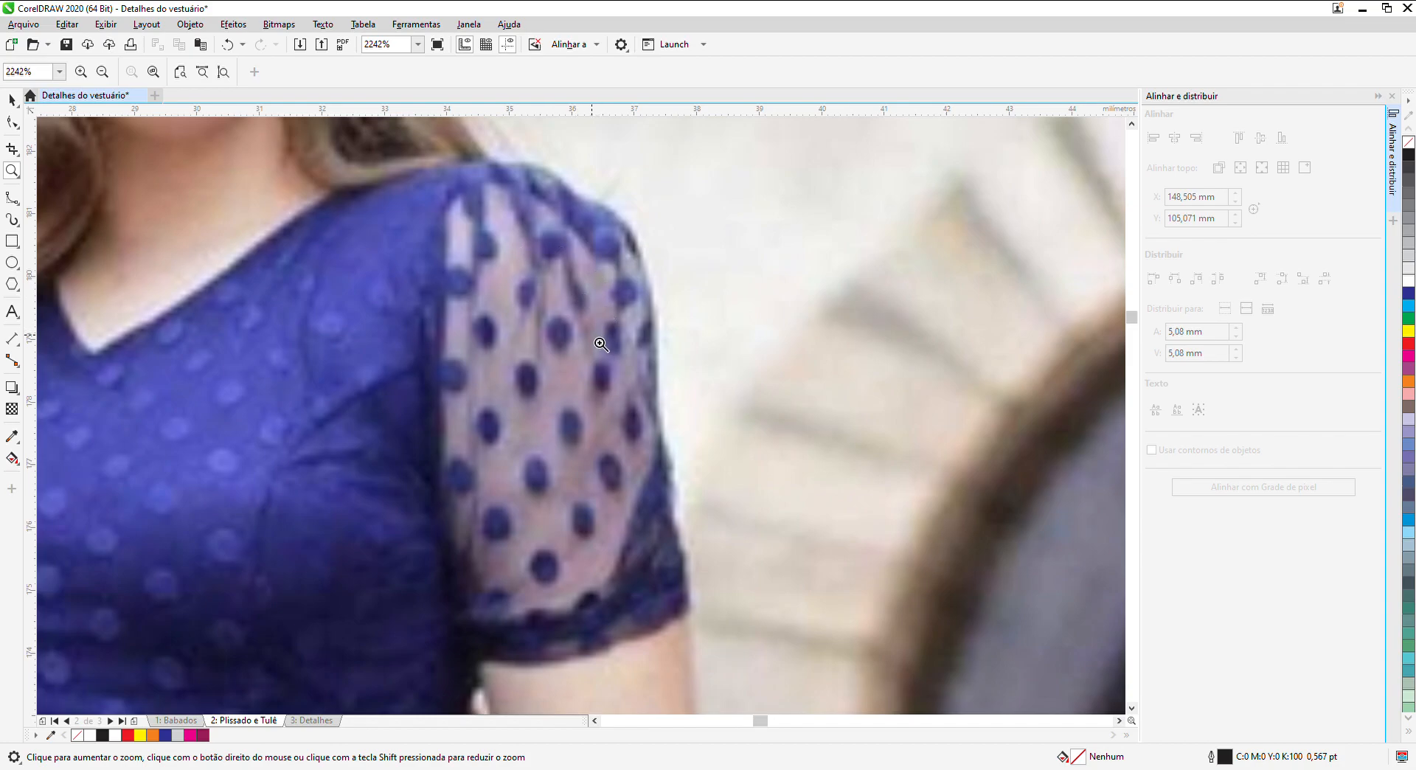
scroll(600, 347, "down", 6)
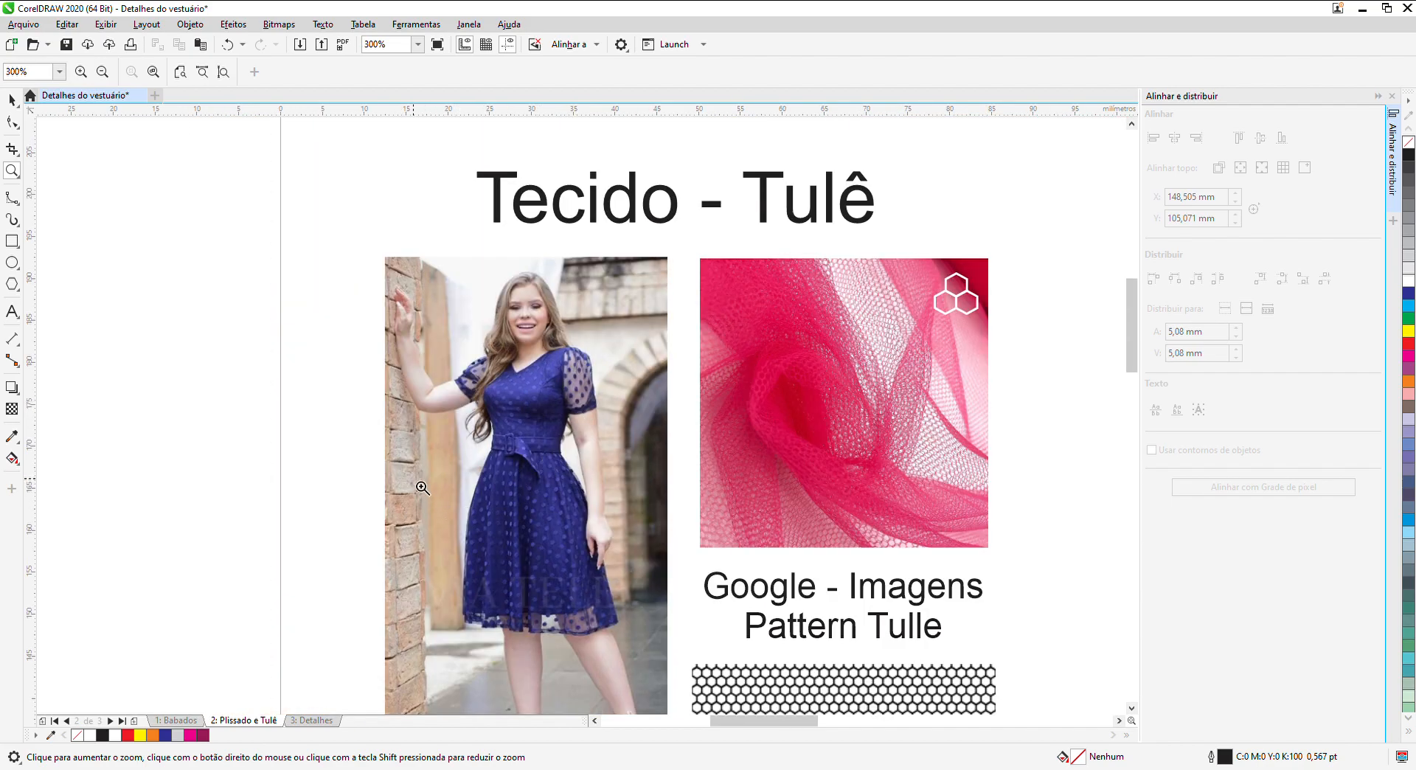
scroll(631, 652, "up", 4)
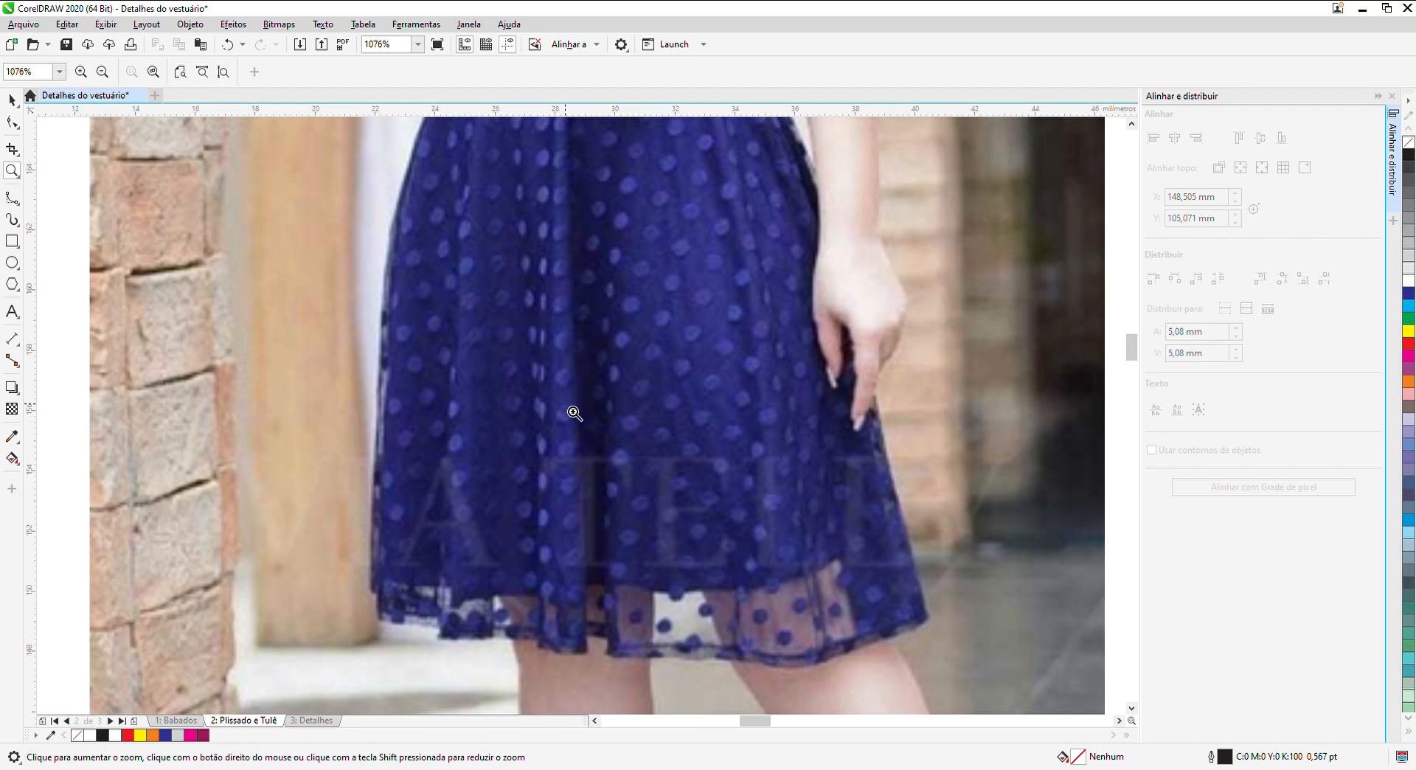
key("F4")
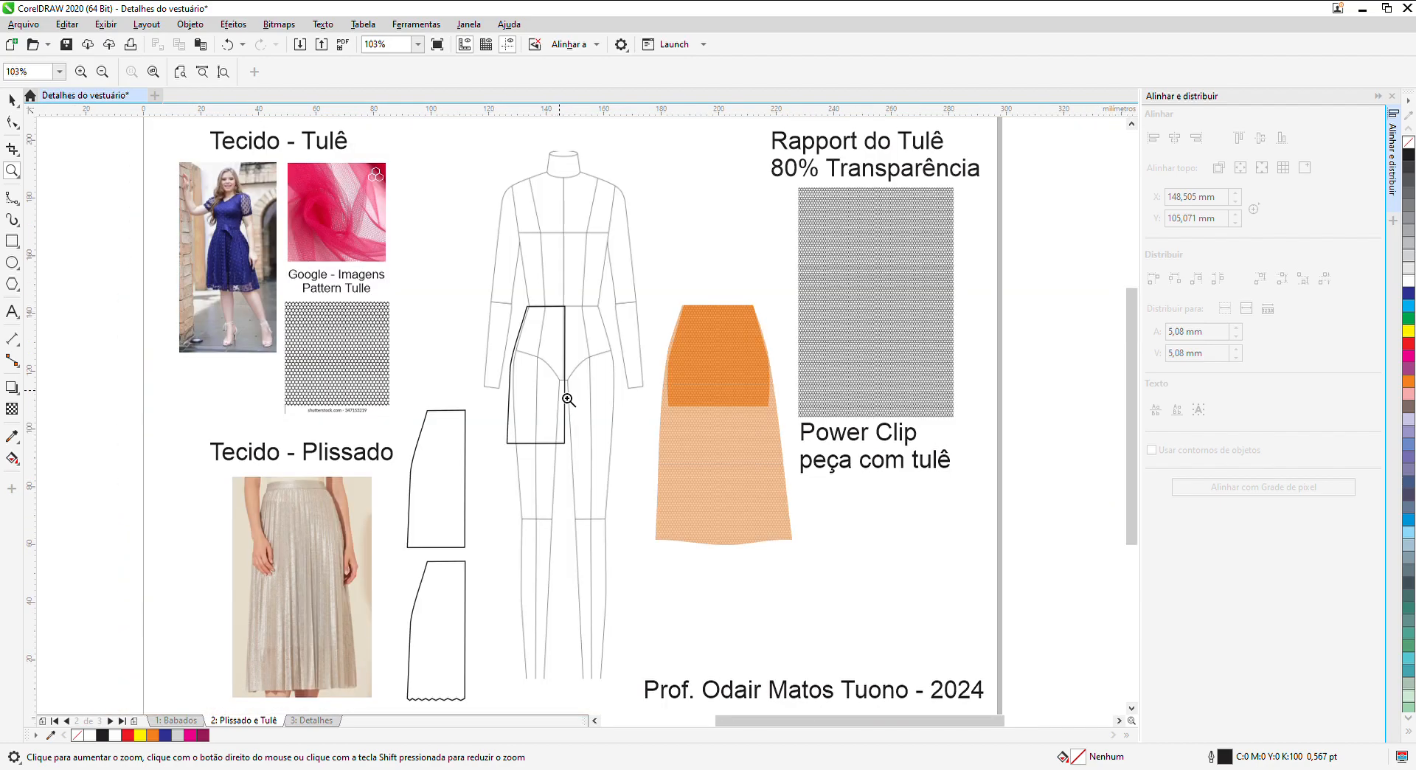
left_click(13, 100)
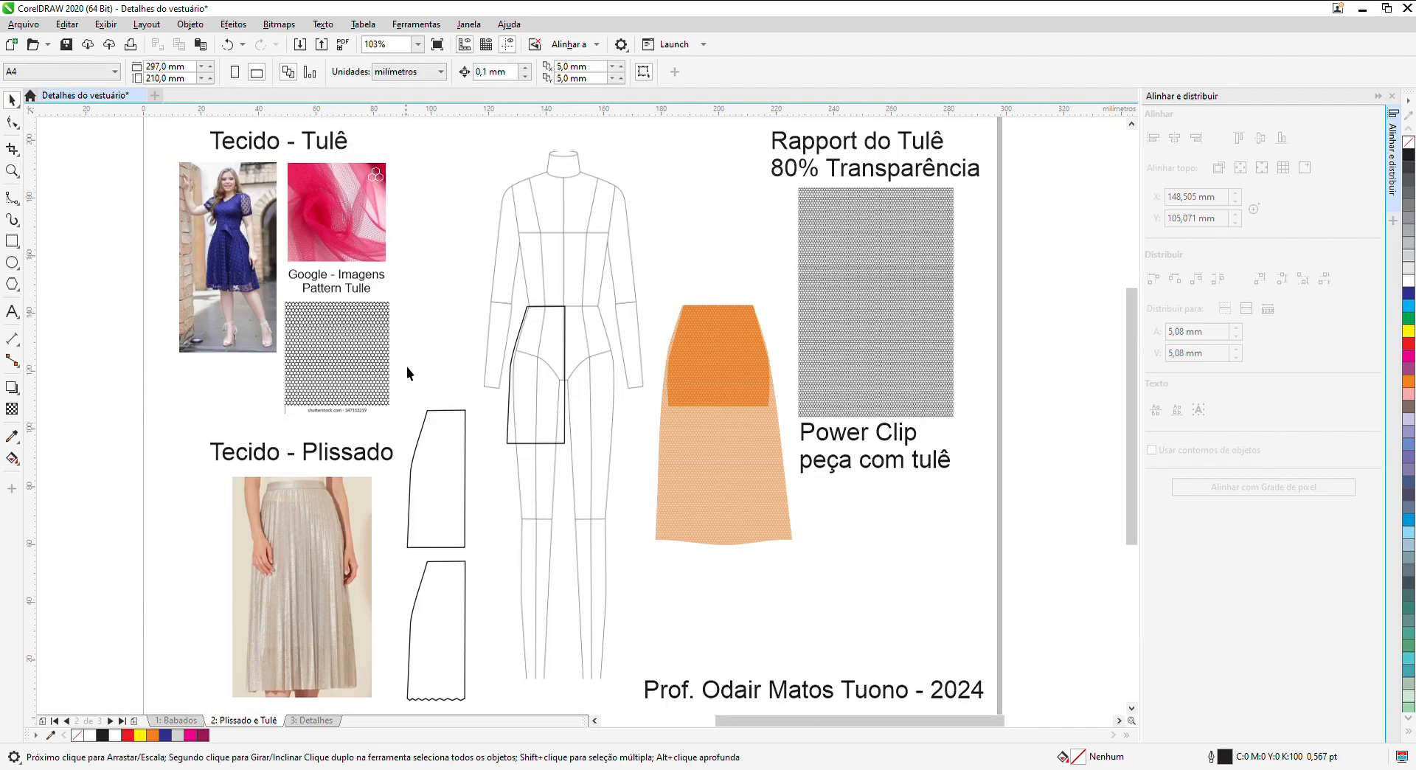
Step: Look inside the orange tulle skirt's PowerClip and close its contents unchanged
left_click(694, 363)
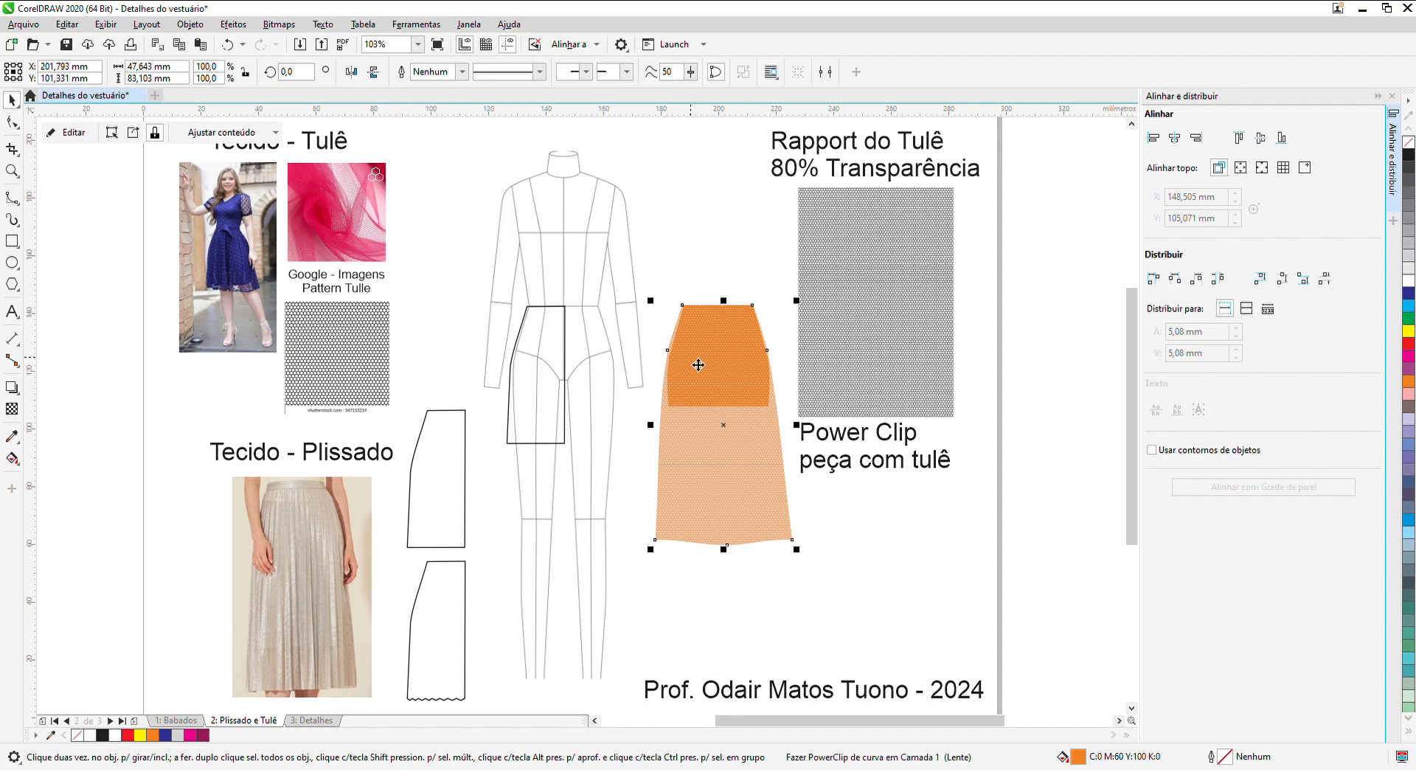
double_click(693, 358)
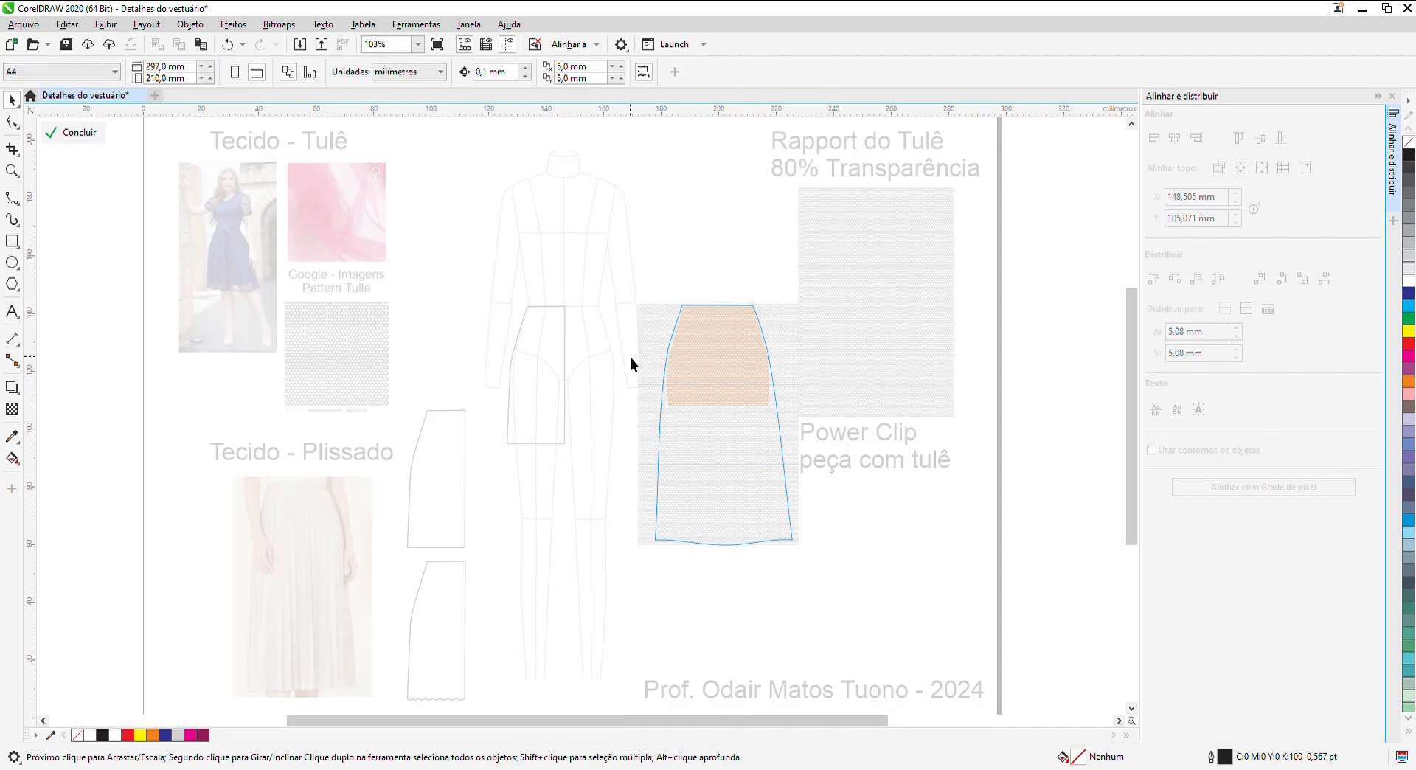
left_click(76, 133)
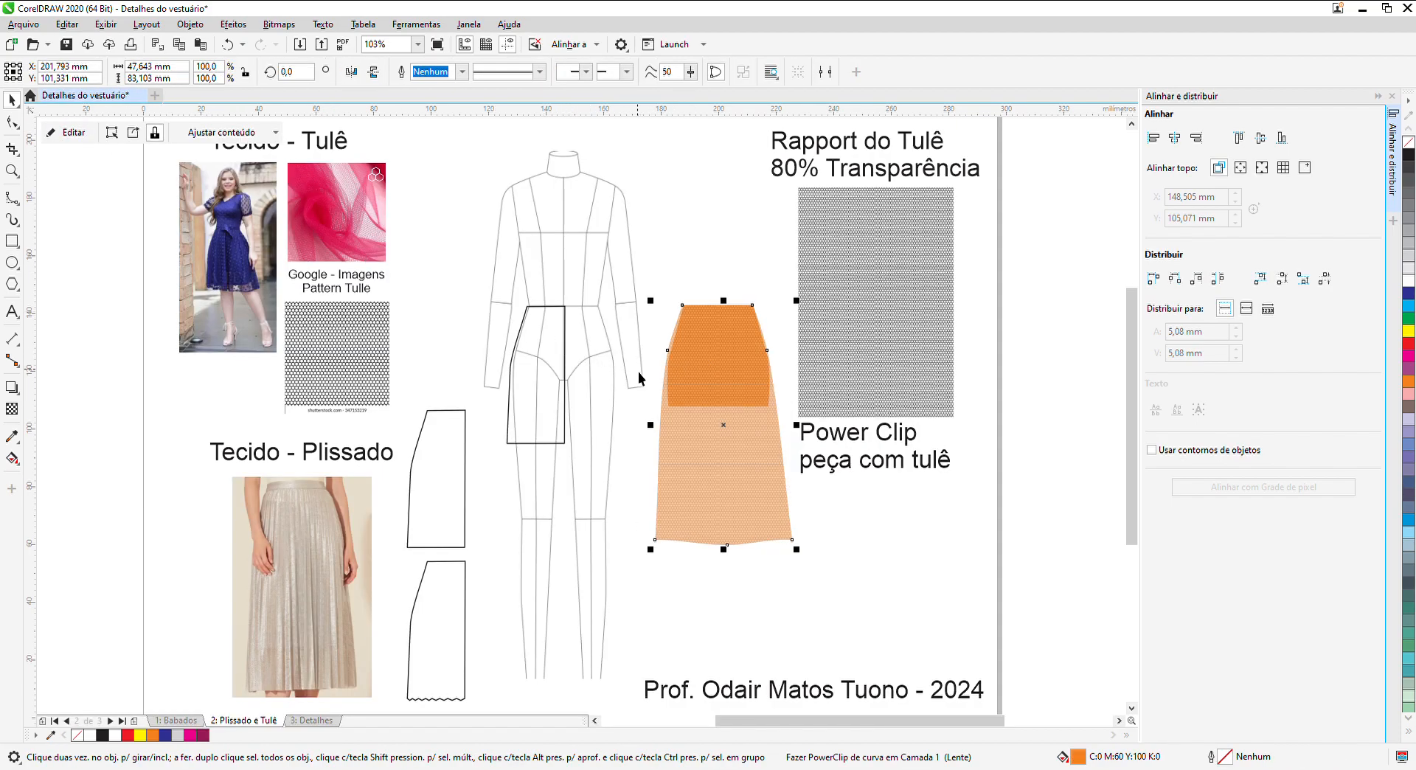
Step: Move the transparent tulle skirt off its orange lining and the black half-skirt outline from the mannequin's hips down to its legs
left_click_drag(734, 431, 435, 435)
left_click(514, 420)
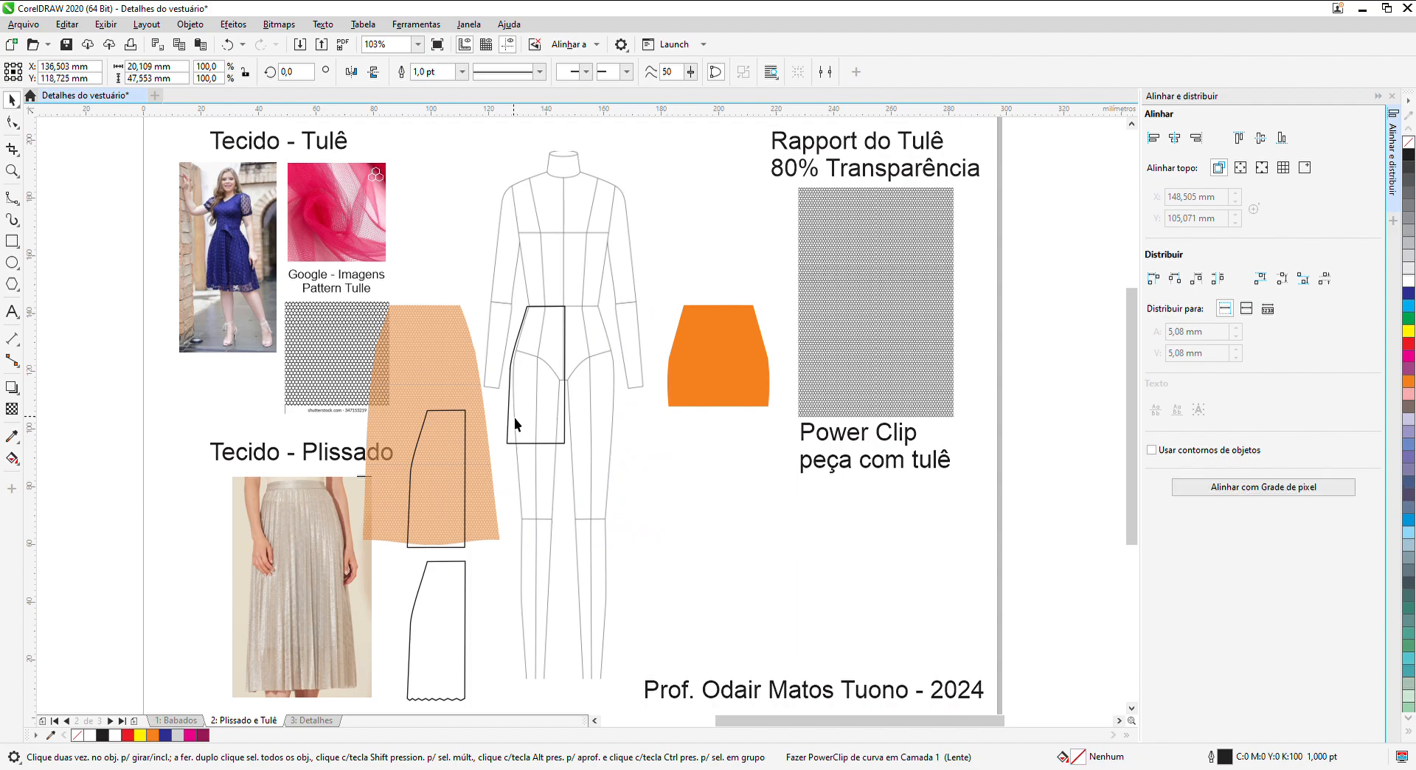
left_click_drag(544, 387, 554, 589)
Step: Move the solid orange short skirt onto the mannequin's hips and nudge it into alignment with the body
left_click(732, 385)
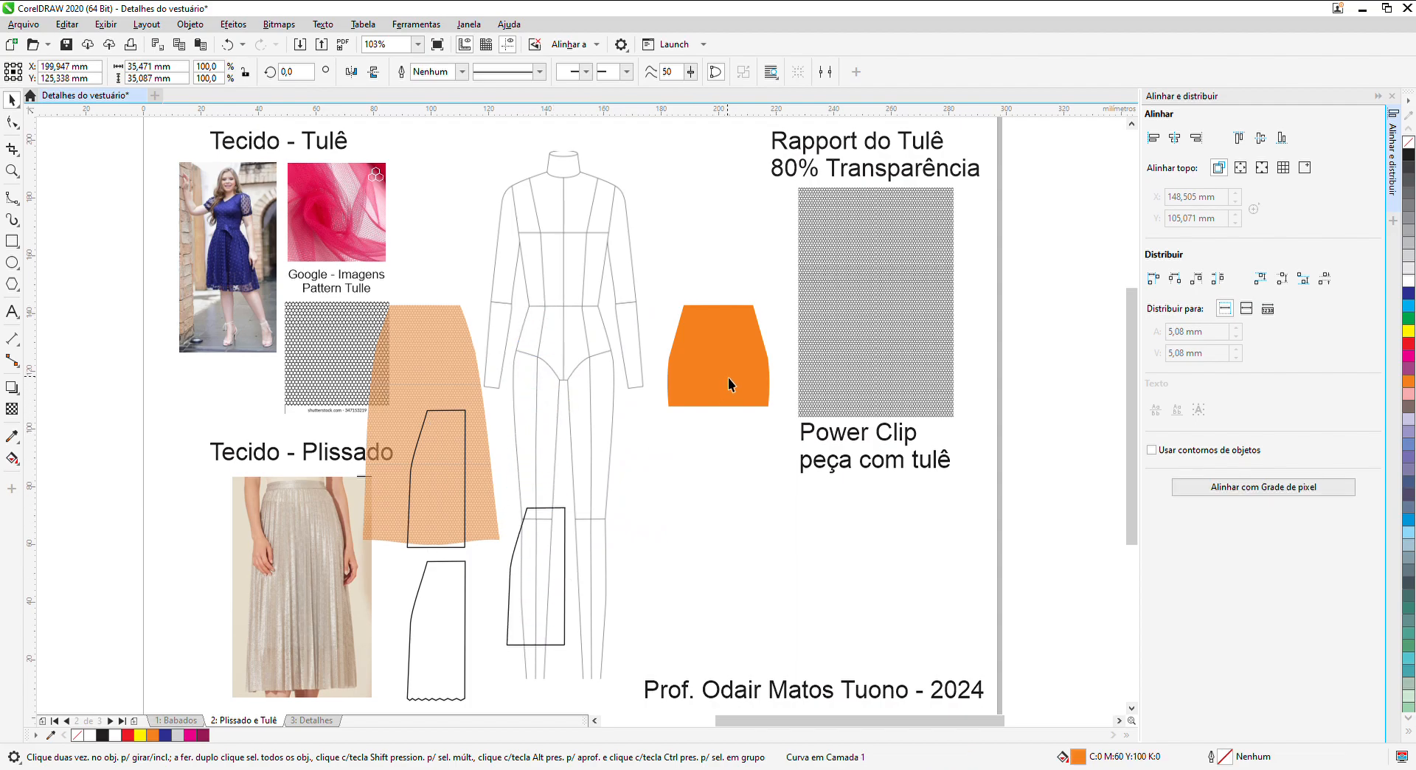
left_click_drag(737, 381, 577, 375)
scroll(531, 432, "up", 2)
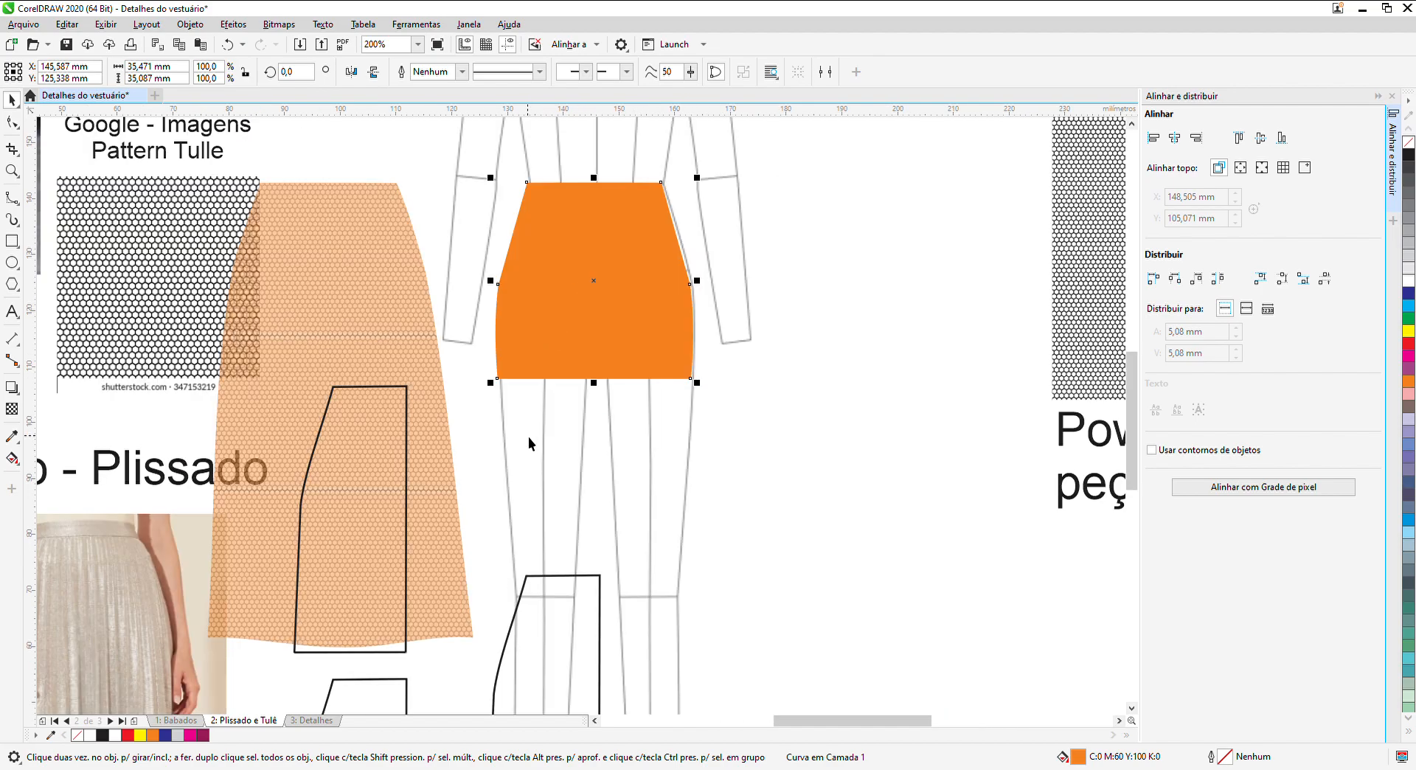
key("Right")
key("Right")
key("Right")
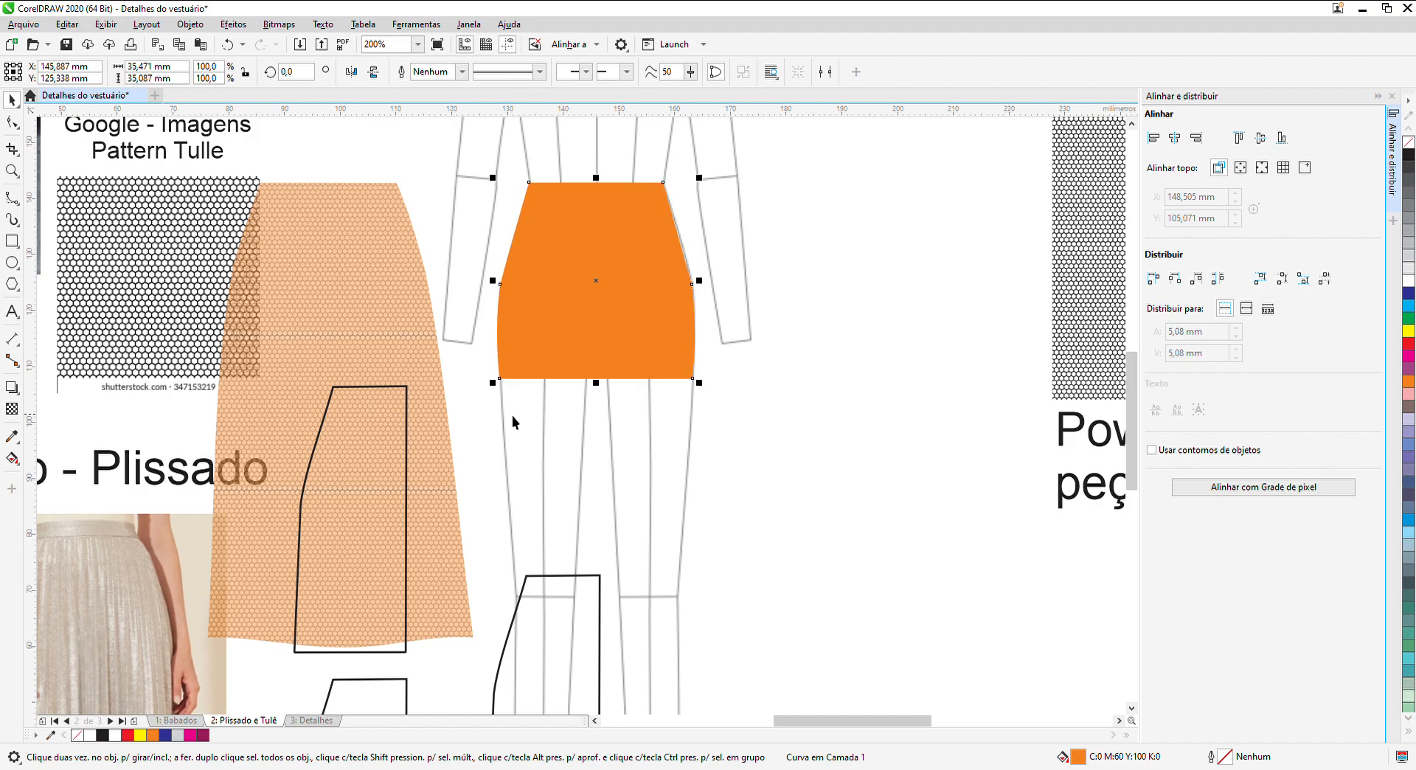
Step: Place the transparent tulle skirt over the orange lining on the mannequin, aligned at the waist
left_click(412, 347)
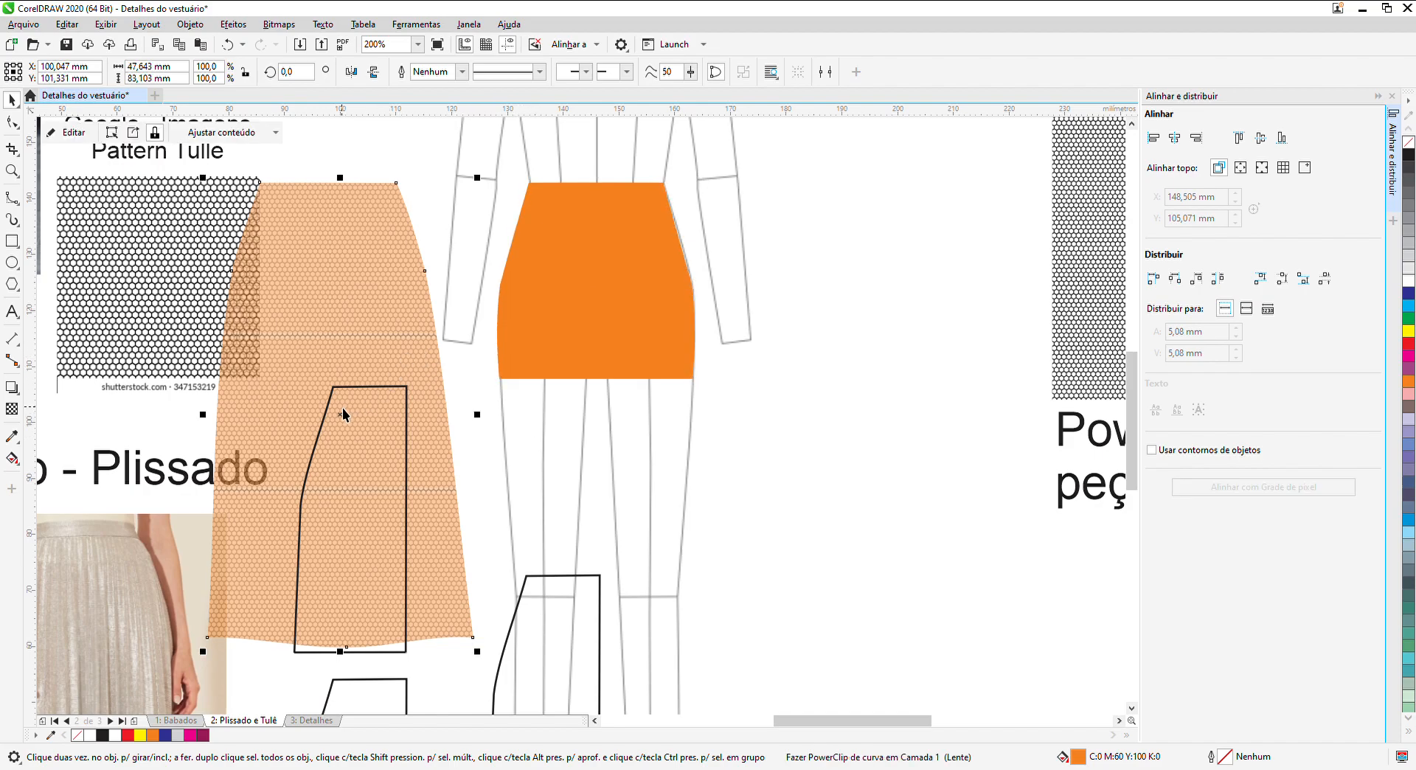
left_click_drag(342, 417, 614, 454)
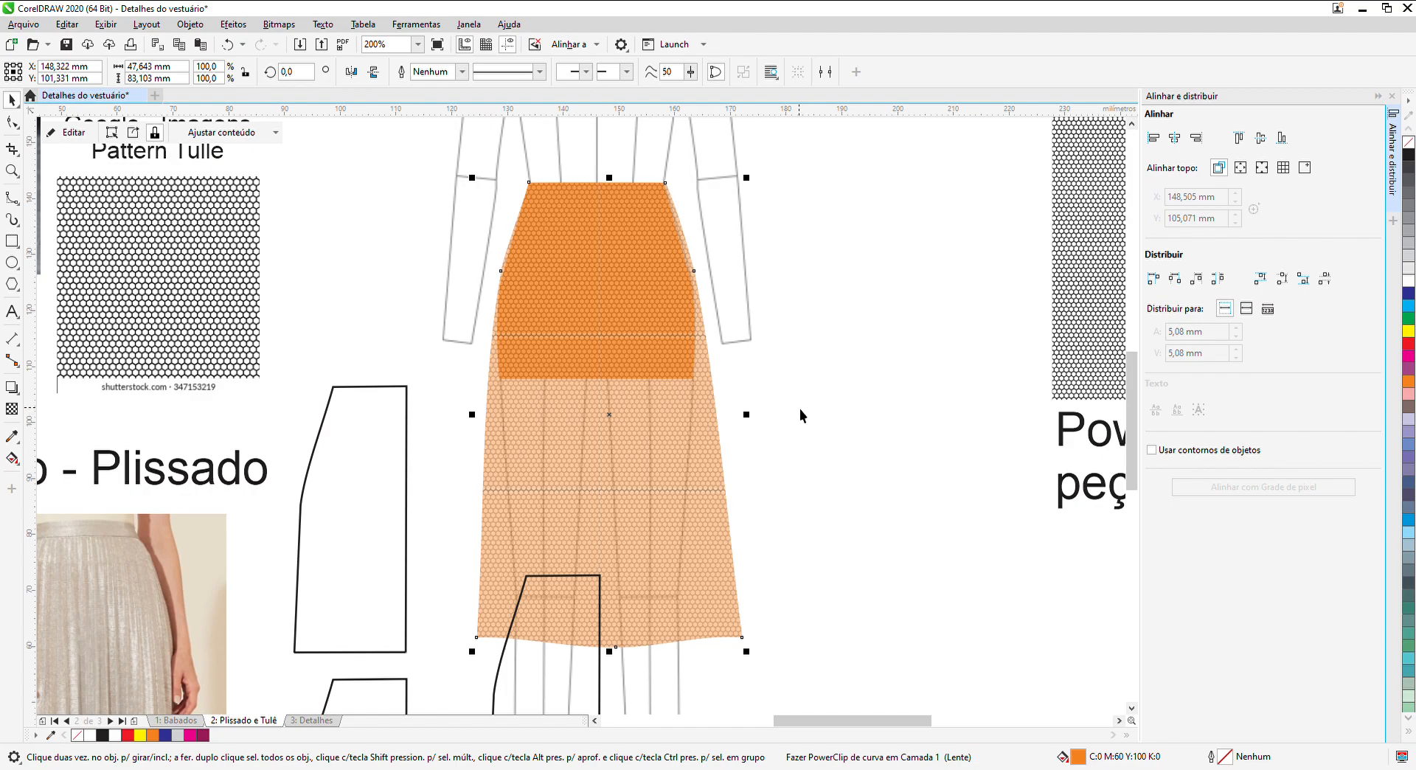
scroll(800, 410, "down", 2)
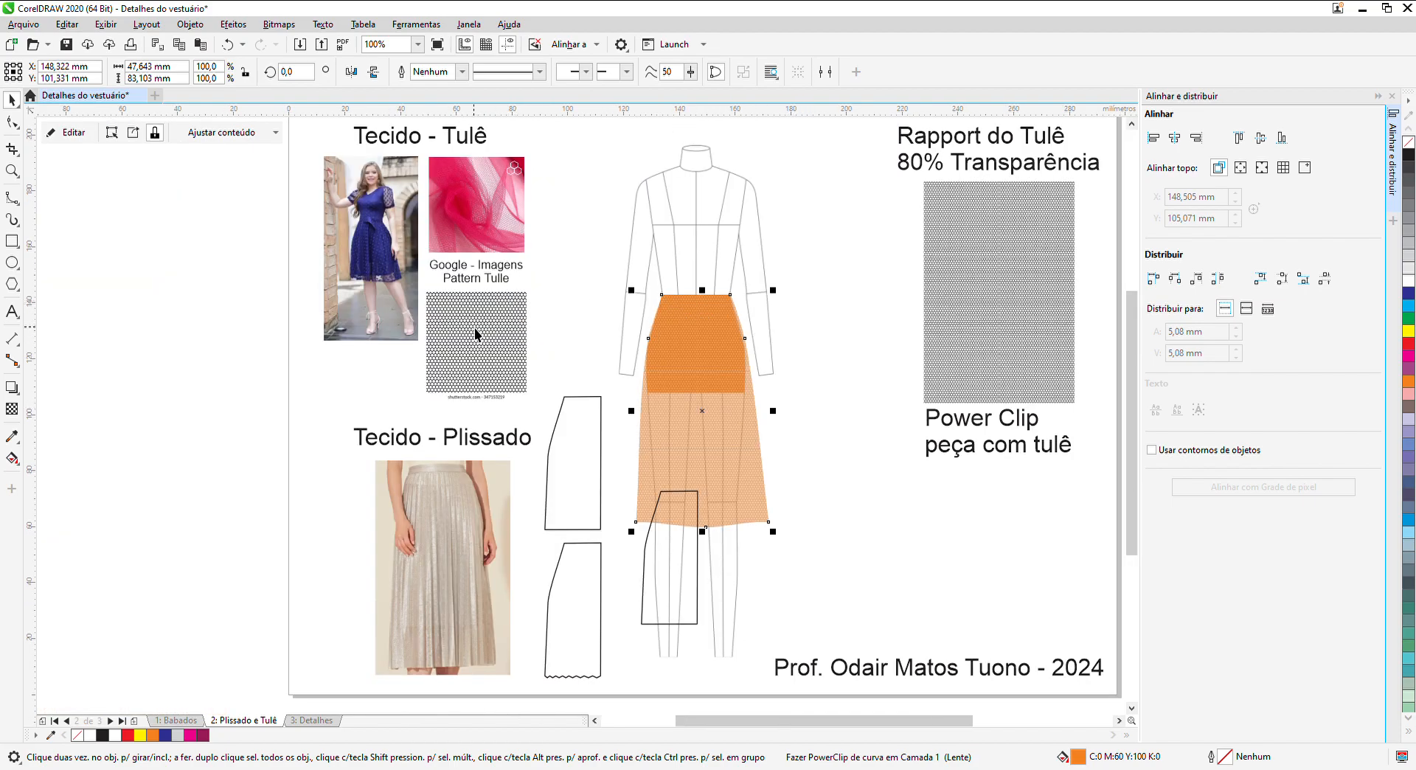
Step: Examine the hexagonal tulle pattern image and compare it with the mesh on the mannequin's skirt
scroll(475, 327, "up", 2)
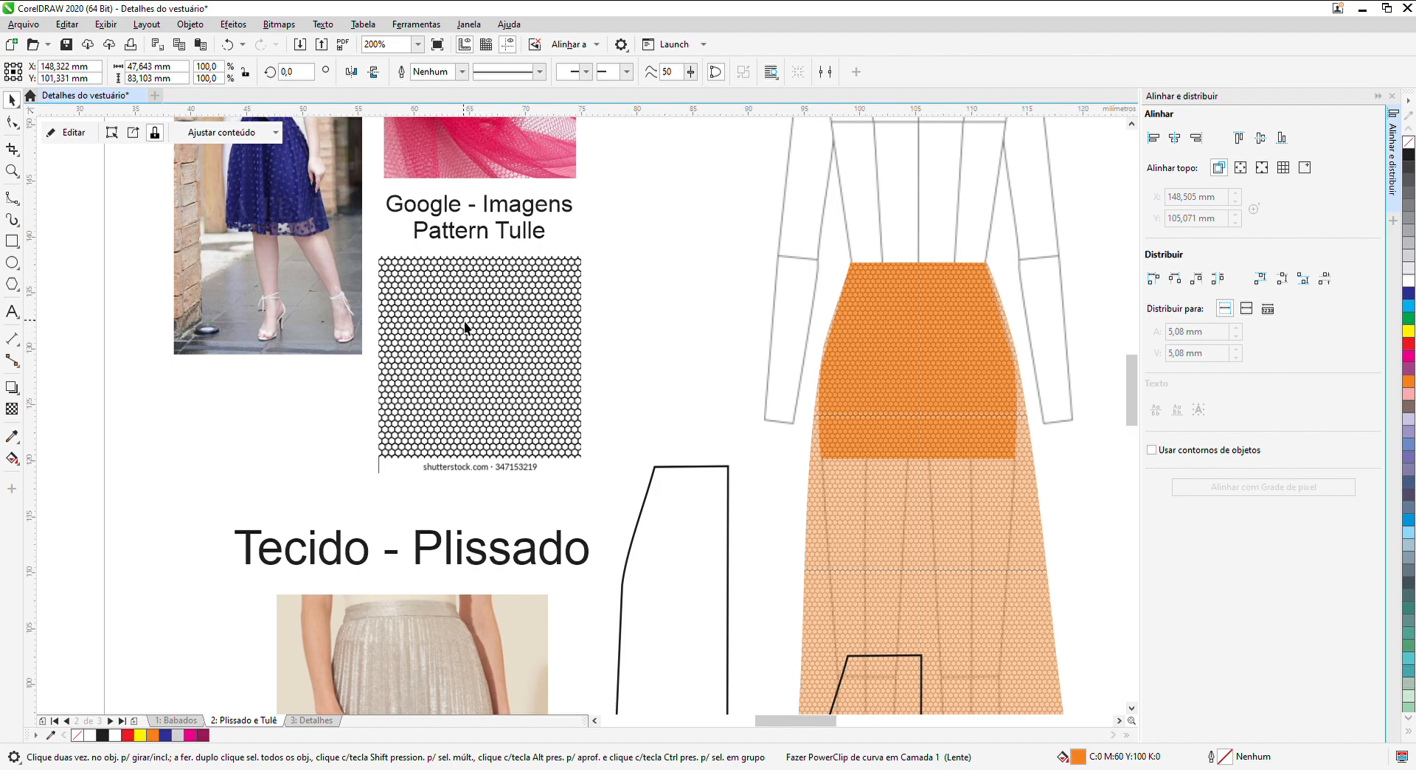
scroll(450, 313, "up", 2)
scroll(432, 337, "down", 4)
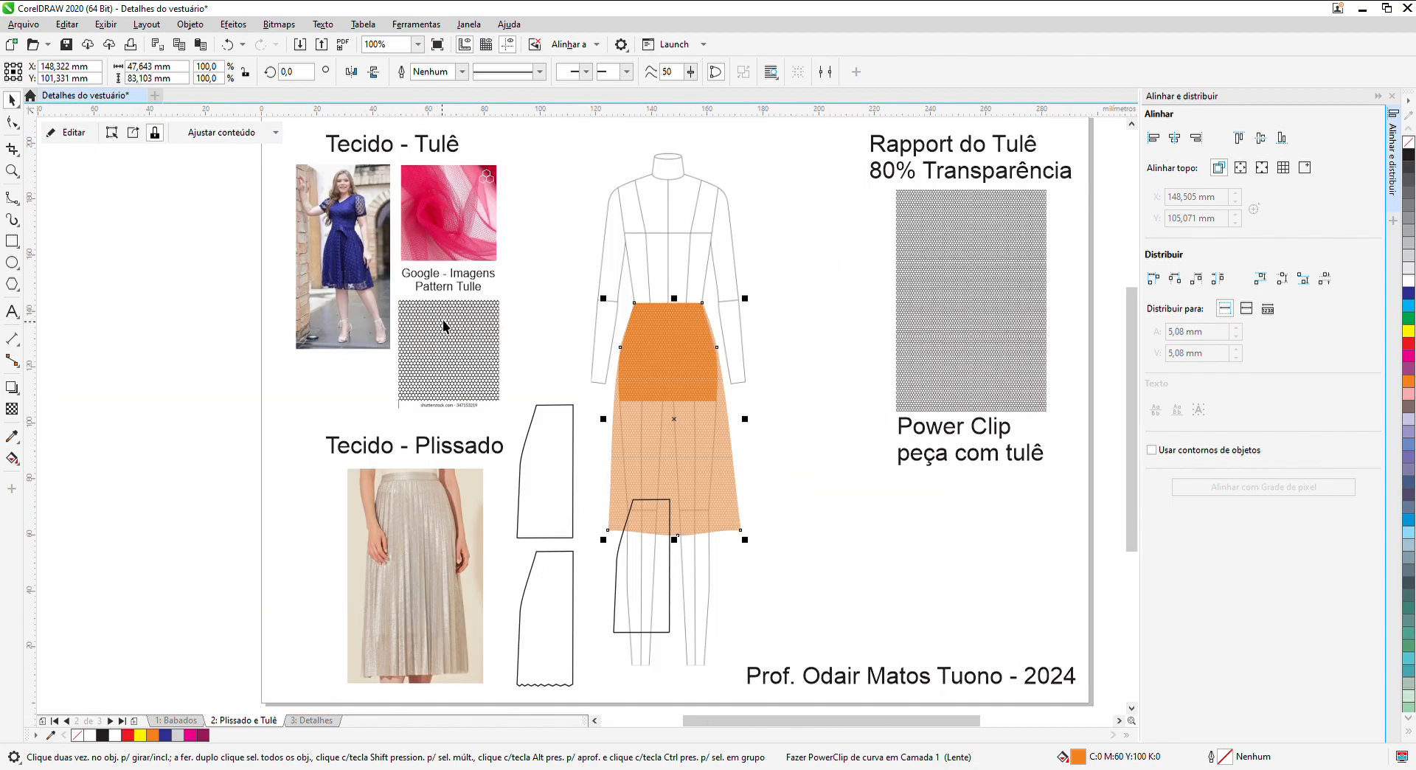
scroll(492, 182, "up", 4)
scroll(492, 182, "down", 4)
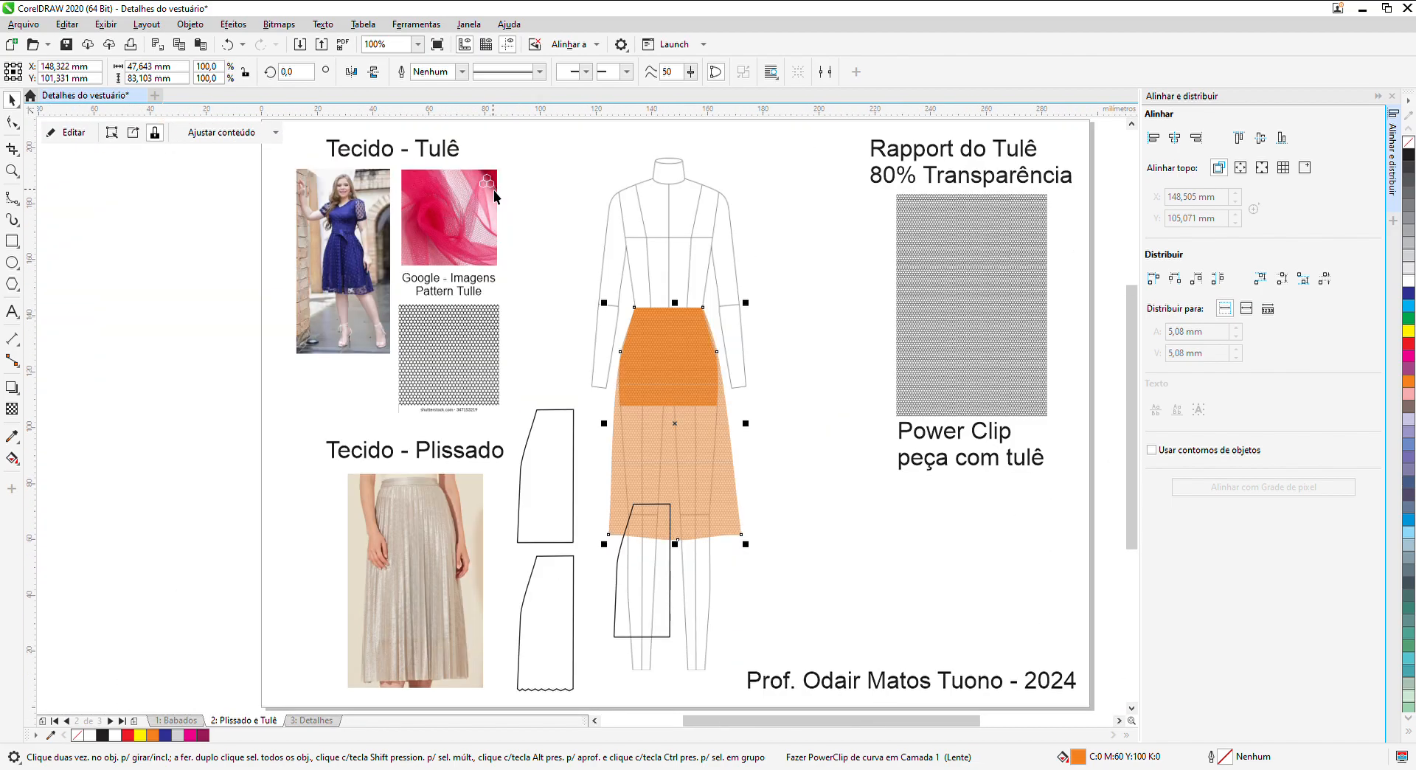
scroll(465, 391, "up", 2)
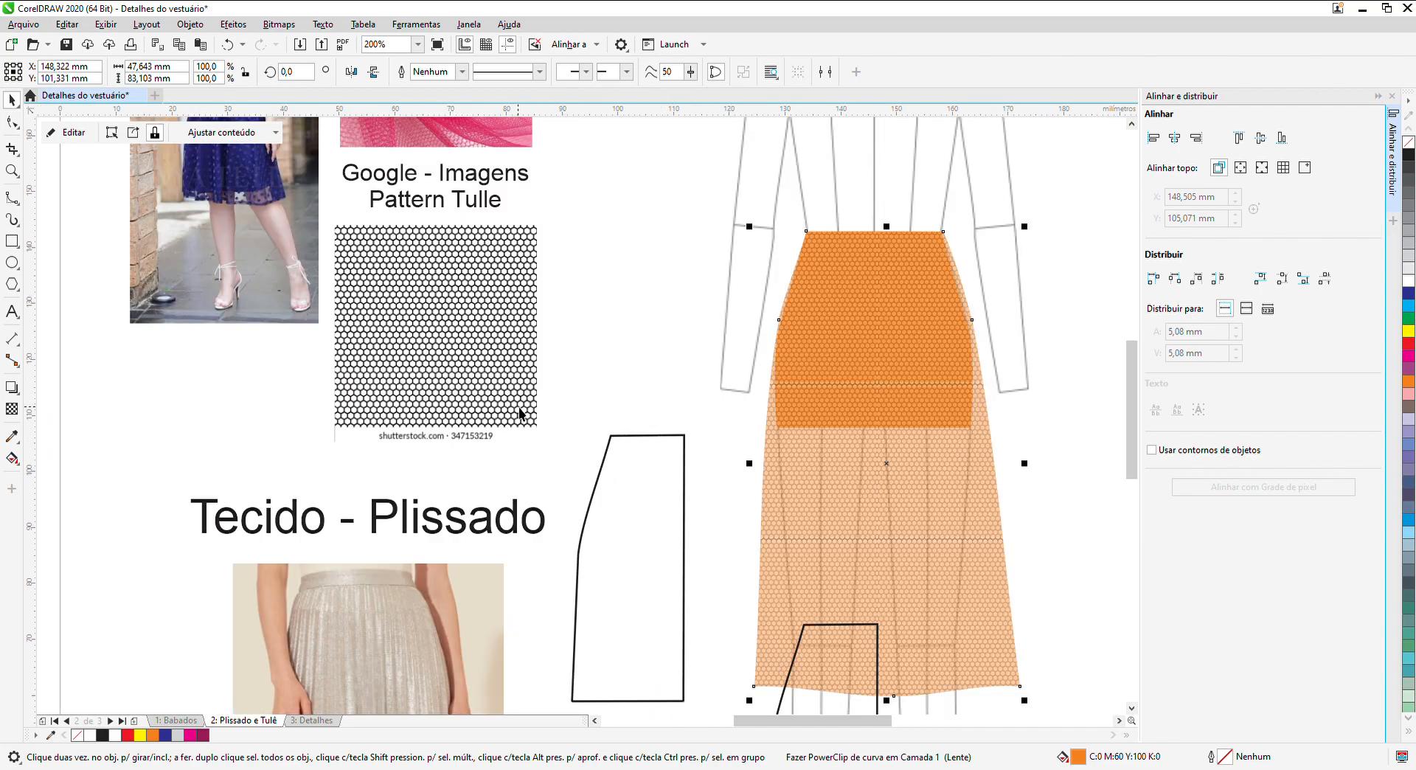
scroll(569, 419, "down", 2)
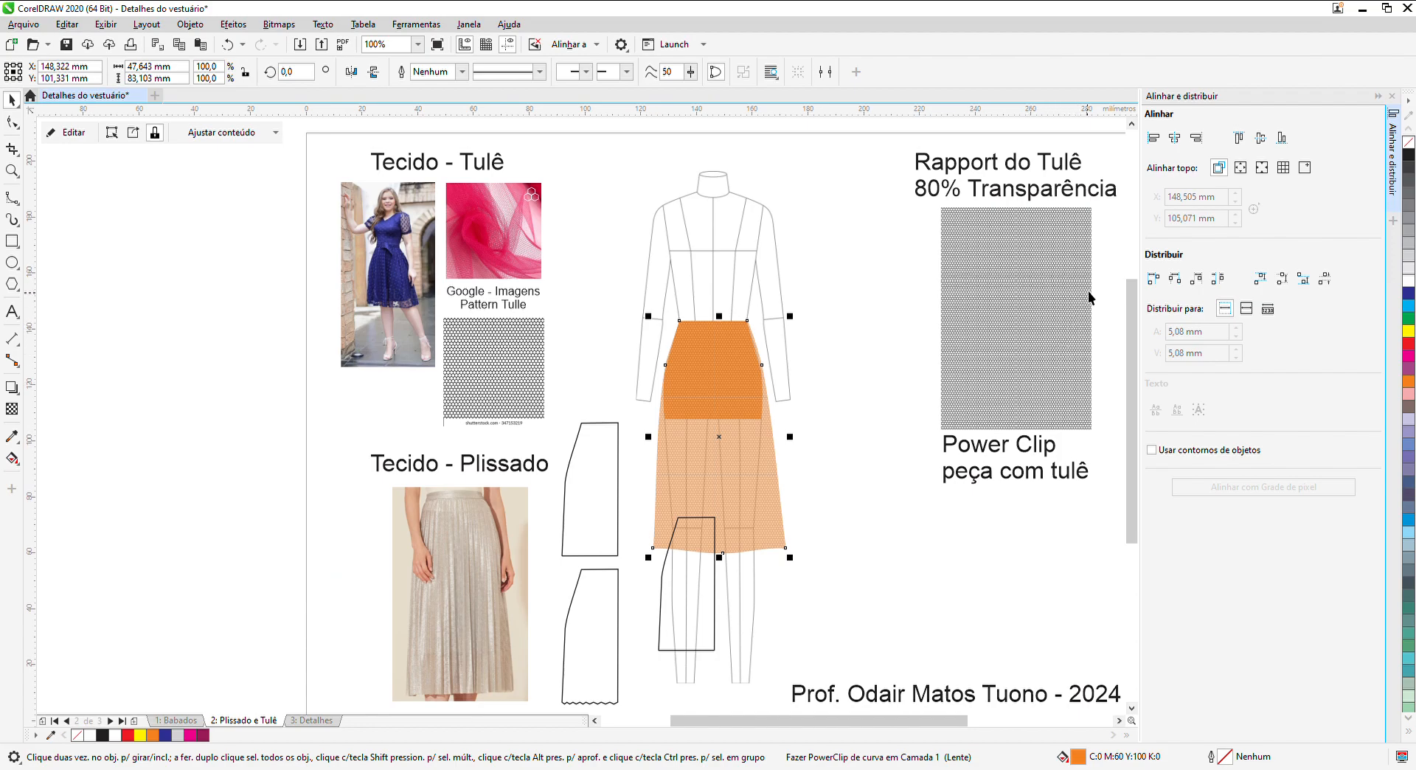
Step: Compare the tulle repeat swatch and the pink tulle photo up close with the mesh on the mannequin's skirt
scroll(1083, 253, "up", 2)
scroll(1083, 253, "up", 2)
scroll(1077, 249, "down", 2)
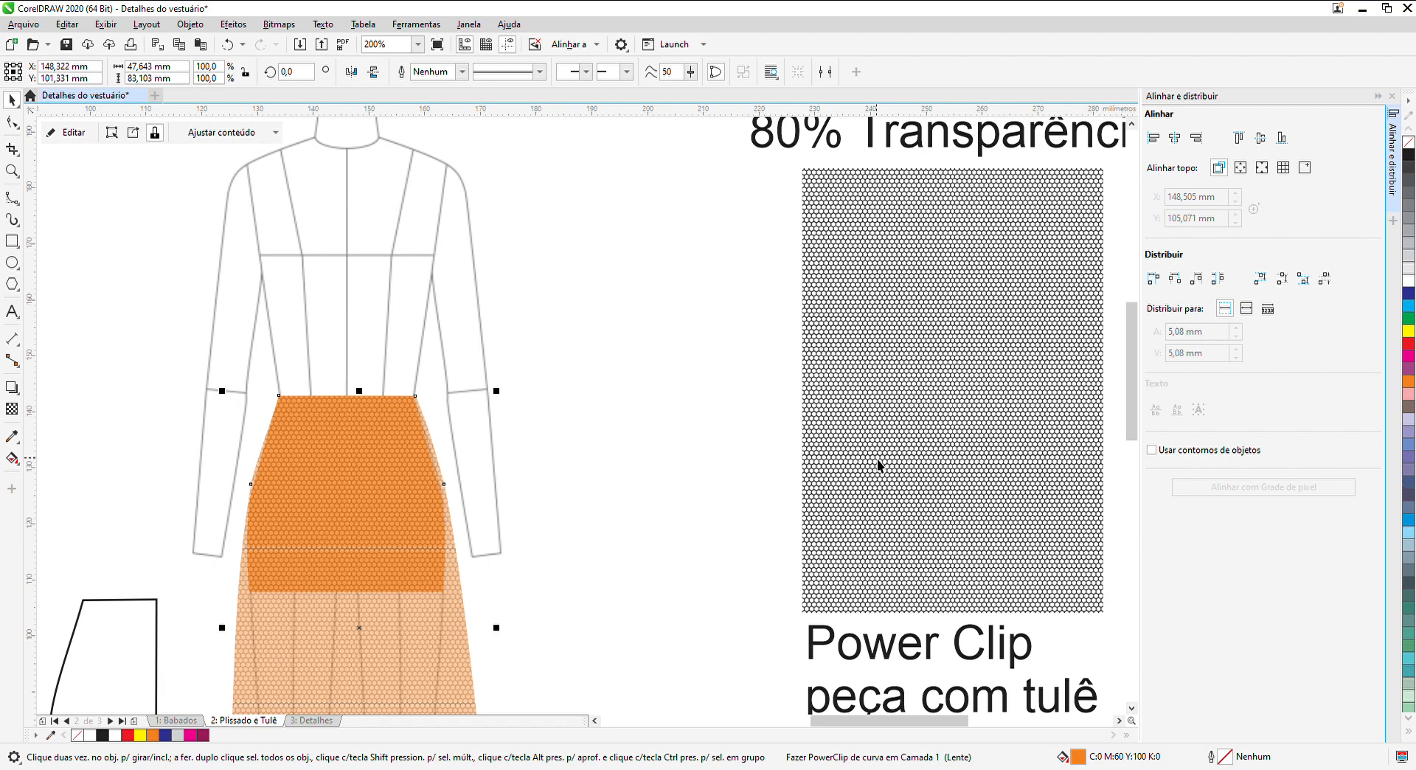
scroll(874, 462, "down", 2)
scroll(393, 358, "up", 4)
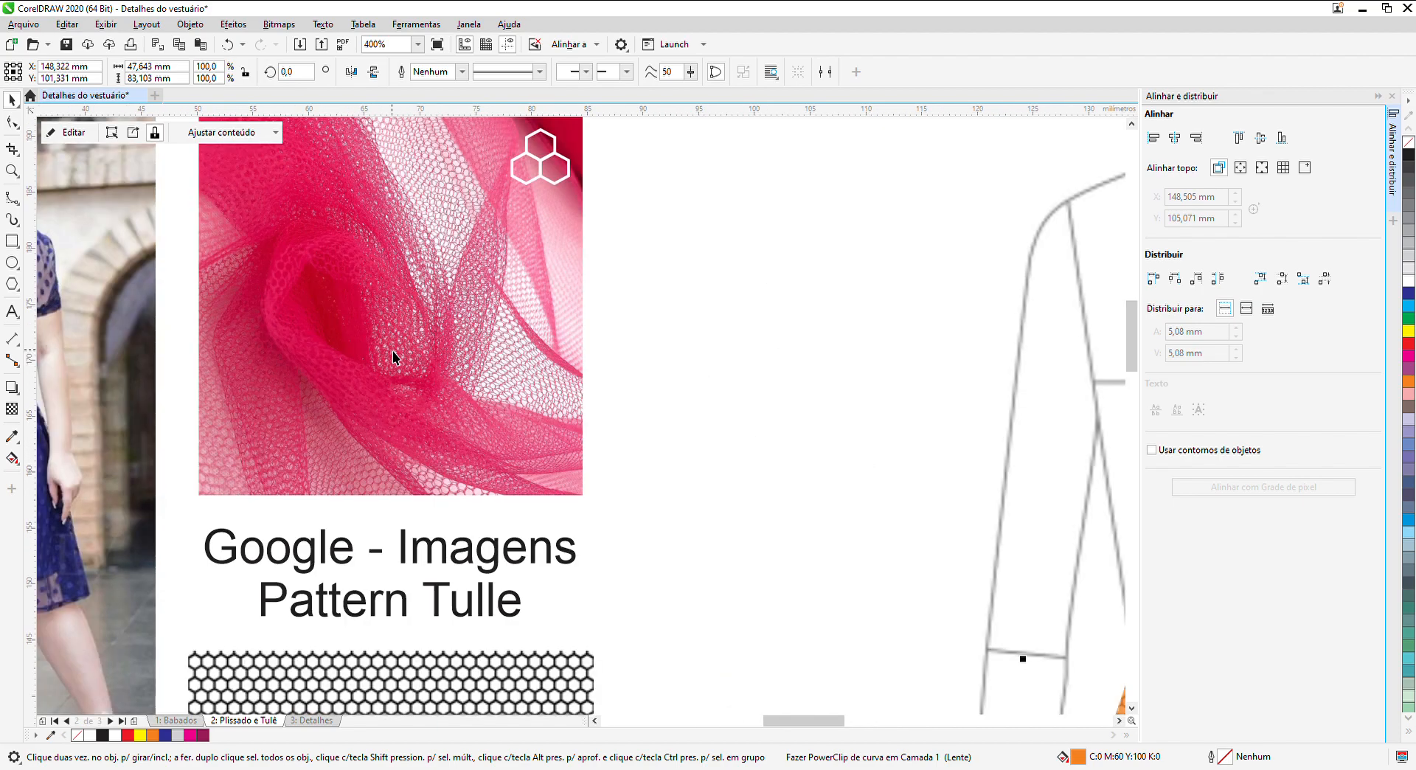
scroll(394, 358, "down", 2)
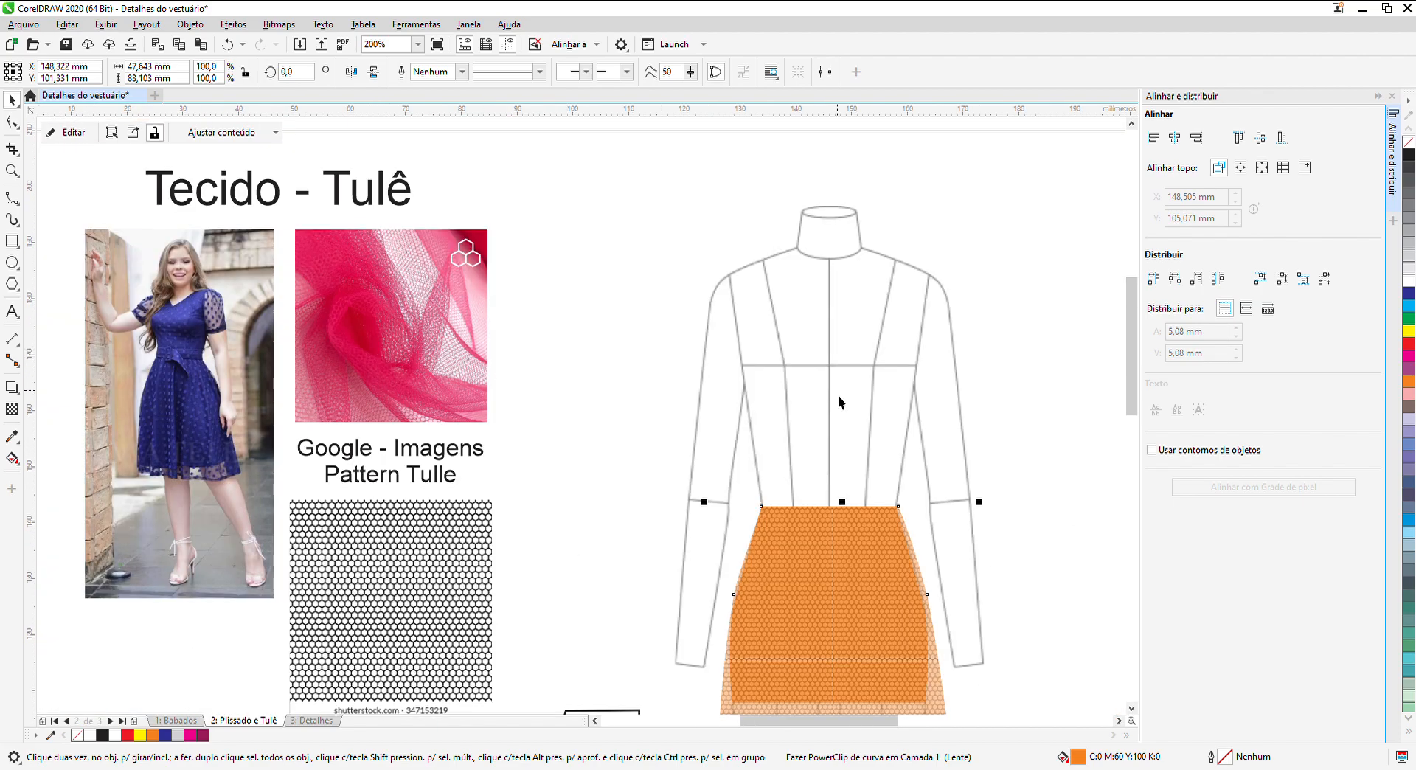
scroll(937, 404, "down", 1)
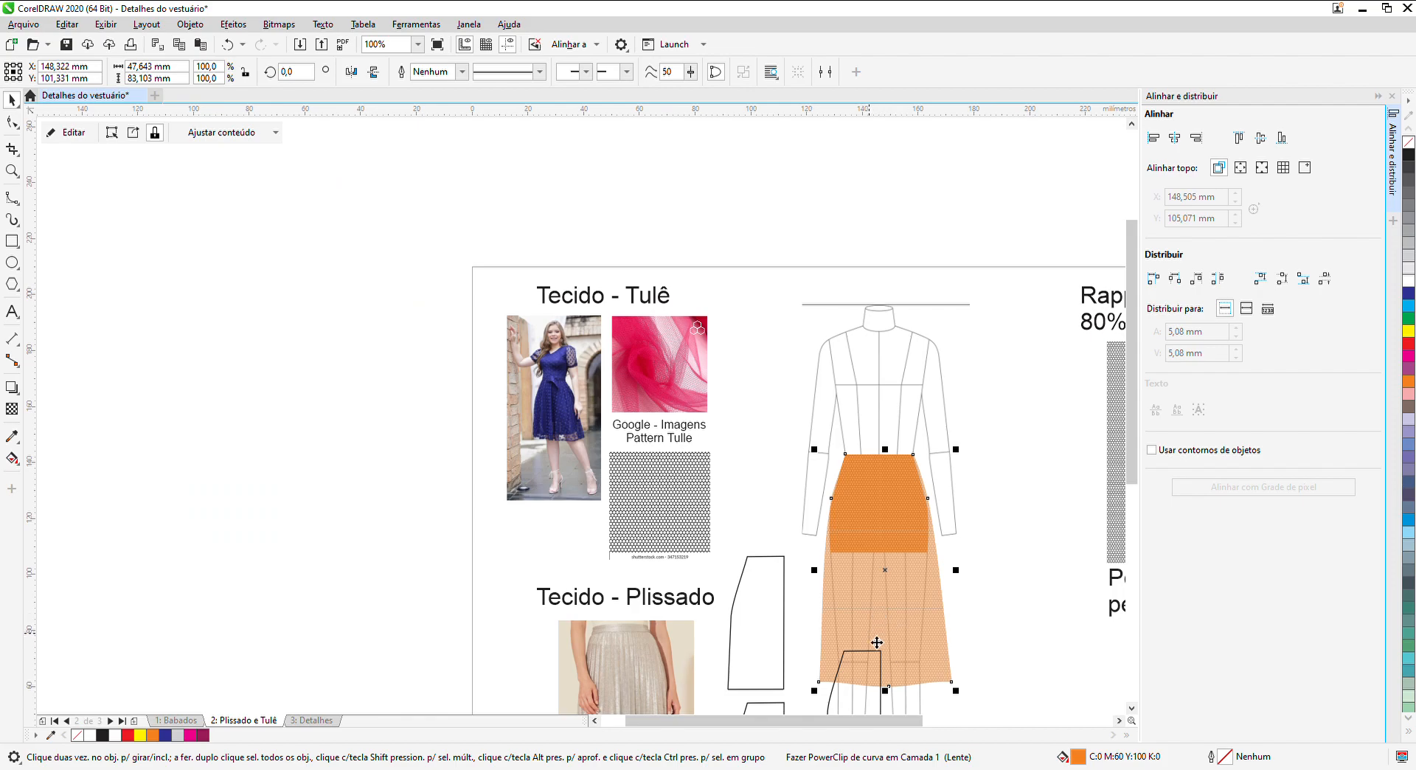
scroll(880, 622, "up", 1)
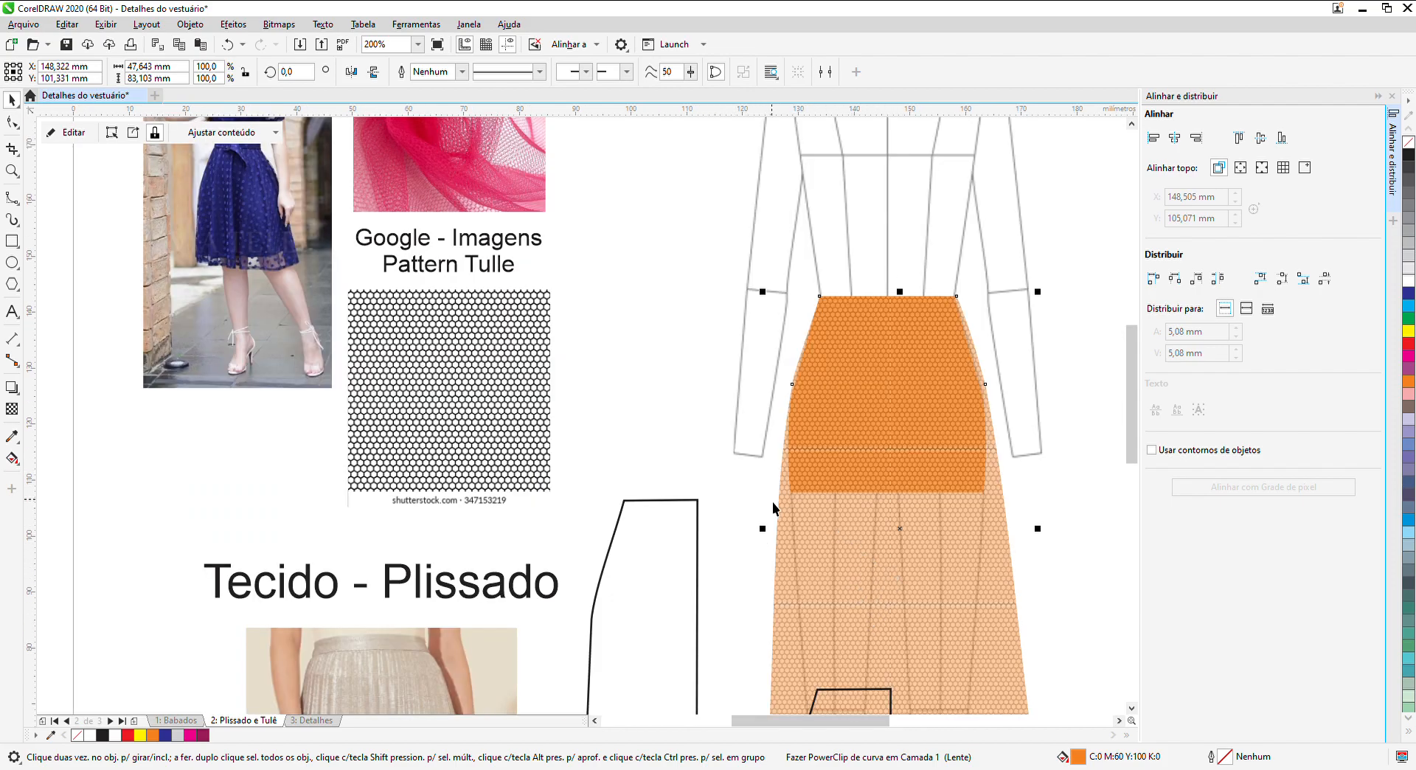
Step: Add a callout reading "Tulê" beside the mannequin's skirt, with its arrow pointing at the orange lining's hem
key("Escape")
left_click(17, 345)
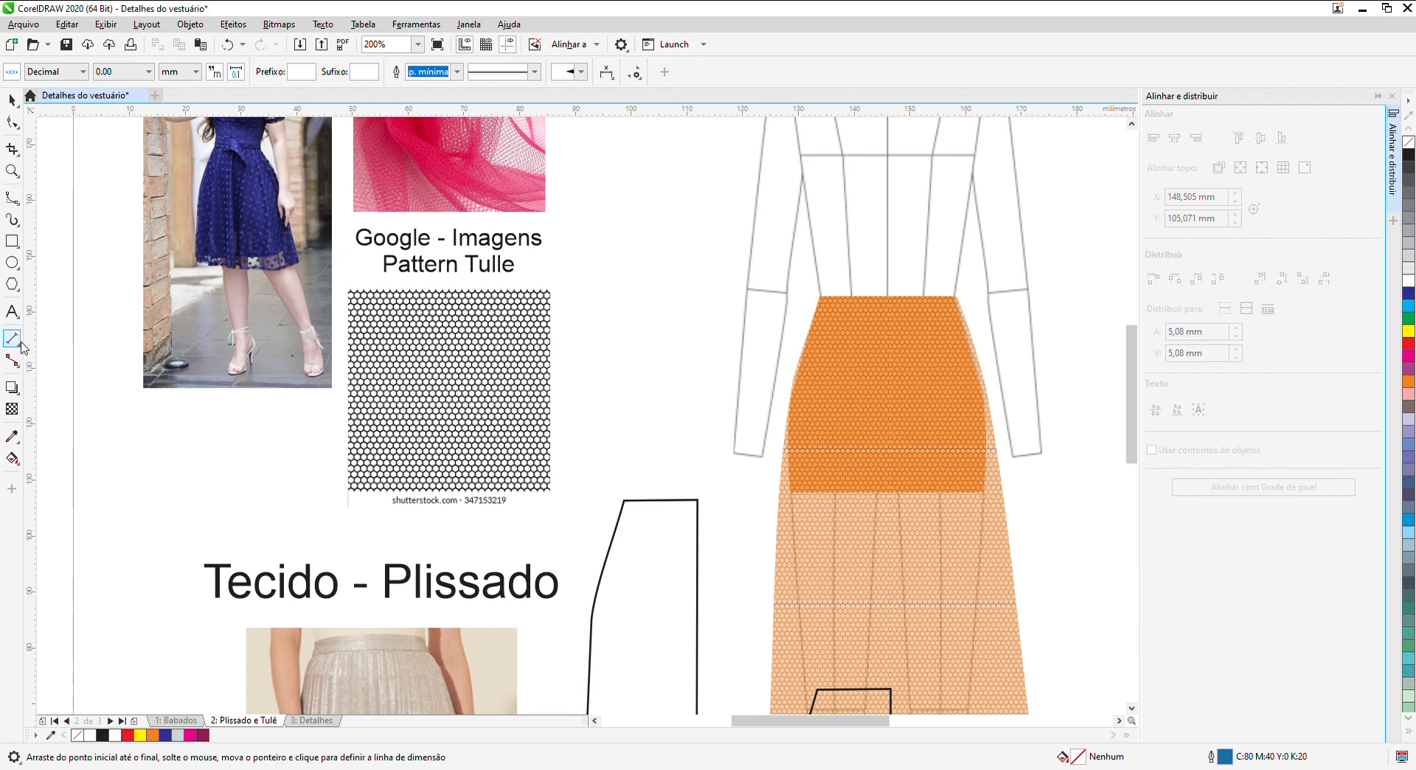
left_click(59, 409)
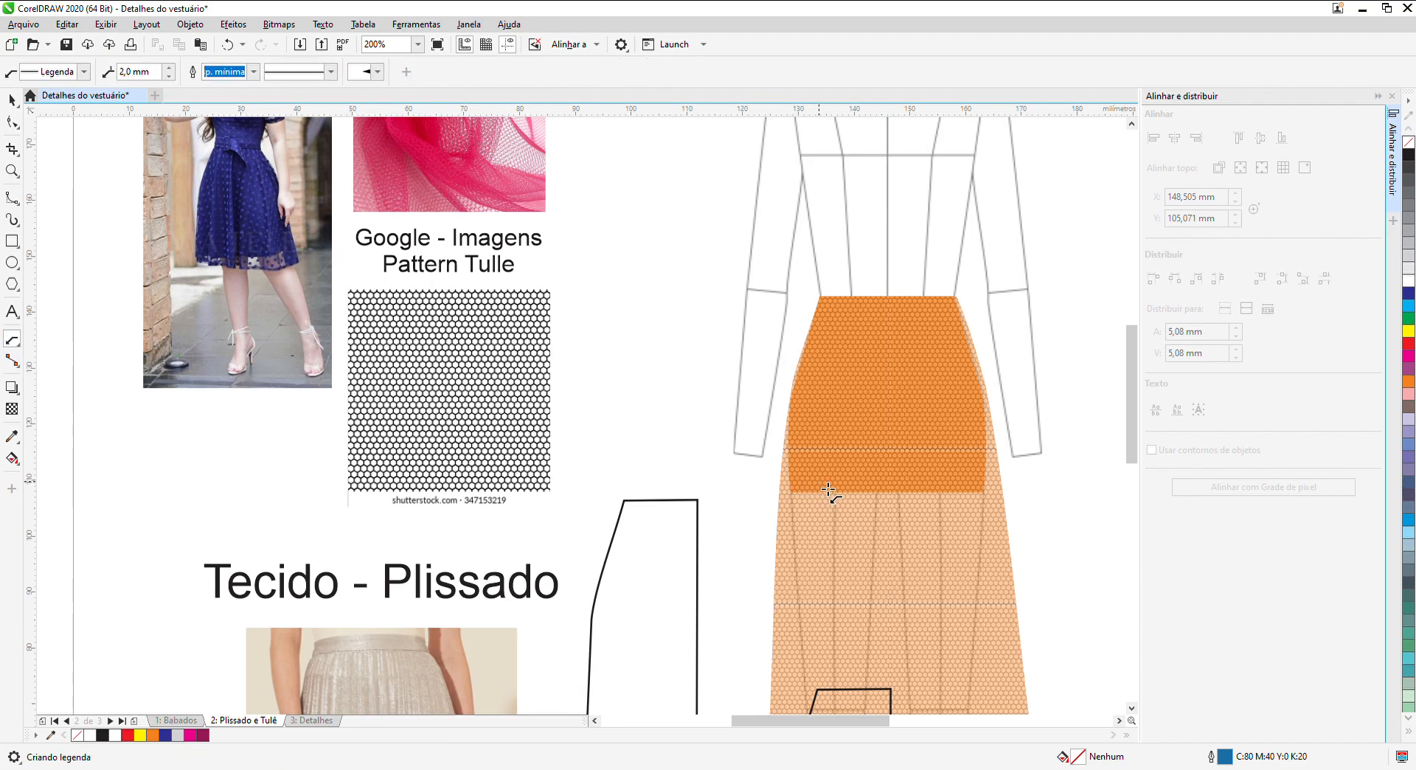
left_click_drag(824, 501, 760, 401)
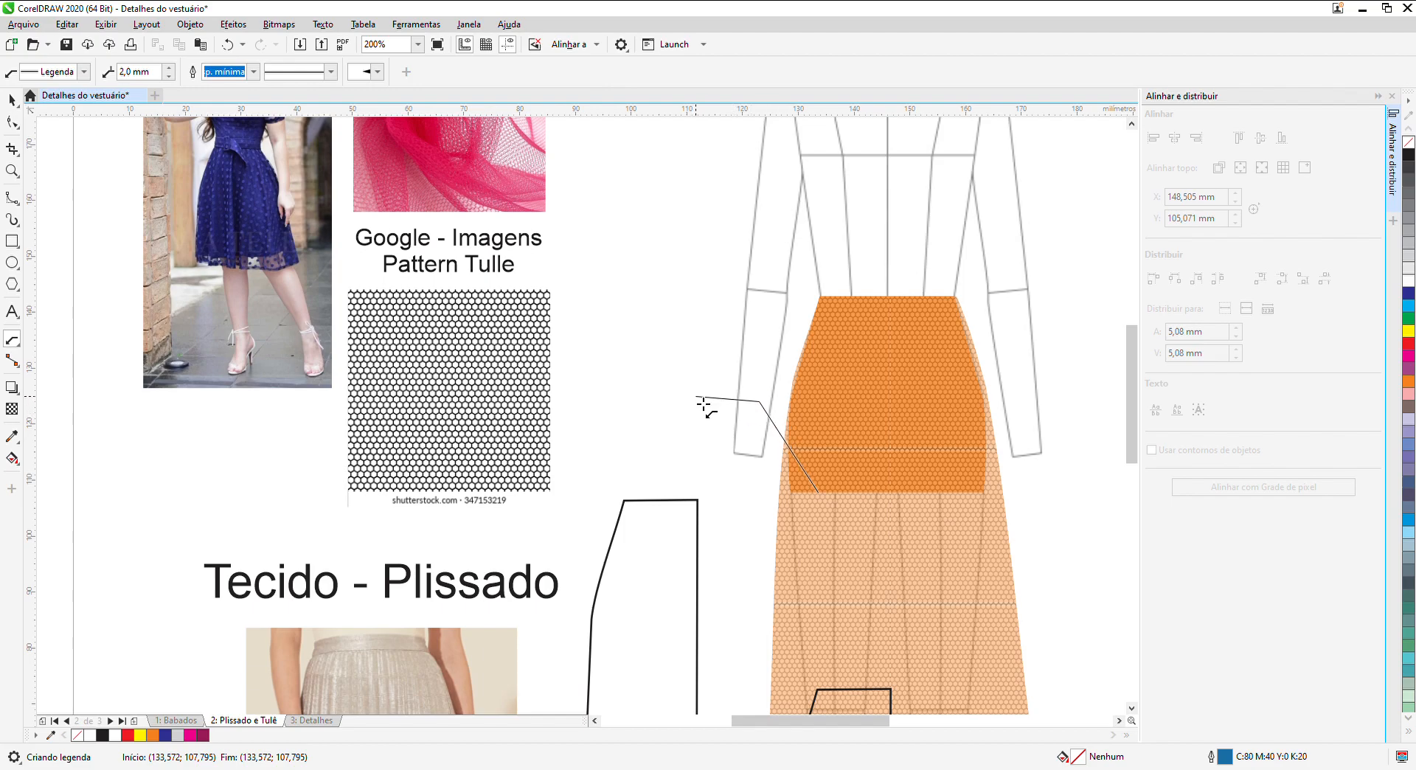
left_click(693, 402)
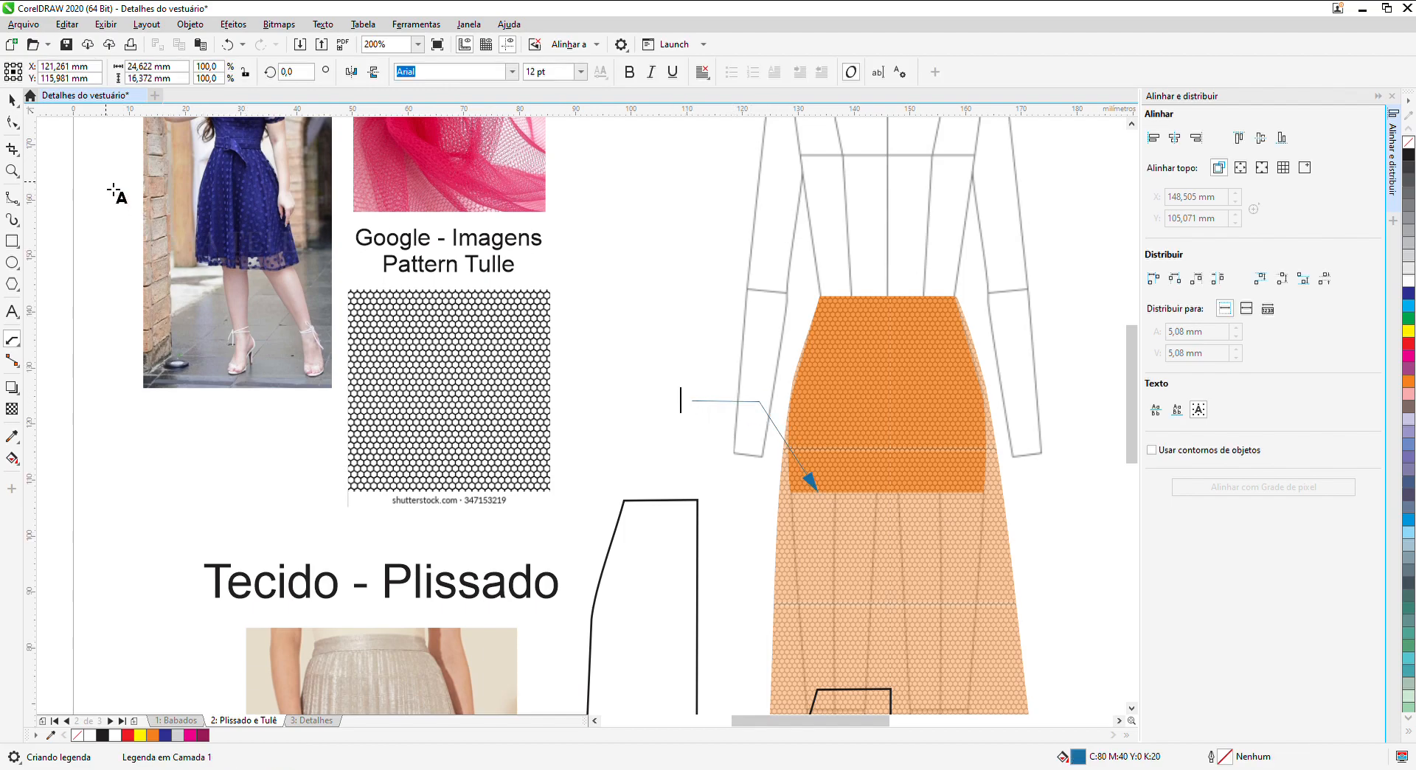
type("Tu")
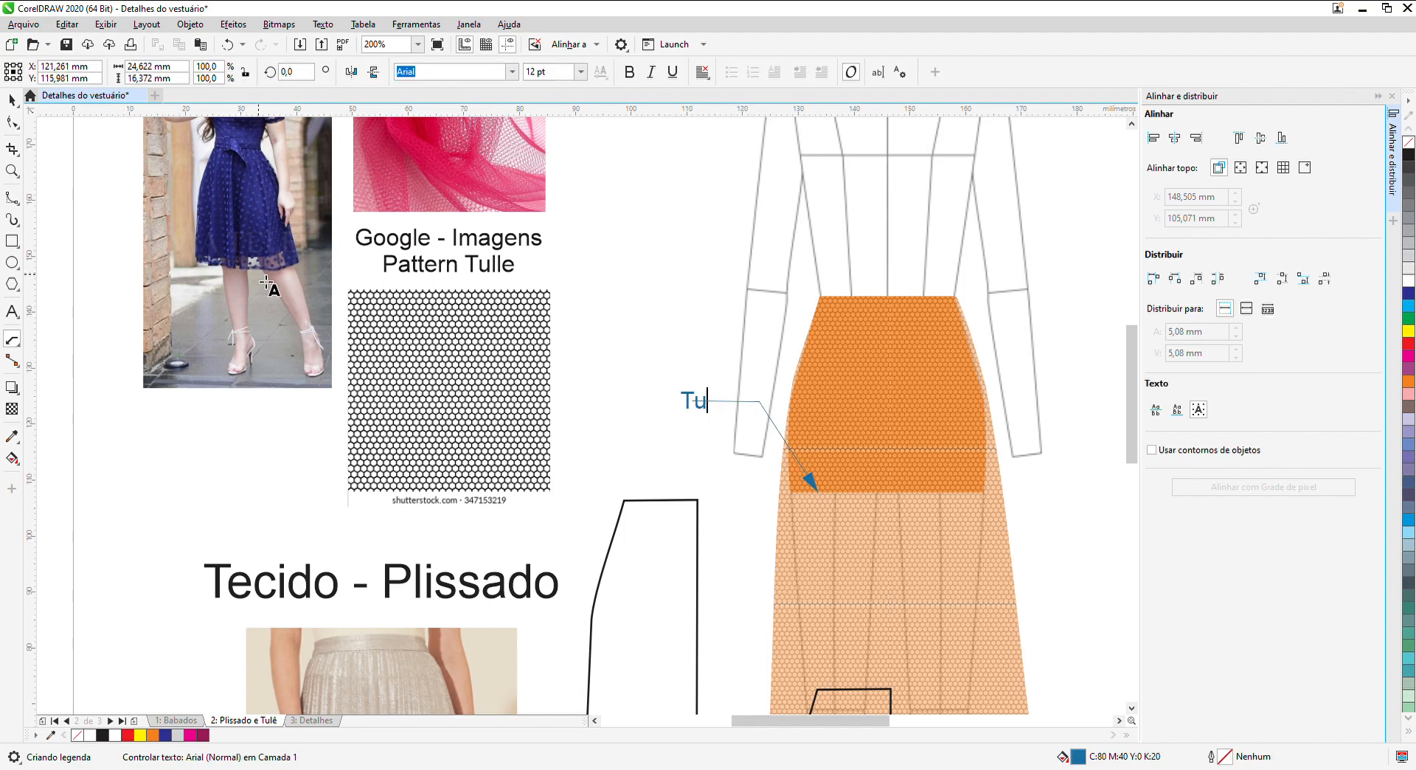
type("lê")
left_click(11, 100)
key("Left")
key("Left")
key("Left")
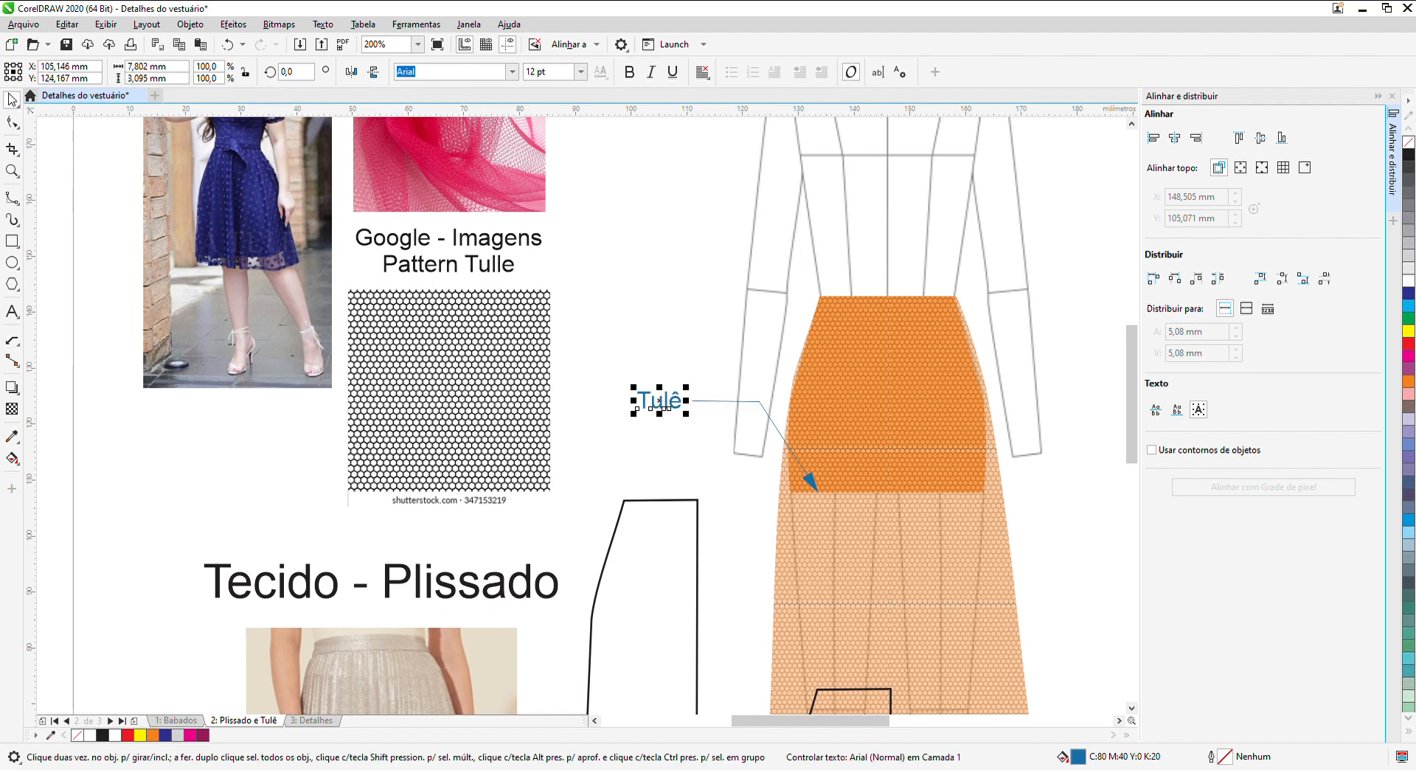
left_click(709, 371)
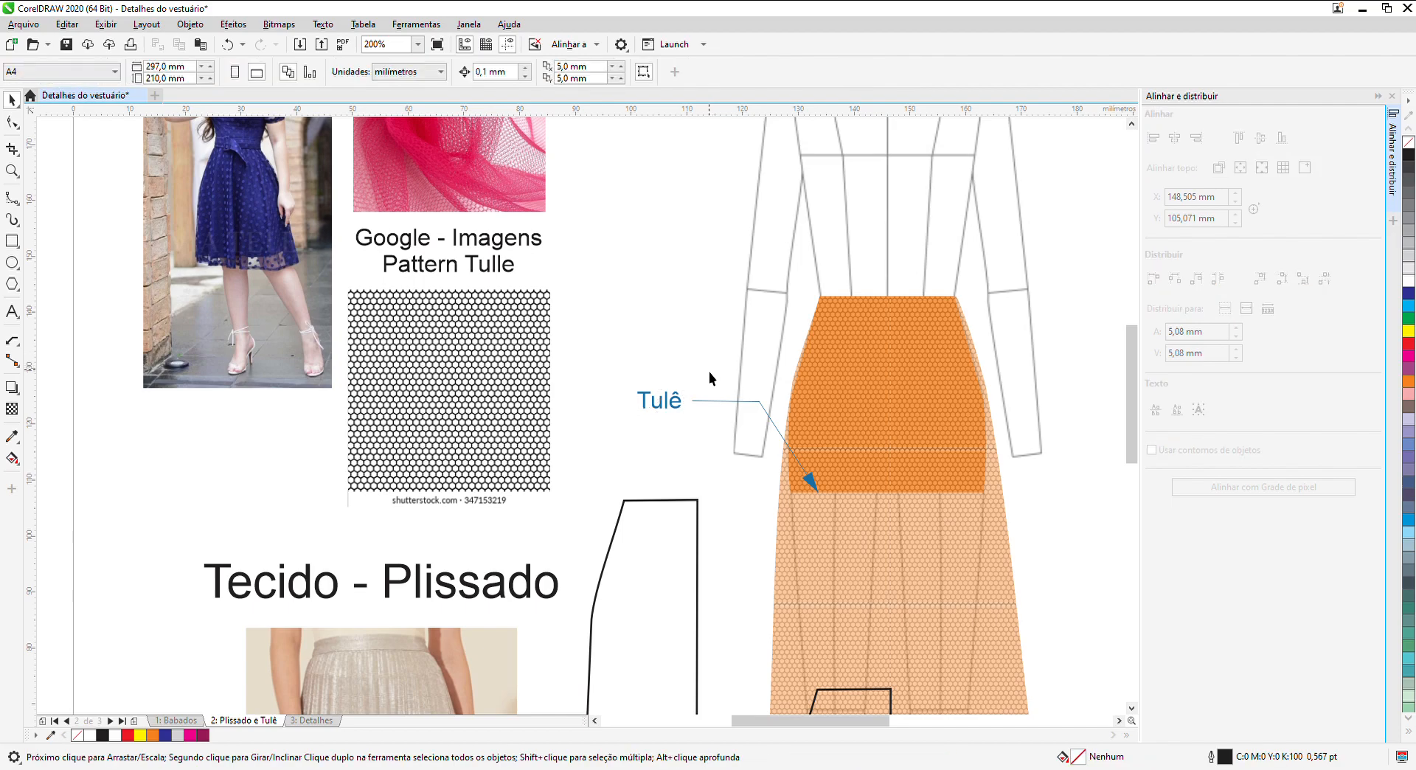
Step: Delete the "Tulê" callout beside the mannequin's skirt
left_click(688, 406)
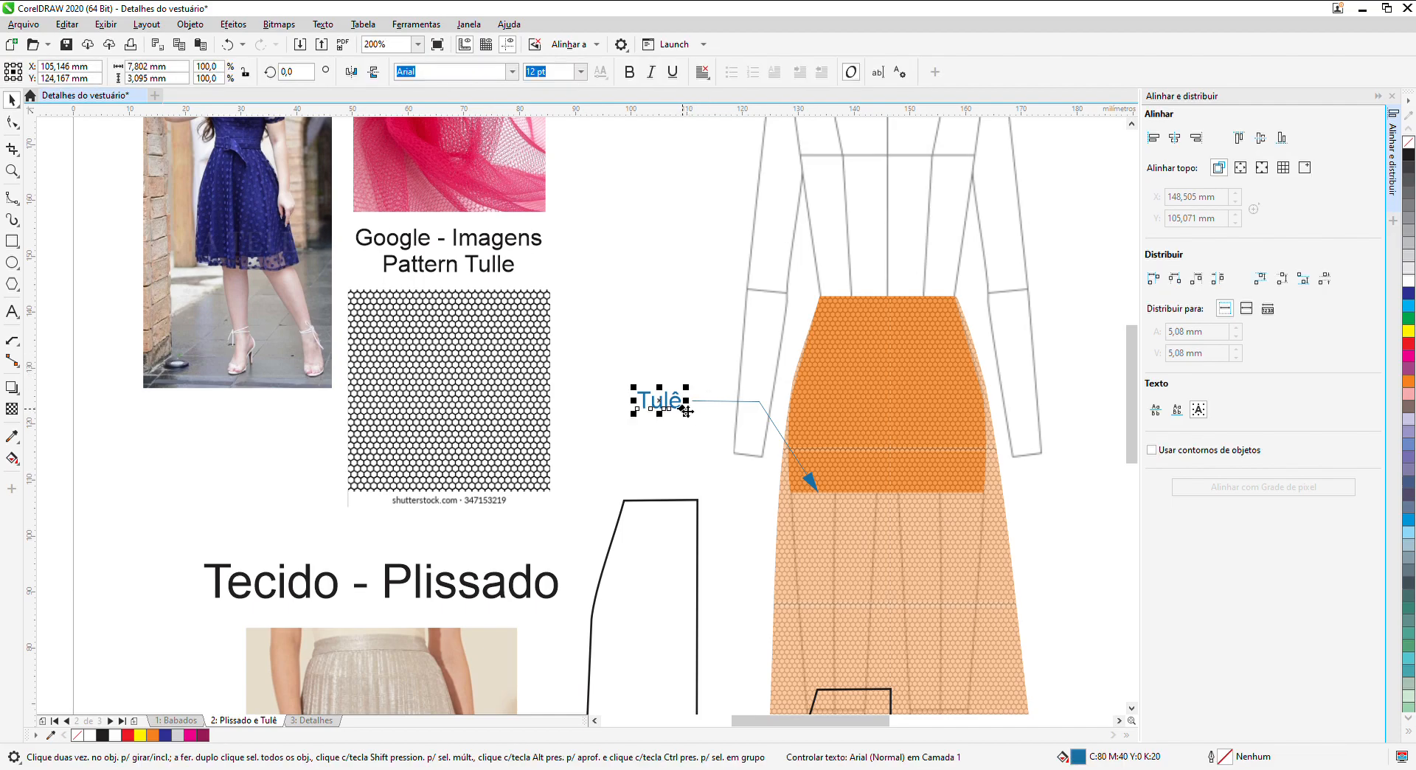
key("Delete")
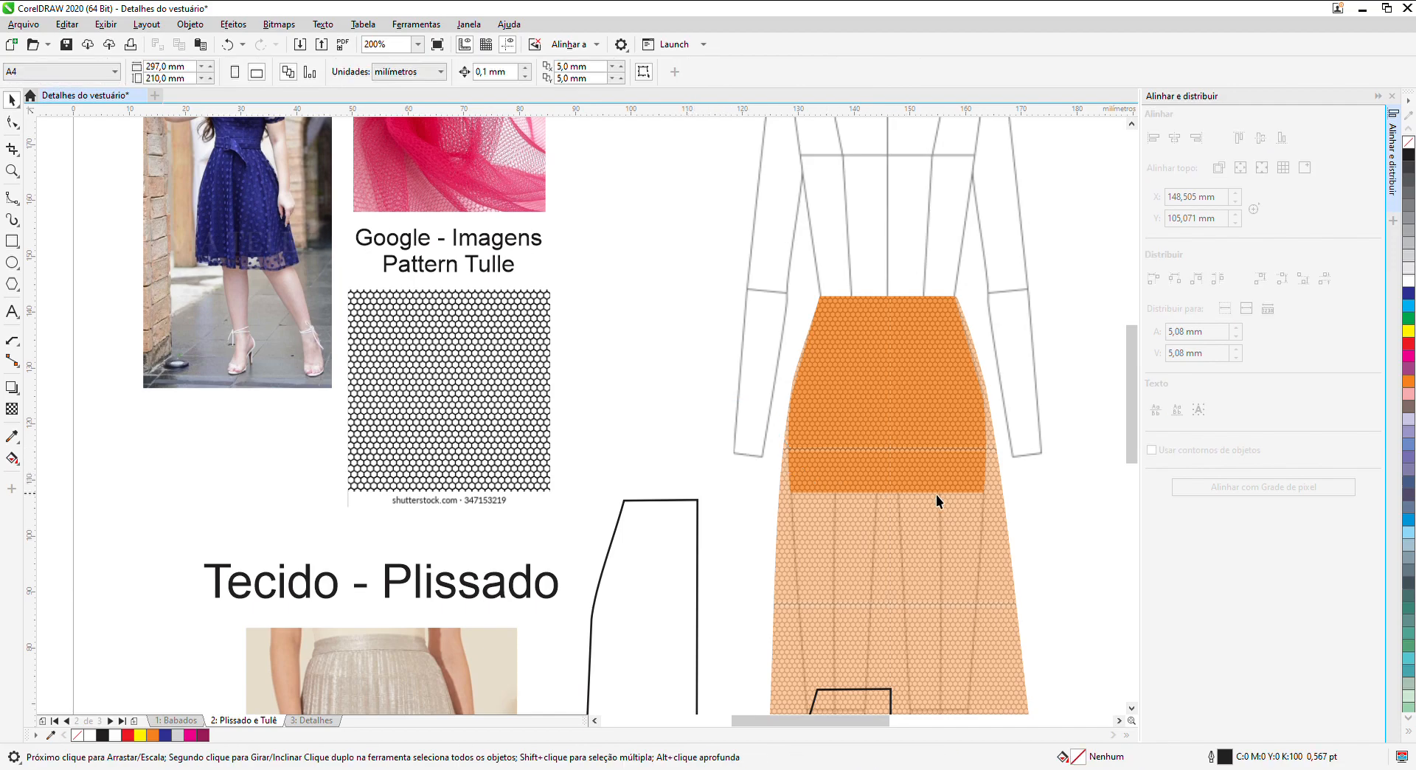
scroll(884, 462, "down", 3)
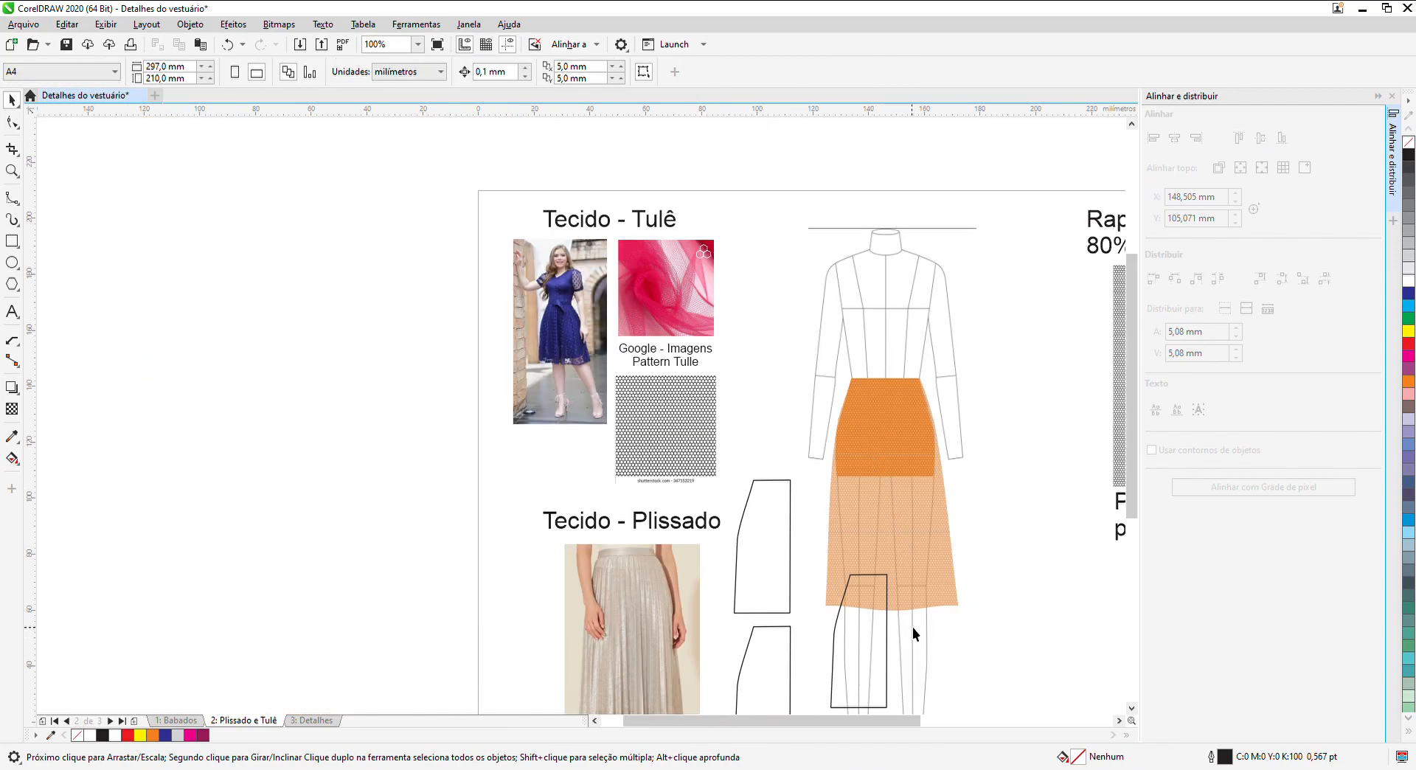
scroll(1081, 487, "down", 2)
scroll(1112, 458, "down", 2)
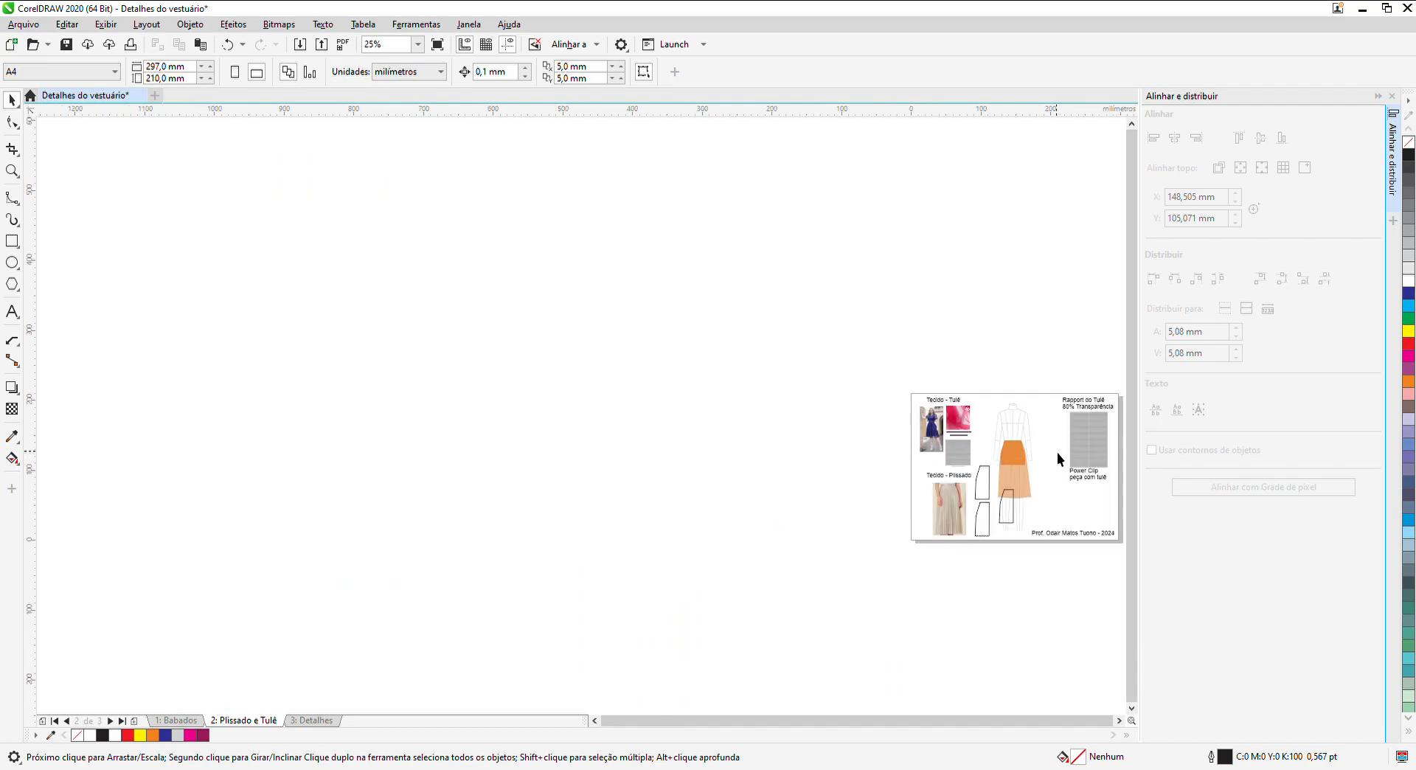
scroll(1043, 461, "up", 4)
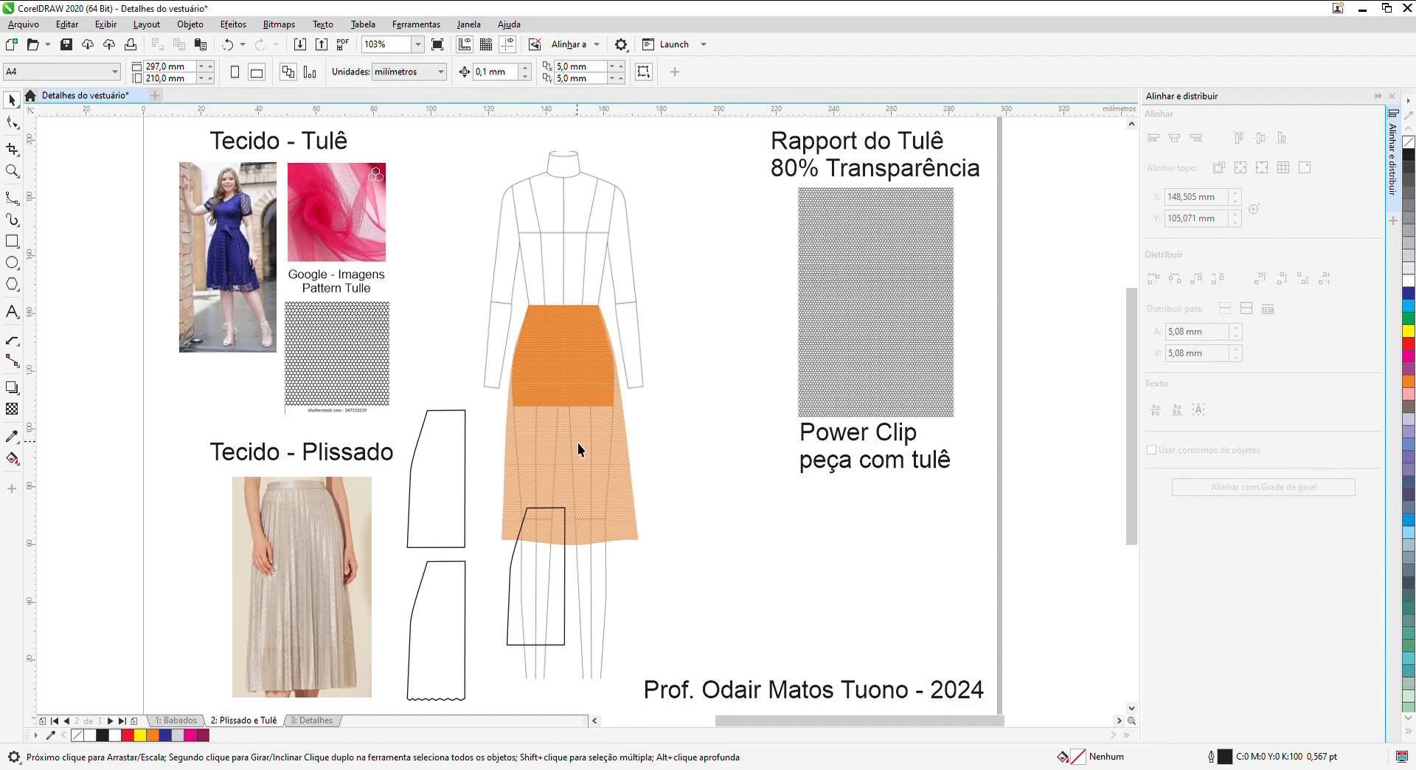
Step: Apply a uniform transparency of 45 to the tulle repeat swatch under the "80% Transparência" heading
left_click(854, 397)
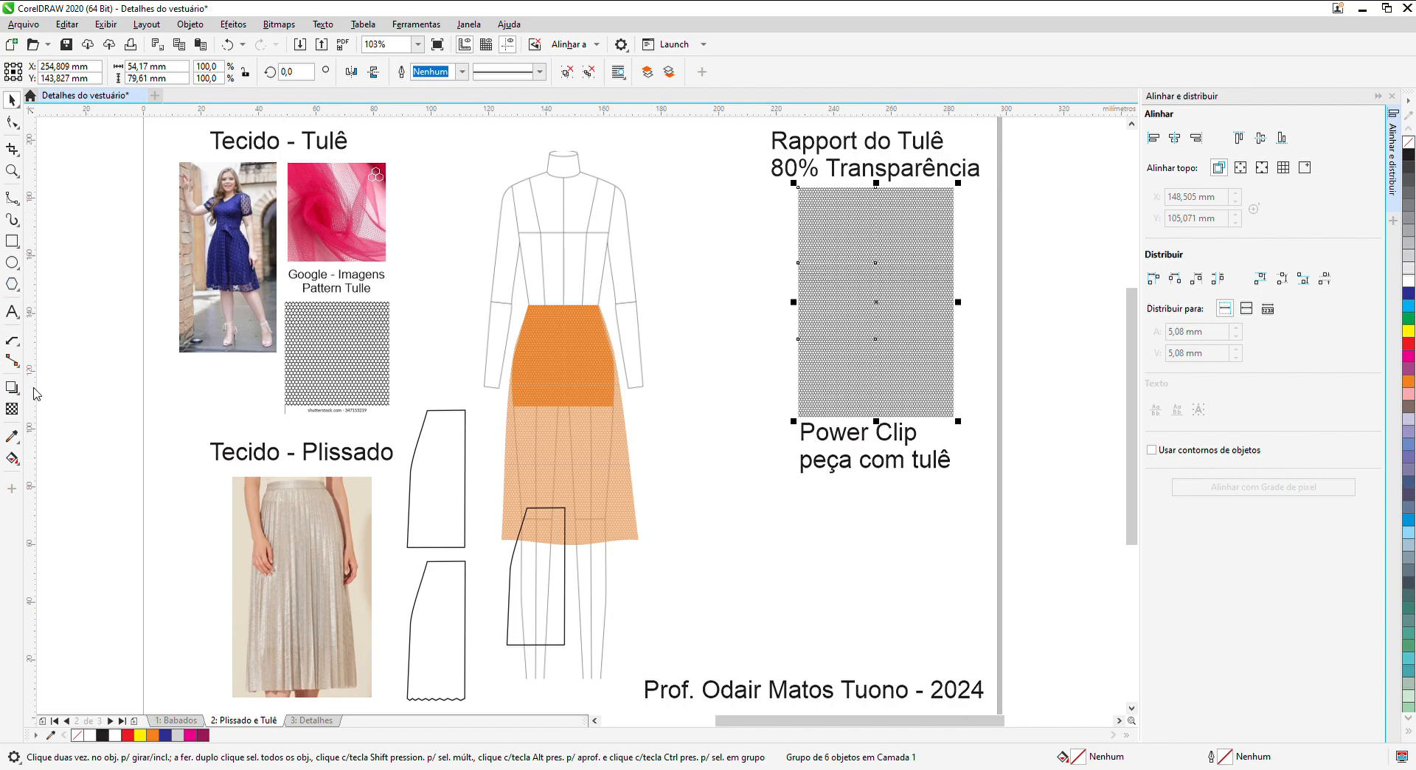
left_click(11, 409)
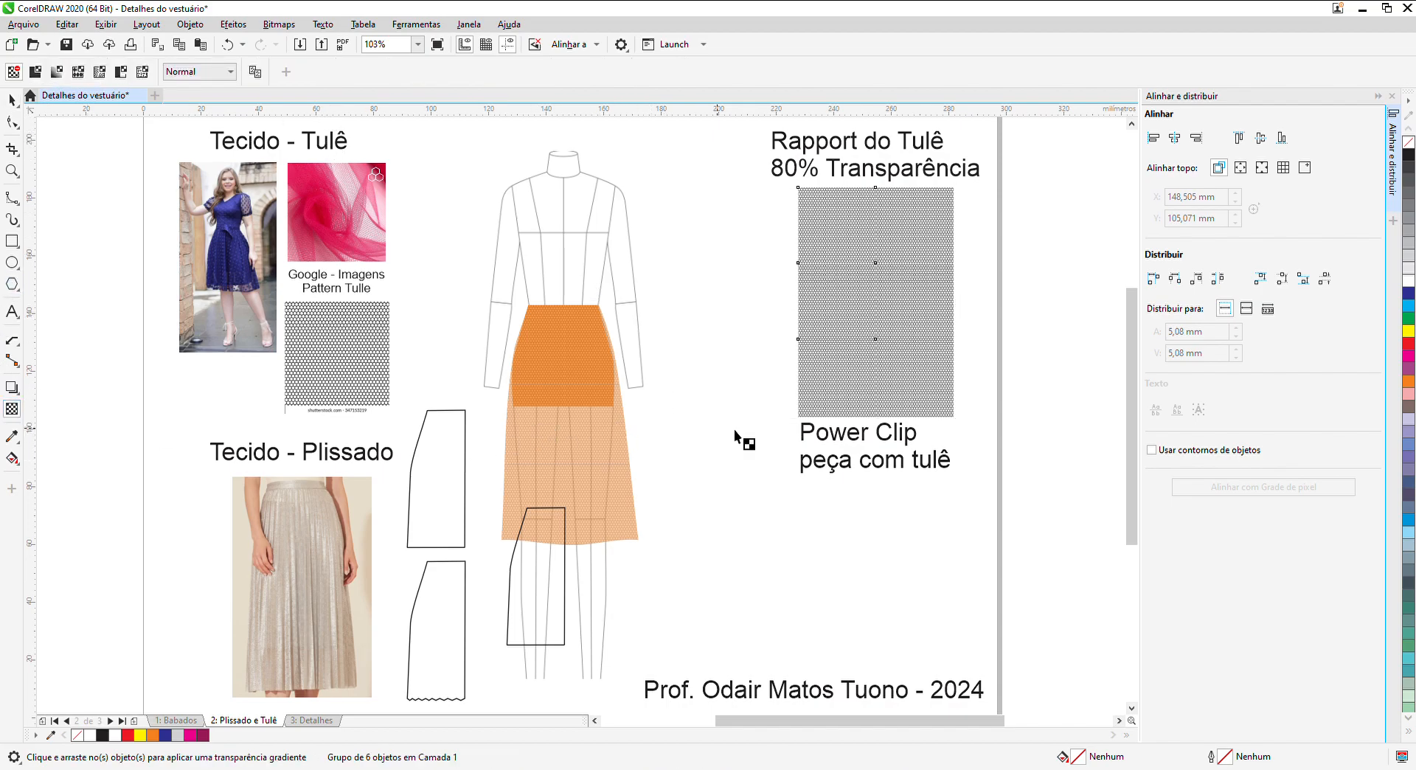
left_click(862, 435)
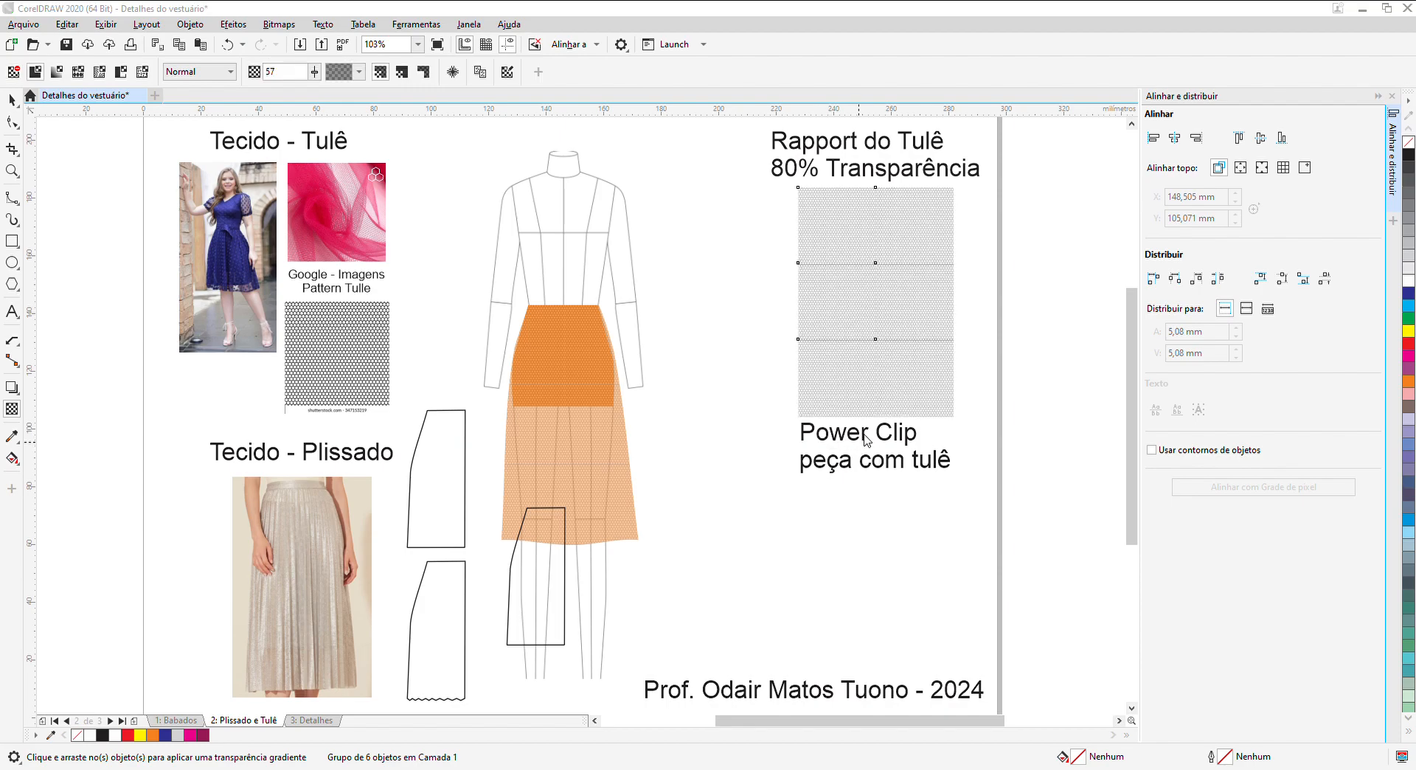
left_click_drag(863, 433, 859, 433)
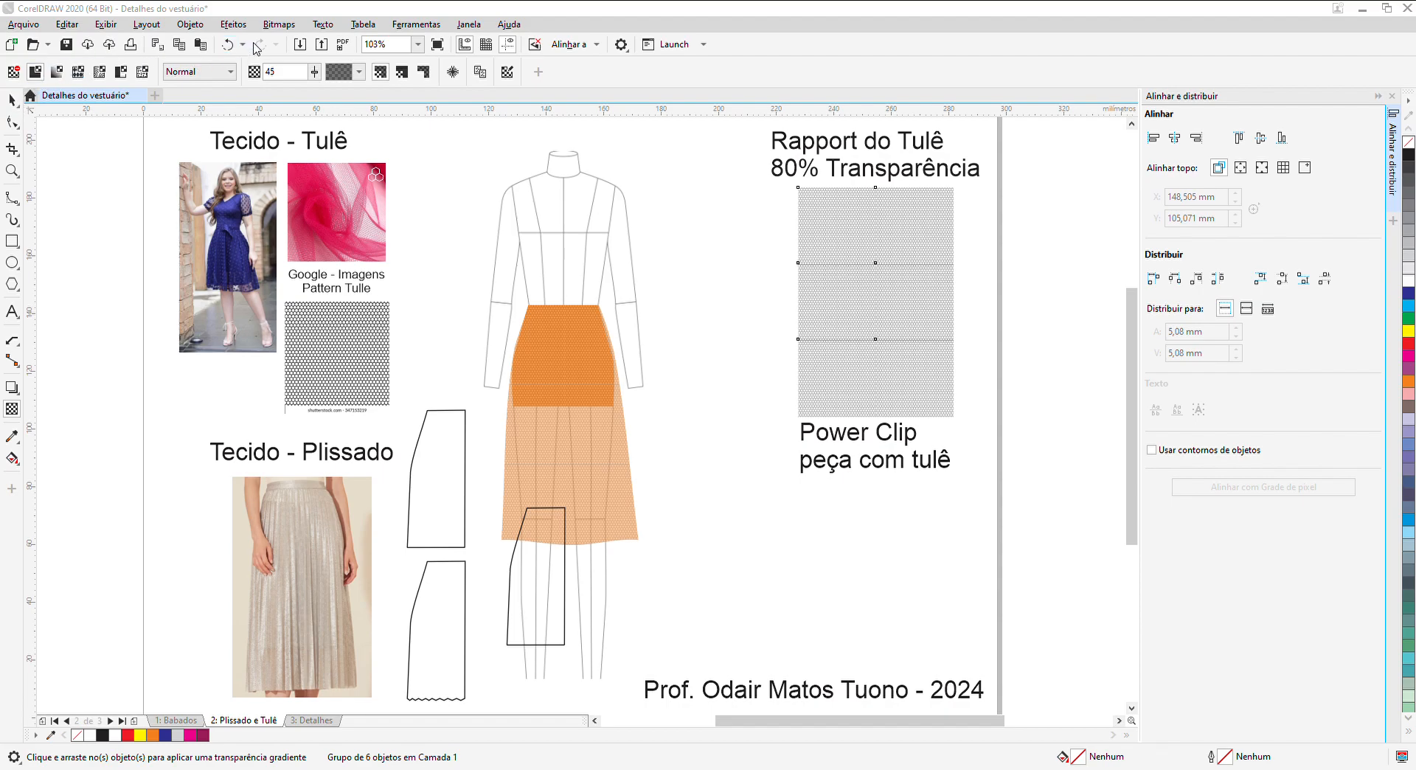
Step: Place the tulle swatch inside the straight-hemmed half-skirt outline beside the pleated skirt photo as a PowerClip and inspect the mesh
left_click(196, 27)
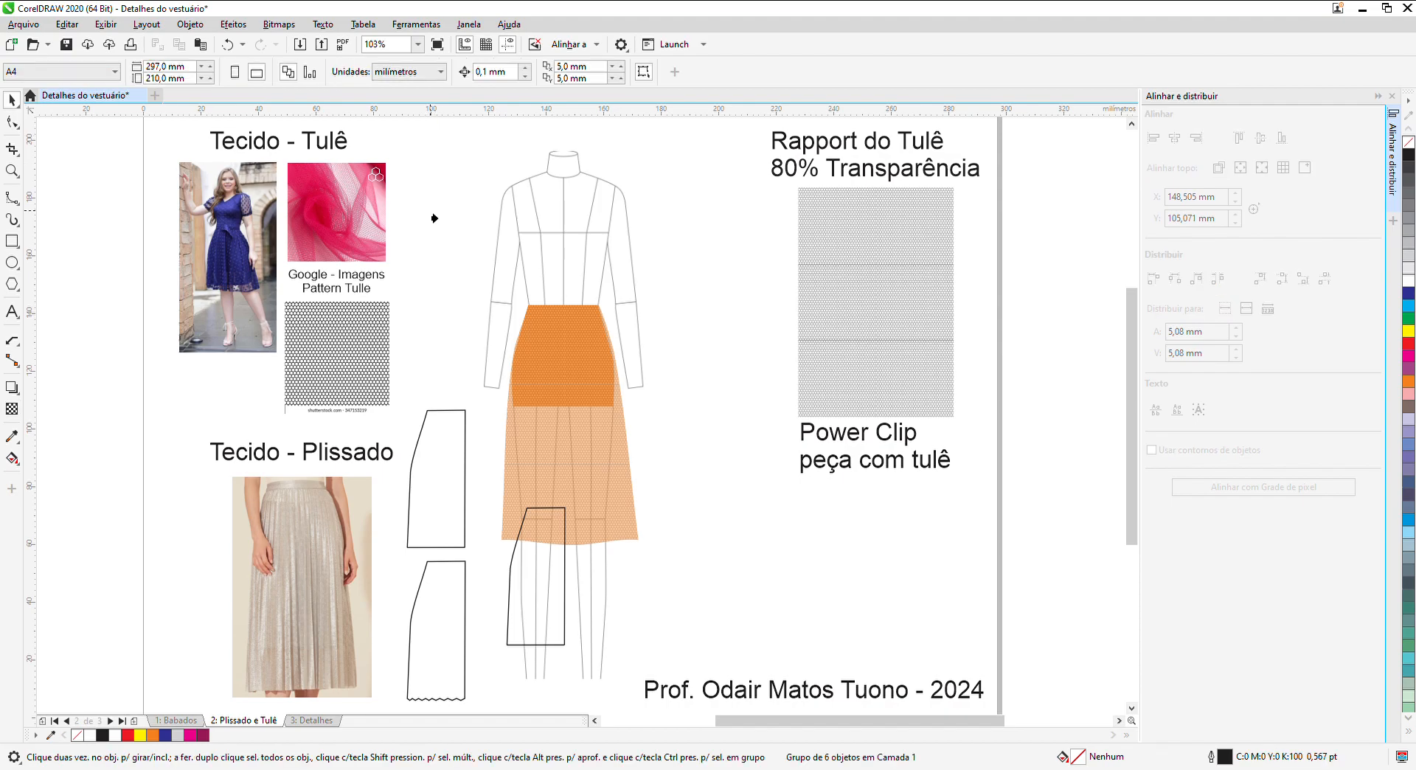
left_click(425, 467)
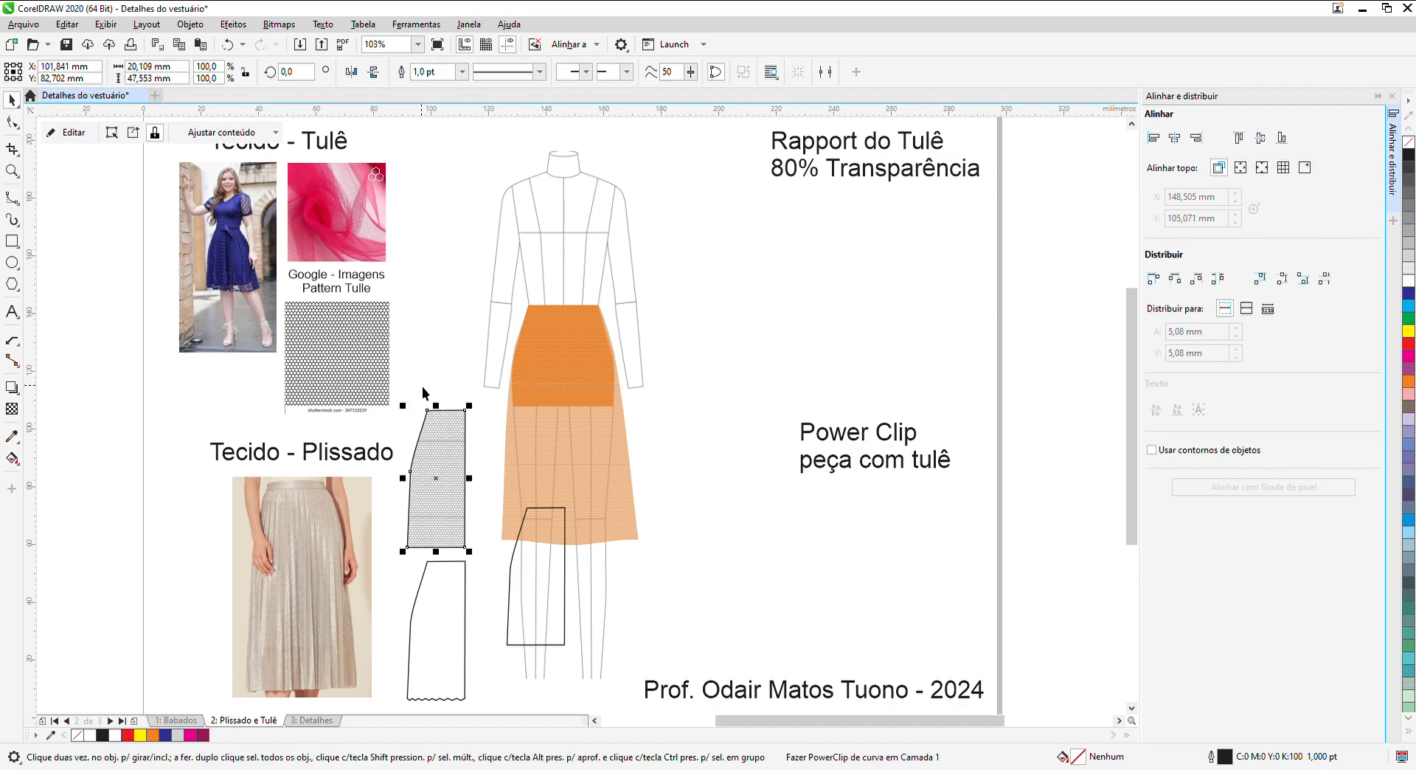
scroll(422, 480, "up", 4)
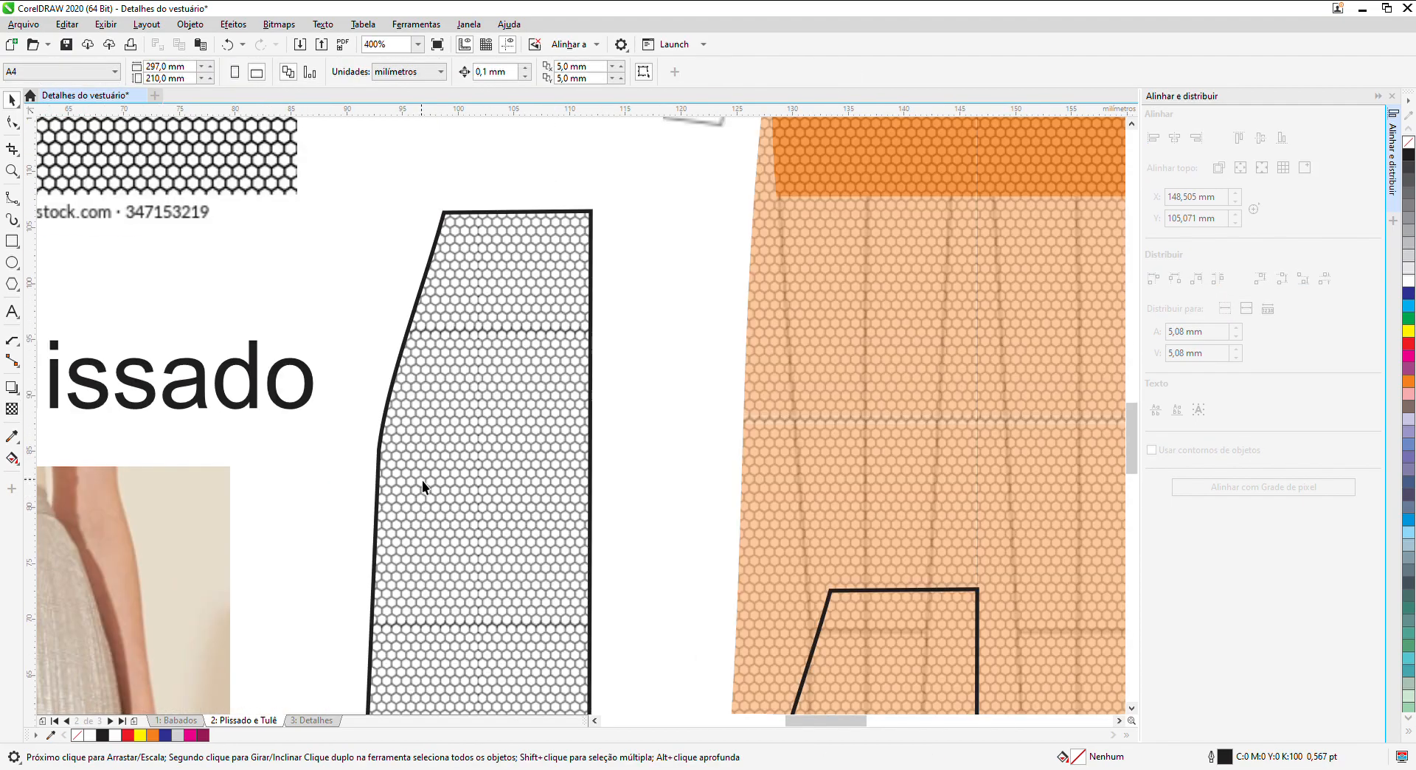
scroll(420, 480, "down", 2)
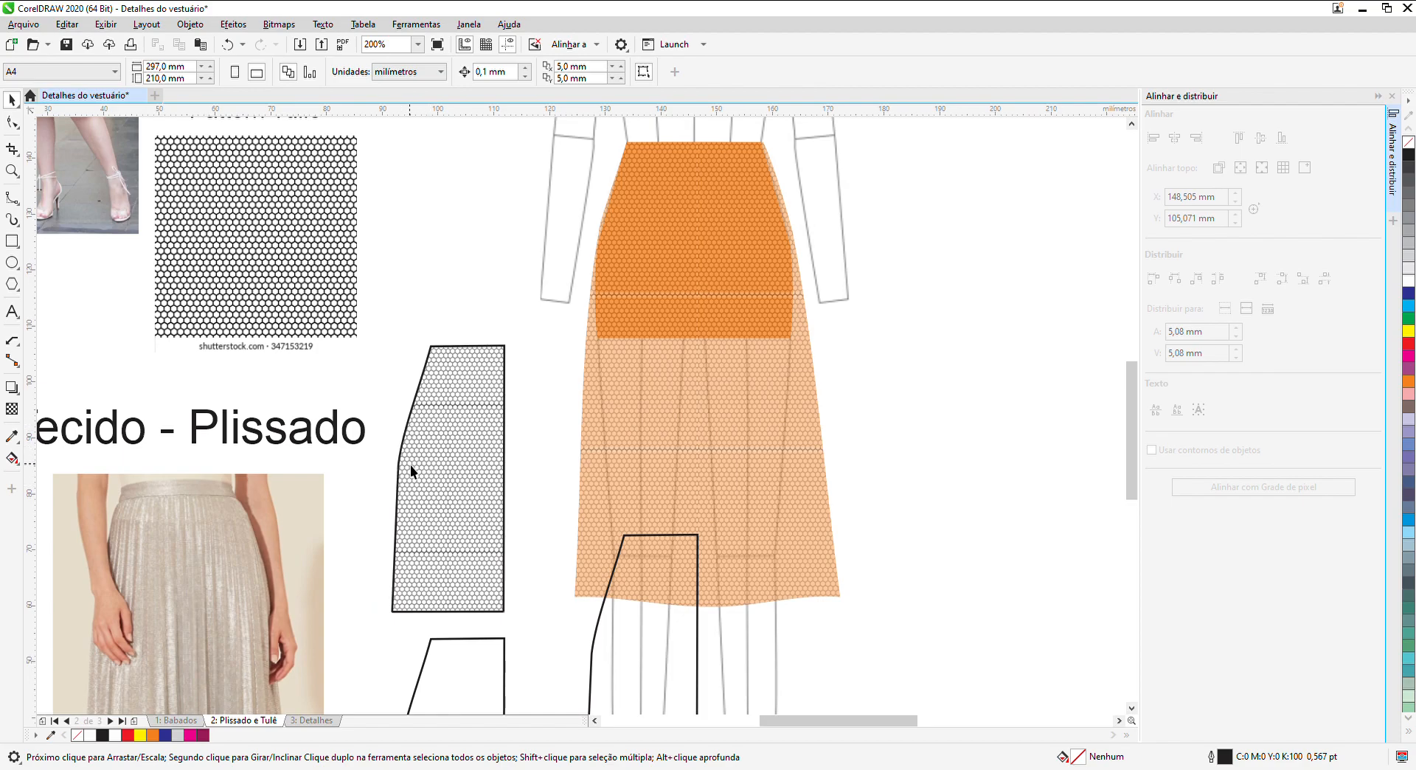
scroll(410, 469, "up", 2)
scroll(410, 468, "down", 2)
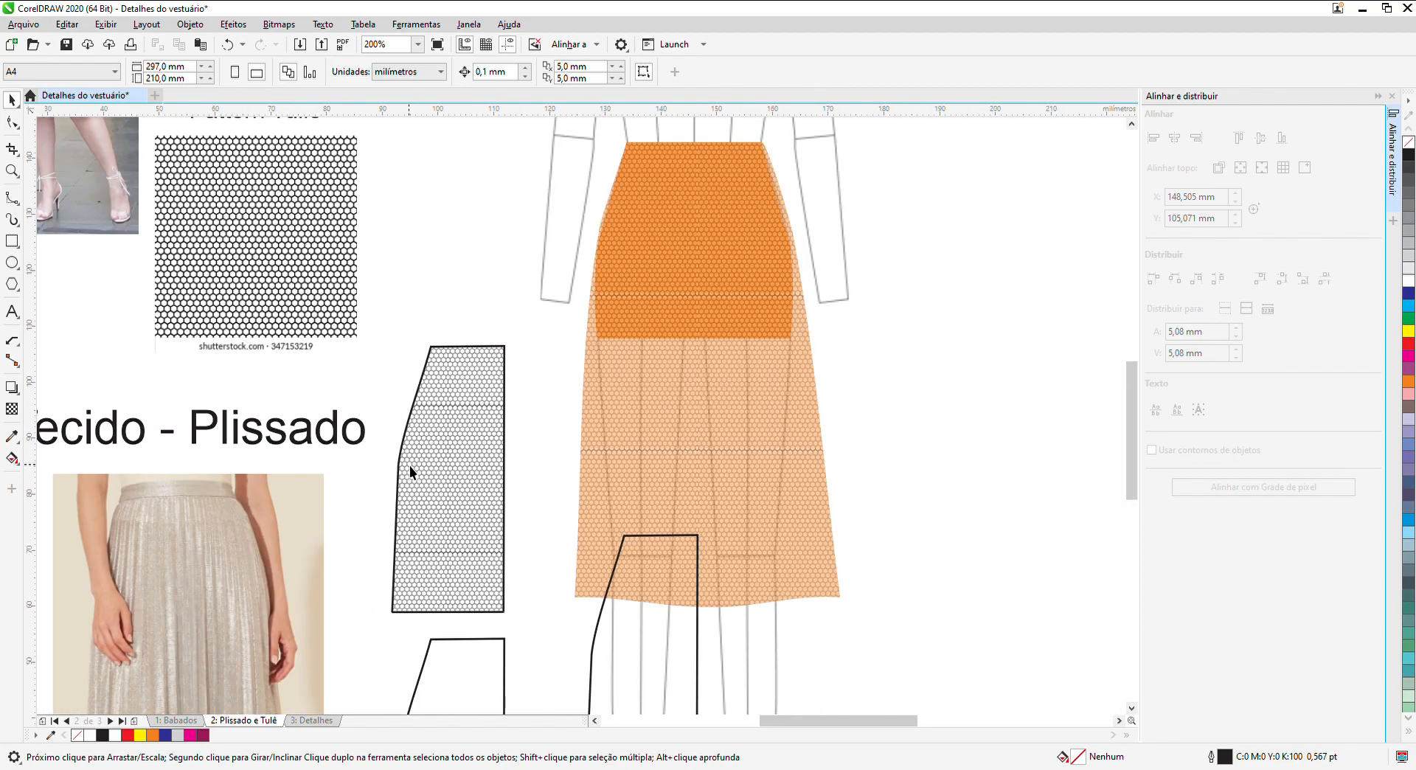
Step: Edit the half-skirt's PowerClip contents, set the tulle mesh's transparency to 68 and finish editing
left_click(415, 462)
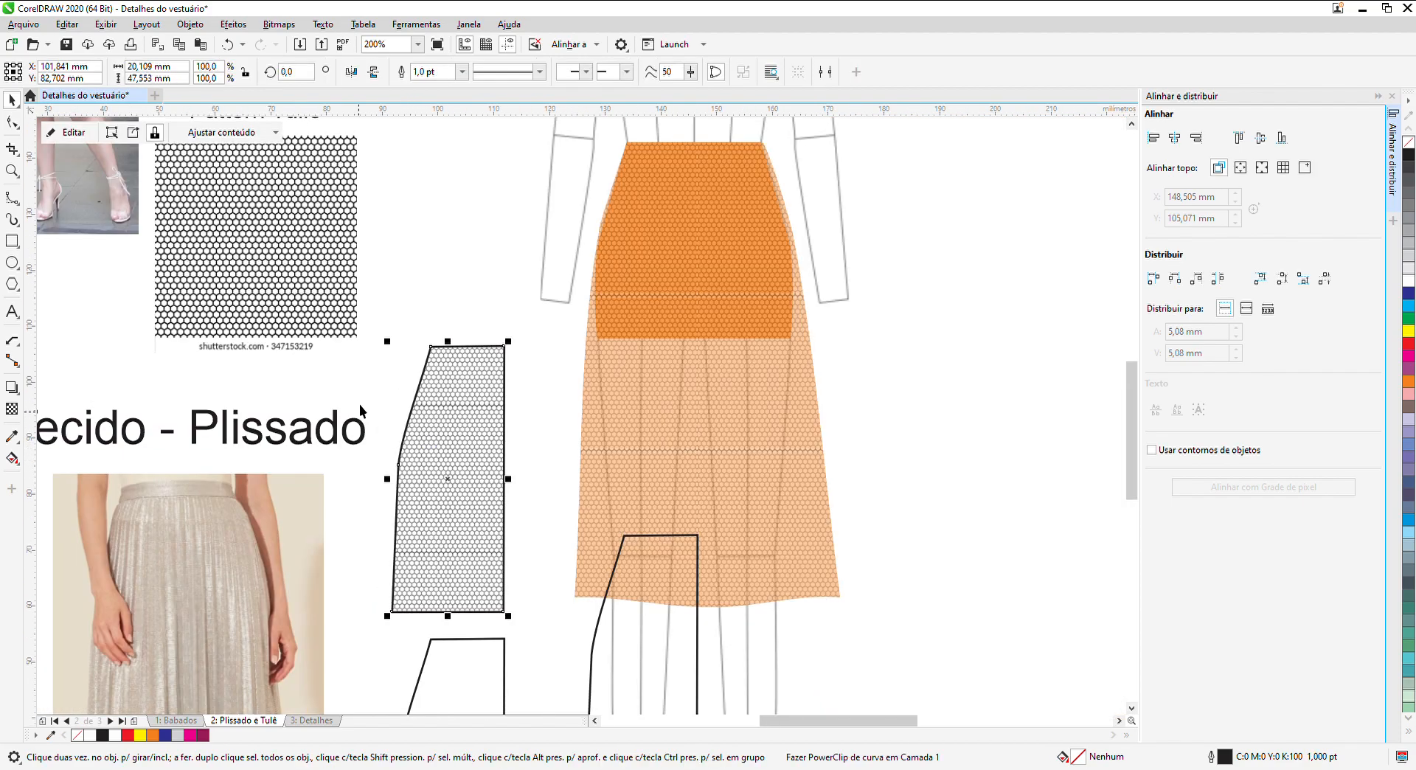
left_click(73, 132)
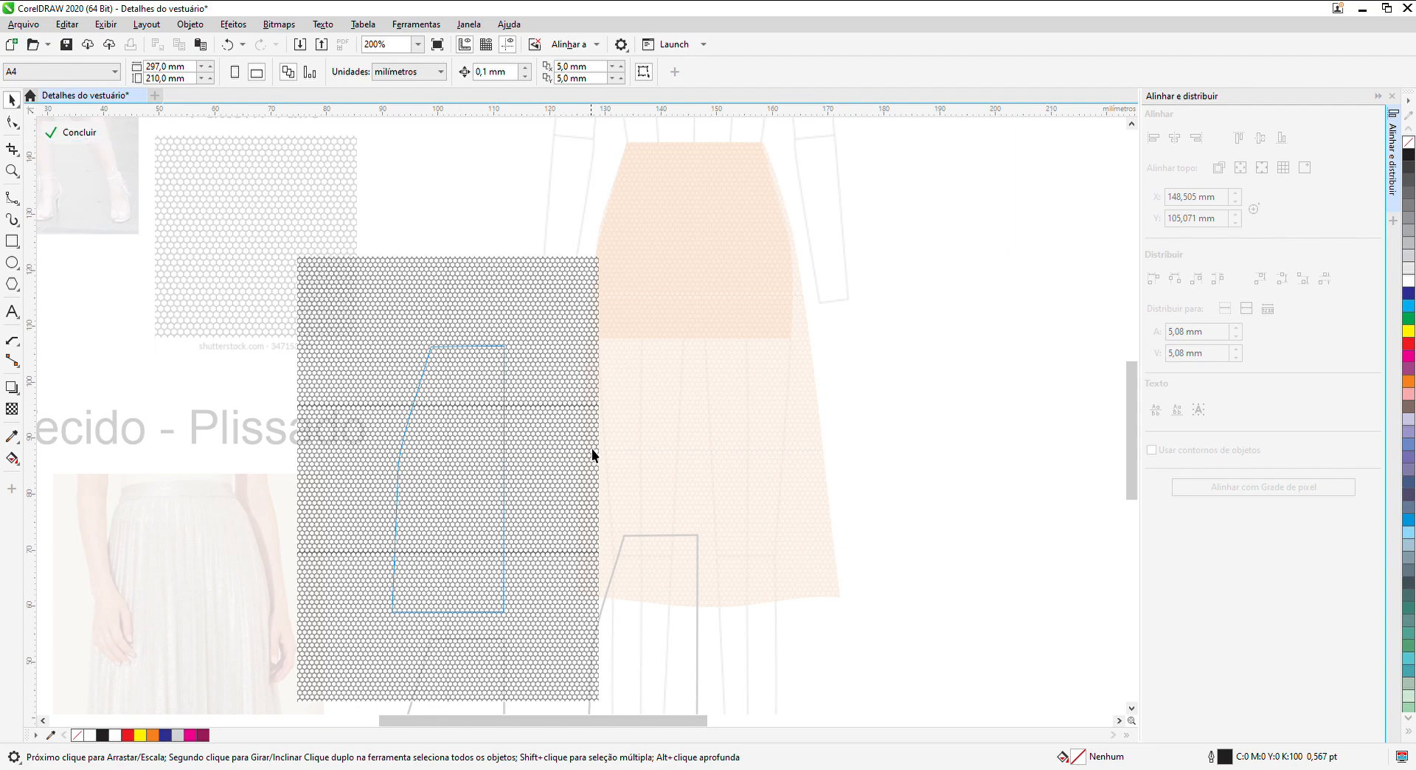
left_click_drag(1137, 496, 1137, 509)
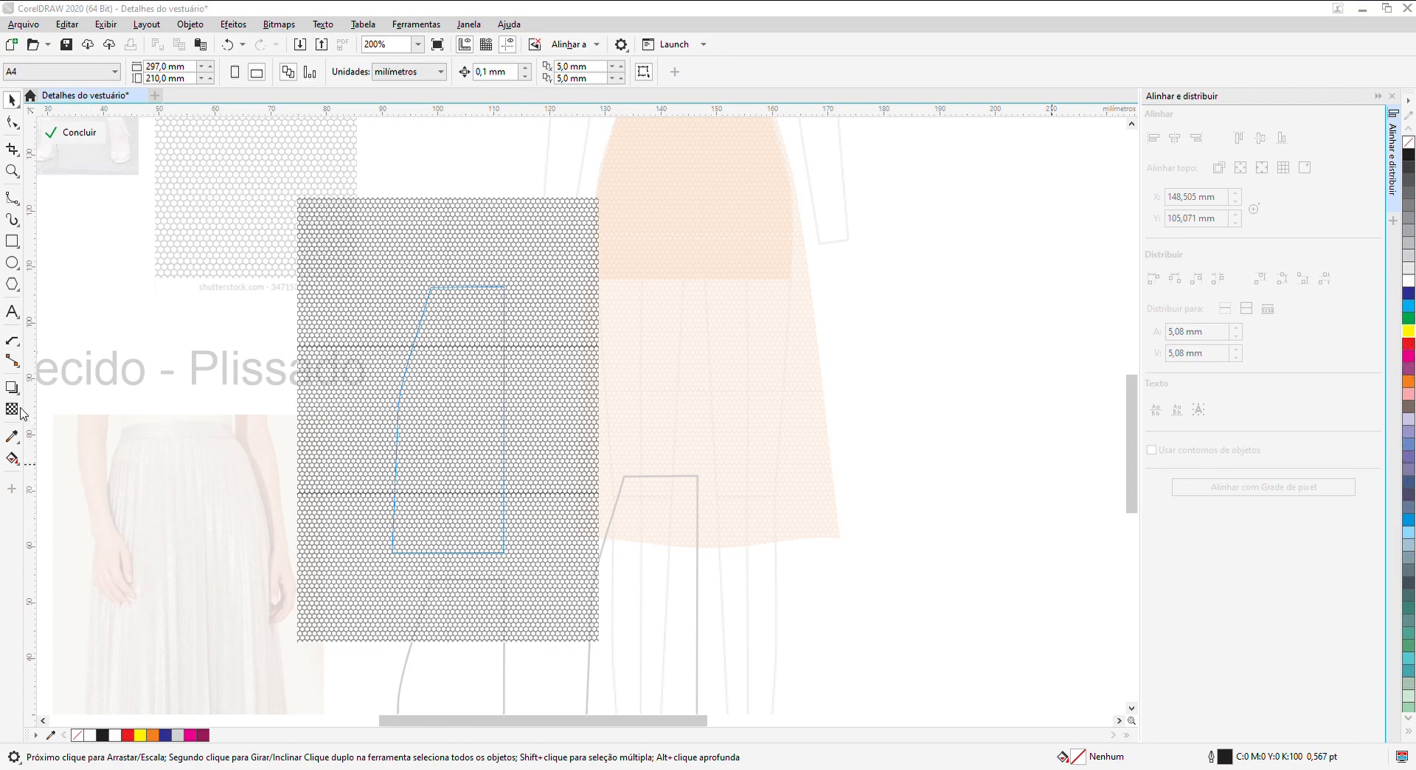
left_click(815, 280)
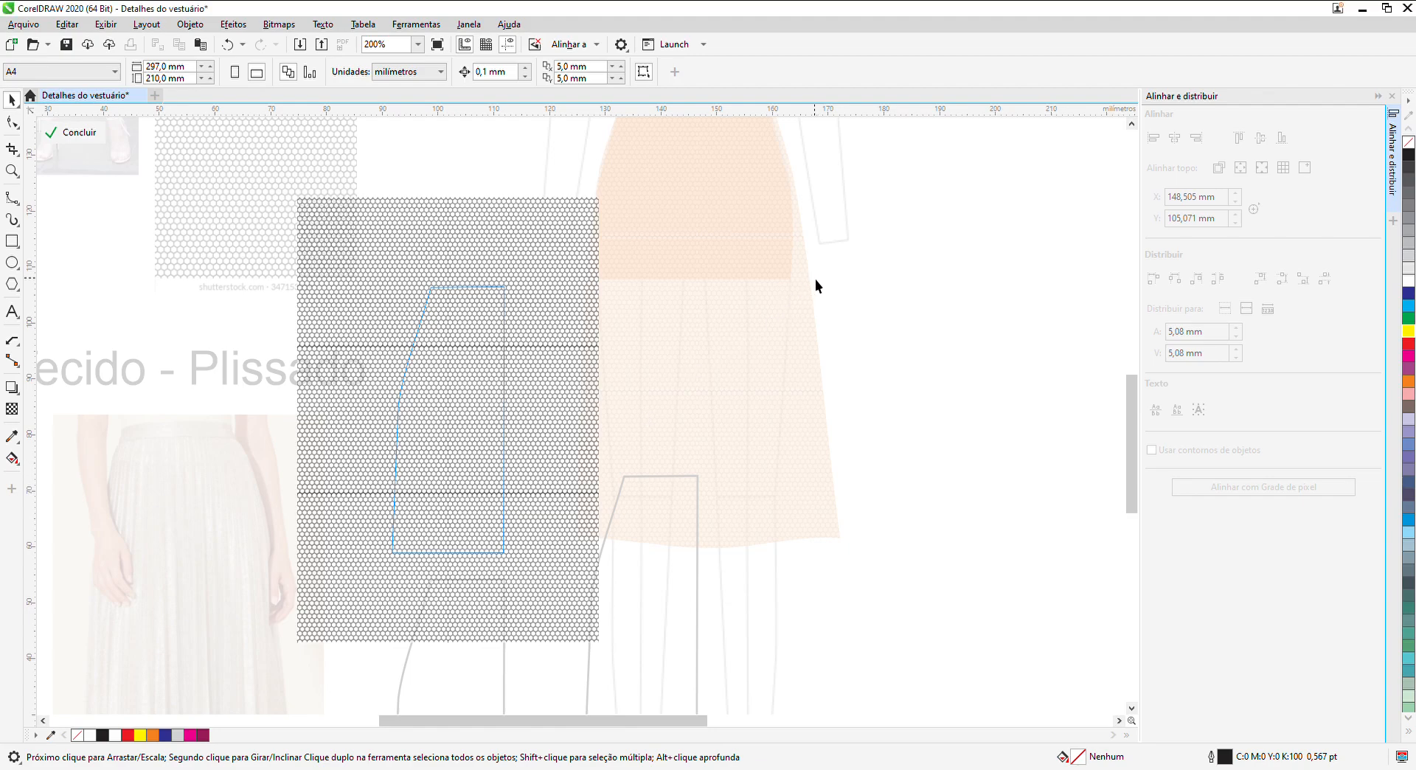
left_click(12, 409)
left_click(463, 630)
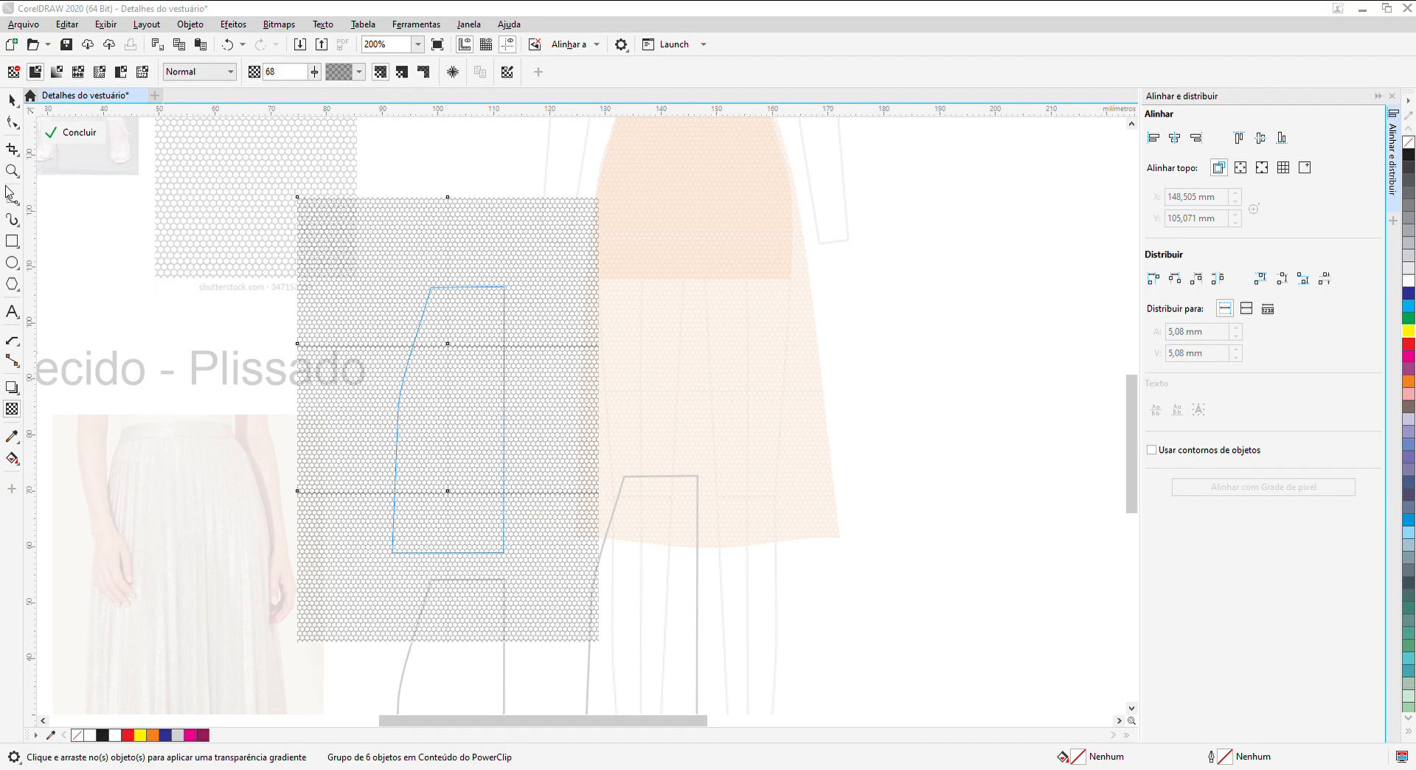
left_click(73, 136)
left_click(12, 99)
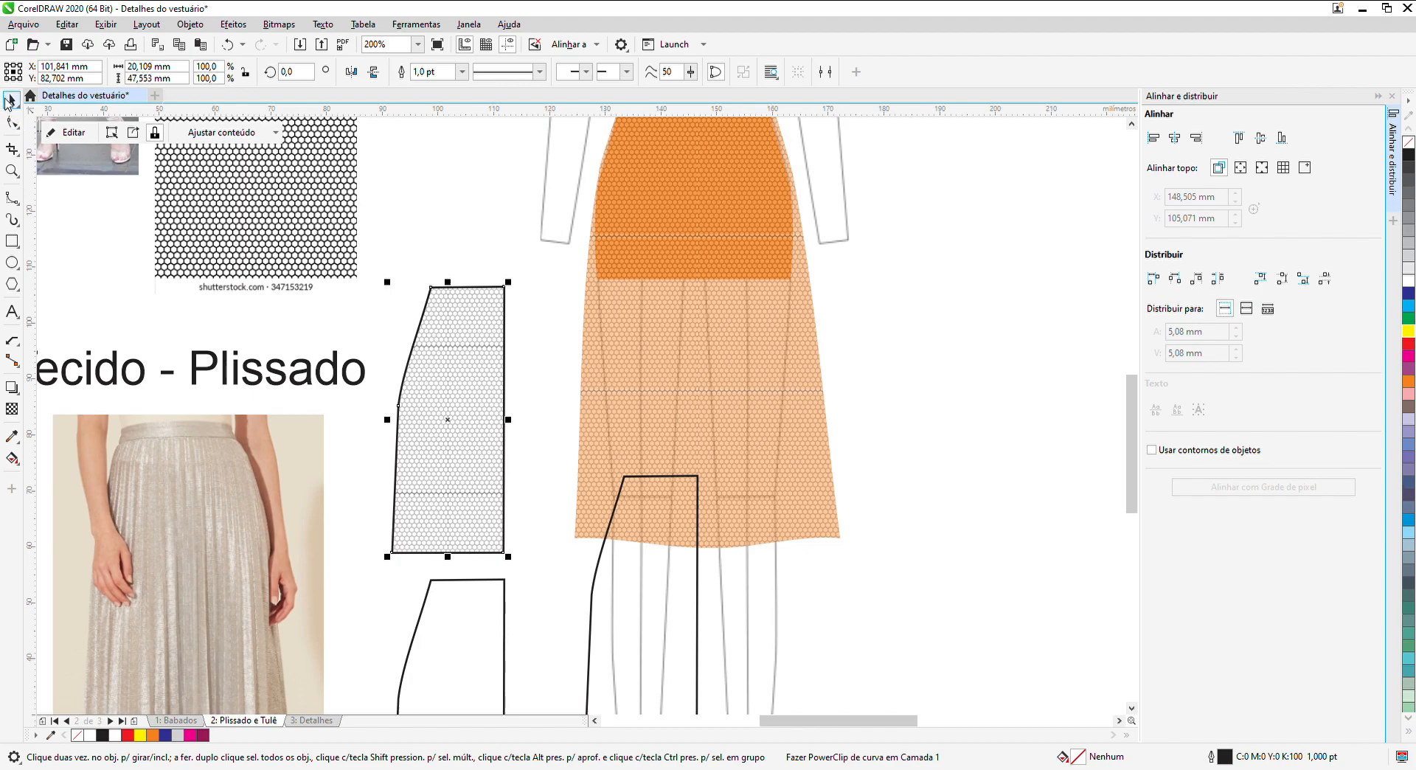
left_click(368, 459)
scroll(369, 459, "down", 1)
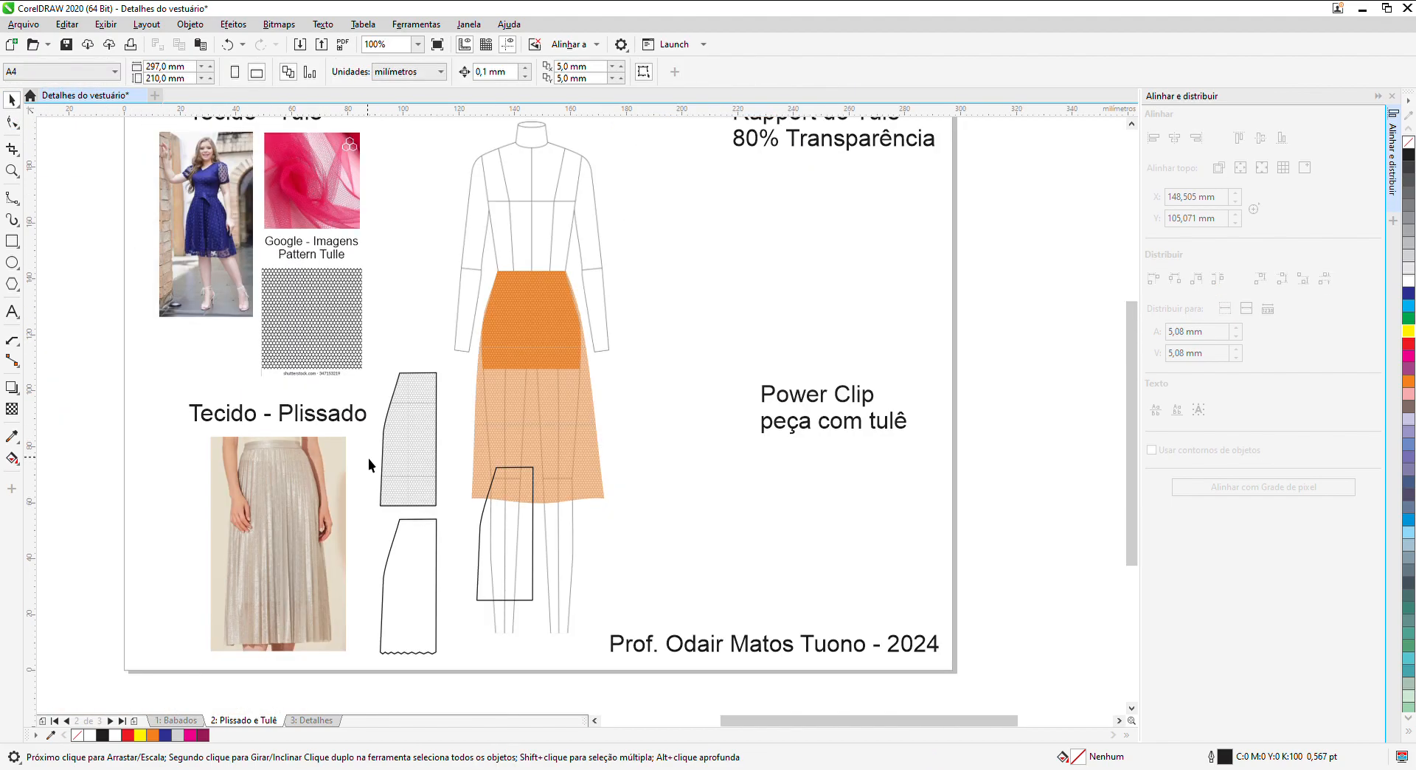
Step: Fill the tulle half-skirt beside the mannequin with cyan and remove its outline
scroll(385, 399, "up", 1)
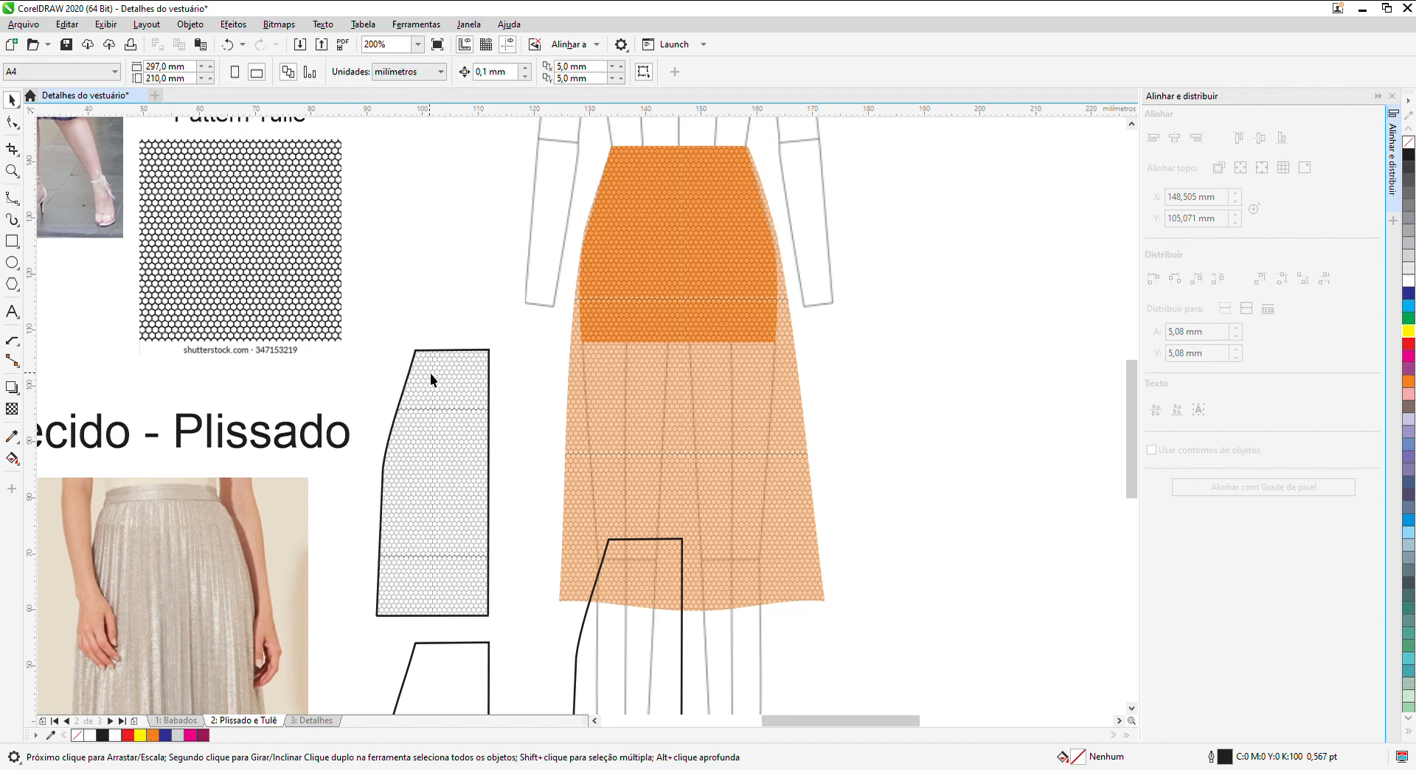
left_click(445, 352)
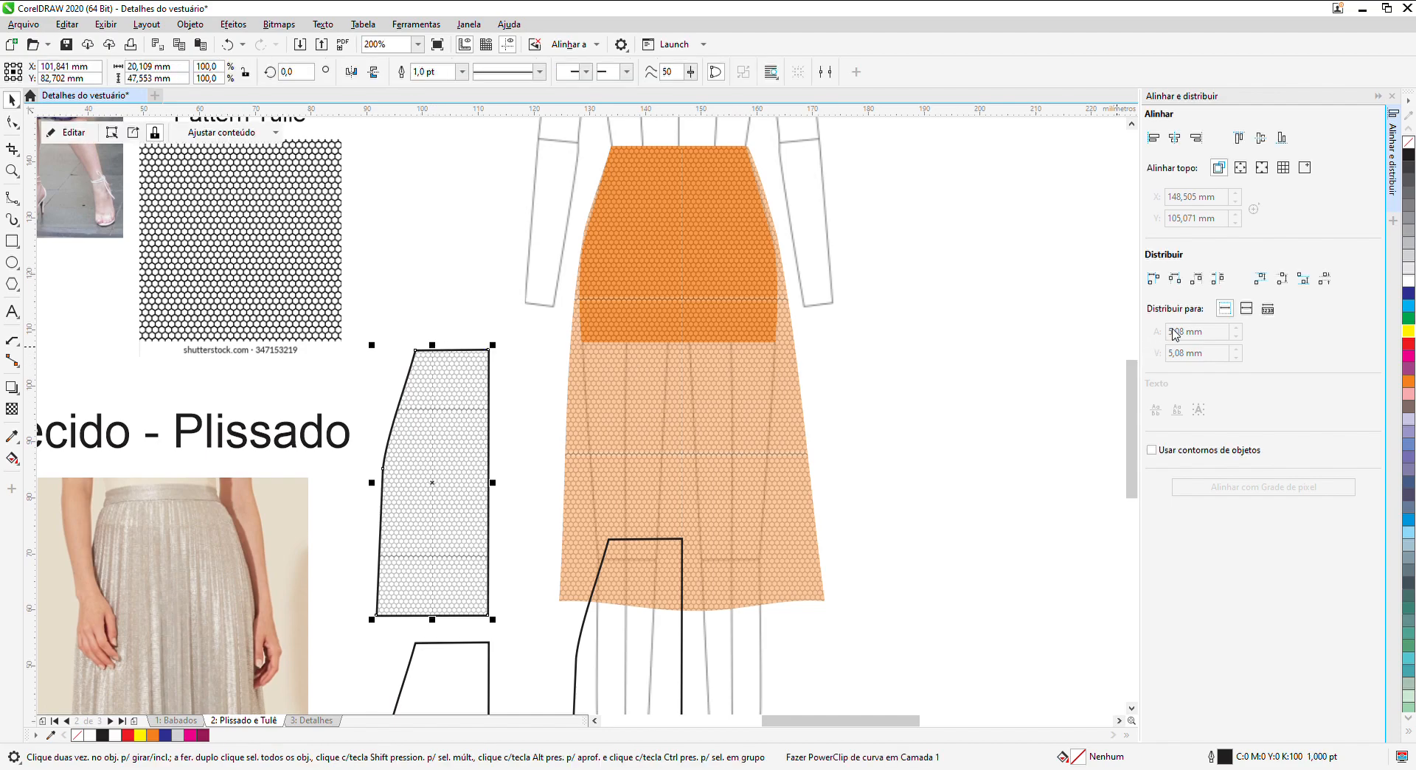
left_click(1410, 307)
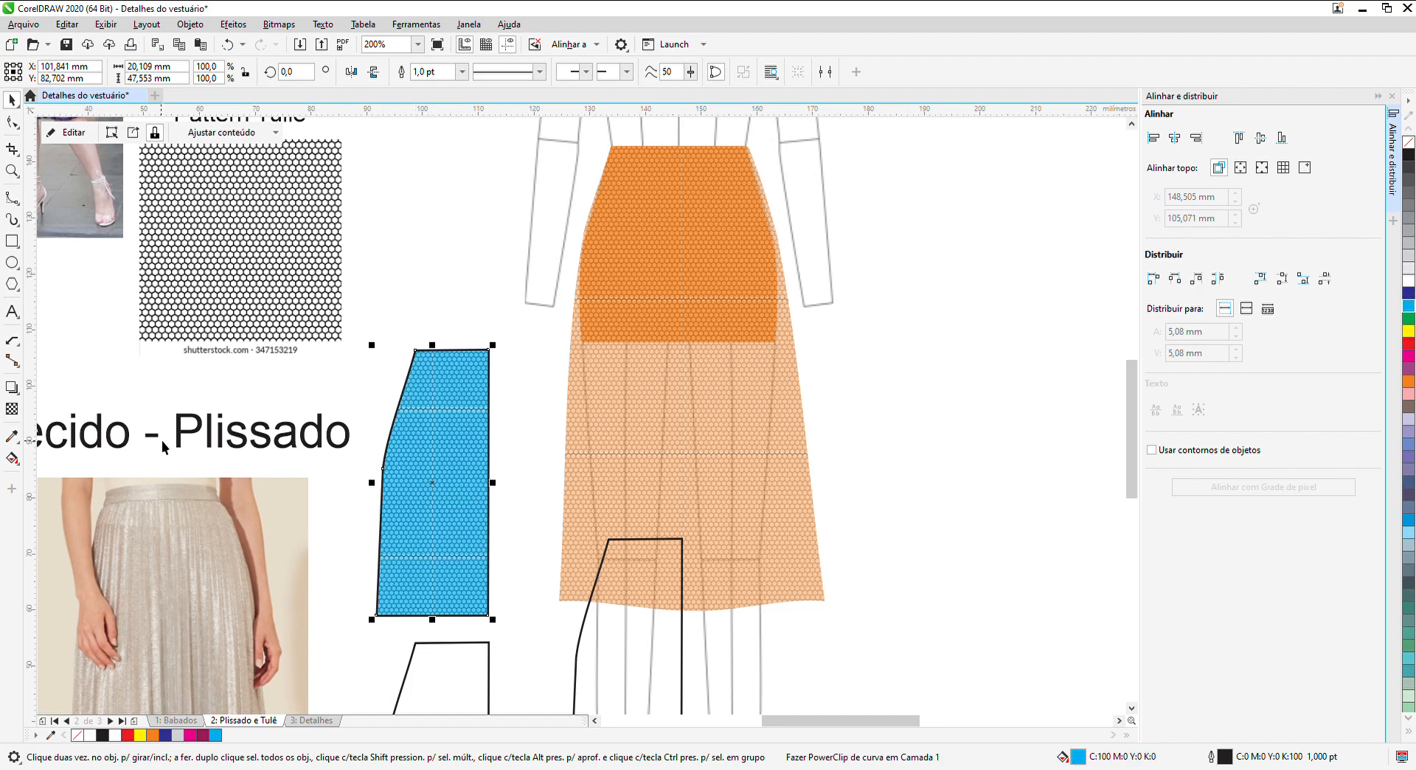
left_click(12, 387)
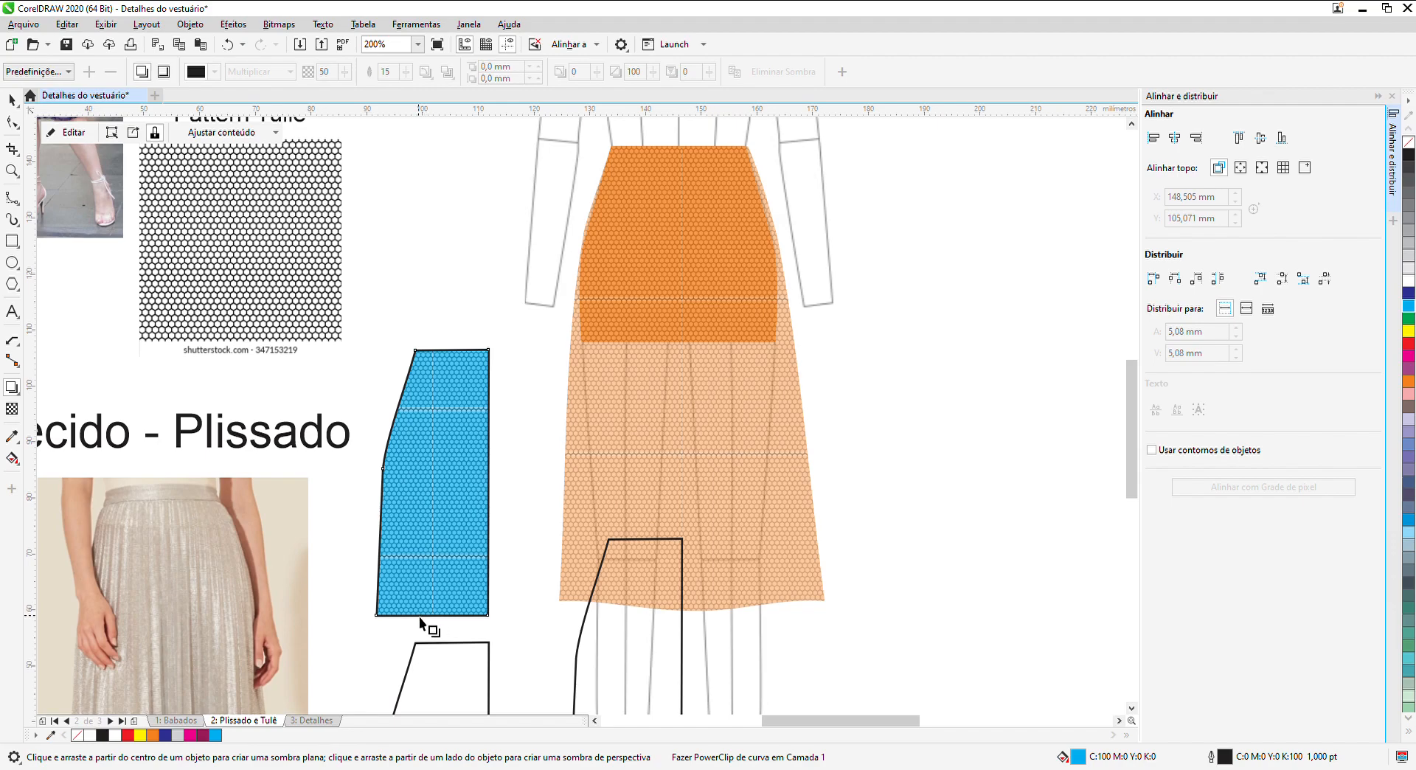
left_click(11, 100)
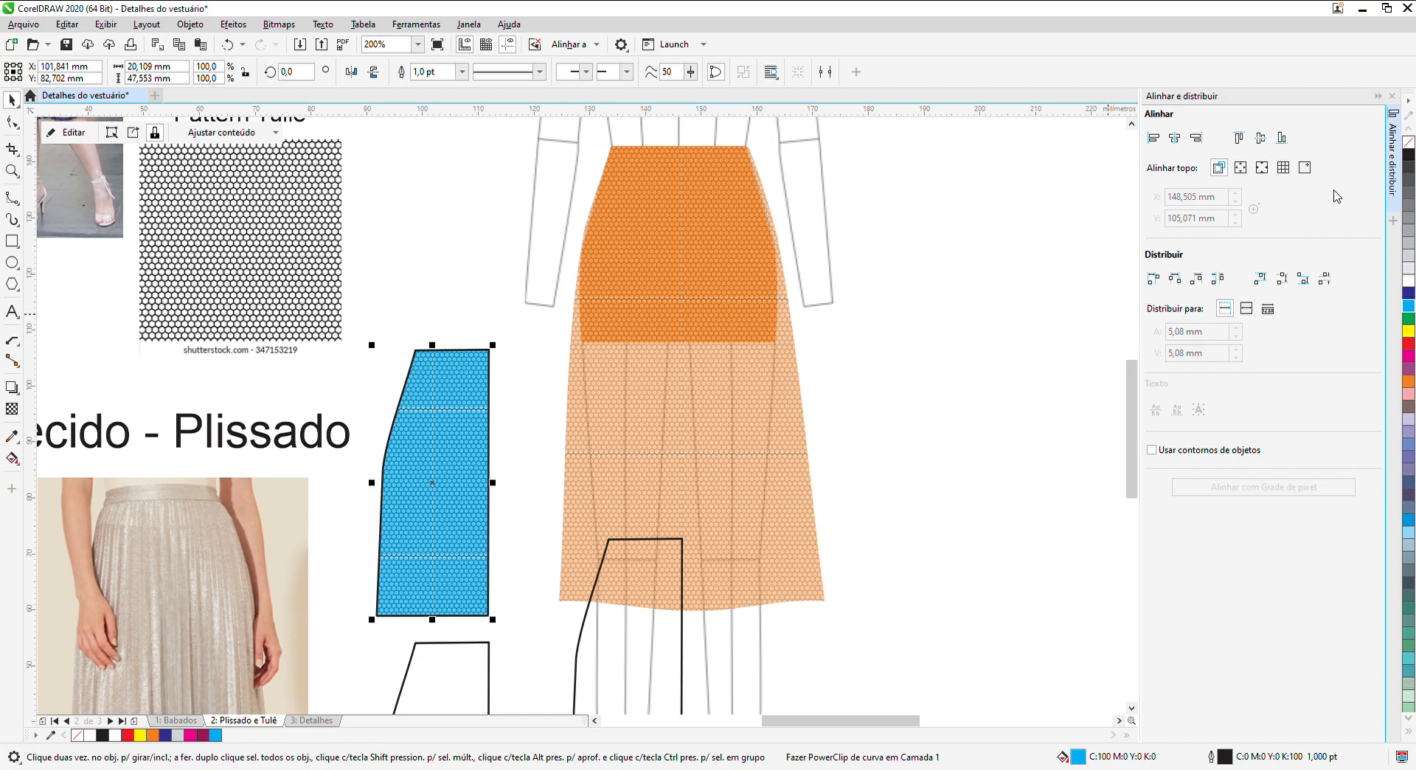
right_click(1408, 143)
left_click(1131, 312)
scroll(525, 472, "down", 1)
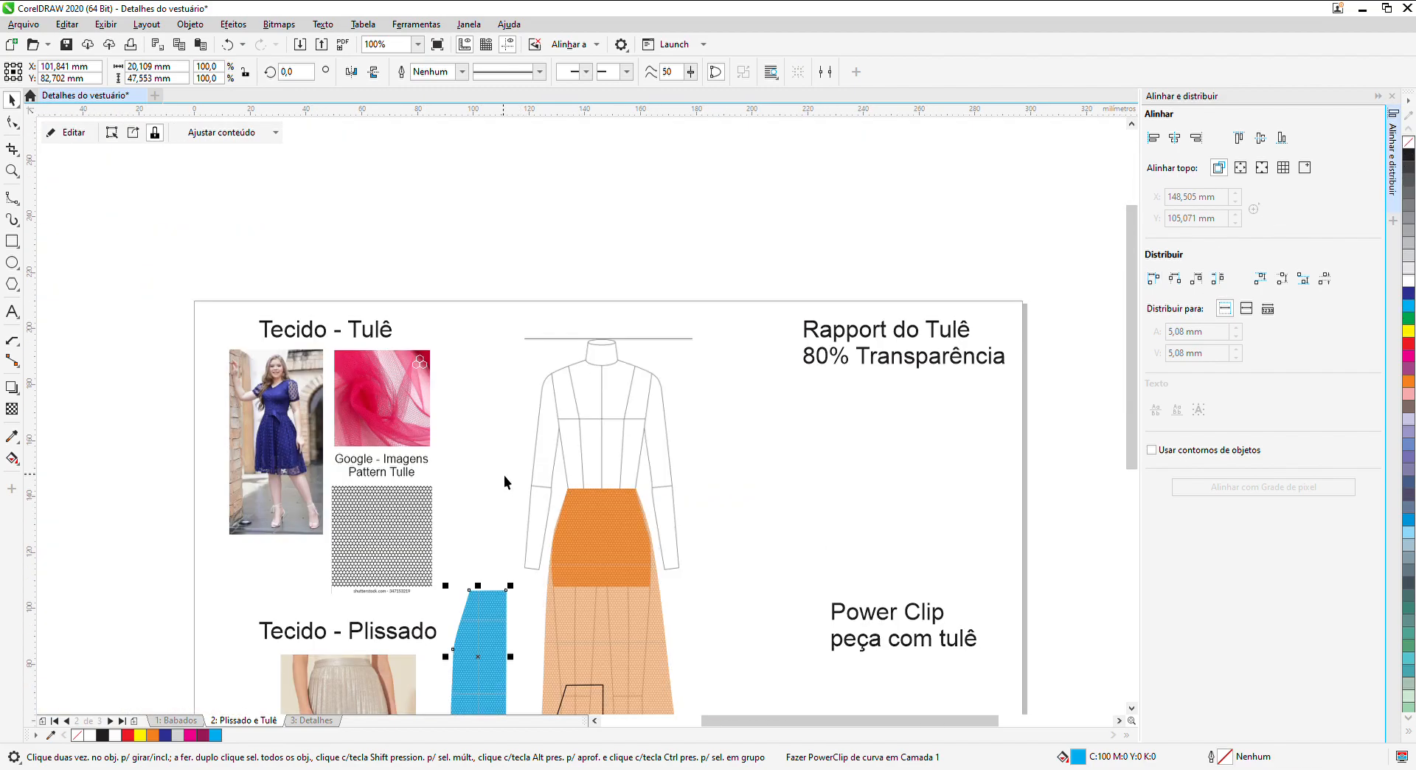
scroll(483, 513, "down", 1)
scroll(492, 628, "up", 2)
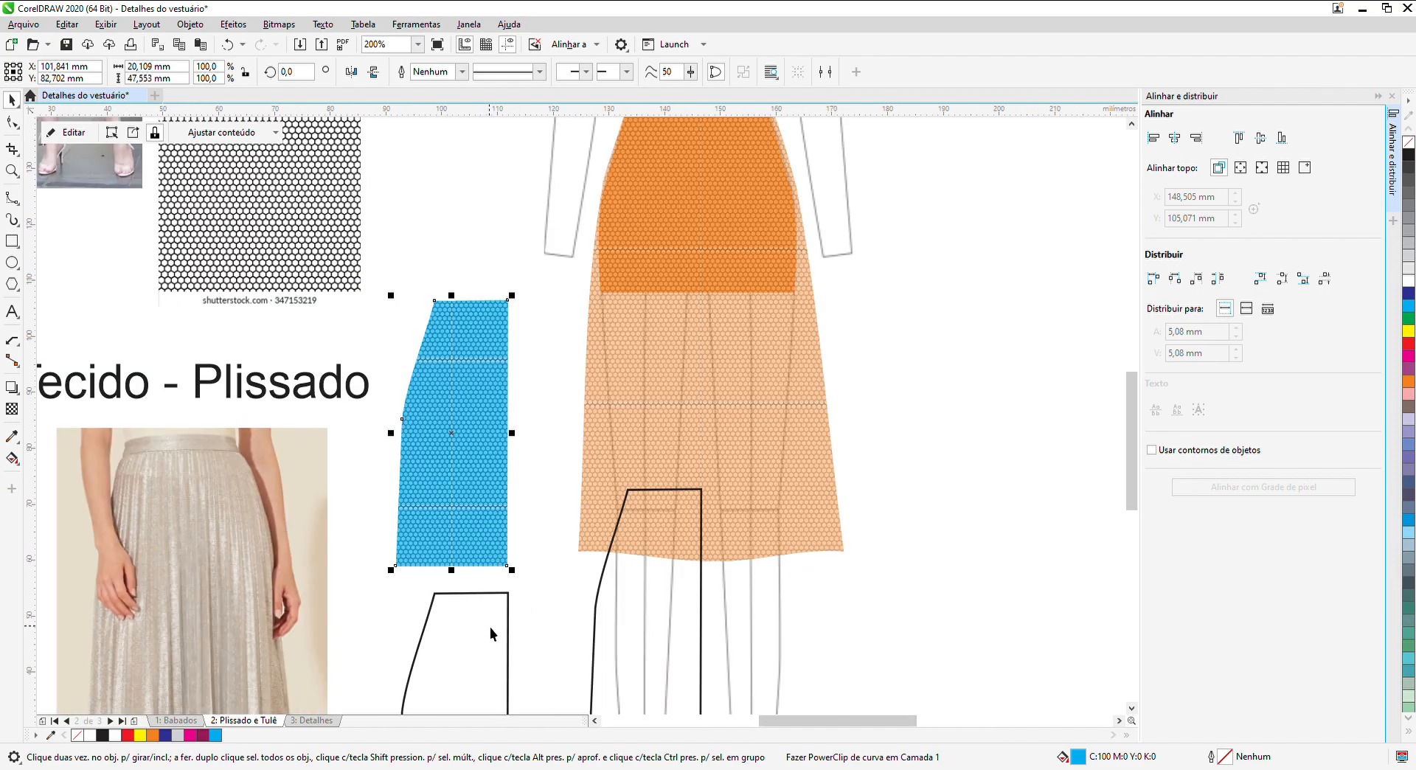
scroll(490, 626, "up", 1)
scroll(489, 626, "down", 1)
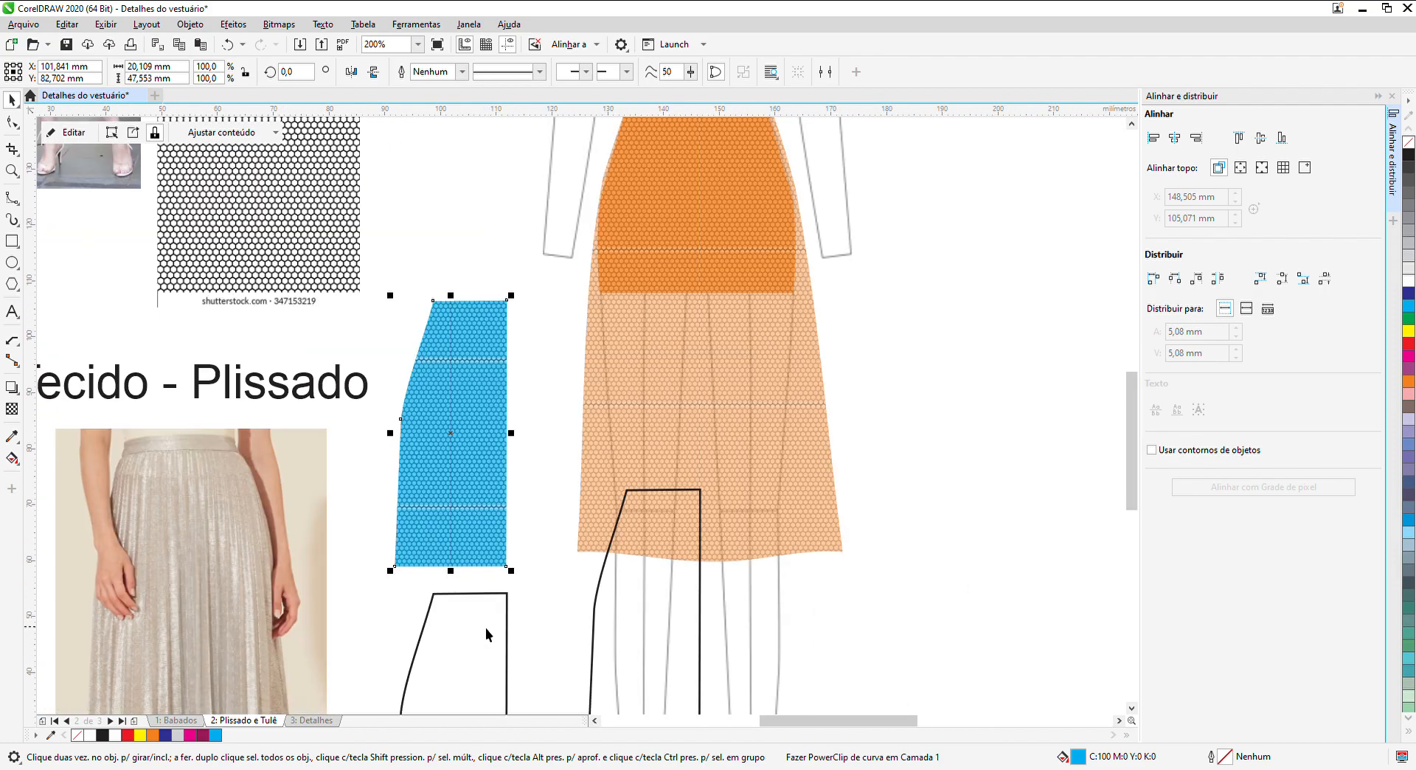
scroll(485, 627, "down", 1)
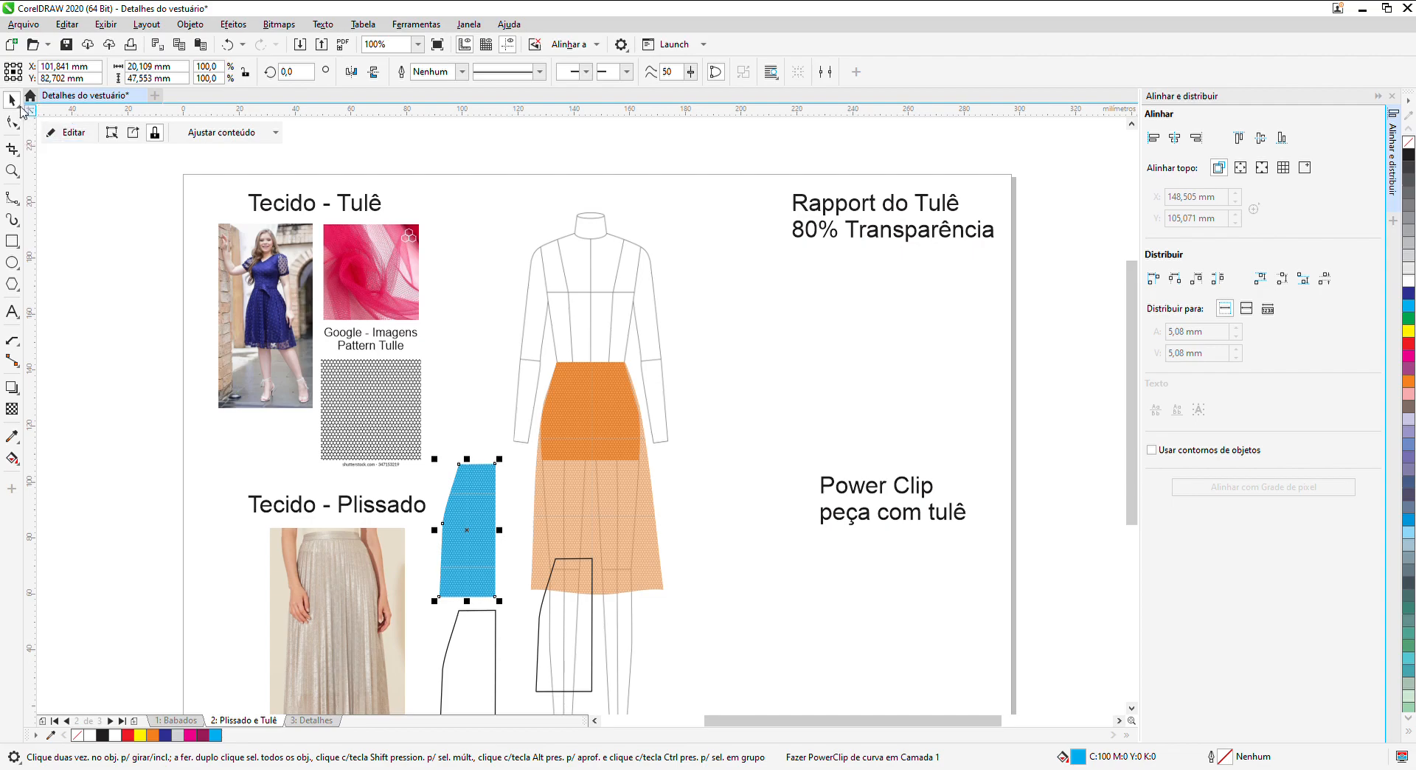
Step: Undo the mannequin's displacement and lock the figure in place
left_click(708, 424)
left_click_drag(527, 320, 529, 403)
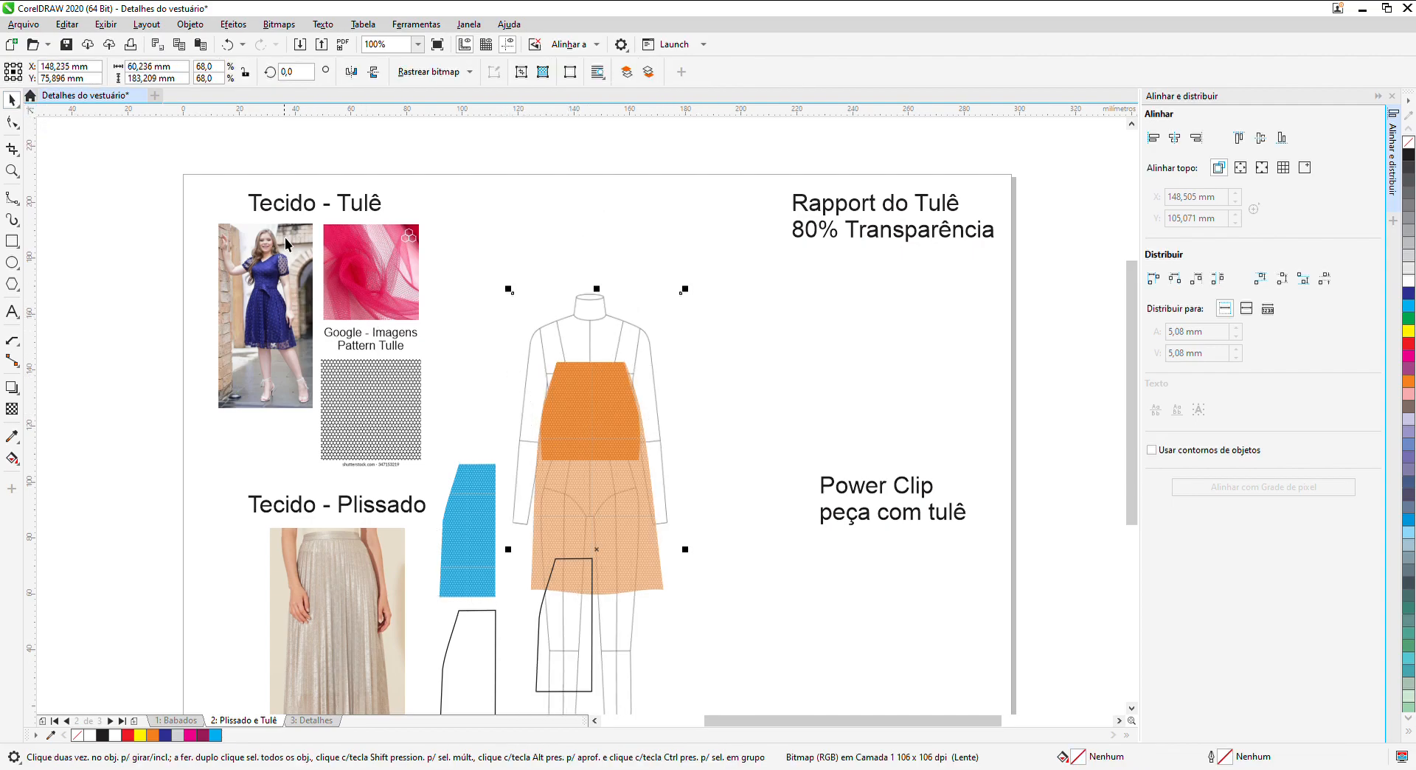
left_click(227, 44)
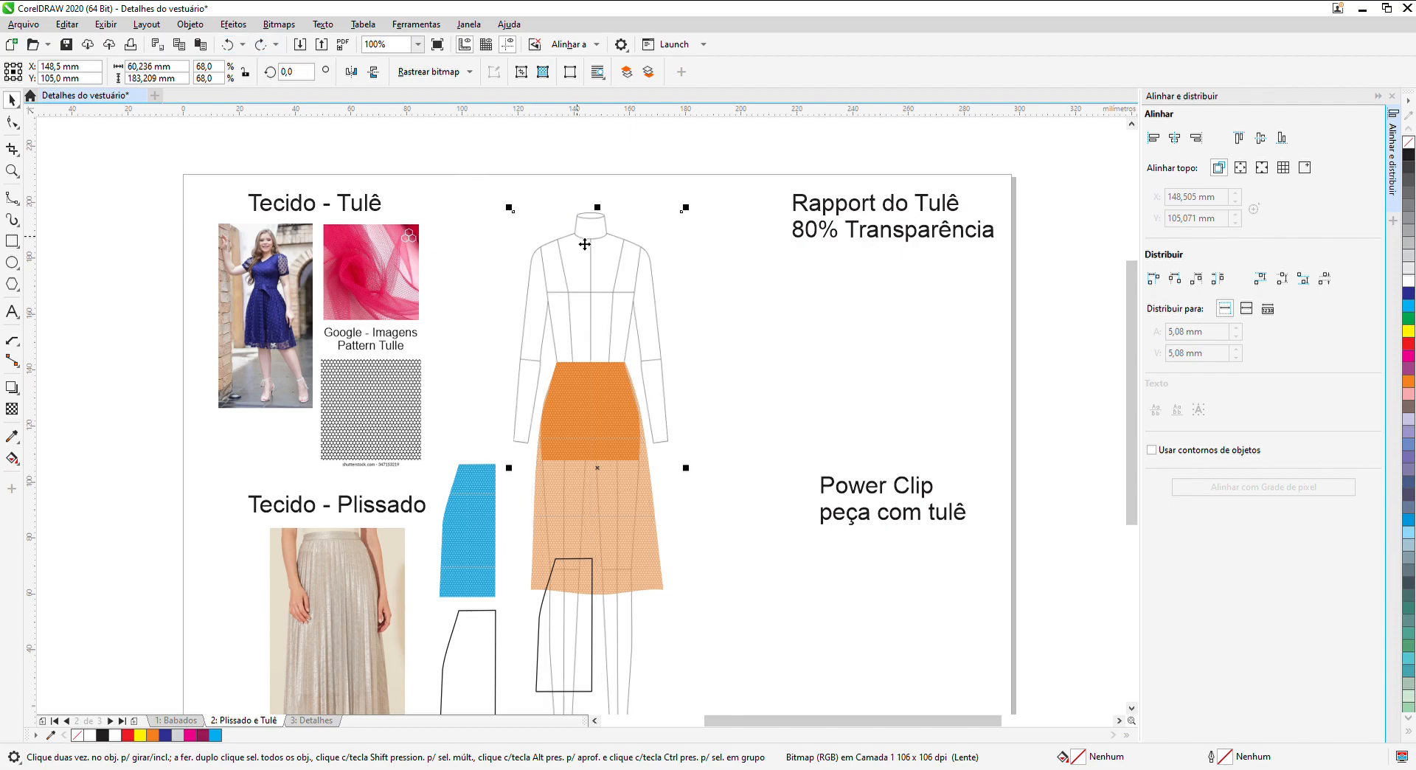
key("ctrl+2")
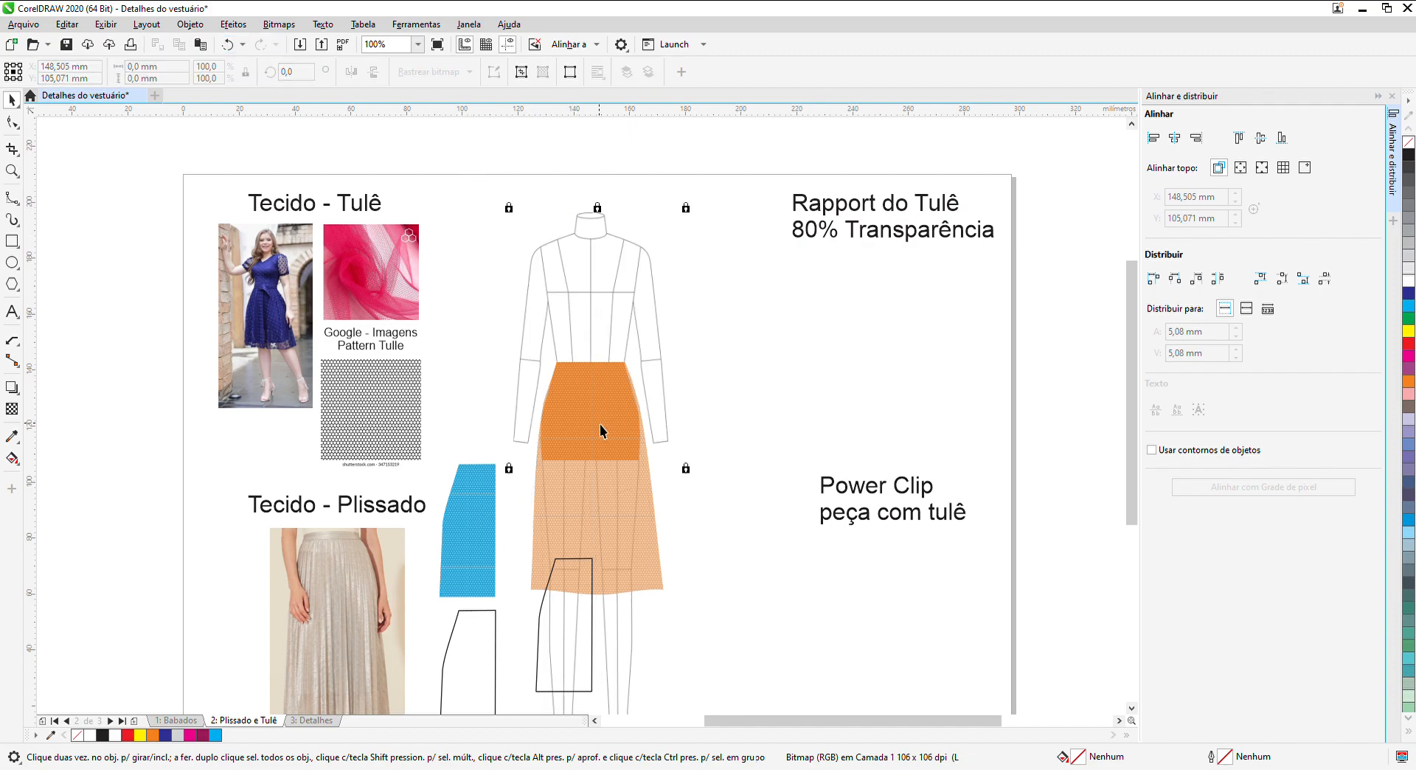
Step: Move both pieces of the orange tulle skirt off the mannequin into the empty space beside its right side
left_click(680, 510)
left_click_drag(511, 356, 695, 623)
left_click_drag(597, 499, 750, 511)
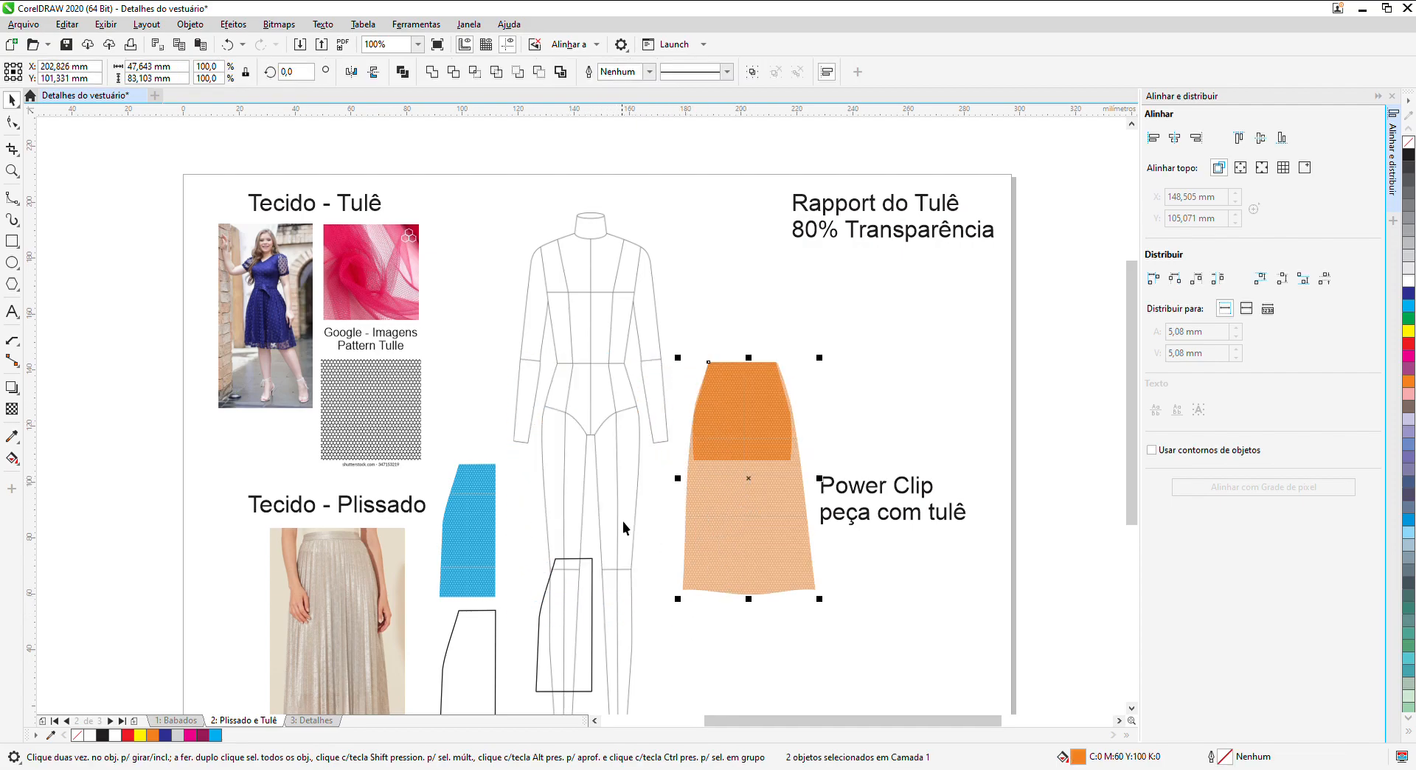
Step: Copy the tulle mesh from the cyan half-skirt's PowerClip and place the copy under the "Rapport do Tulê 80% Transparência" heading
left_click(472, 556)
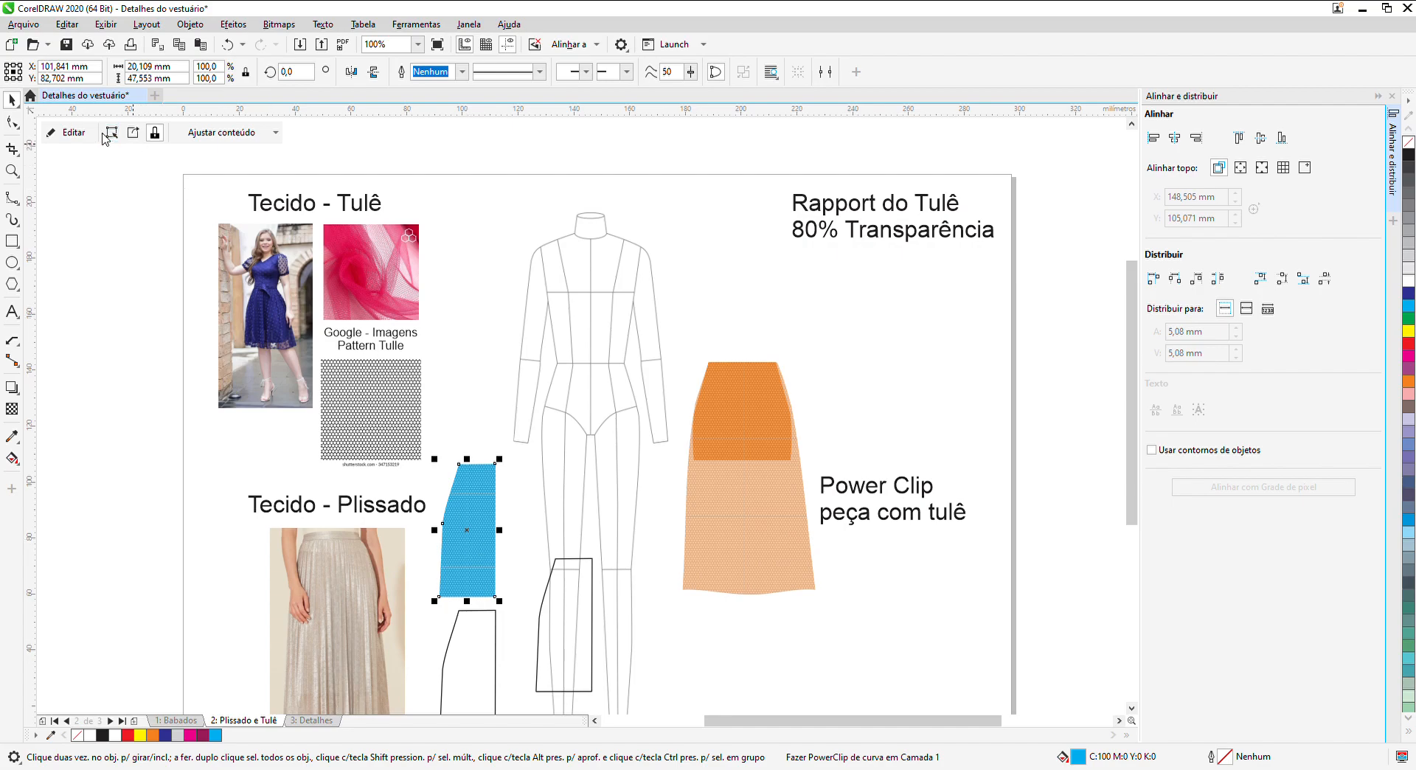
left_click(71, 133)
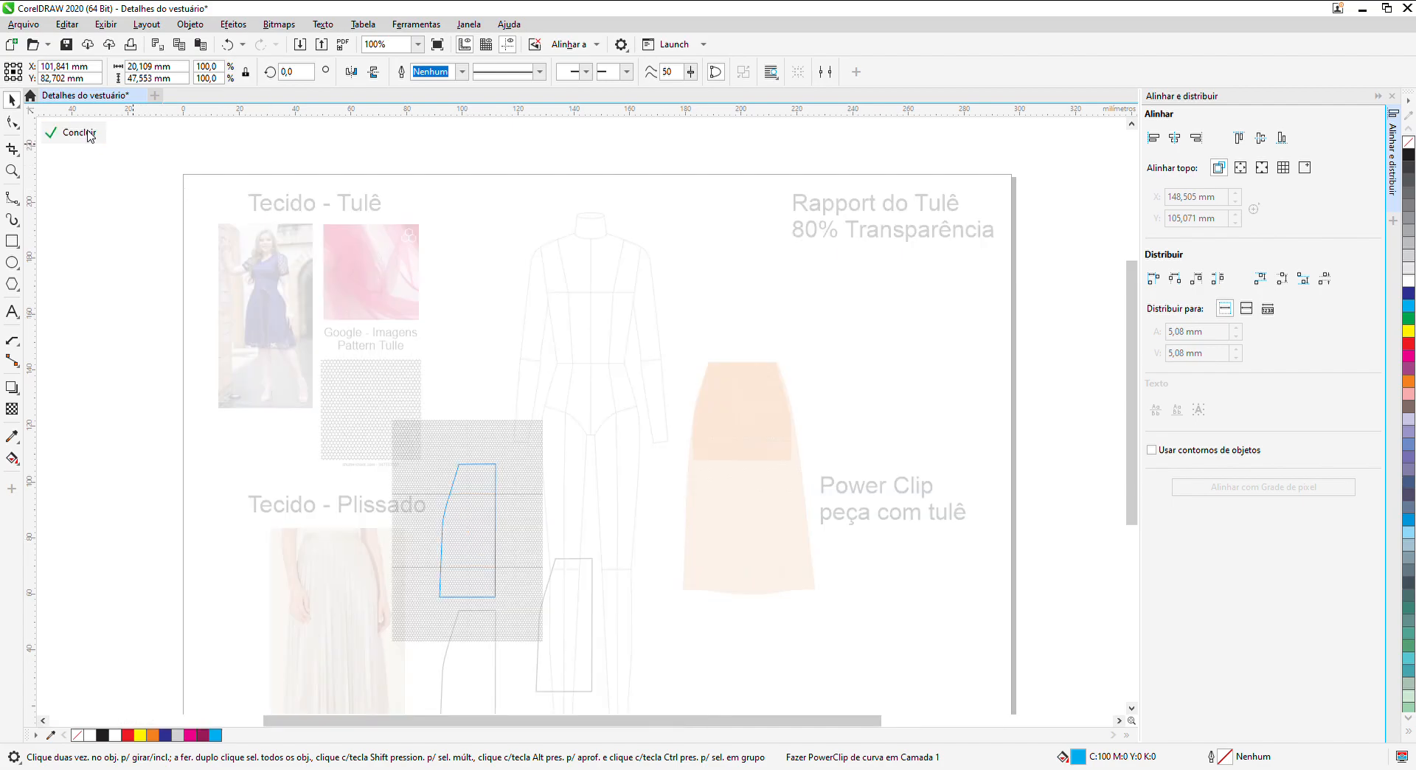
left_click(417, 430)
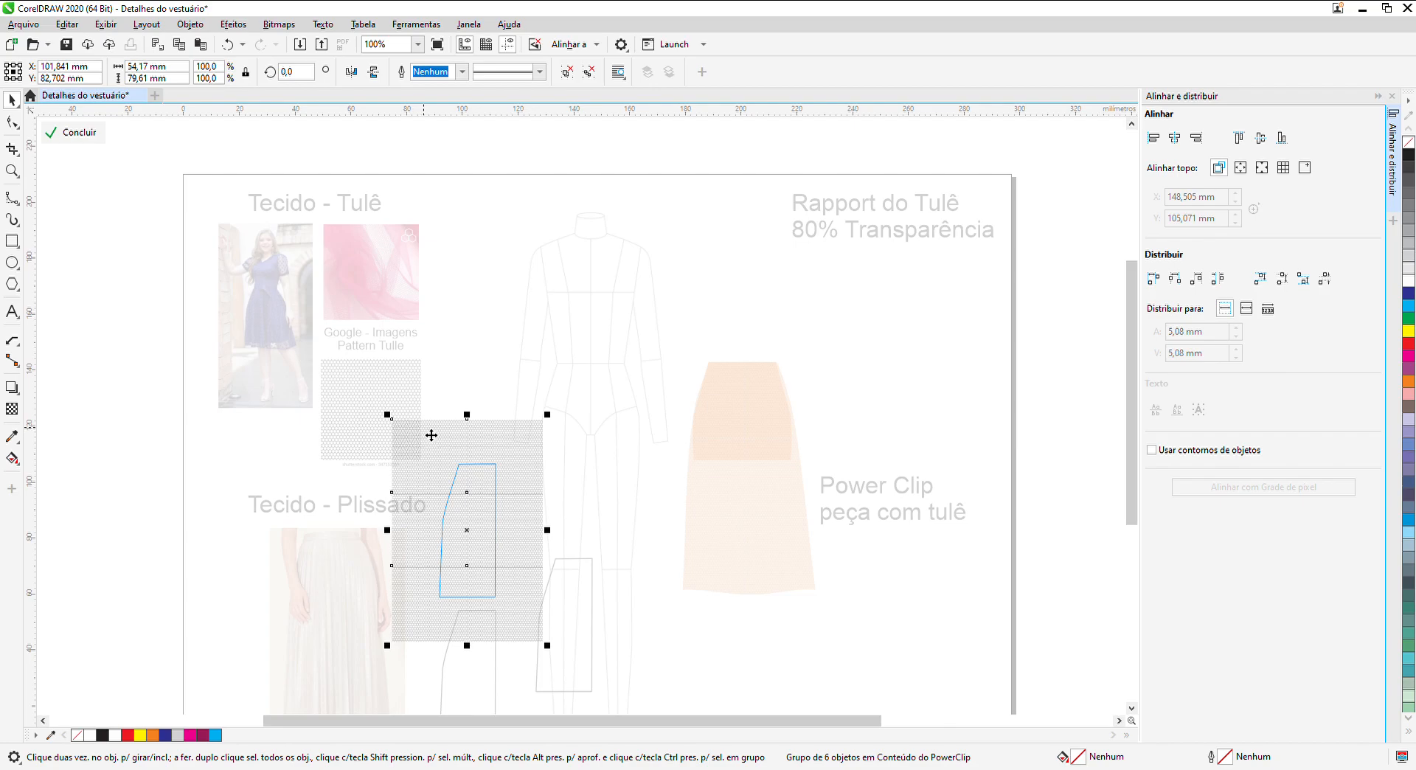
left_click(72, 136)
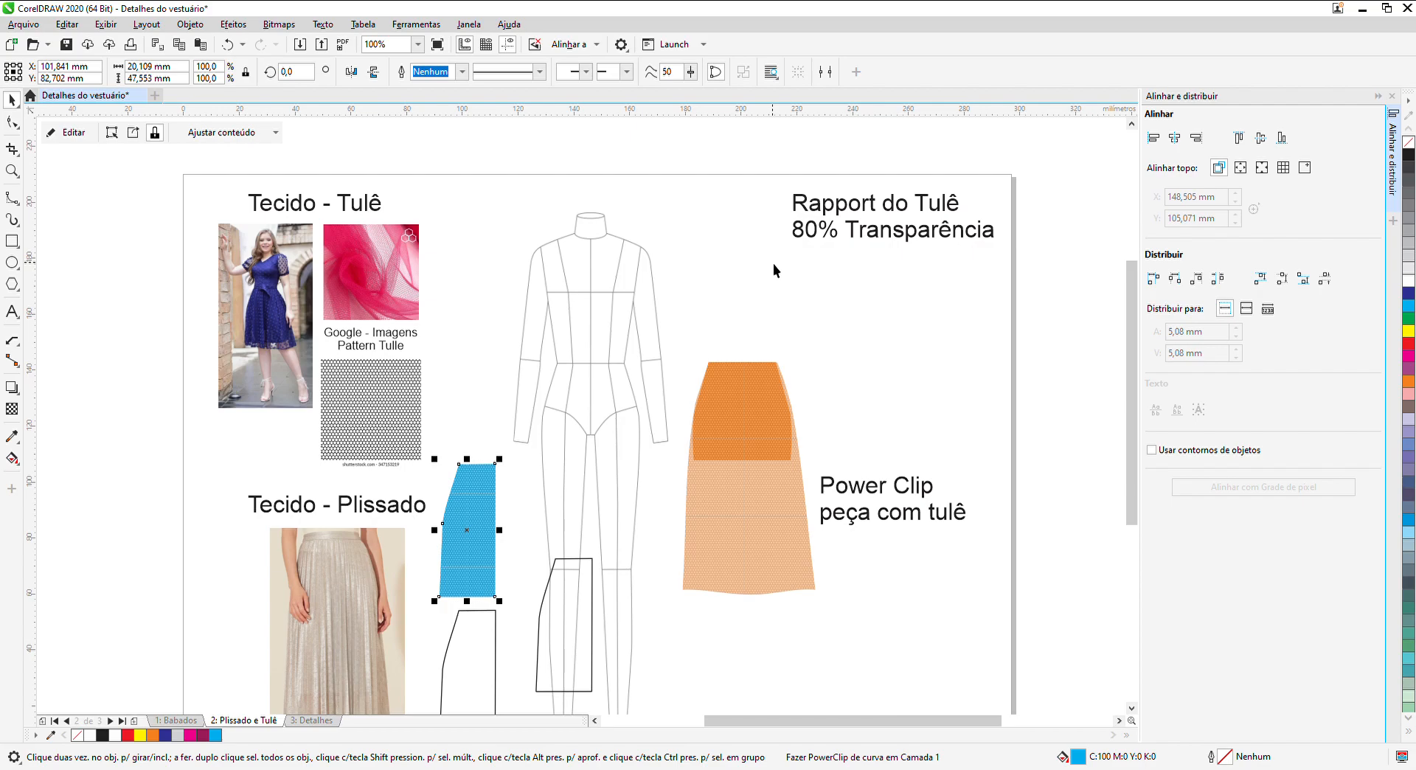
key("ctrl+z")
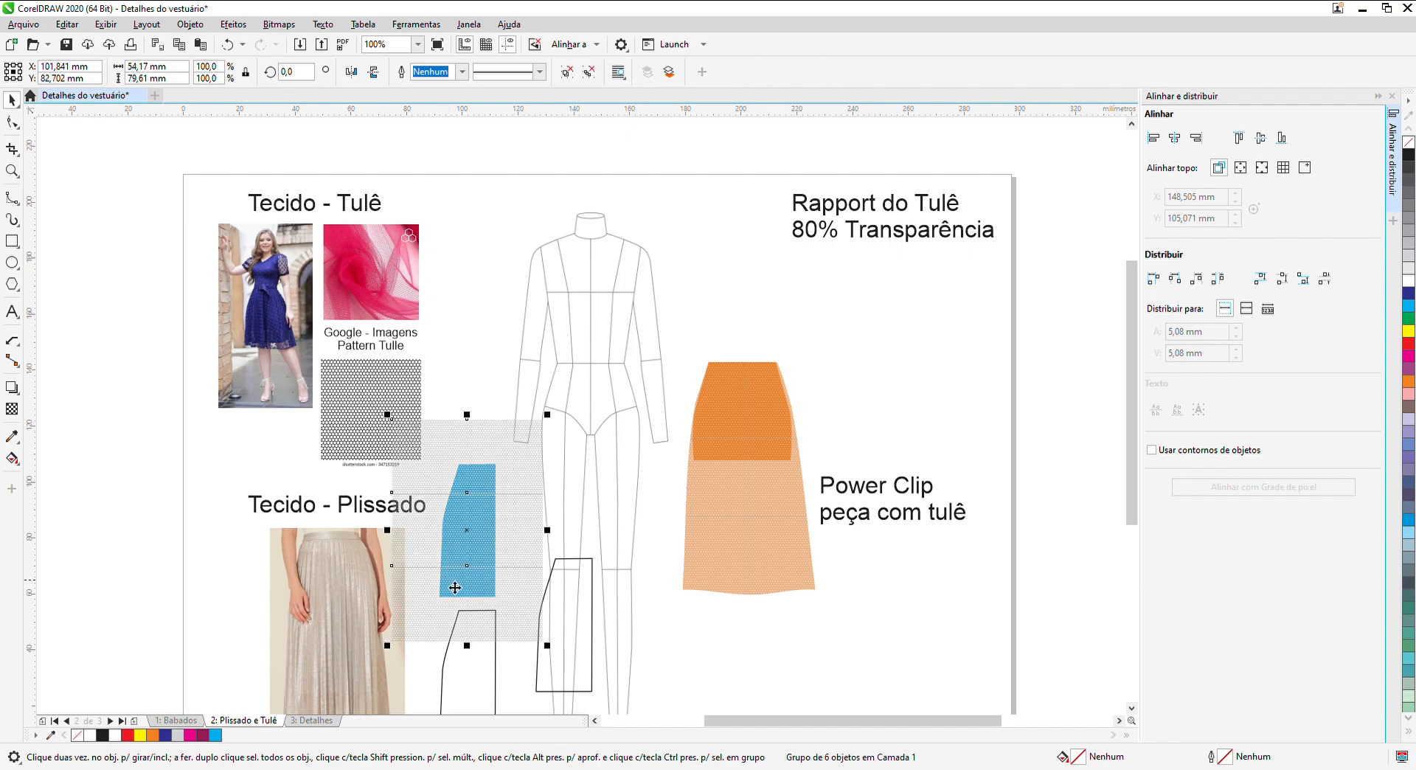
left_click_drag(480, 532, 889, 369)
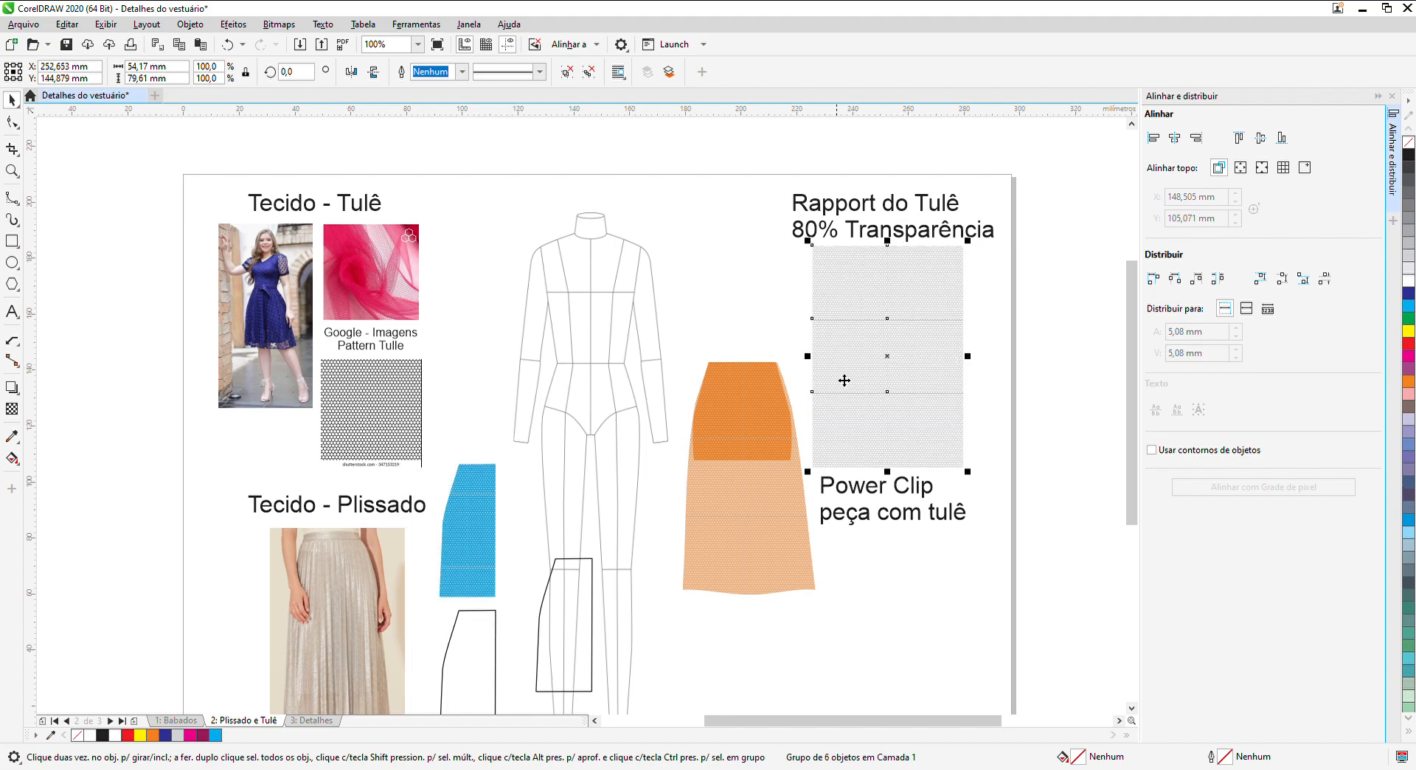
Step: Set the transparency of the tulle mesh copy under the "Rapport do Tulê" heading to 0
left_click(13, 411)
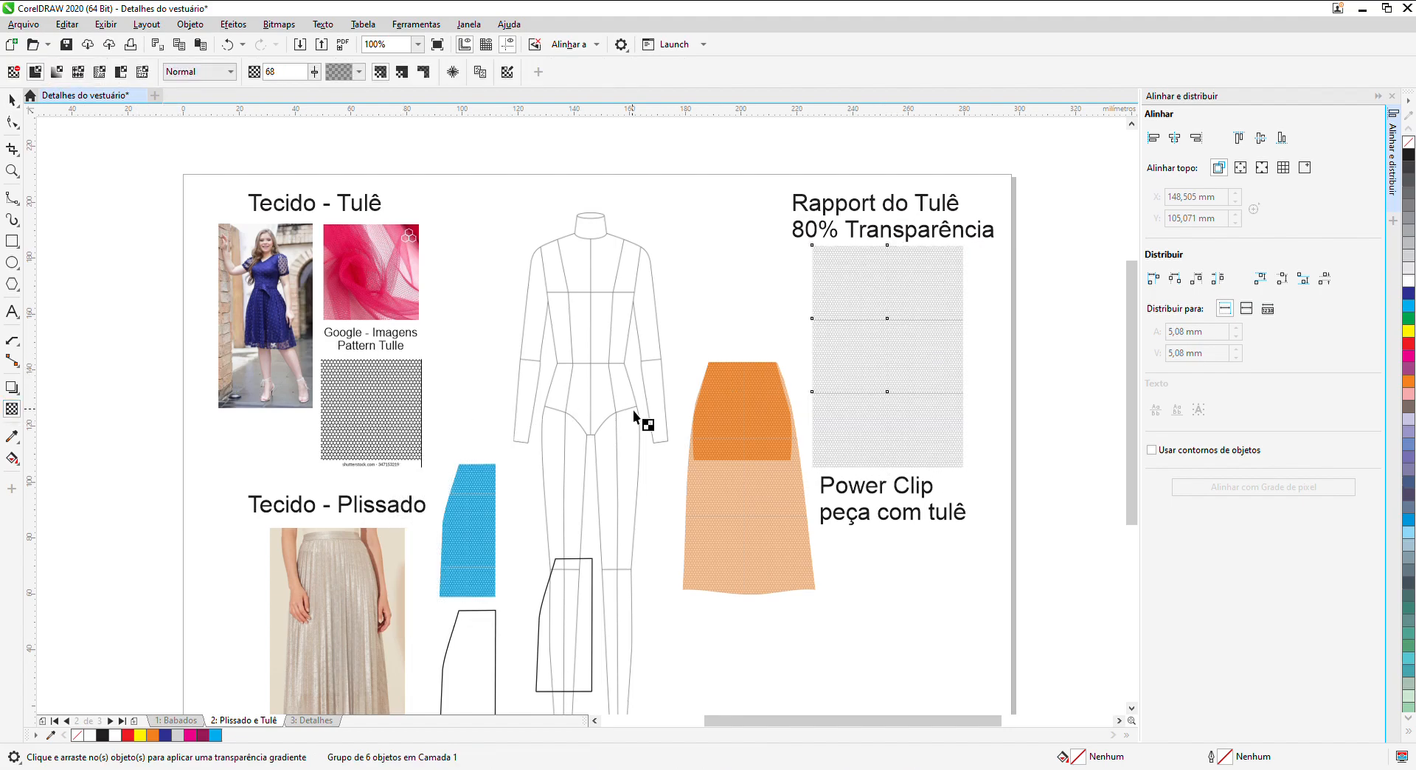
left_click_drag(879, 485, 808, 479)
left_click(11, 99)
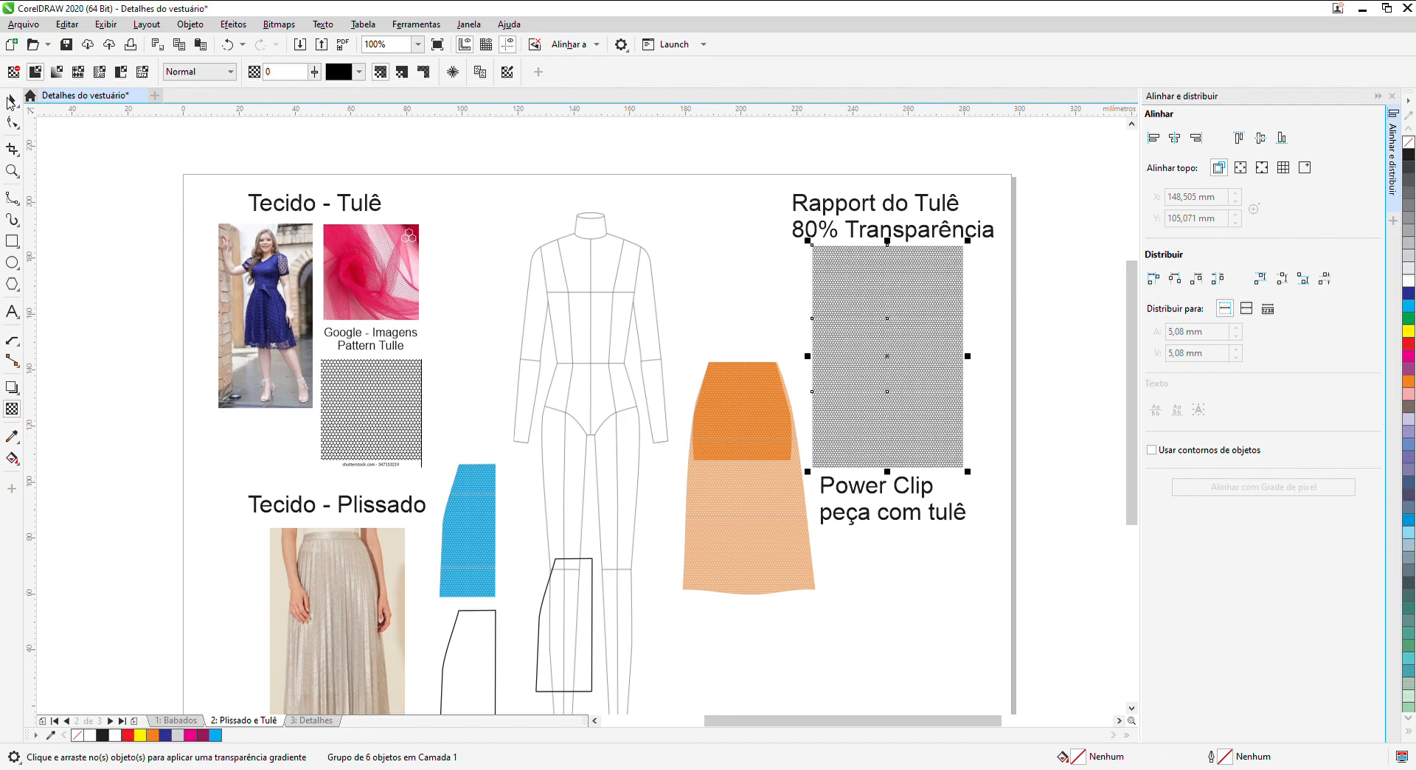
Step: Group the two orange skirt pieces and move the group up beside the tulle swatch, level with its upper edge
left_click(734, 474)
left_click_drag(672, 324, 827, 614)
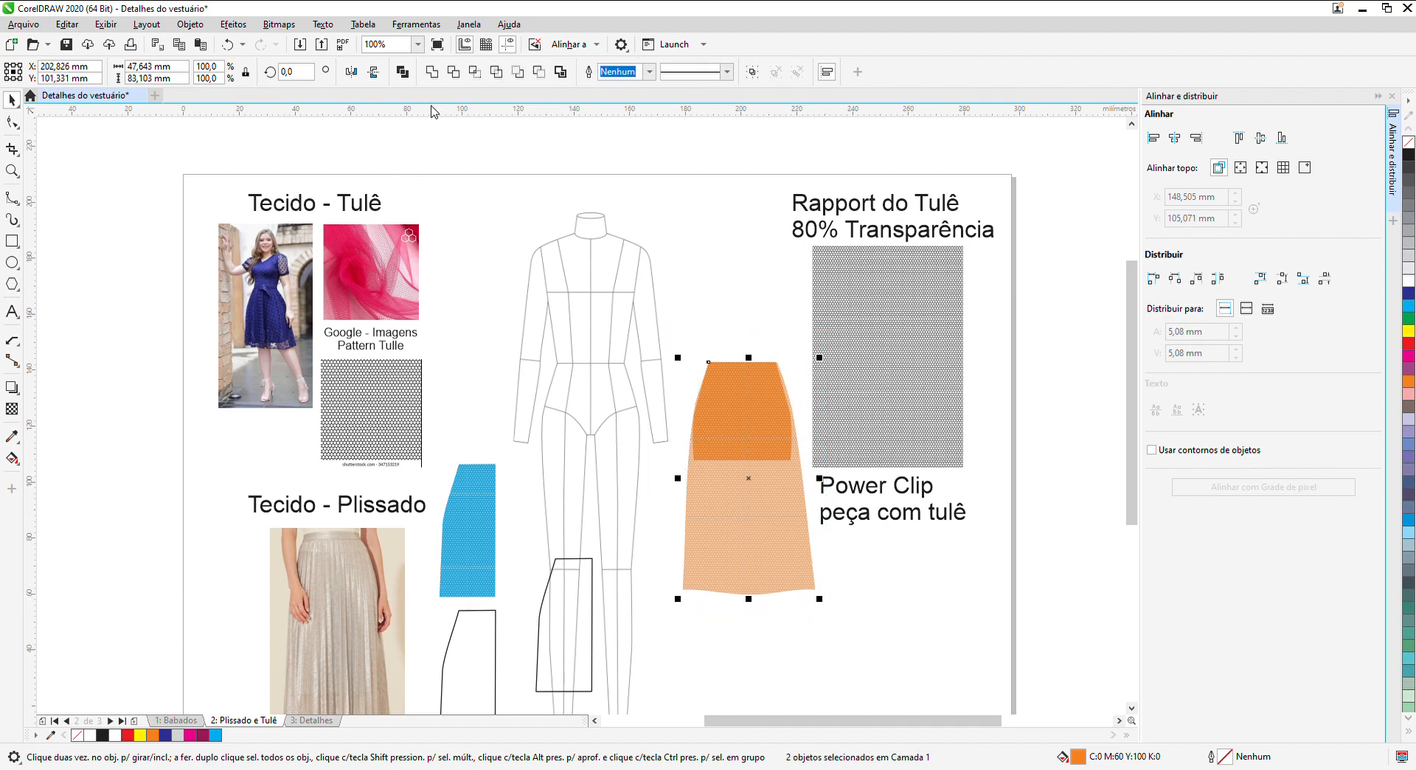
left_click(752, 71)
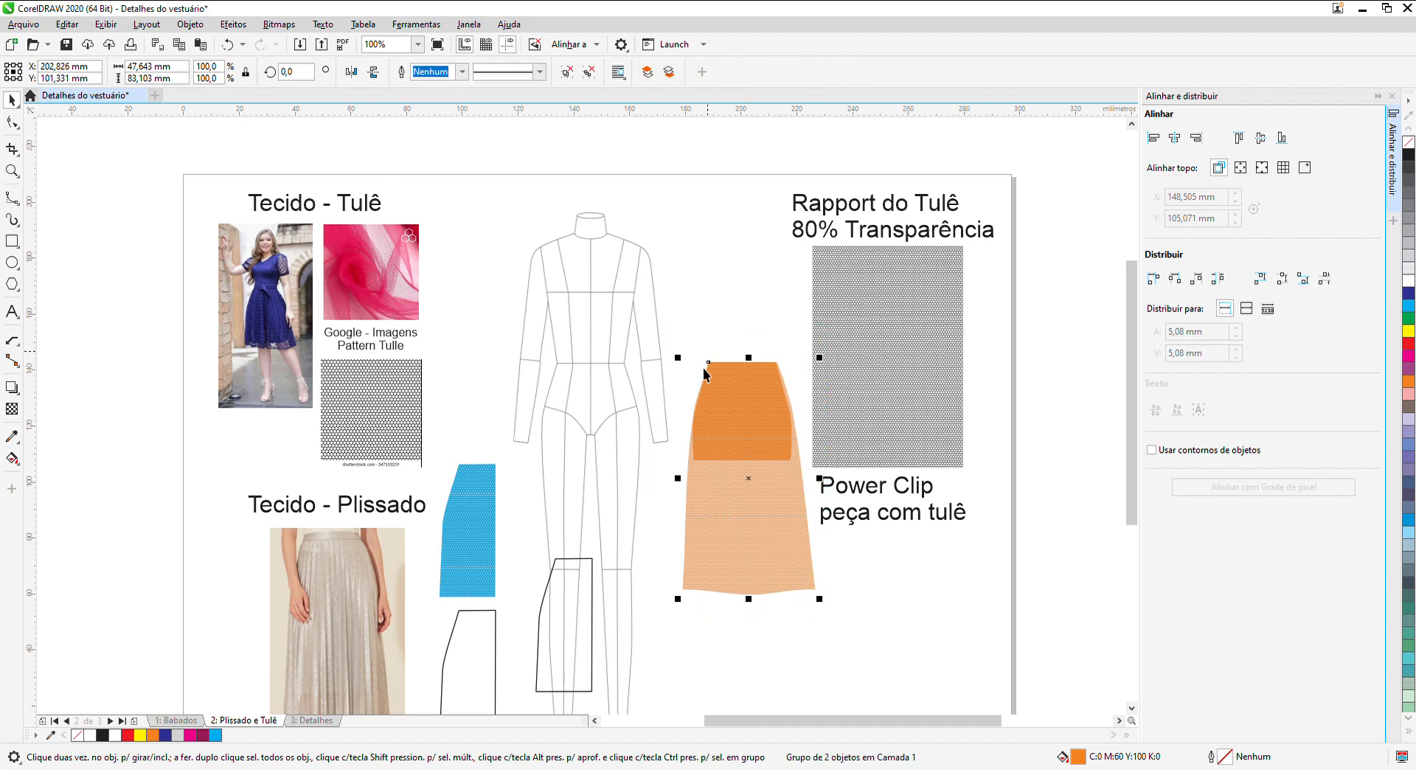
left_click_drag(750, 479, 739, 365)
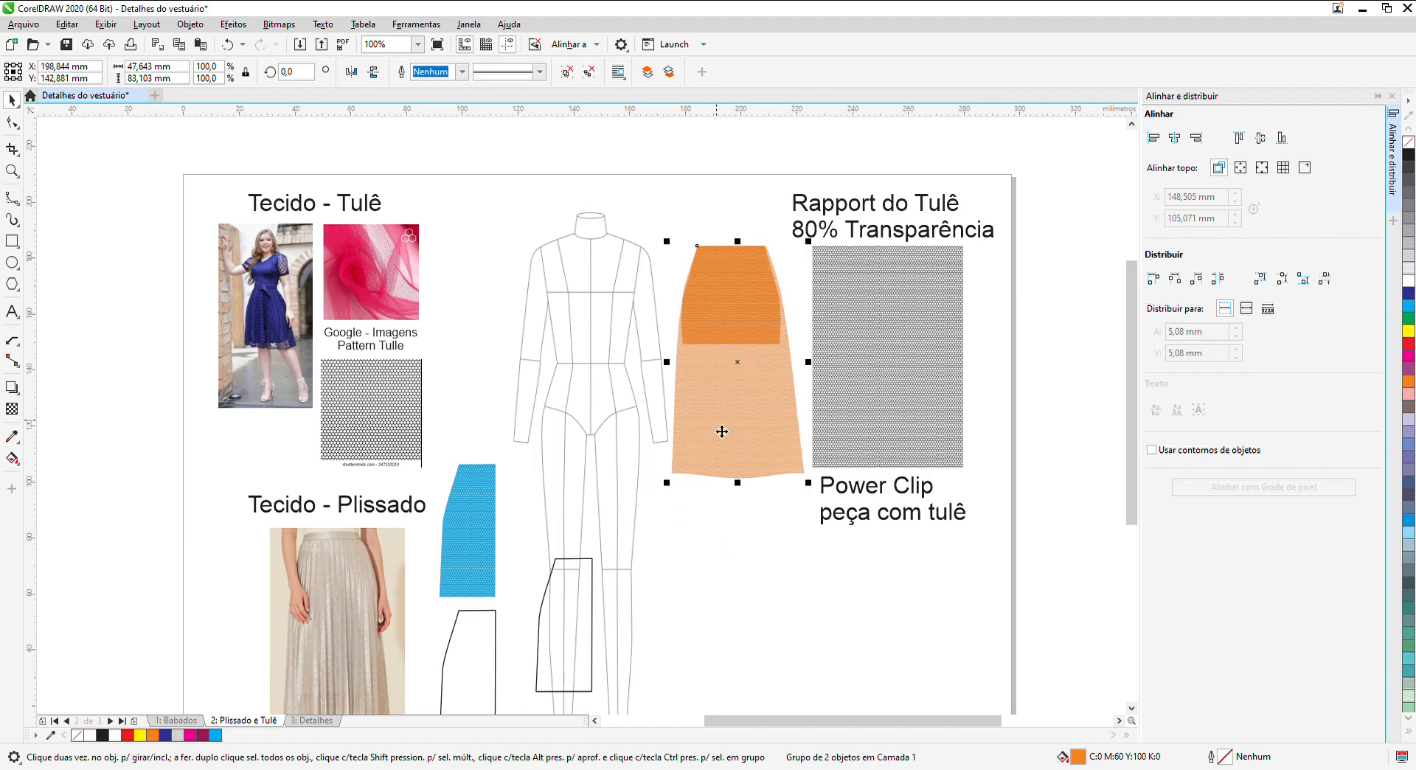
left_click(653, 599)
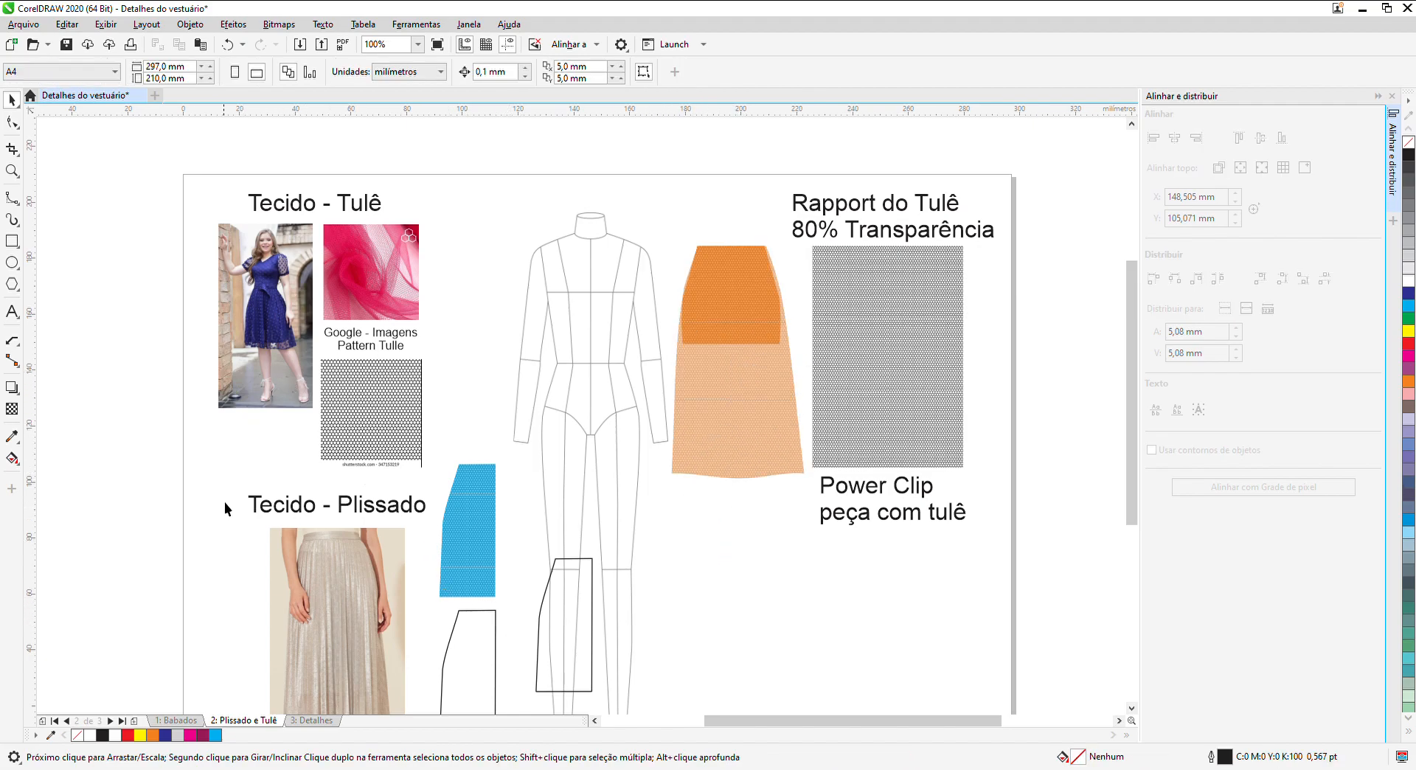
Step: Examine the pleated skirt photo under "Tecido - Plissado" and the zigzag hem of the half-skirt outline beside it
scroll(317, 624, "down", 3)
scroll(308, 695, "up", 2)
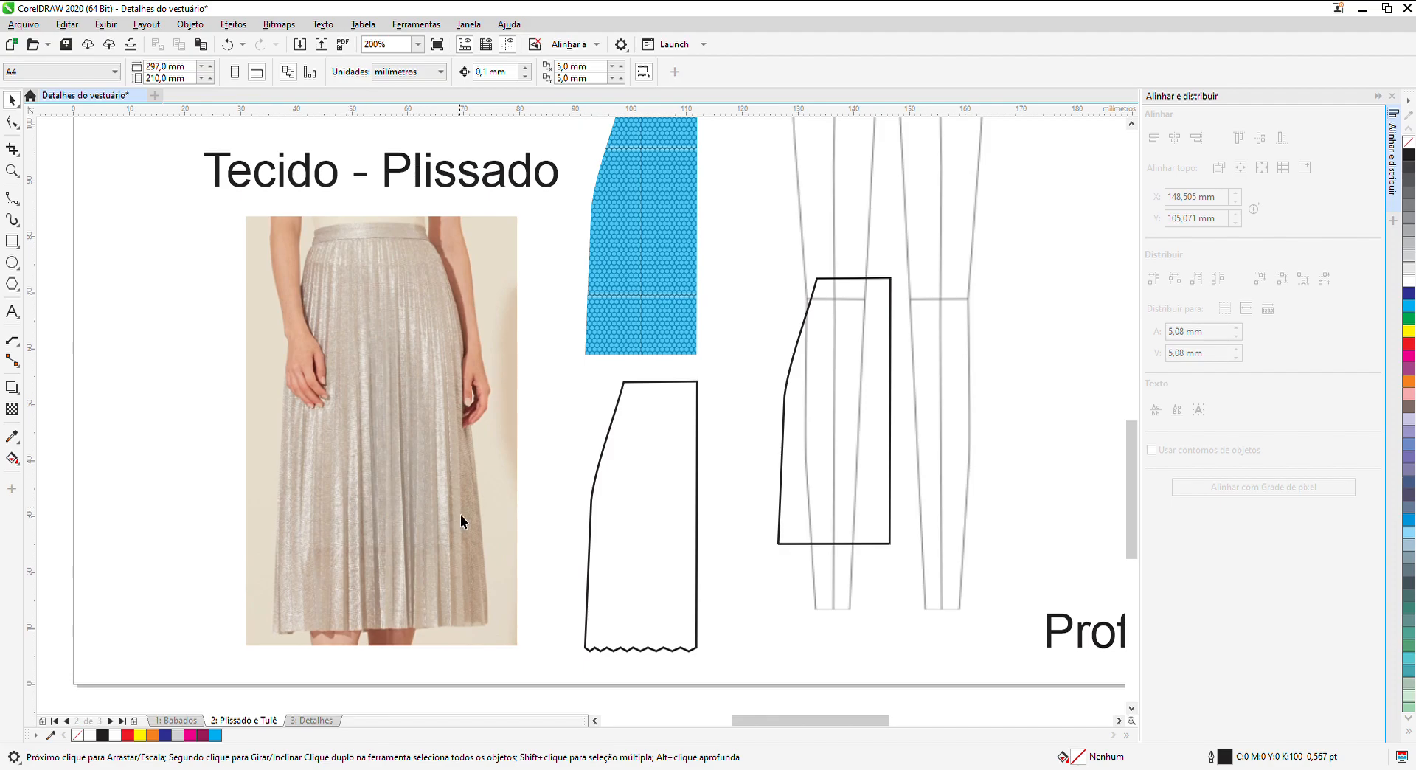
scroll(679, 666, "up", 2)
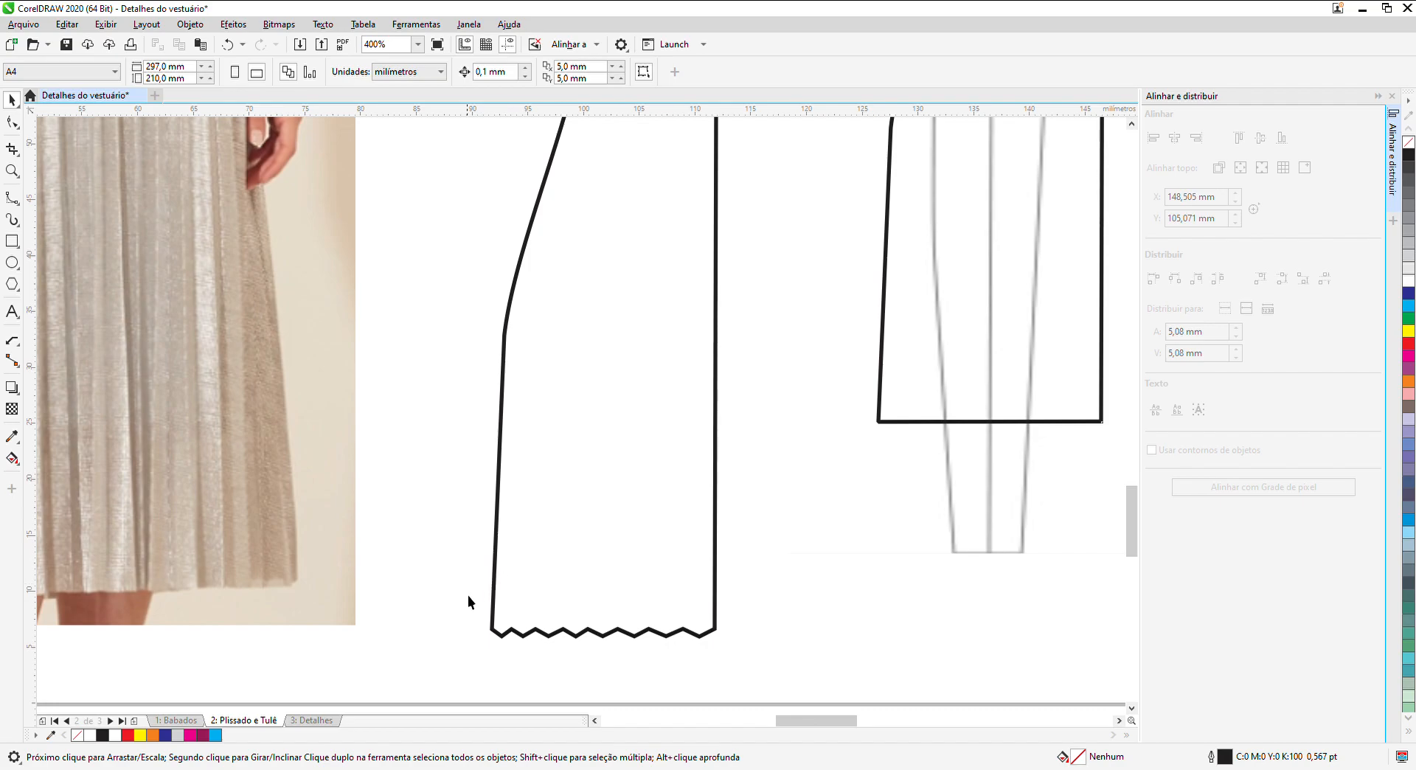
scroll(719, 653, "up", 2)
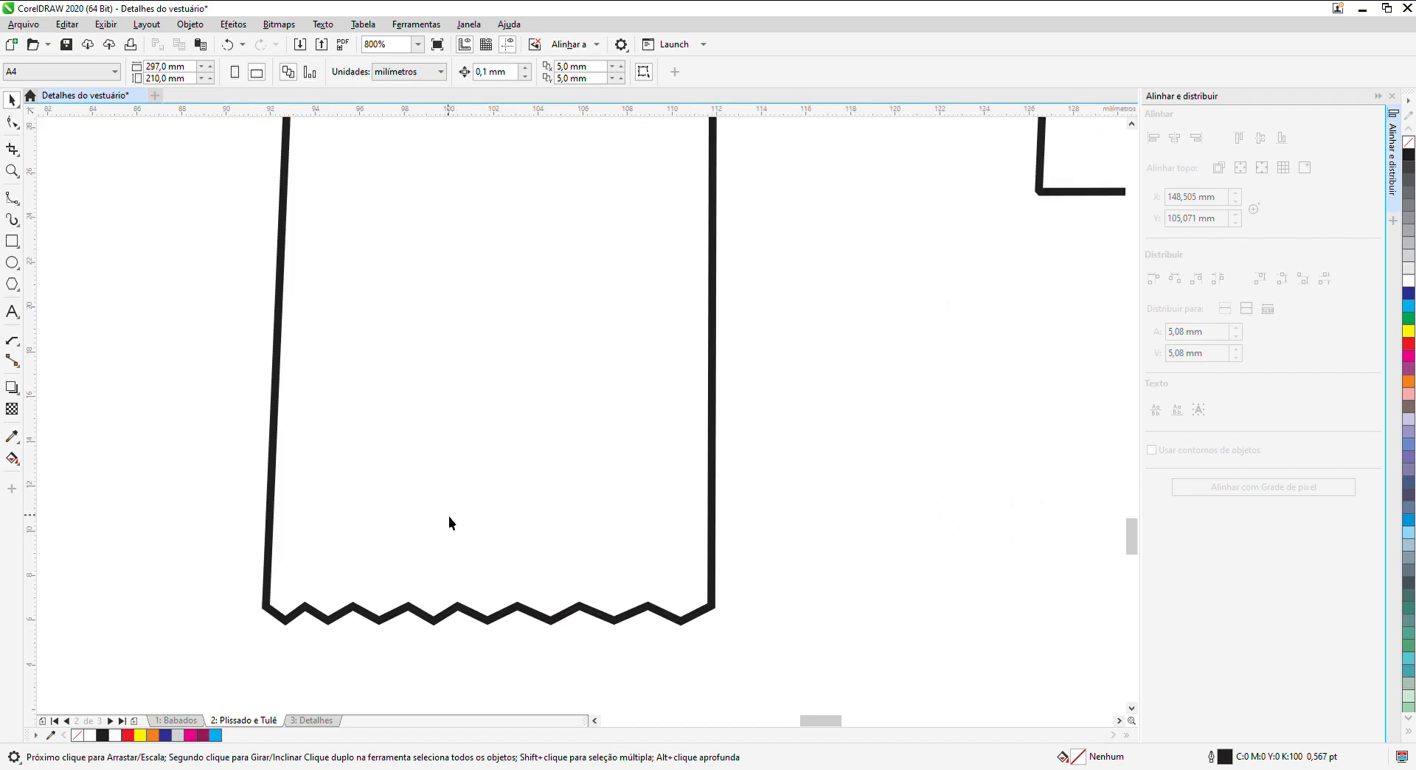
scroll(459, 582, "down", 4)
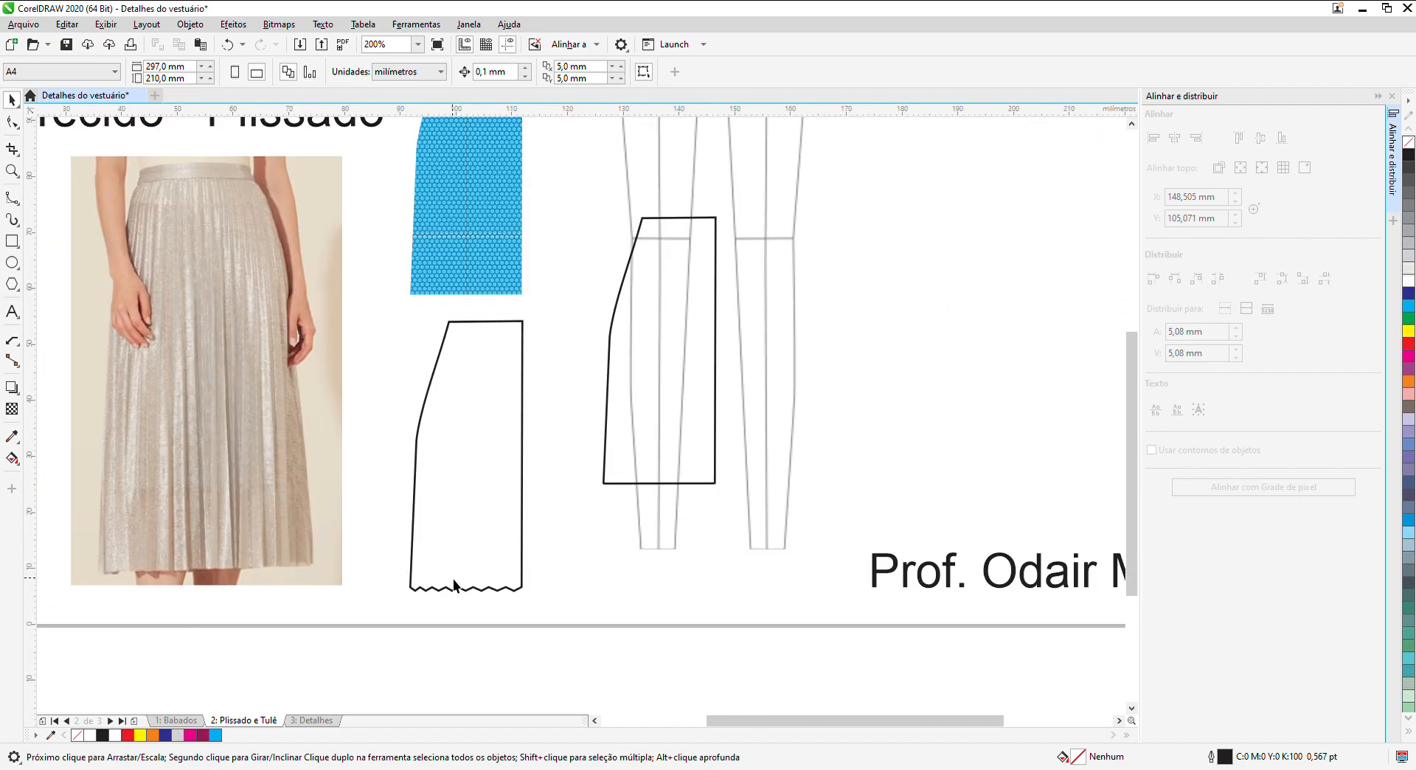
scroll(538, 509, "down", 1)
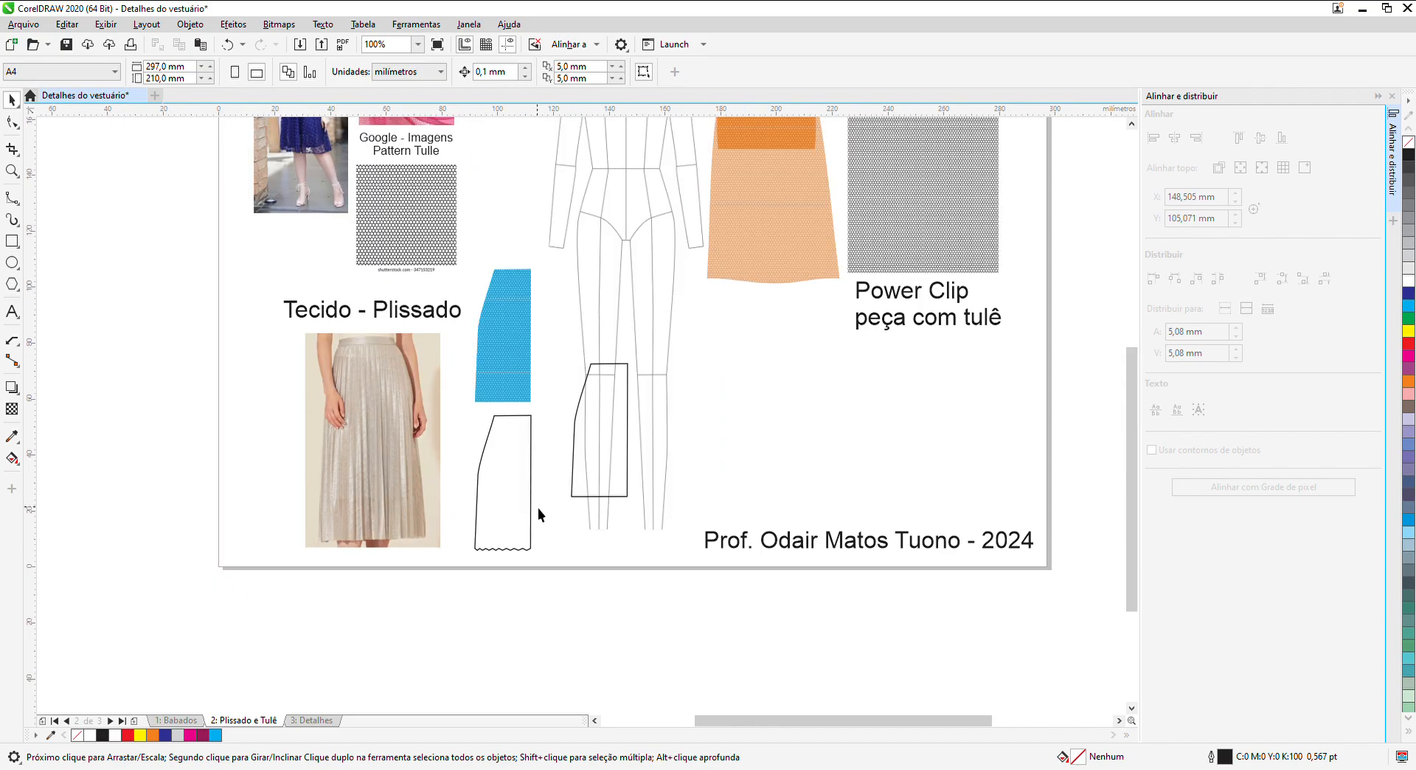
Step: Place the straight-hemmed half-skirt outline on the mannequin's waist and centre lines, nudging it 0.3 mm right and 0.1 mm down
left_click(597, 447)
left_click_drag(601, 436, 604, 238)
scroll(604, 153, "up", 2)
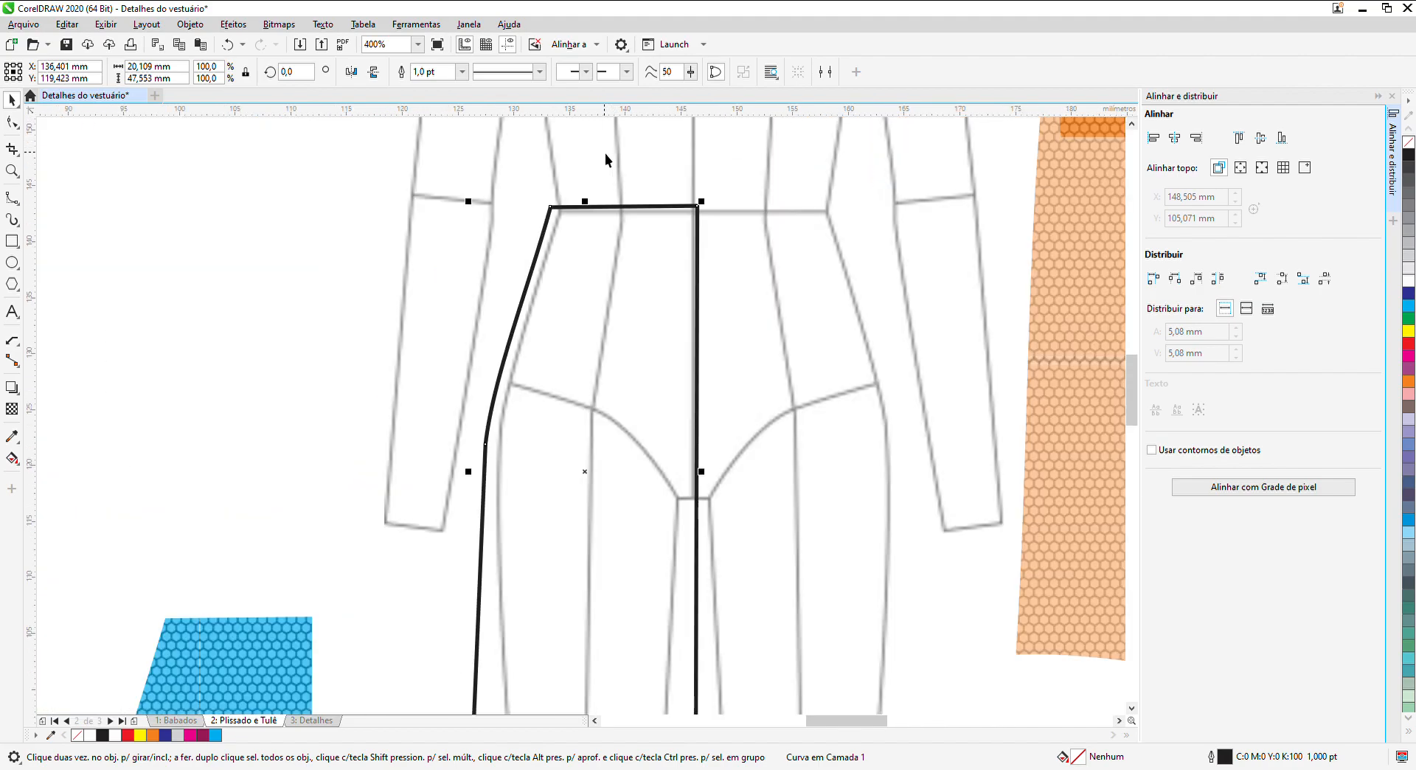
key("Right")
key("Right")
key("Right")
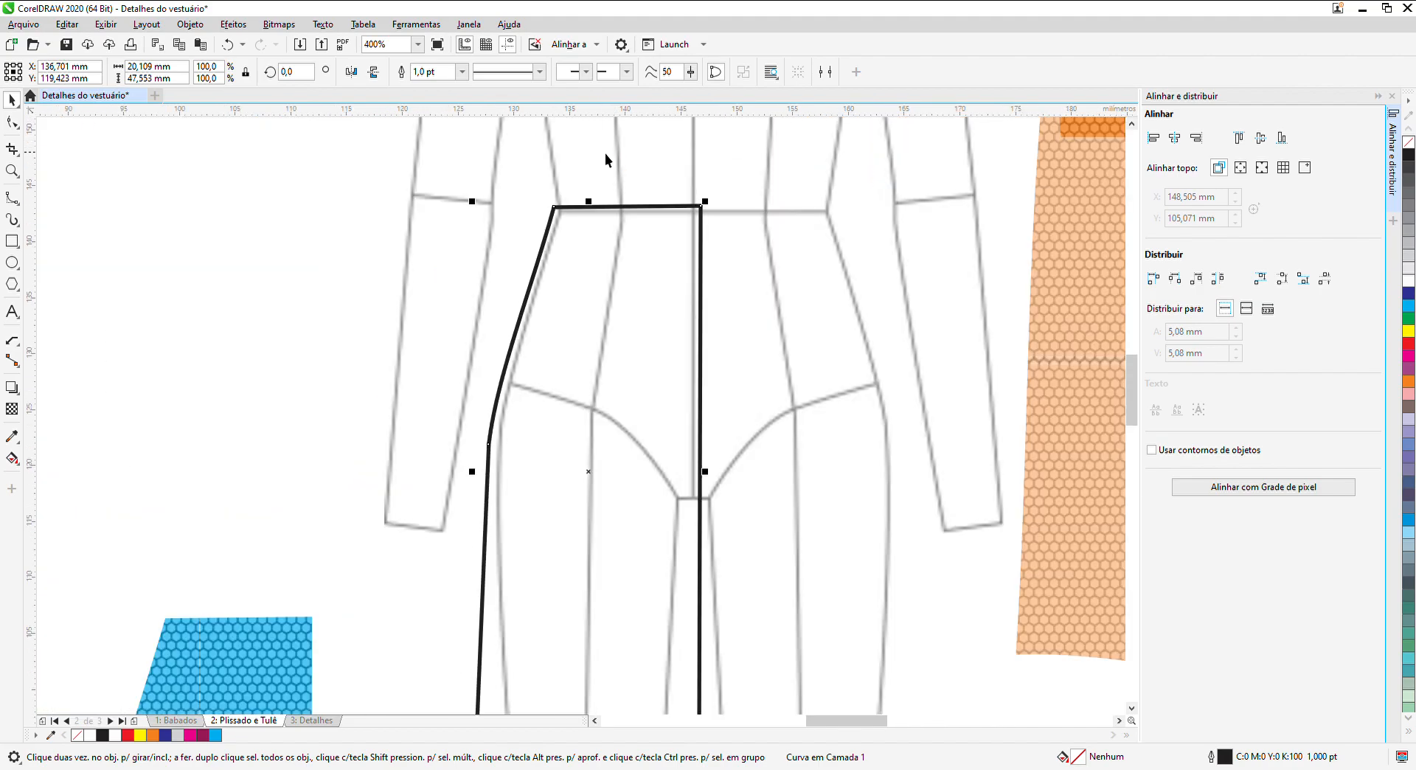
key("Down")
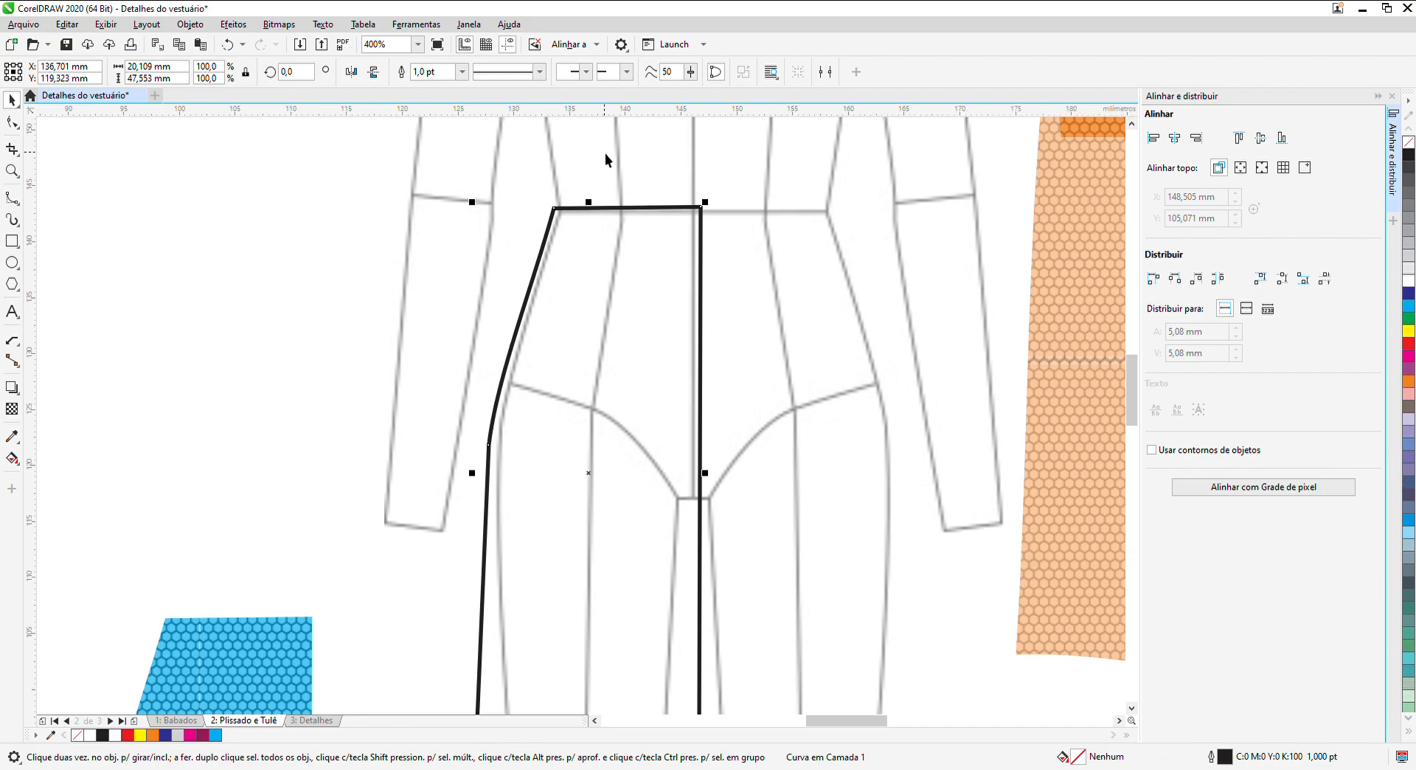
scroll(765, 684, "down", 2)
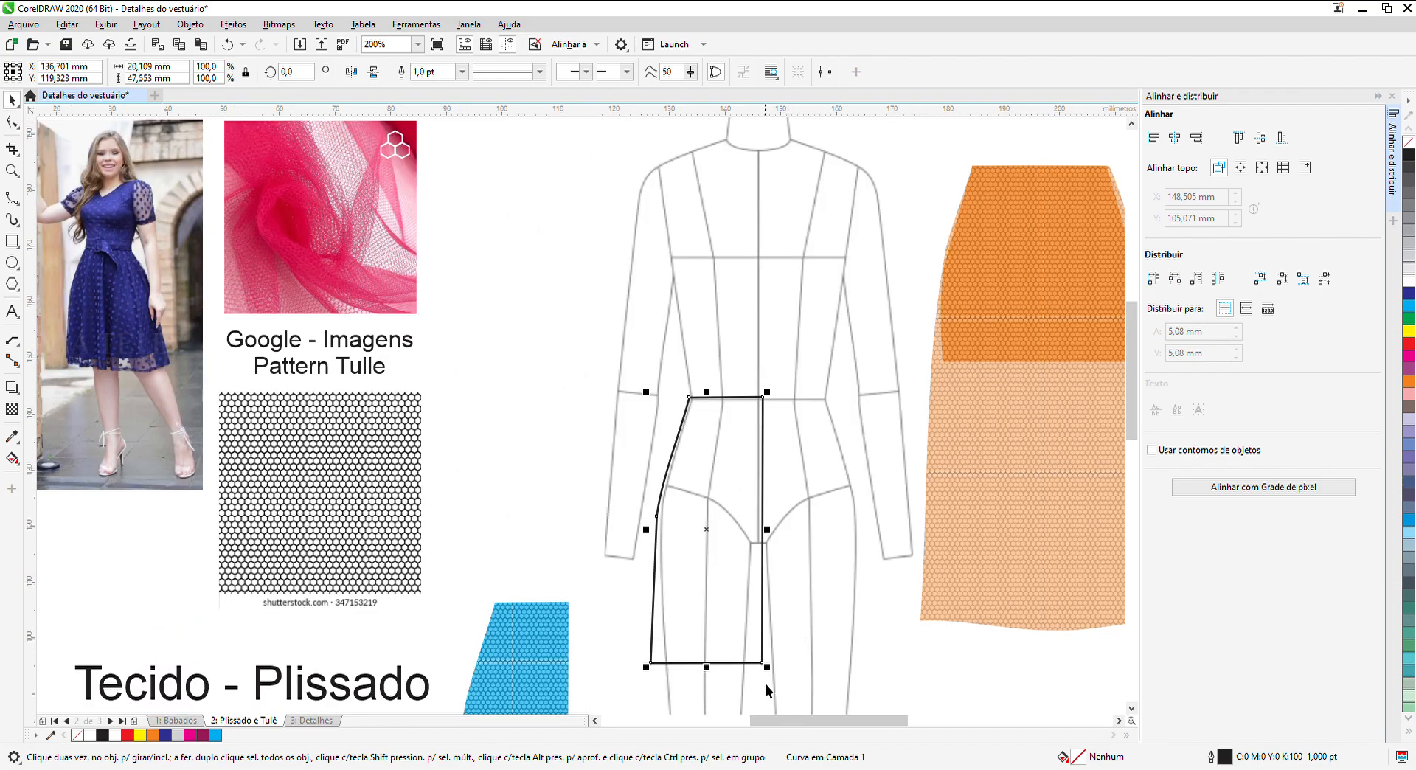
scroll(742, 692, "up", 1)
scroll(742, 692, "up", 2)
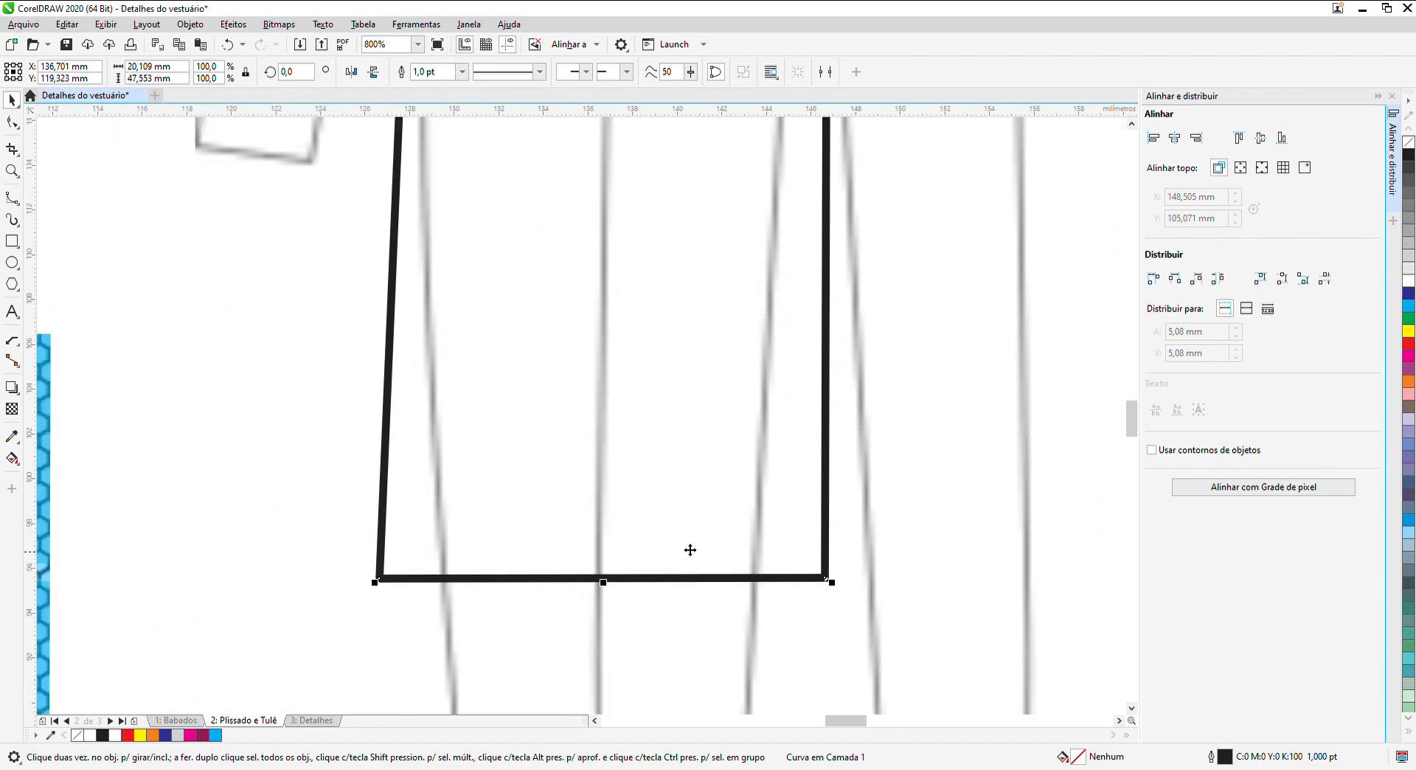
Step: Place a horizontal guideline at about Y 95 mm, just below the half-skirt's hem, and convert the hem segment to a curve
scroll(623, 613, "up", 1)
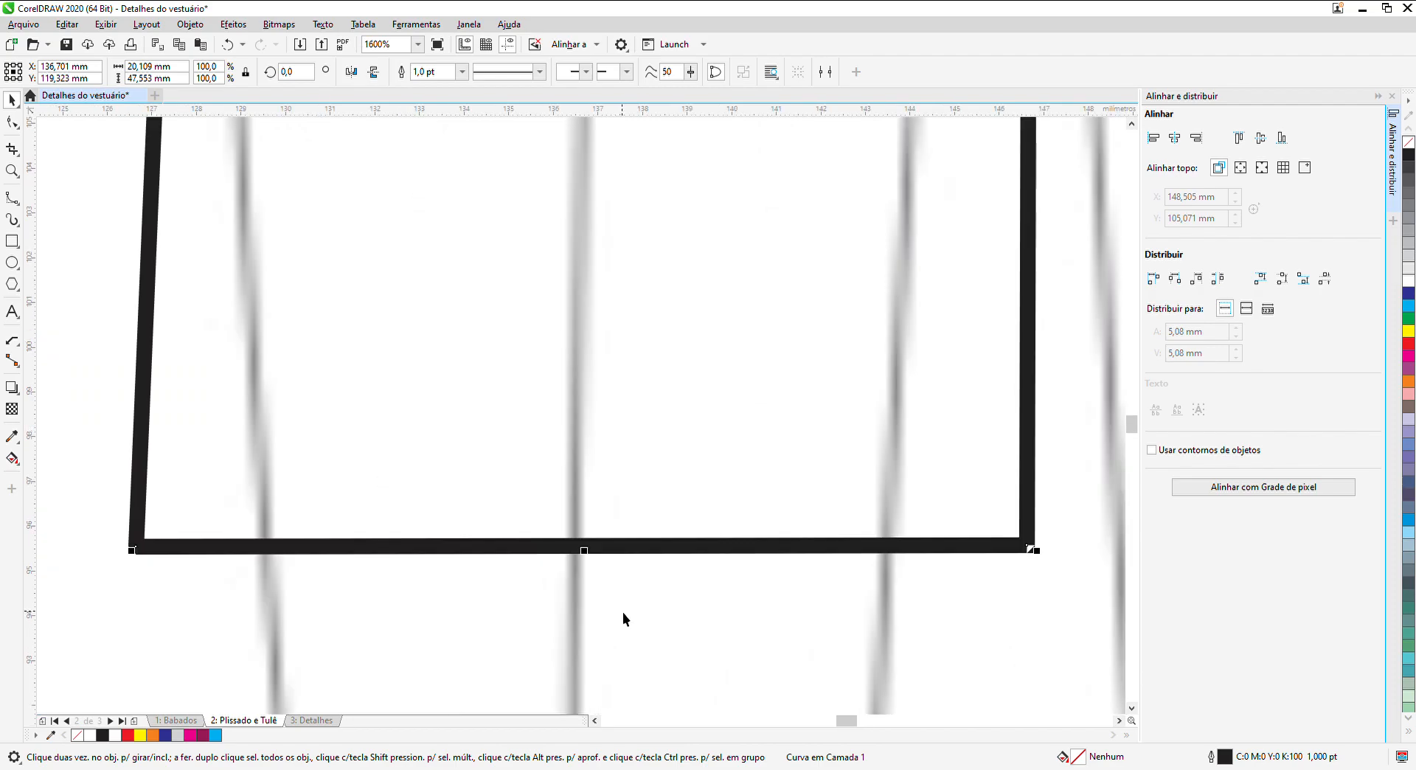
left_click_drag(620, 117, 534, 579)
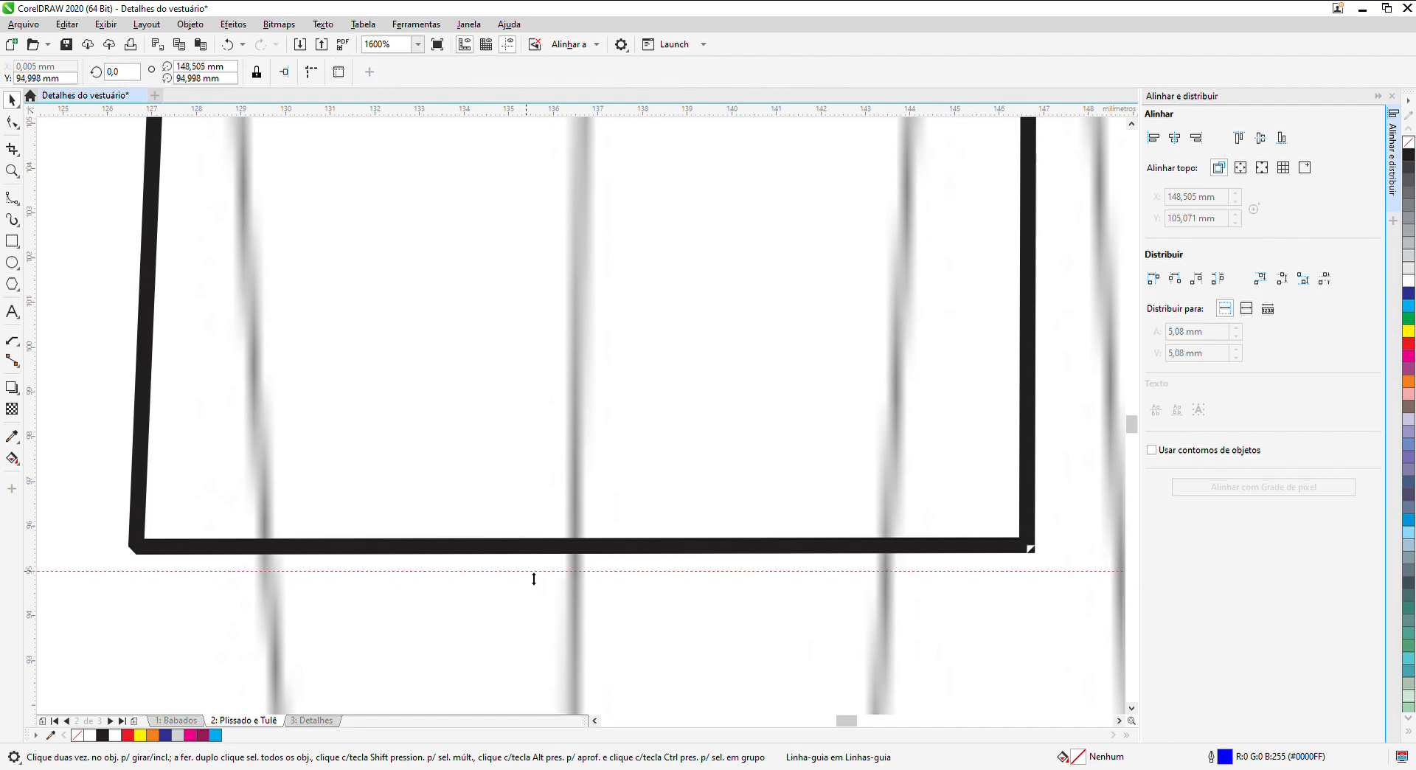
left_click(359, 551)
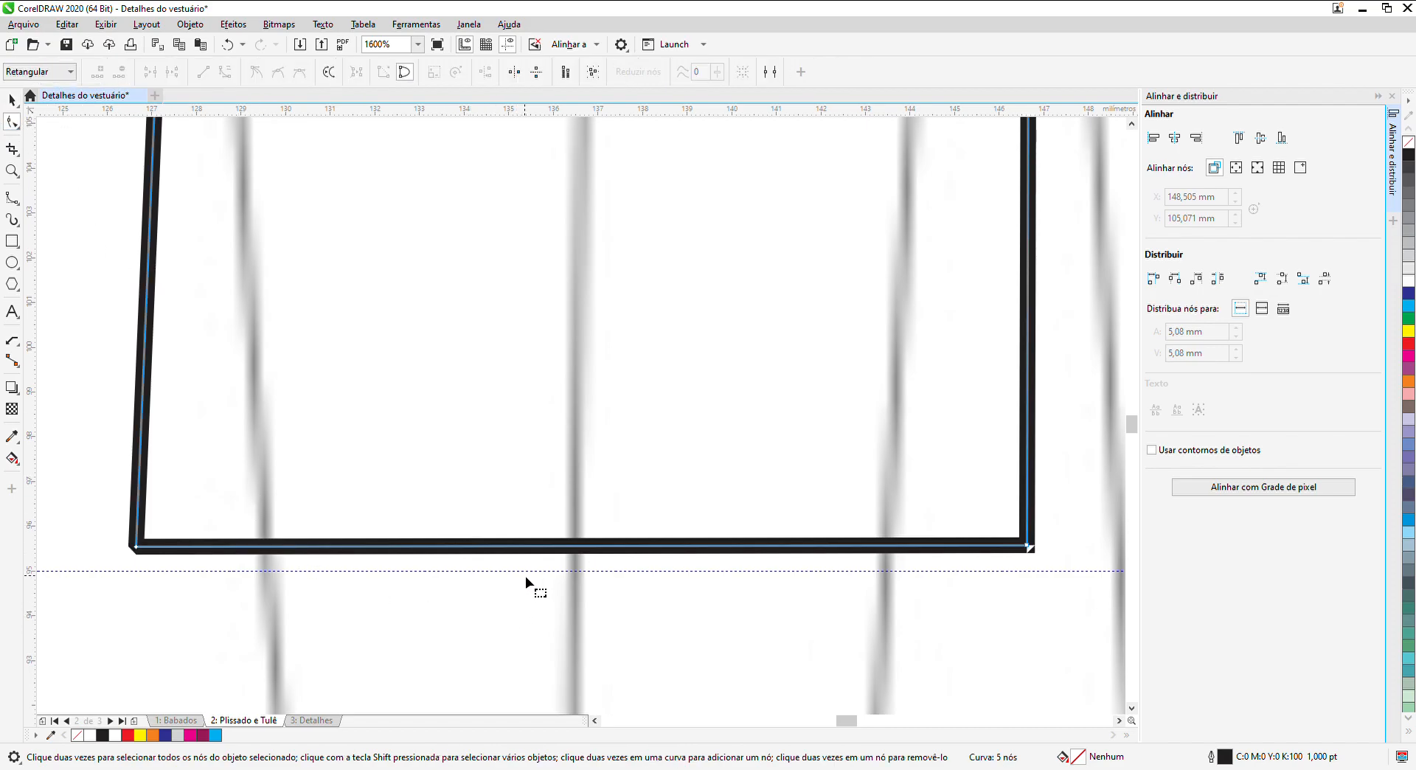
left_click(612, 546)
left_click(205, 74)
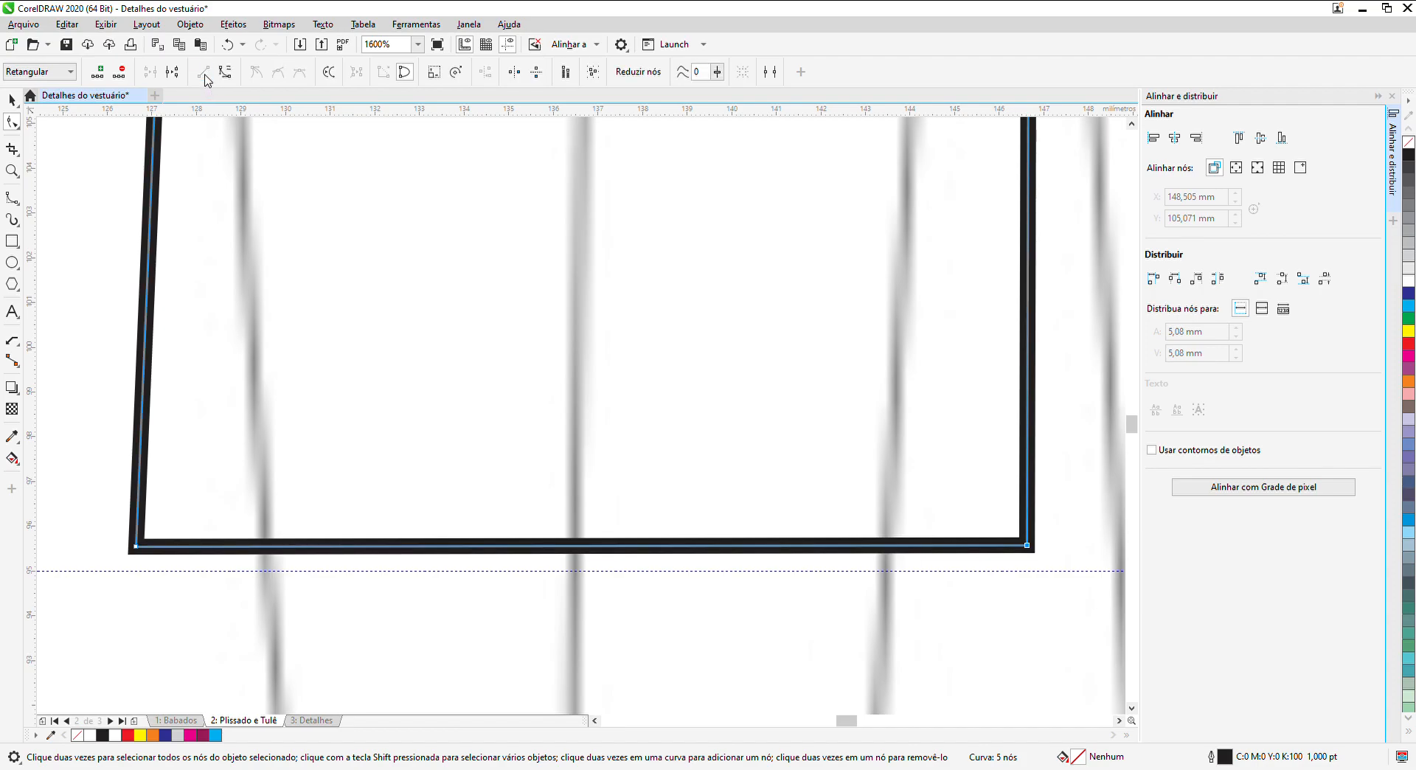
left_click(225, 72)
Step: Add 18 roughly evenly spaced nodes along the half-skirt's hem, from the side seam to the centre edge
double_click(183, 549)
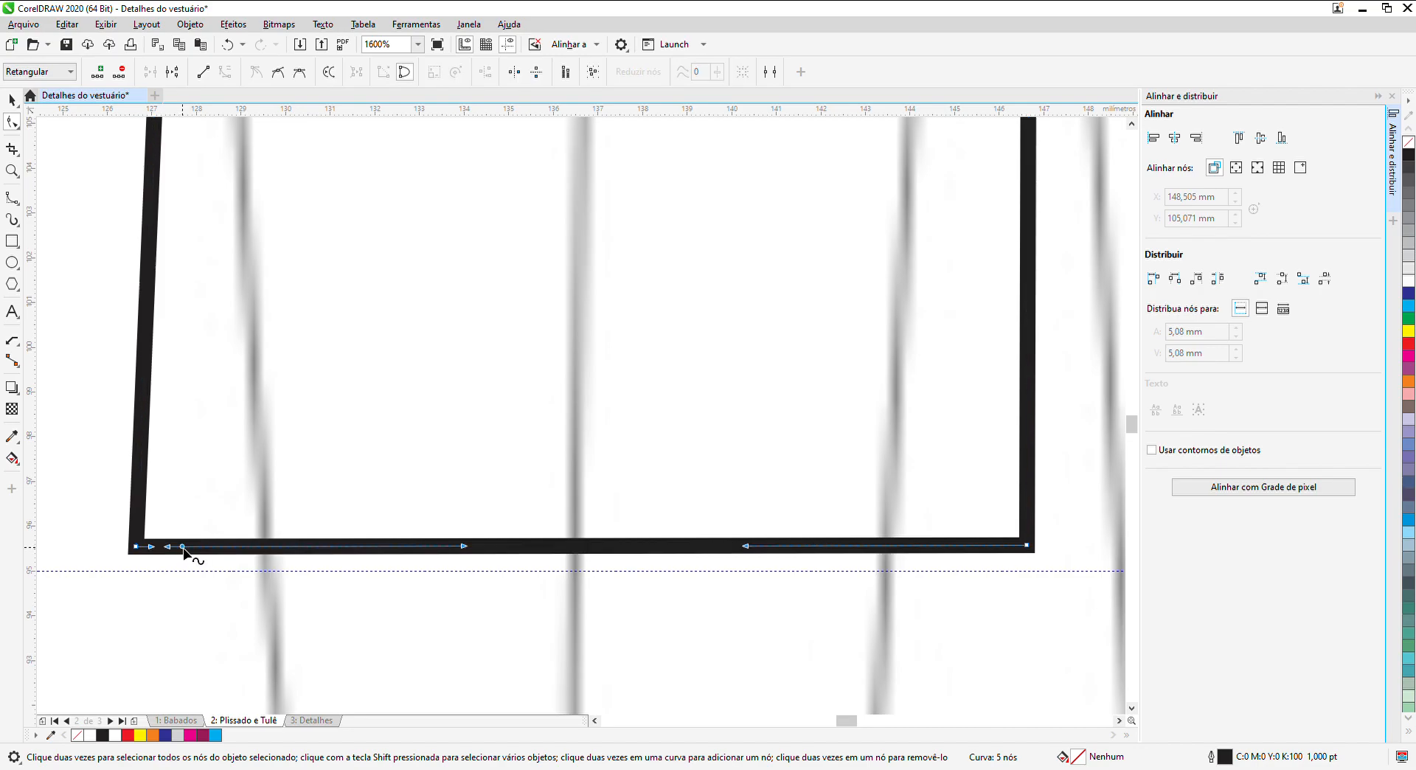
double_click(225, 548)
double_click(263, 548)
double_click(317, 548)
double_click(373, 548)
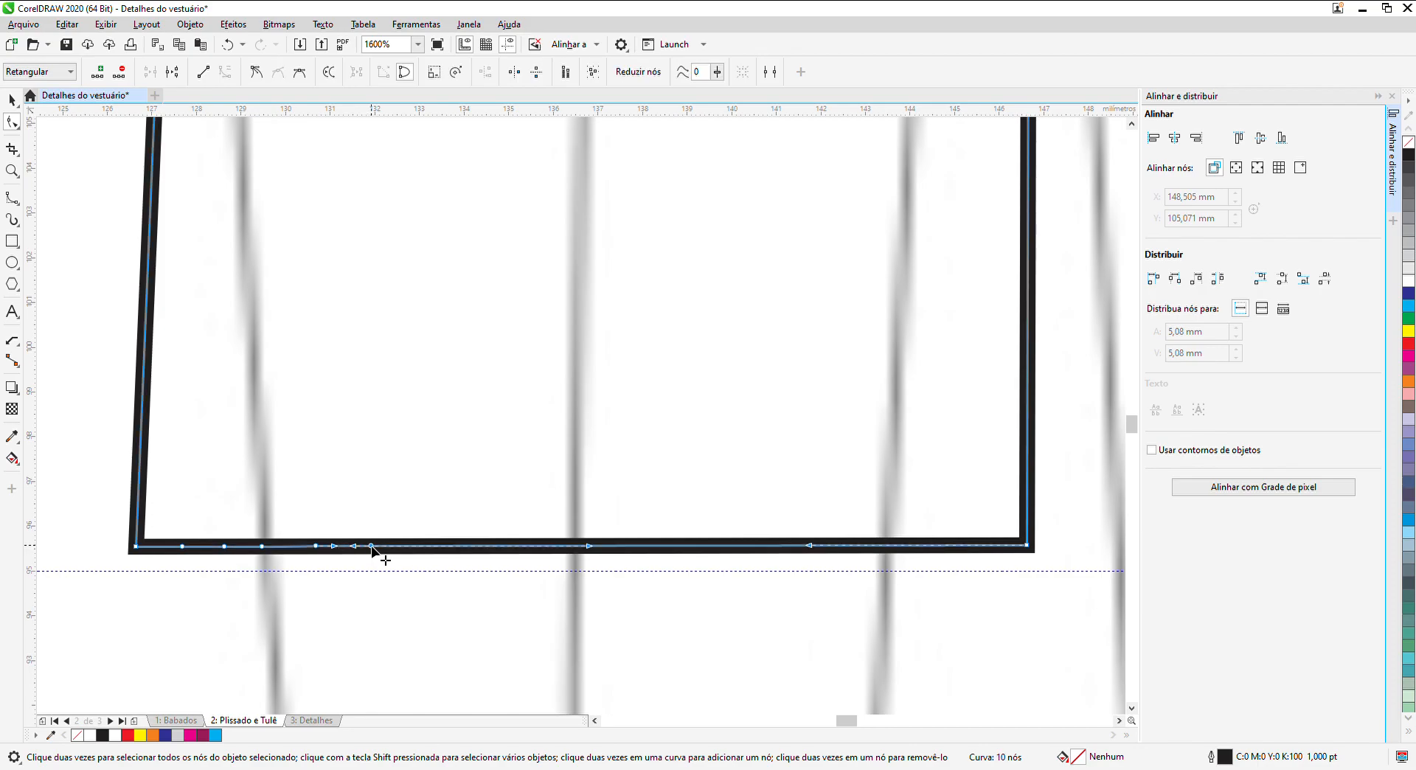
key("Escape")
double_click(427, 548)
key("Escape")
double_click(514, 548)
key("Escape")
double_click(546, 547)
key("Escape")
double_click(556, 547)
key("Escape")
double_click(598, 547)
double_click(642, 548)
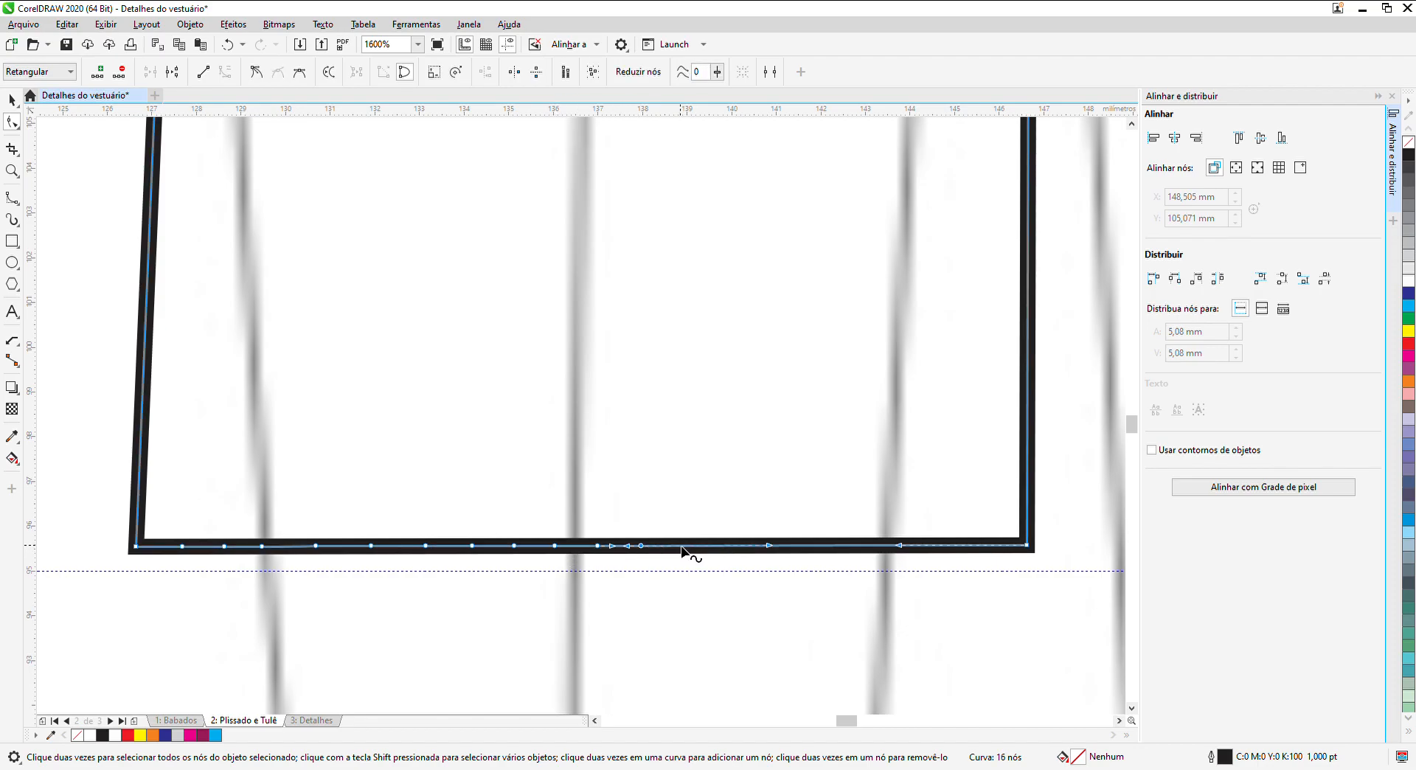
key("Escape")
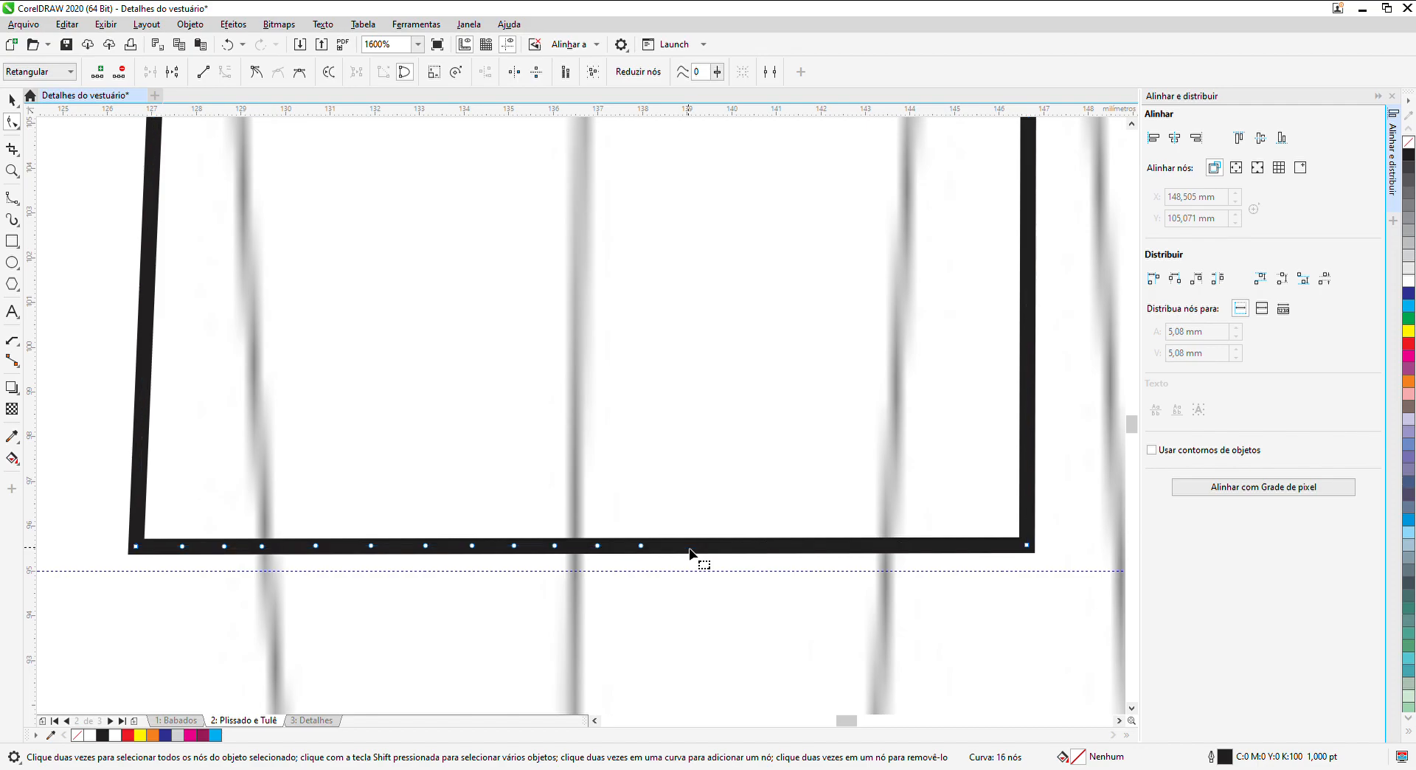
double_click(689, 546)
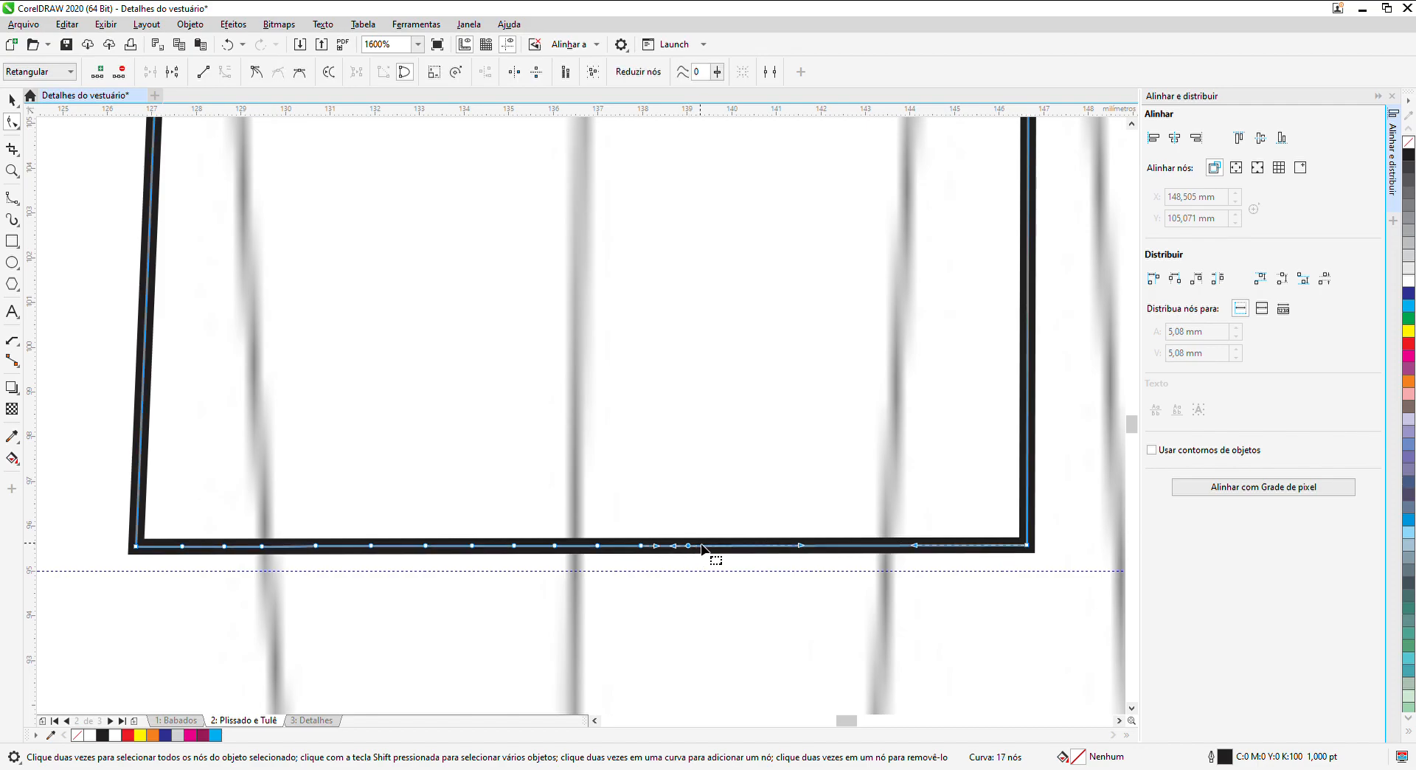
double_click(741, 547)
double_click(792, 547)
double_click(846, 547)
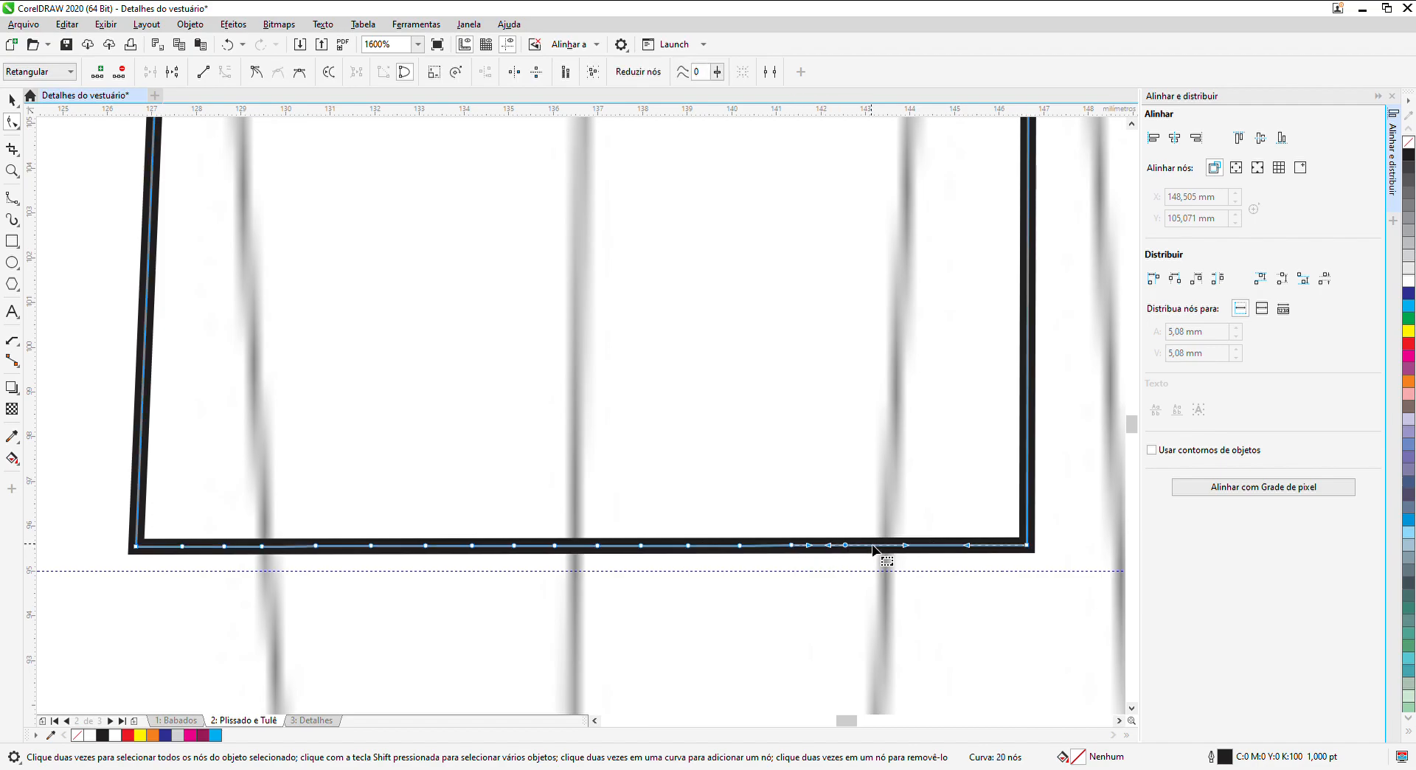
double_click(894, 547)
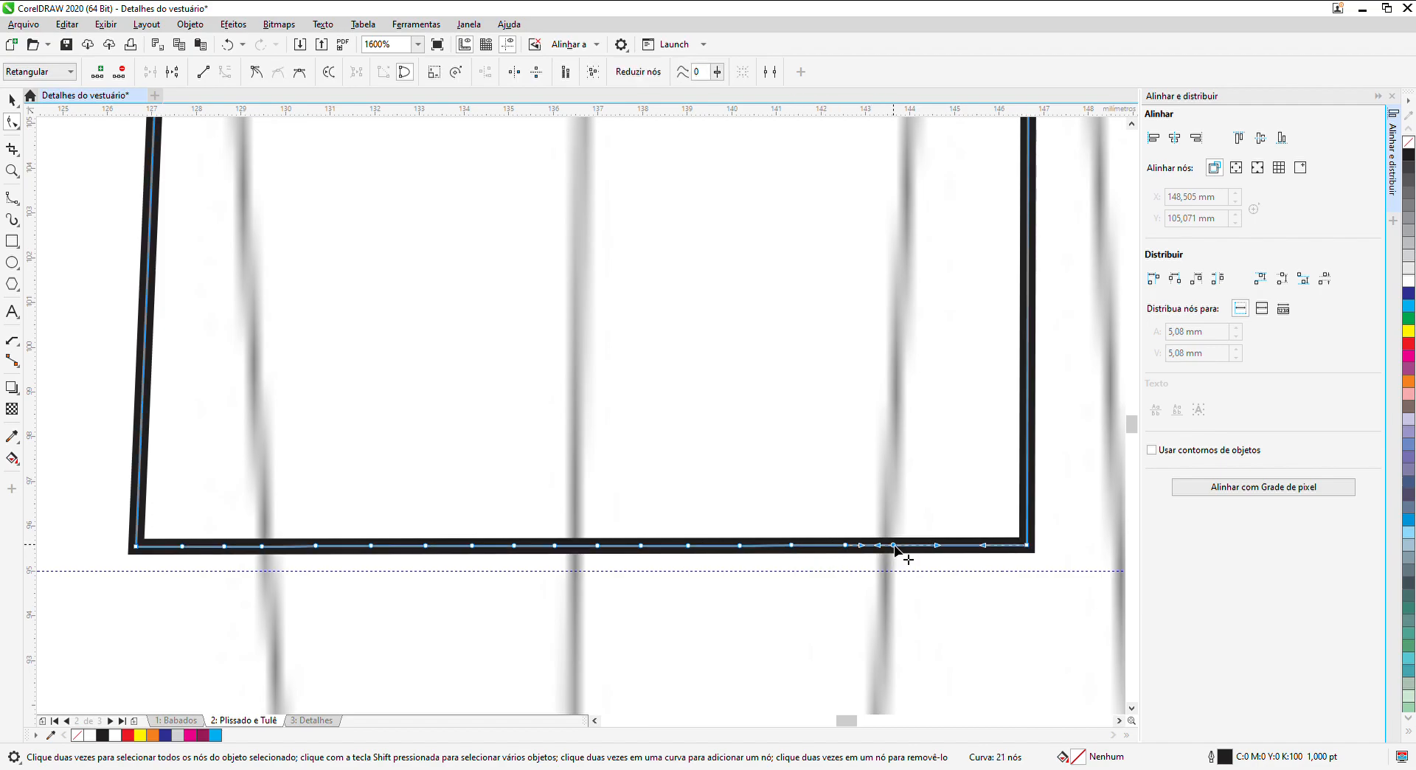
double_click(934, 547)
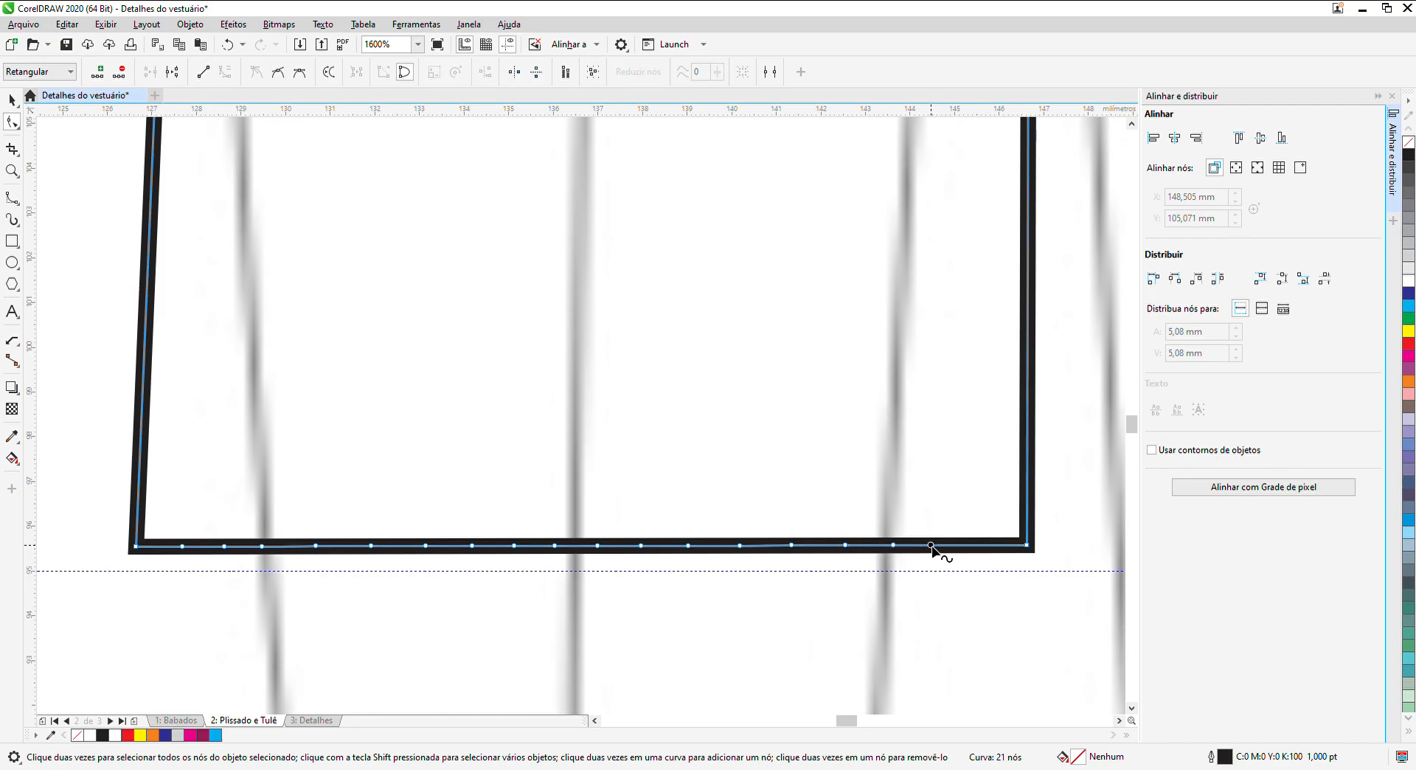
double_click(983, 546)
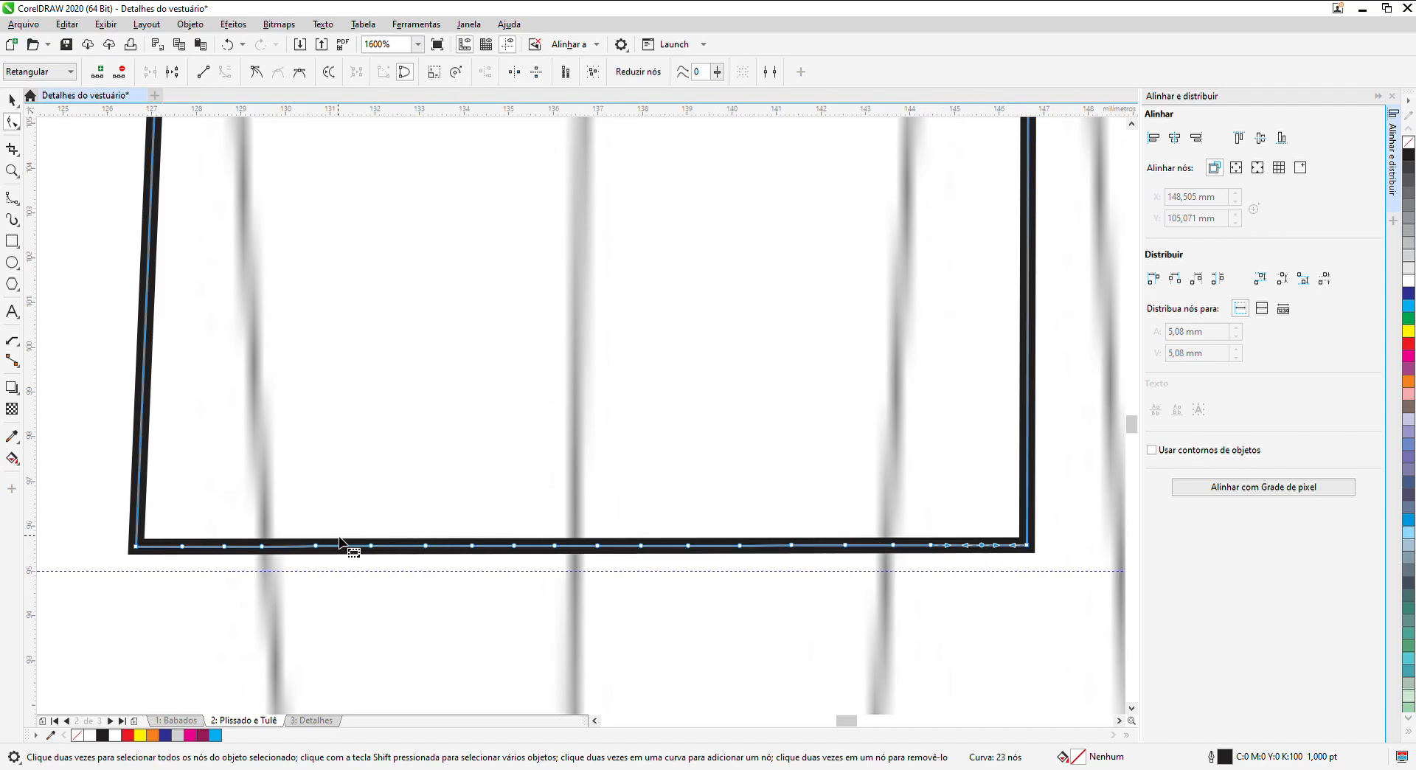
Step: Select all the hem nodes of the half-skirt and convert the segments between them to straight lines
left_click_drag(98, 494, 239, 560)
left_click_drag(1069, 600, 1078, 600)
left_click(203, 72)
left_click(73, 512)
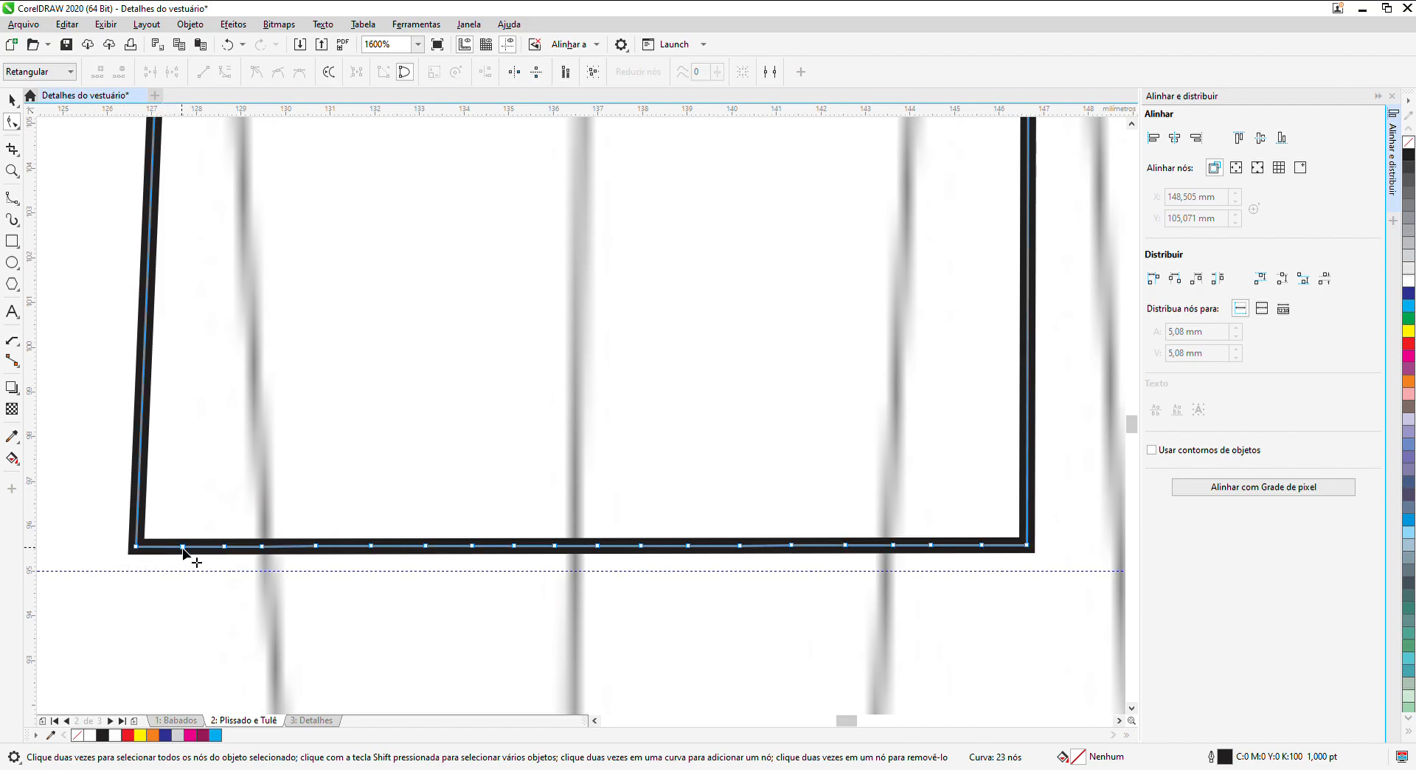
Step: Pull every second hem node of the half-skirt down to the guideline, ending with the centre corner, to form a zigzag hem
left_click(12, 171)
left_click_drag(87, 485, 1023, 600)
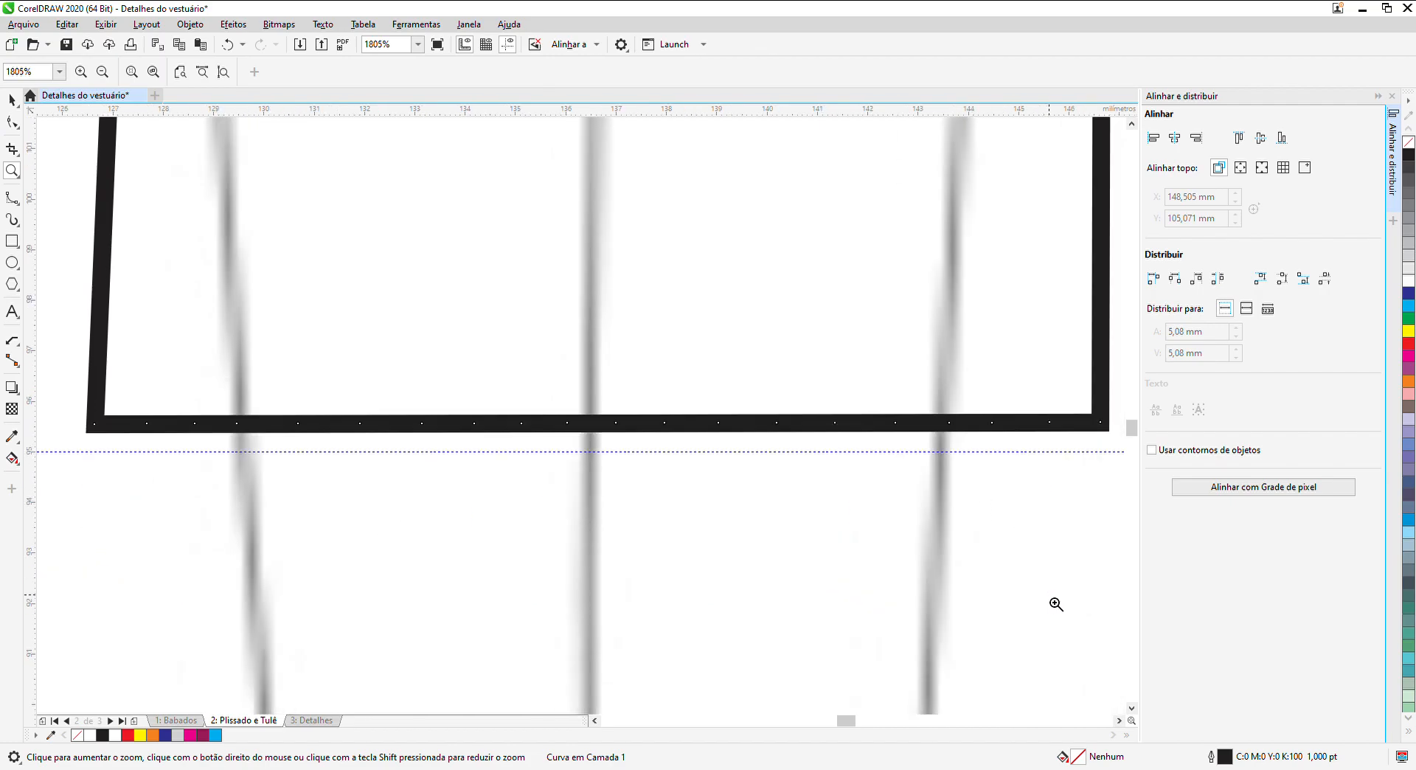
left_click(1393, 96)
left_click(12, 123)
left_click_drag(280, 426, 276, 451)
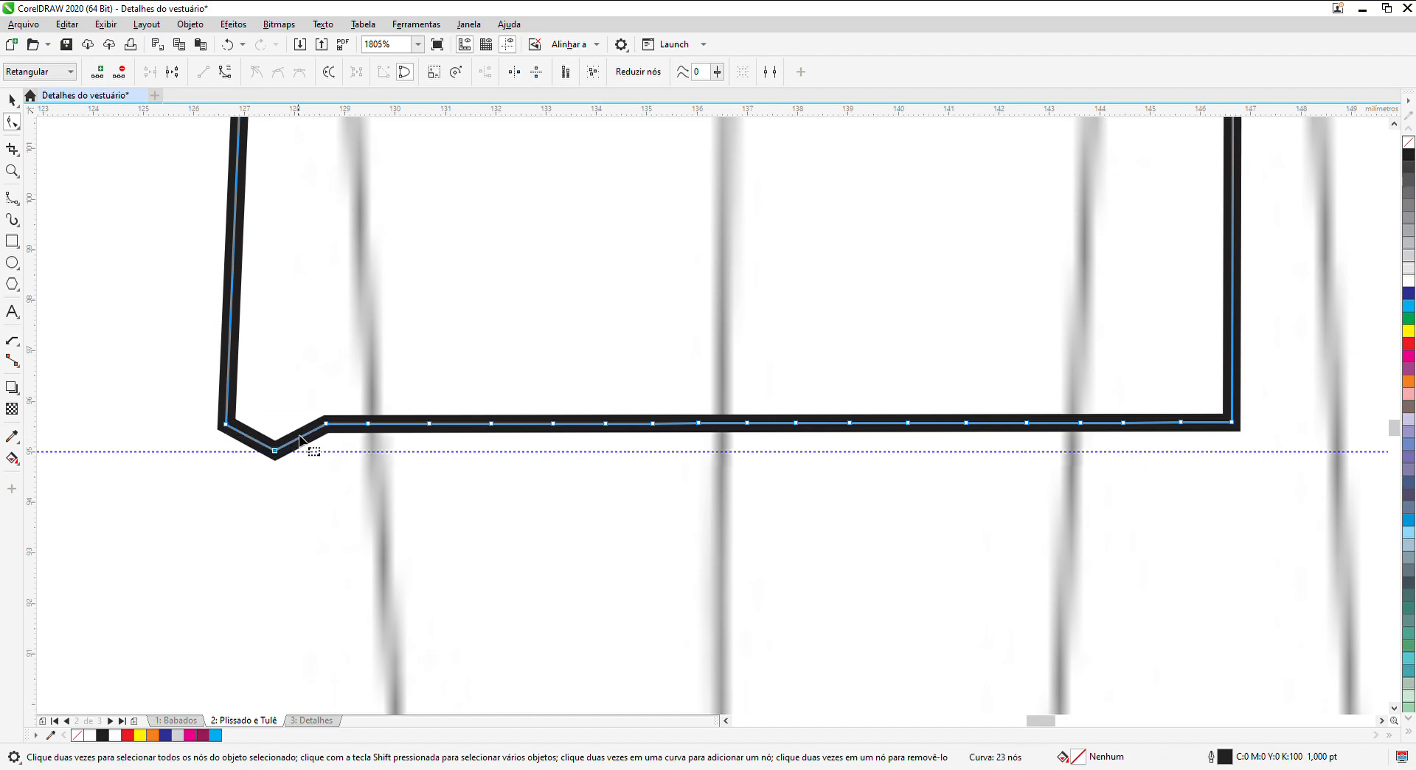
left_click_drag(368, 423, 382, 452)
left_click_drag(491, 424, 498, 454)
left_click_drag(606, 424, 612, 457)
left_click_drag(698, 424, 711, 454)
left_click_drag(796, 423, 804, 454)
left_click_drag(908, 423, 913, 457)
left_click_drag(1029, 428, 1035, 457)
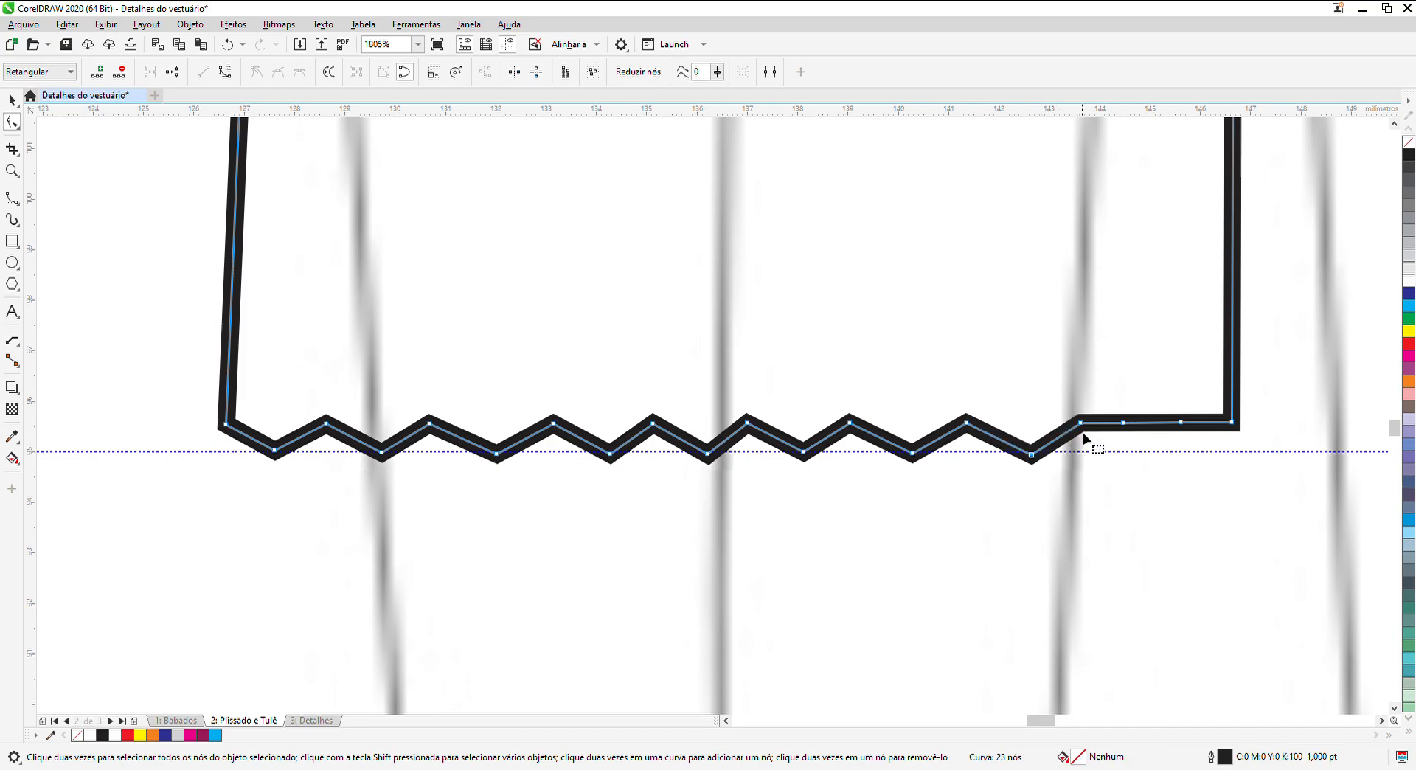
left_click_drag(1128, 434, 1130, 453)
left_click_drag(1242, 429, 1241, 457)
Step: Duplicate the zigzag half-skirt, mirror the copy horizontally and place it on the mannequin's other side, overlapping the original at the centre
scroll(1108, 457, "down", 5)
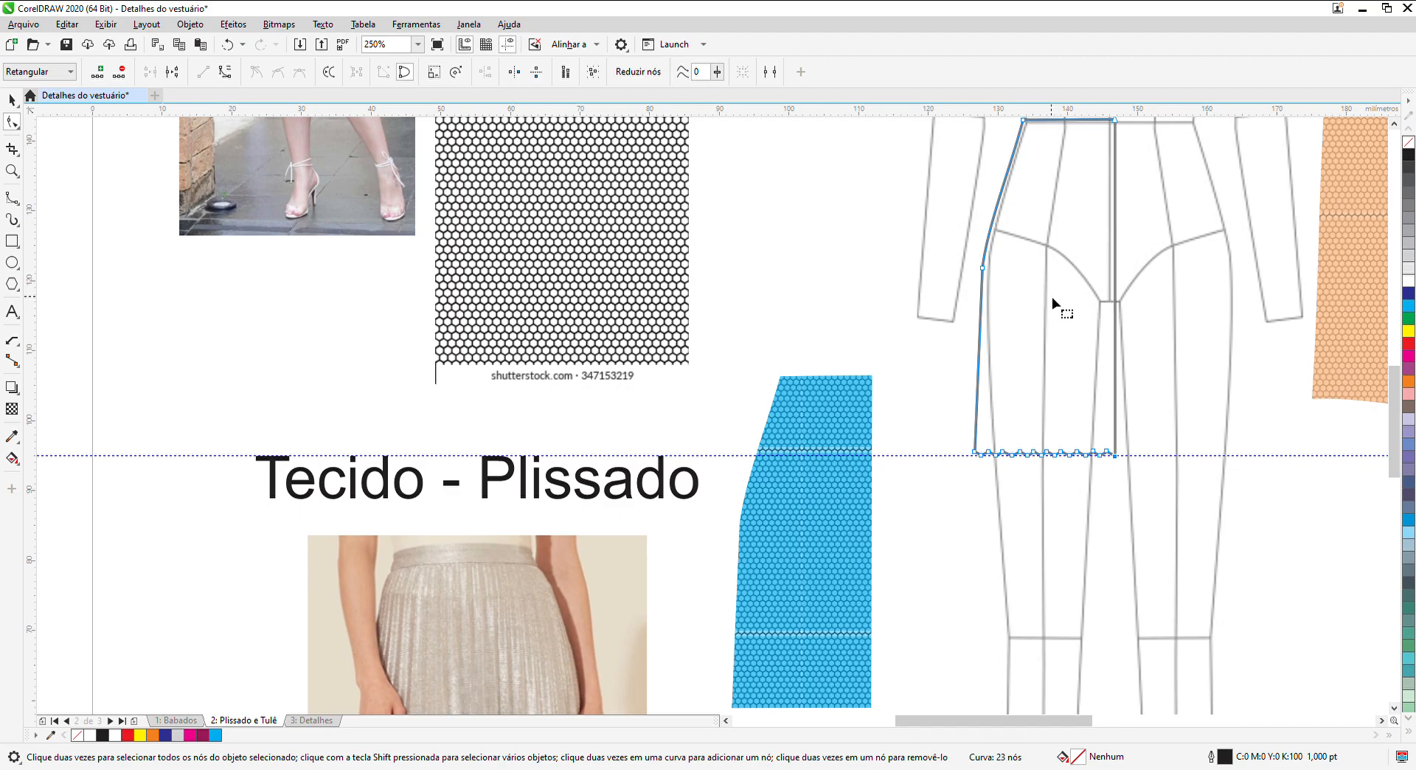
scroll(986, 308, "down", 2)
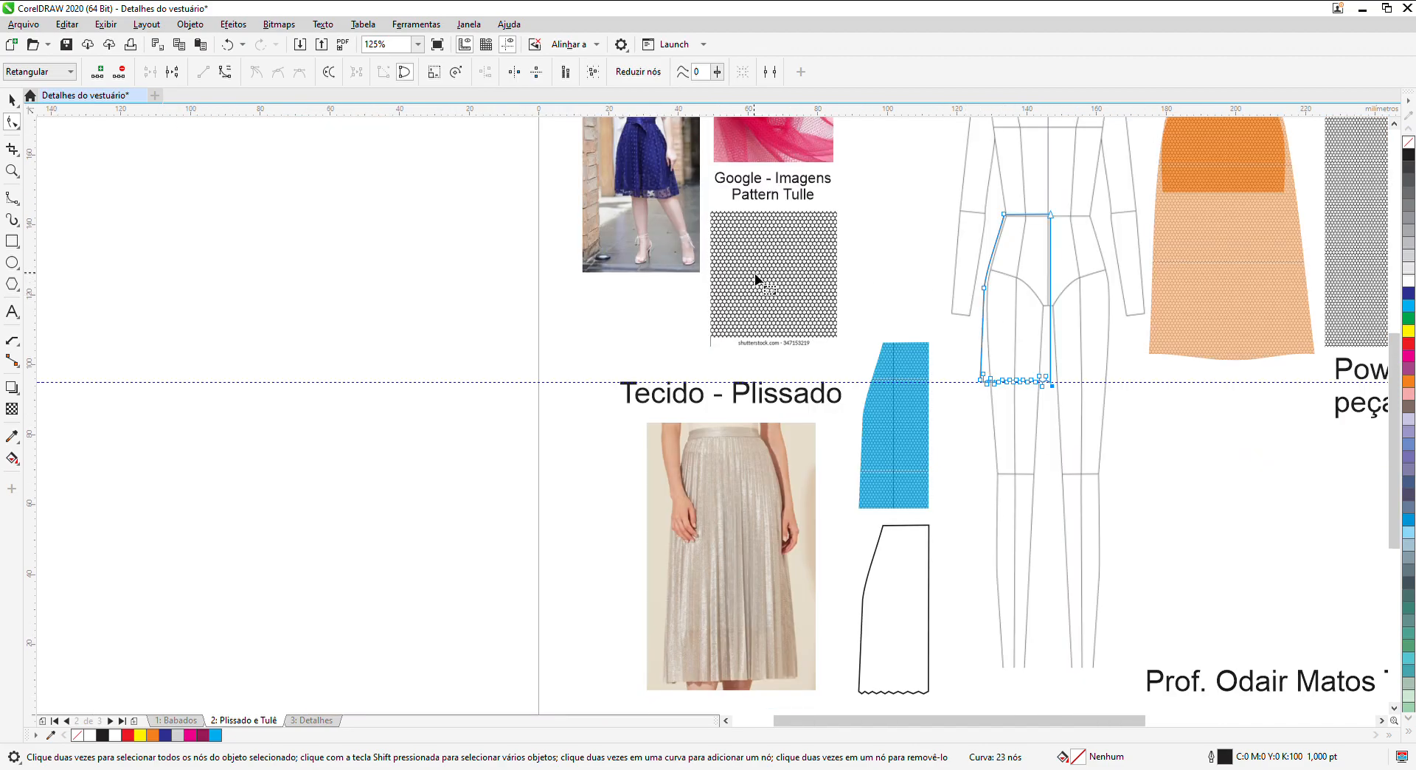
left_click(12, 170)
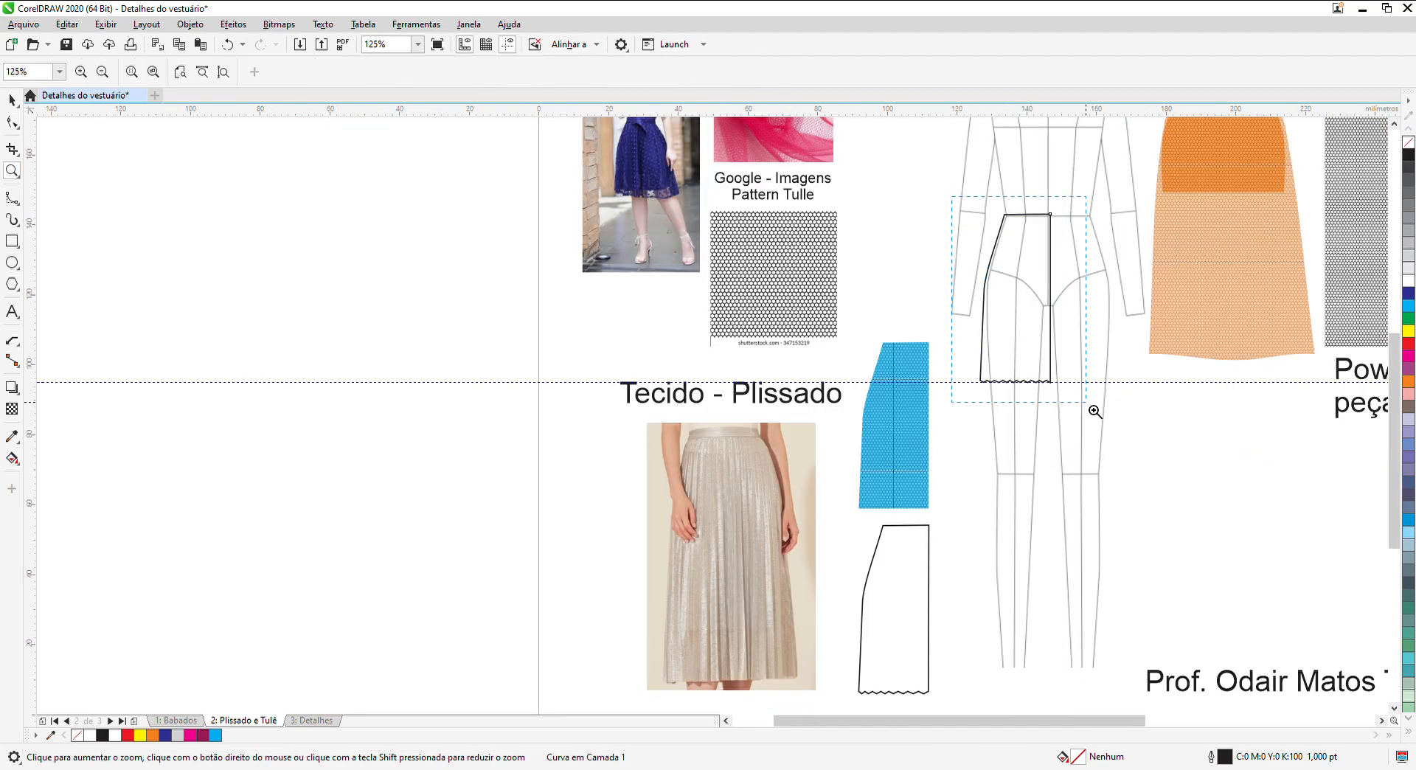
left_click_drag(1093, 409, 1093, 410)
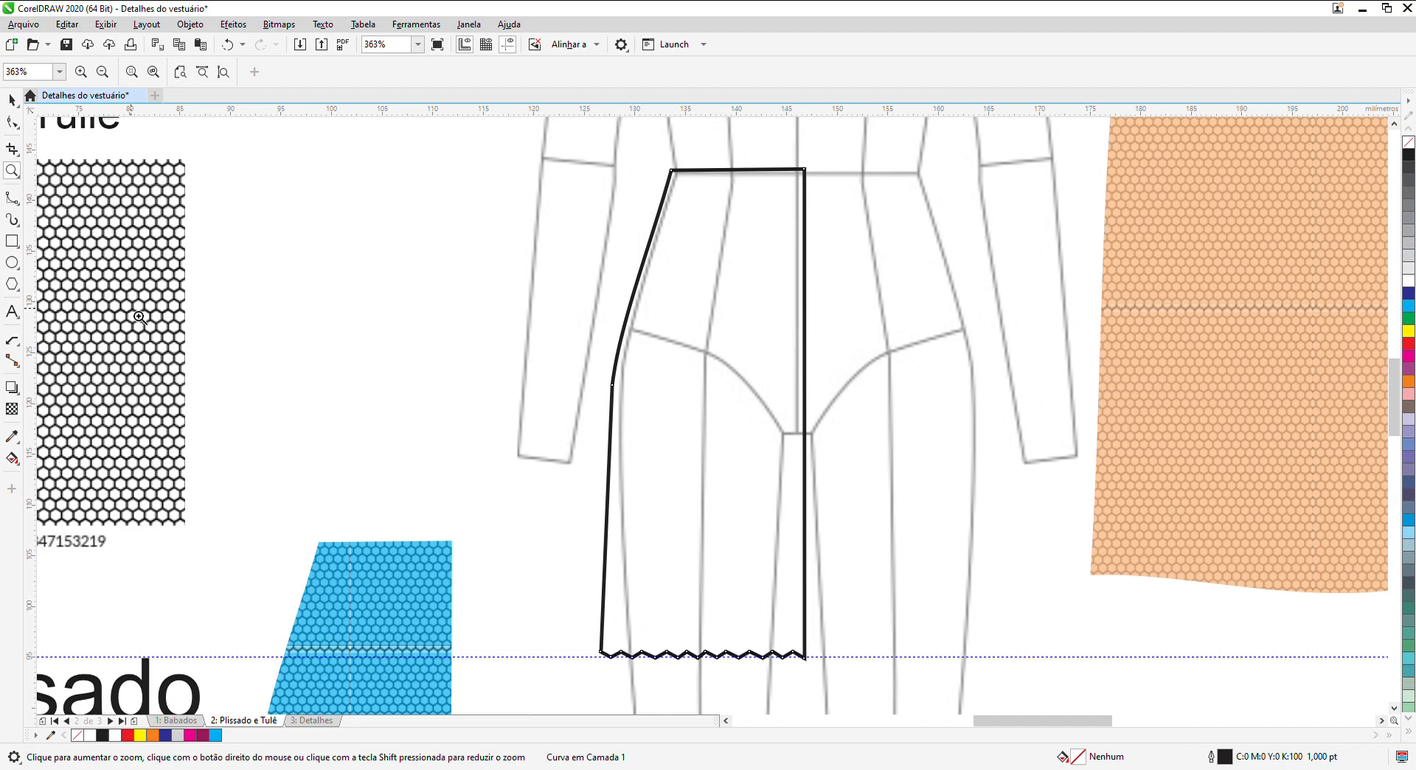
left_click(12, 99)
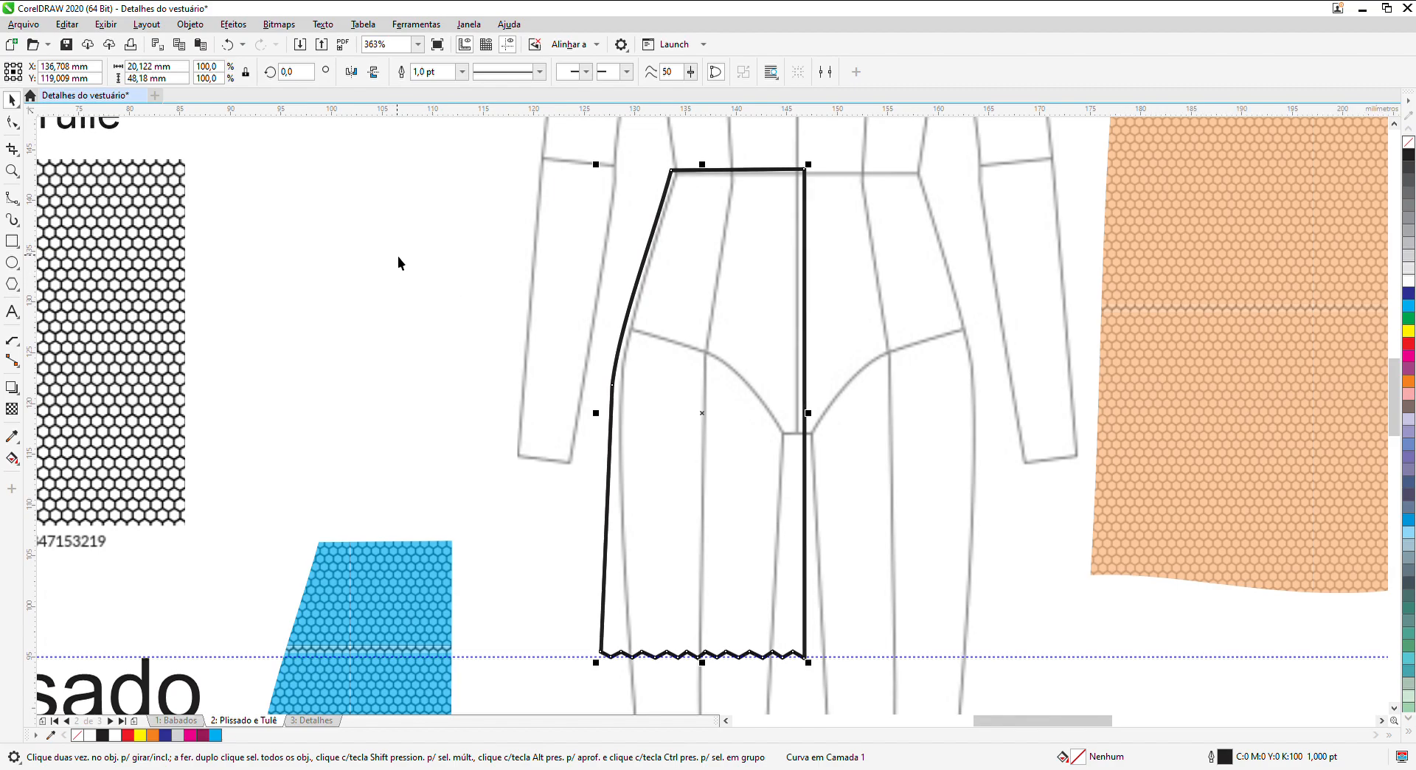
left_click(351, 71)
left_click_drag(709, 433, 894, 438)
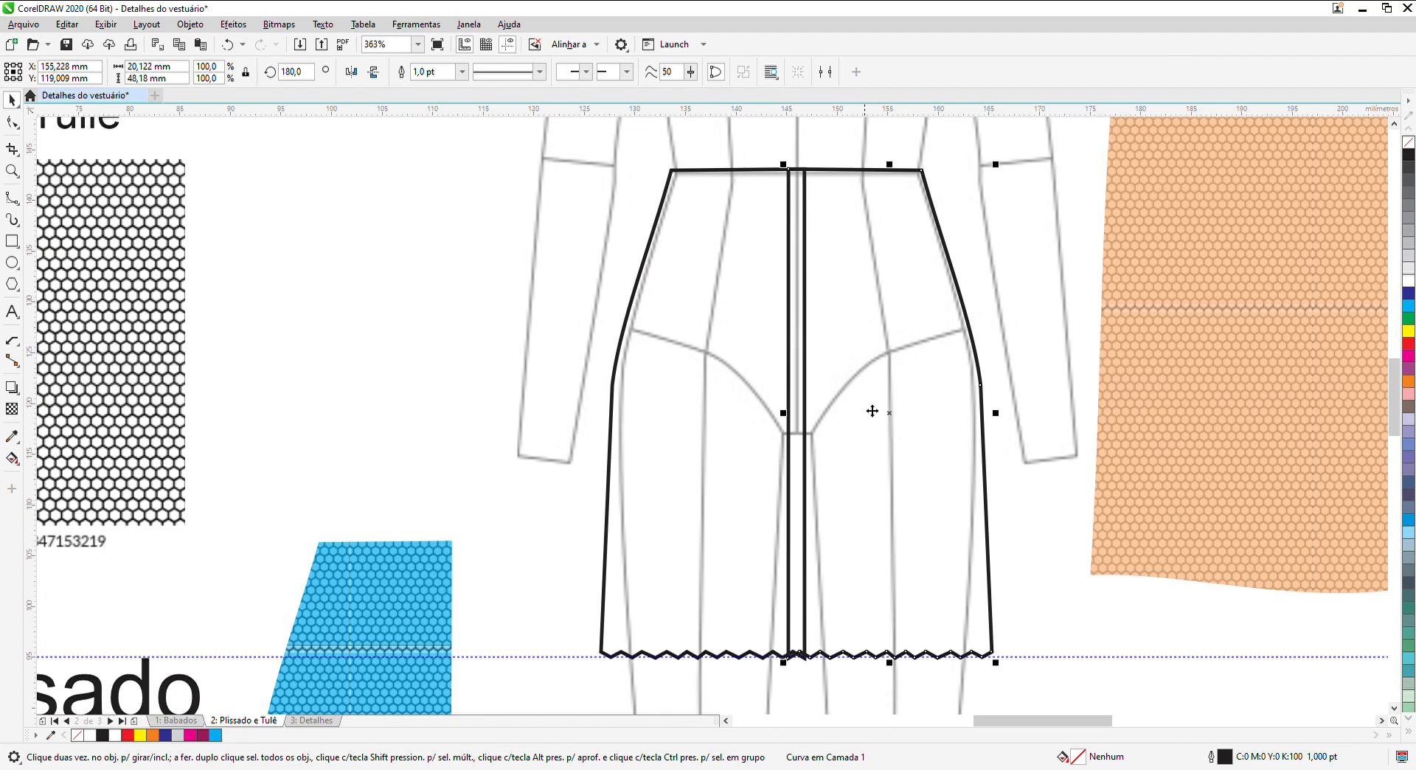
Step: Move the mirrored half's upper centre node onto the mannequin's centre line at the waist
left_click(15, 125)
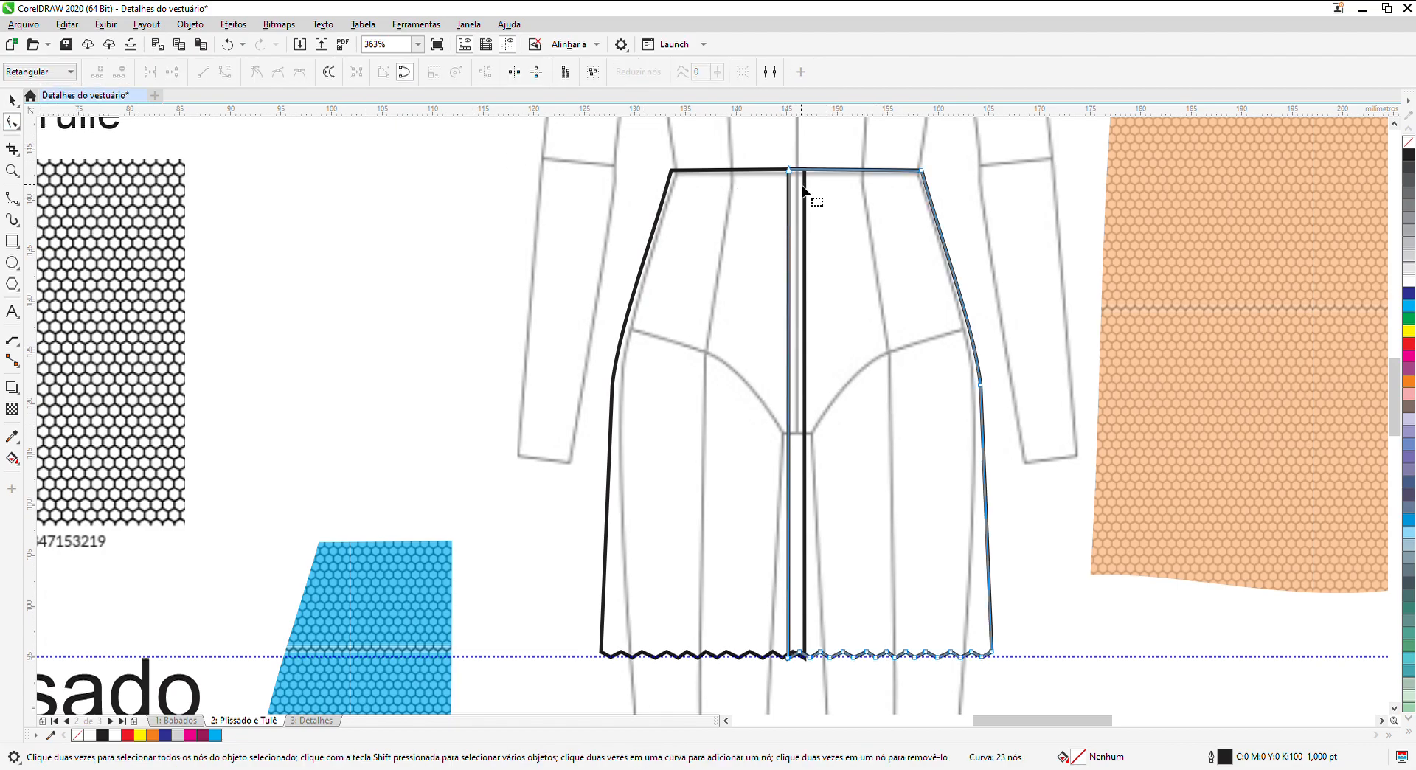
scroll(803, 186, "up", 2)
left_click(790, 171)
left_click_drag(791, 173, 808, 172)
scroll(807, 172, "down", 2)
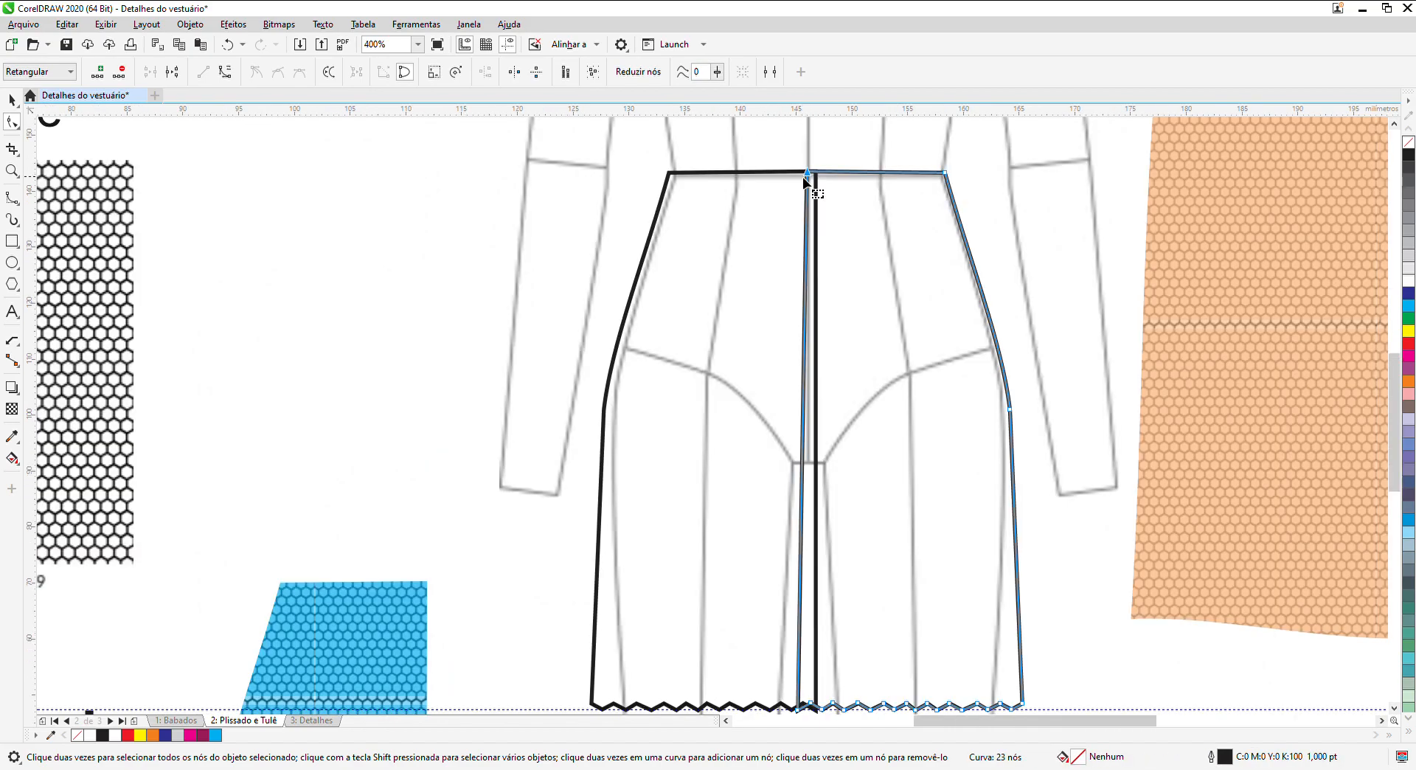
scroll(804, 178, "down", 1)
Step: Delete the mirrored half's lower centre node and fit its next two hem nodes onto the original half's zigzag
scroll(804, 458, "up", 2)
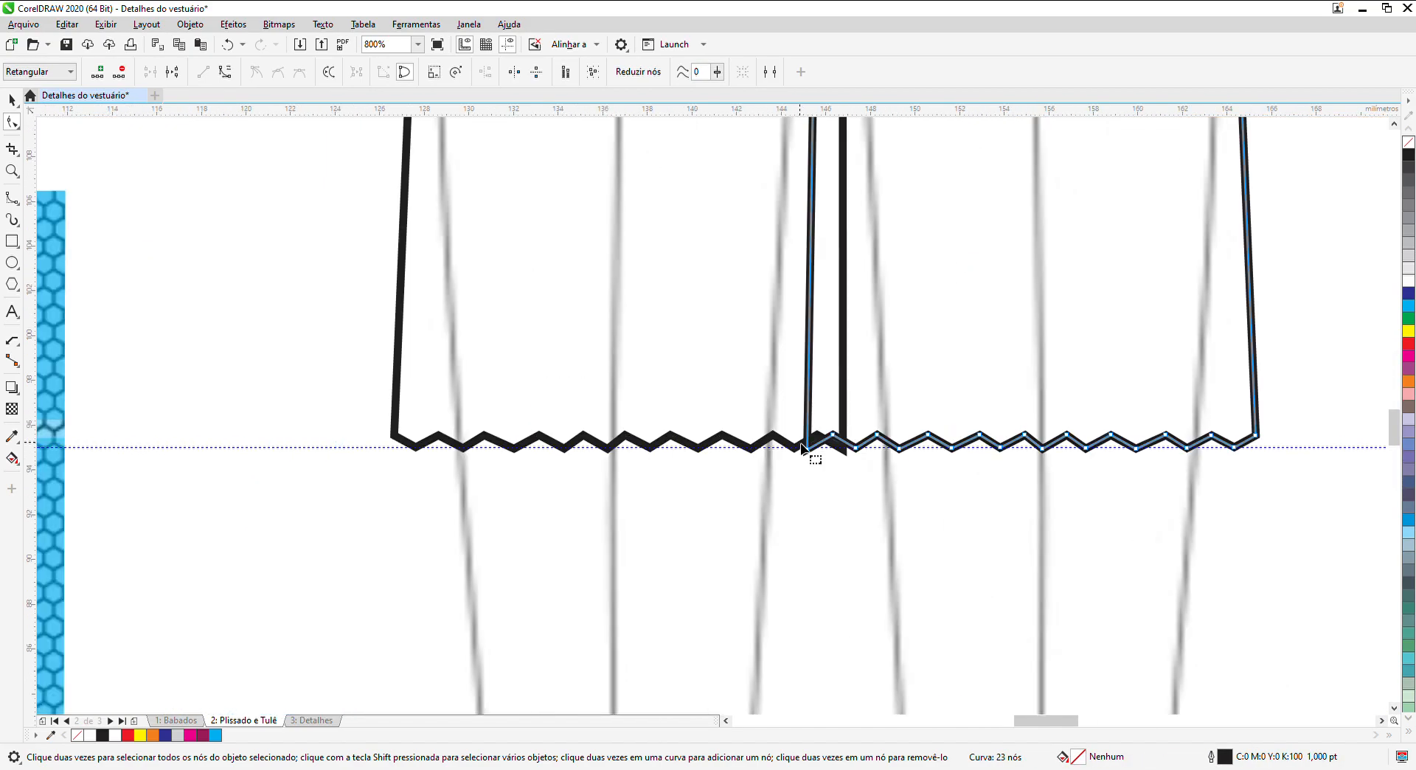
scroll(803, 447, "up", 2)
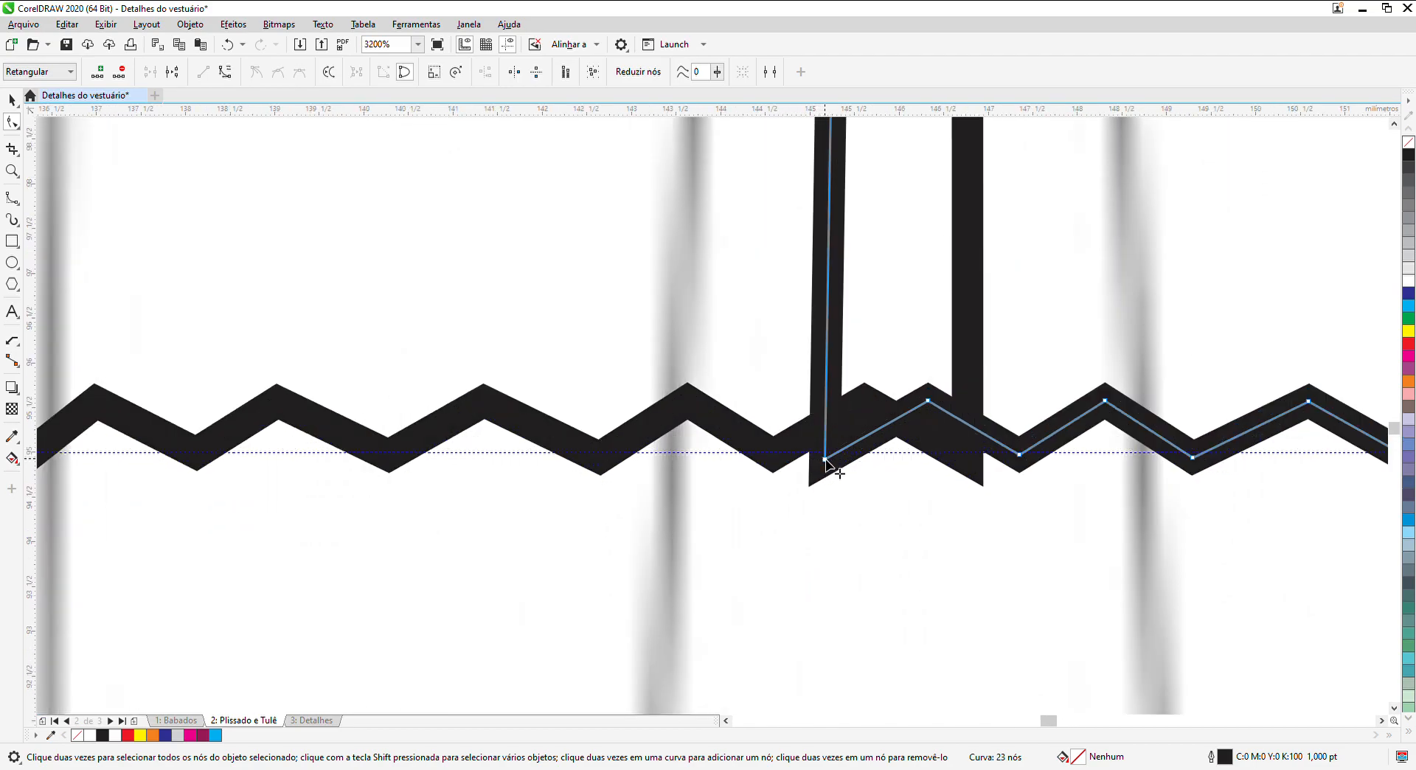
double_click(824, 459)
left_click_drag(928, 401, 913, 428)
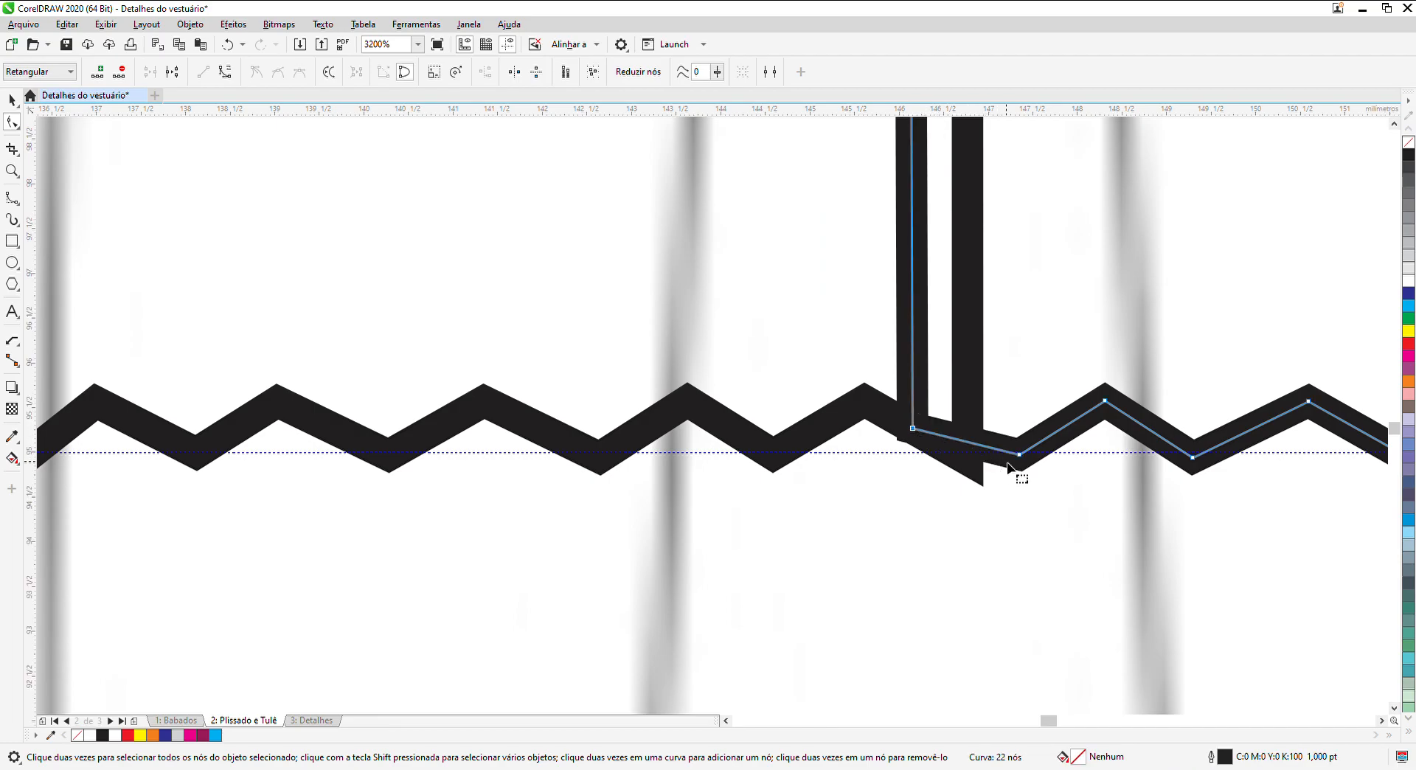
left_click_drag(1021, 458, 980, 466)
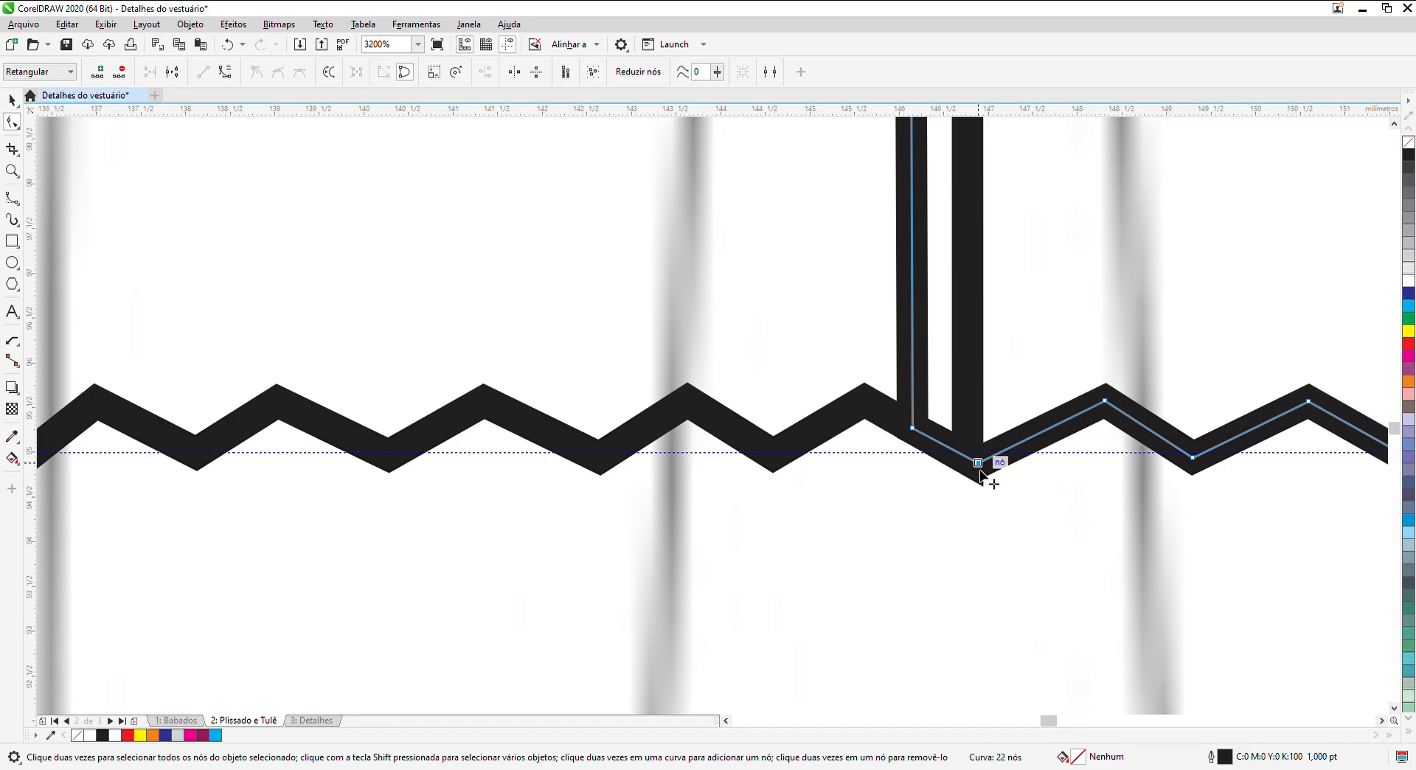
Step: Select both zigzag skirt halves and weld them into a single skirt outline
scroll(980, 471, "down", 8)
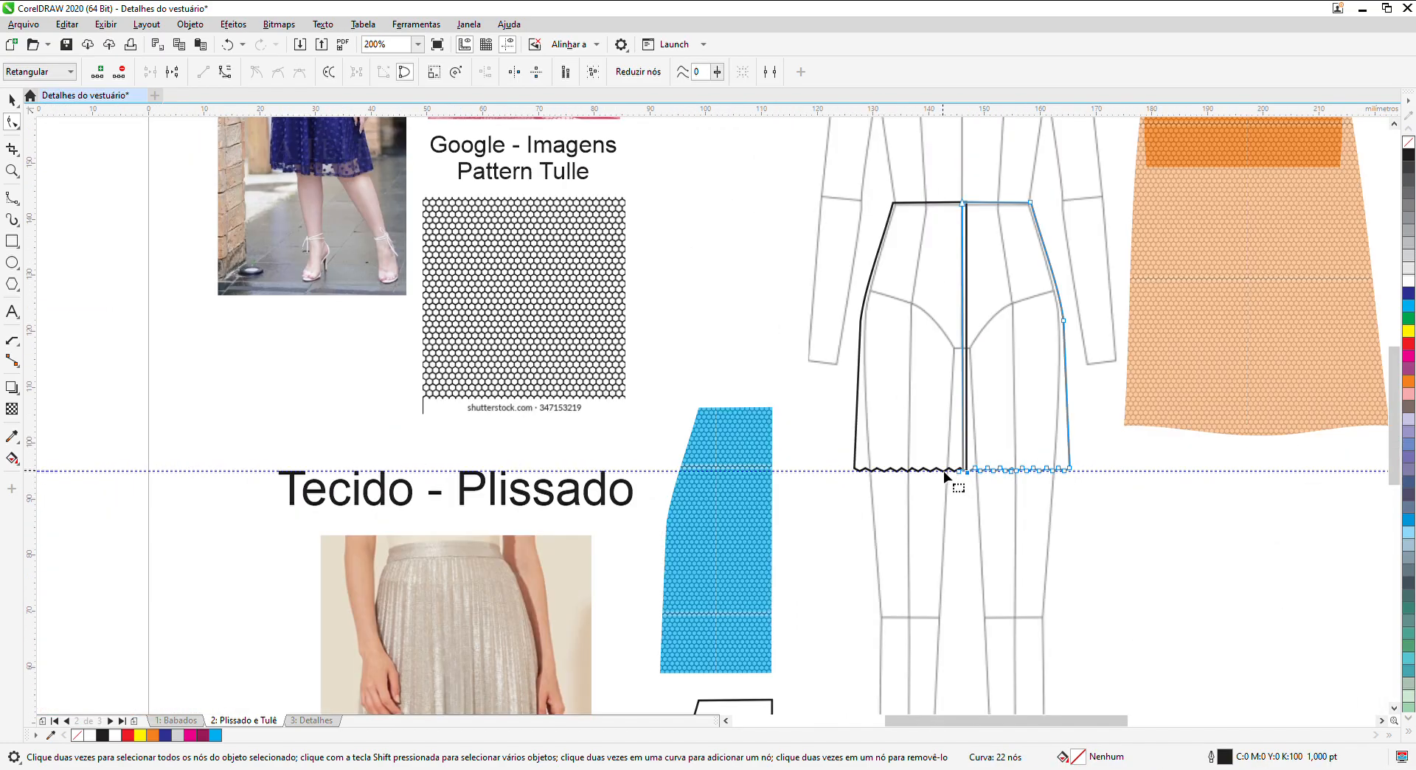
scroll(944, 471, "down", 2)
left_click(12, 99)
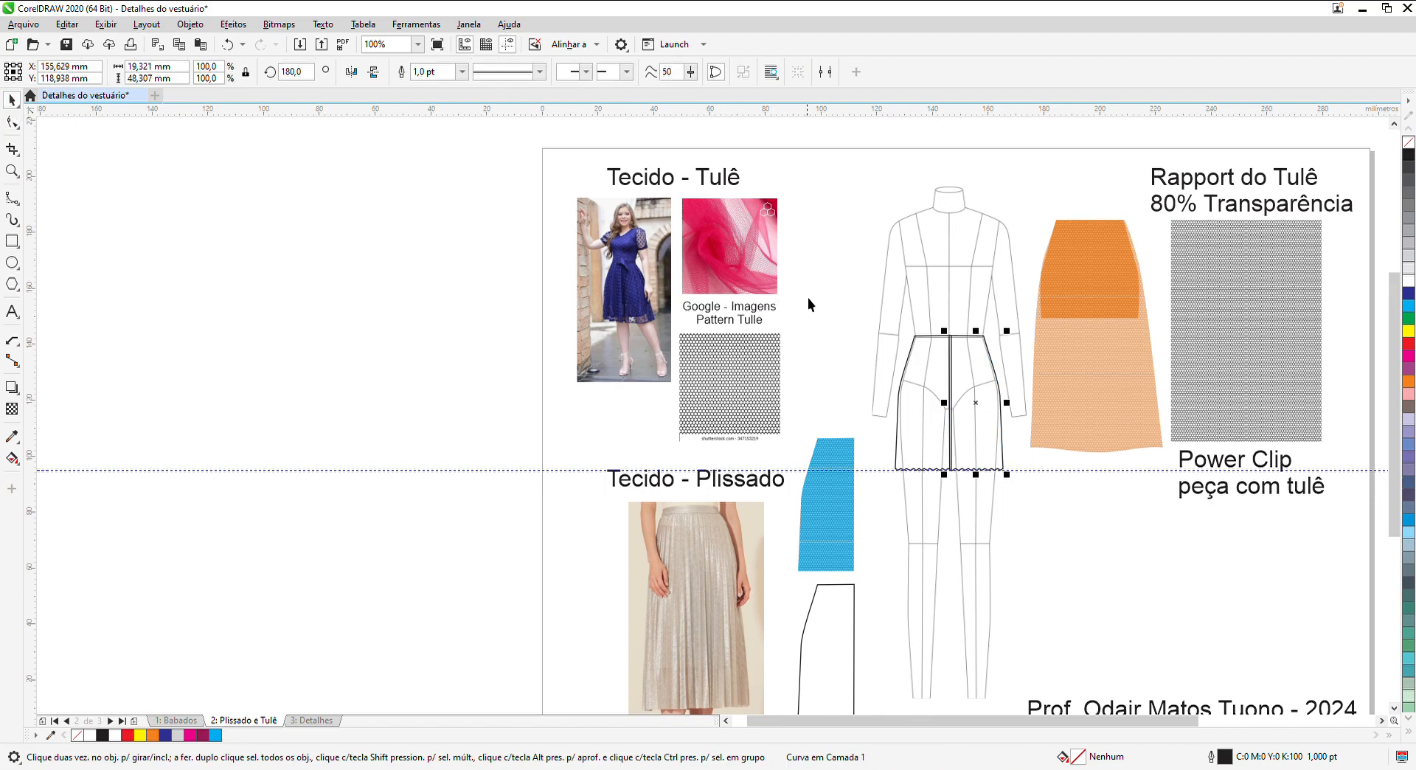
scroll(1042, 514, "up", 1)
left_click_drag(696, 144, 912, 312)
left_click_drag(985, 450, 986, 451)
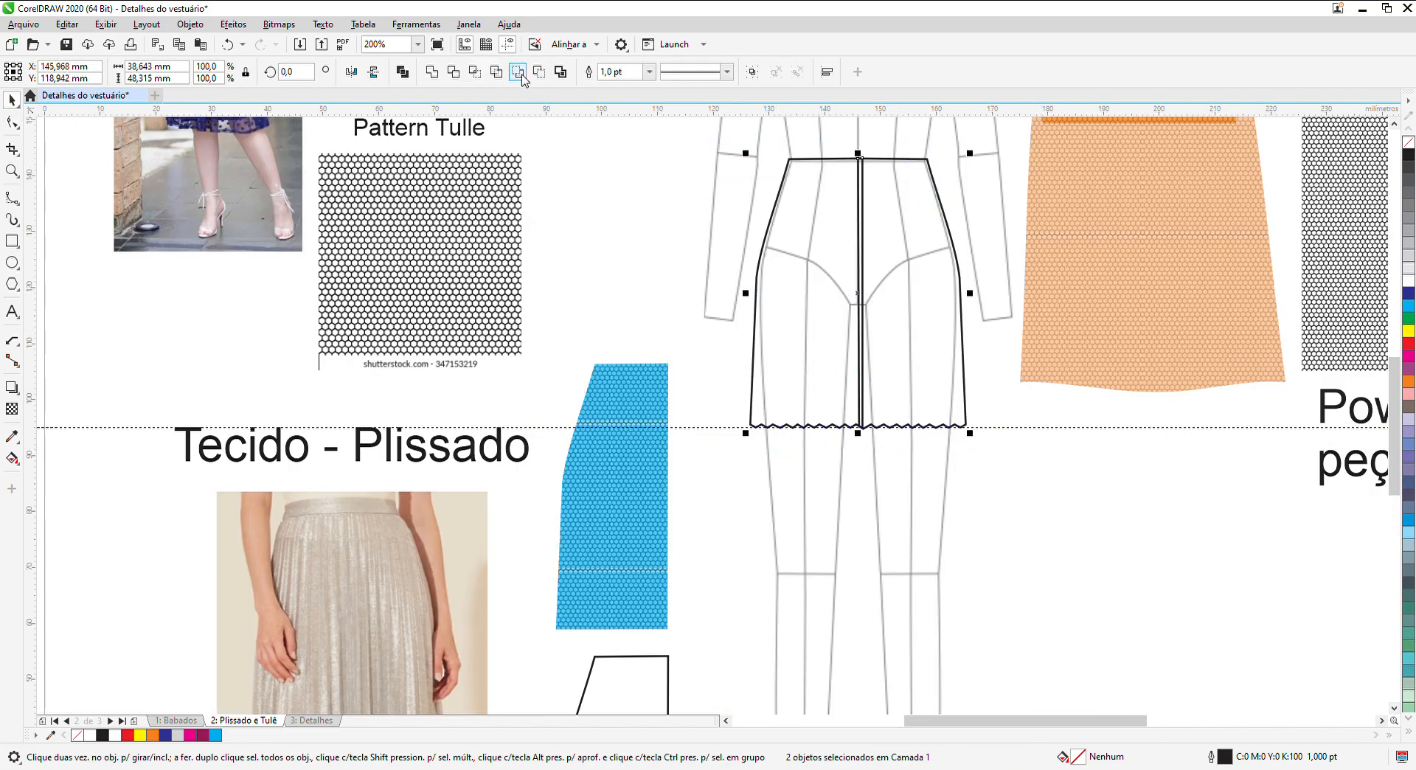
left_click(435, 73)
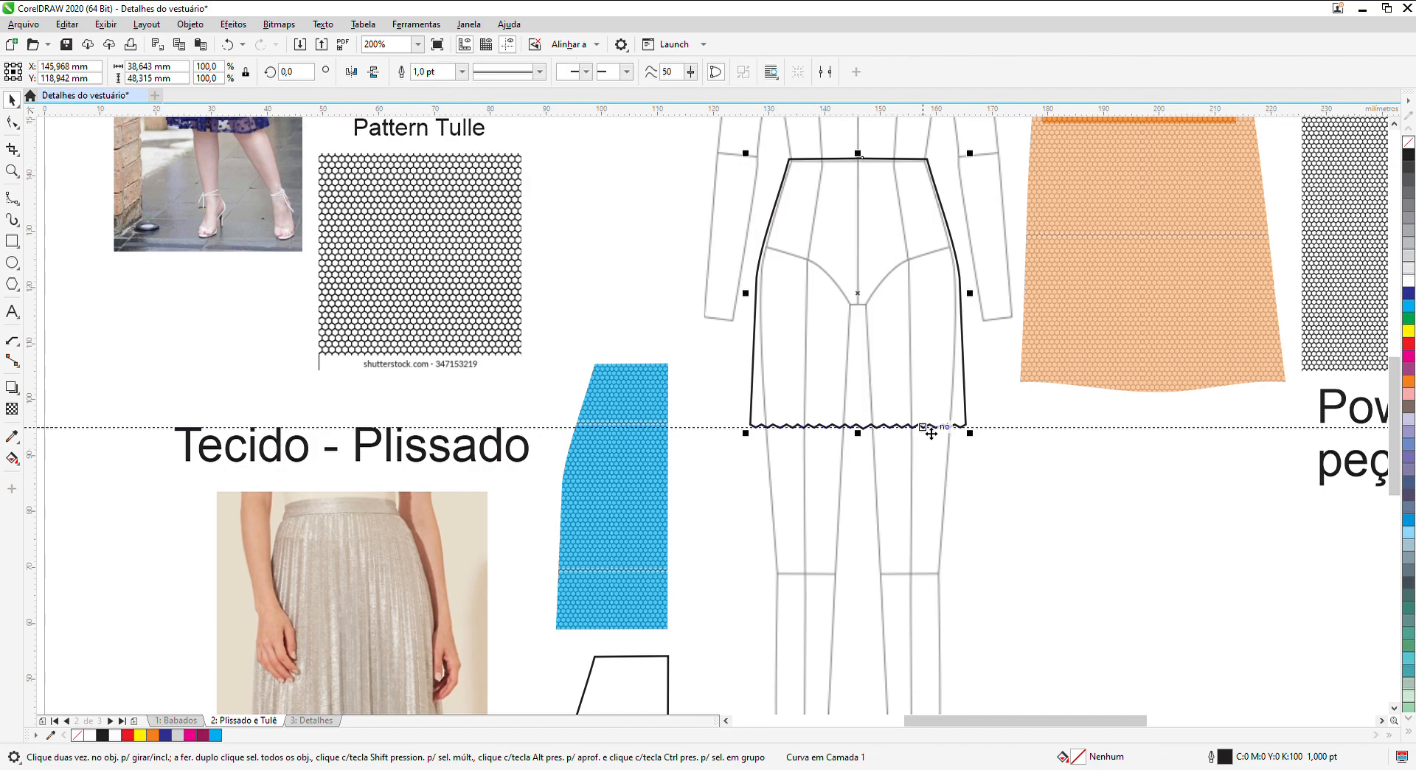
scroll(927, 433, "up", 2)
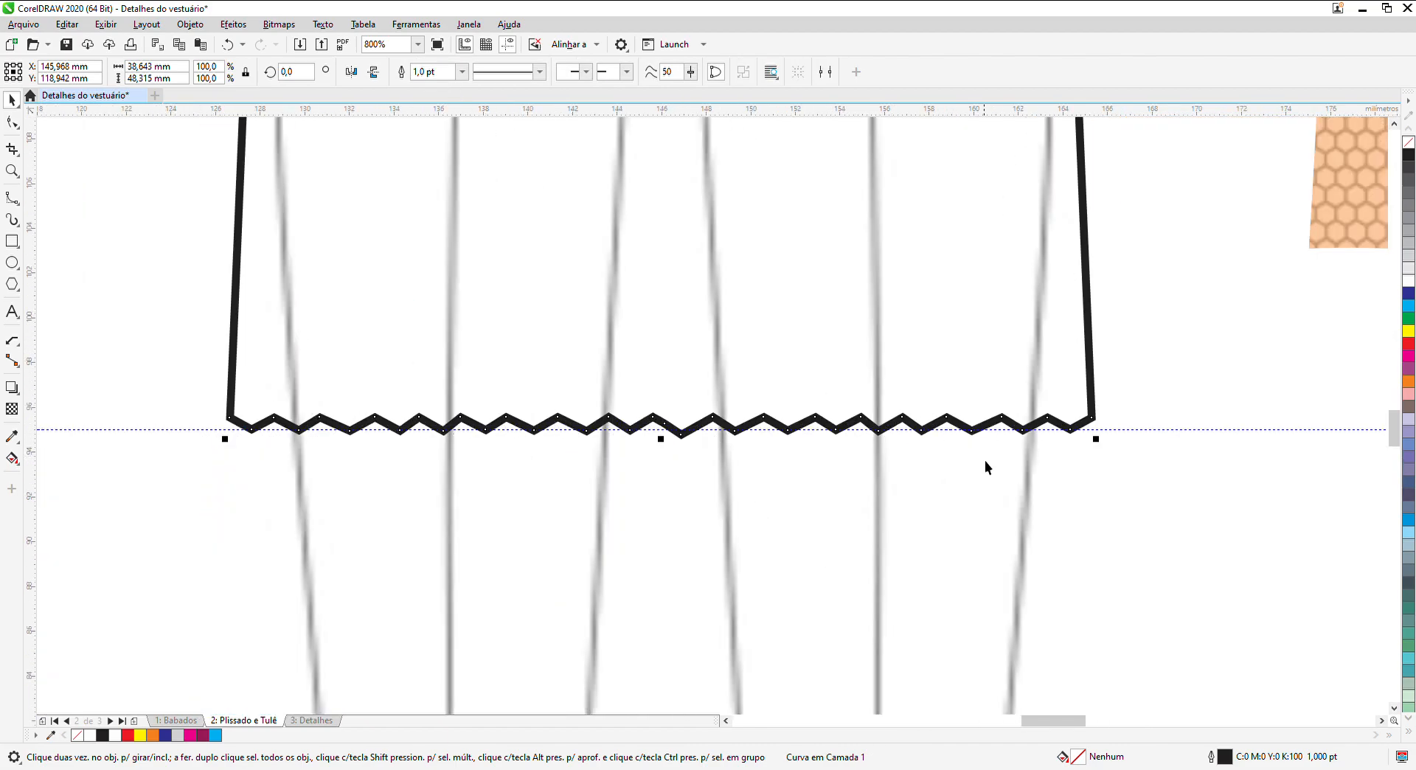
scroll(1028, 466, "down", 1)
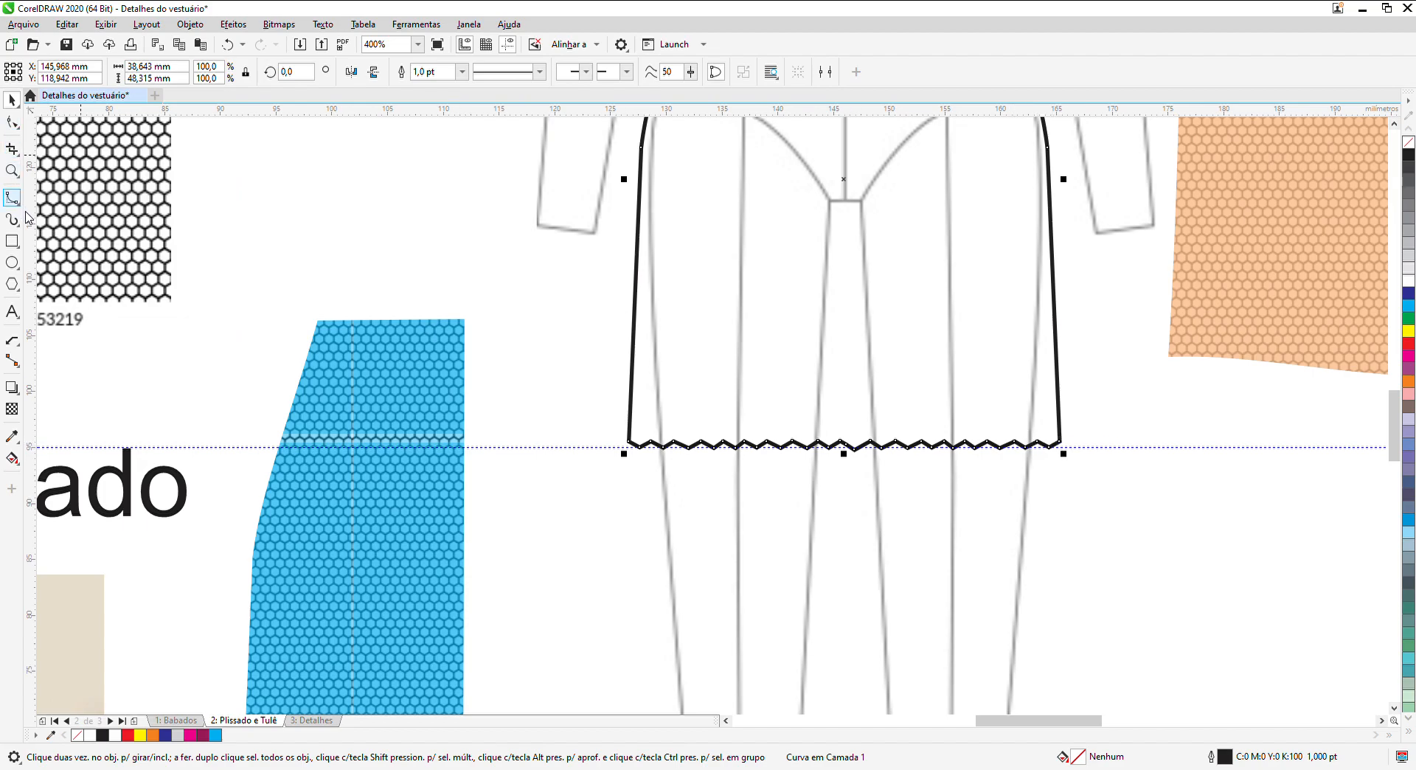
scroll(513, 347, "down", 1)
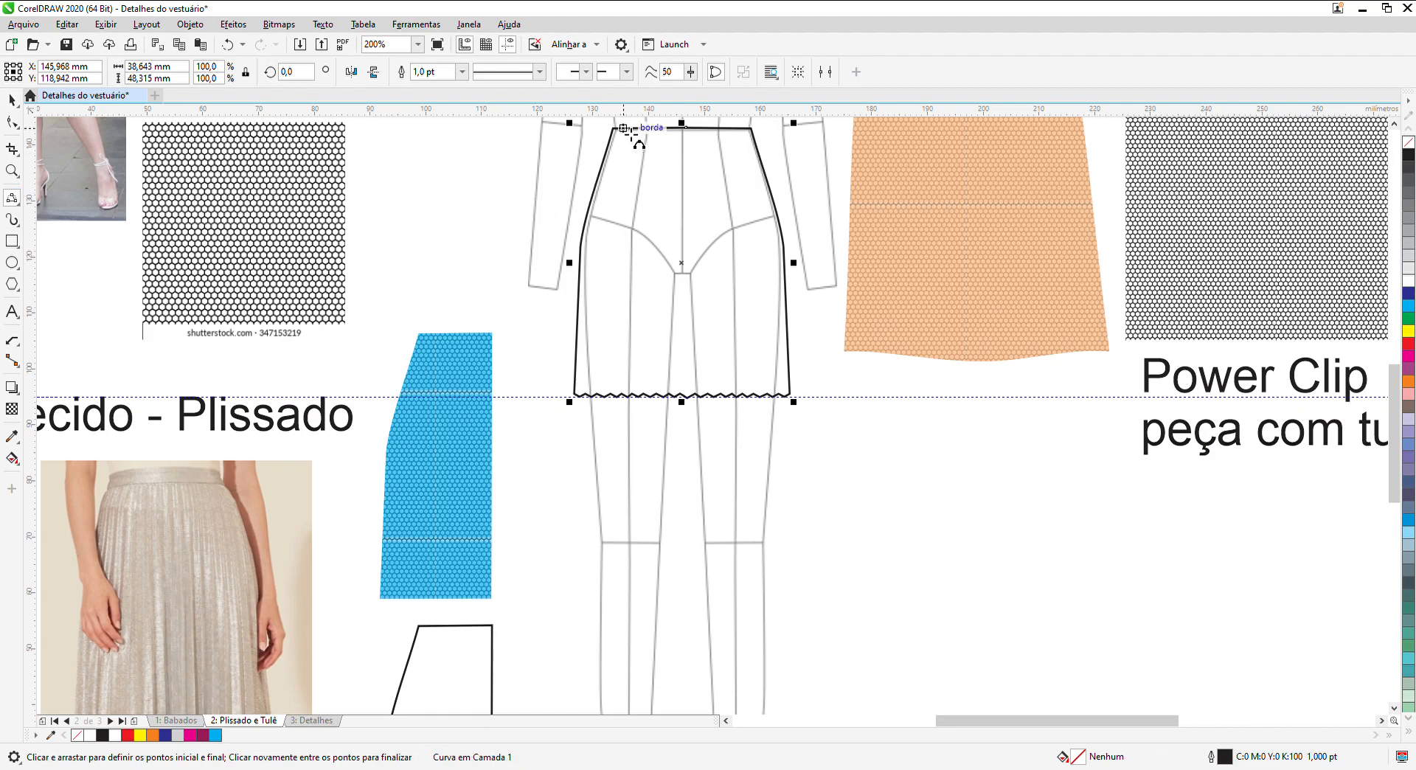
left_click_drag(622, 128, 588, 401)
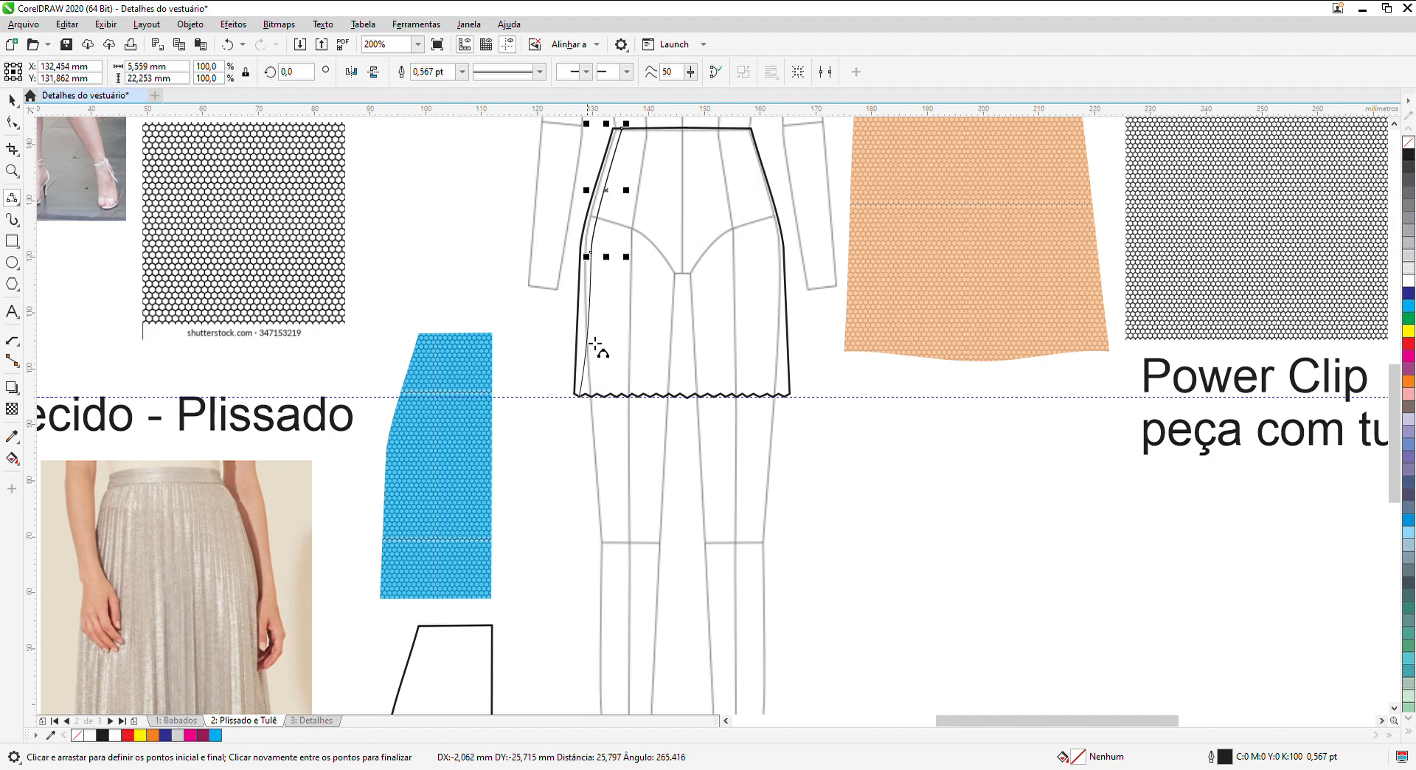
left_click_drag(596, 314, 599, 319)
left_click(12, 101)
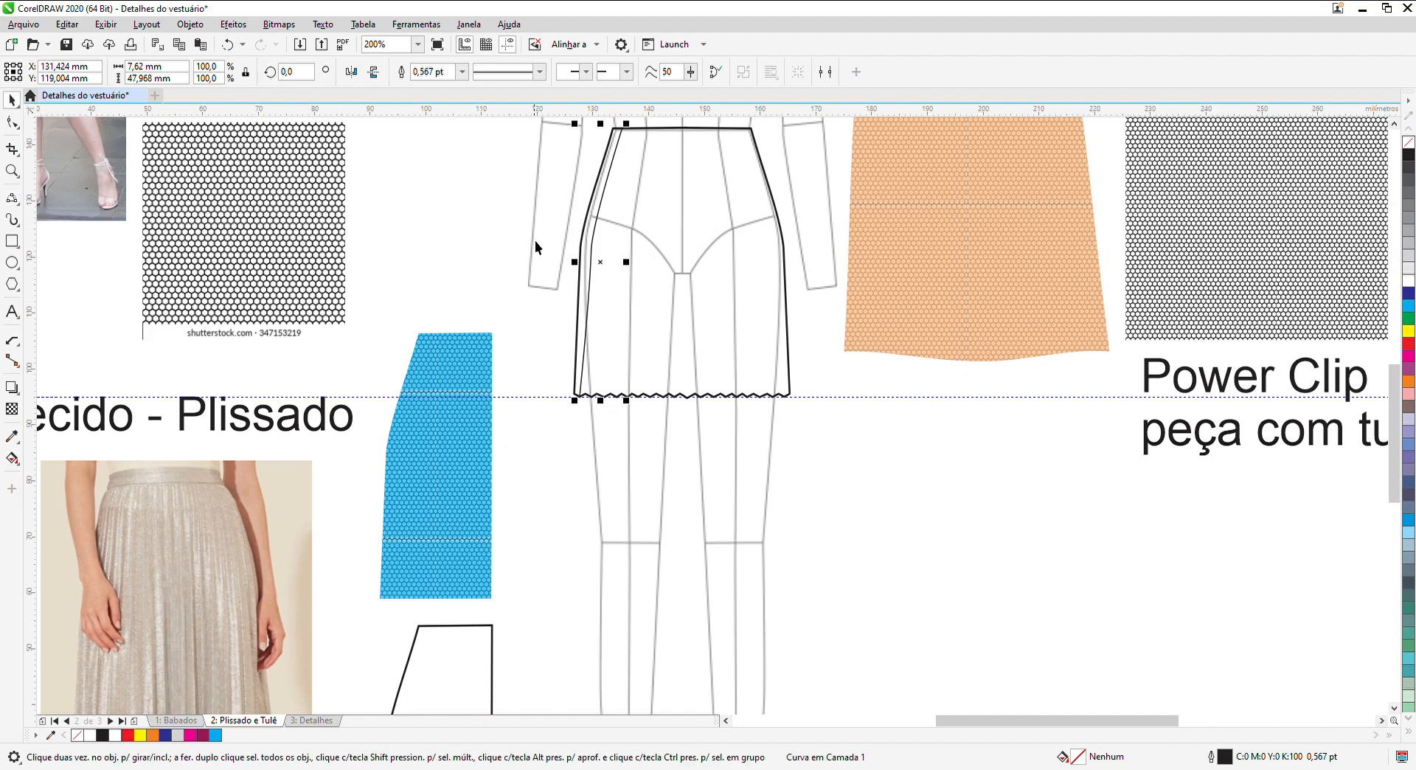
scroll(564, 250, "up", 2)
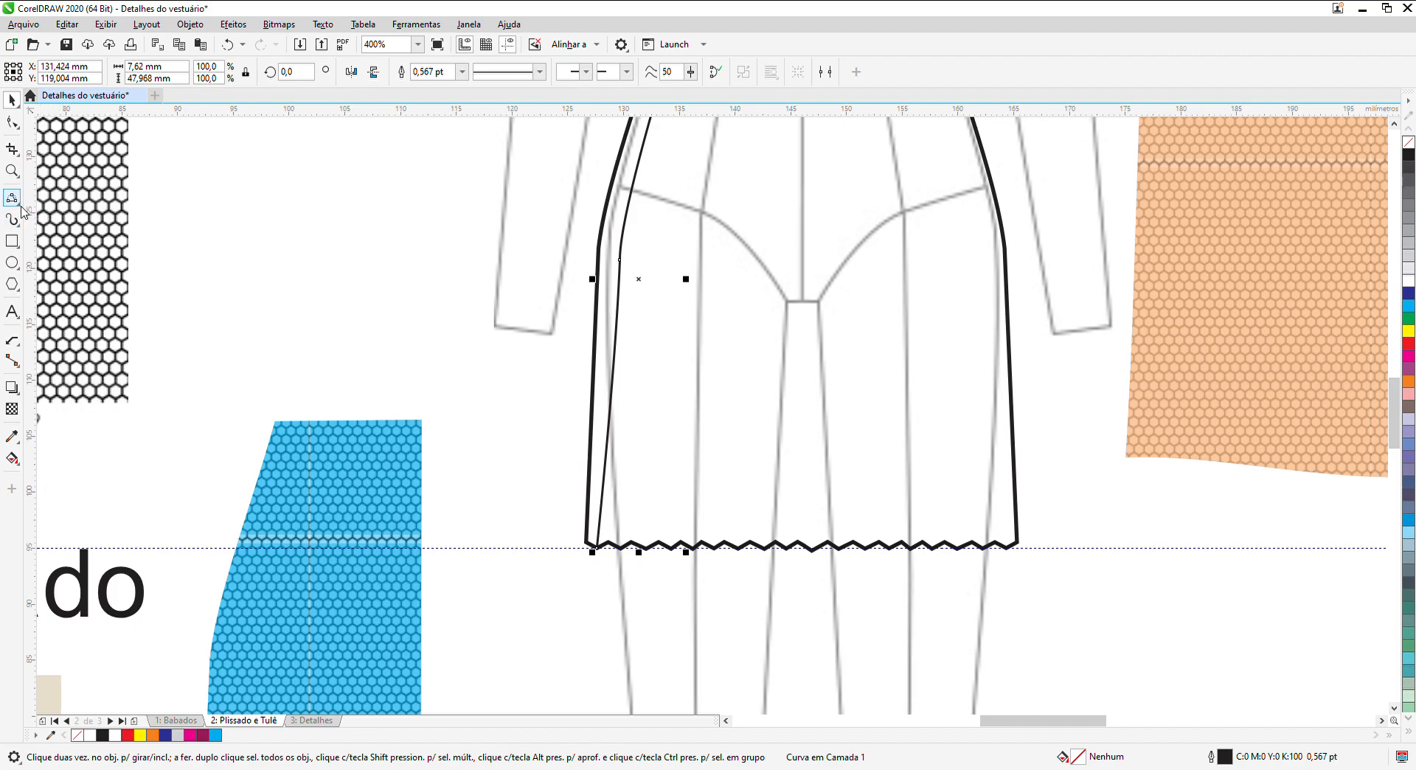
key("Delete")
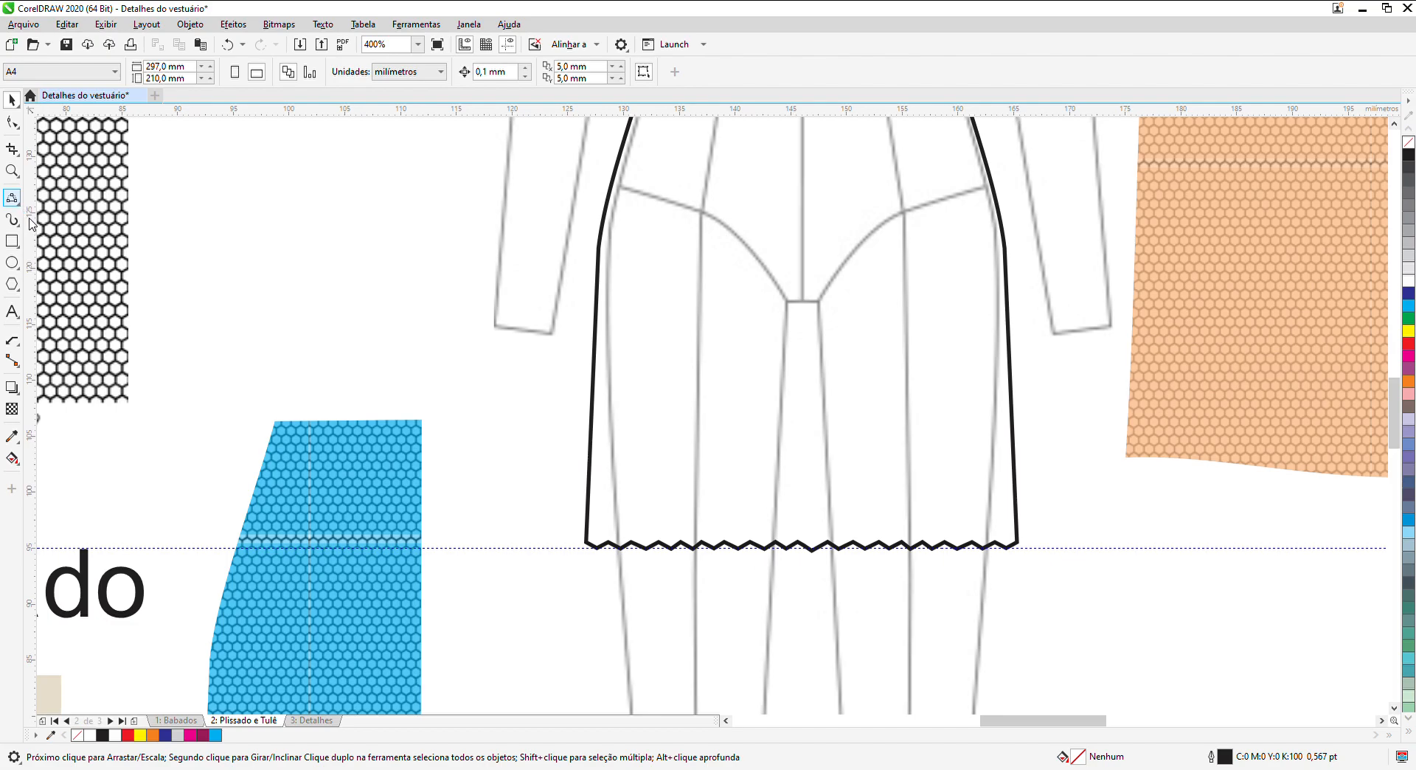
Step: Draw nine straight pleat lines, about 11 to 28 mm tall, up from the zigzag hem points across the skirt's left half
left_click(30, 224)
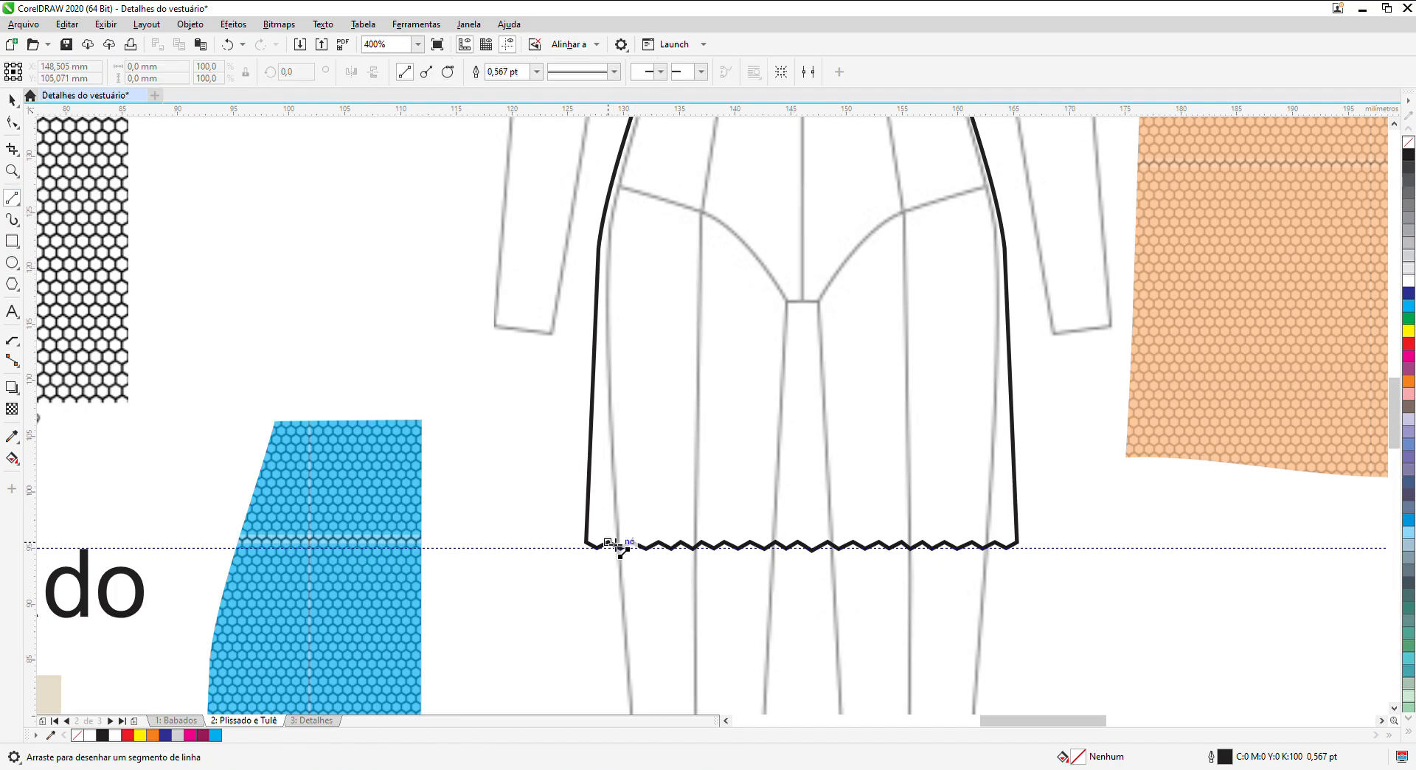
left_click_drag(605, 549, 611, 337)
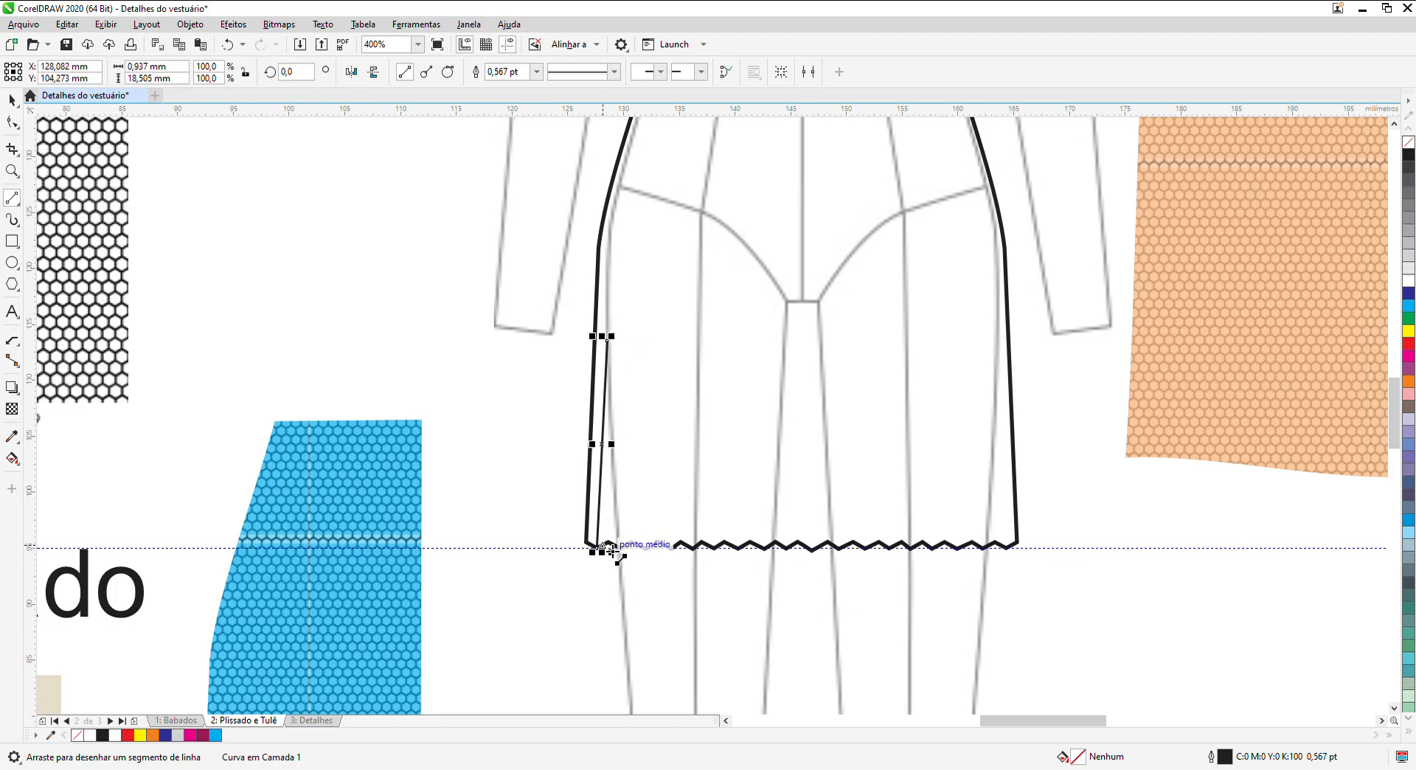
left_click_drag(611, 548, 616, 413)
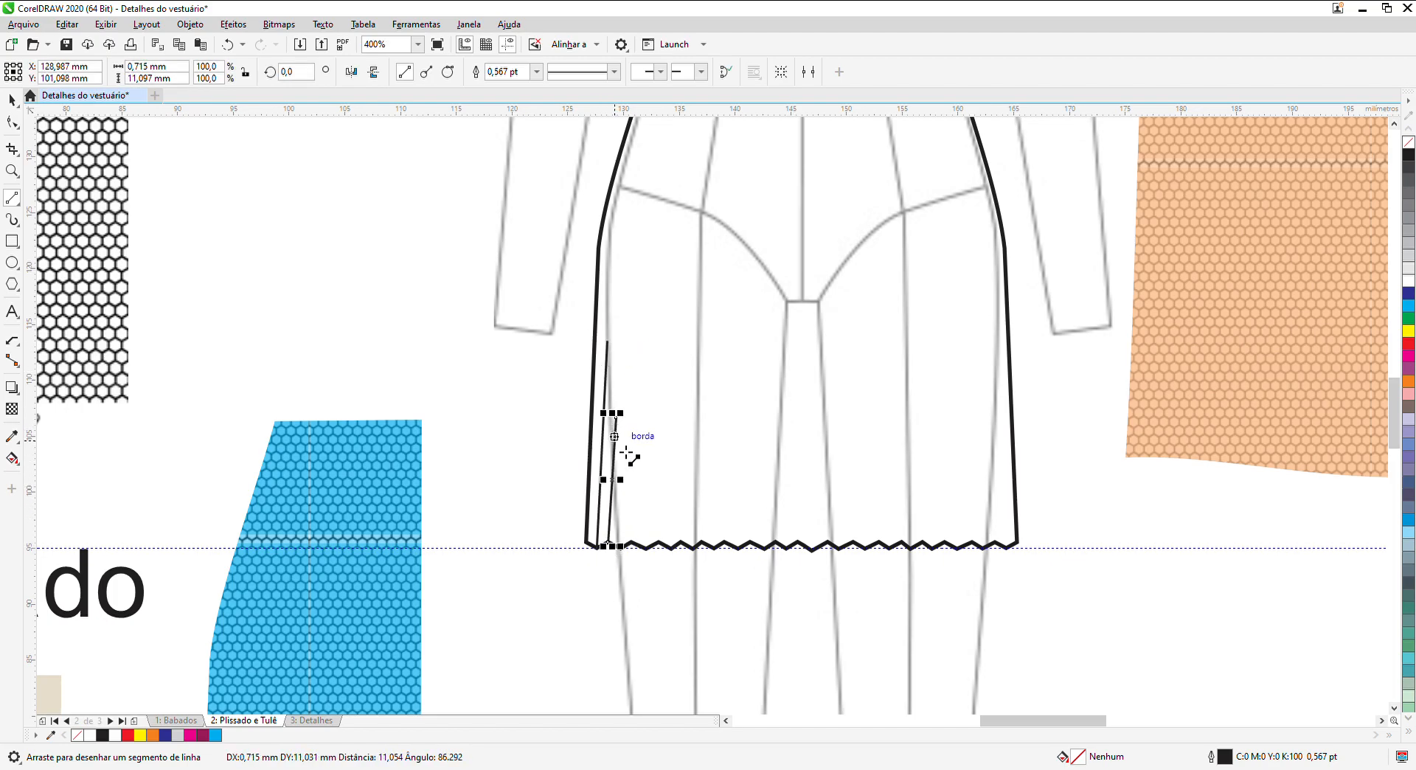
left_click_drag(639, 548, 640, 345)
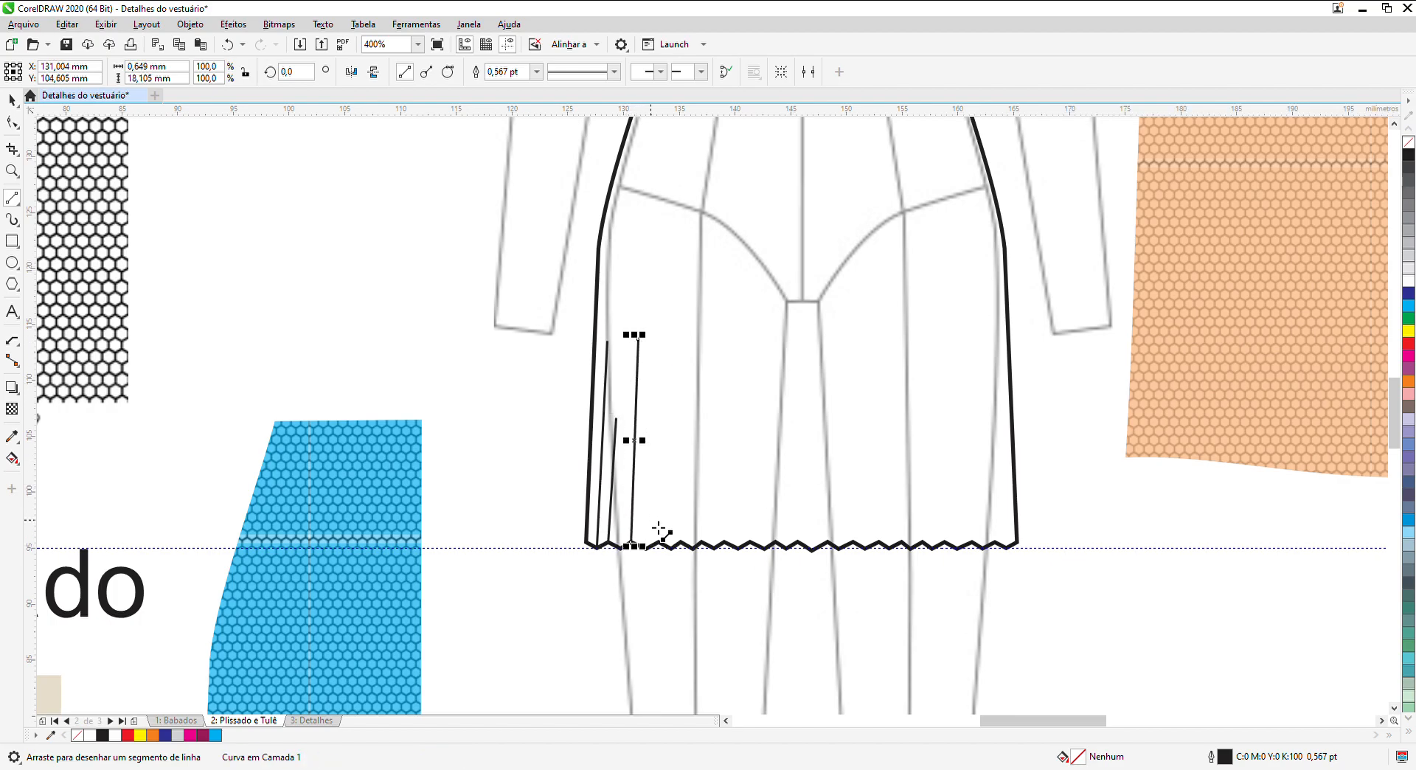
left_click_drag(658, 546, 658, 313)
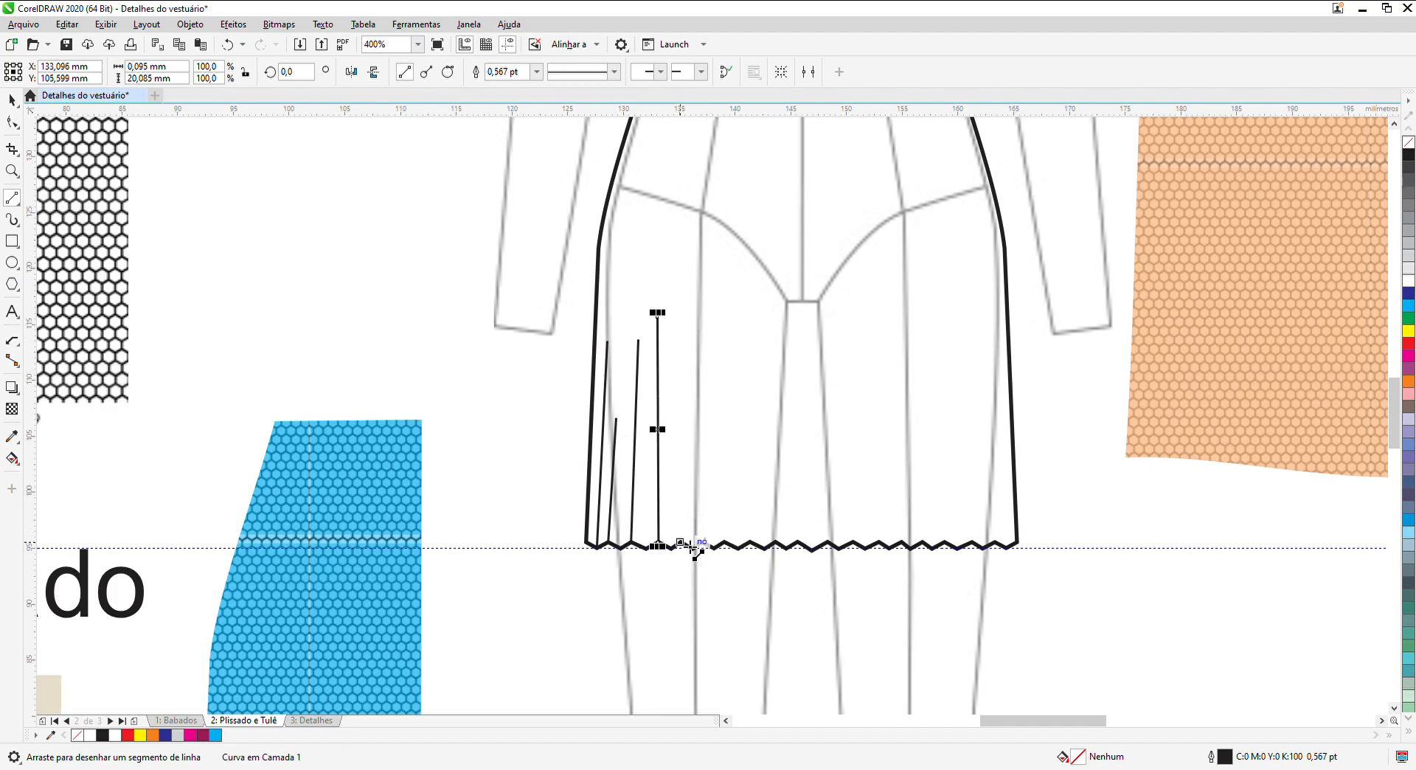
left_click_drag(680, 545, 680, 275)
left_click_drag(701, 546, 708, 270)
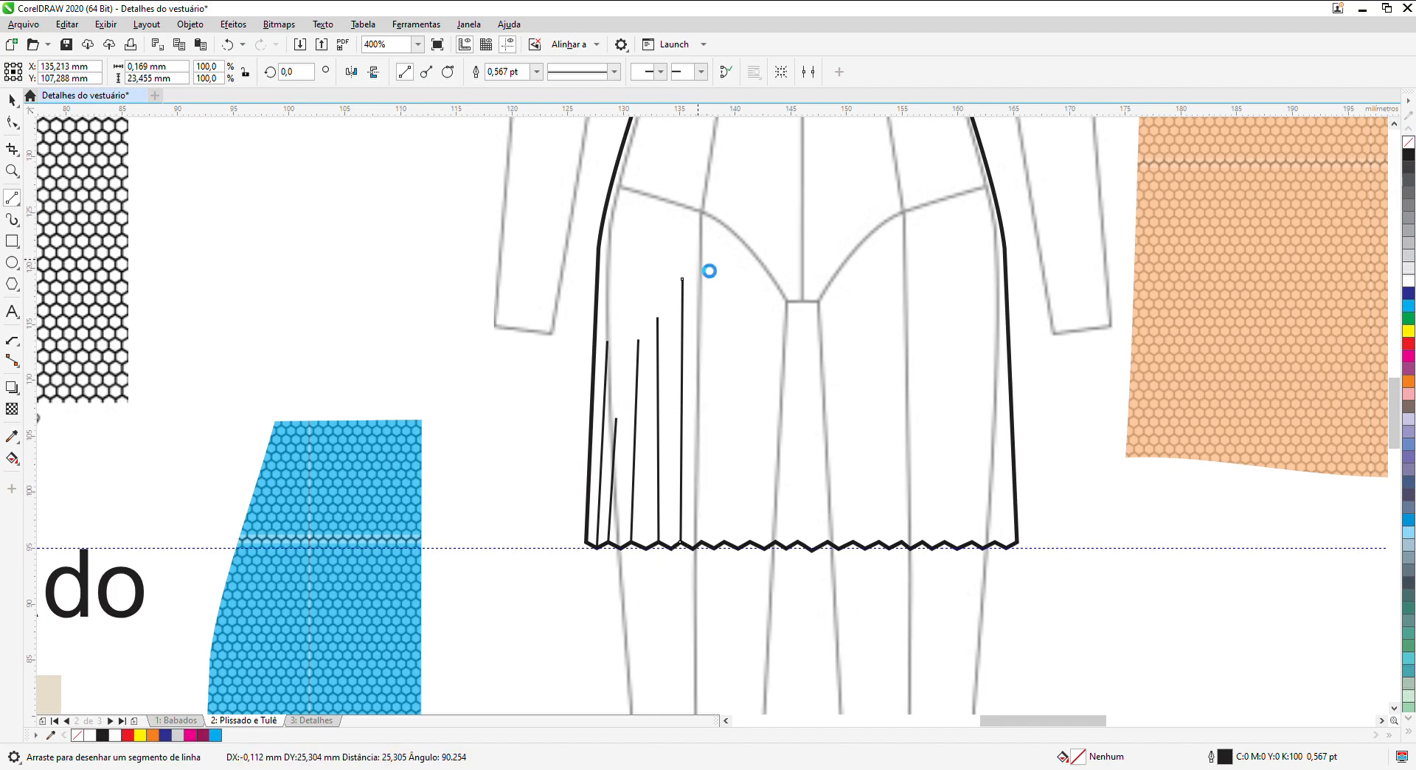
left_click_drag(733, 546, 716, 242)
left_click_drag(750, 544, 749, 243)
left_click_drag(780, 546, 765, 232)
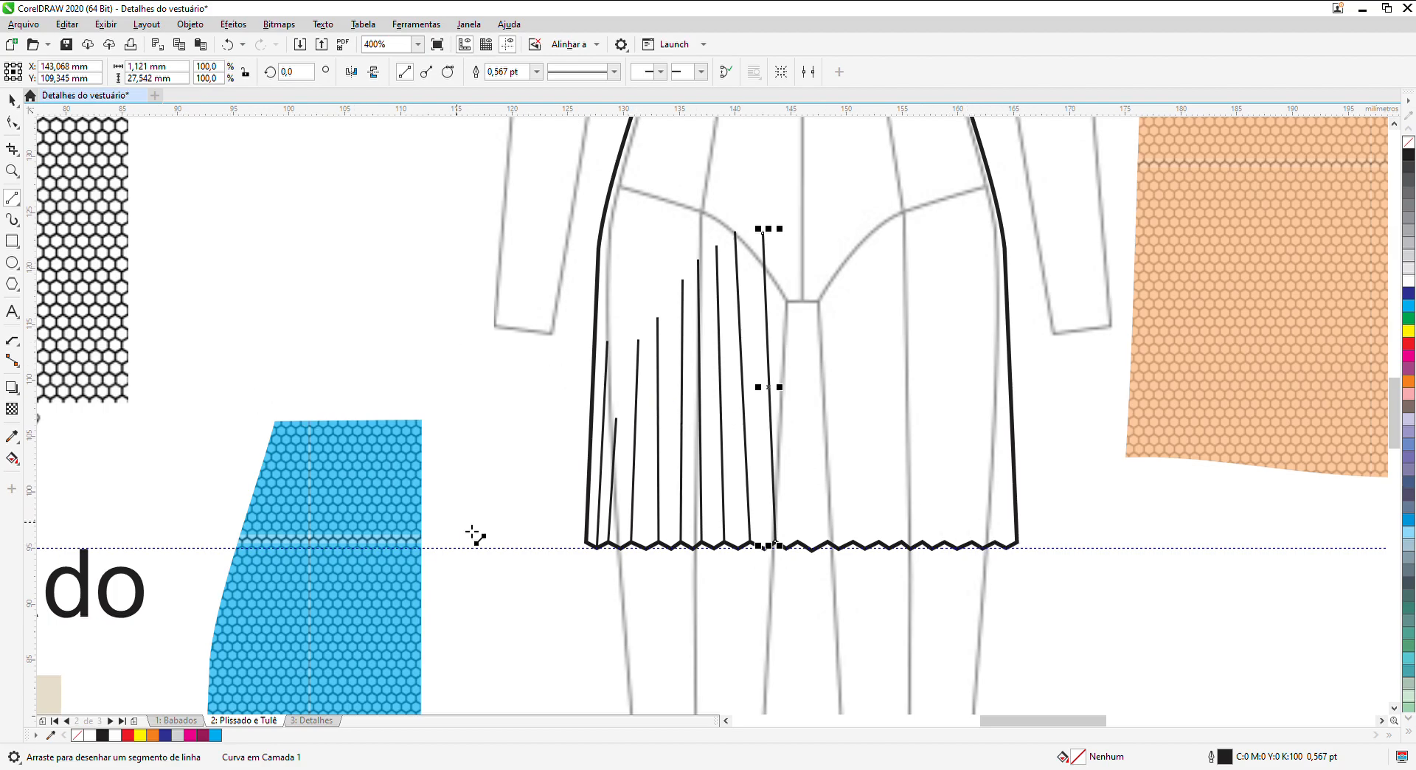
Step: Add shorter pleat lines about 12 to 16 mm tall from the remaining hem points, plus one about 29 mm tall near the centre
left_click_drag(620, 548, 636, 411)
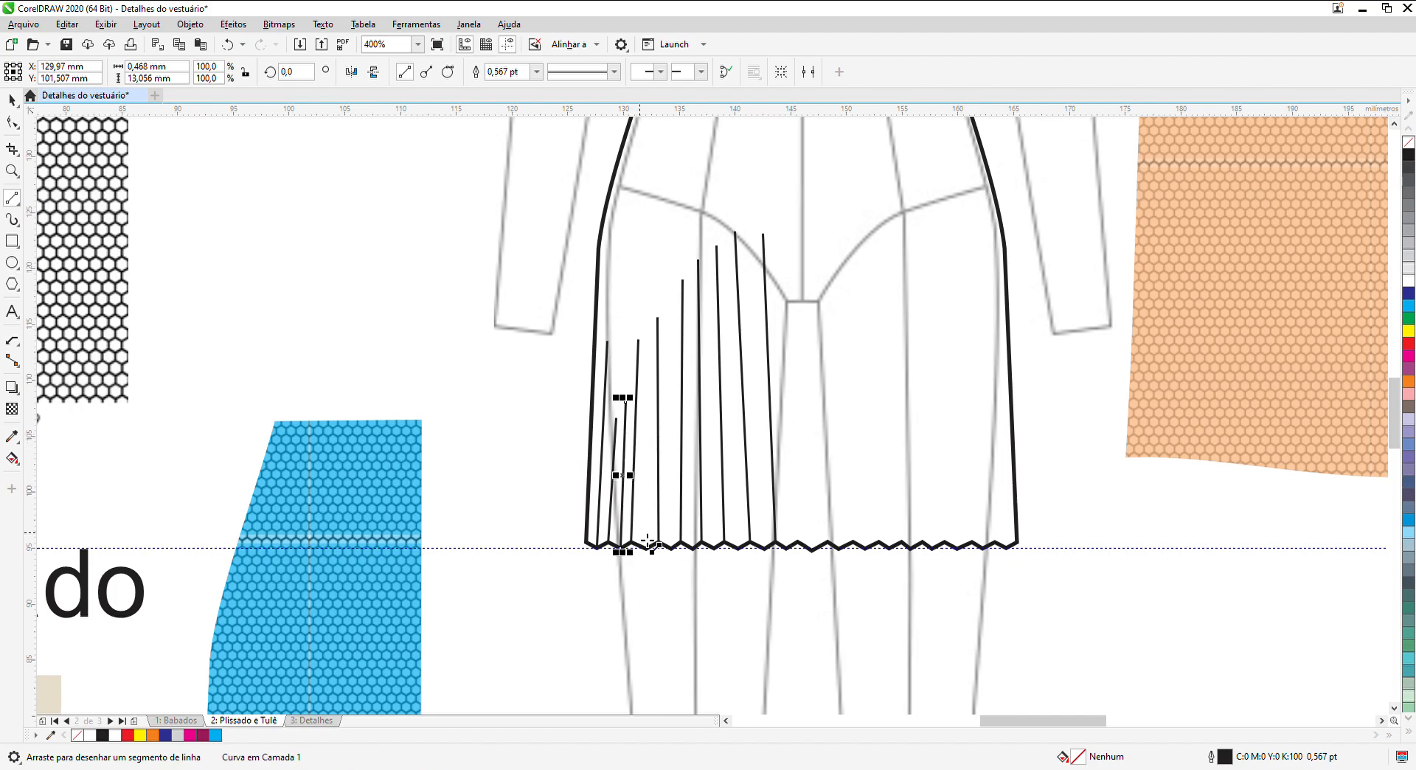
left_click_drag(646, 548, 647, 383)
left_click_drag(672, 548, 672, 366)
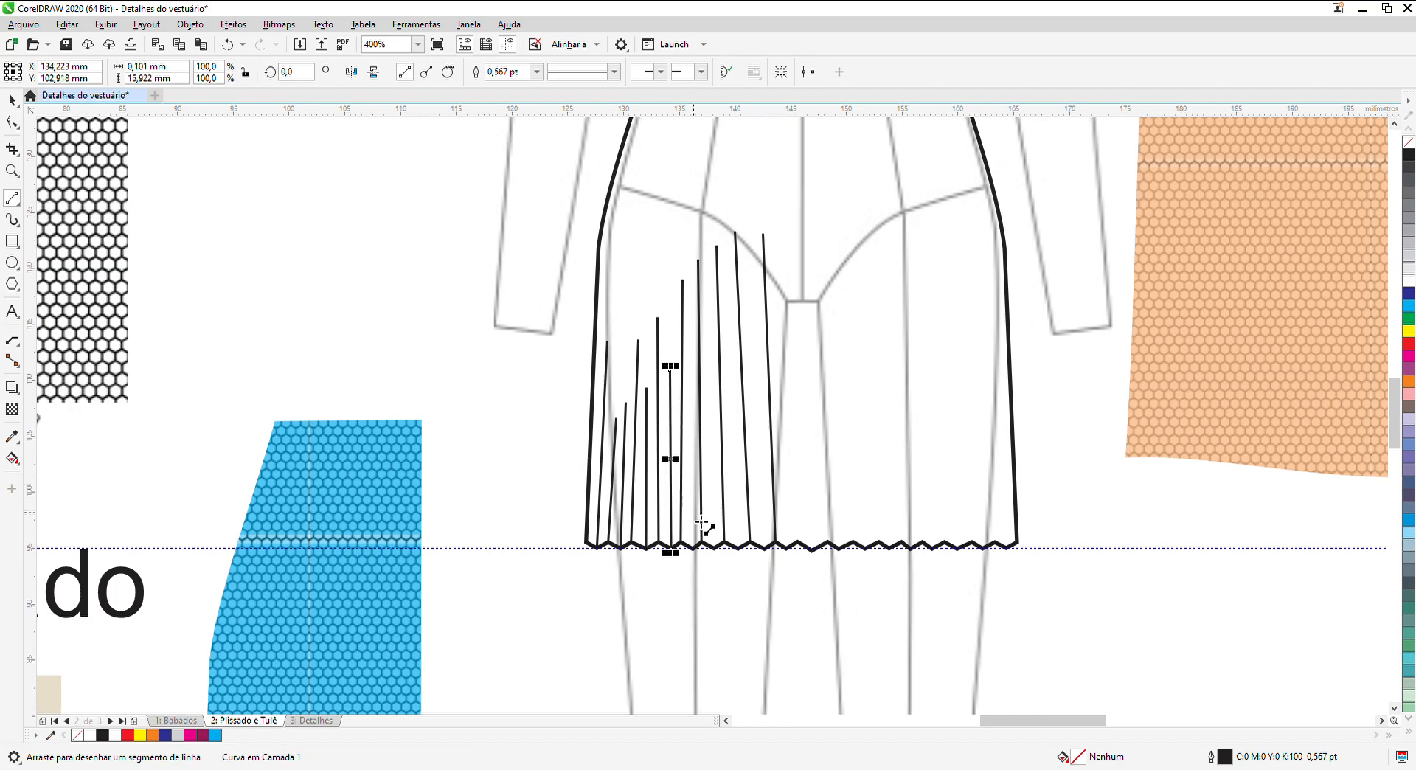
left_click_drag(695, 548, 697, 394)
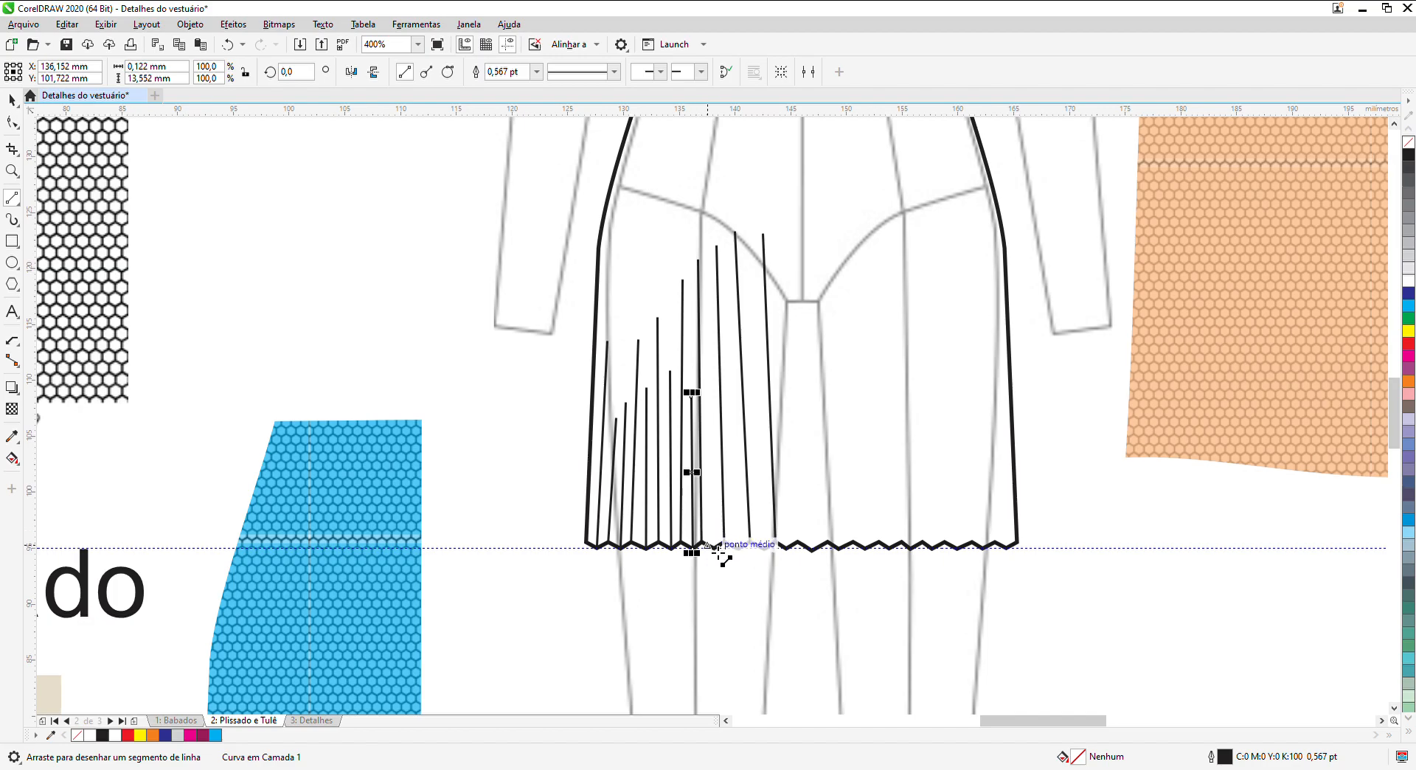
left_click_drag(716, 549, 717, 403)
left_click_drag(738, 548, 736, 415)
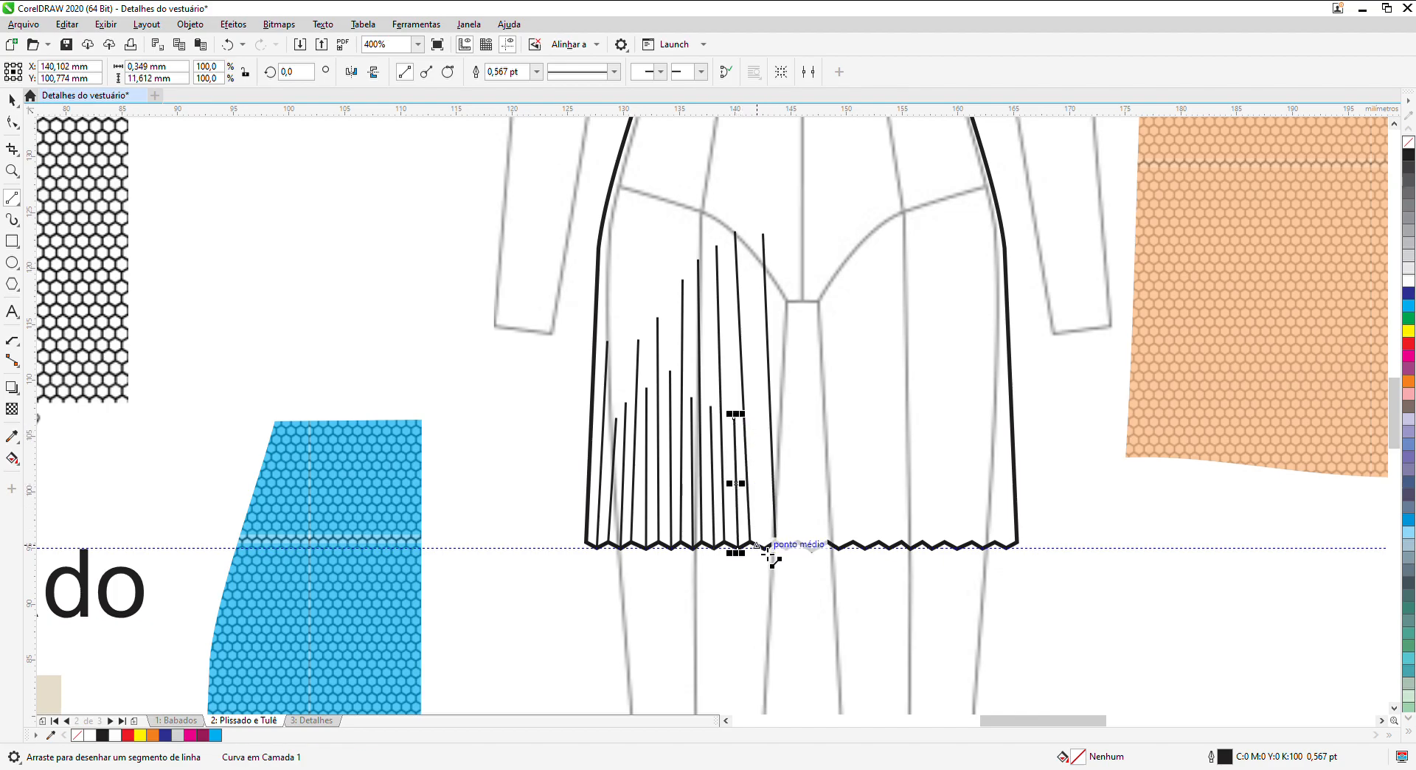
left_click_drag(764, 548, 757, 366)
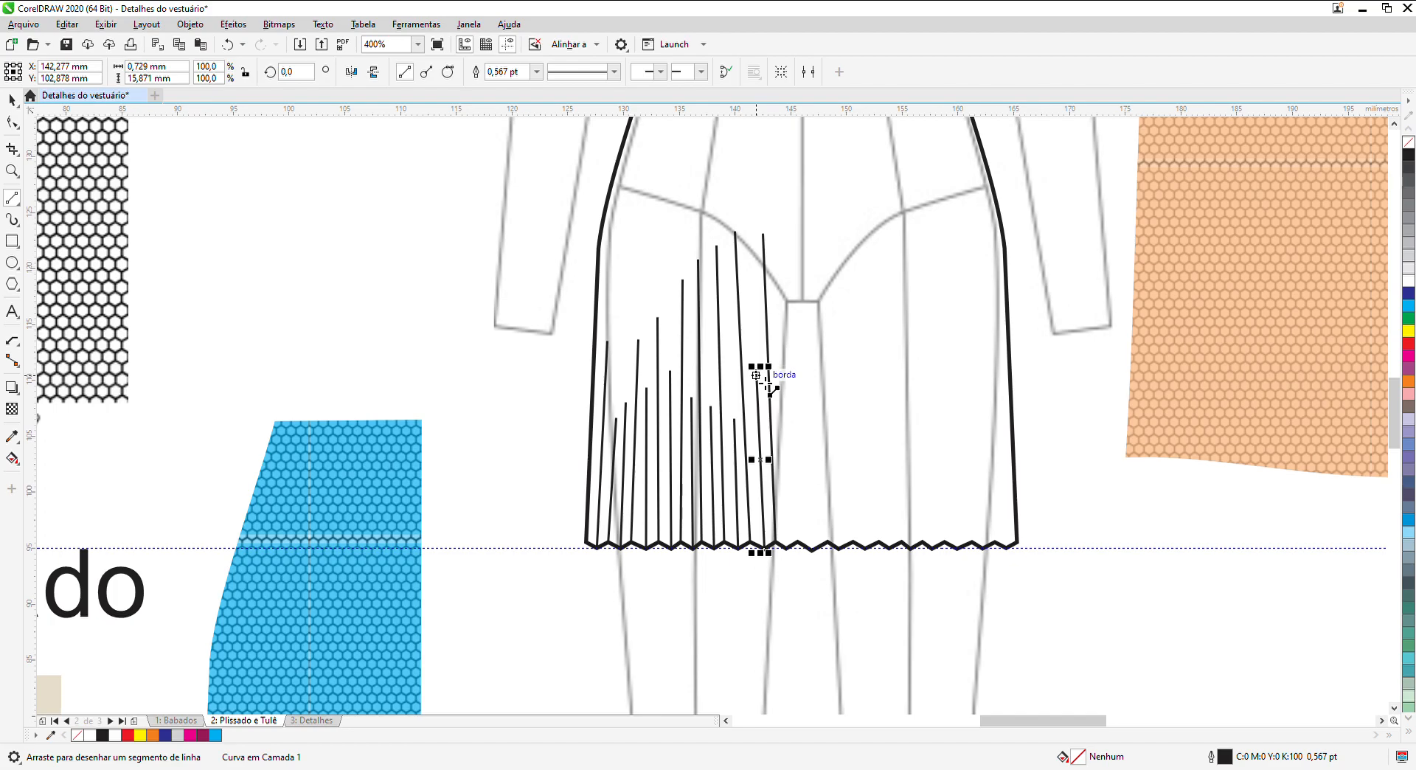
left_click_drag(786, 548, 792, 403)
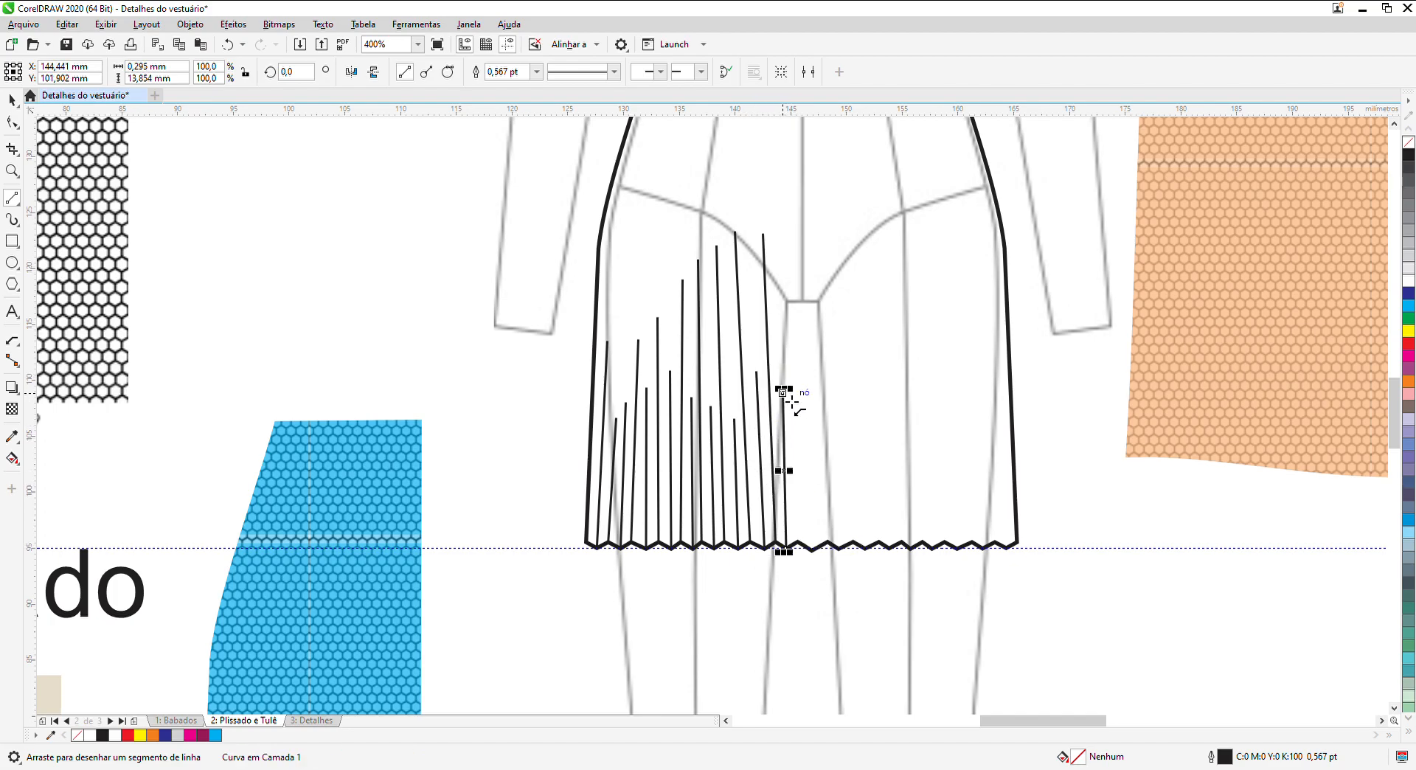
left_click_drag(799, 544, 795, 214)
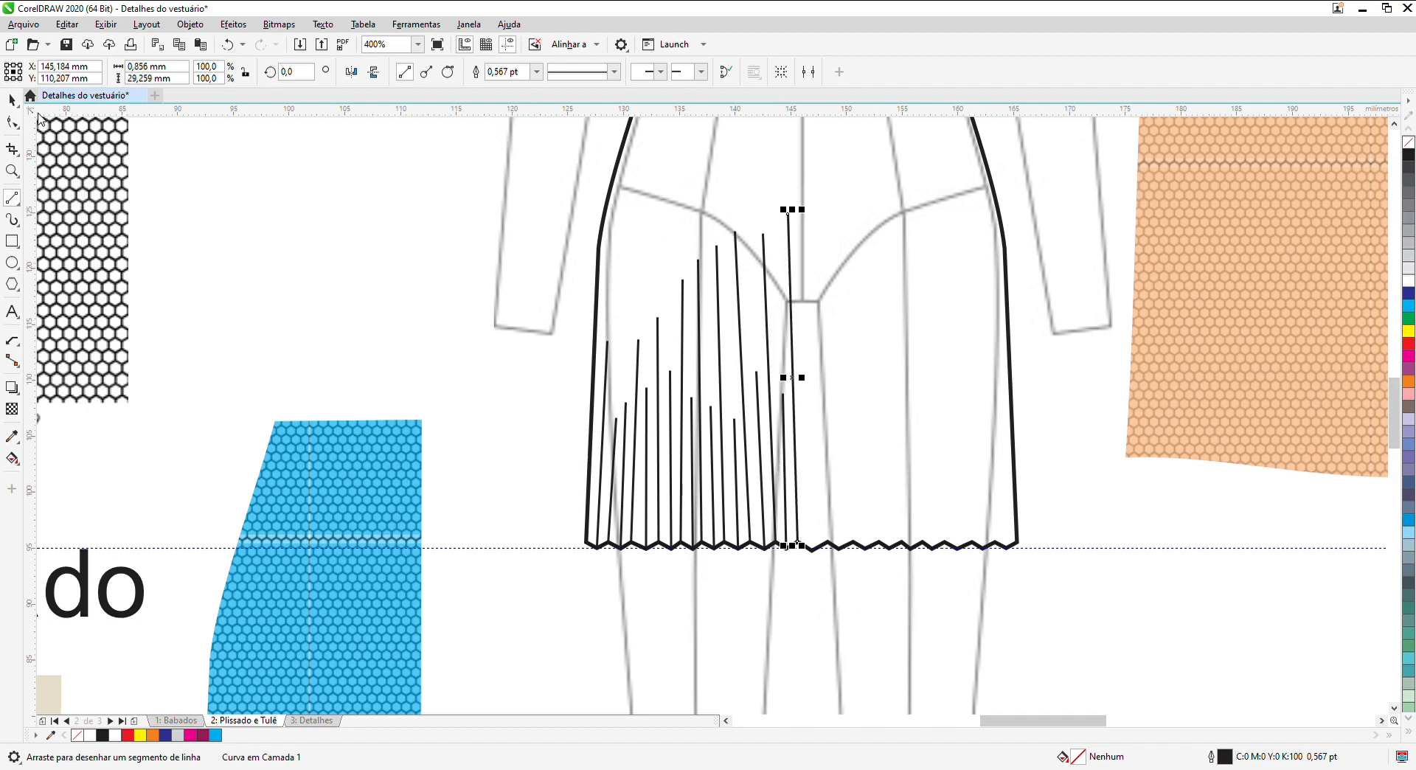
Step: Select all 18 pleat lines on the skirt's left half and group them
left_click(13, 99)
left_click(360, 261)
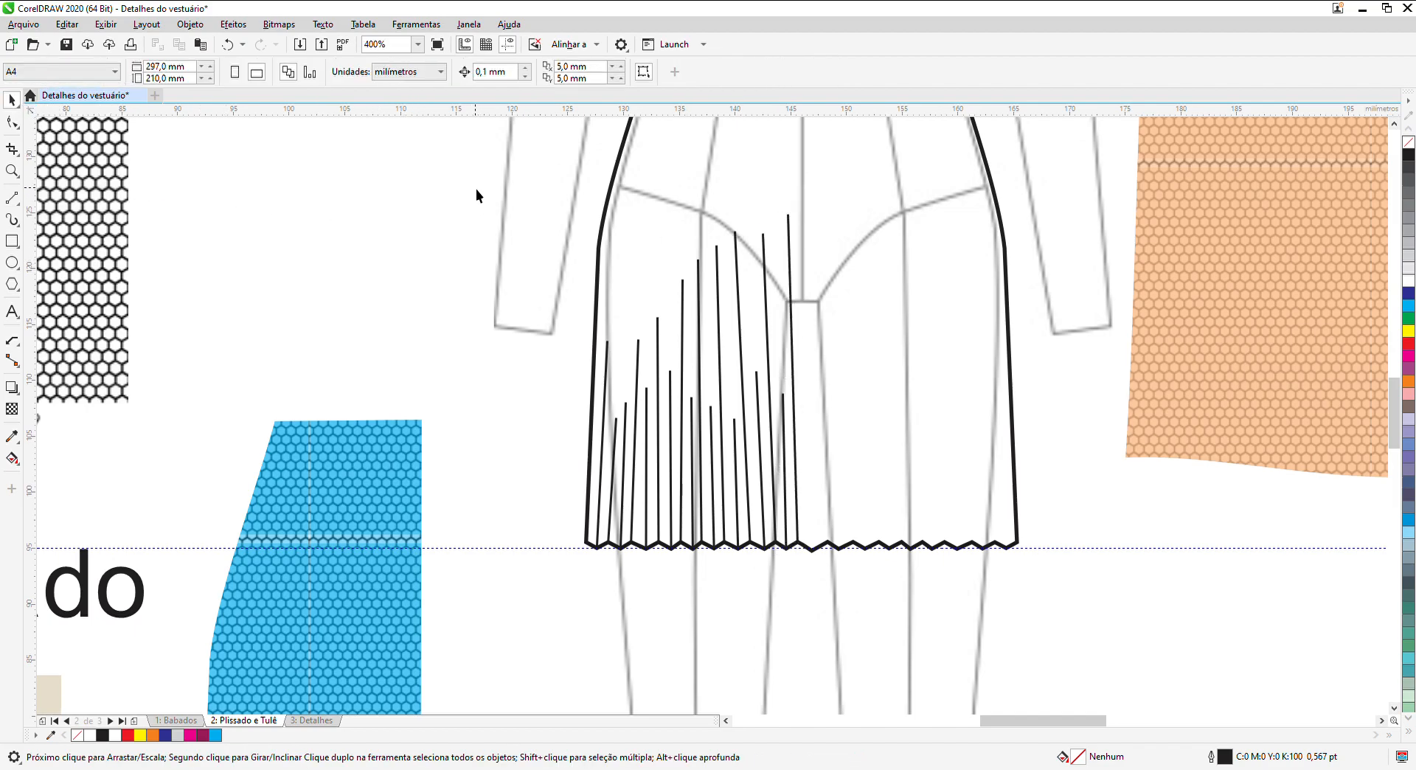
left_click_drag(740, 319, 835, 586)
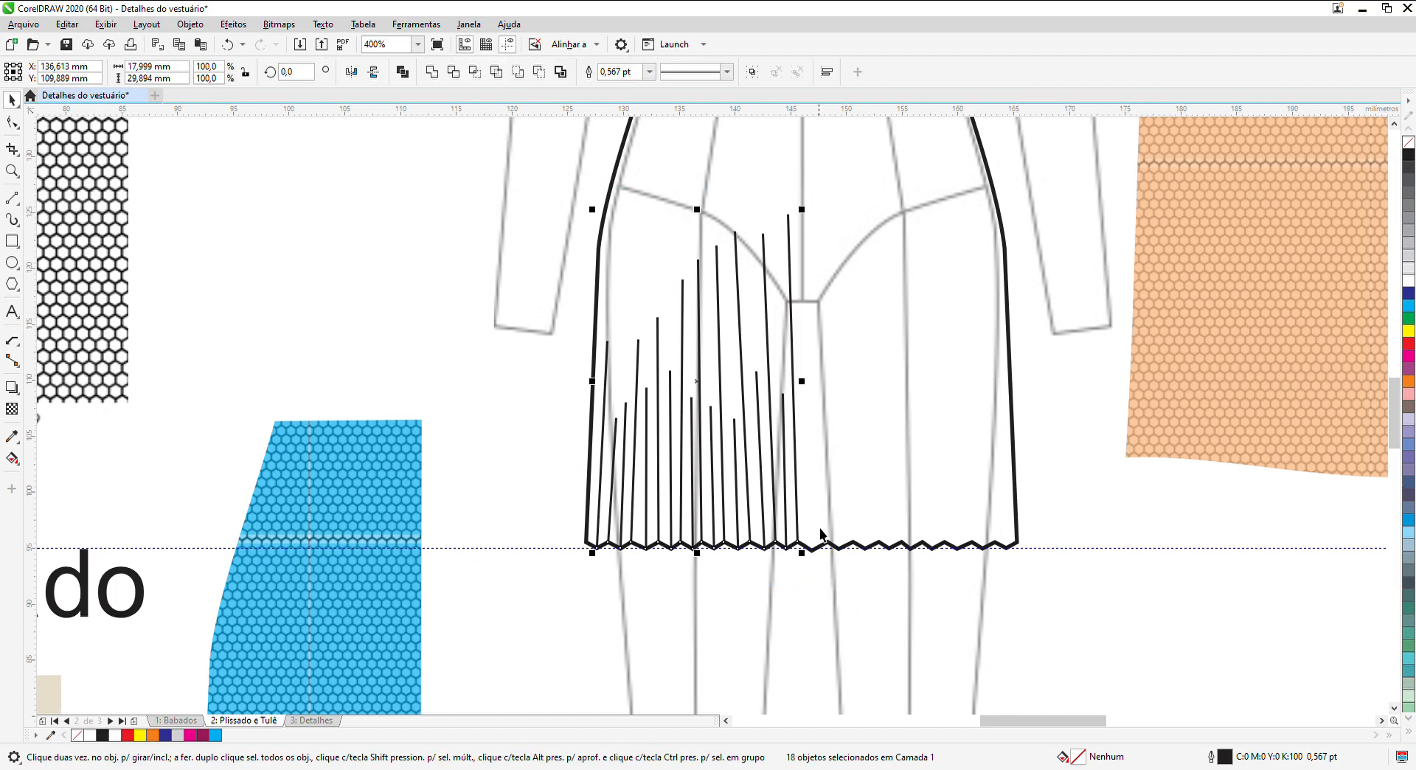
left_click(753, 73)
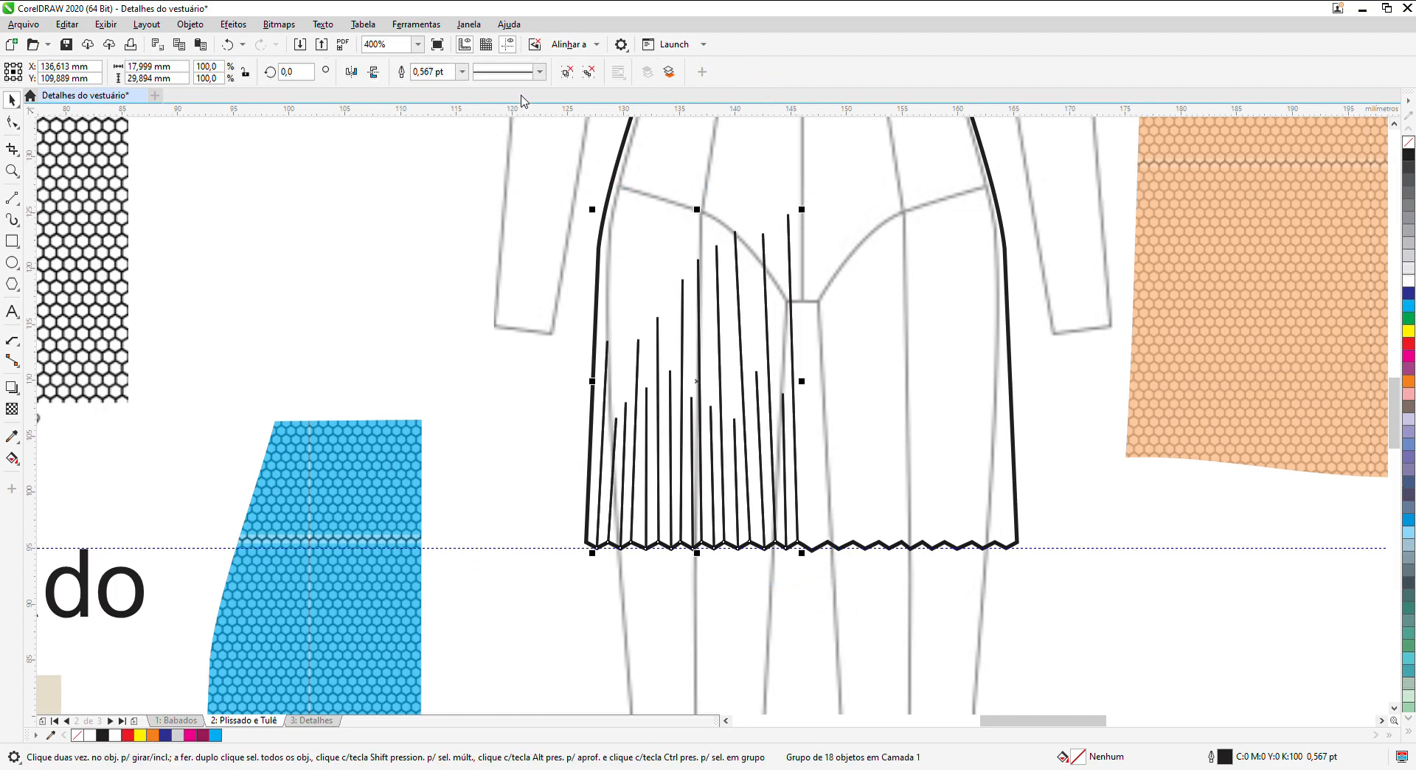
Step: Duplicate the pleat line group, mirror the copy horizontally and fit it onto the skirt's right half
left_click(352, 74)
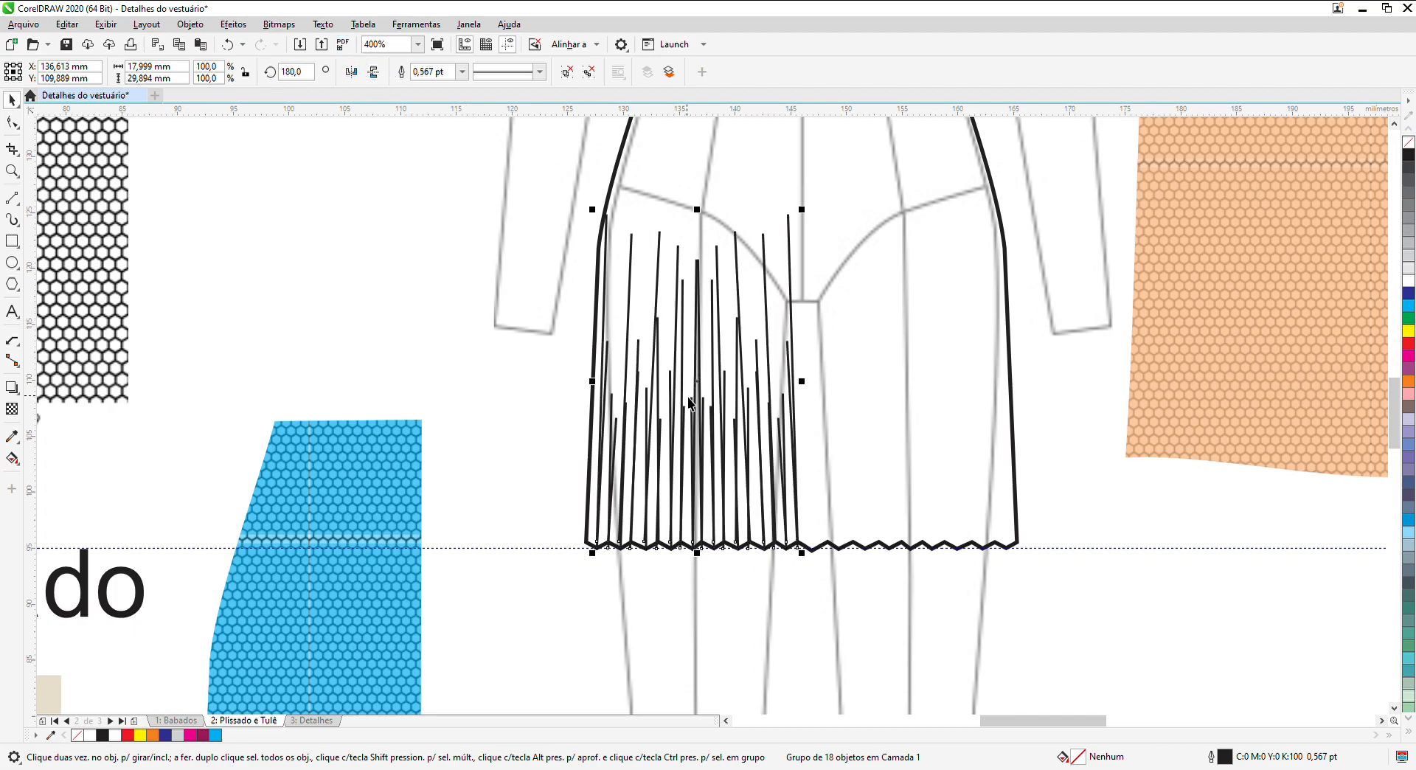
left_click_drag(697, 384, 912, 402)
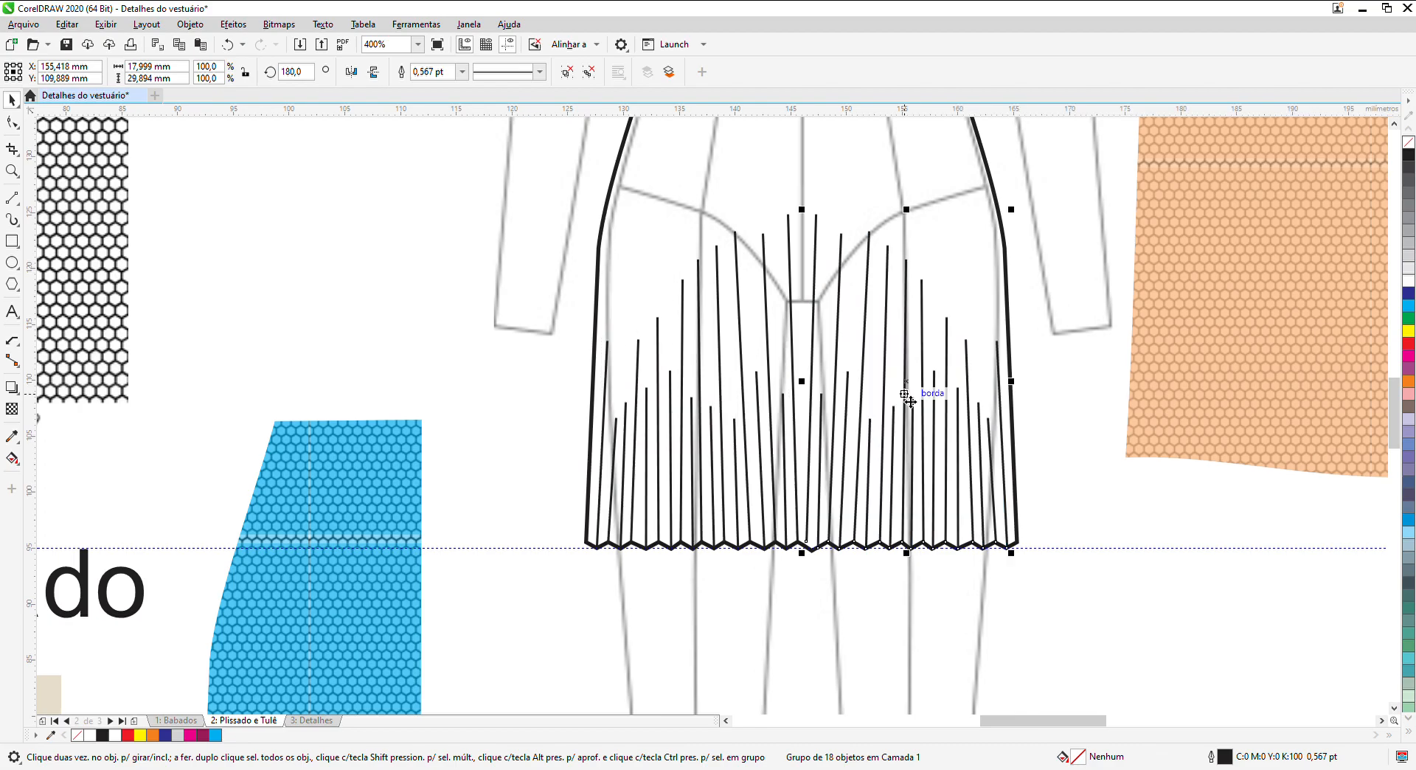
key("Left")
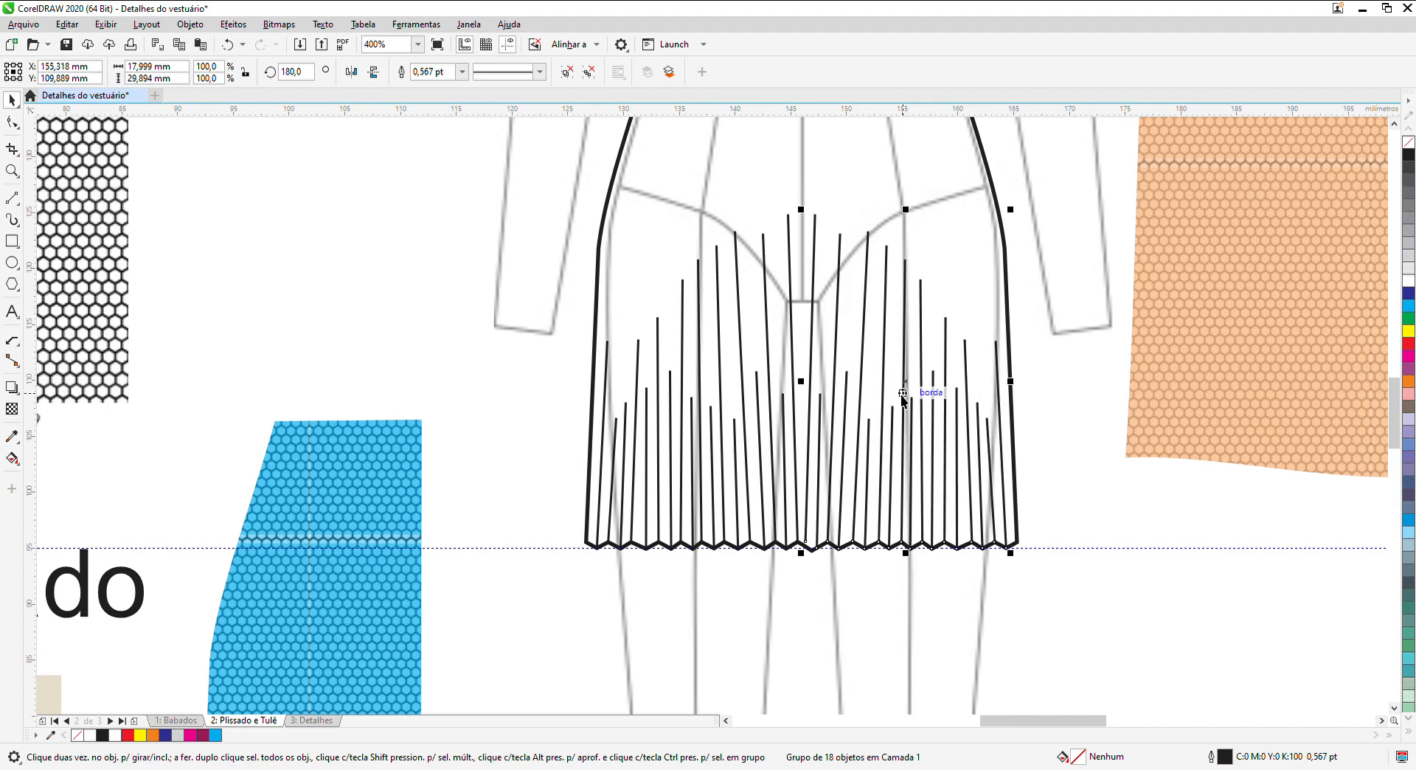
Step: Ungroup the mirrored pleat lines and move the innermost long line's lower node onto the hem's centre point
left_click(563, 75)
left_click(528, 185)
left_click(12, 123)
scroll(796, 548, "up", 1)
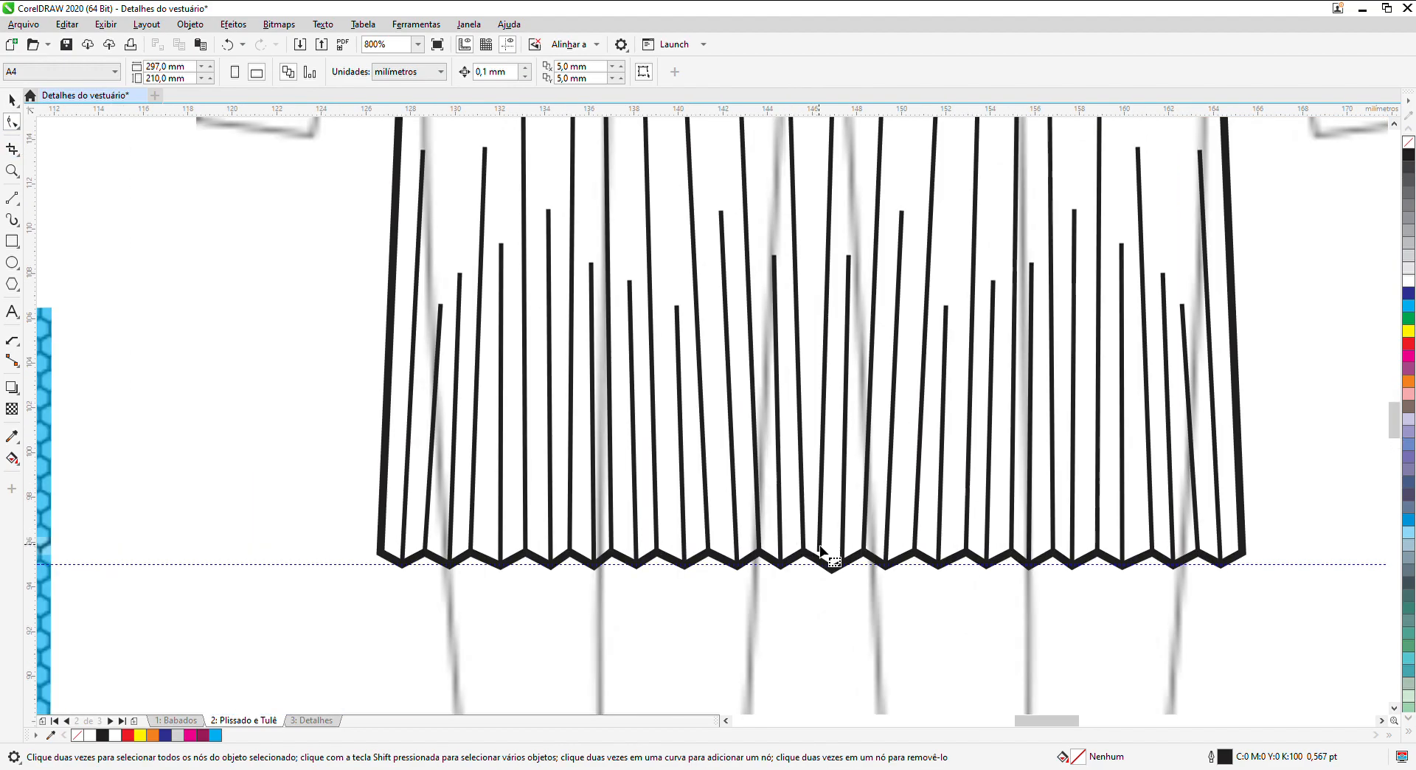
left_click(821, 549)
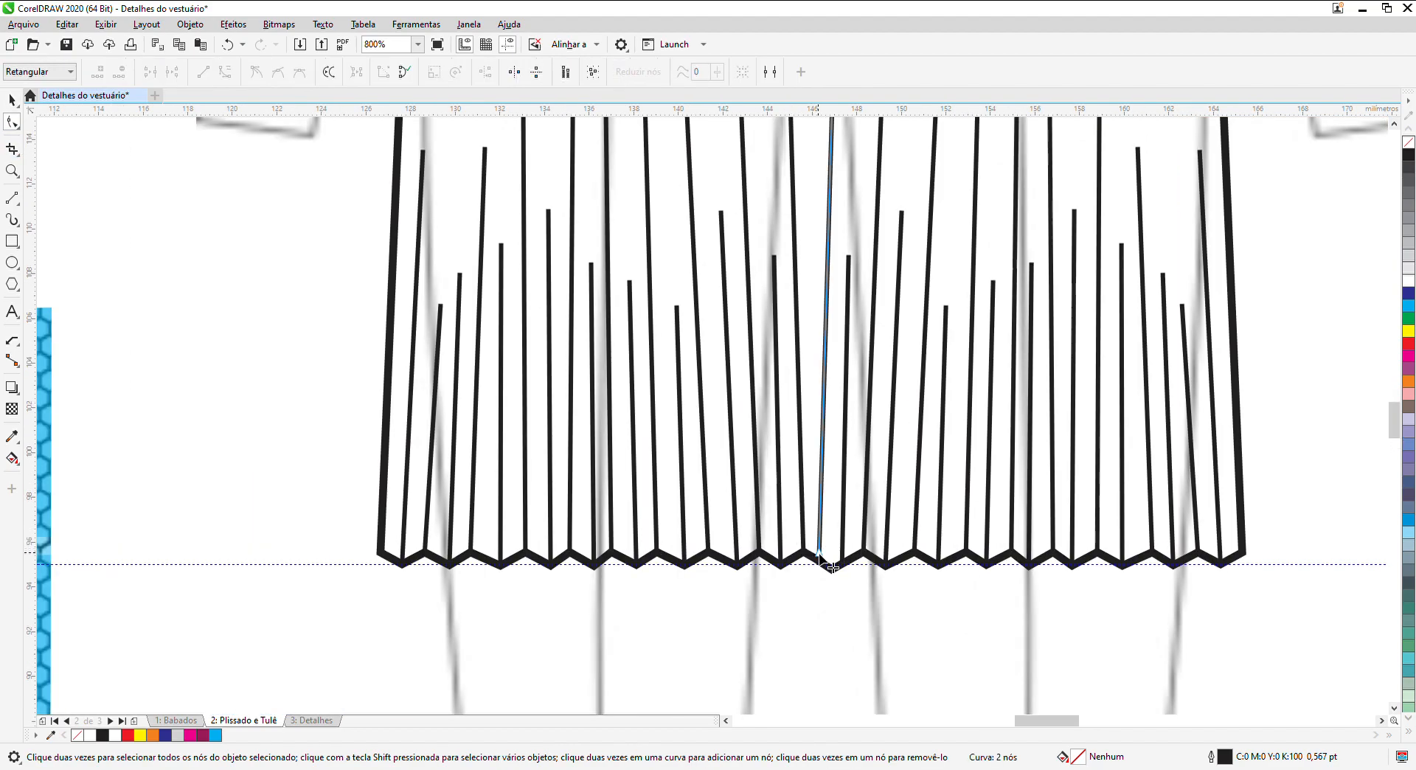
left_click(820, 555)
left_click_drag(820, 555, 834, 570)
Step: Delete the mirrored short pleat line just beside the hem's centre point
left_click(843, 563)
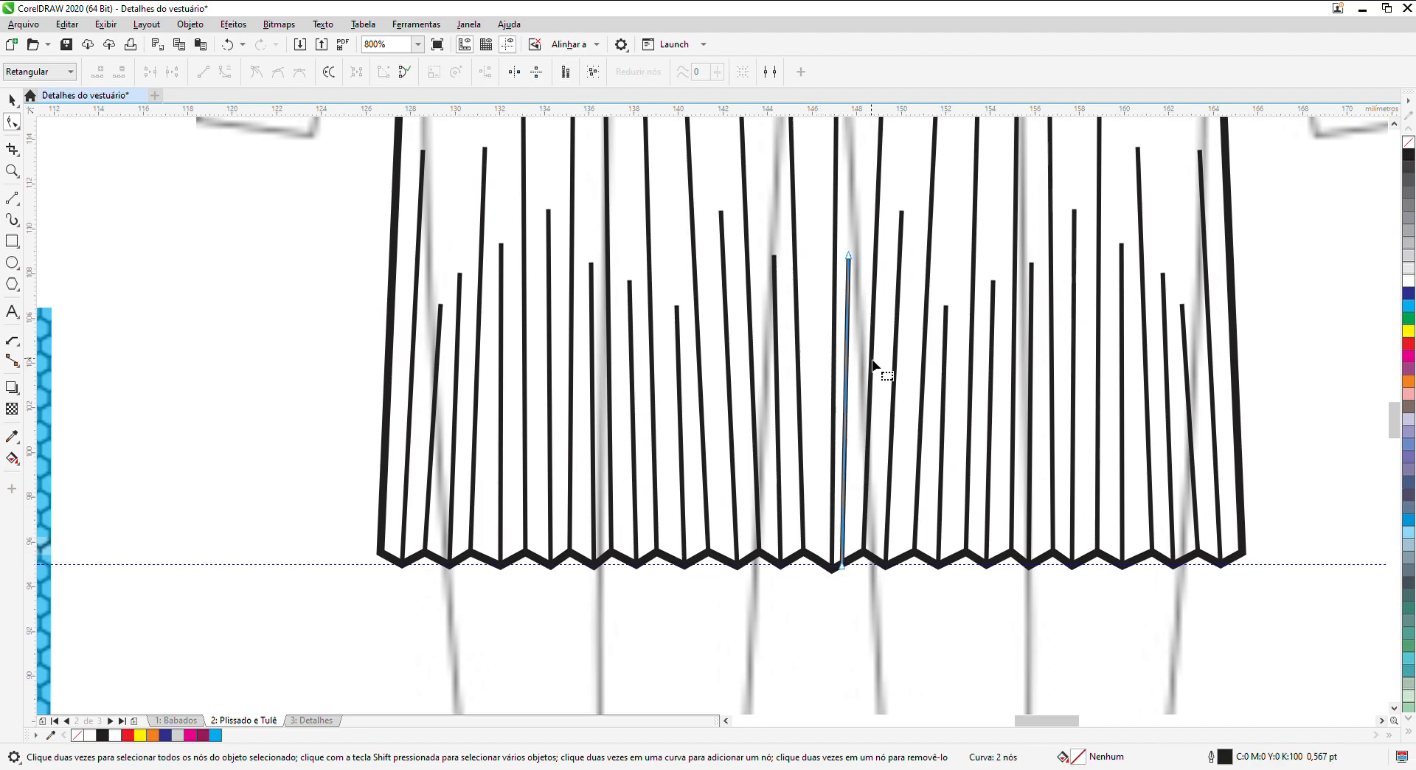
left_click(849, 255)
key("Delete")
Step: Move the centre pleat line's upper node slightly upward and inward toward the mannequin's centre line
scroll(839, 292, "down", 1)
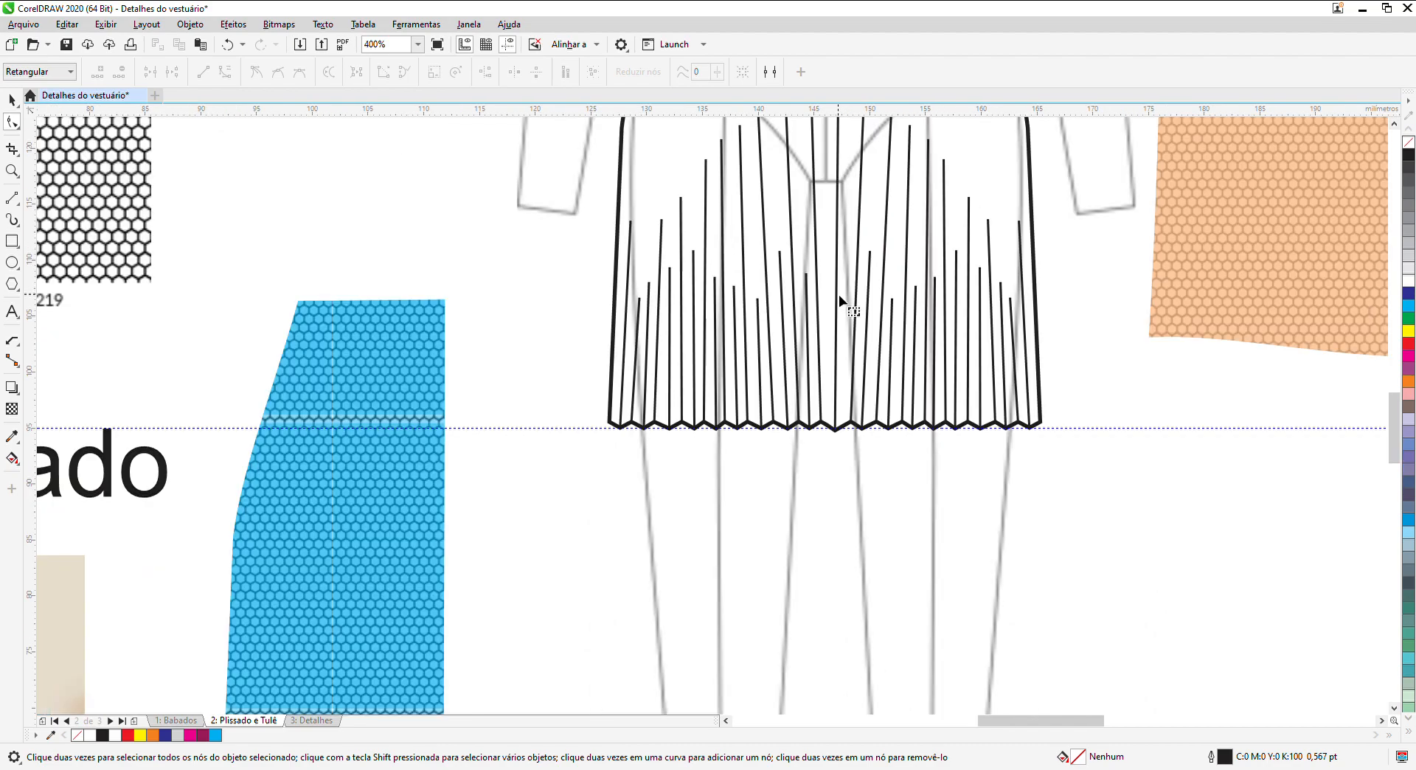
scroll(841, 164, "down", 1)
scroll(825, 127, "up", 2)
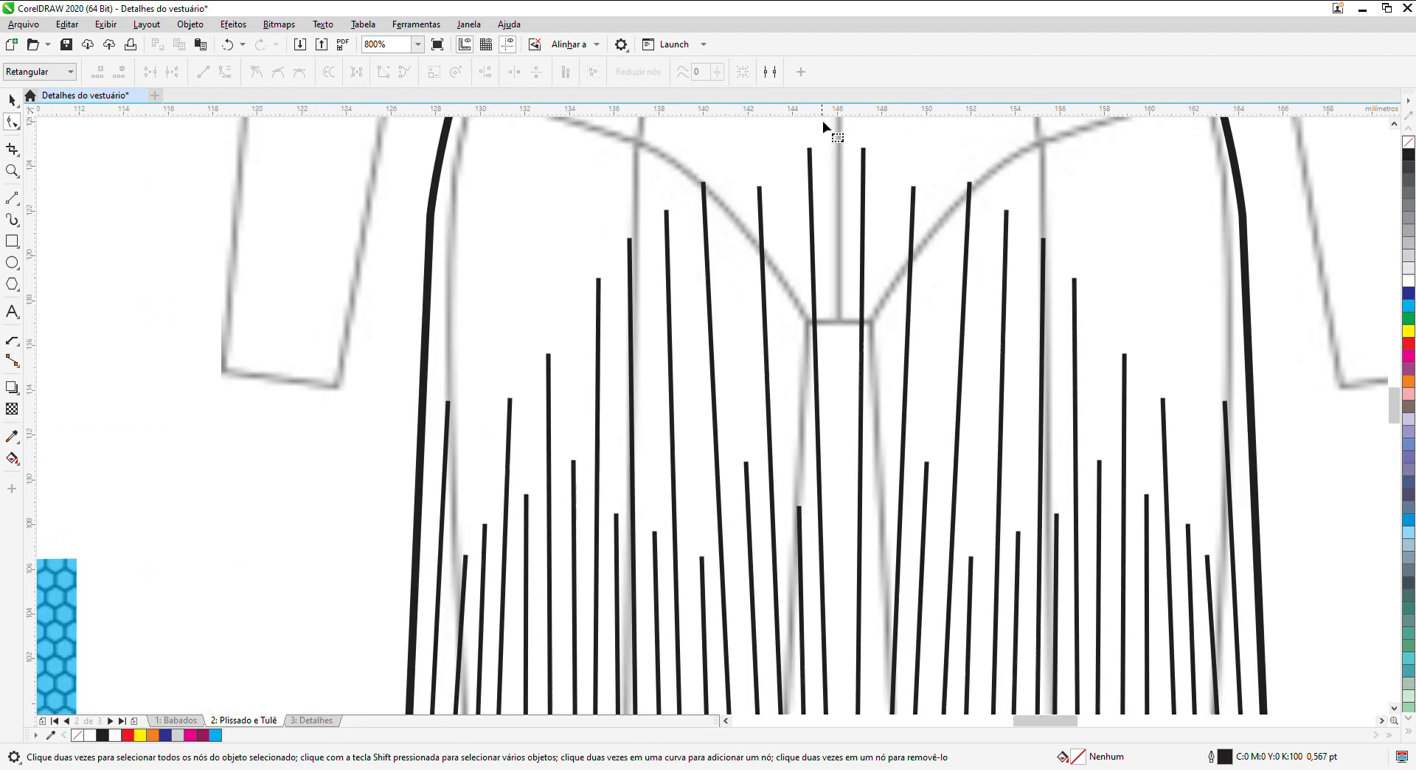
left_click(863, 152)
left_click(864, 150)
left_click_drag(863, 150, 853, 140)
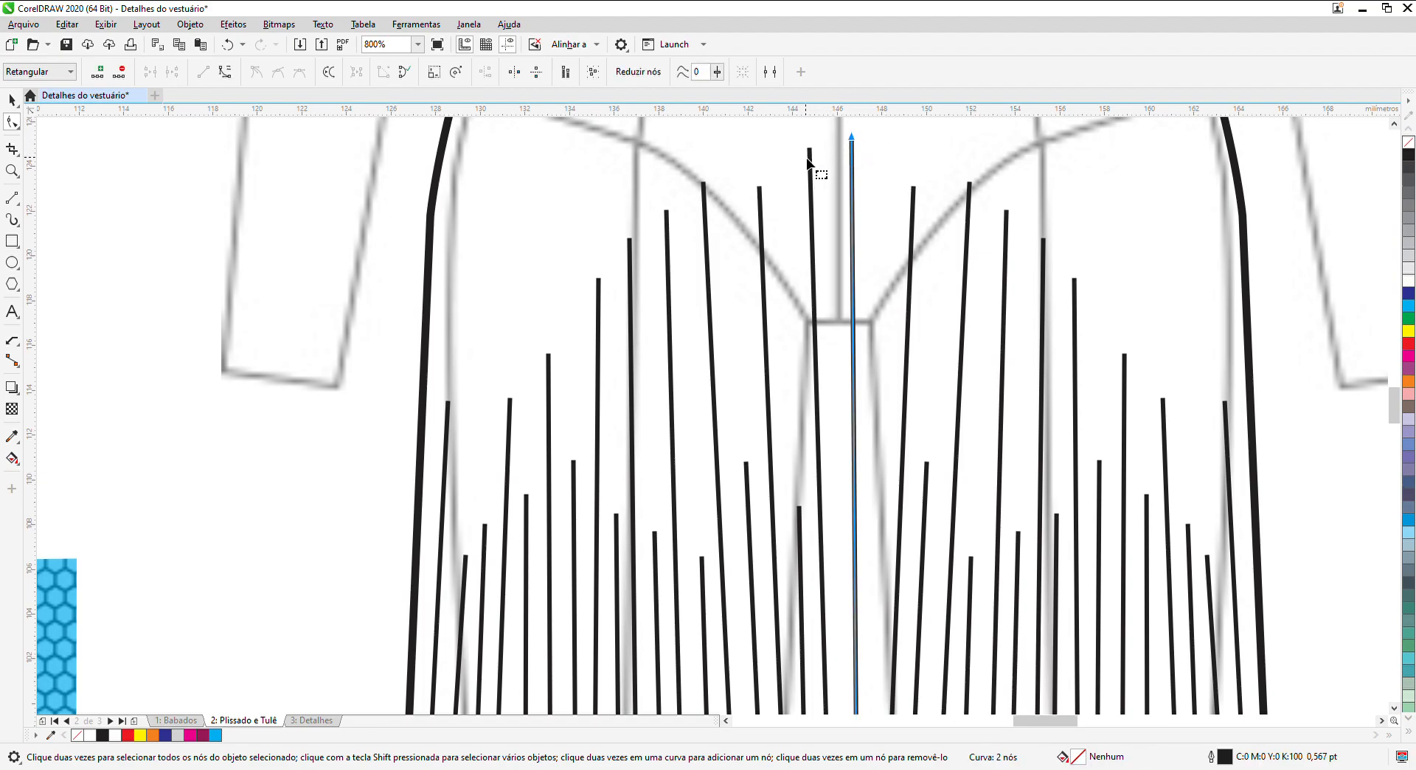
Step: Ungroup the skirt's left-half pleat lines and move the innermost long line's upper node slightly upward and toward the mannequin's centre line
left_click(11, 100)
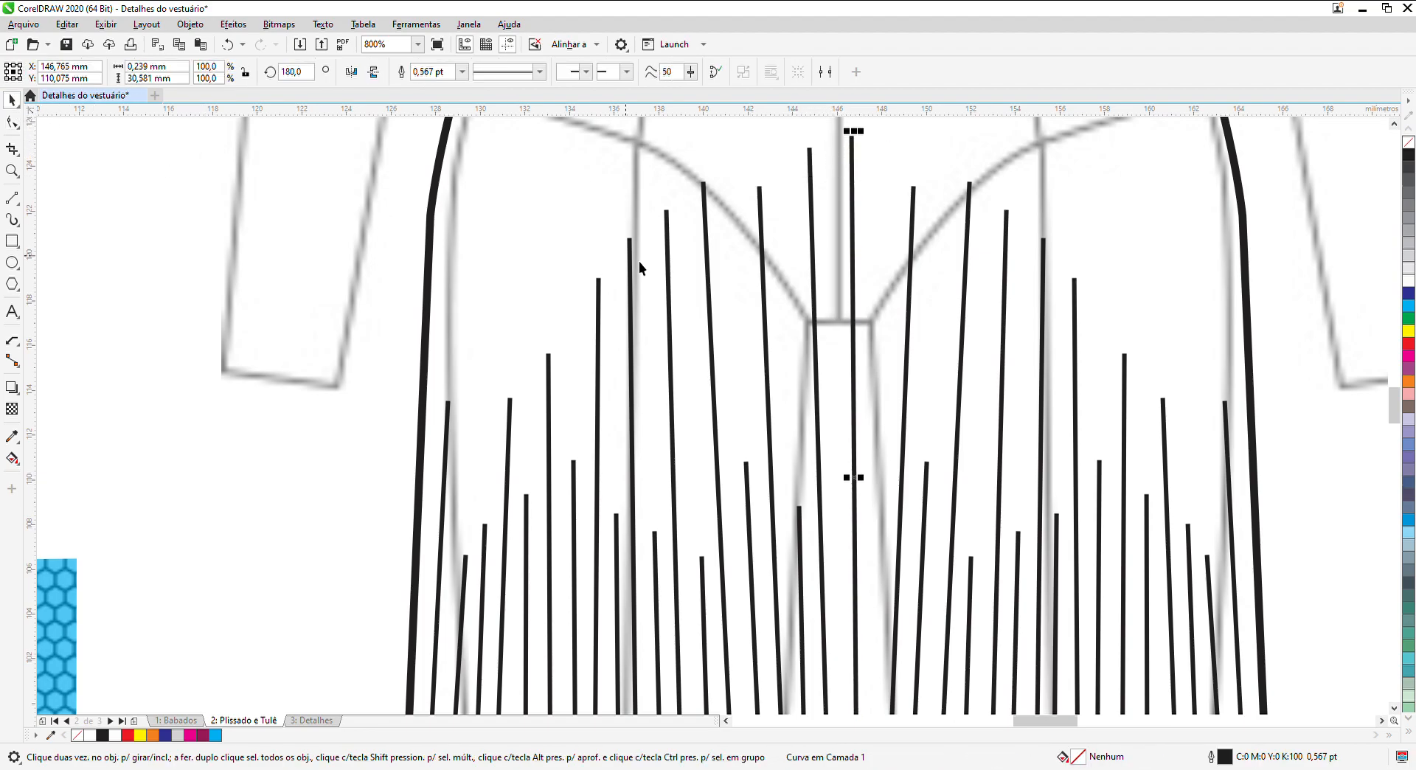
left_click(710, 291)
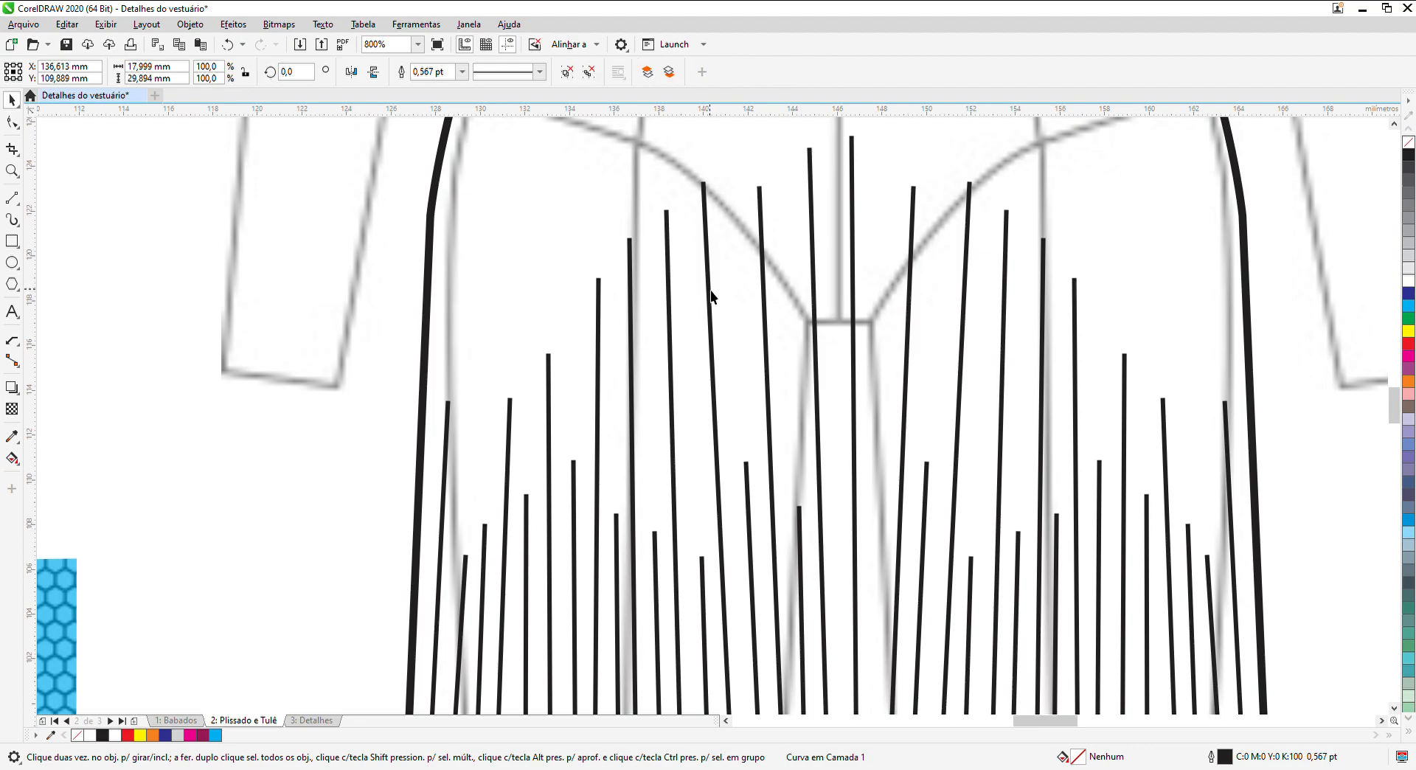
left_click(570, 74)
left_click(358, 218)
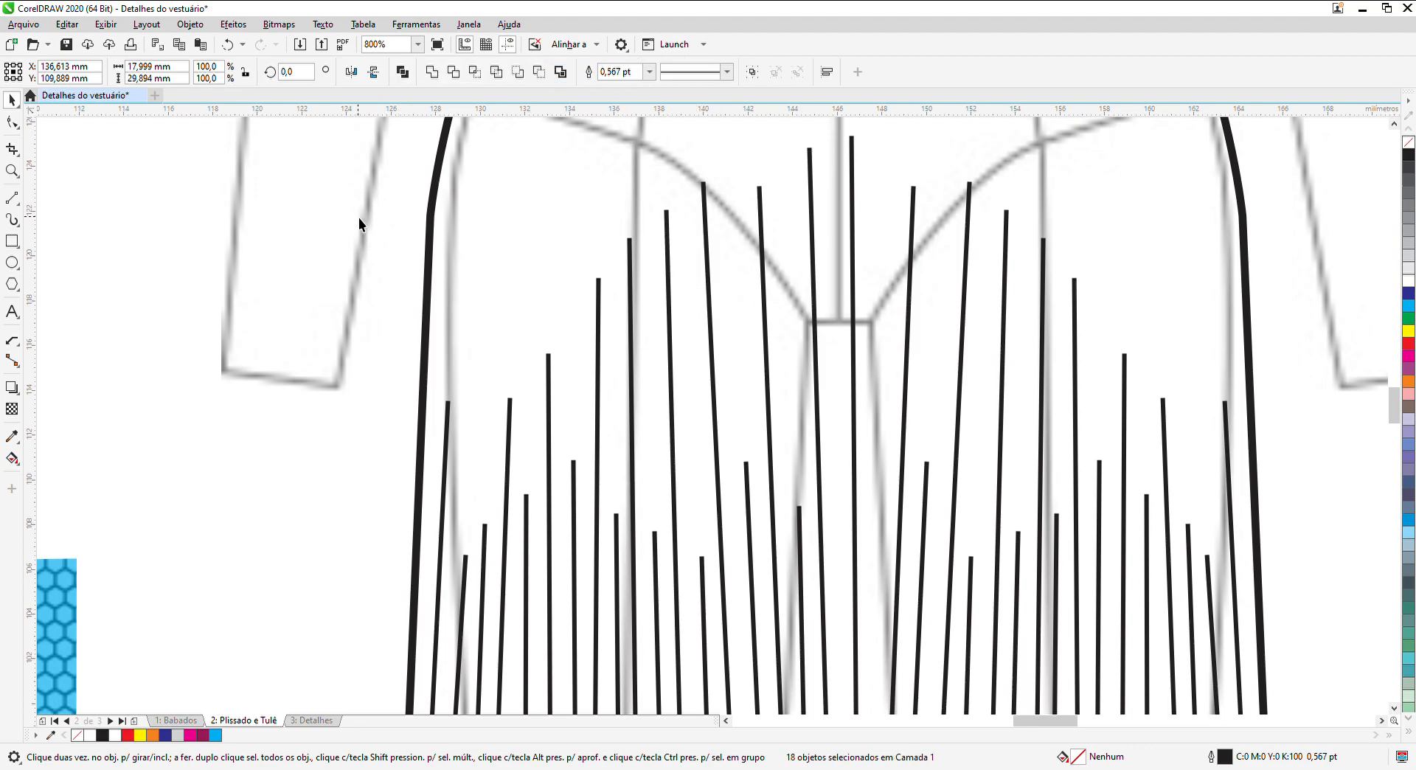
left_click(11, 123)
left_click(810, 172)
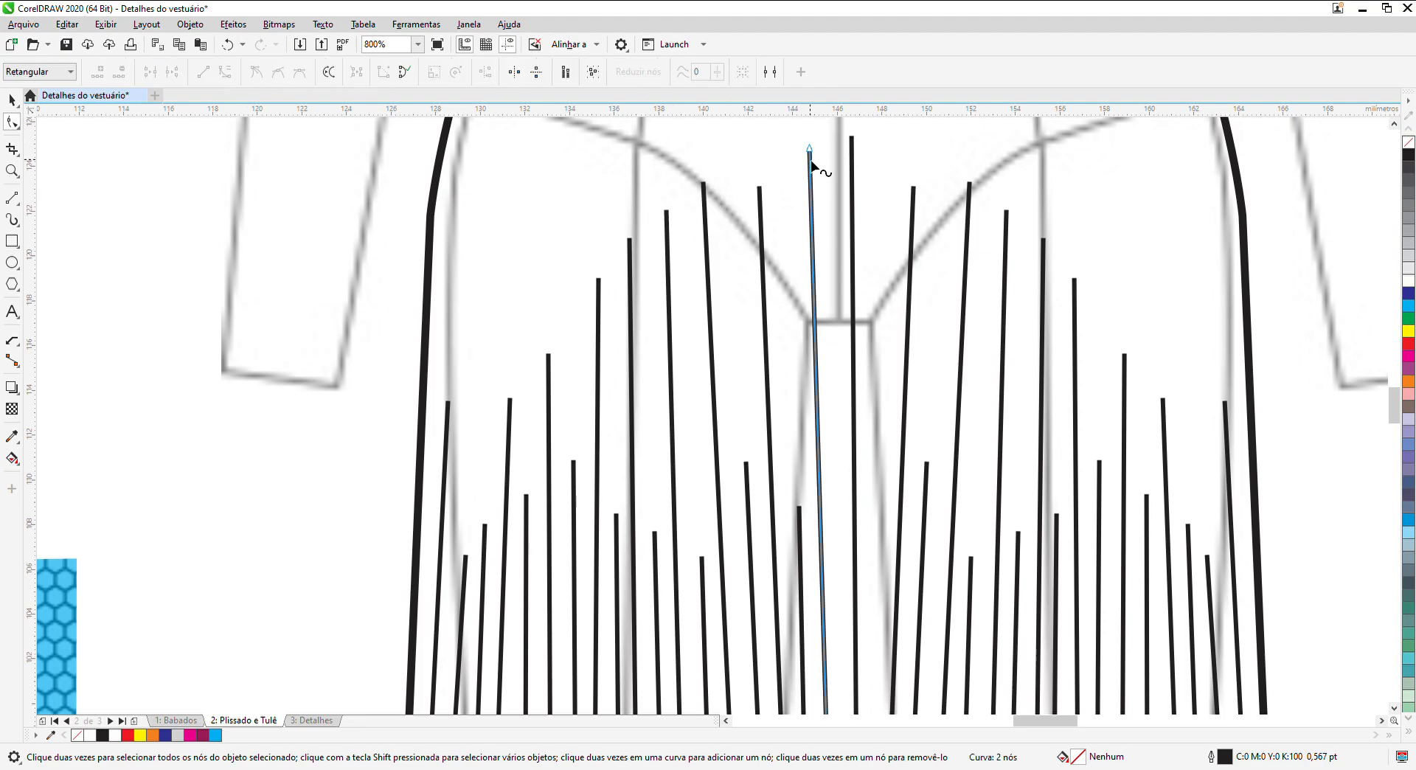
left_click_drag(810, 150, 830, 139)
Step: Group the skirt outline with all its pleat lines and move it off the mannequin to the empty area below the orange tulle skirt
scroll(826, 140, "down", 2)
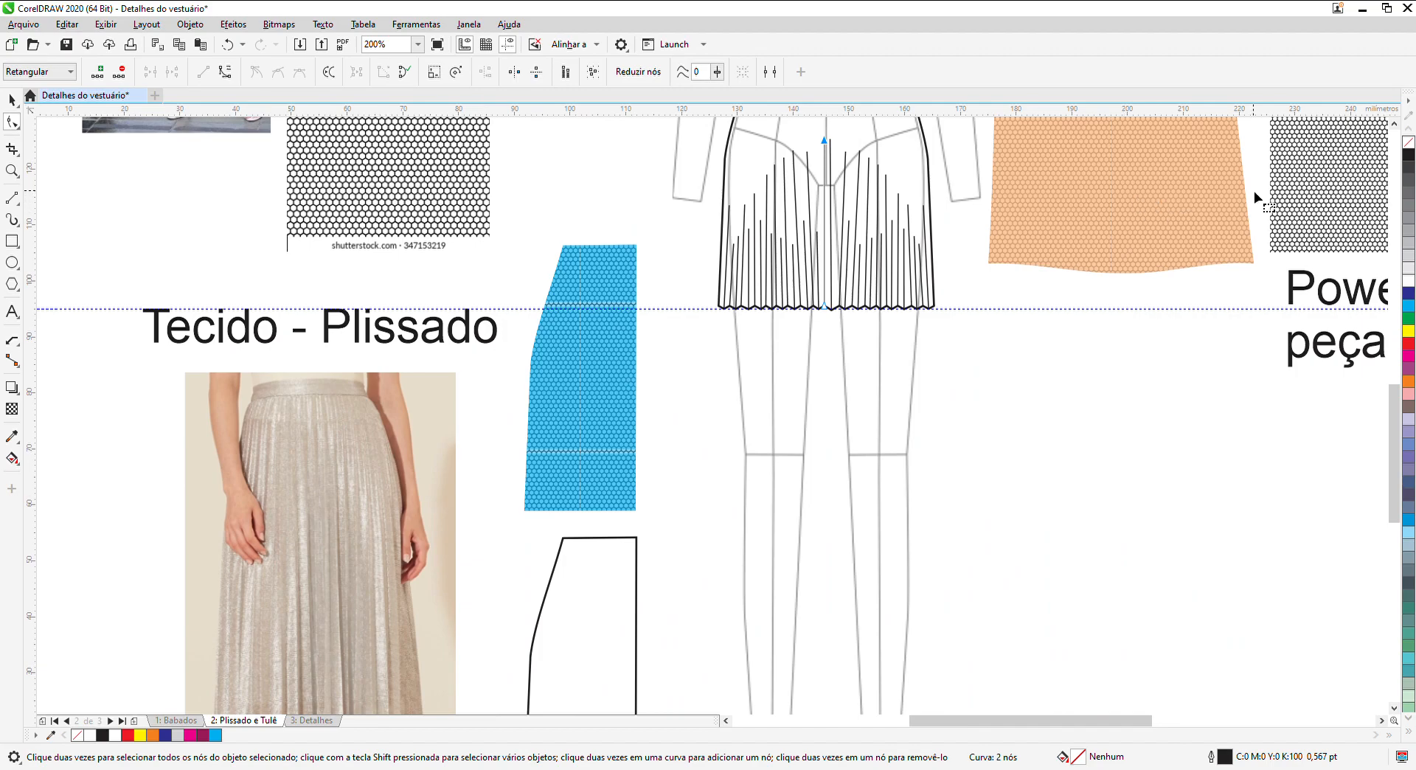
left_click(1395, 125)
left_click(1394, 125)
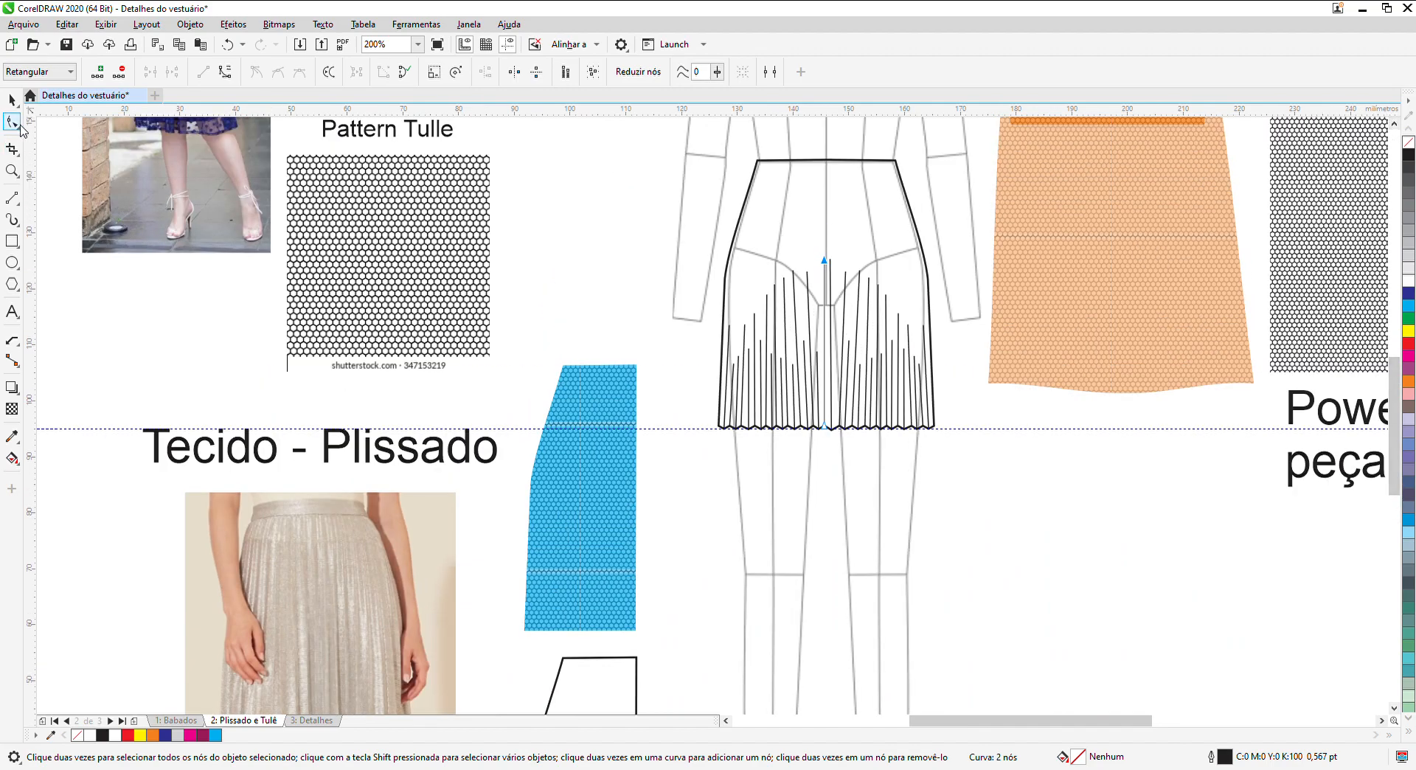
left_click(12, 99)
left_click(694, 219)
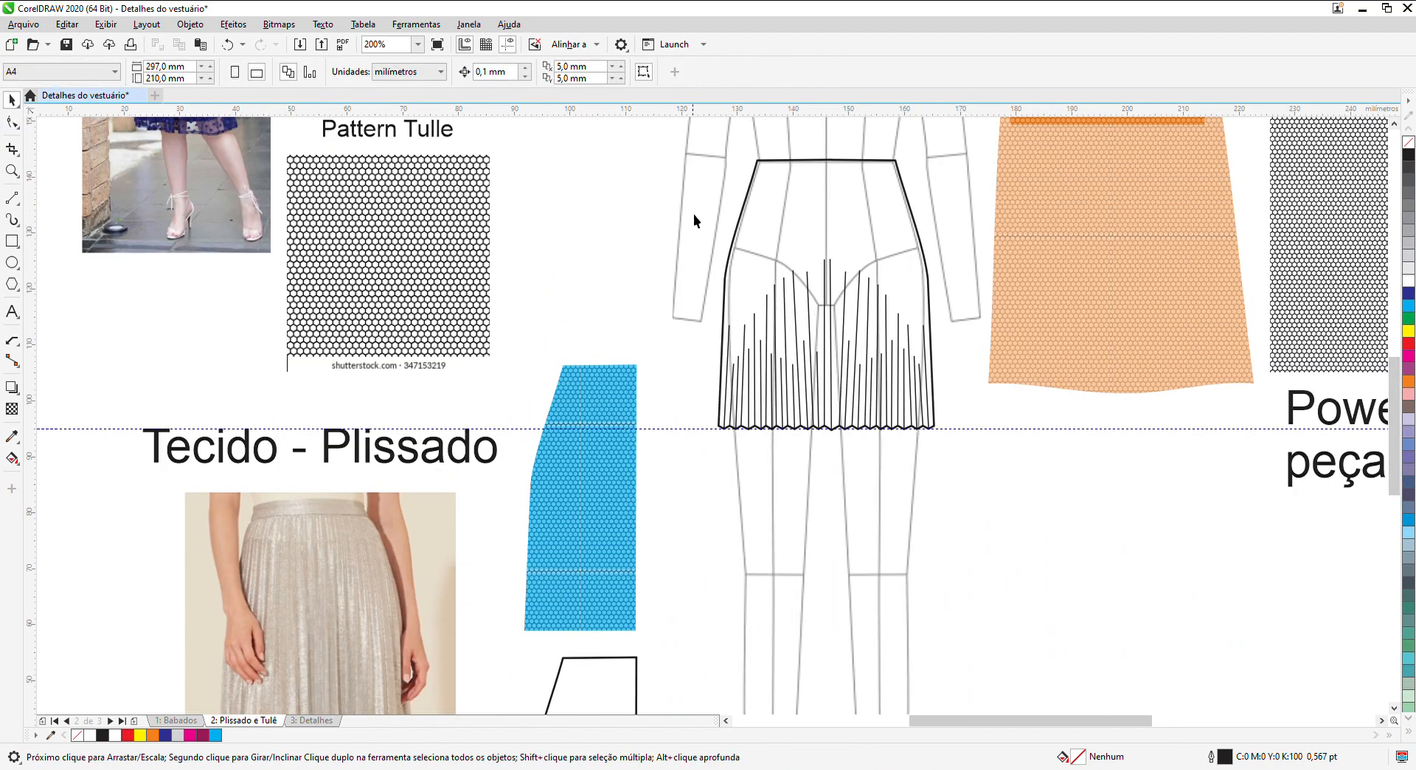
left_click_drag(960, 445, 962, 445)
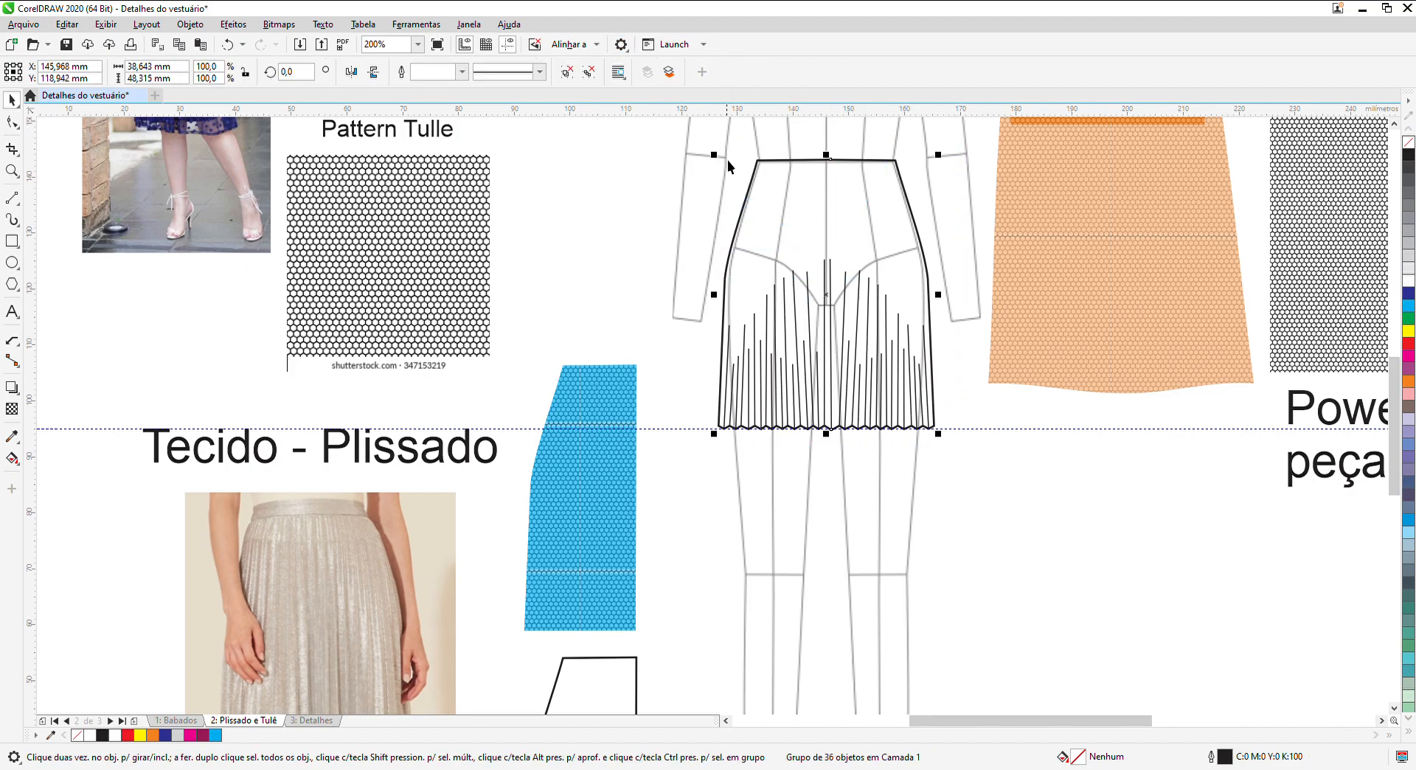
scroll(727, 159, "down", 2)
left_click_drag(779, 253, 923, 405)
scroll(1010, 506, "up", 2)
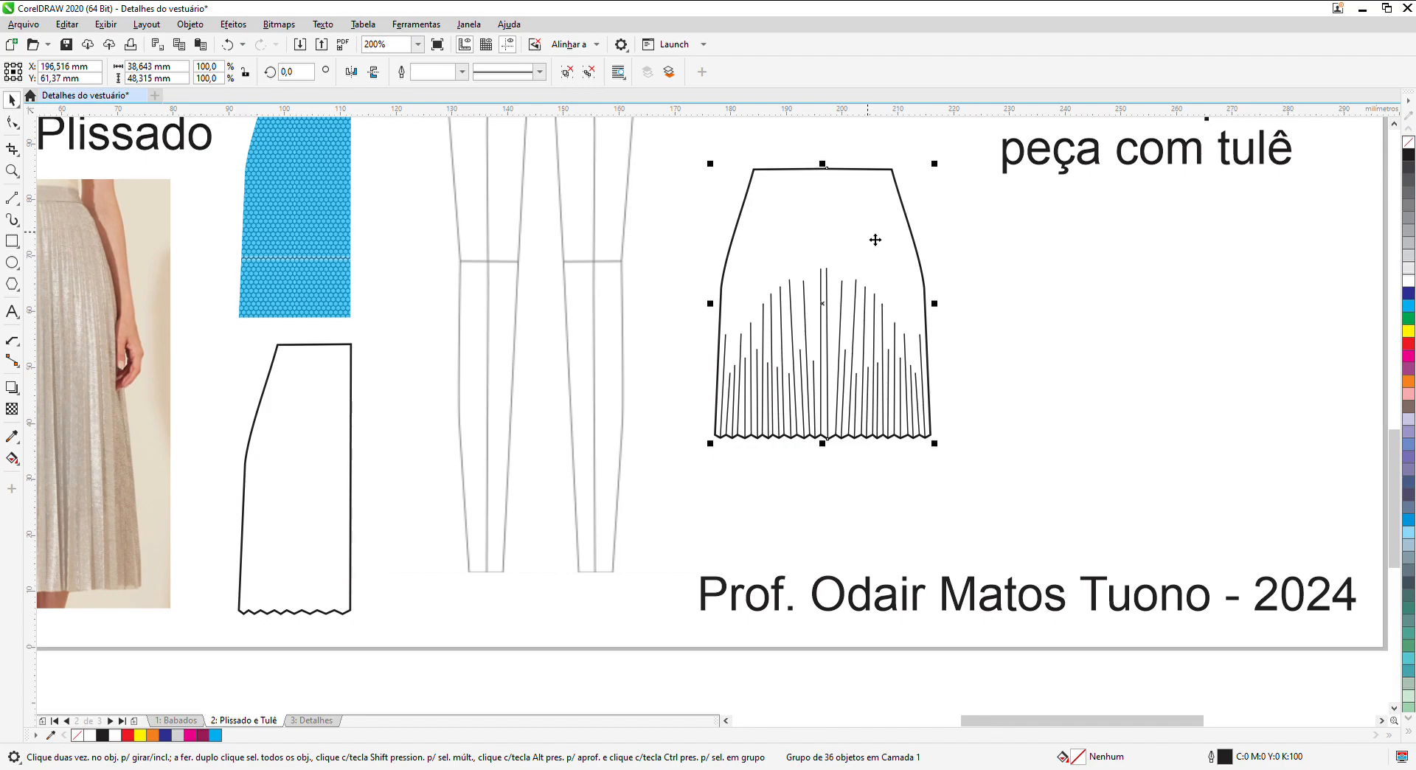
scroll(875, 239, "down", 2)
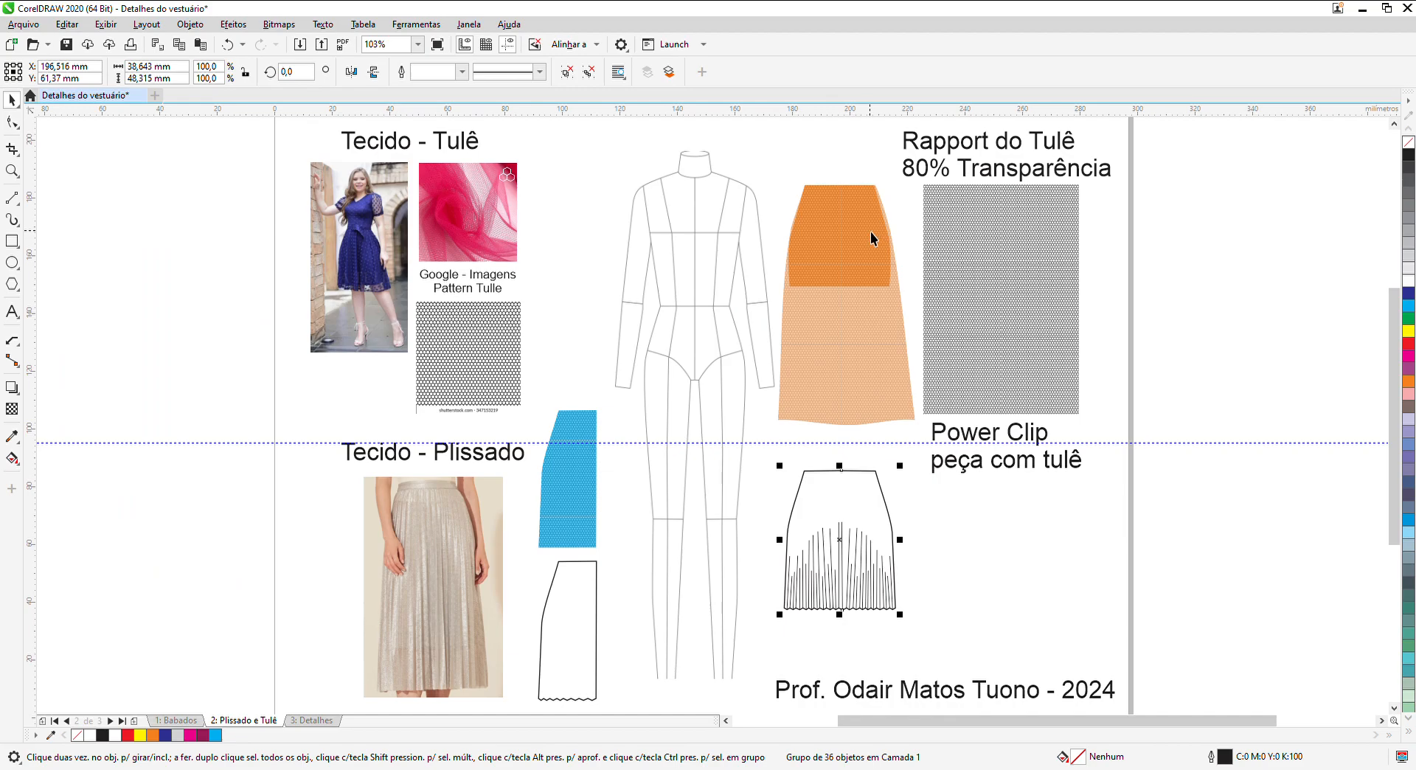
Step: Open the Detalhes page and delete the horizontal guideline crossing the mannequin's thighs just below the shorts
left_click(314, 721)
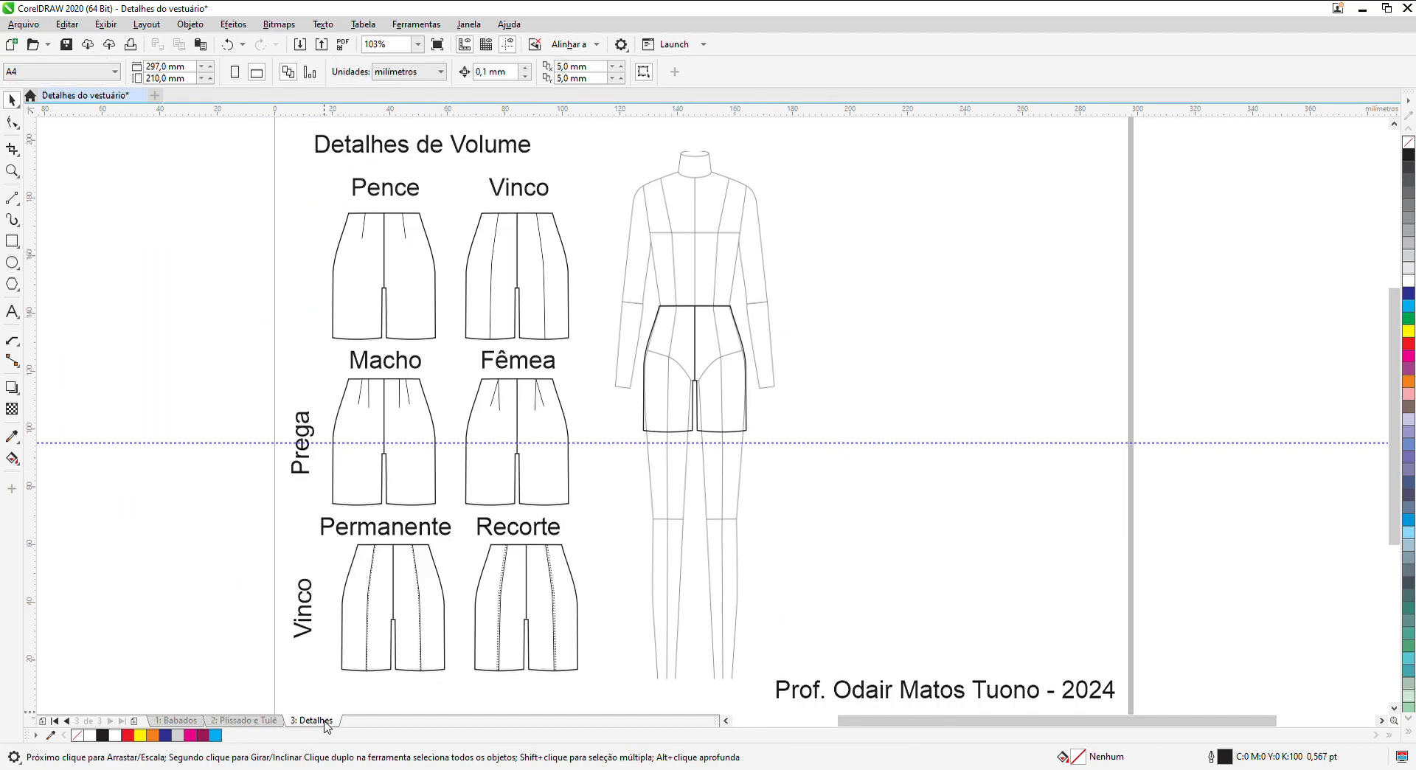
scroll(688, 351, "up", 3)
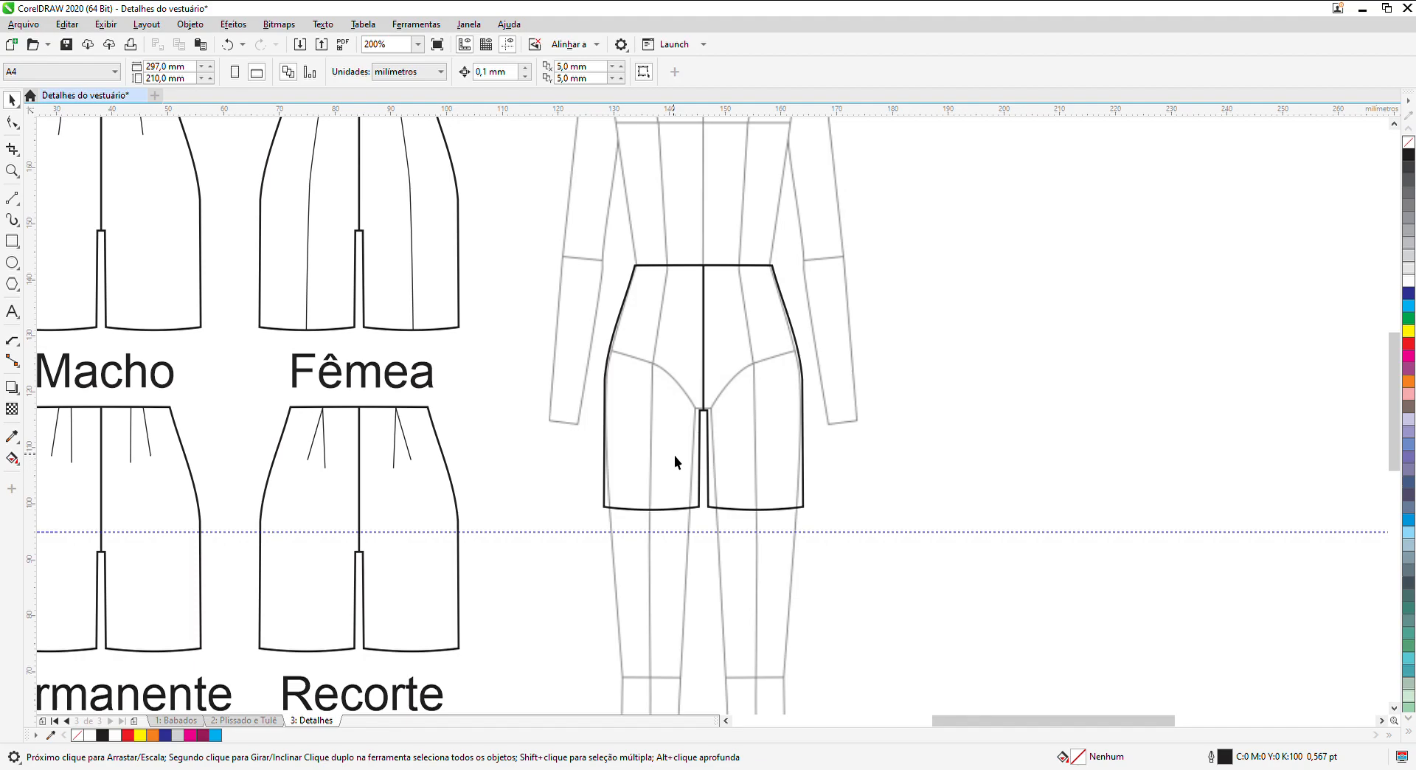
left_click(745, 540)
key("Delete")
scroll(733, 530, "down", 2)
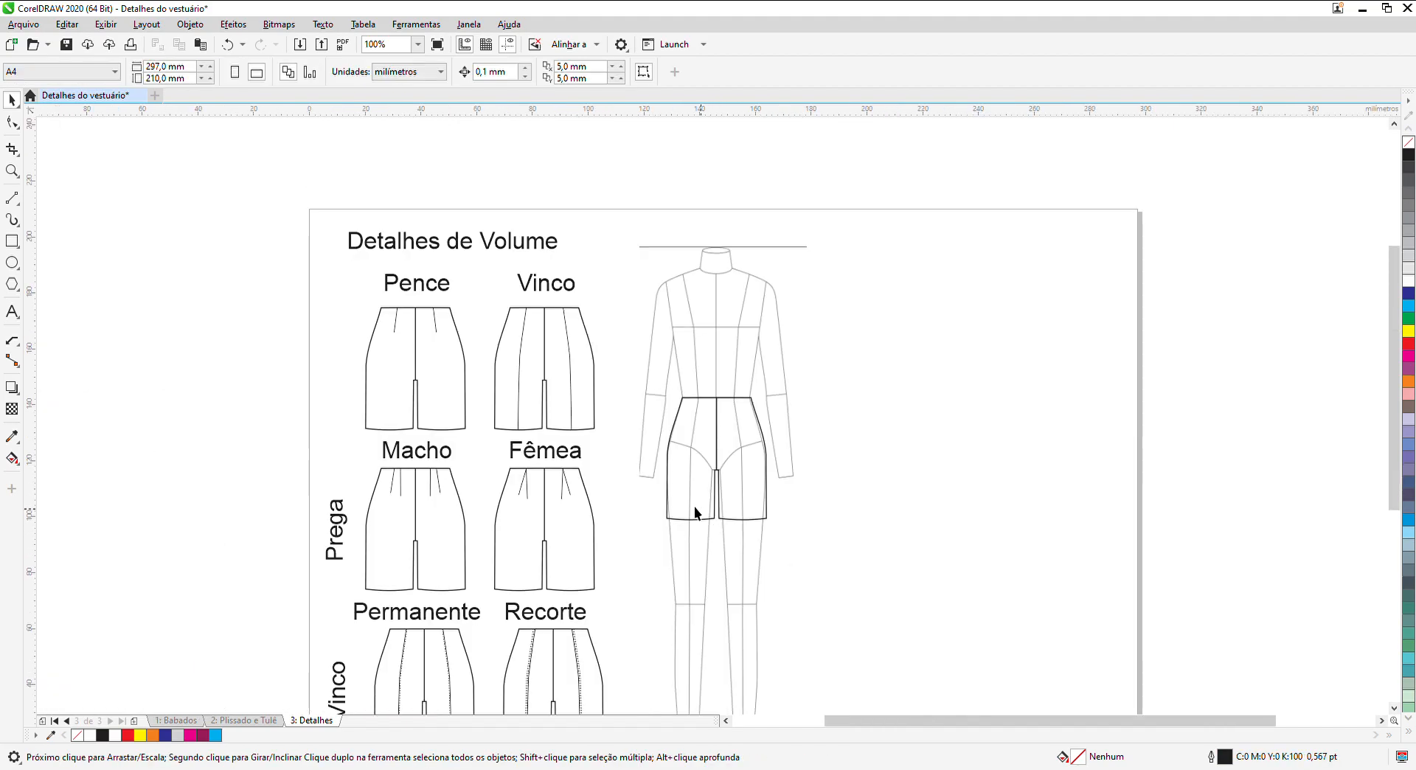
Step: Examine the dart lines on the Pence shorts and the crease lines on the Vinco shorts up close
left_click(12, 169)
left_click_drag(337, 270, 633, 443)
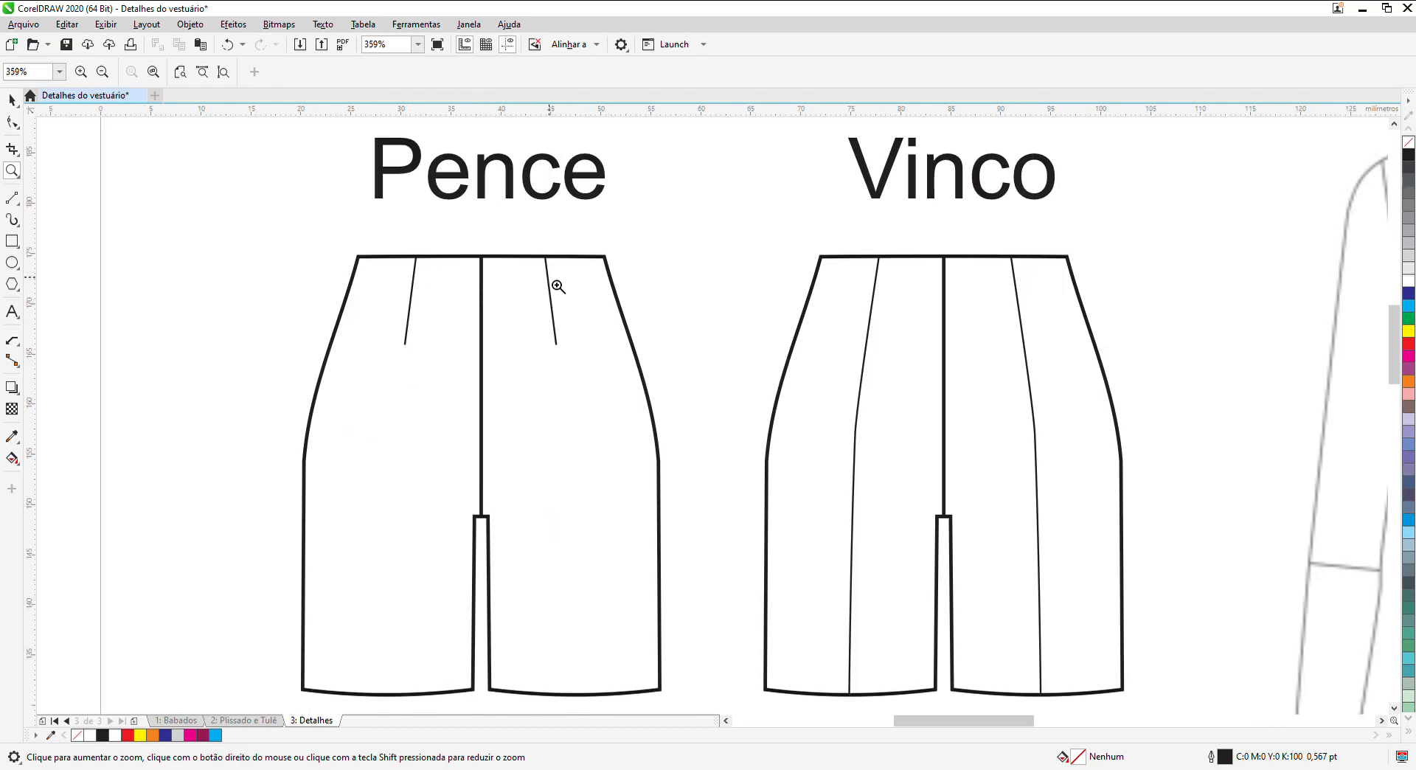
left_click_drag(292, 233, 521, 493)
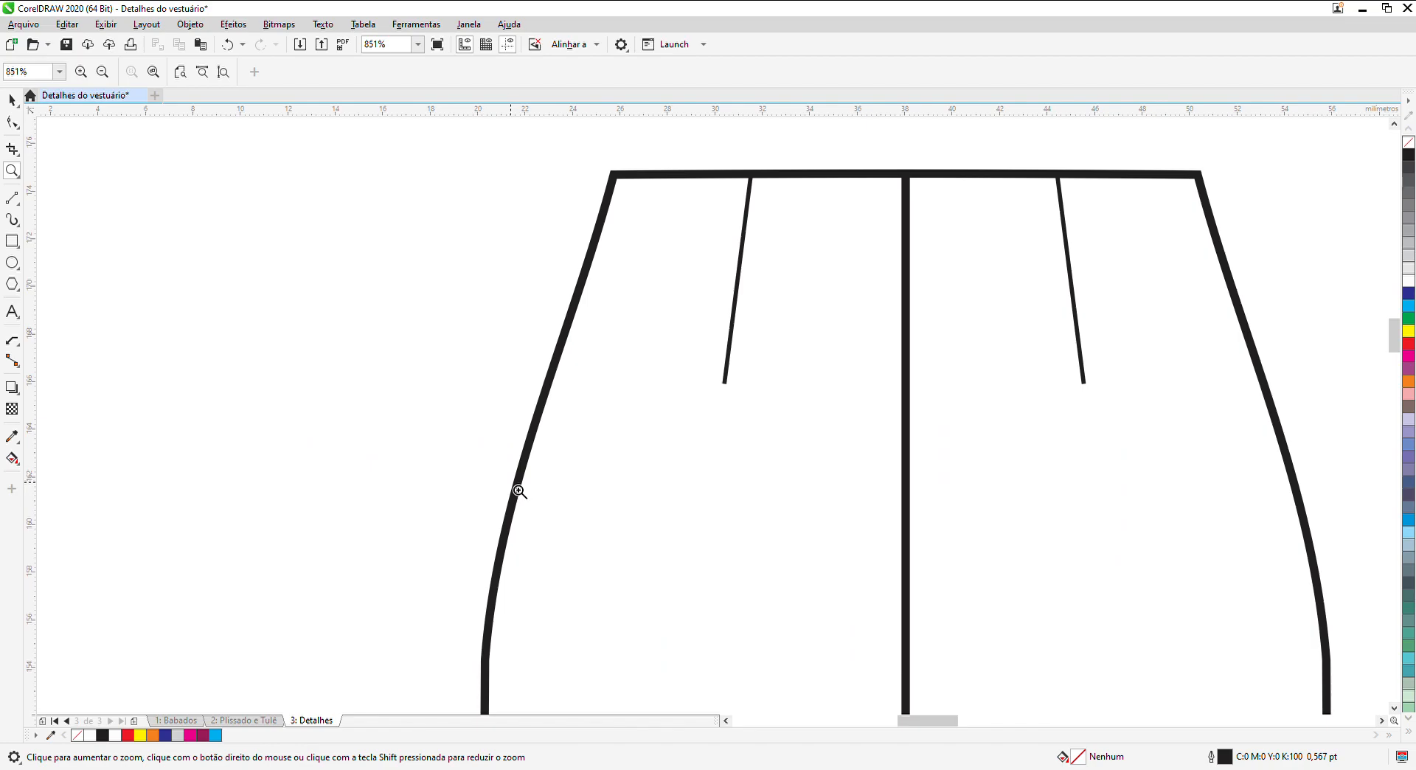
right_click(501, 489)
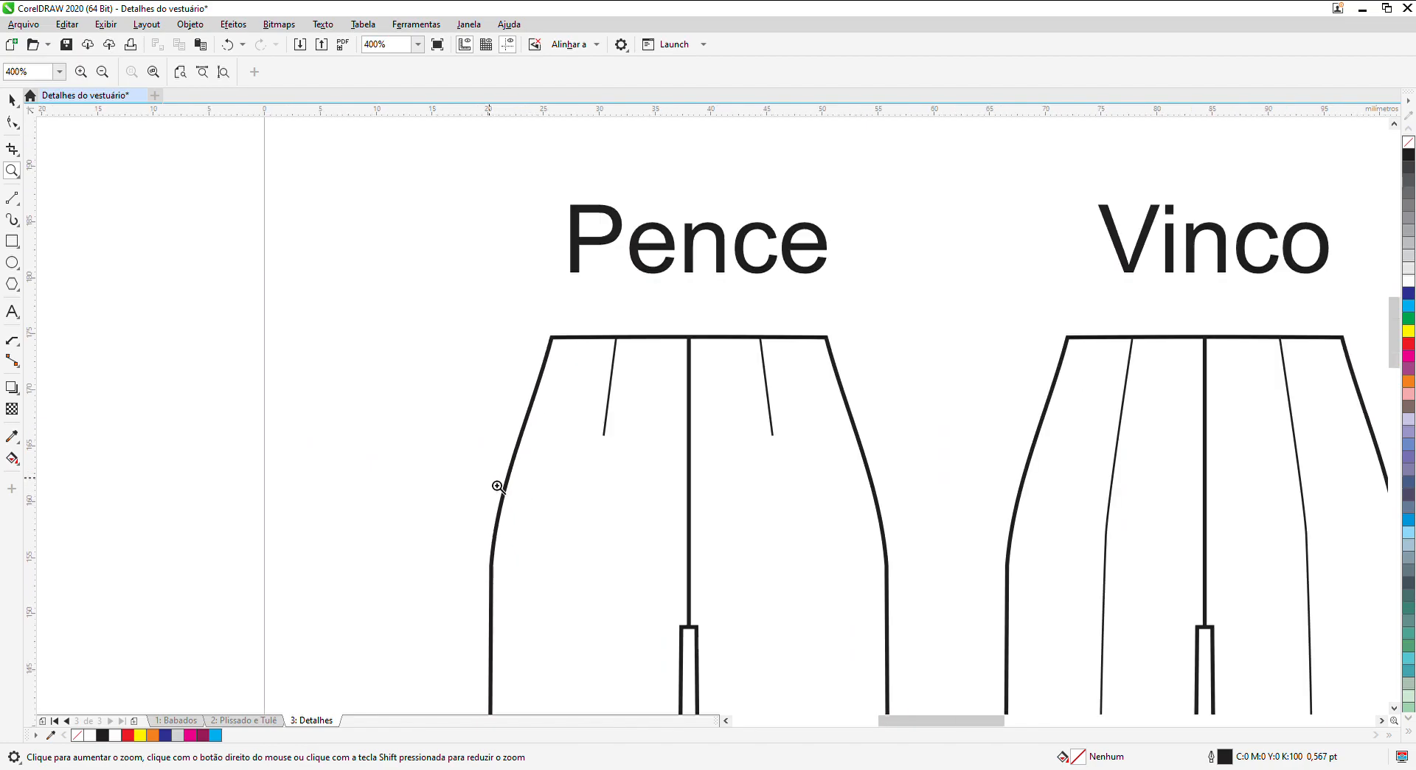
right_click(501, 489)
left_click_drag(733, 400, 986, 679)
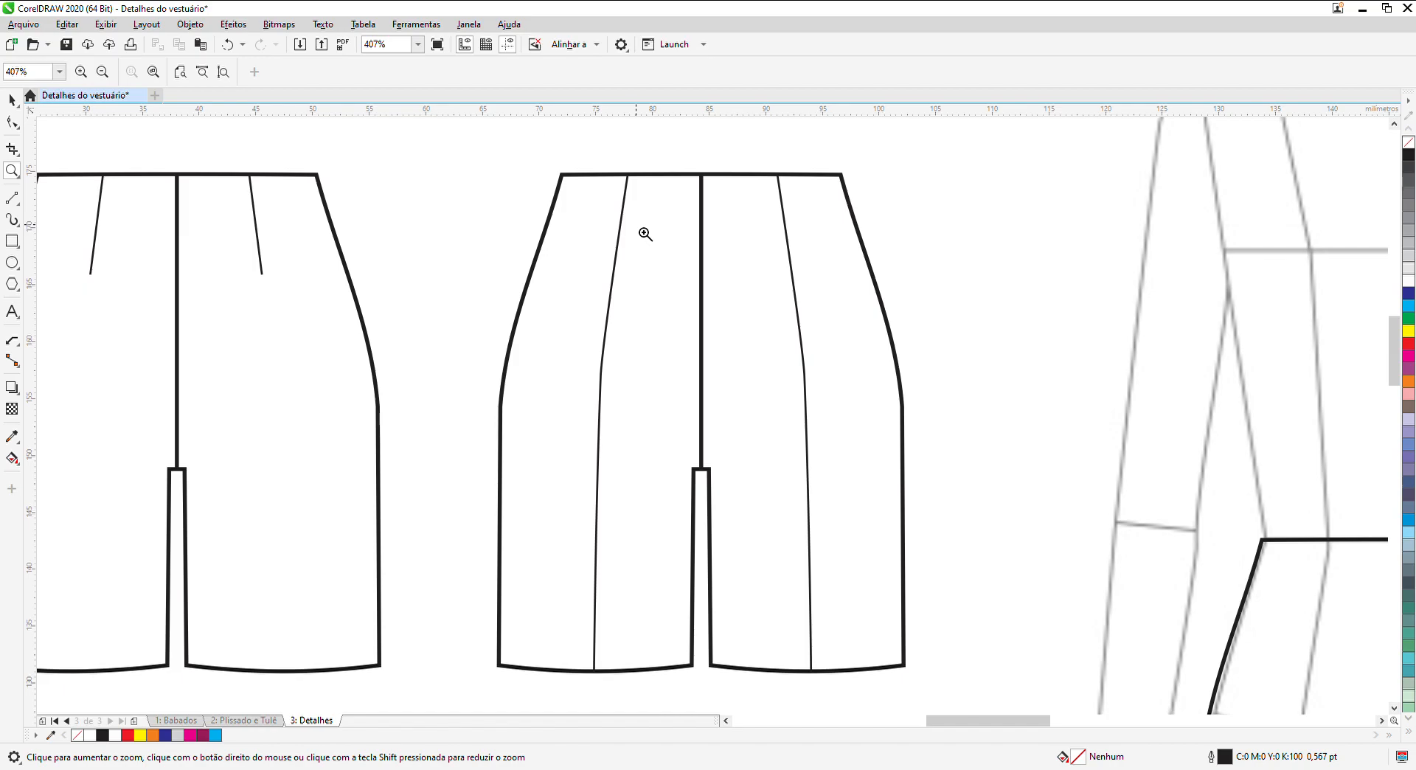
Step: Examine the waist pleat lines on the Prega shorts, comparing the Macho and Fêmea versions
scroll(644, 235, "down", 3)
left_click_drag(473, 373, 591, 513)
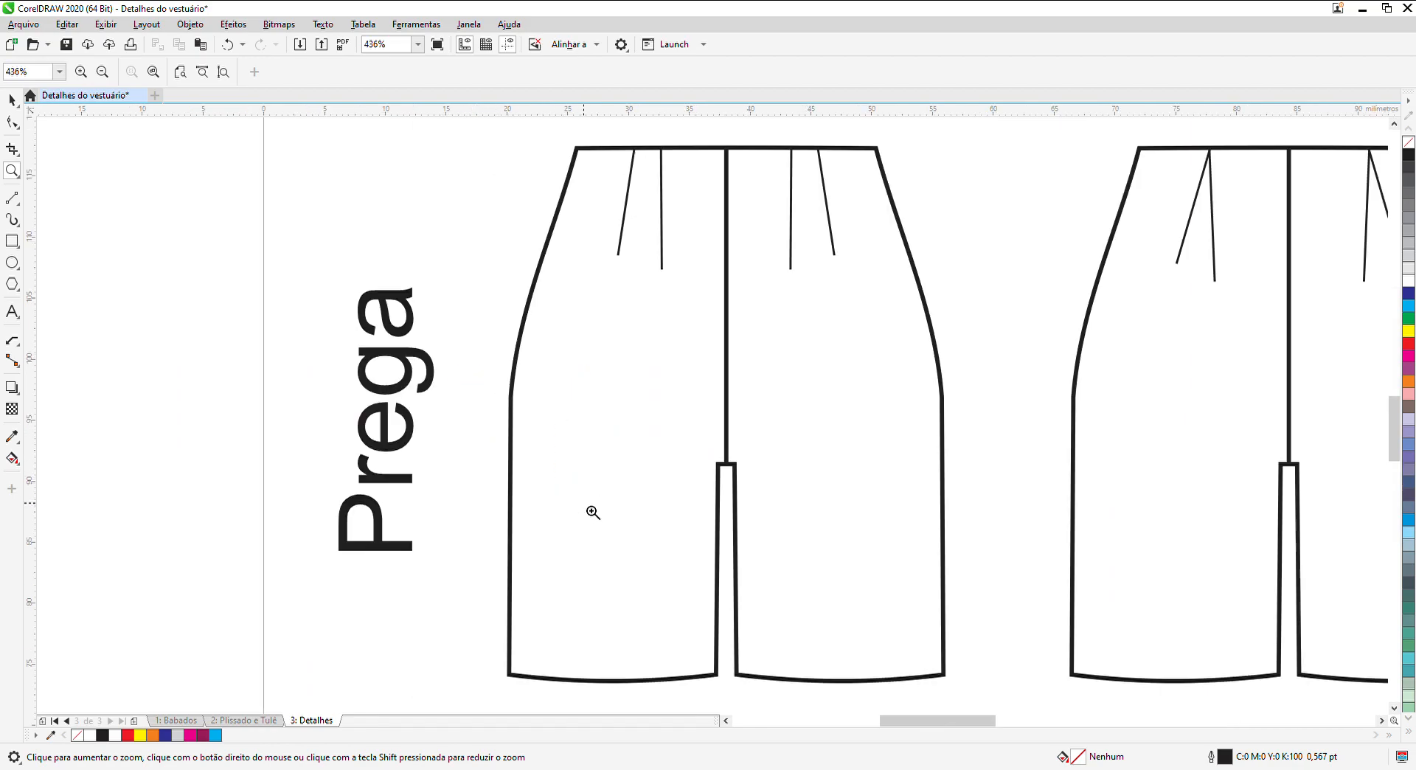
left_click_drag(524, 134, 752, 339)
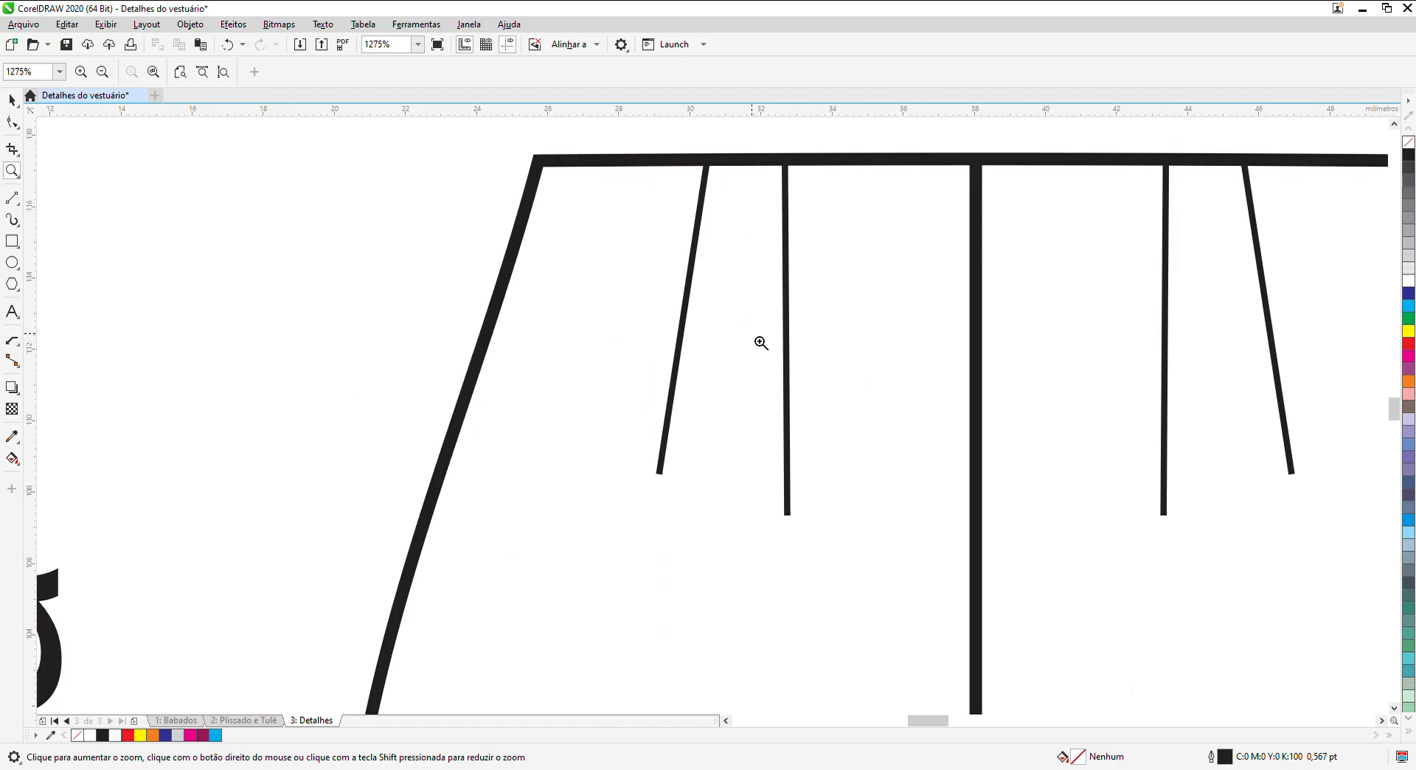
scroll(760, 346, "down", 4)
left_click_drag(856, 301, 957, 393)
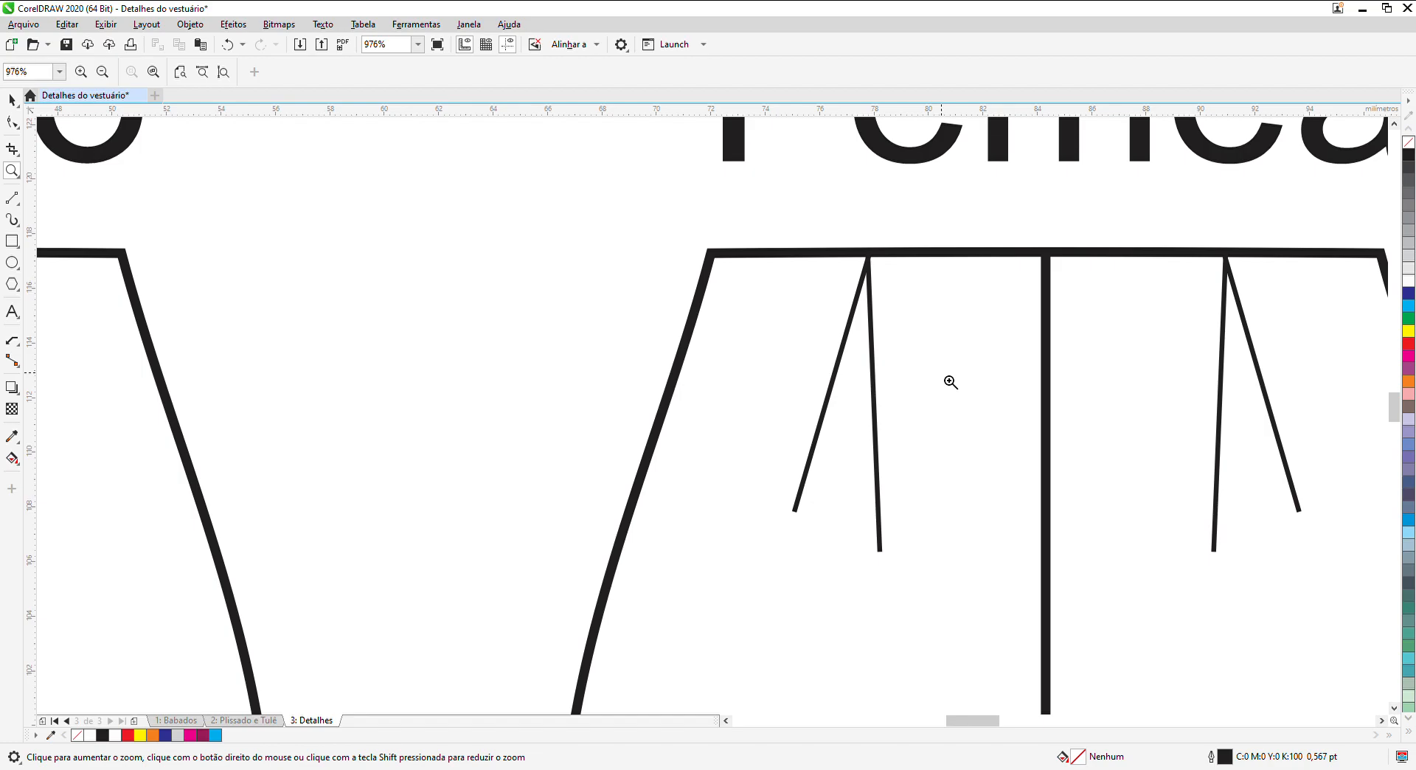
Step: Examine the crease lines and dashed stitching on the Vinco shorts, comparing the Permanente and Recorte versions
scroll(951, 382, "down", 5)
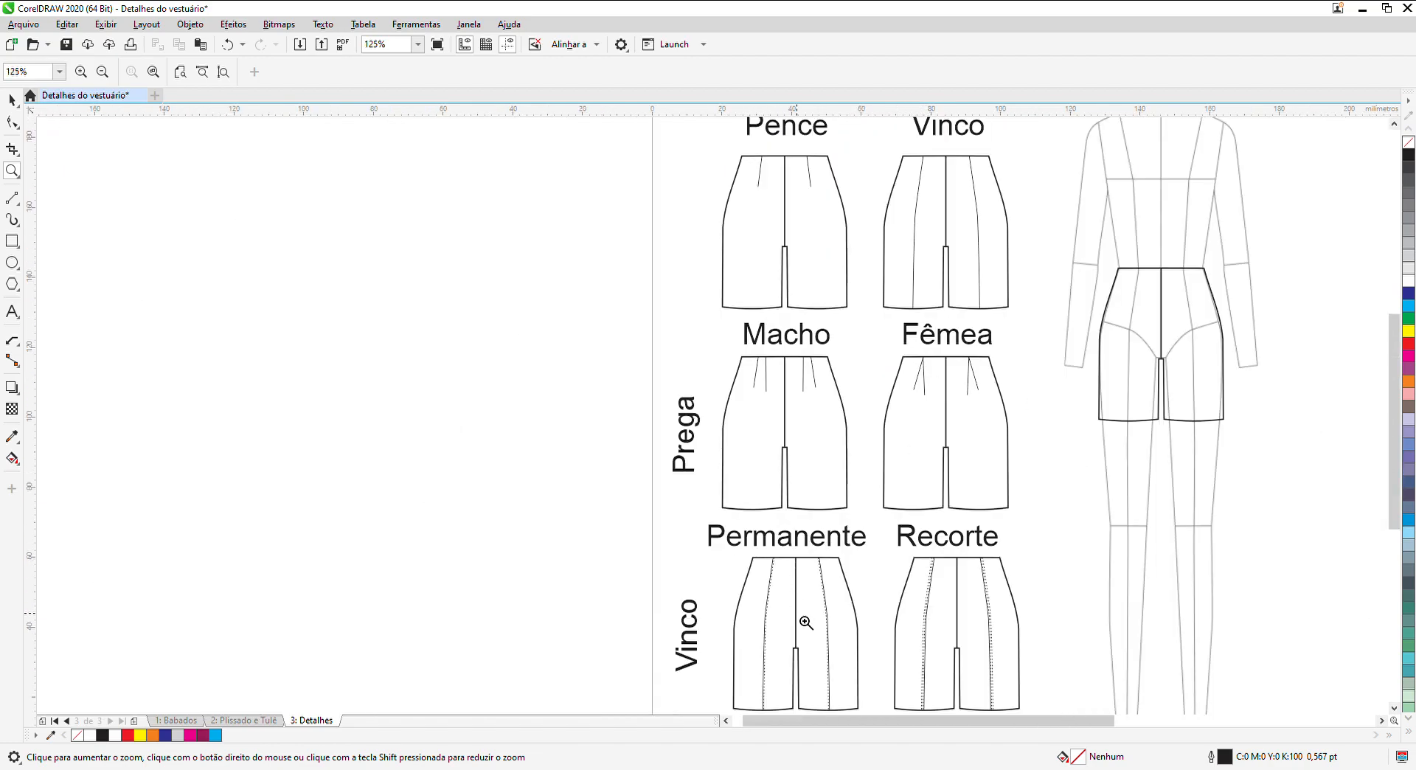
left_click_drag(728, 550, 1050, 670)
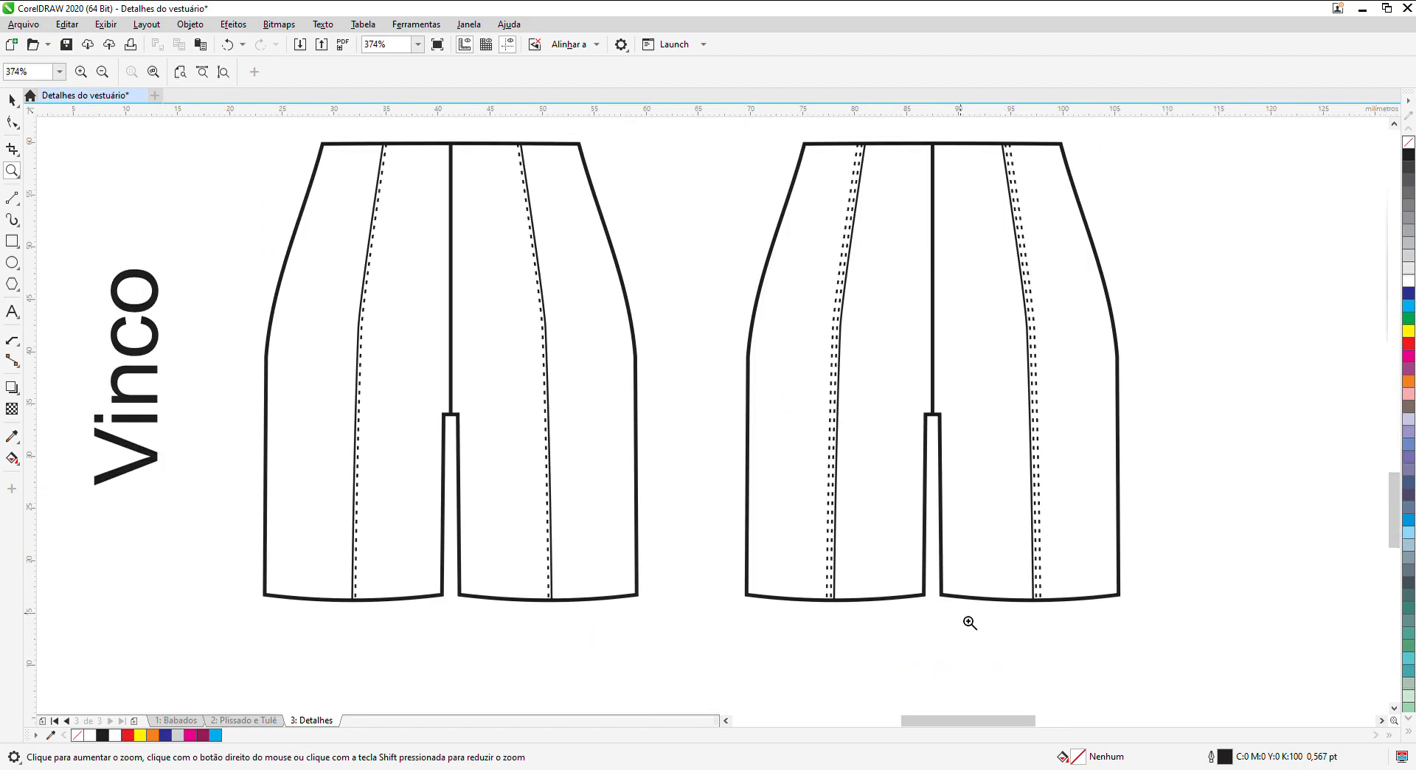
scroll(349, 250, "down", 1)
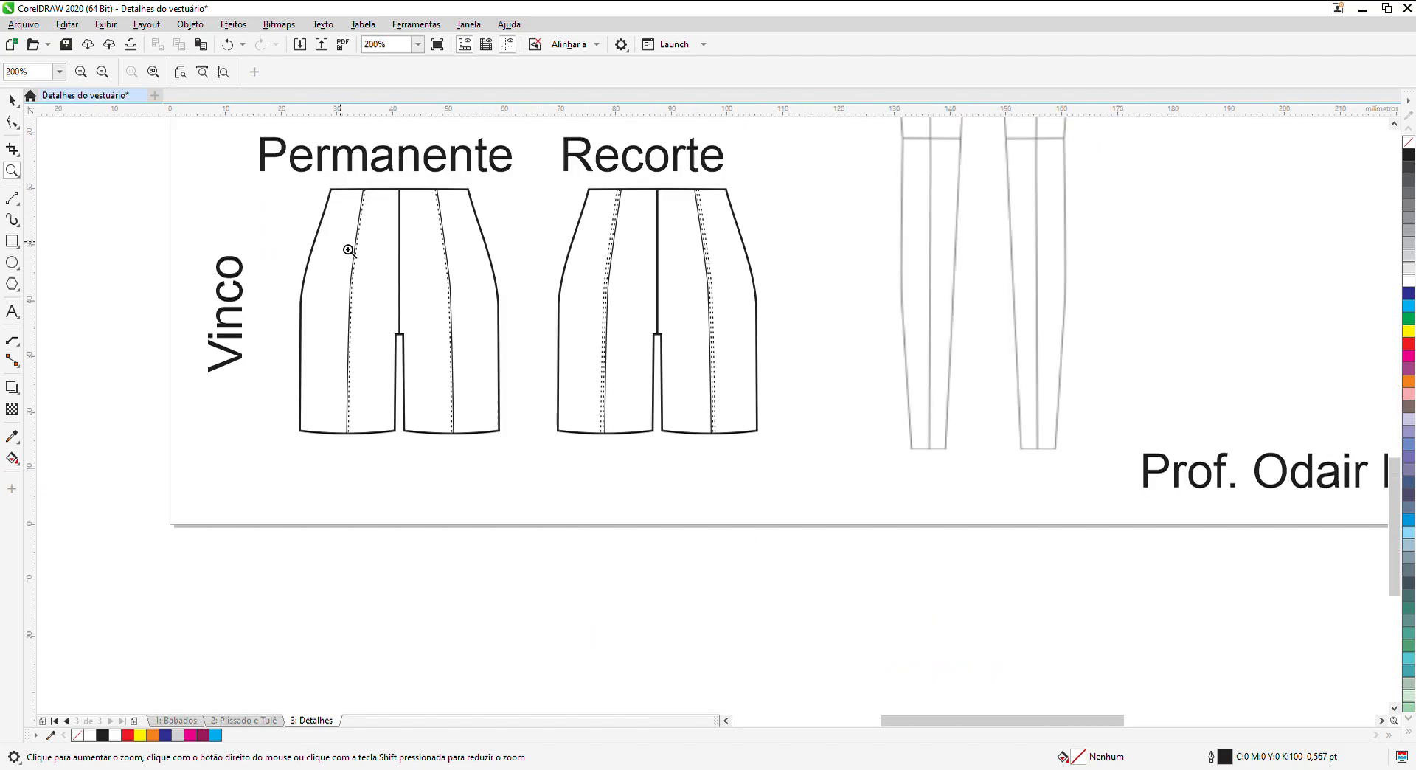
mouse_move(230, 135)
left_mouse_down()
mouse_move(484, 325)
mouse_move(564, 454)
left_mouse_up()
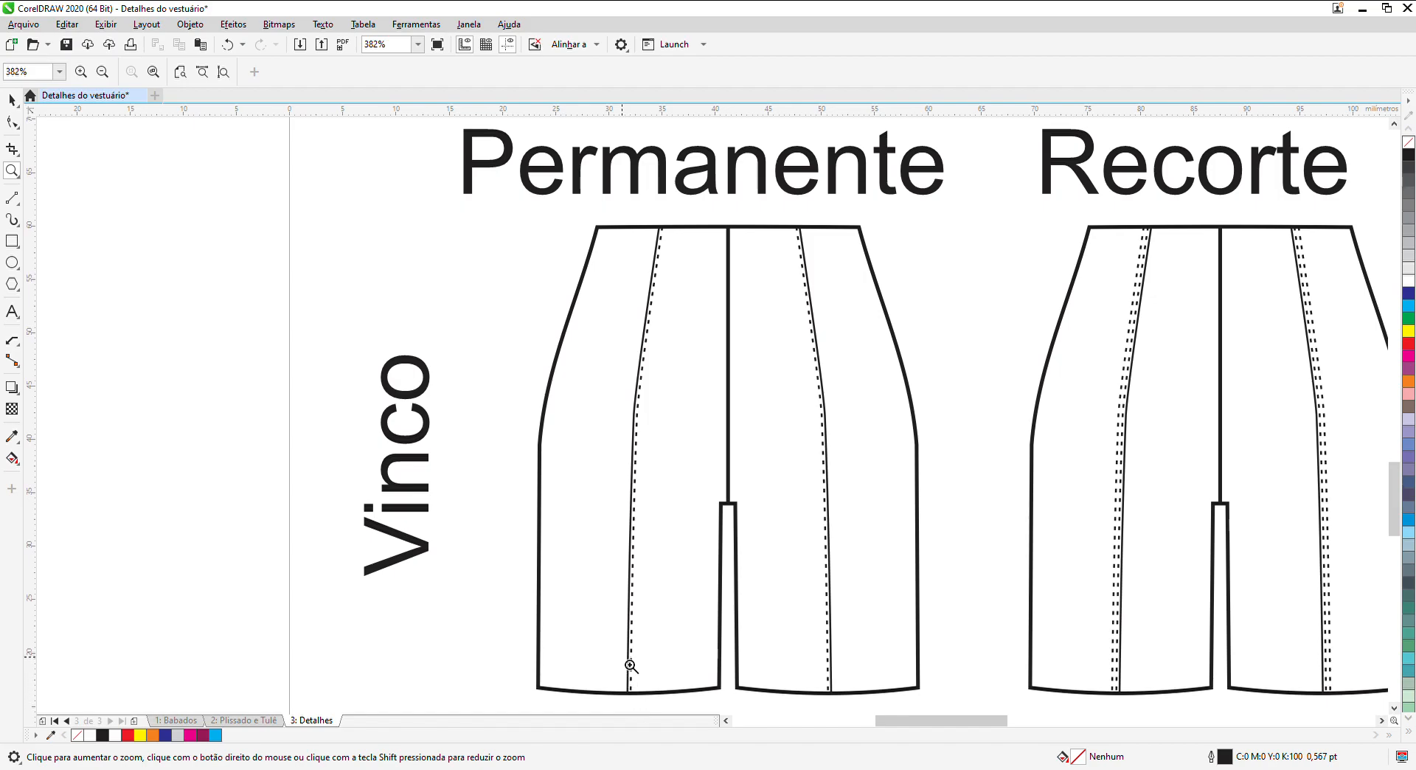
scroll(583, 577, "down", 3)
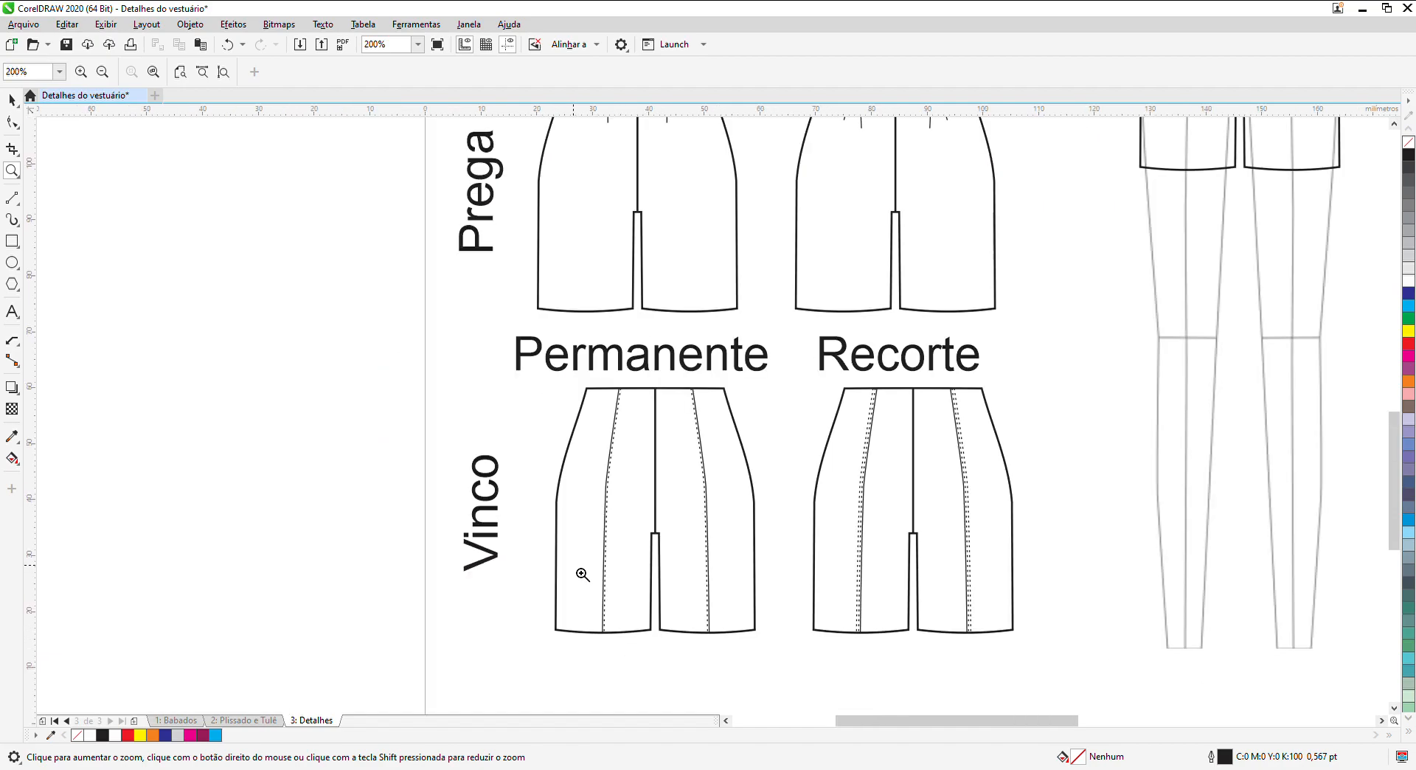
left_click_drag(792, 392, 1061, 667)
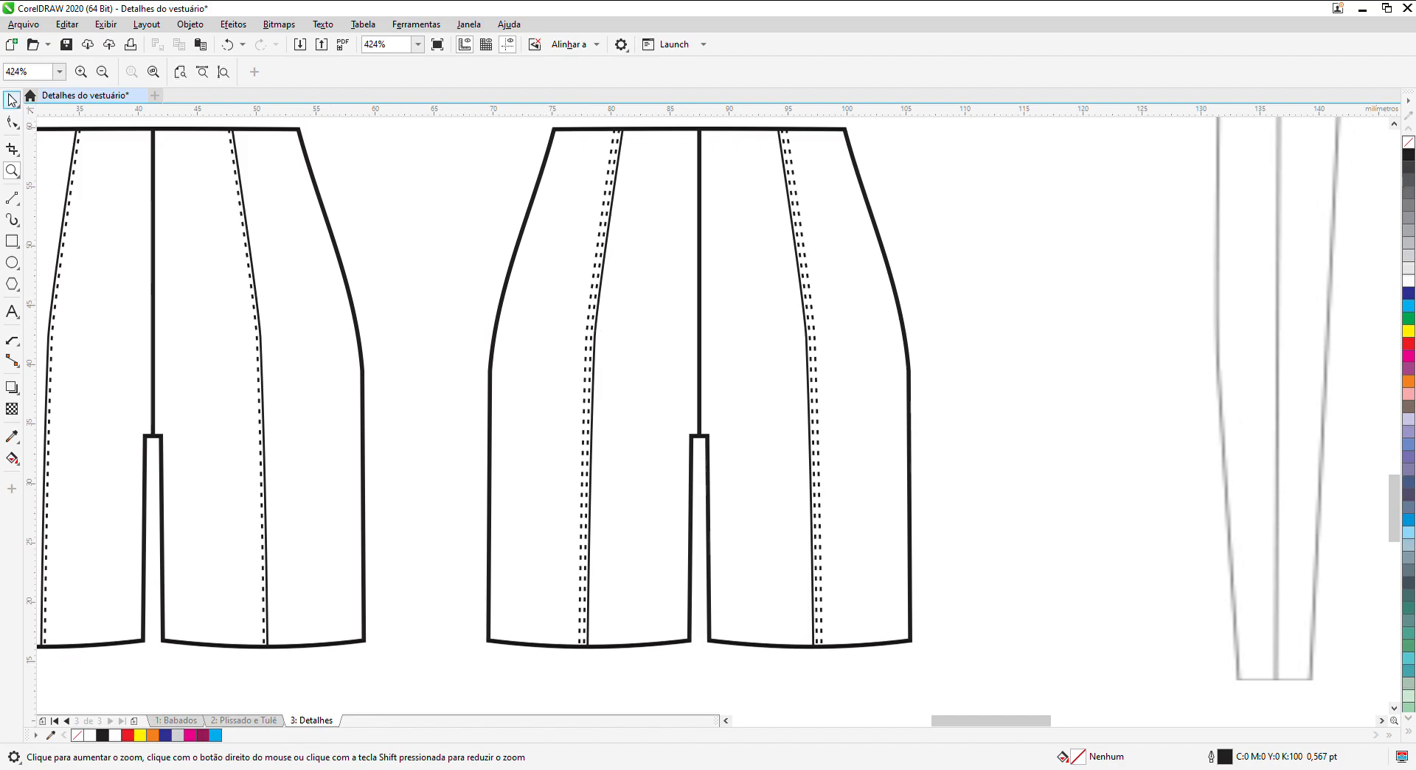
Step: Ungroup the Permanente and Recorte pair, and ungroup the Recorte shorts into individual lines
left_click(12, 99)
left_click(530, 210)
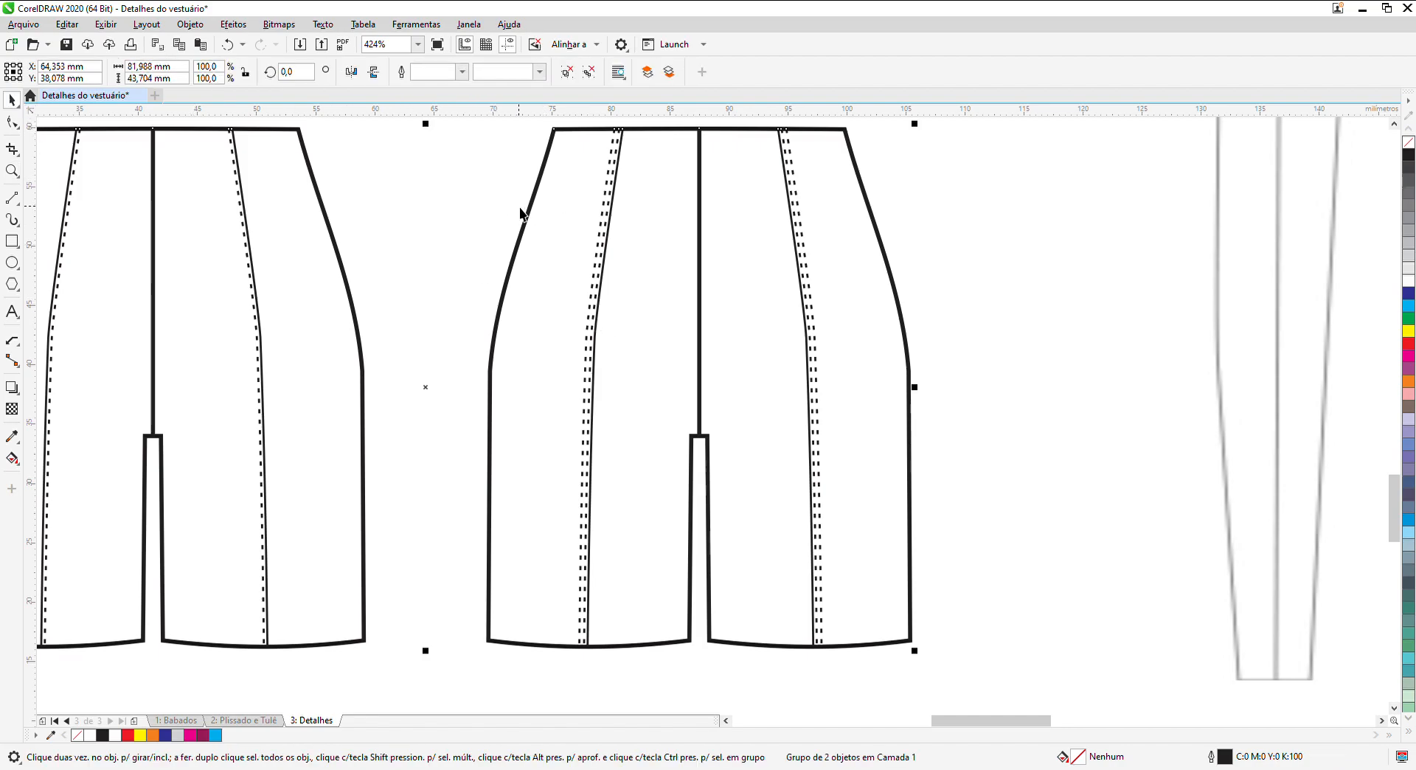
left_click(567, 77)
left_click(517, 125)
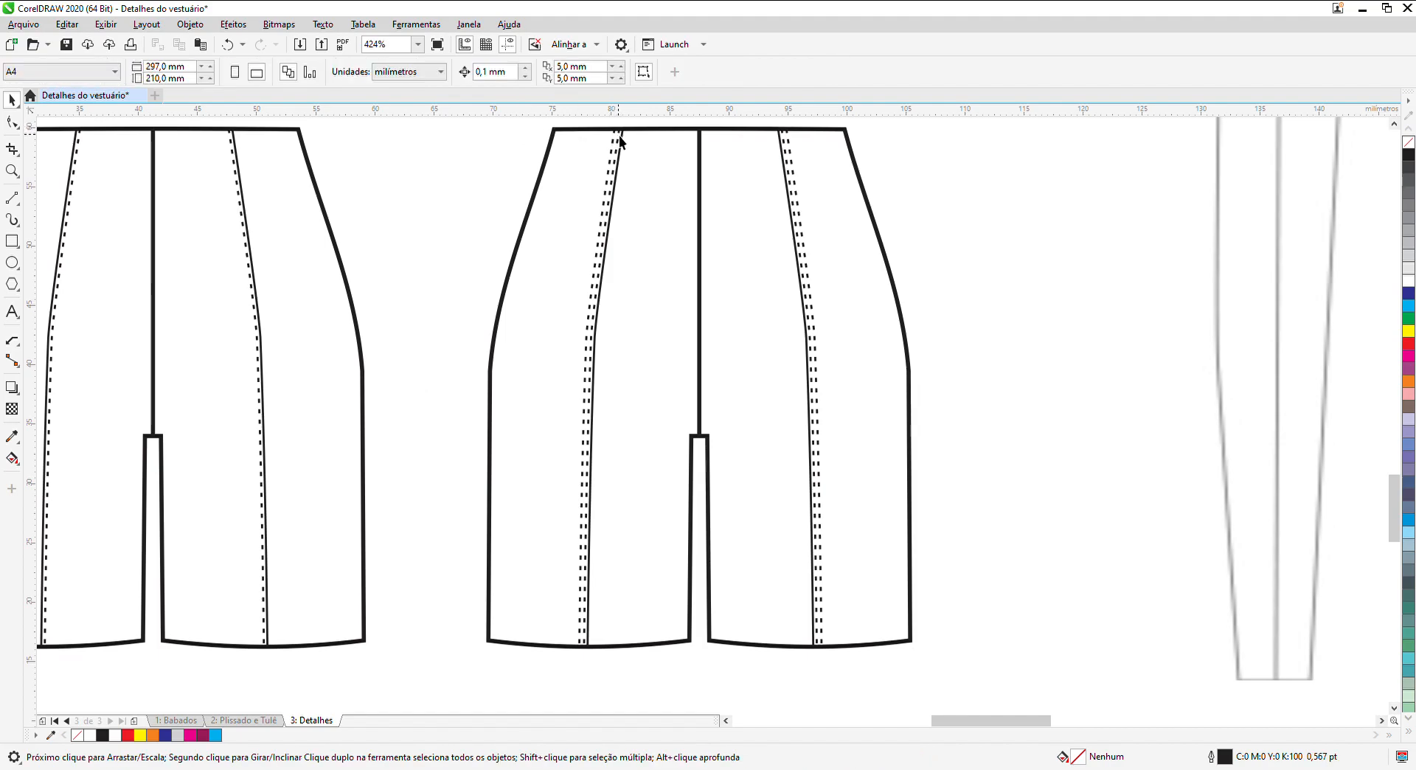
left_click(622, 138)
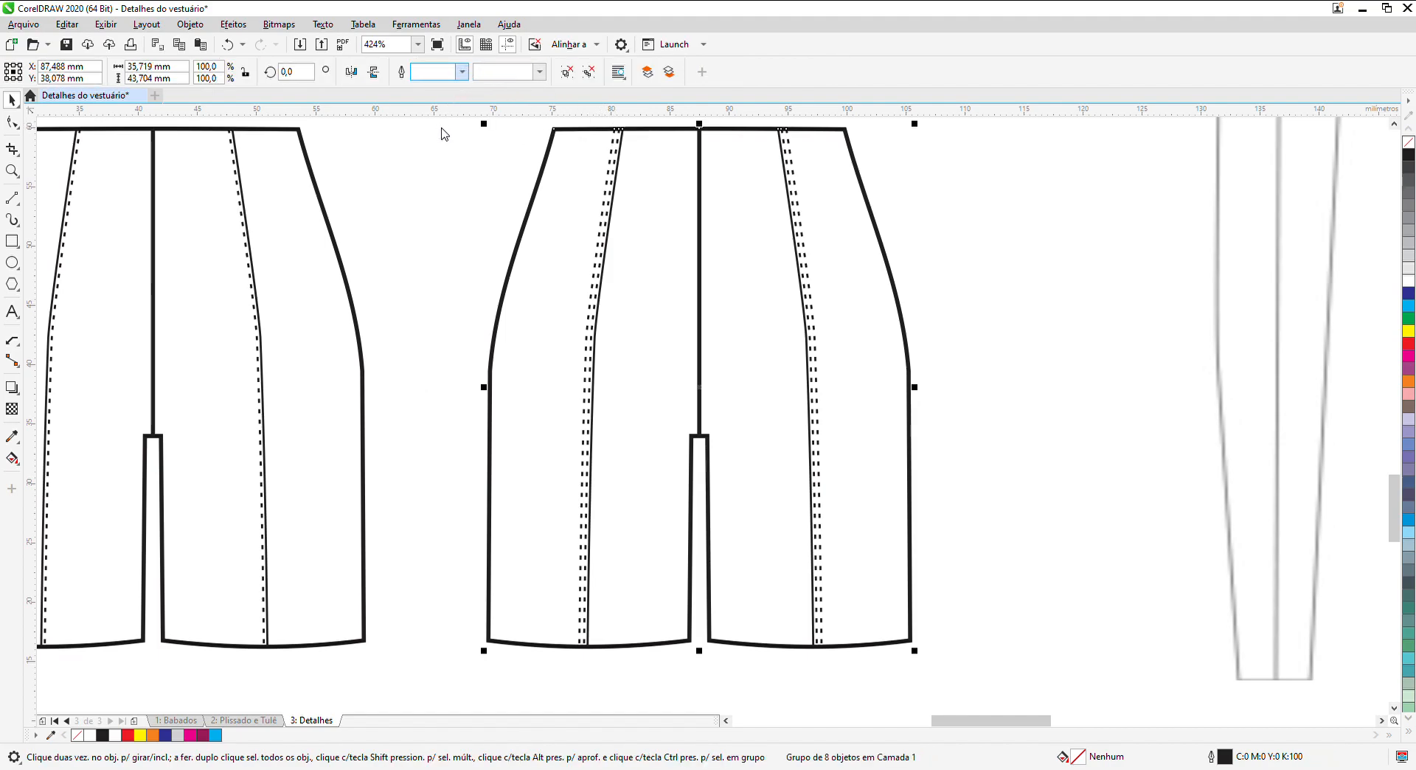
left_click(566, 76)
left_click(496, 158)
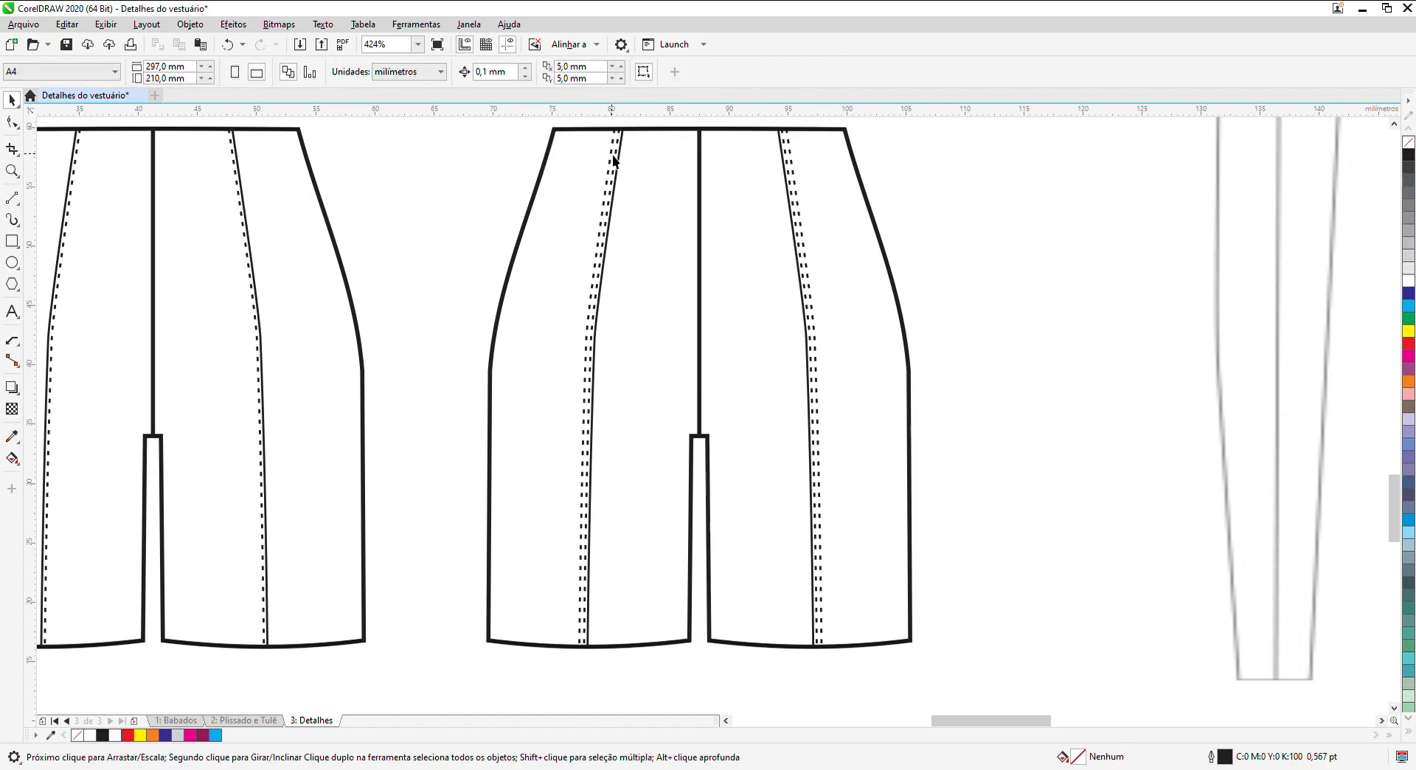
Step: Set the outline width of the solid seam line on the left leg of the Recorte shorts to 1.0 pt
left_click(619, 152)
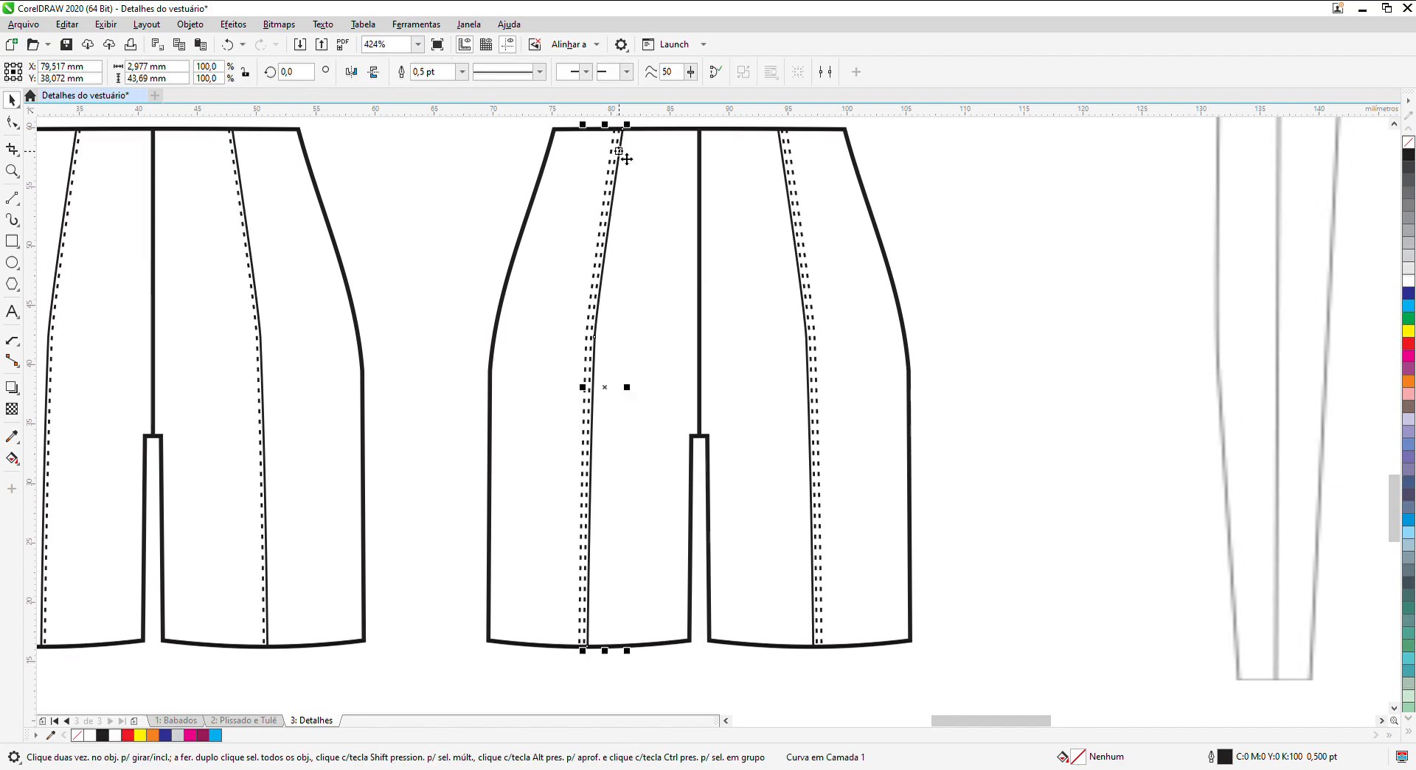
left_click(461, 74)
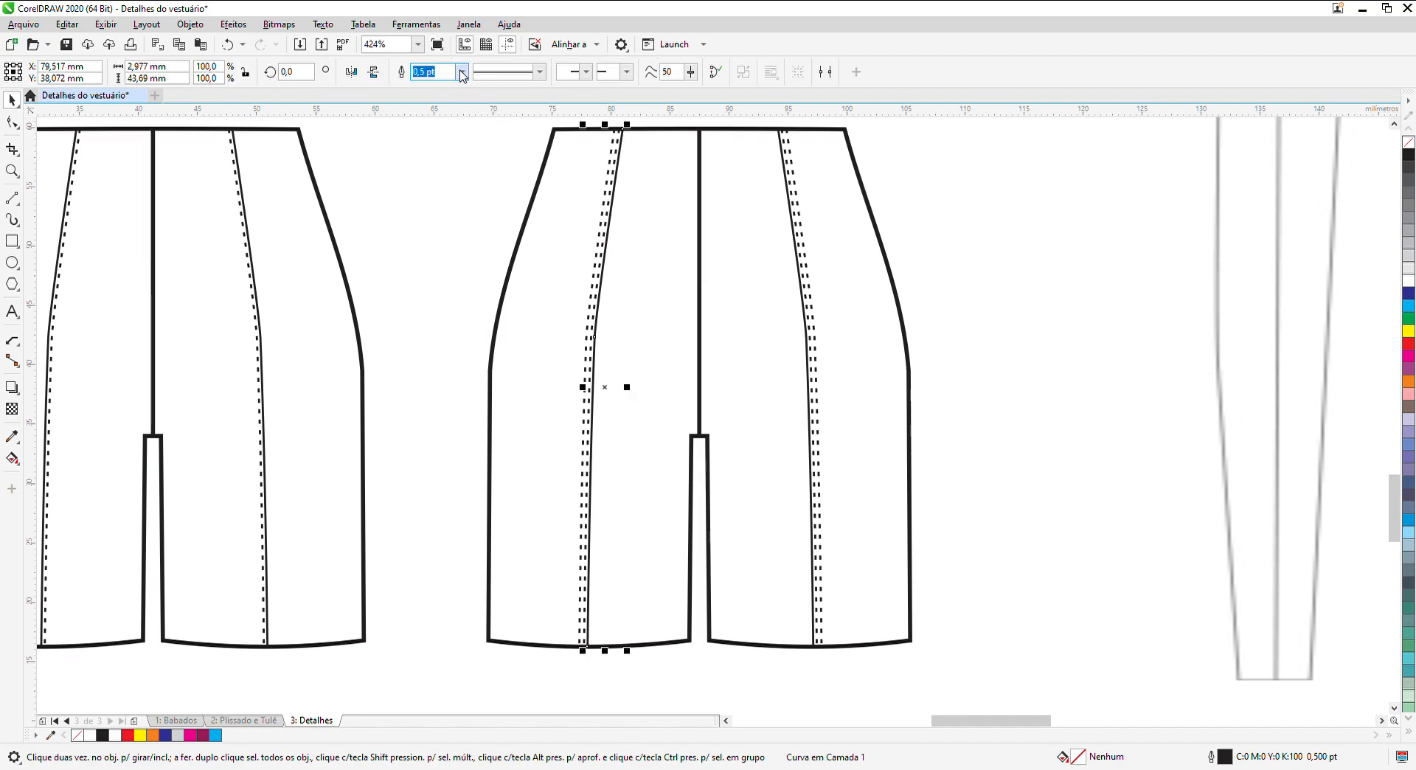
left_click(432, 139)
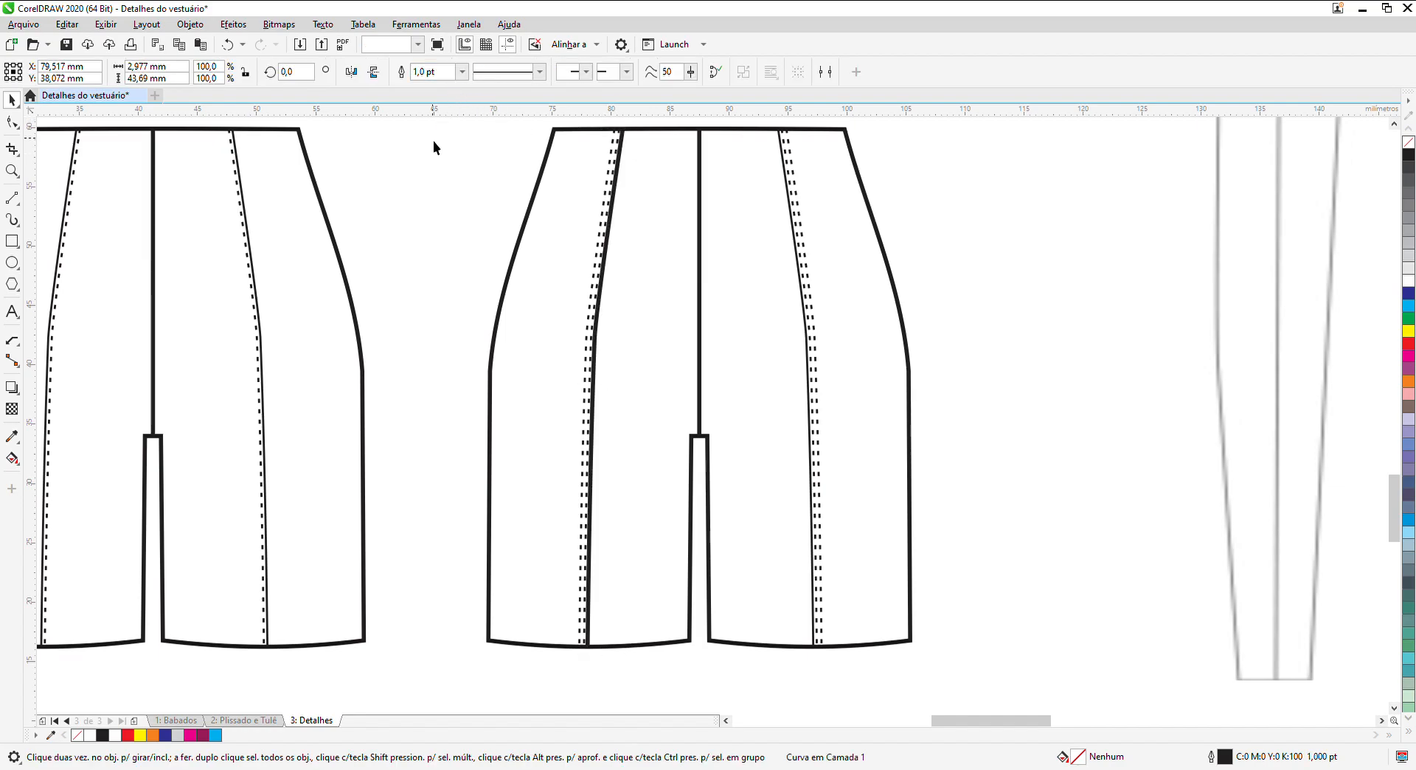
left_click(788, 167)
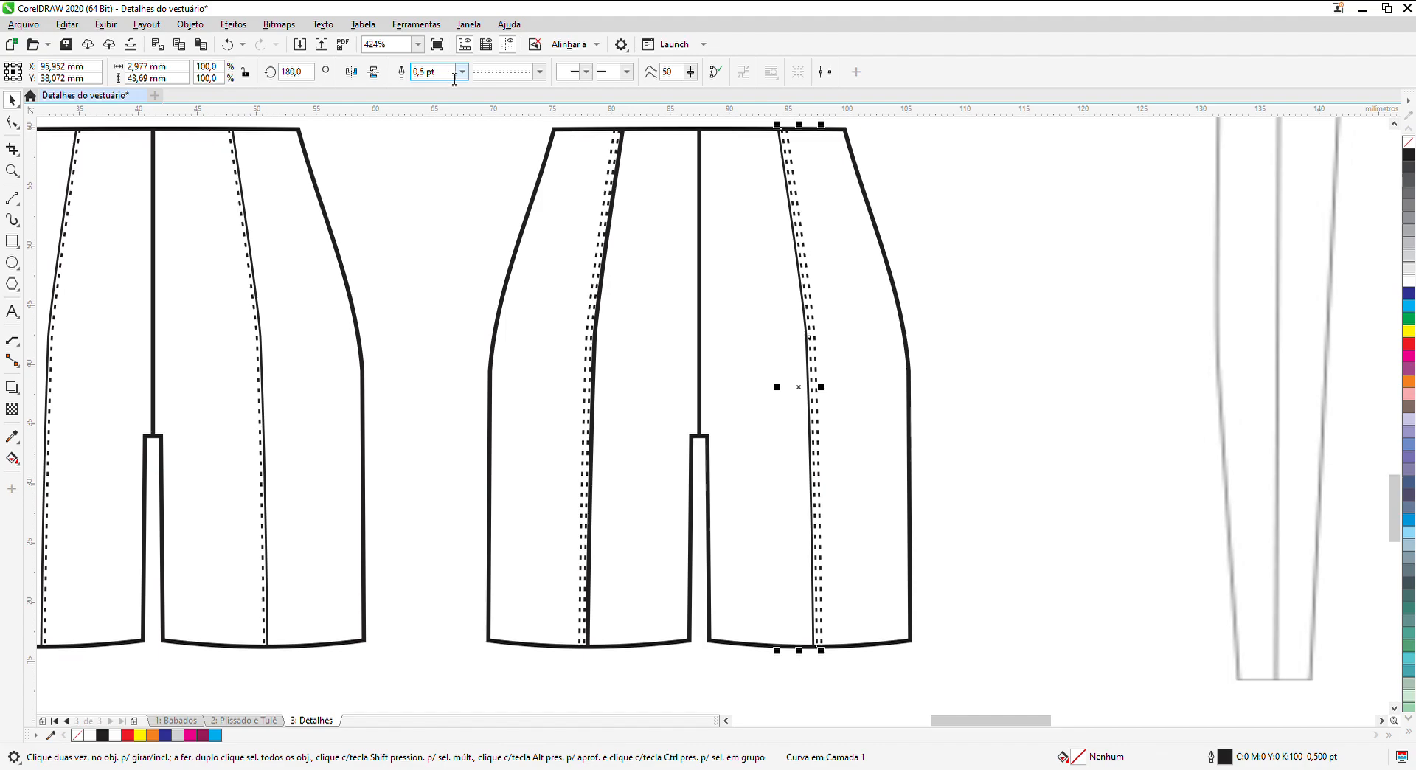
left_click(457, 74)
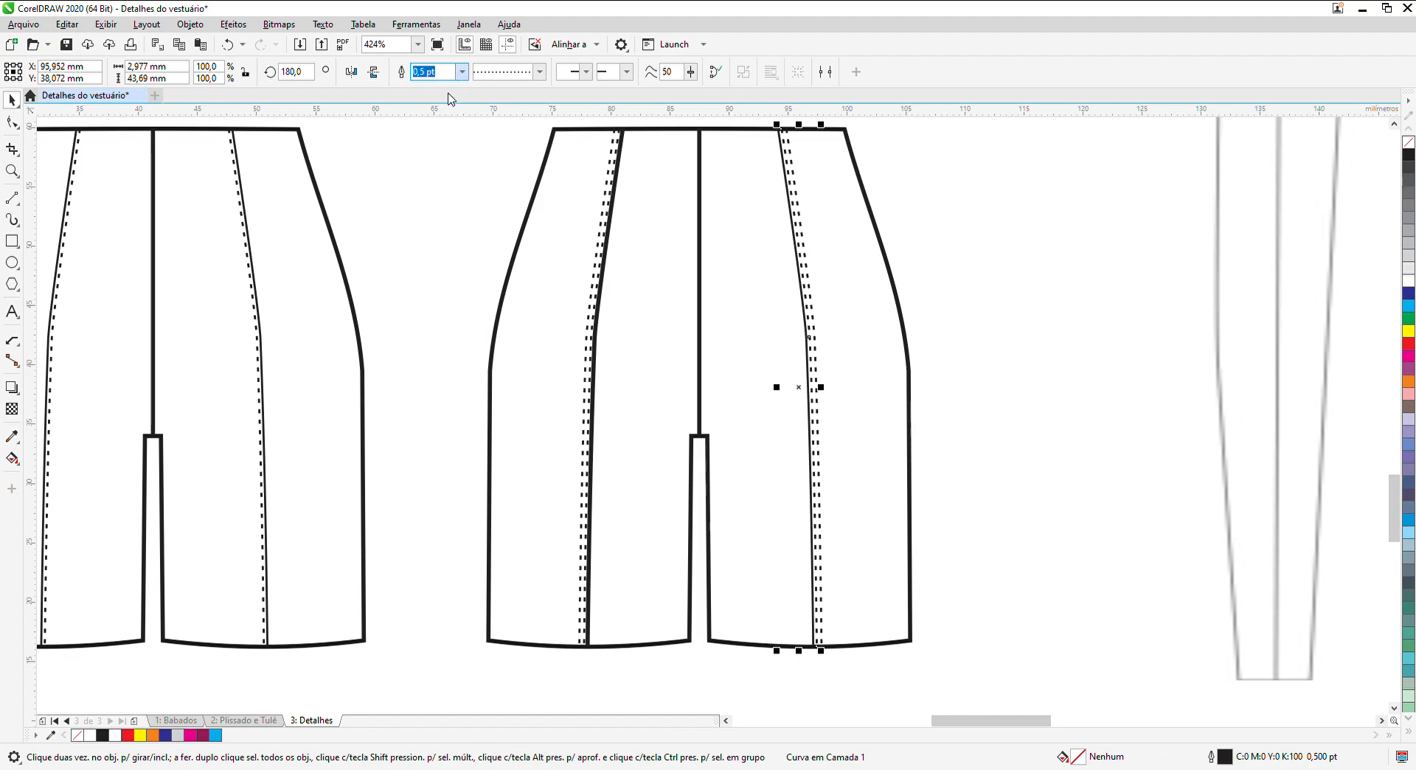
key("Return")
left_click(462, 75)
left_click(438, 130)
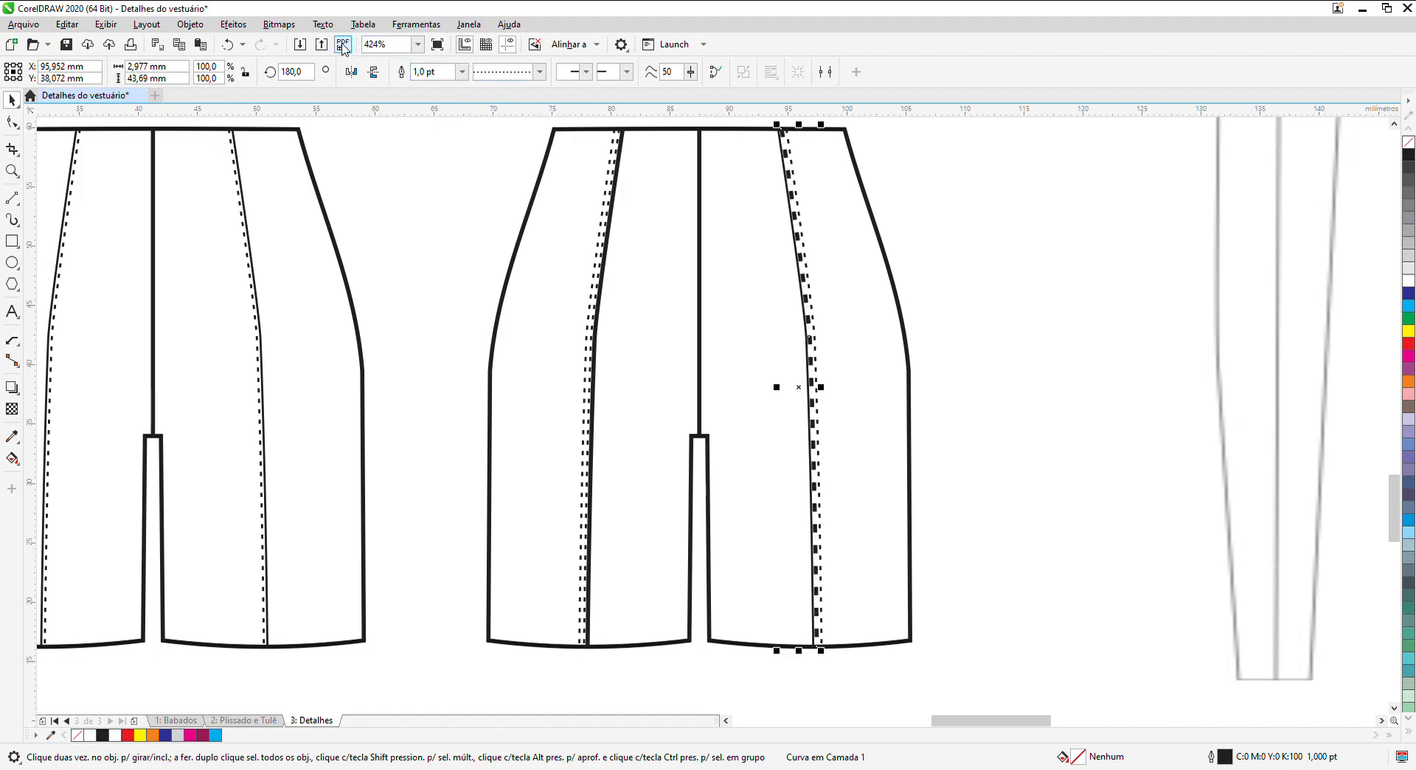
left_click(230, 45)
left_click(230, 45)
left_click(363, 128)
Step: Set the outline width of the solid seam line on the right leg of the Recorte shorts to 1.0 pt
scroll(743, 132, "up", 5)
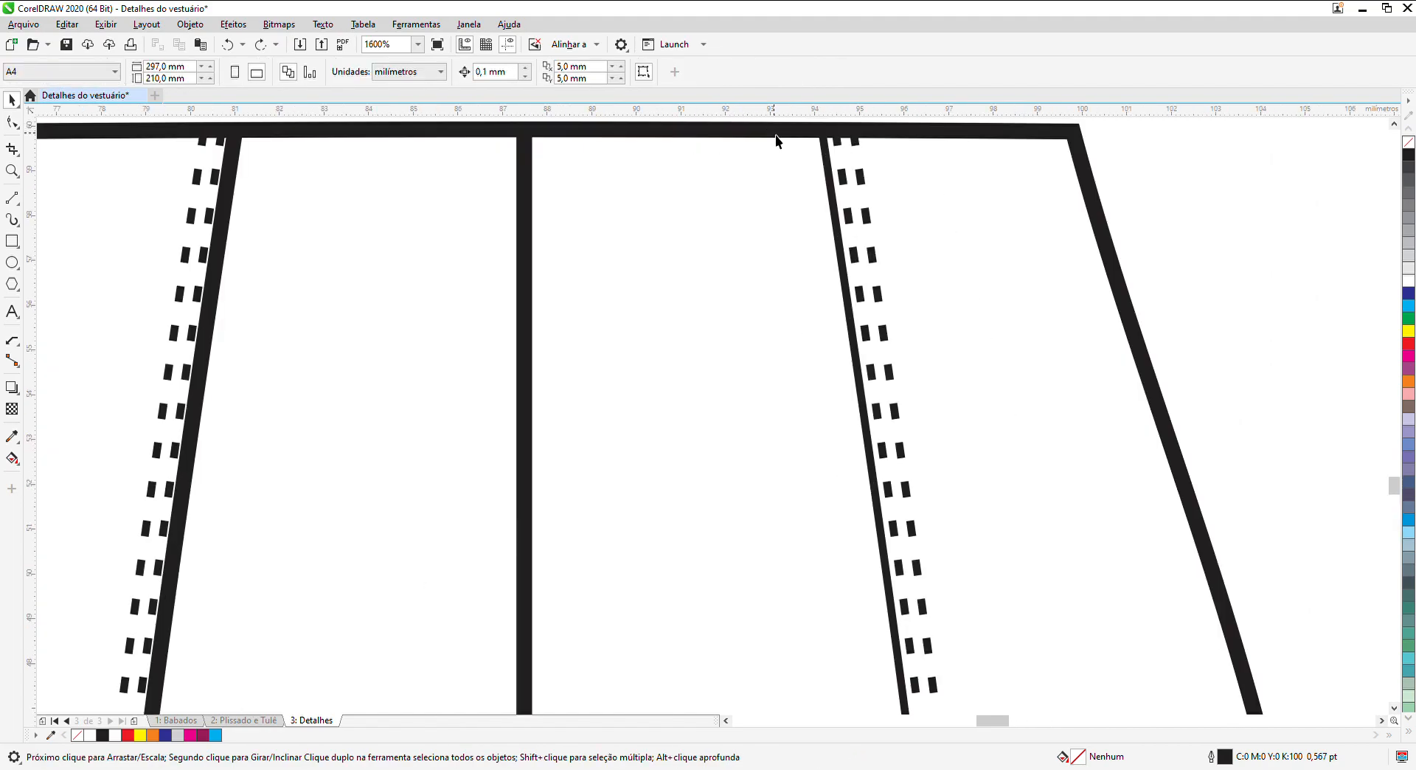
left_click(826, 161)
left_click(451, 74)
type("1")
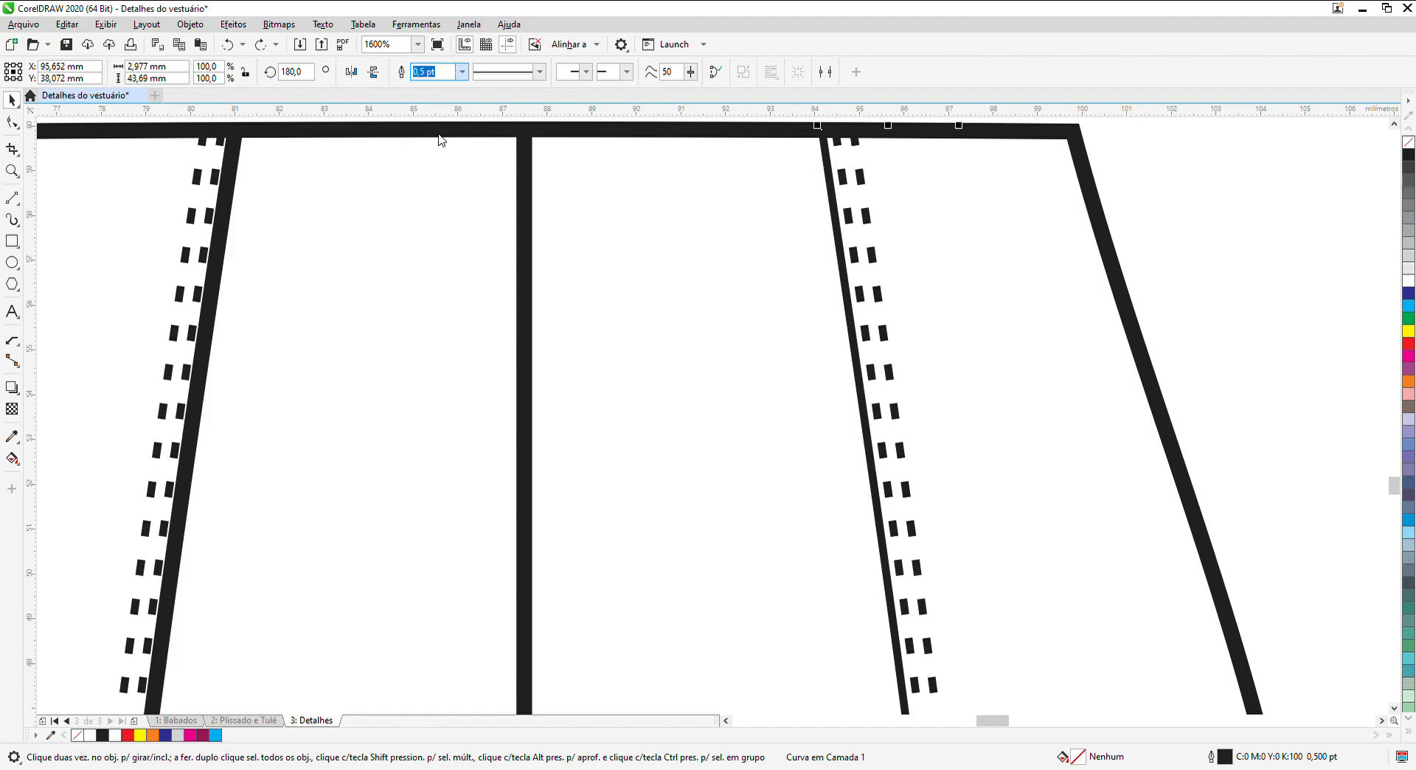
key("Return")
scroll(1127, 250, "down", 5)
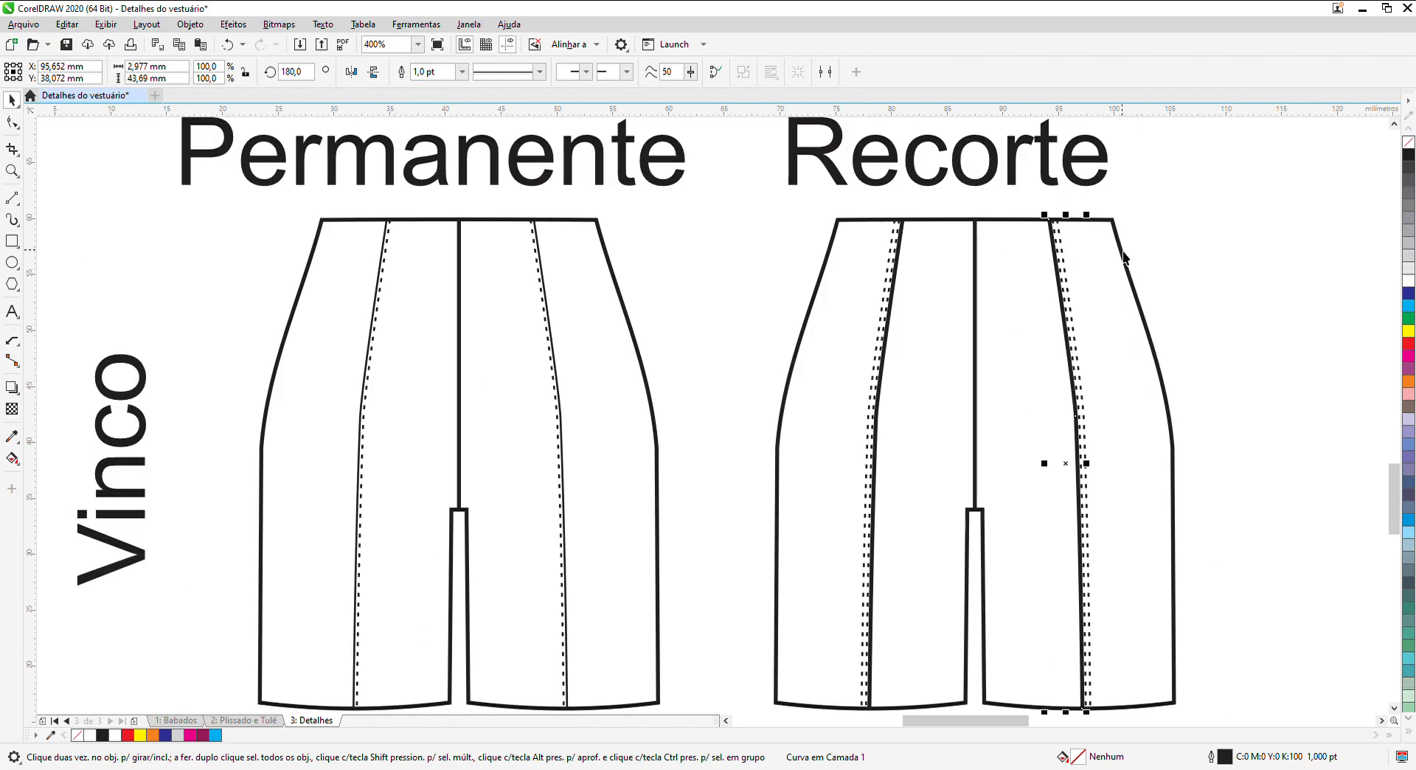
left_click(1155, 262)
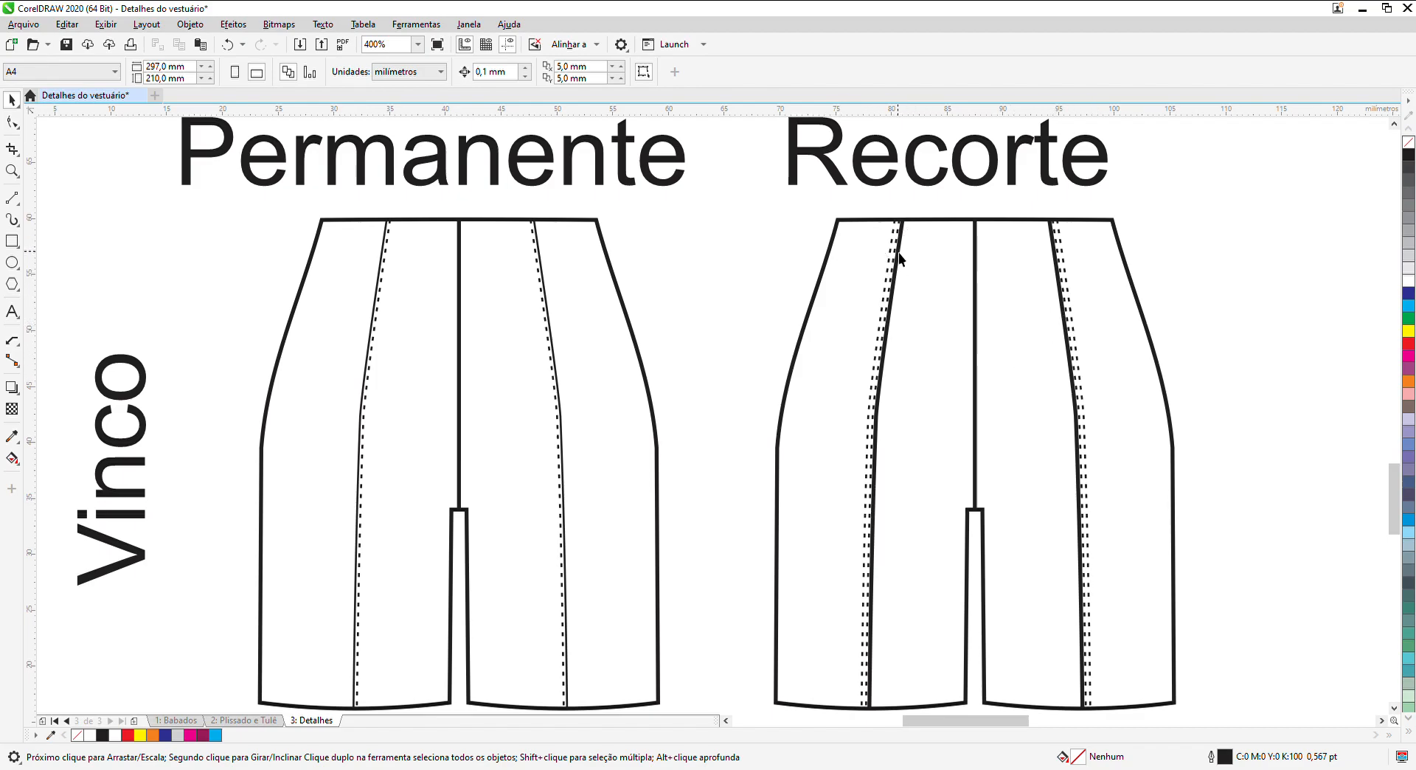
Step: Group all the lines of the Recorte shorts into one object
scroll(889, 255, "up", 3)
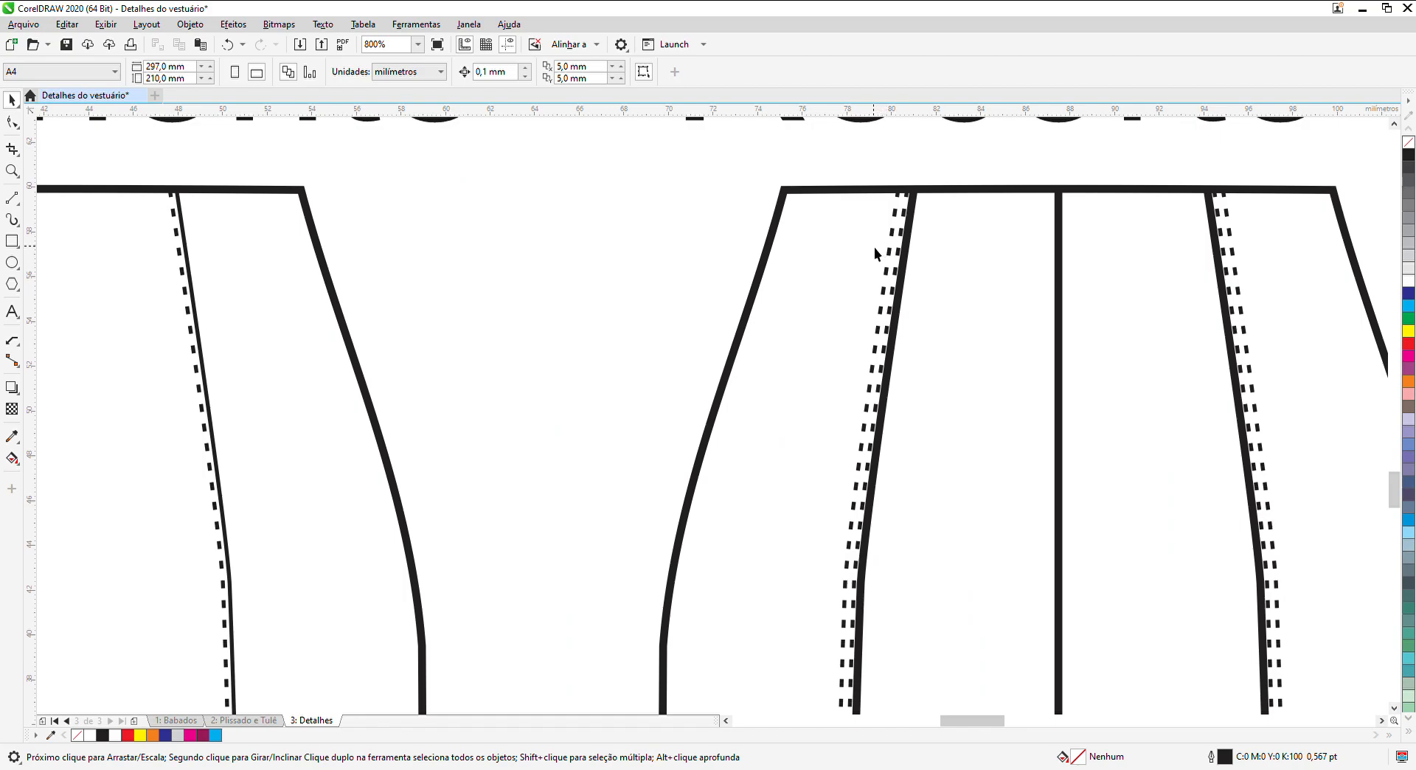
scroll(825, 233, "down", 6)
mouse_move(723, 200)
left_mouse_down()
mouse_move(846, 267)
mouse_move(981, 471)
left_mouse_up()
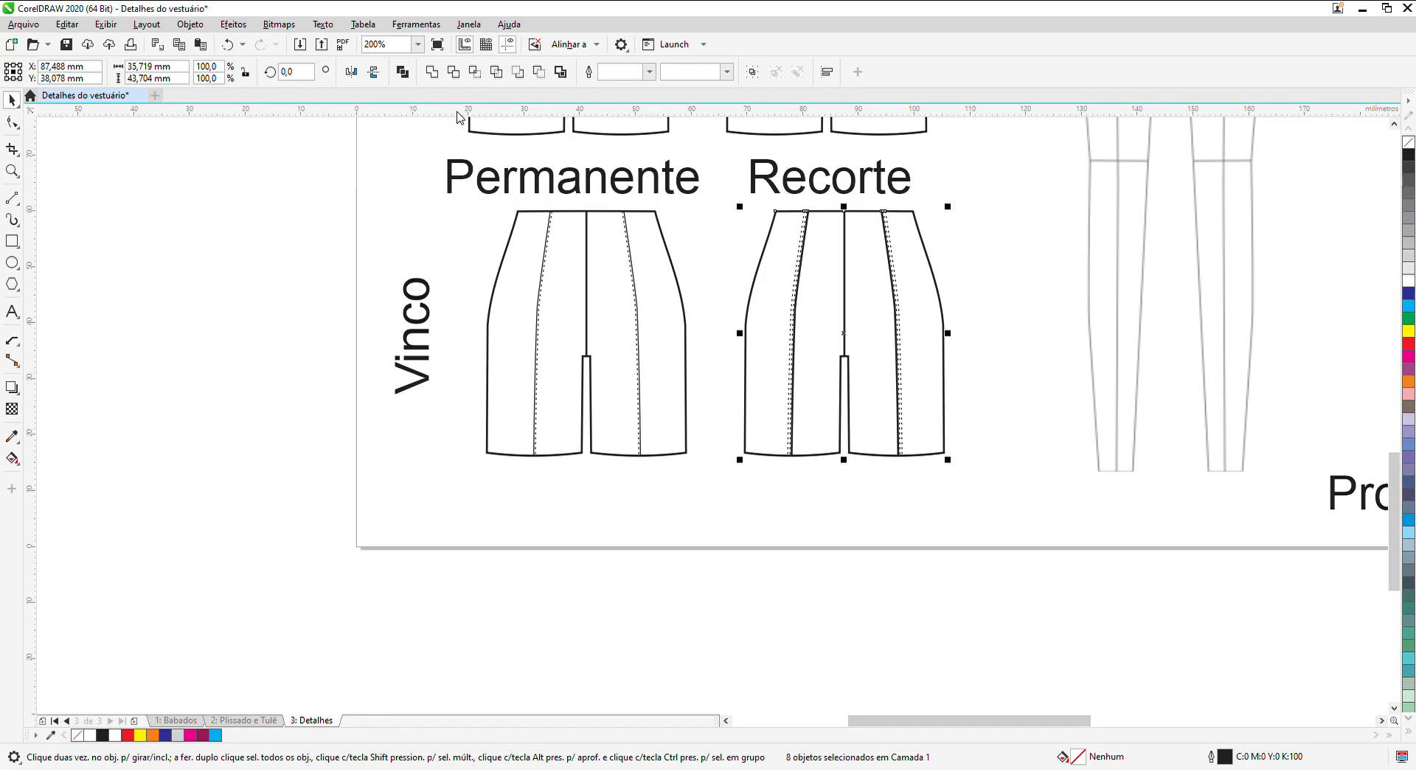
left_click(753, 72)
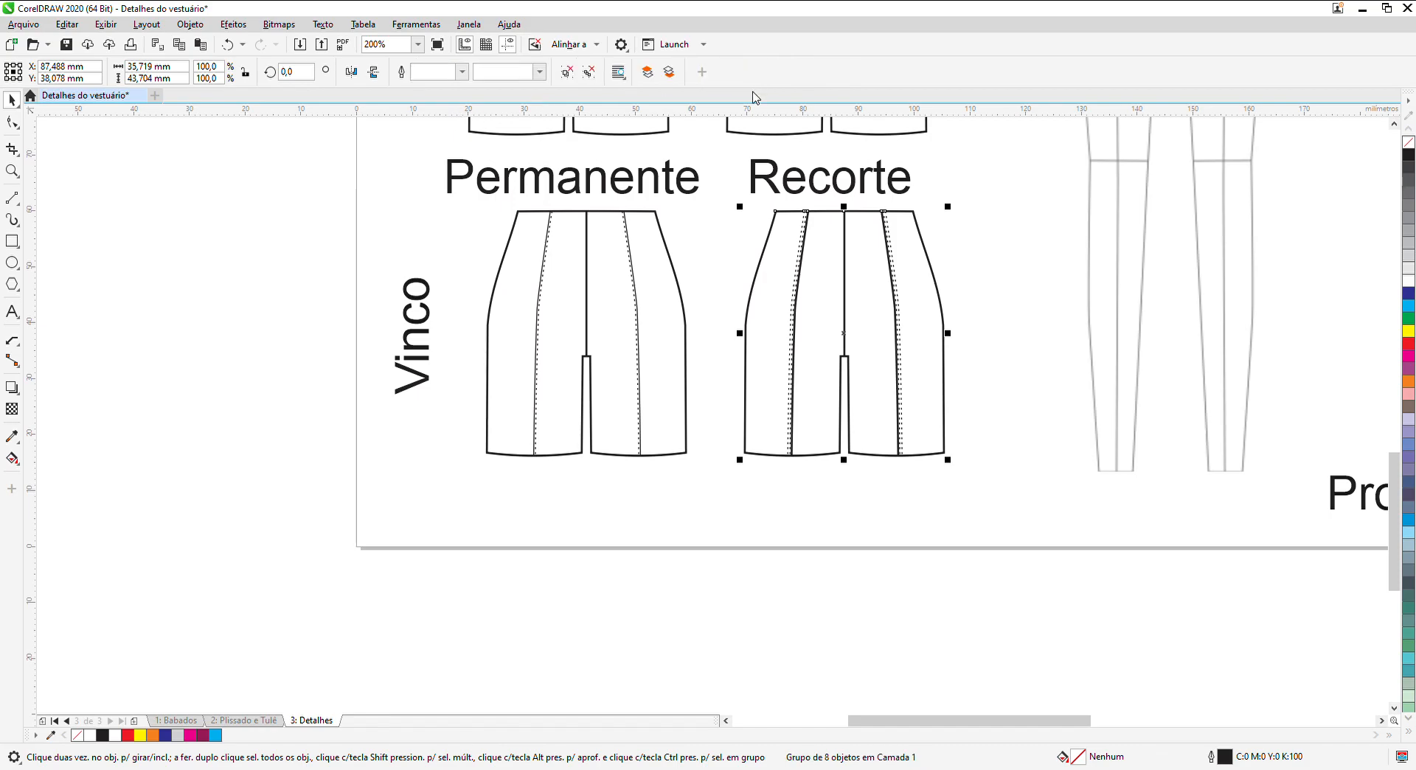
Step: Review the full Detalhes page, and go back through the Plissado e Tulê page to the Babados page
key("F4")
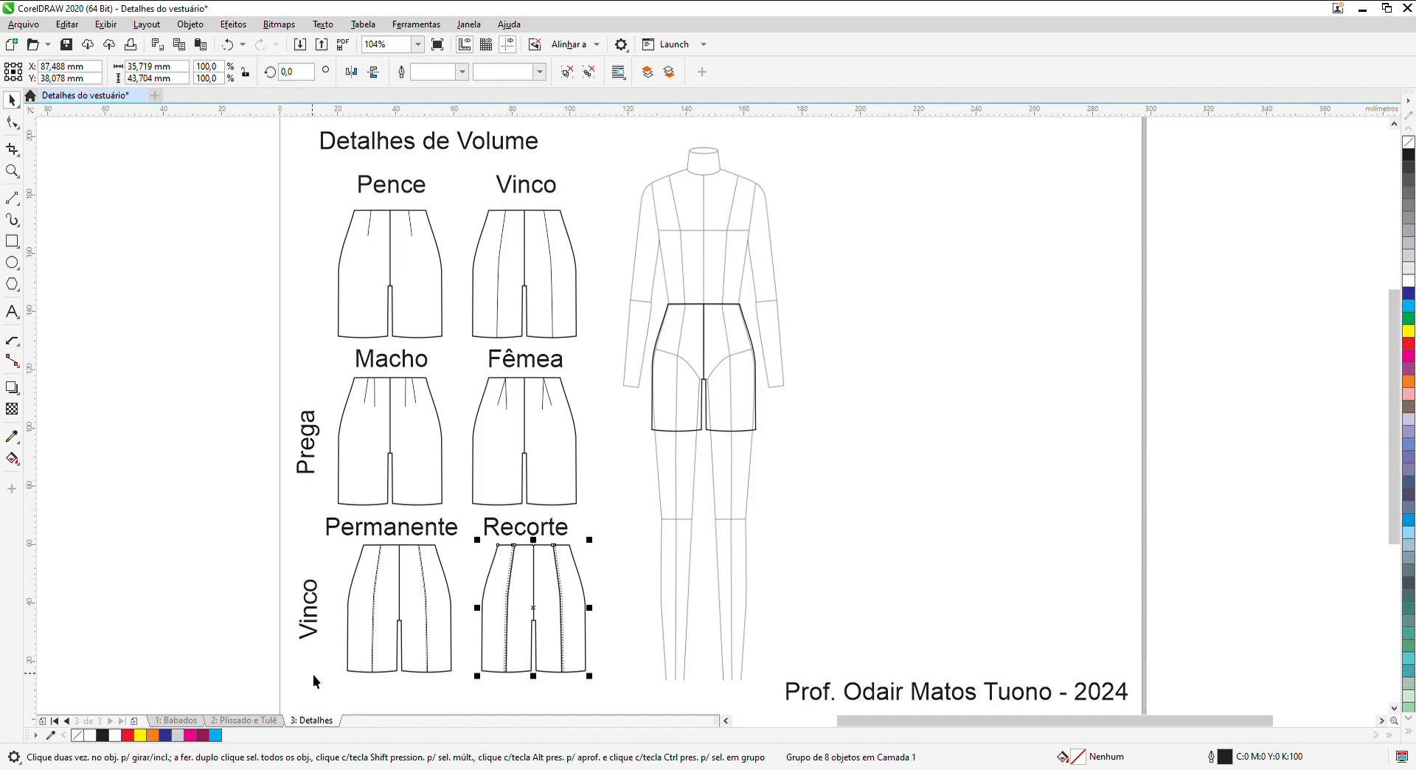
left_click(262, 680)
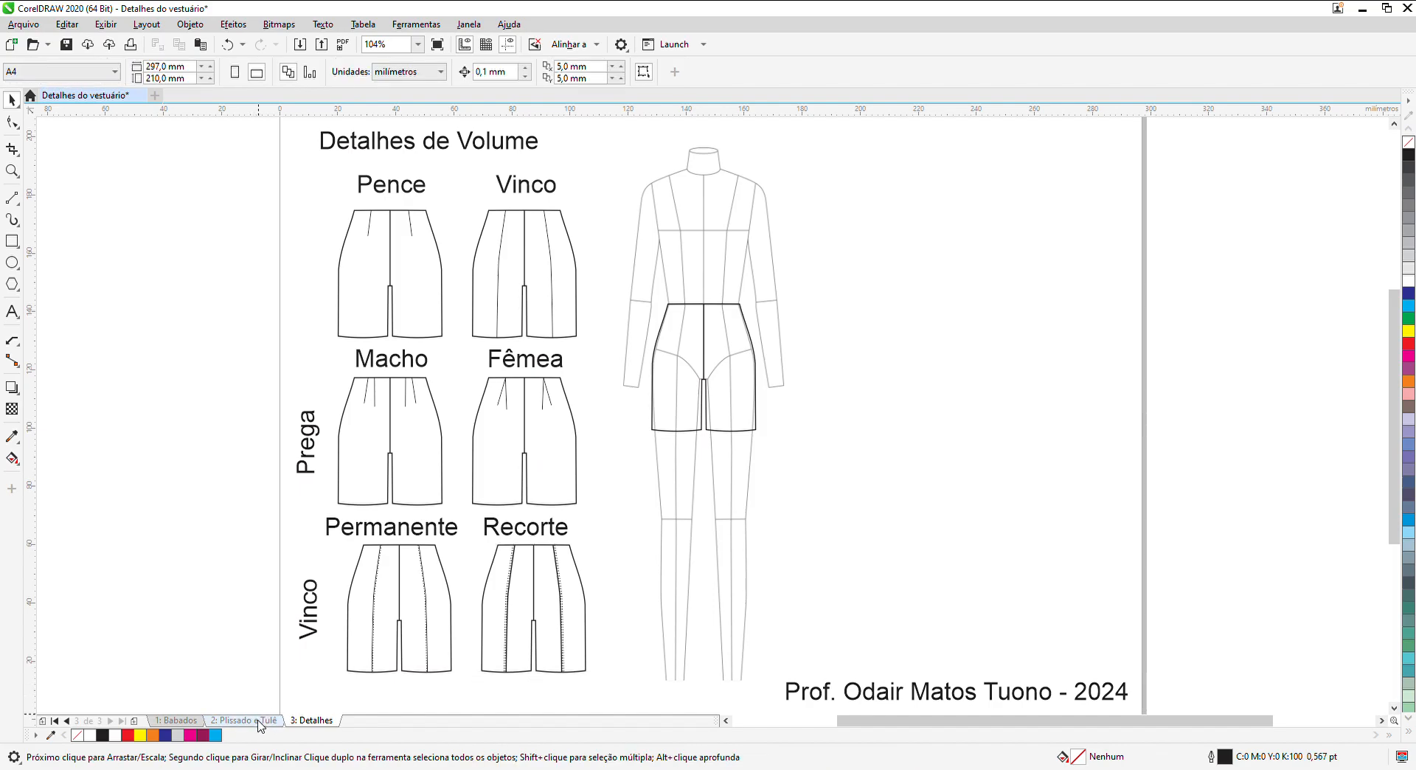
left_click(258, 721)
left_click(180, 721)
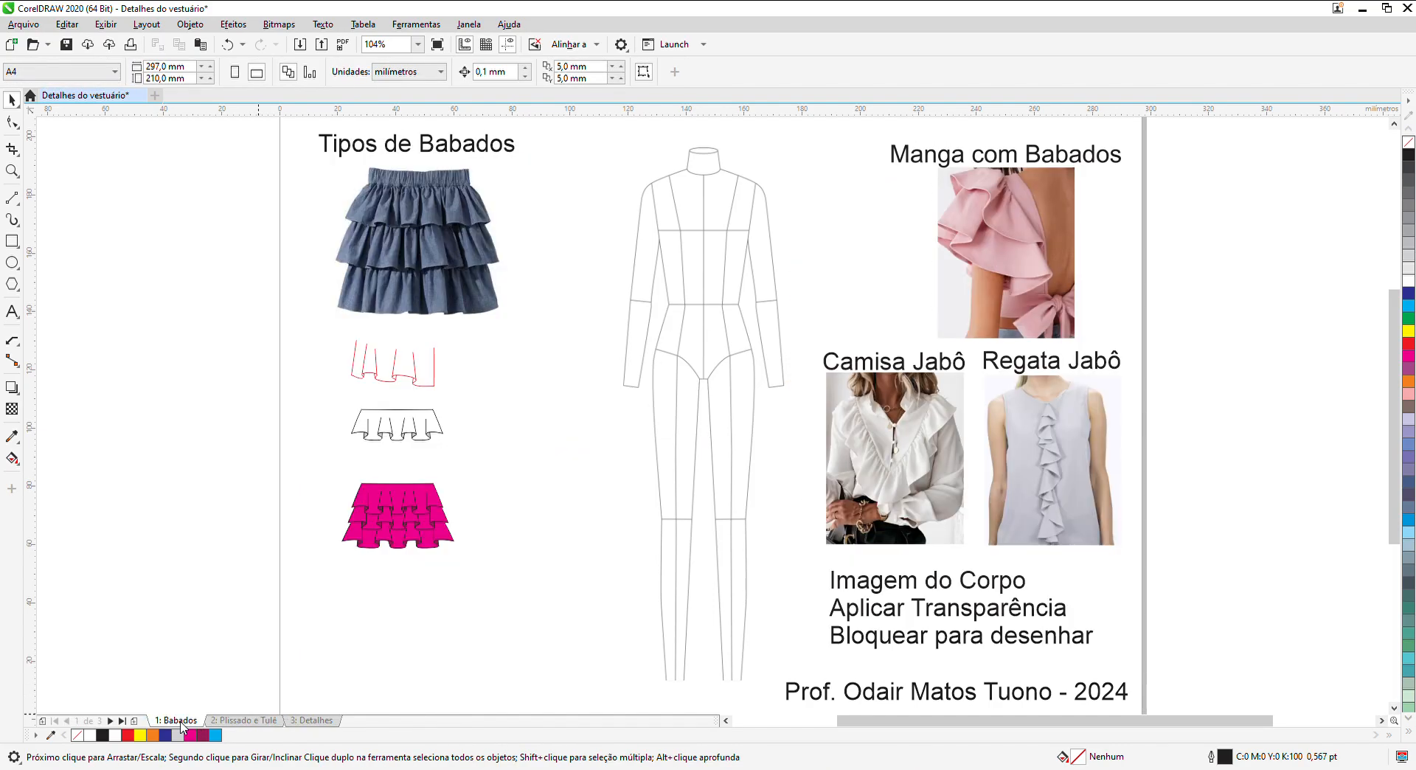